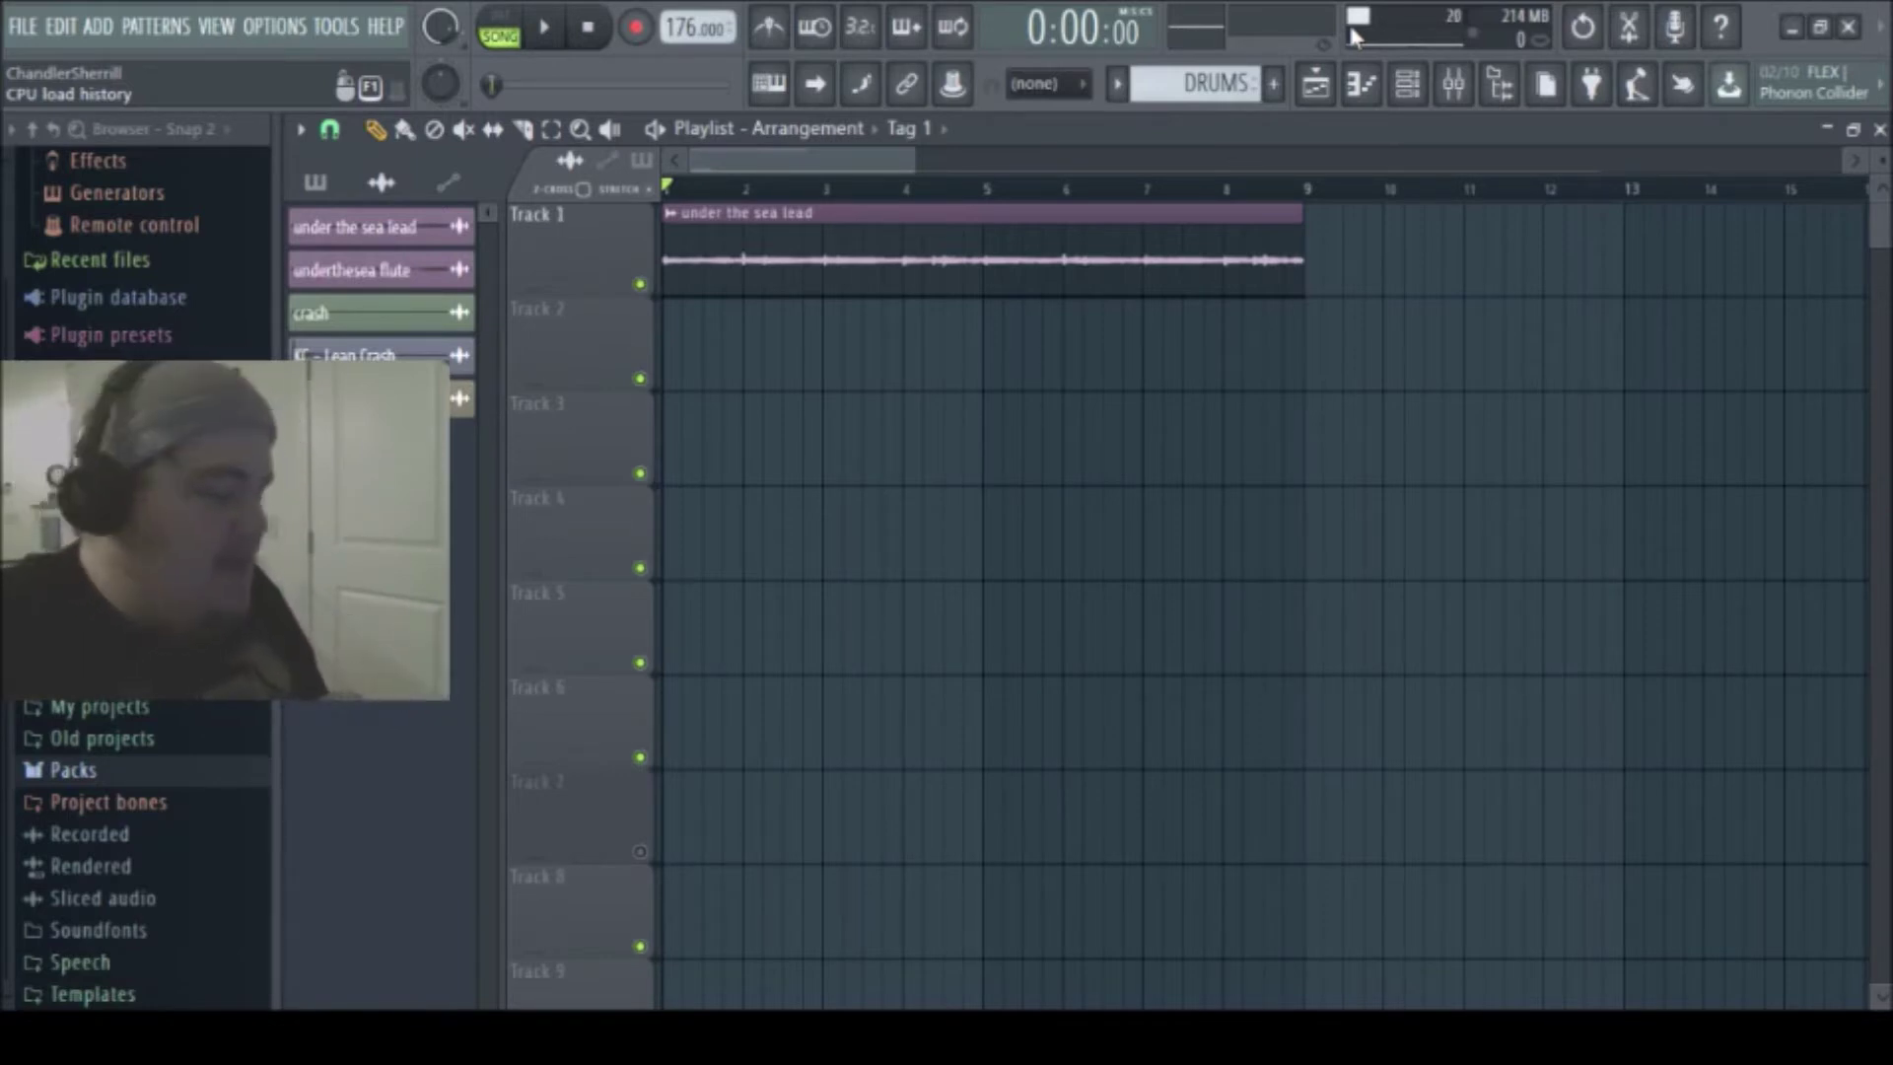
# - Audition the lead loop and add a hit on step 9 of both clap and clap2 in the DRUMS pattern
pyautogui.press('space')
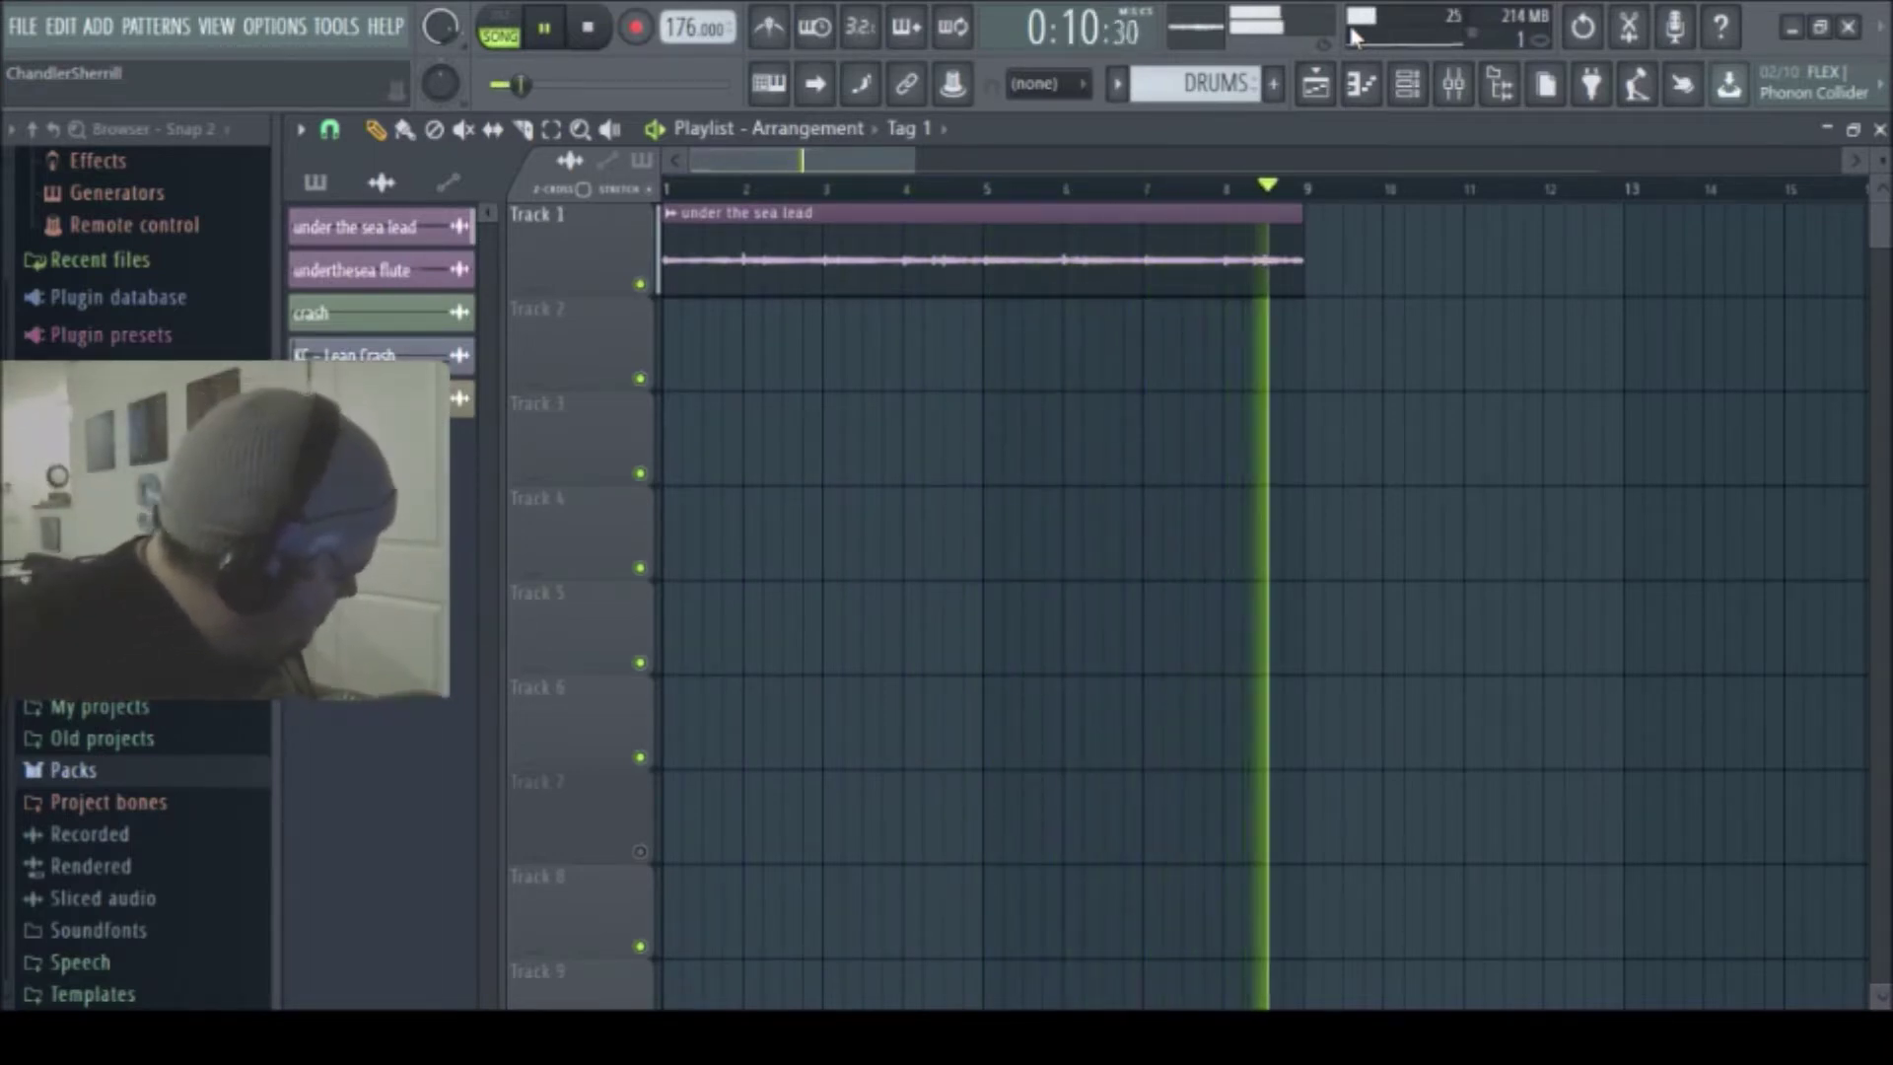
pyautogui.press('space')
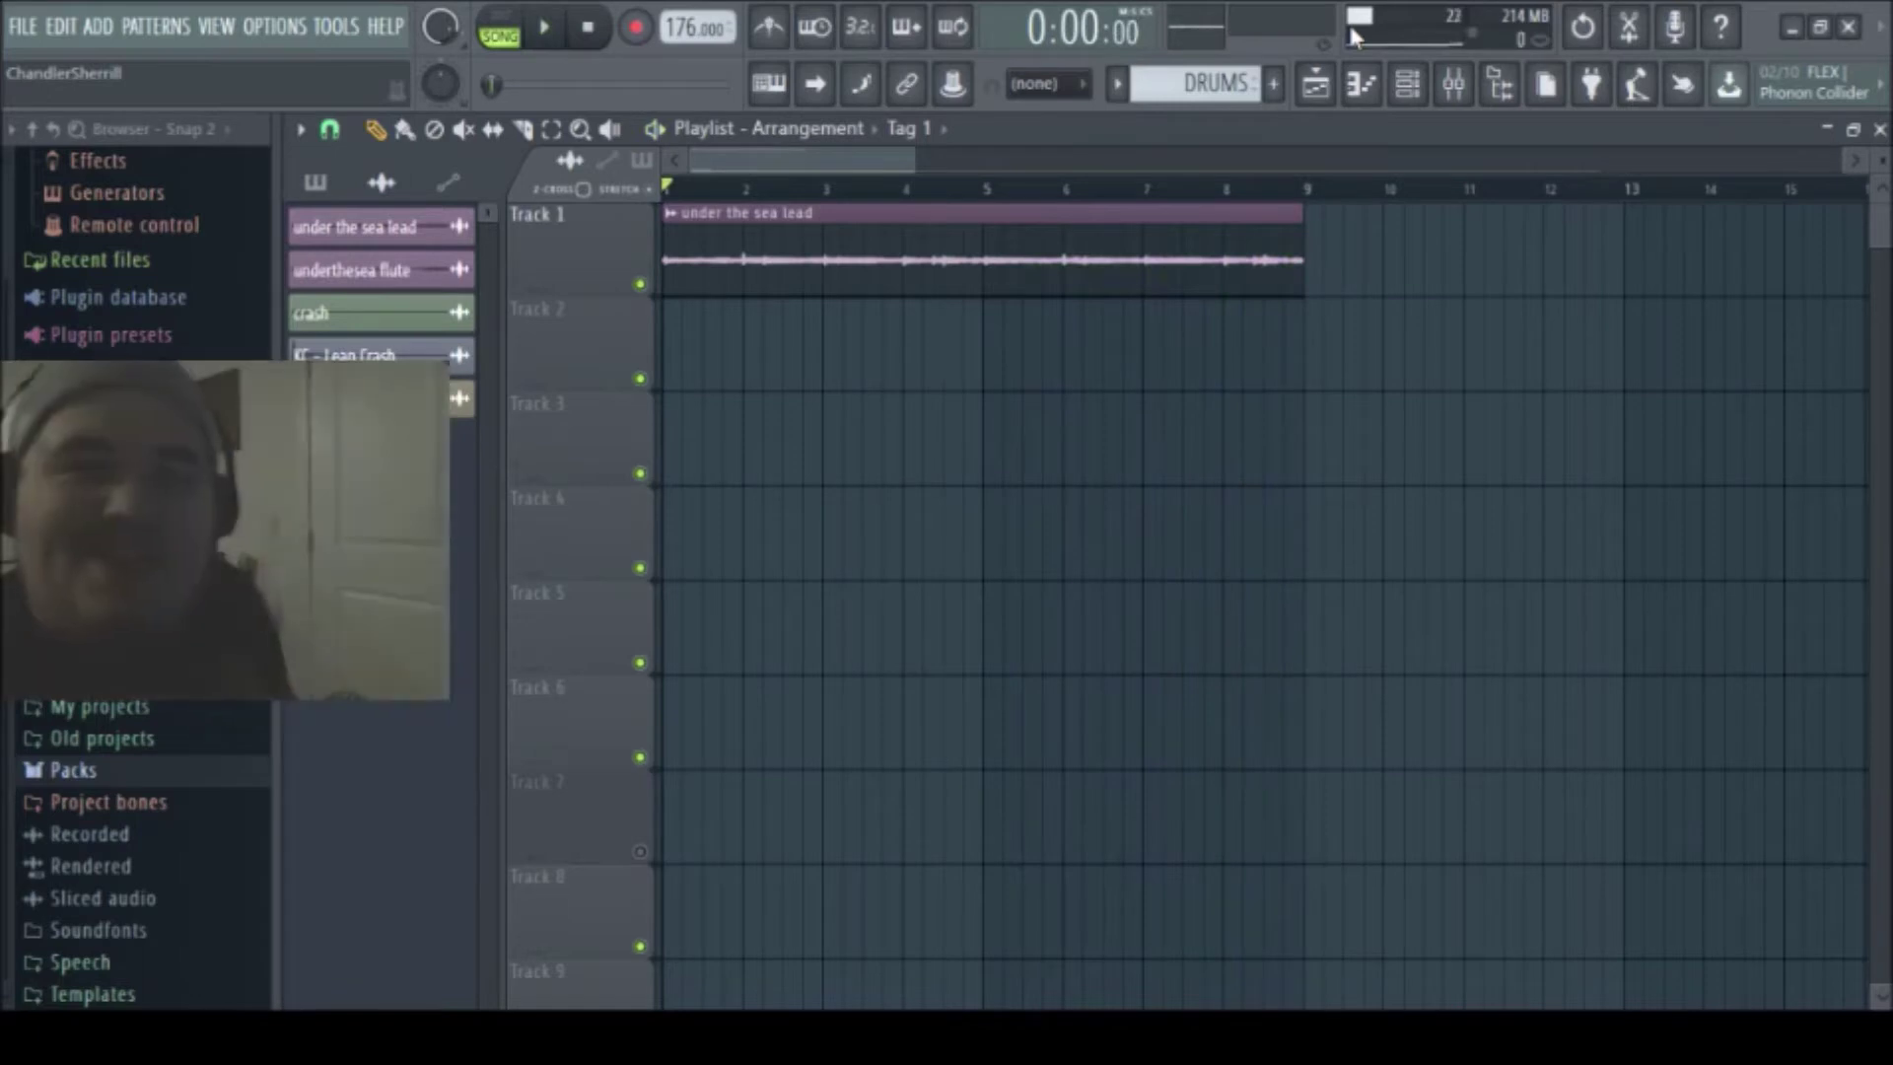
pyautogui.click(1361, 84)
pyautogui.click(158, 36)
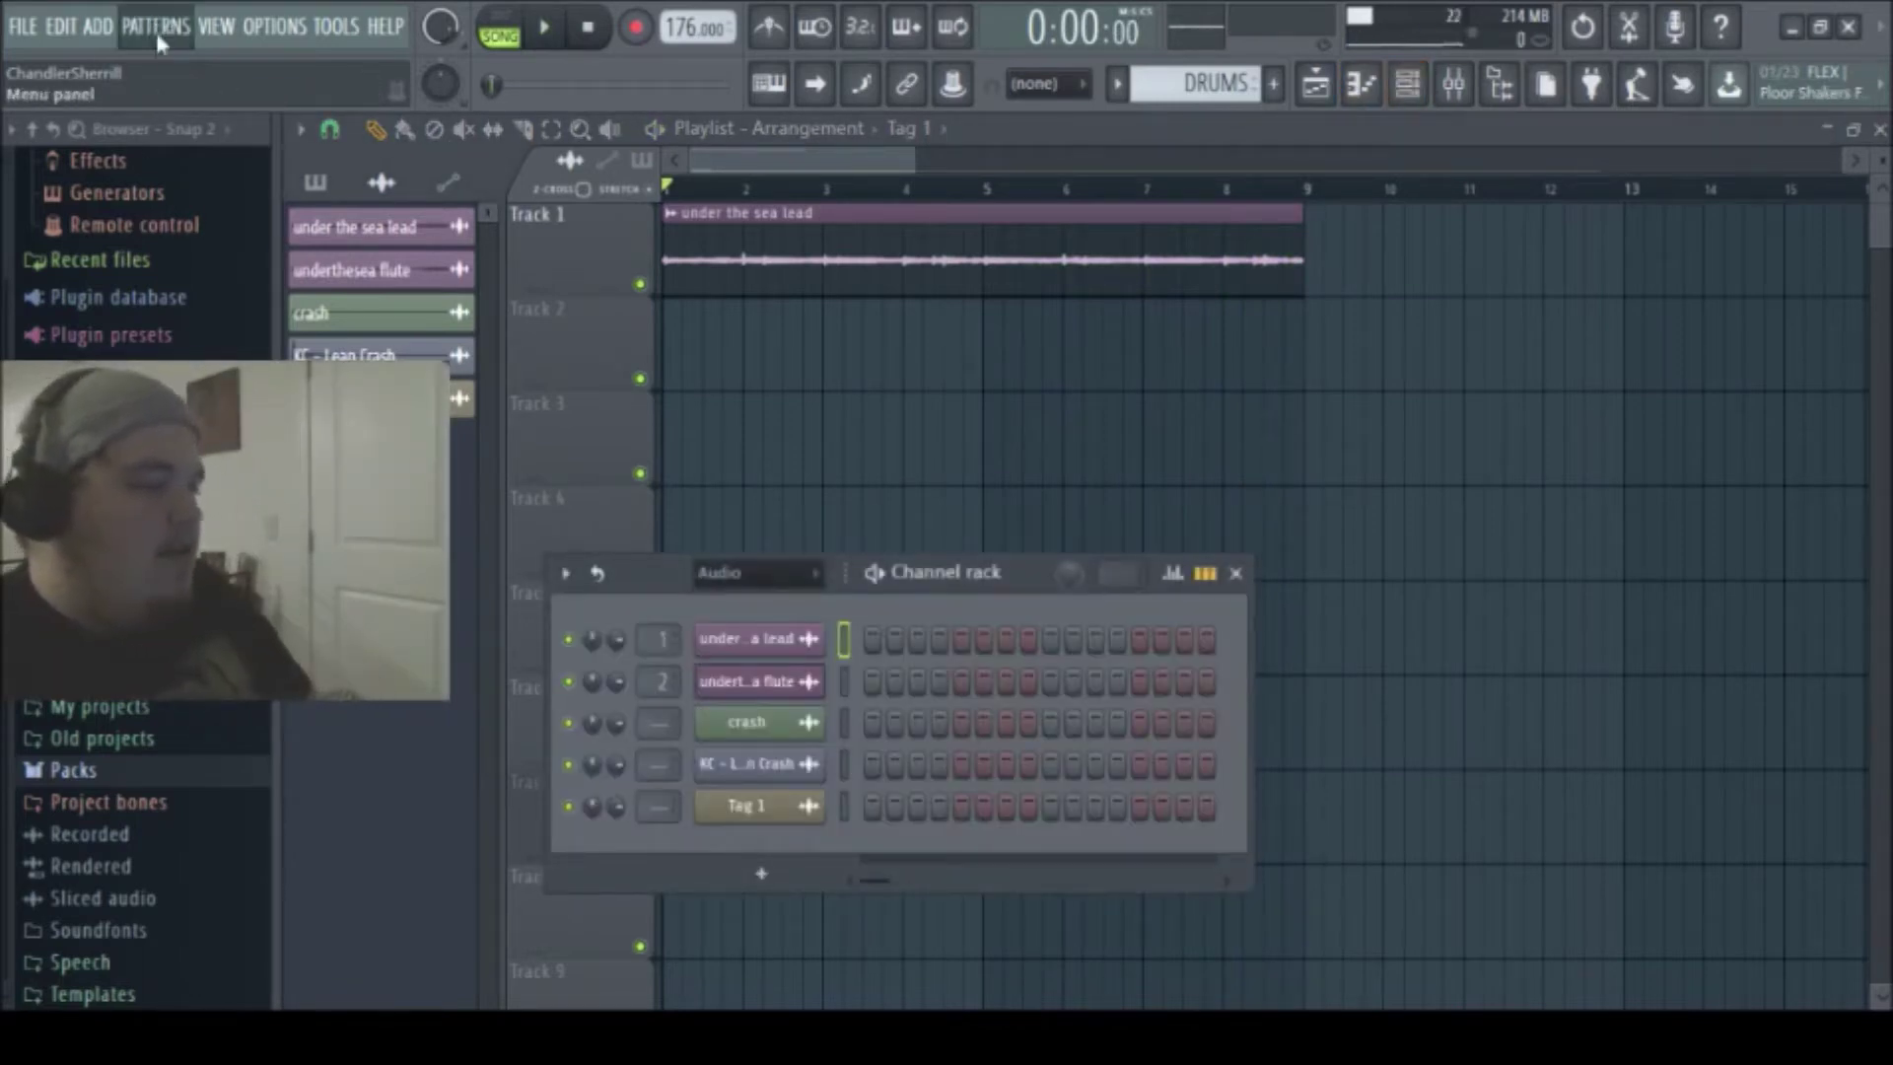
pyautogui.click(156, 61)
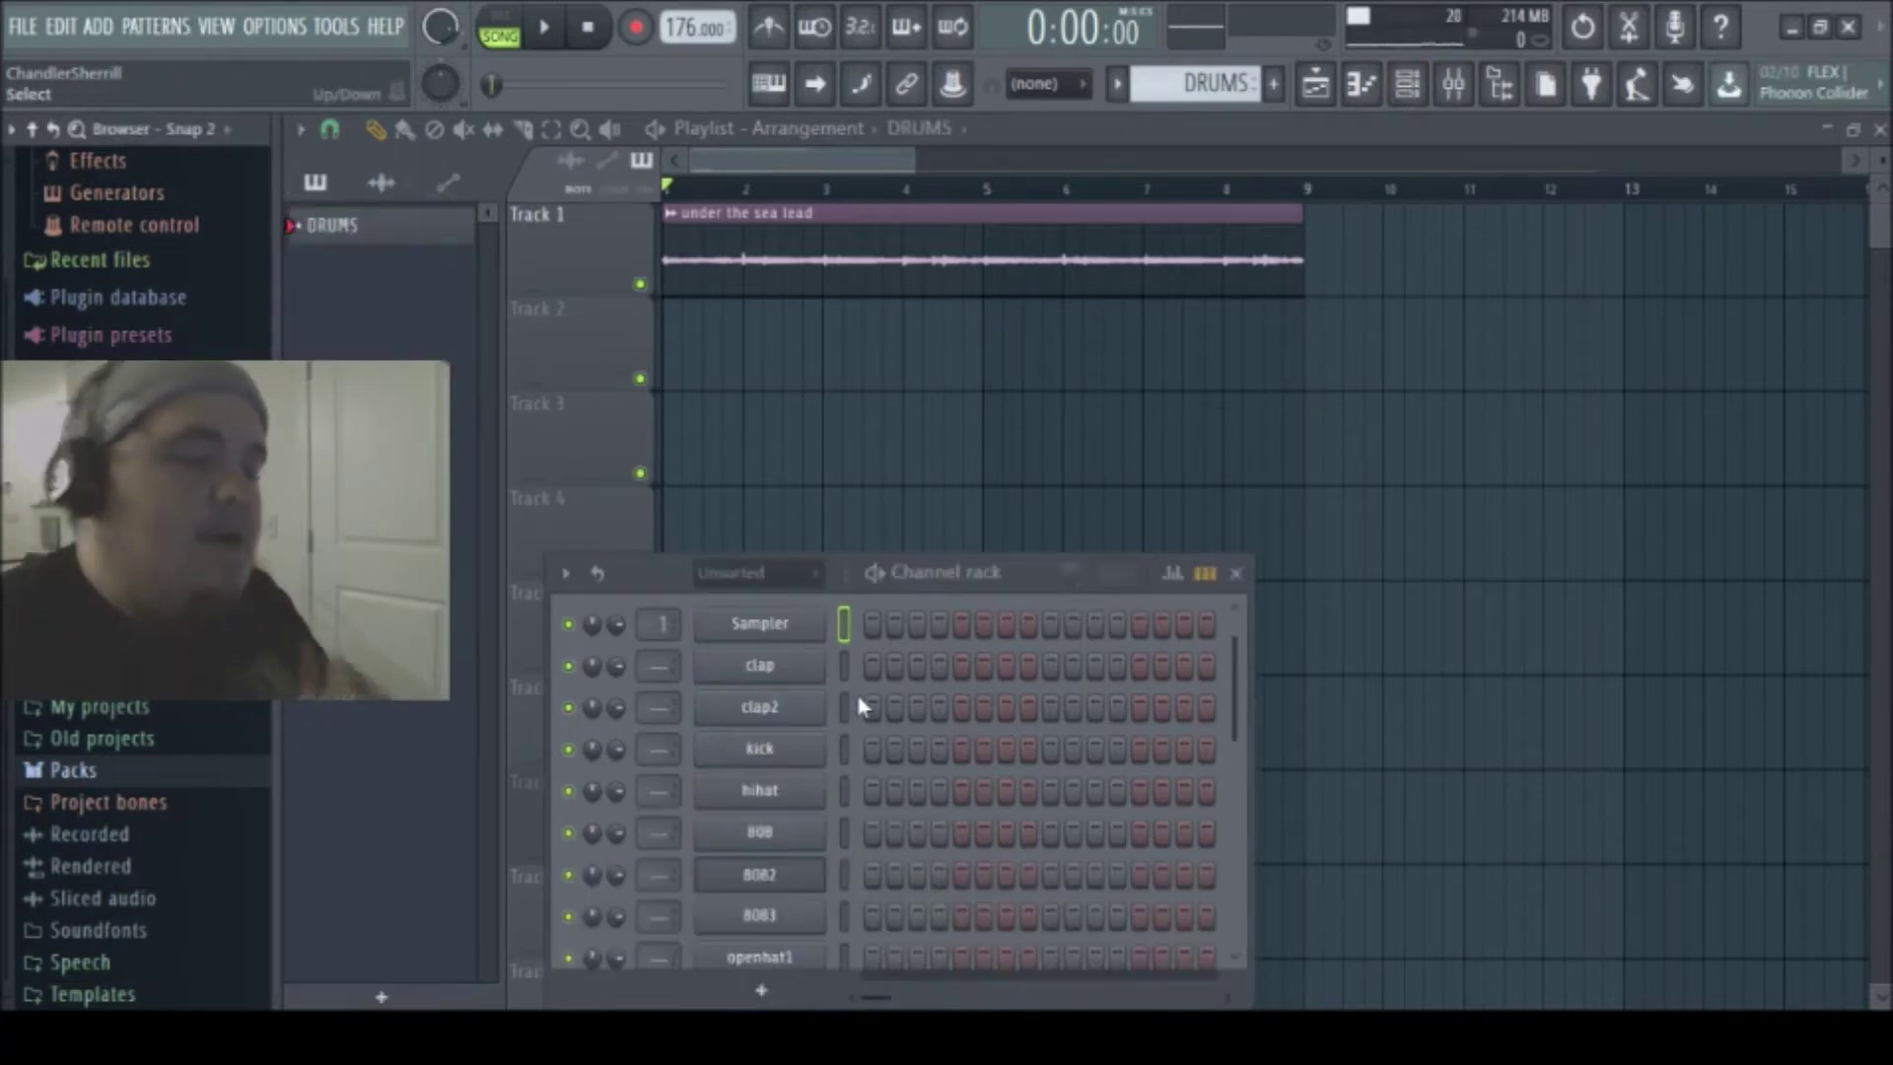
pyautogui.click(1051, 666)
pyautogui.click(1051, 708)
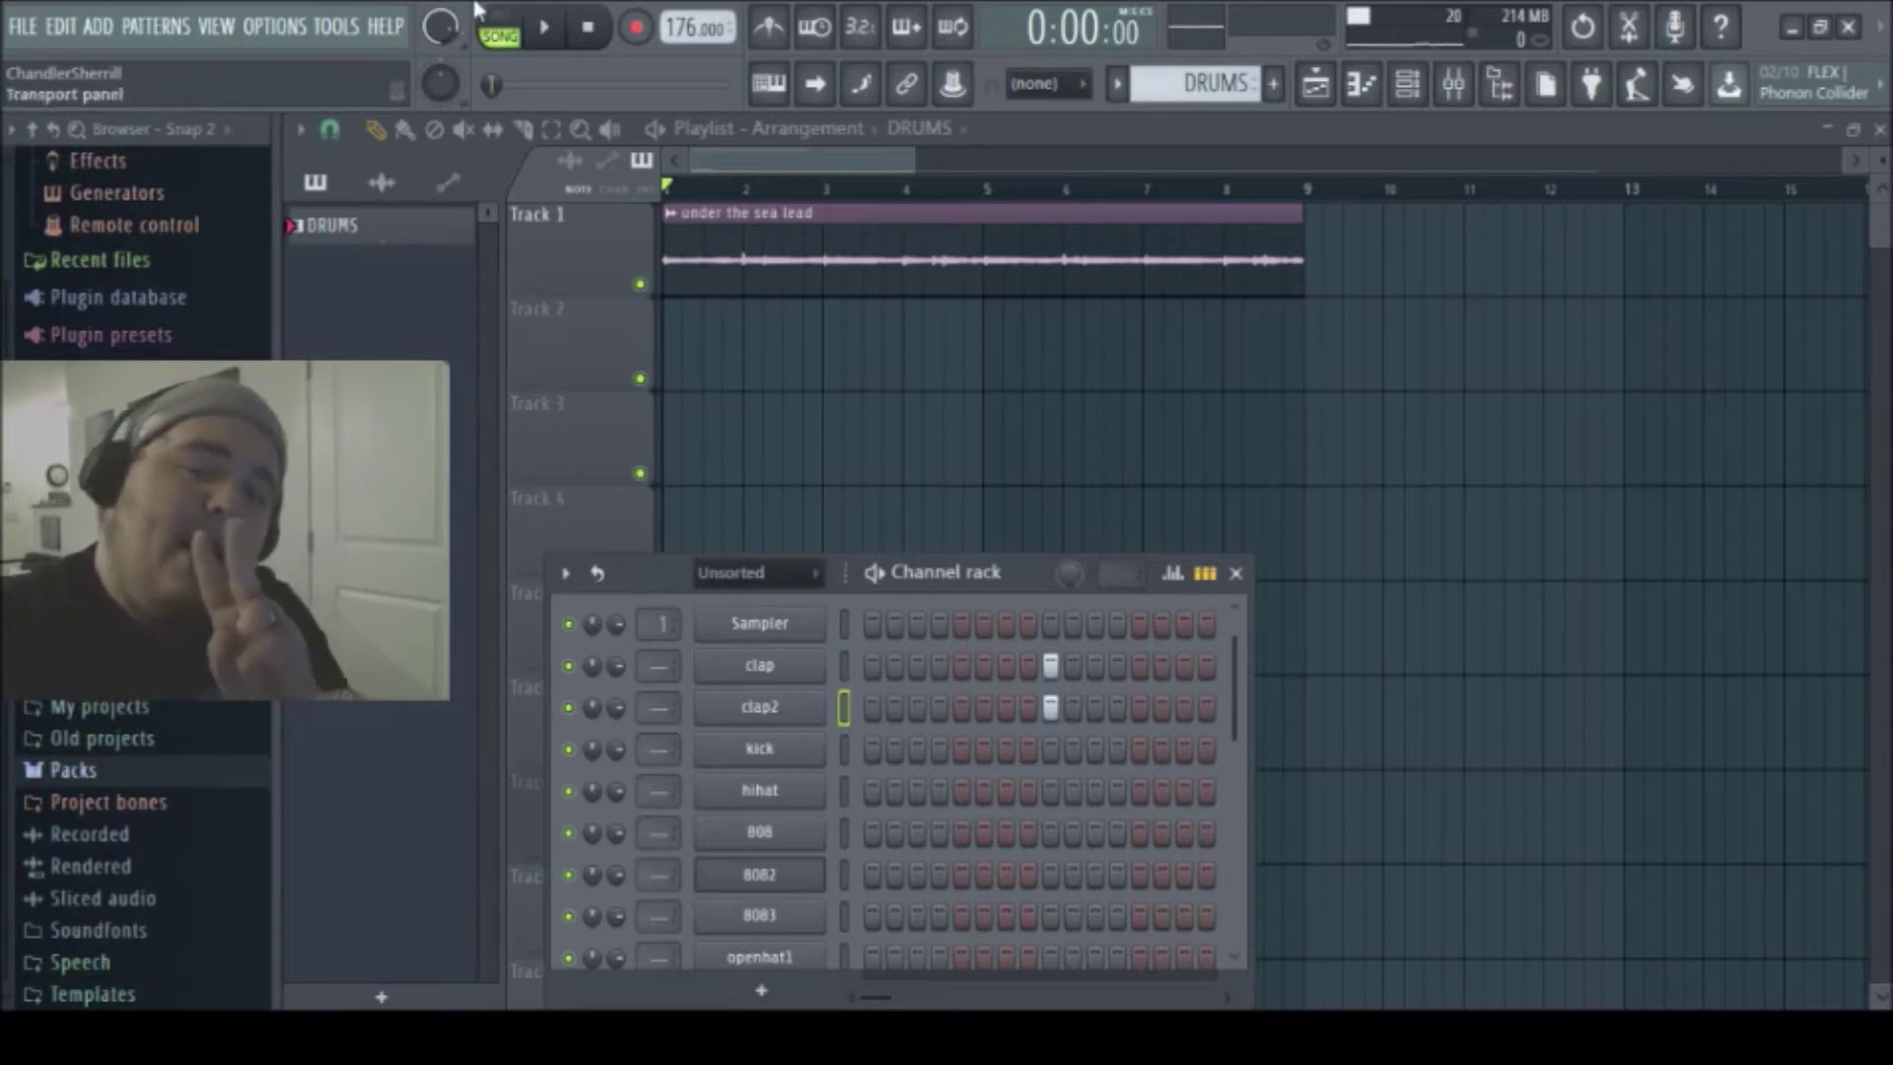
# - Place a DRUMS clip at bar 1 of Track 2 and play it back with the lead
pyautogui.click(675, 336)
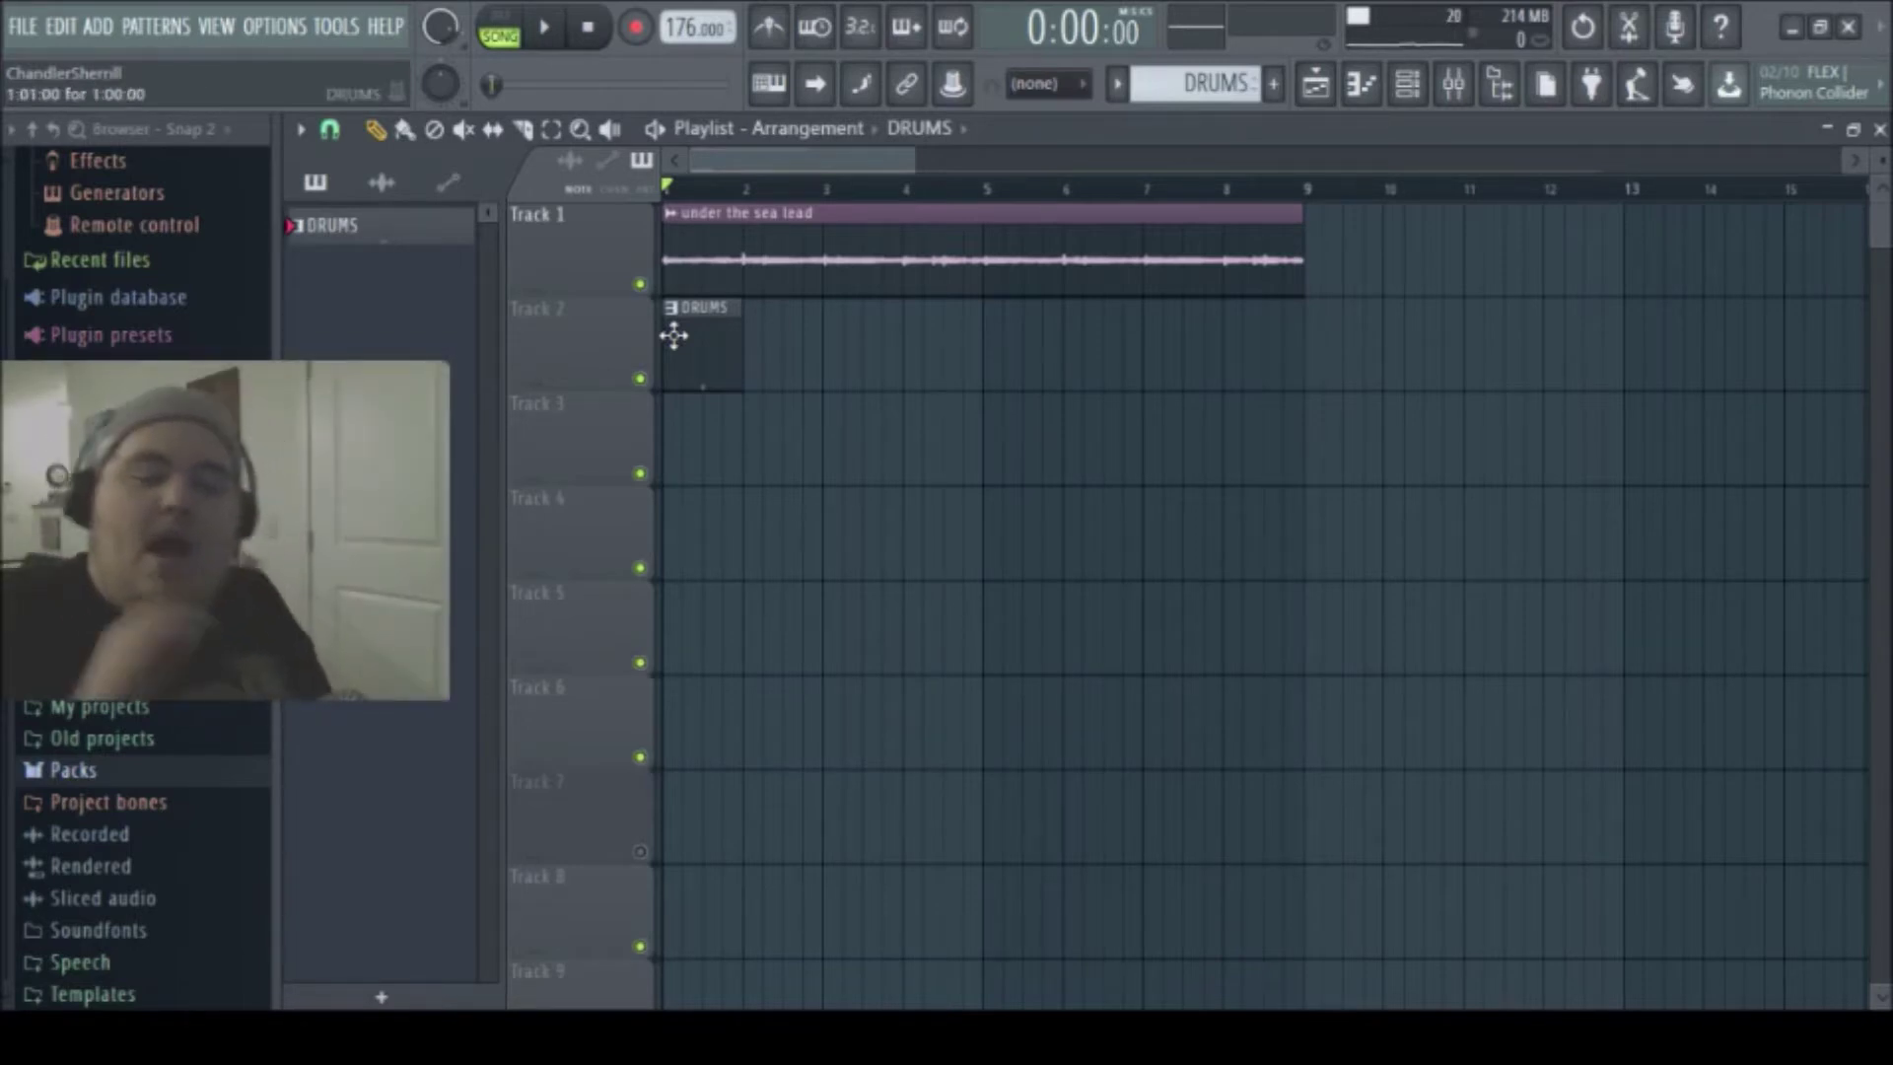
pyautogui.click(718, 332)
pyautogui.press('space')
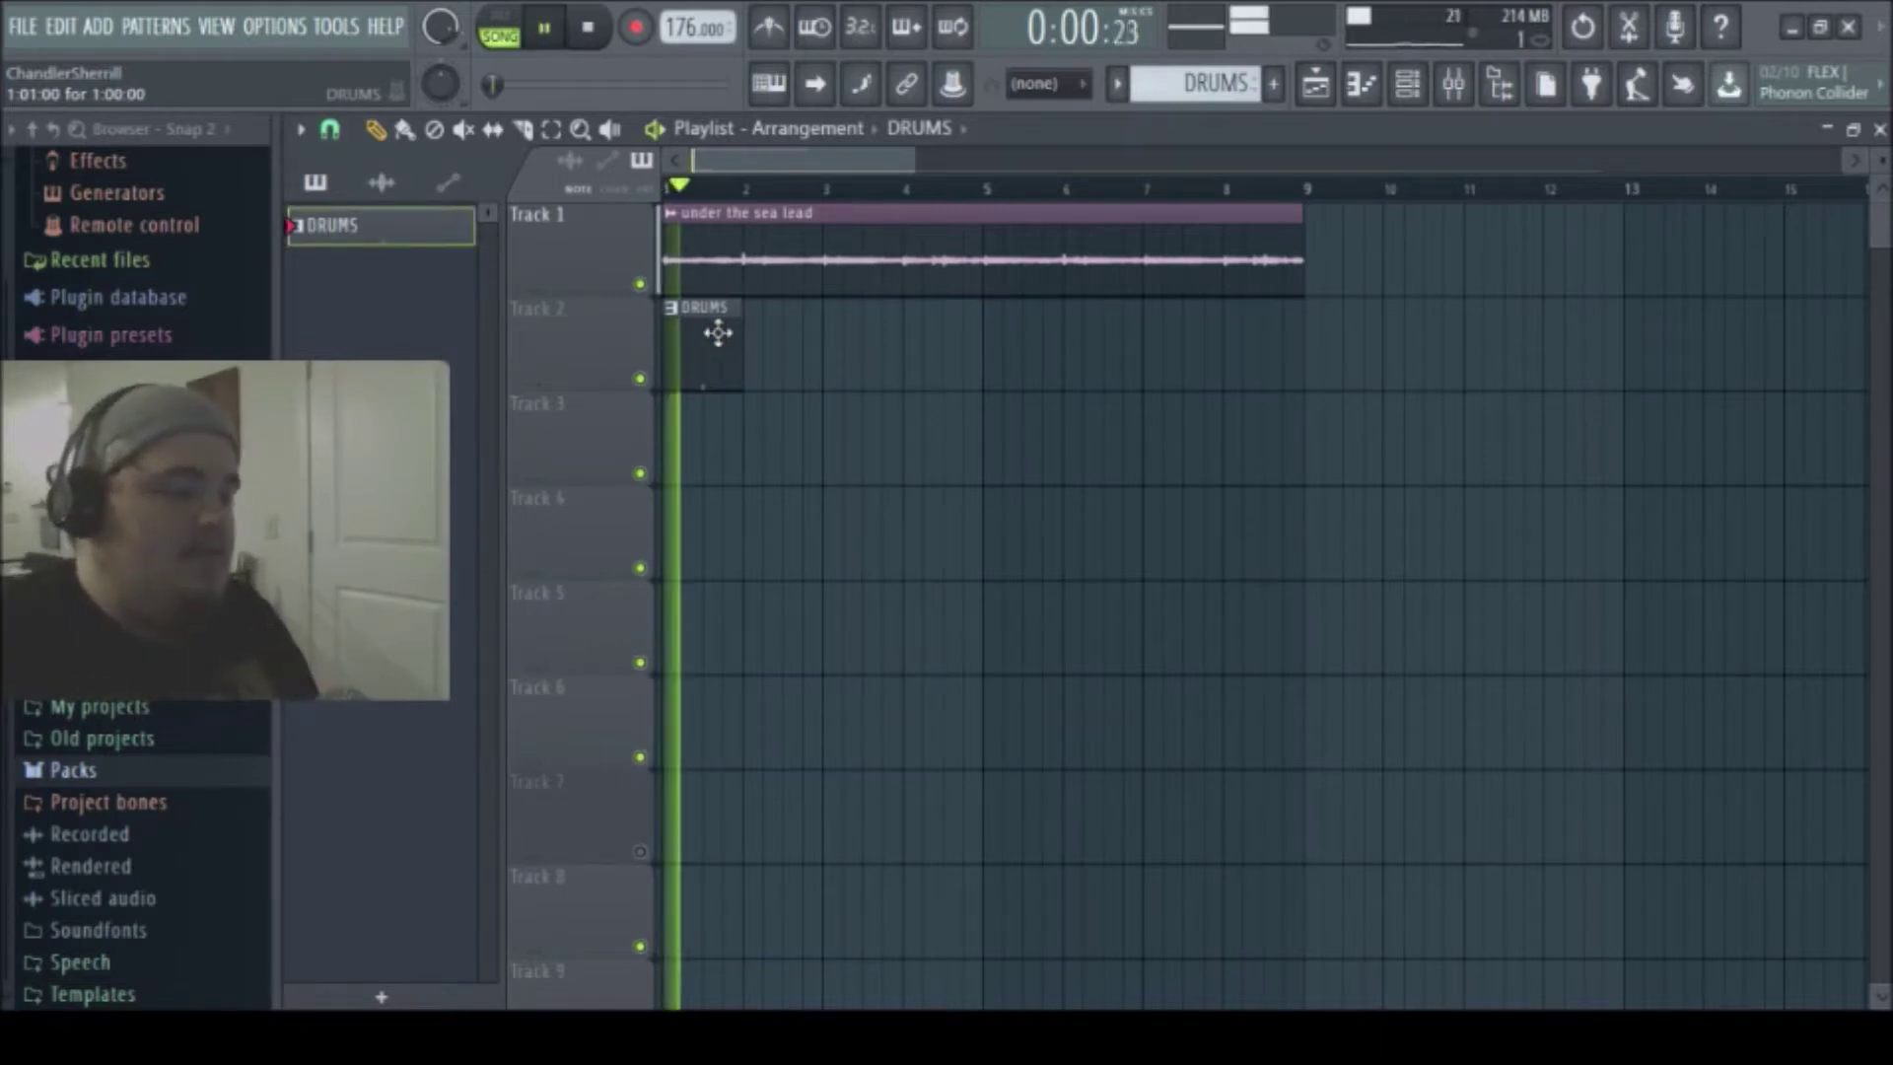
pyautogui.click(1412, 87)
pyautogui.press('space')
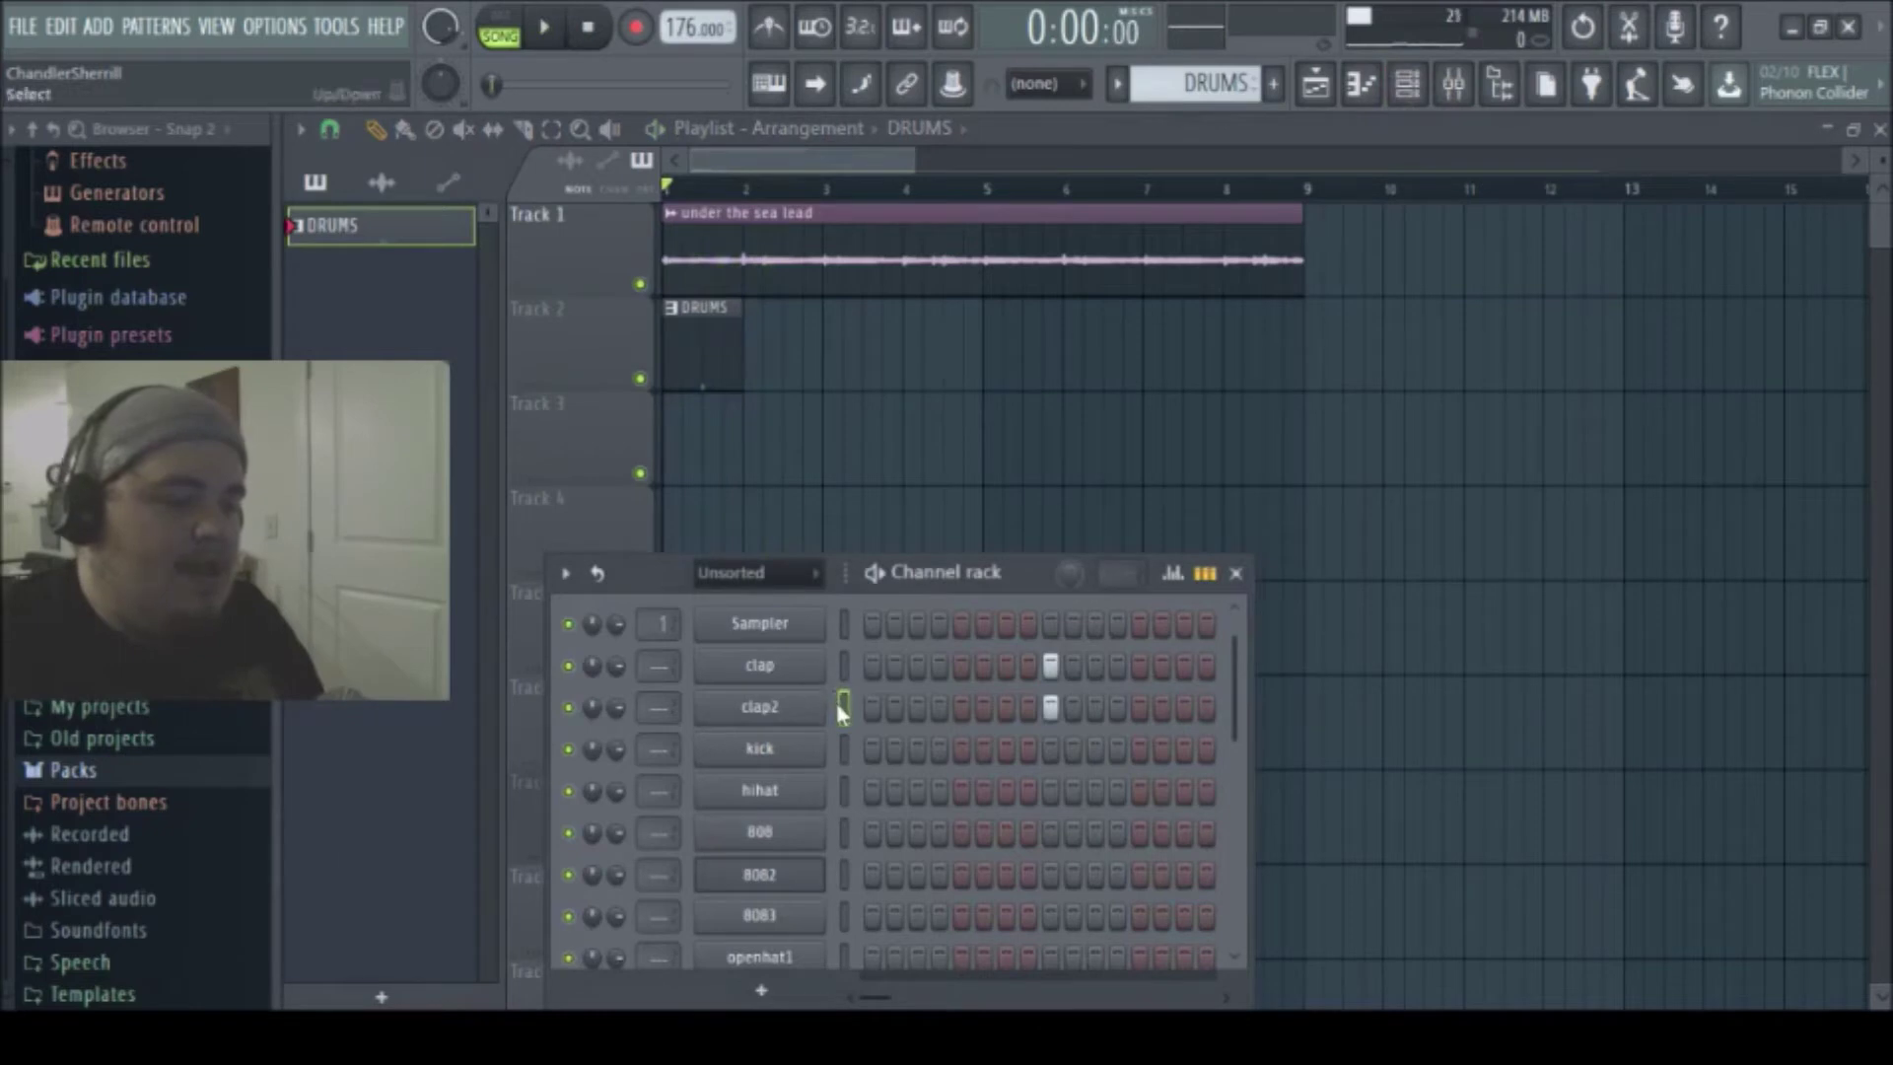
# - Audition clap and clap2 separately by toggling their step 9 hits, restoring both hits at the end
pyautogui.click(1051, 707)
pyautogui.press('space')
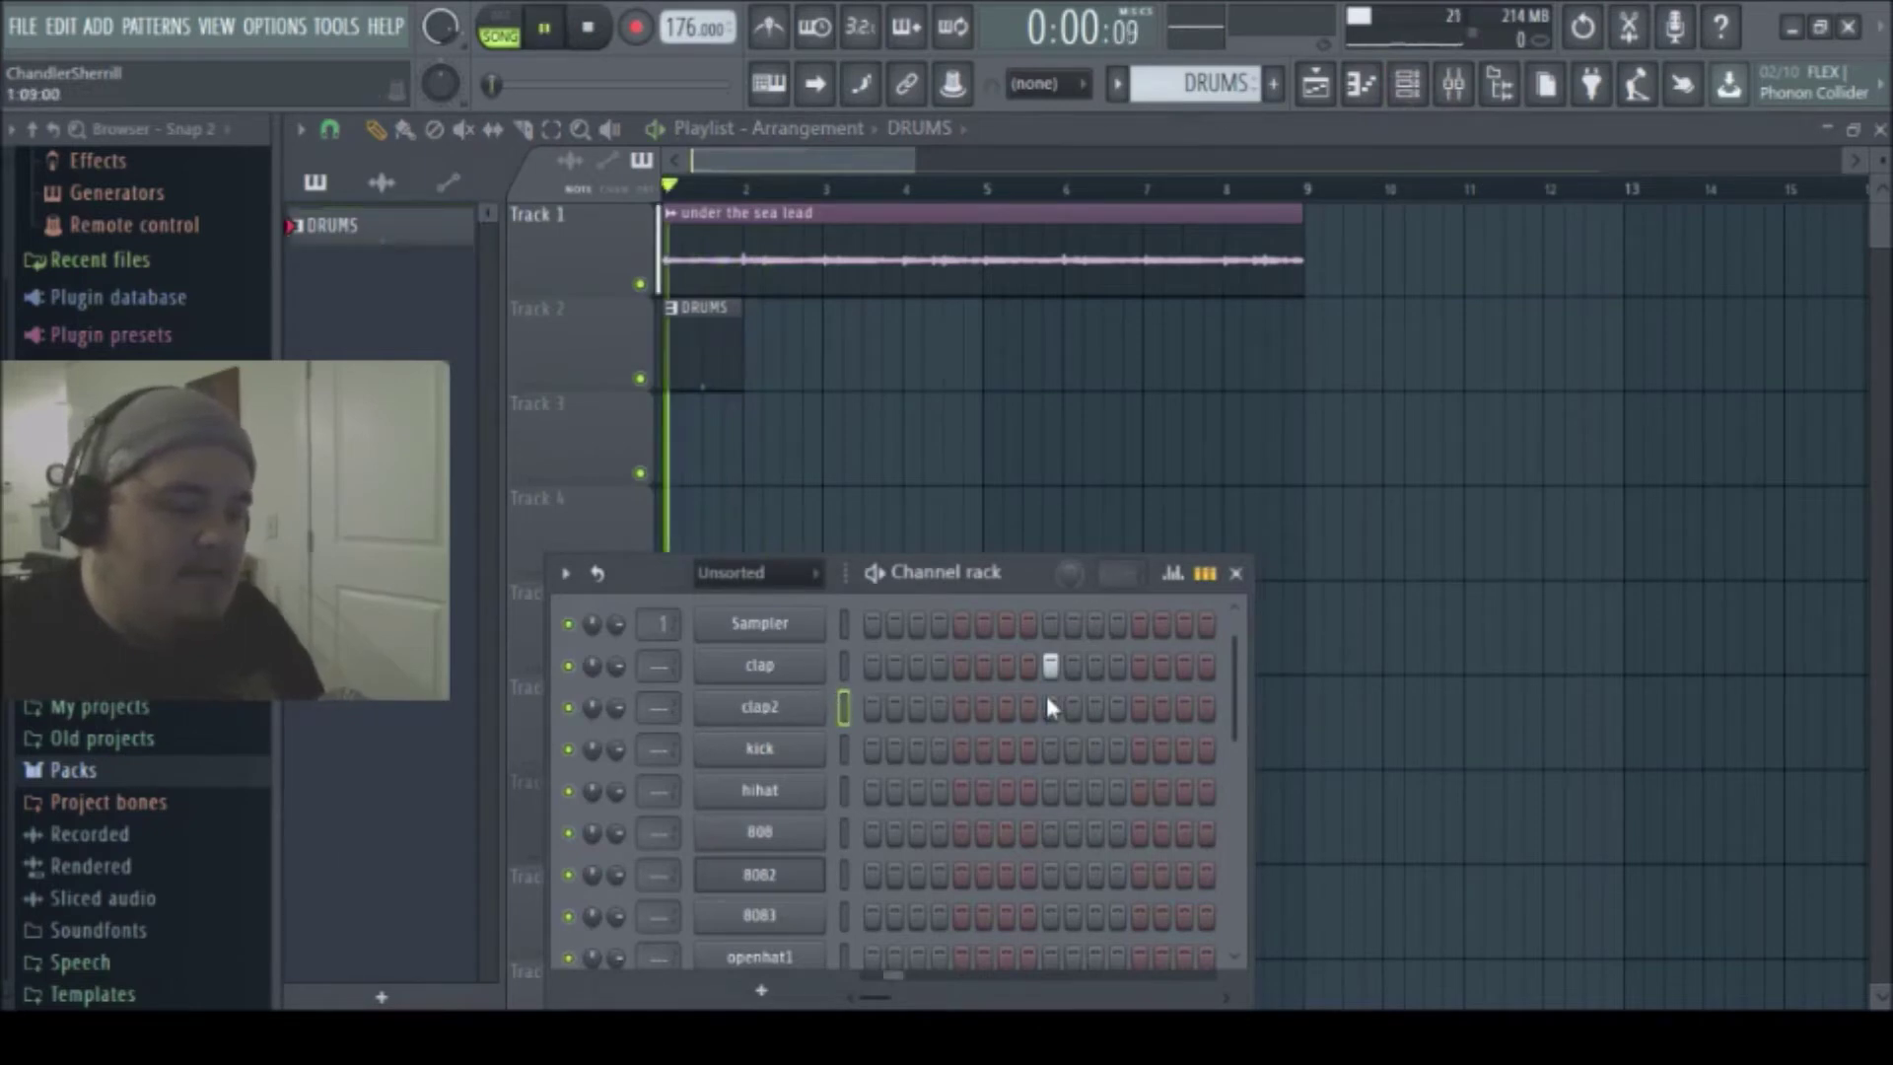
pyautogui.press('space')
pyautogui.click(1051, 666)
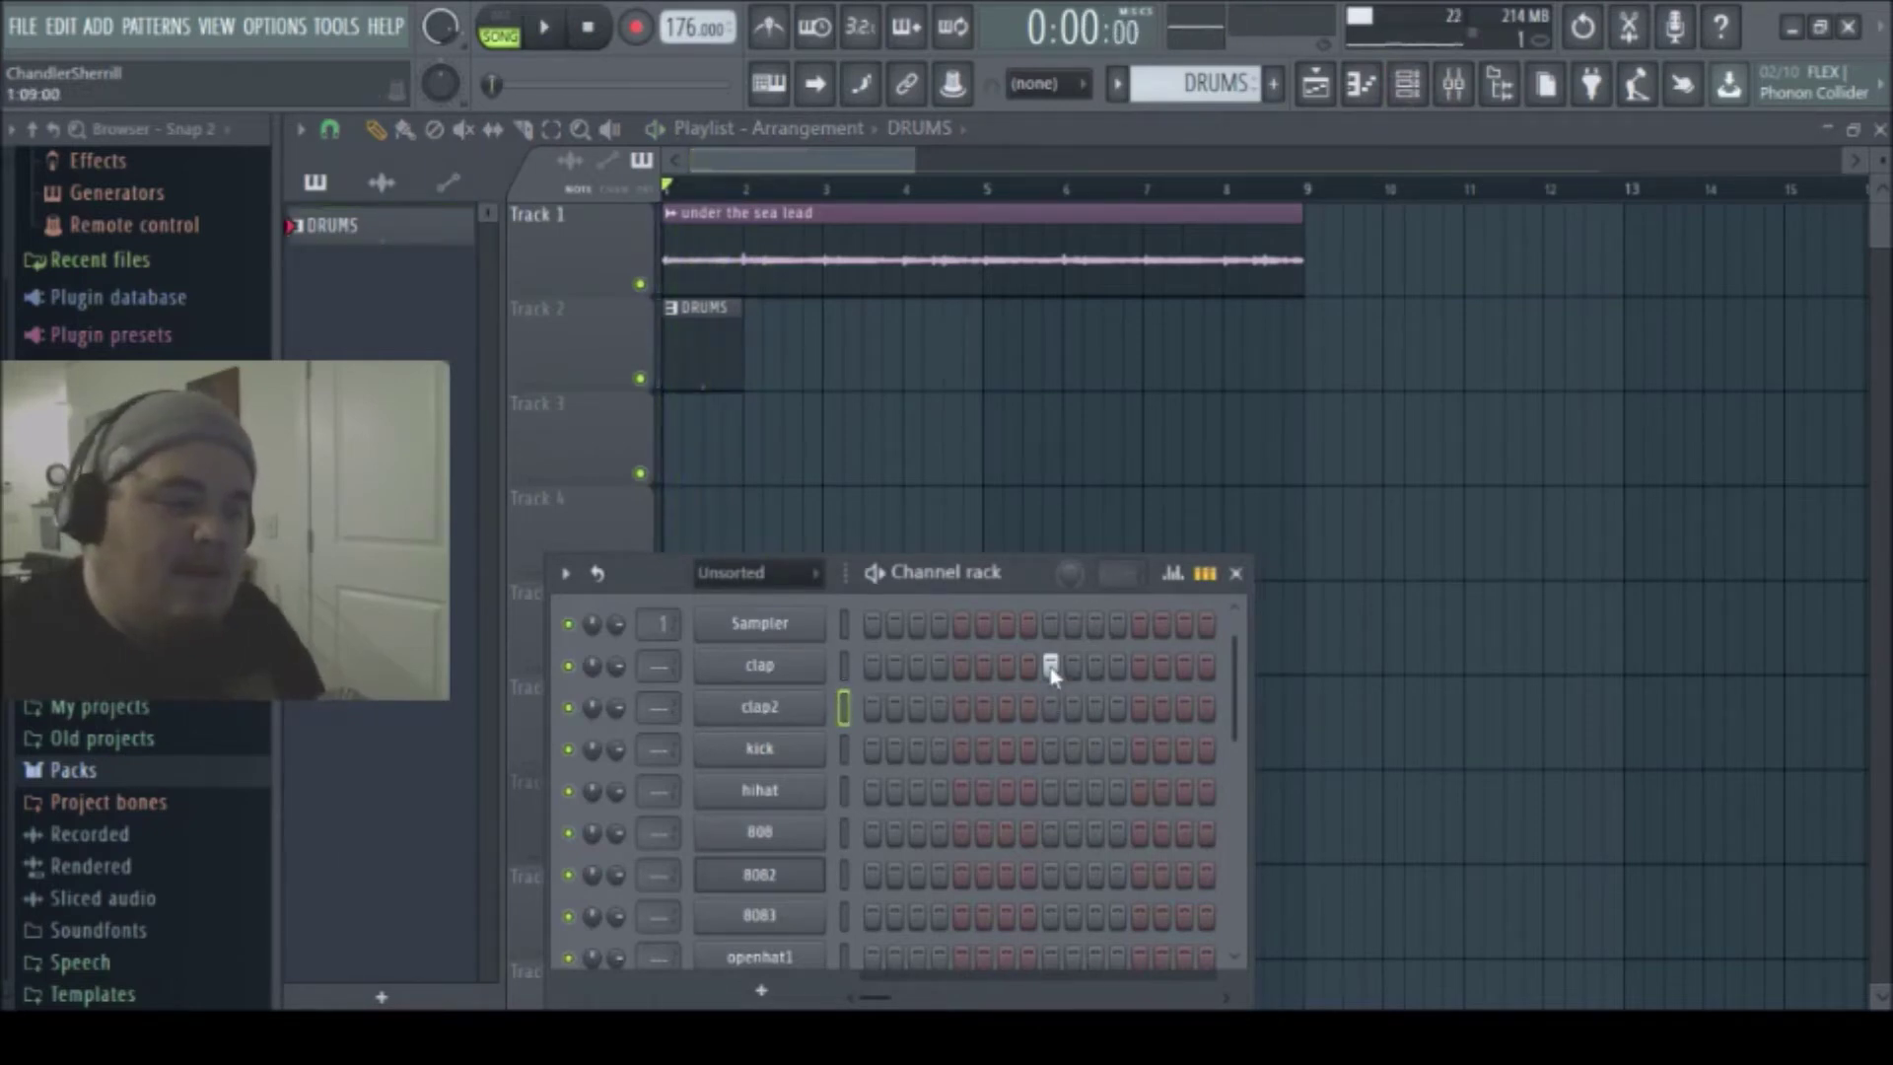
pyautogui.click(1051, 707)
pyautogui.press('space')
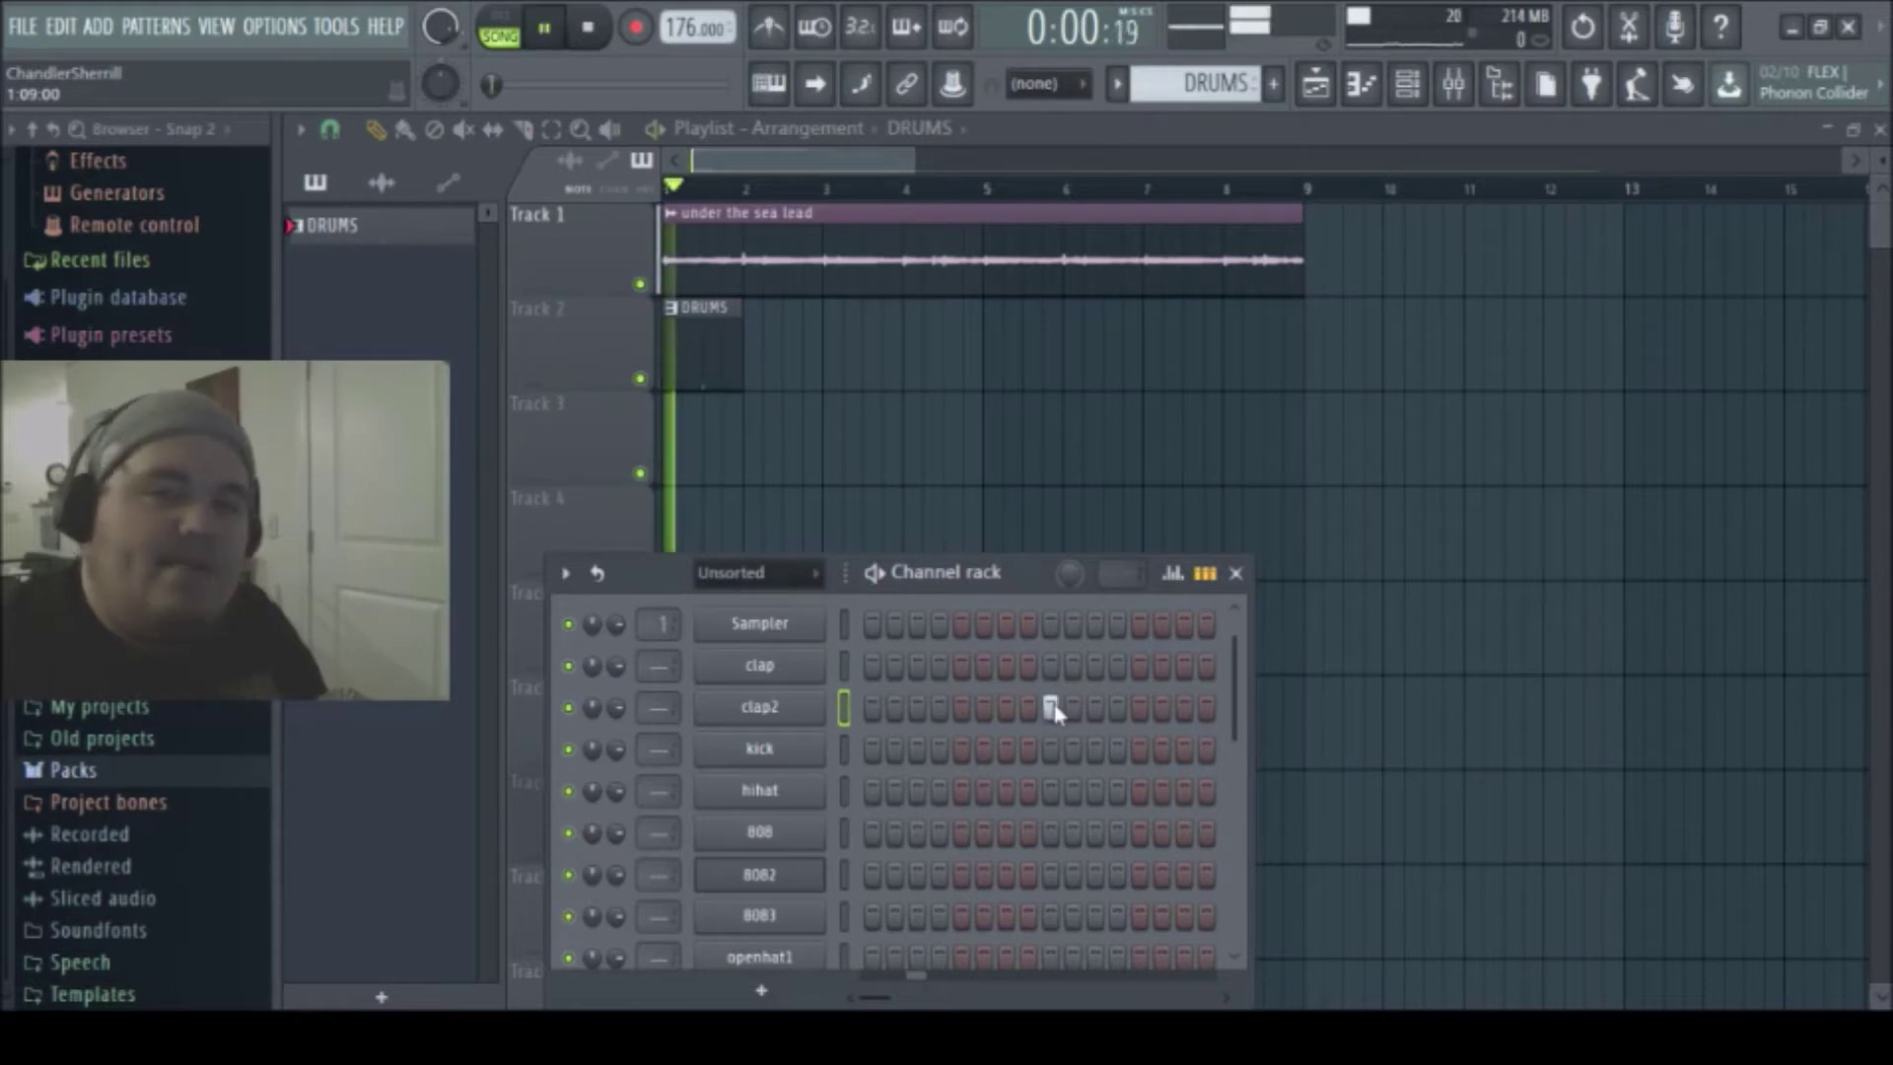
pyautogui.press('space')
pyautogui.click(1051, 665)
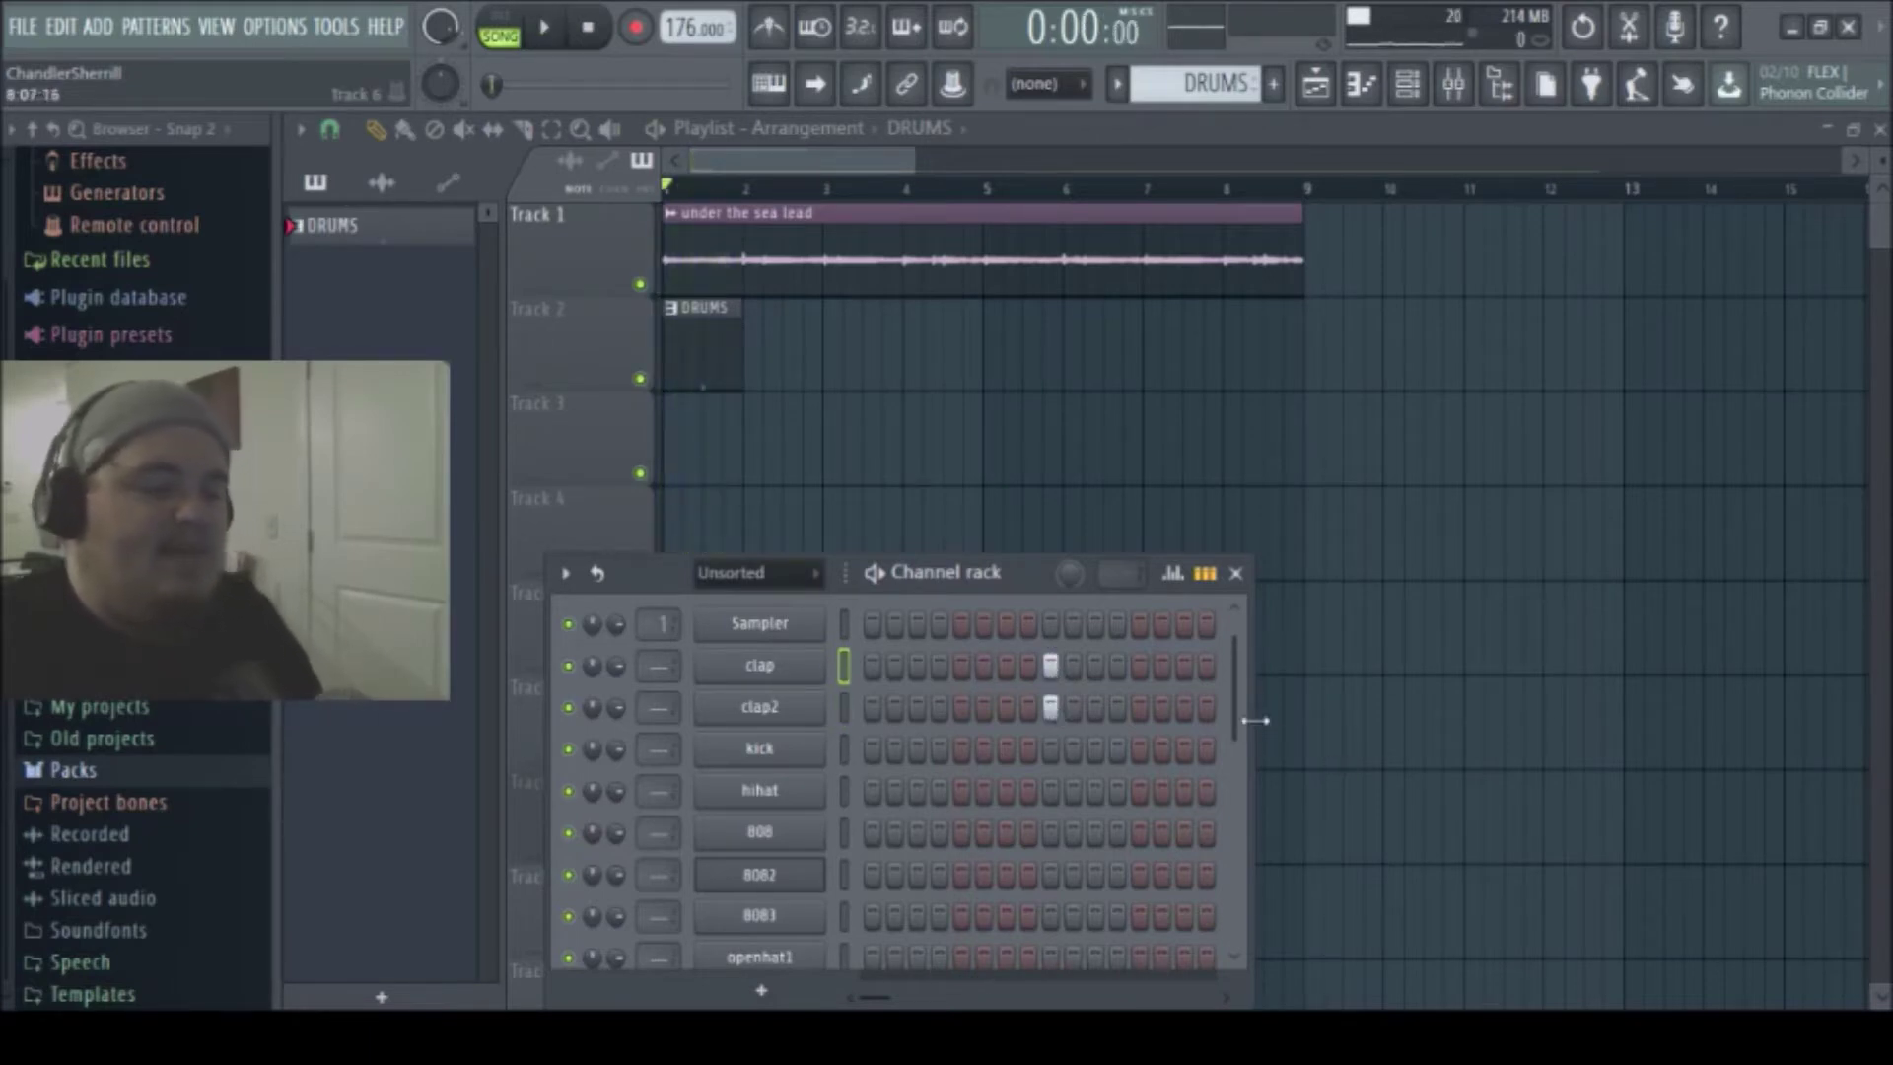
# - Widen the channel rack and add clap and clap2 hits on steps 25, 41 and 57 of the DRUMS pattern
pyautogui.moveTo(1252, 725); pyautogui.dragTo(1610, 730)
pyautogui.press('space')
pyautogui.click(1407, 666)
pyautogui.click(1407, 707)
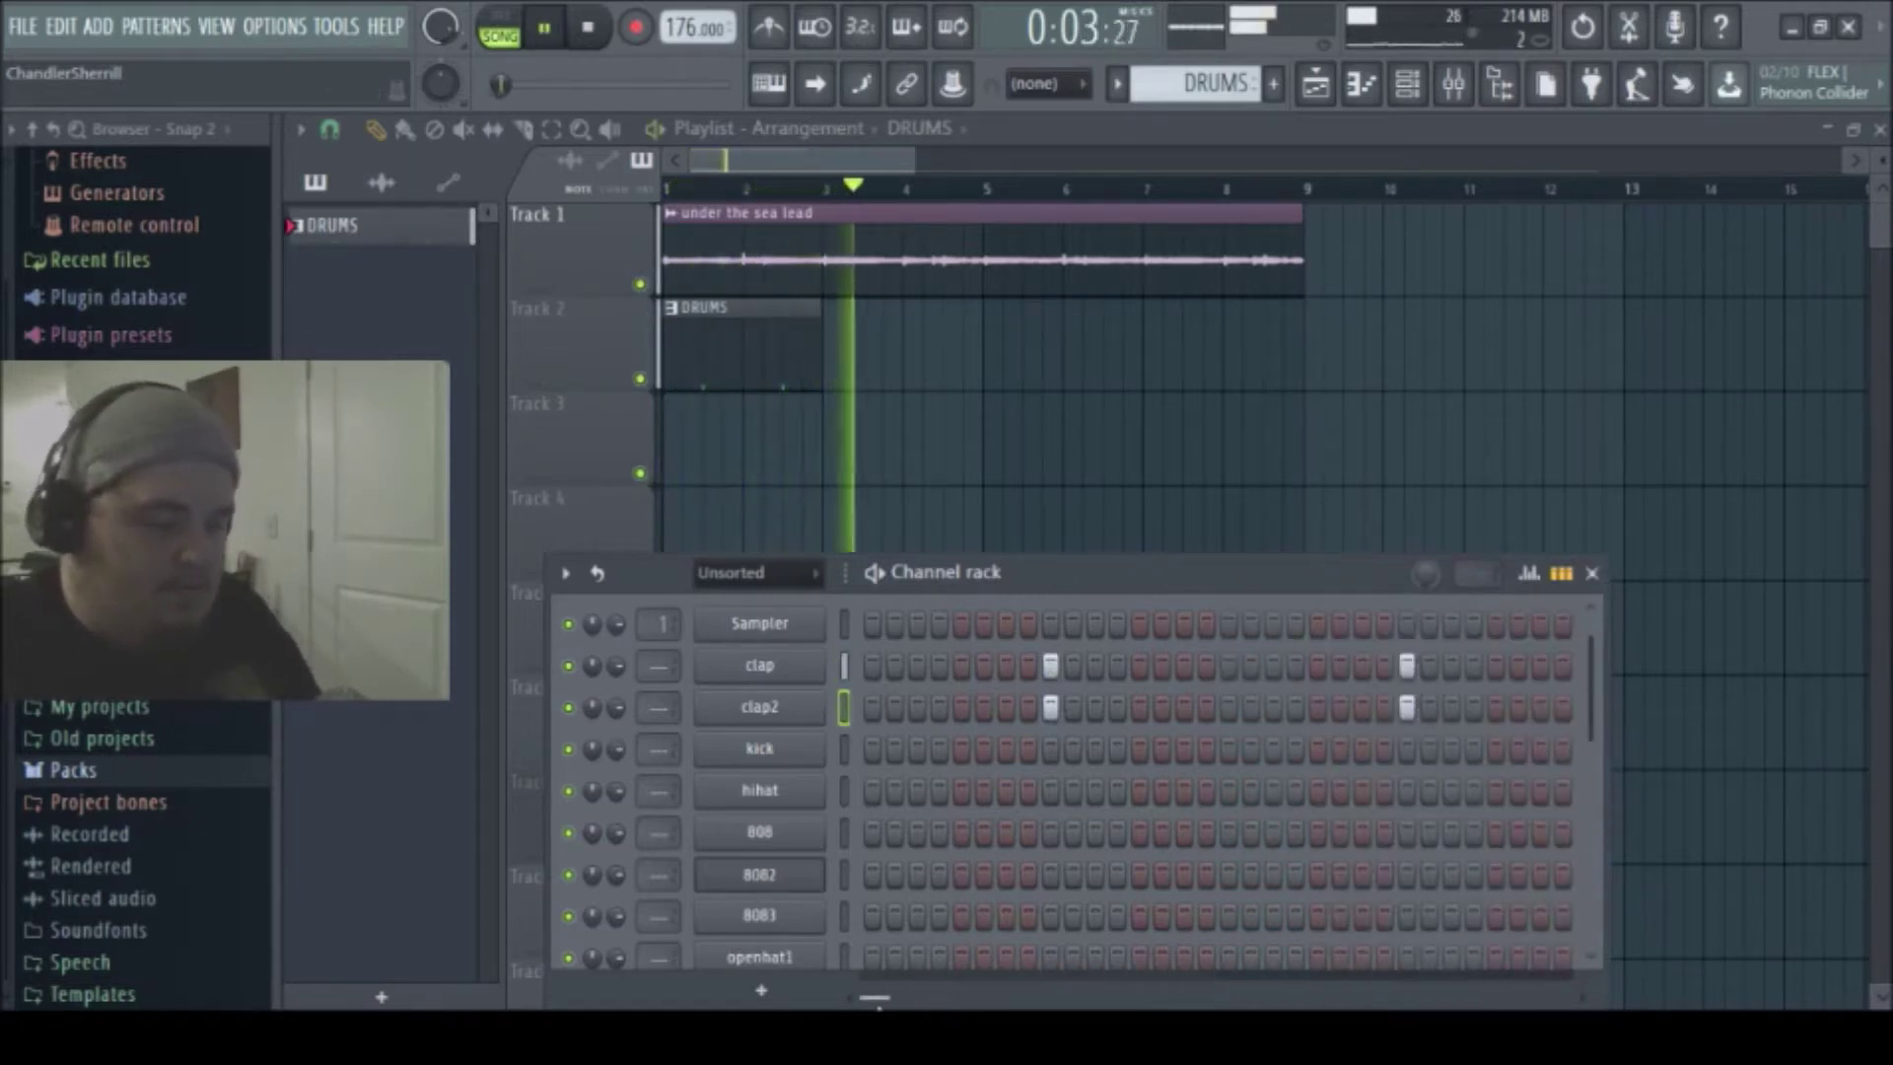
pyautogui.scroll(-5, 899, 1002)
pyautogui.press('space')
pyautogui.click(1161, 666)
pyautogui.click(1161, 707)
pyautogui.click(1516, 665)
pyautogui.click(1516, 707)
# - Place a second DRUMS clip at bar 5 of Track 2 and start playback
pyautogui.press('F6')
pyautogui.click(1003, 343)
pyautogui.press('space')
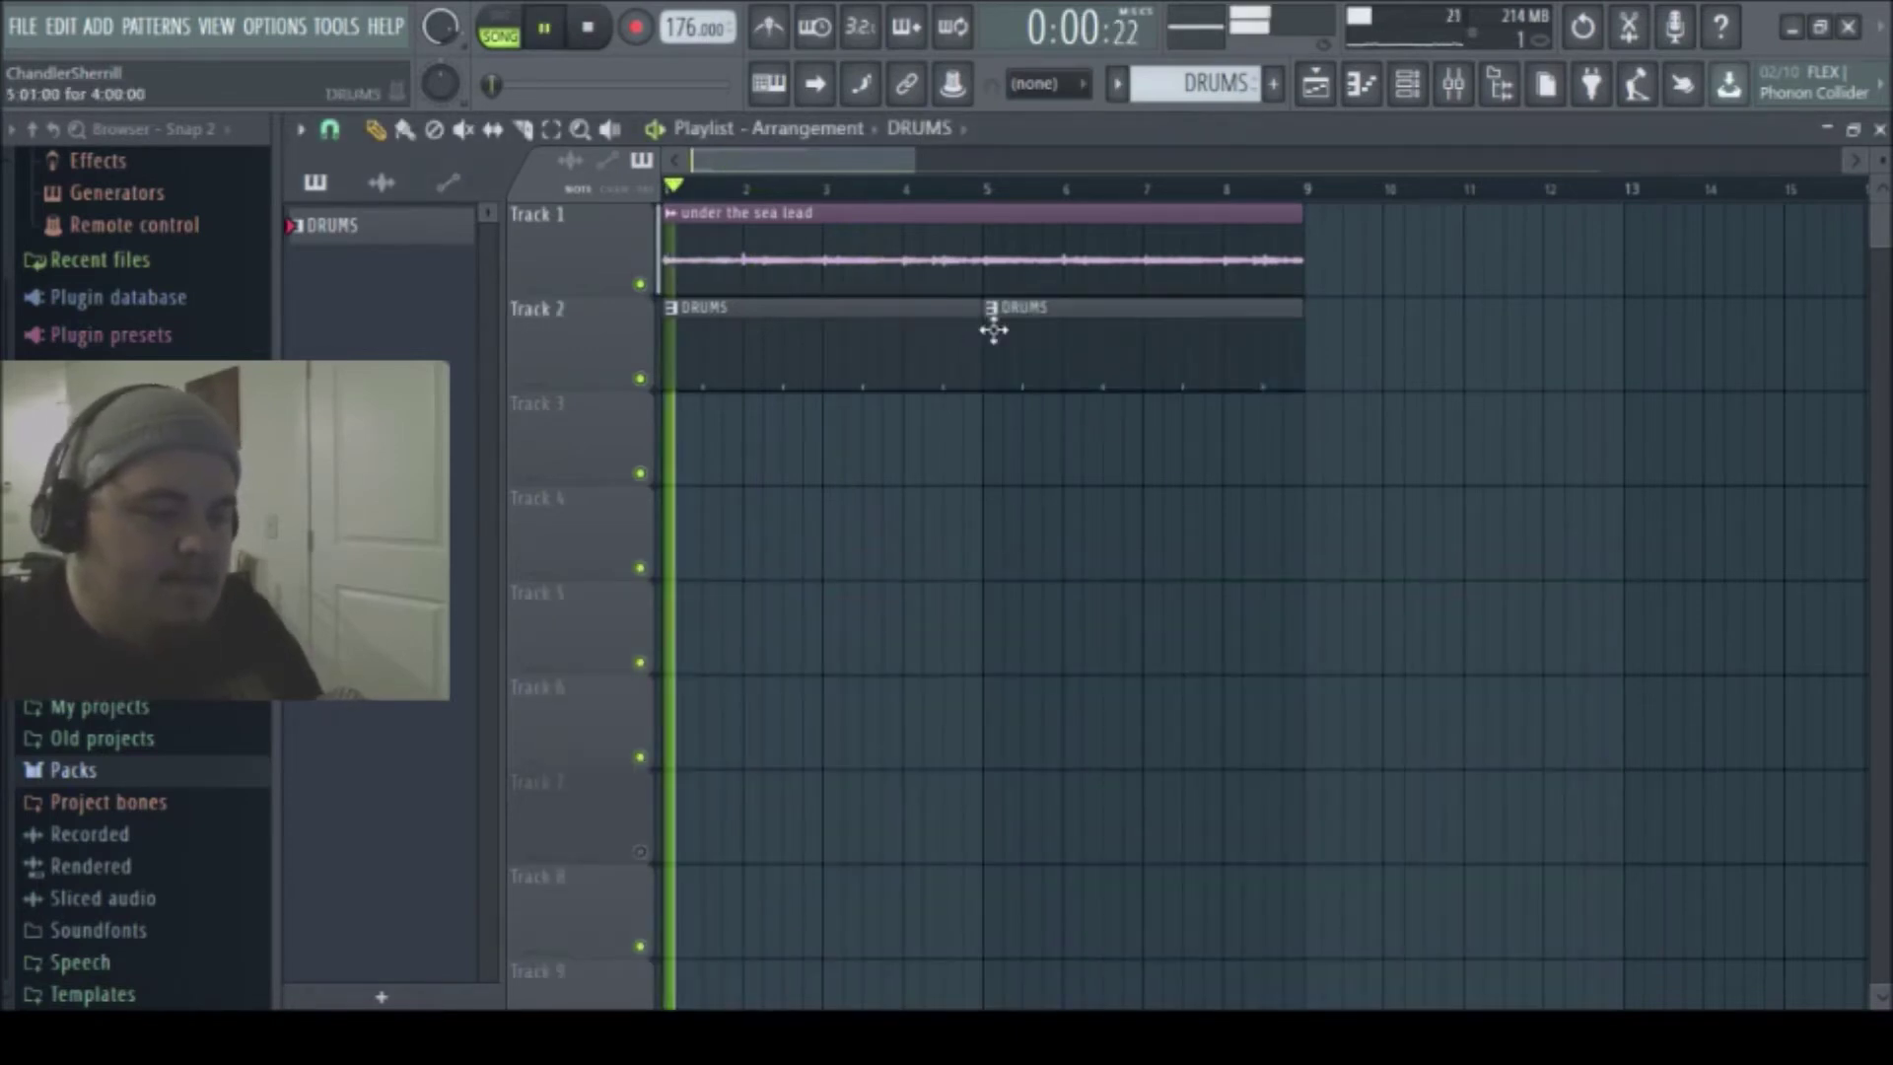
# - Route the clap and clap2 channels to mixer track 3
pyautogui.press('F6')
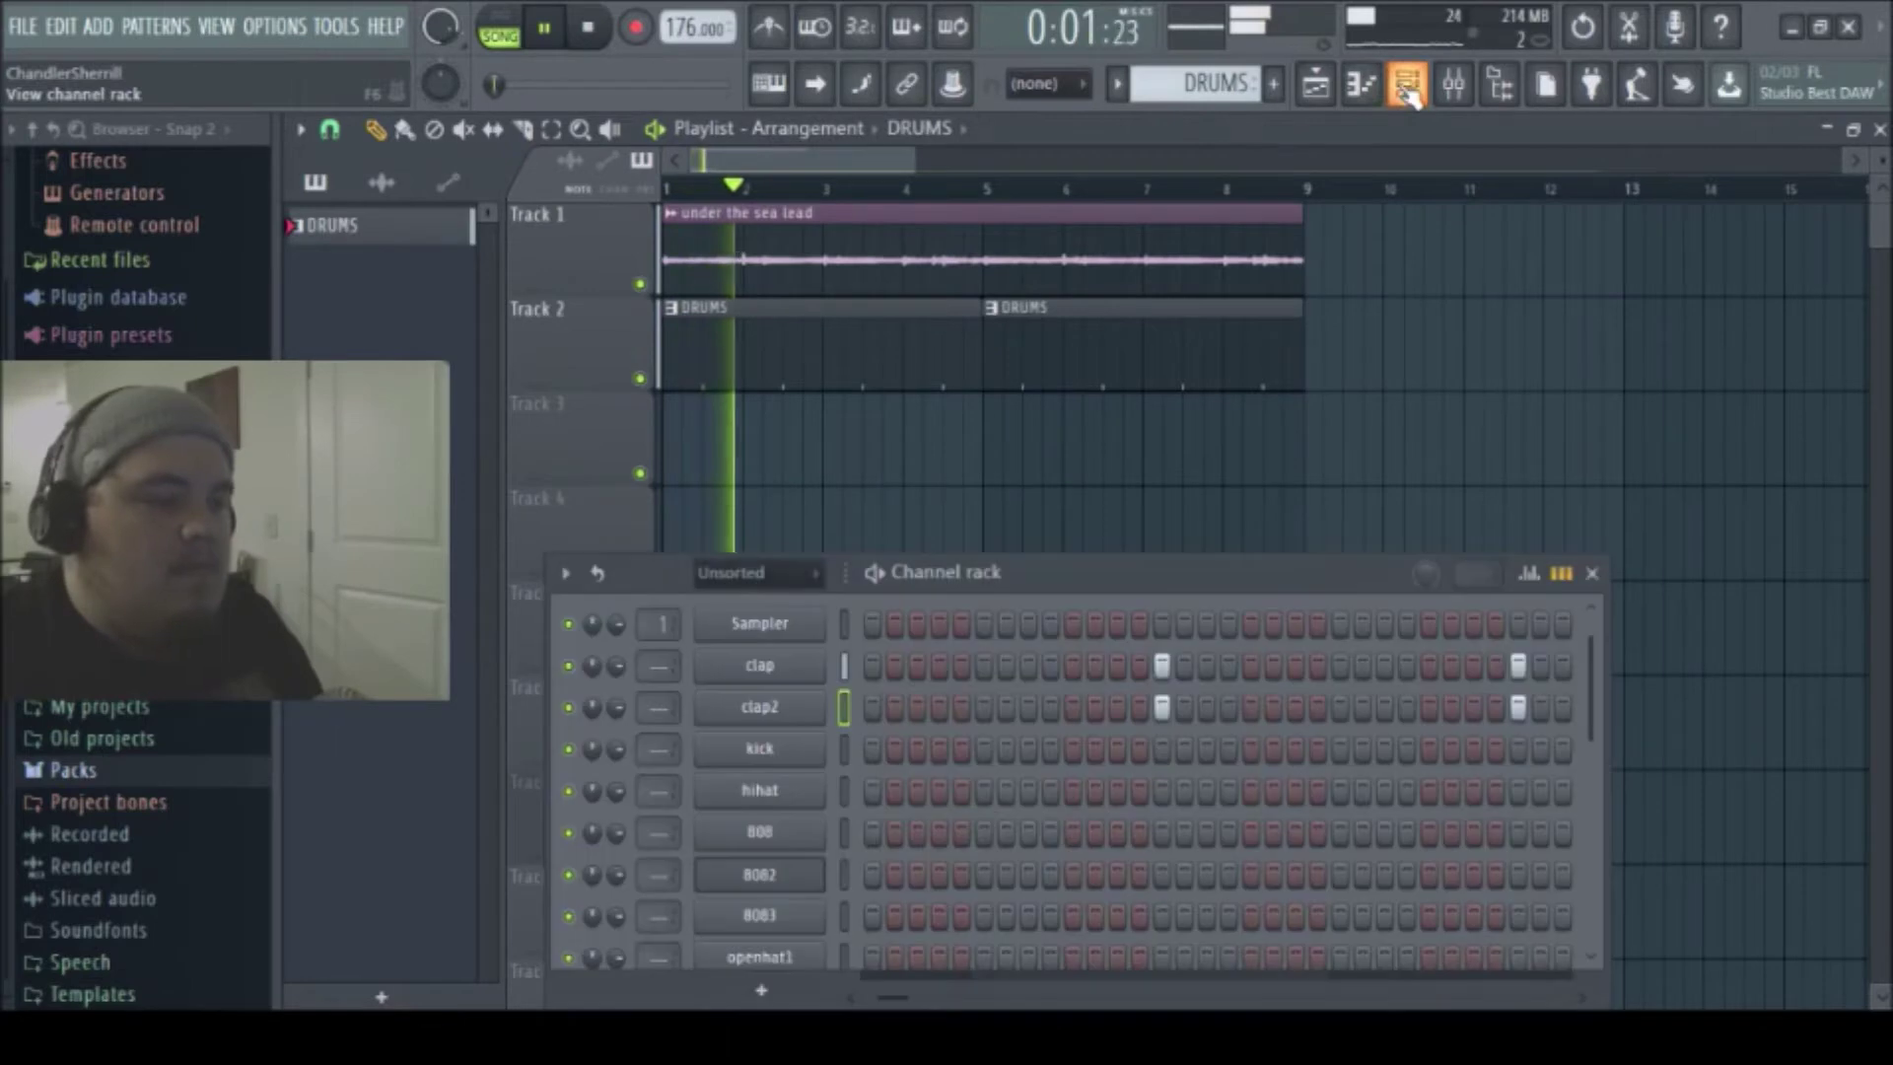
pyautogui.click(844, 665)
pyautogui.click(1457, 84)
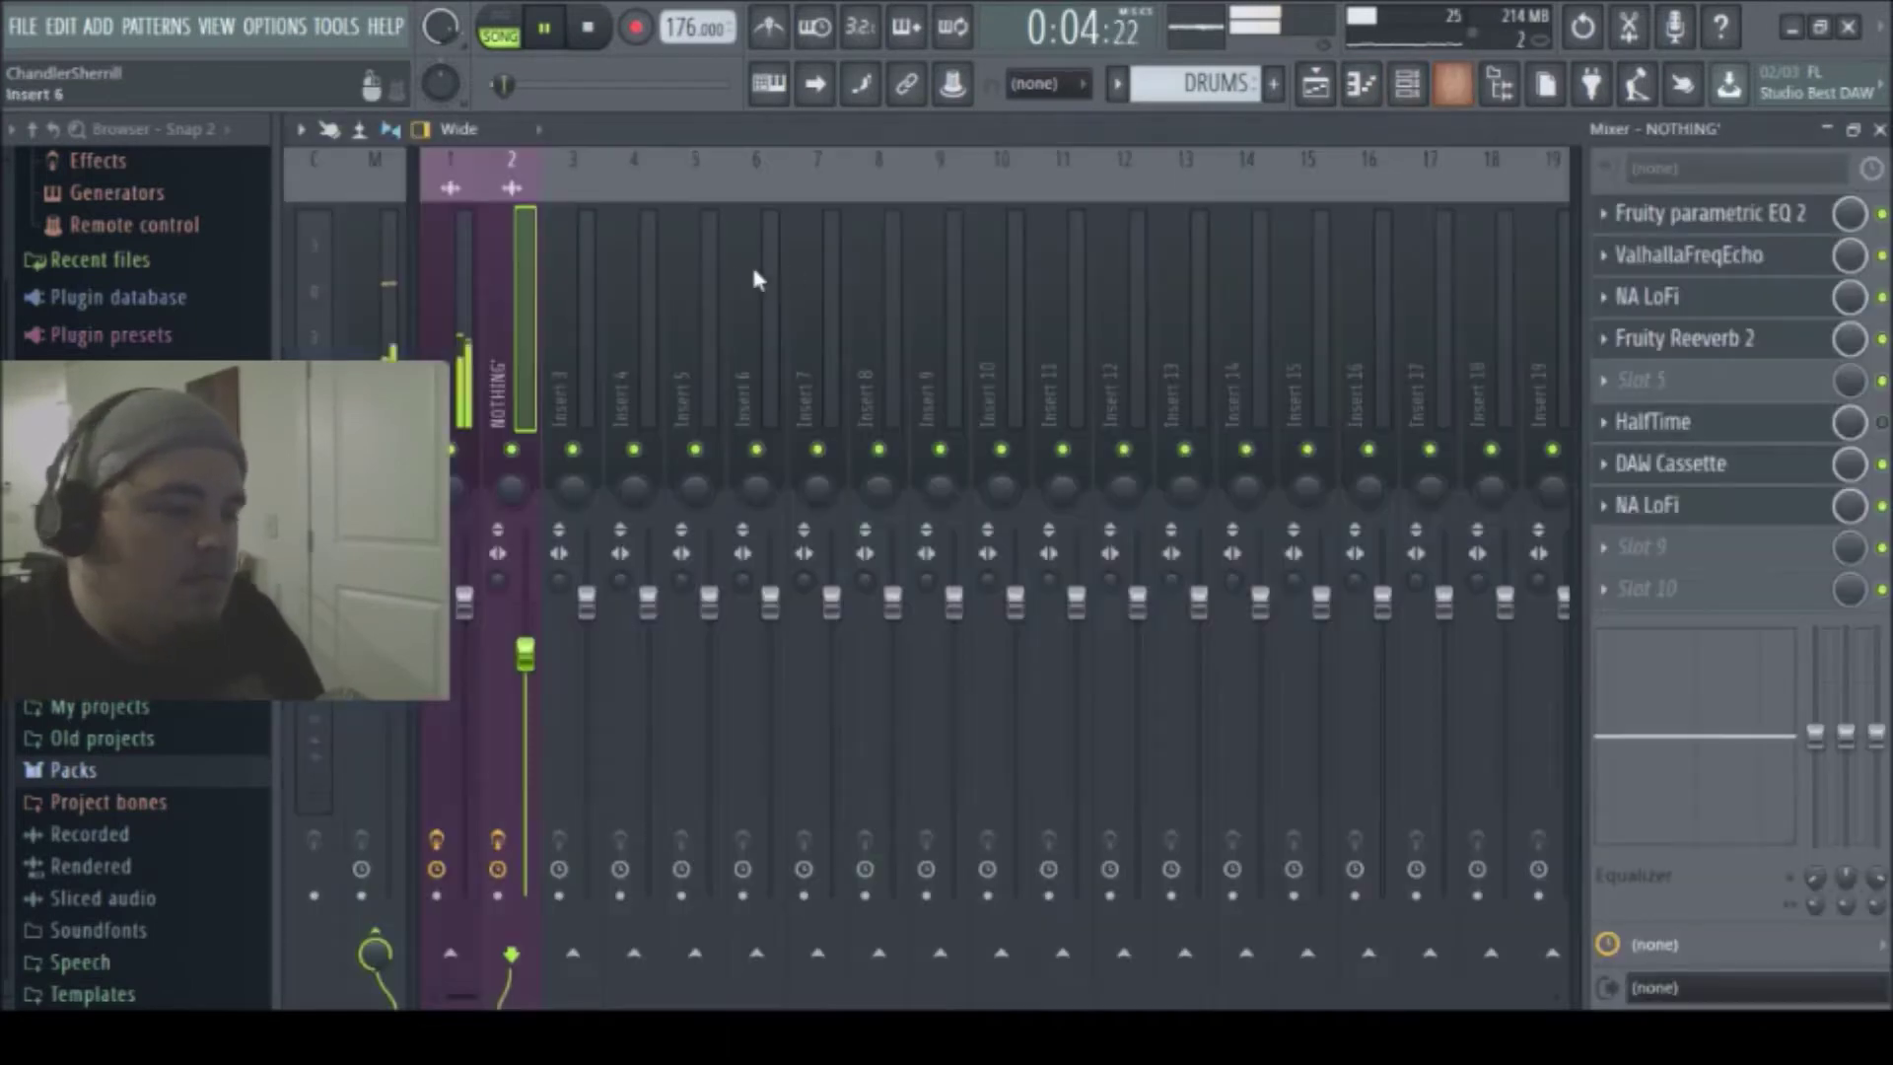
pyautogui.click(589, 395)
pyautogui.hotkey('ctrl', 'l')
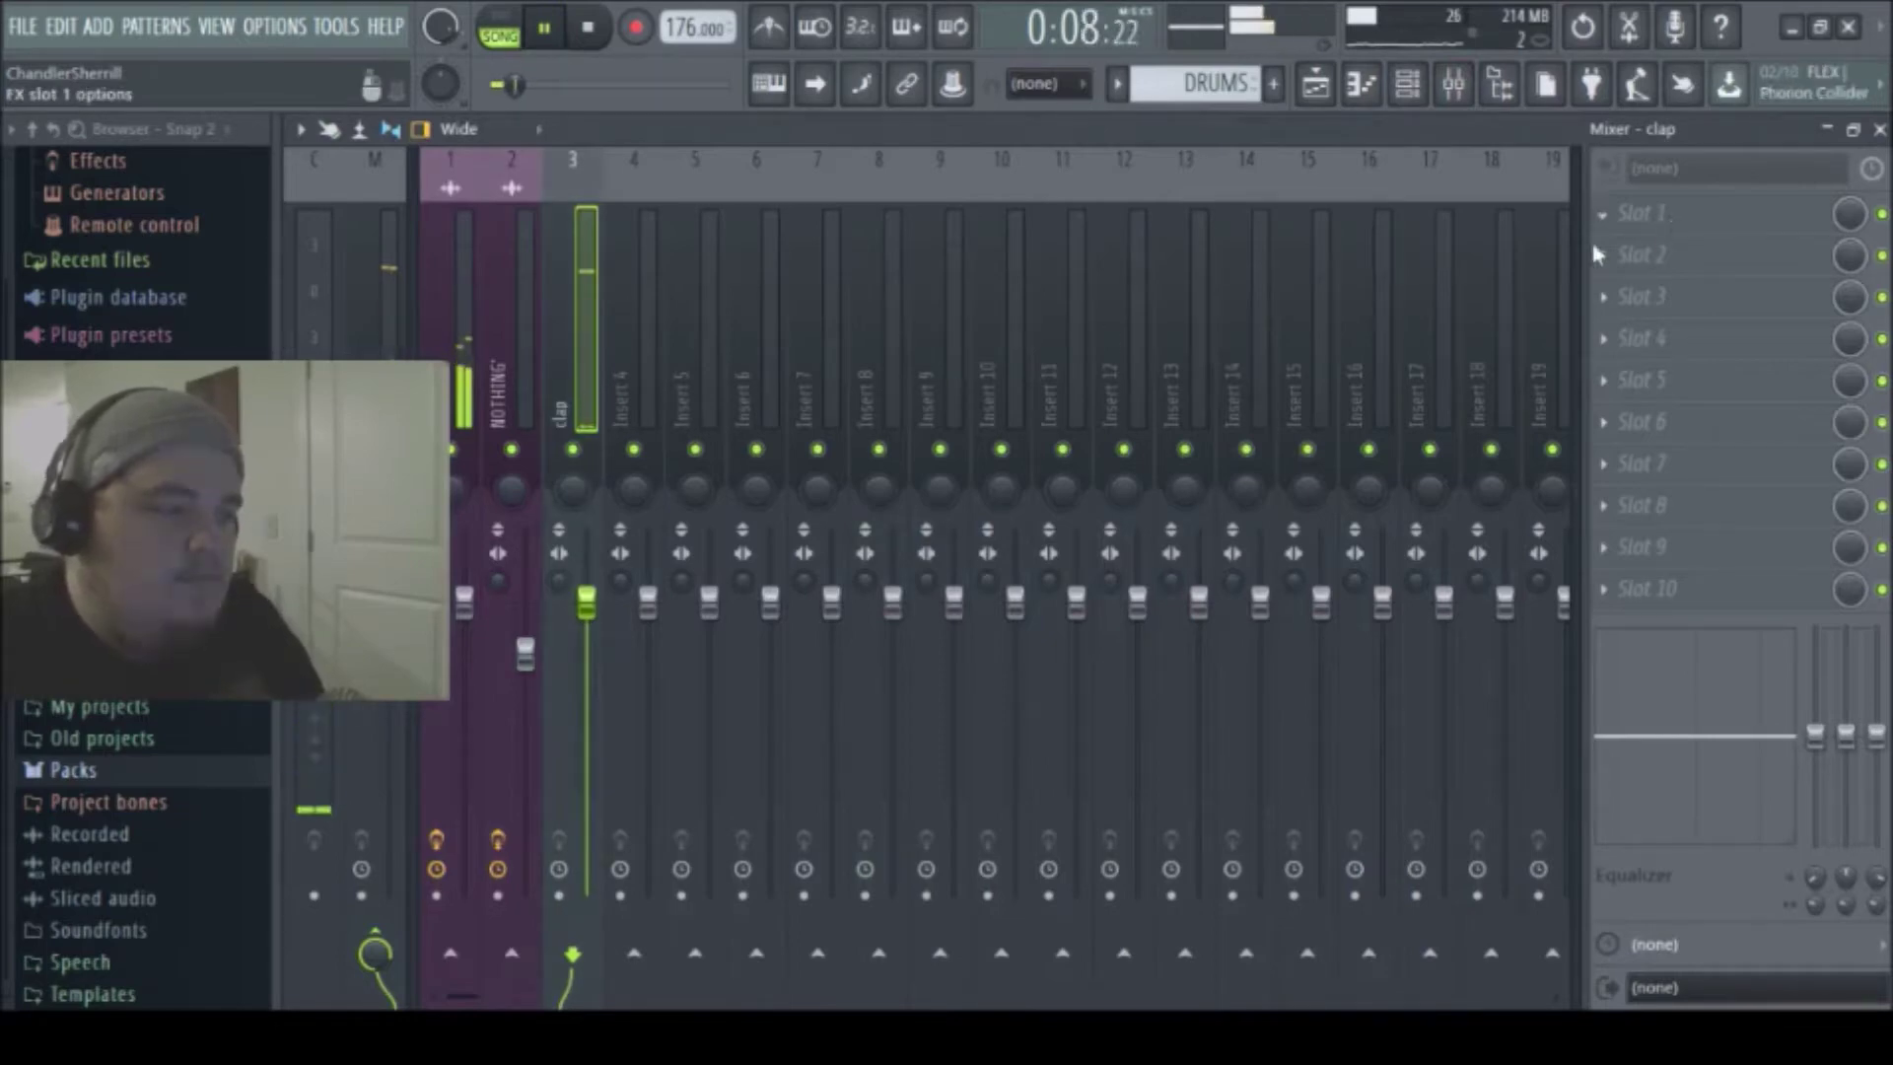
# - Load Sausage Fattener in slot 1 of the clap mixer track, raise its Fatness and set Color to 4%
pyautogui.click(1038, 613)
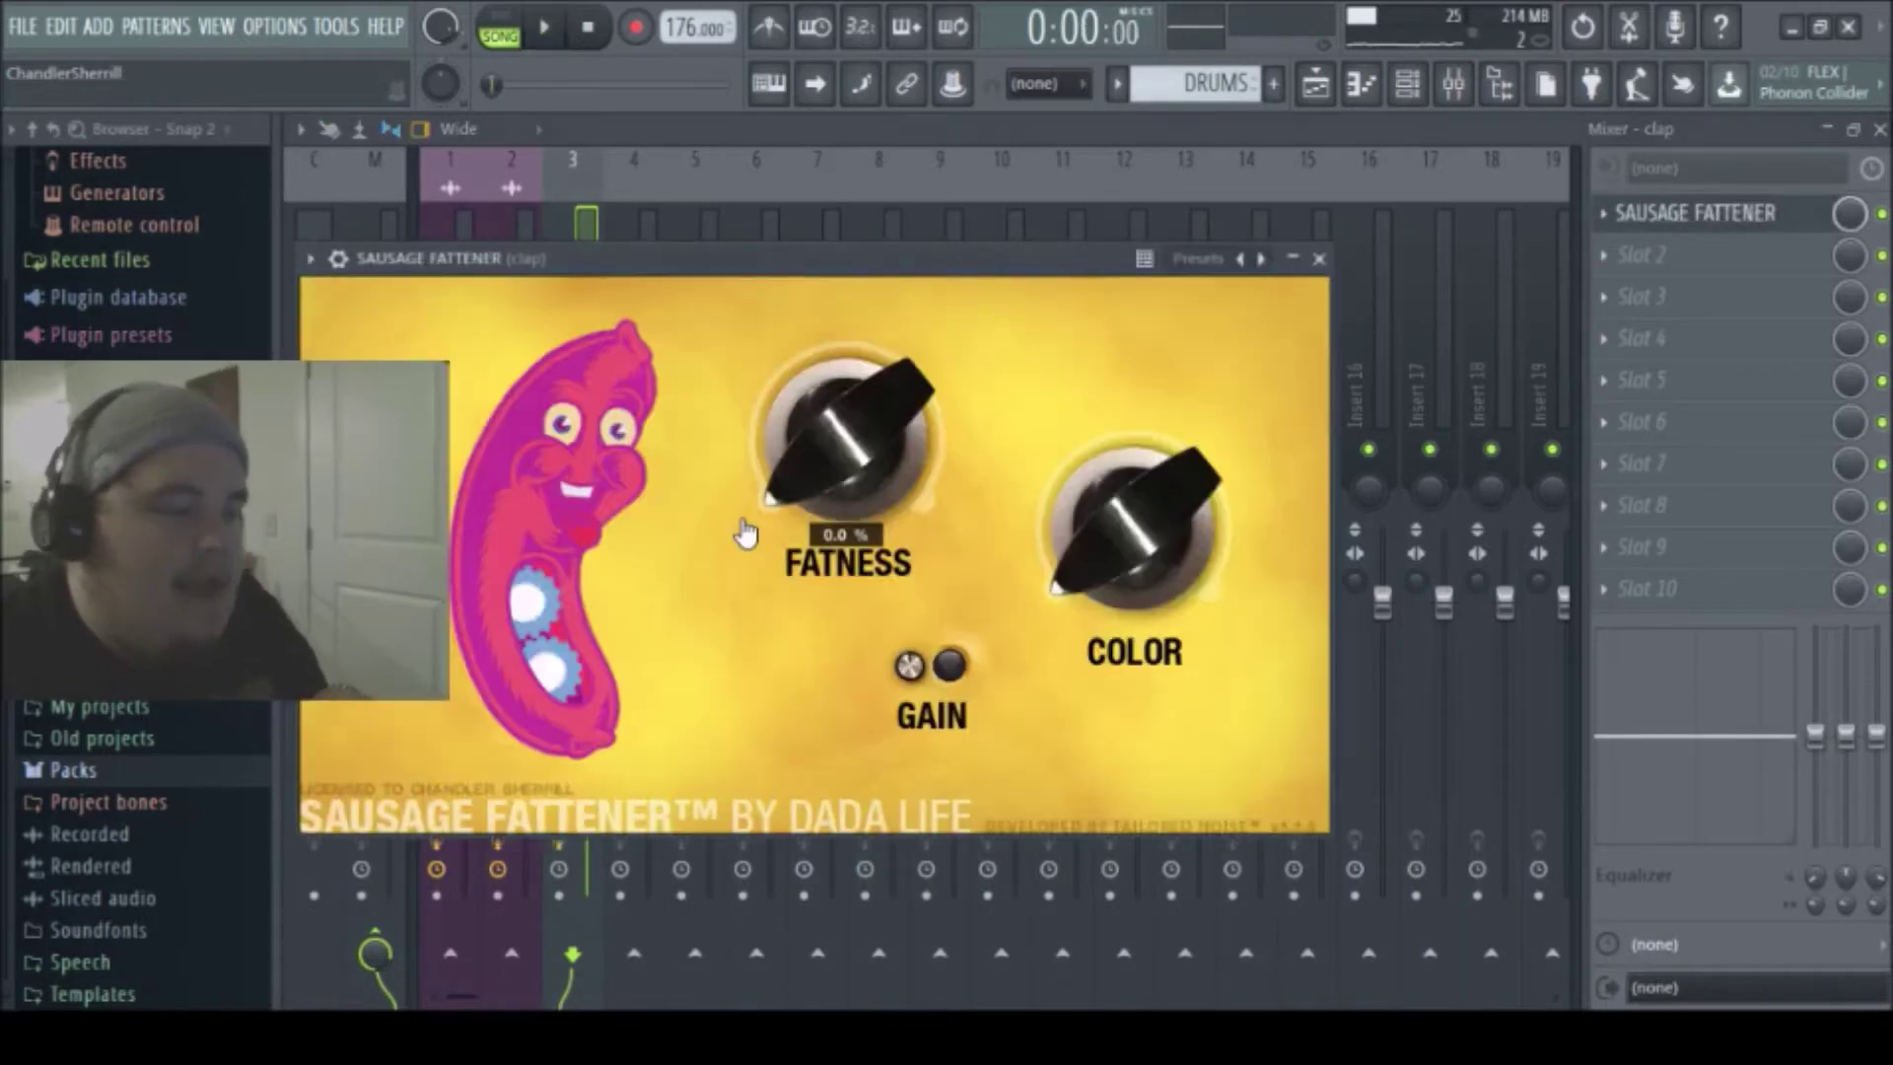
pyautogui.moveTo(828, 482); pyautogui.dragTo(783, 422)
pyautogui.moveTo(1134, 498); pyautogui.dragTo(1141, 520)
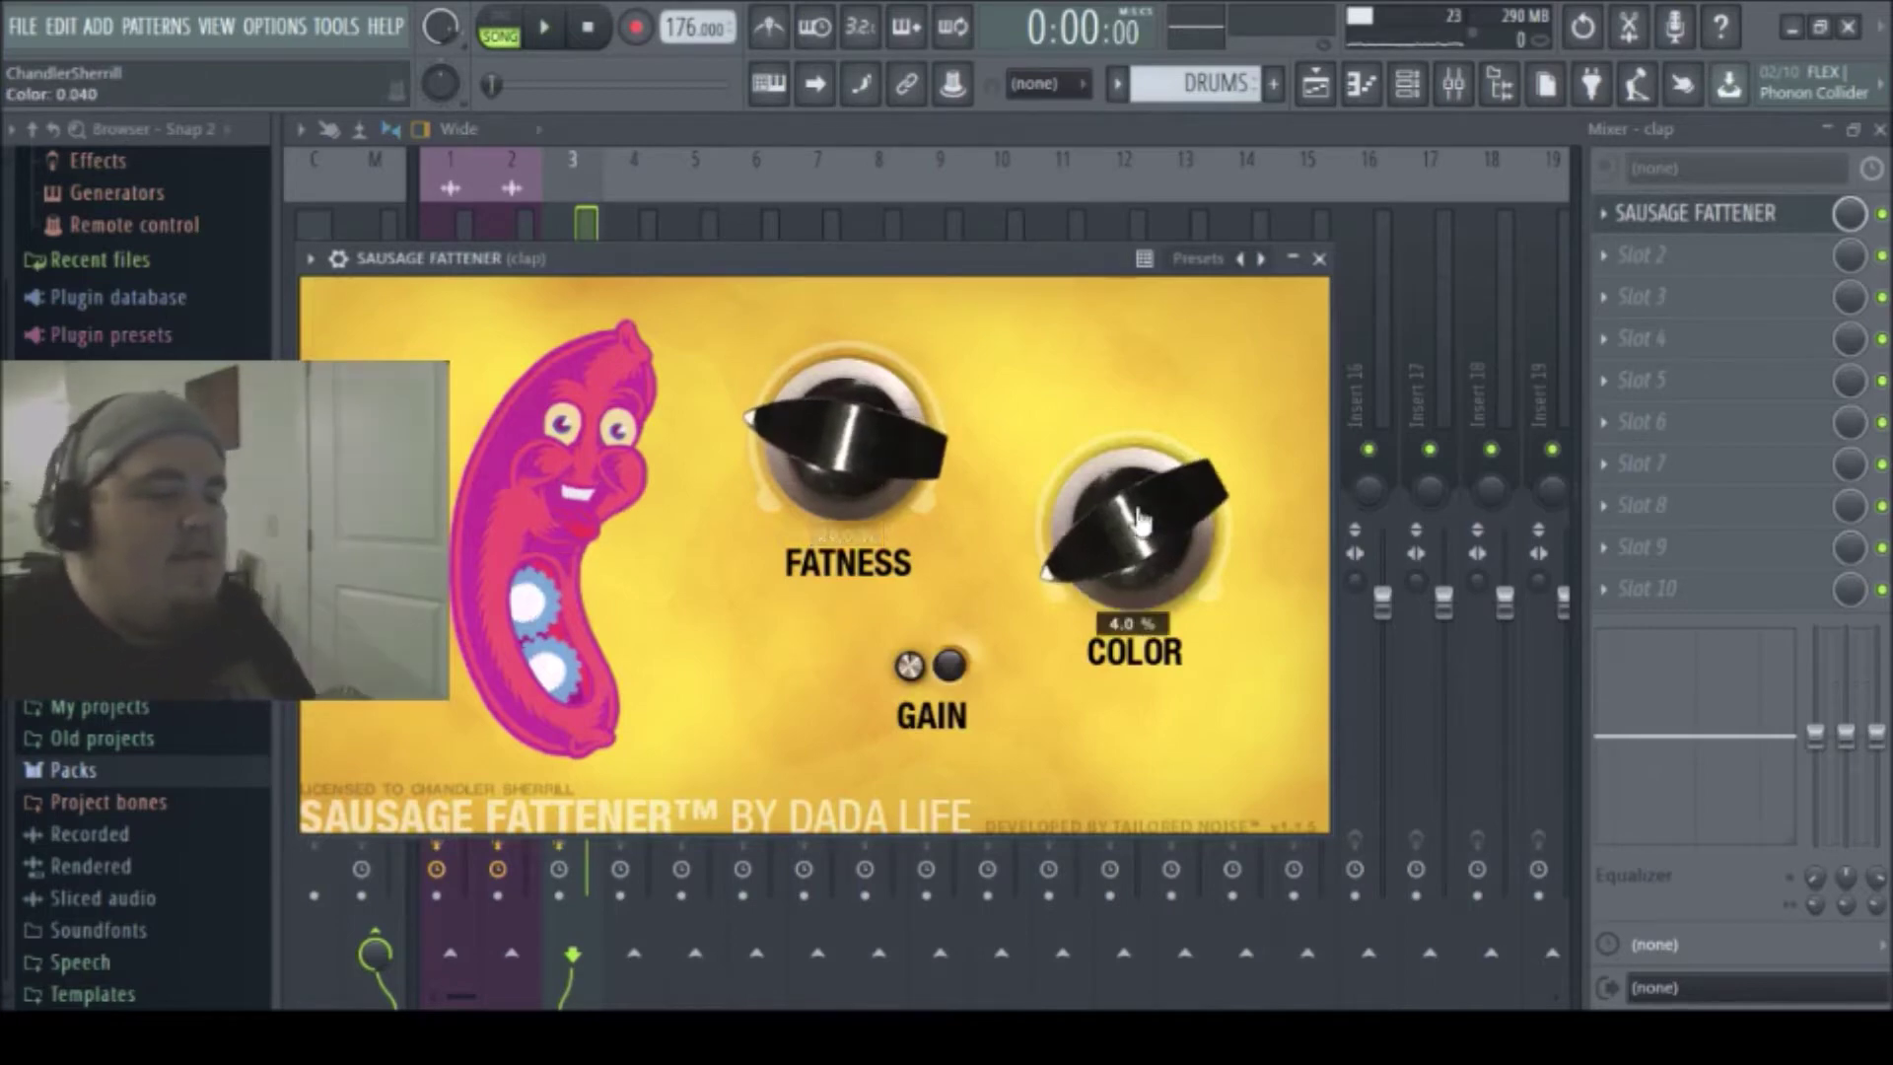
pyautogui.click(608, 213)
# - Lower the clap mixer track's volume to about -6.4 dB and check the balance against the lead during playback
pyautogui.moveTo(597, 608); pyautogui.dragTo(597, 688)
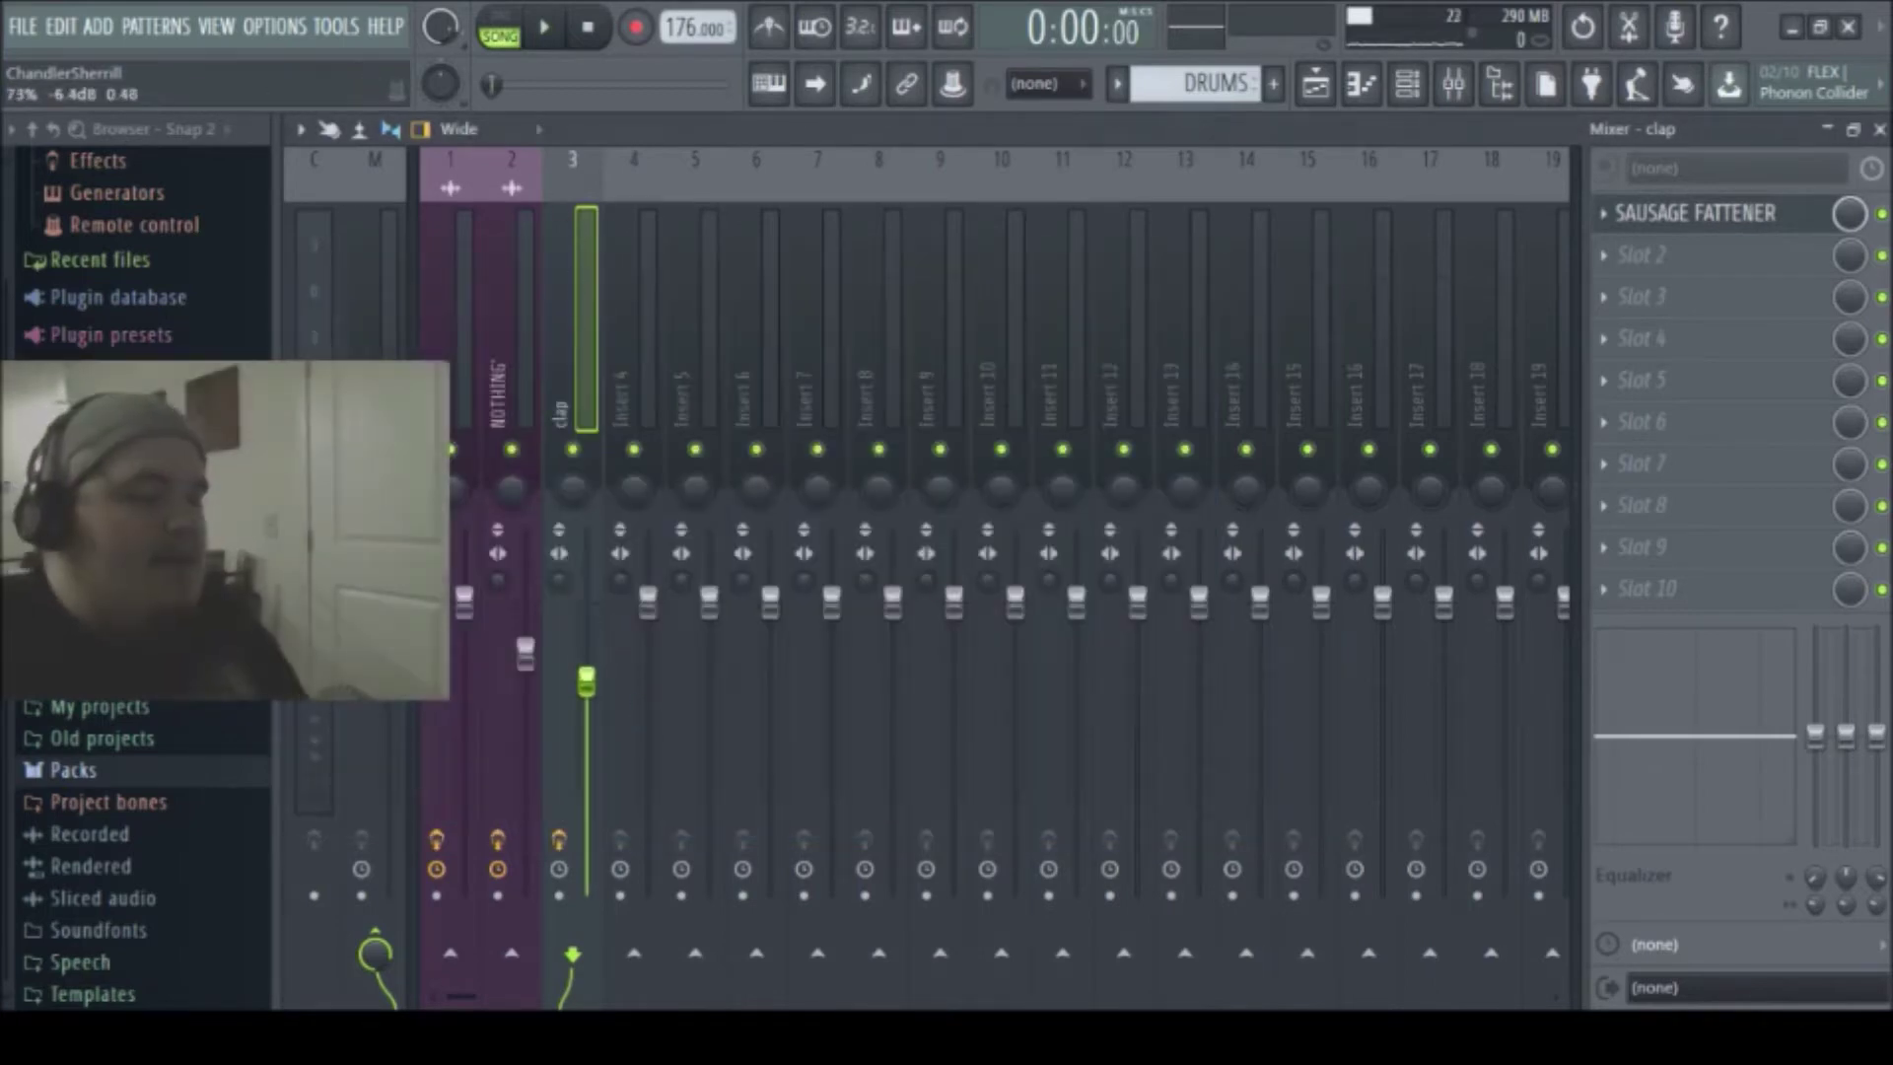
pyautogui.press('space')
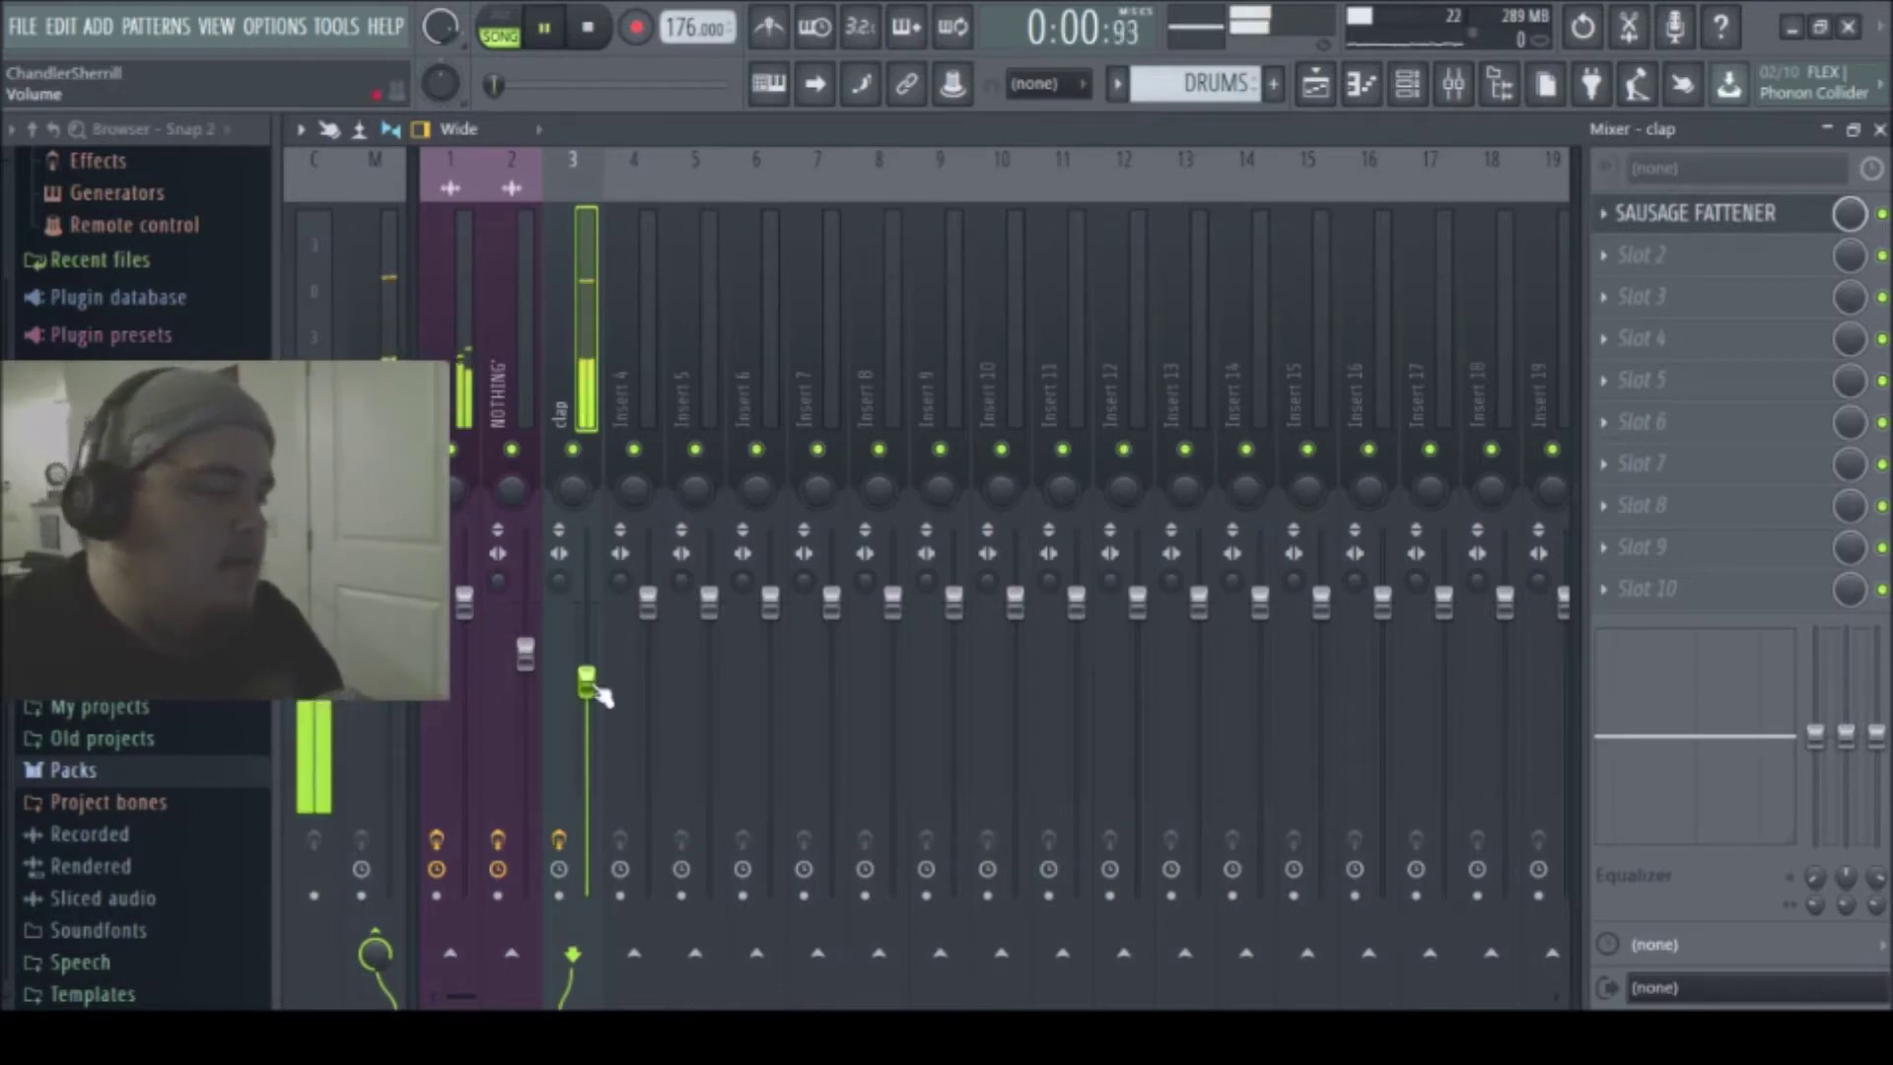
pyautogui.moveTo(596, 688); pyautogui.dragTo(596, 693)
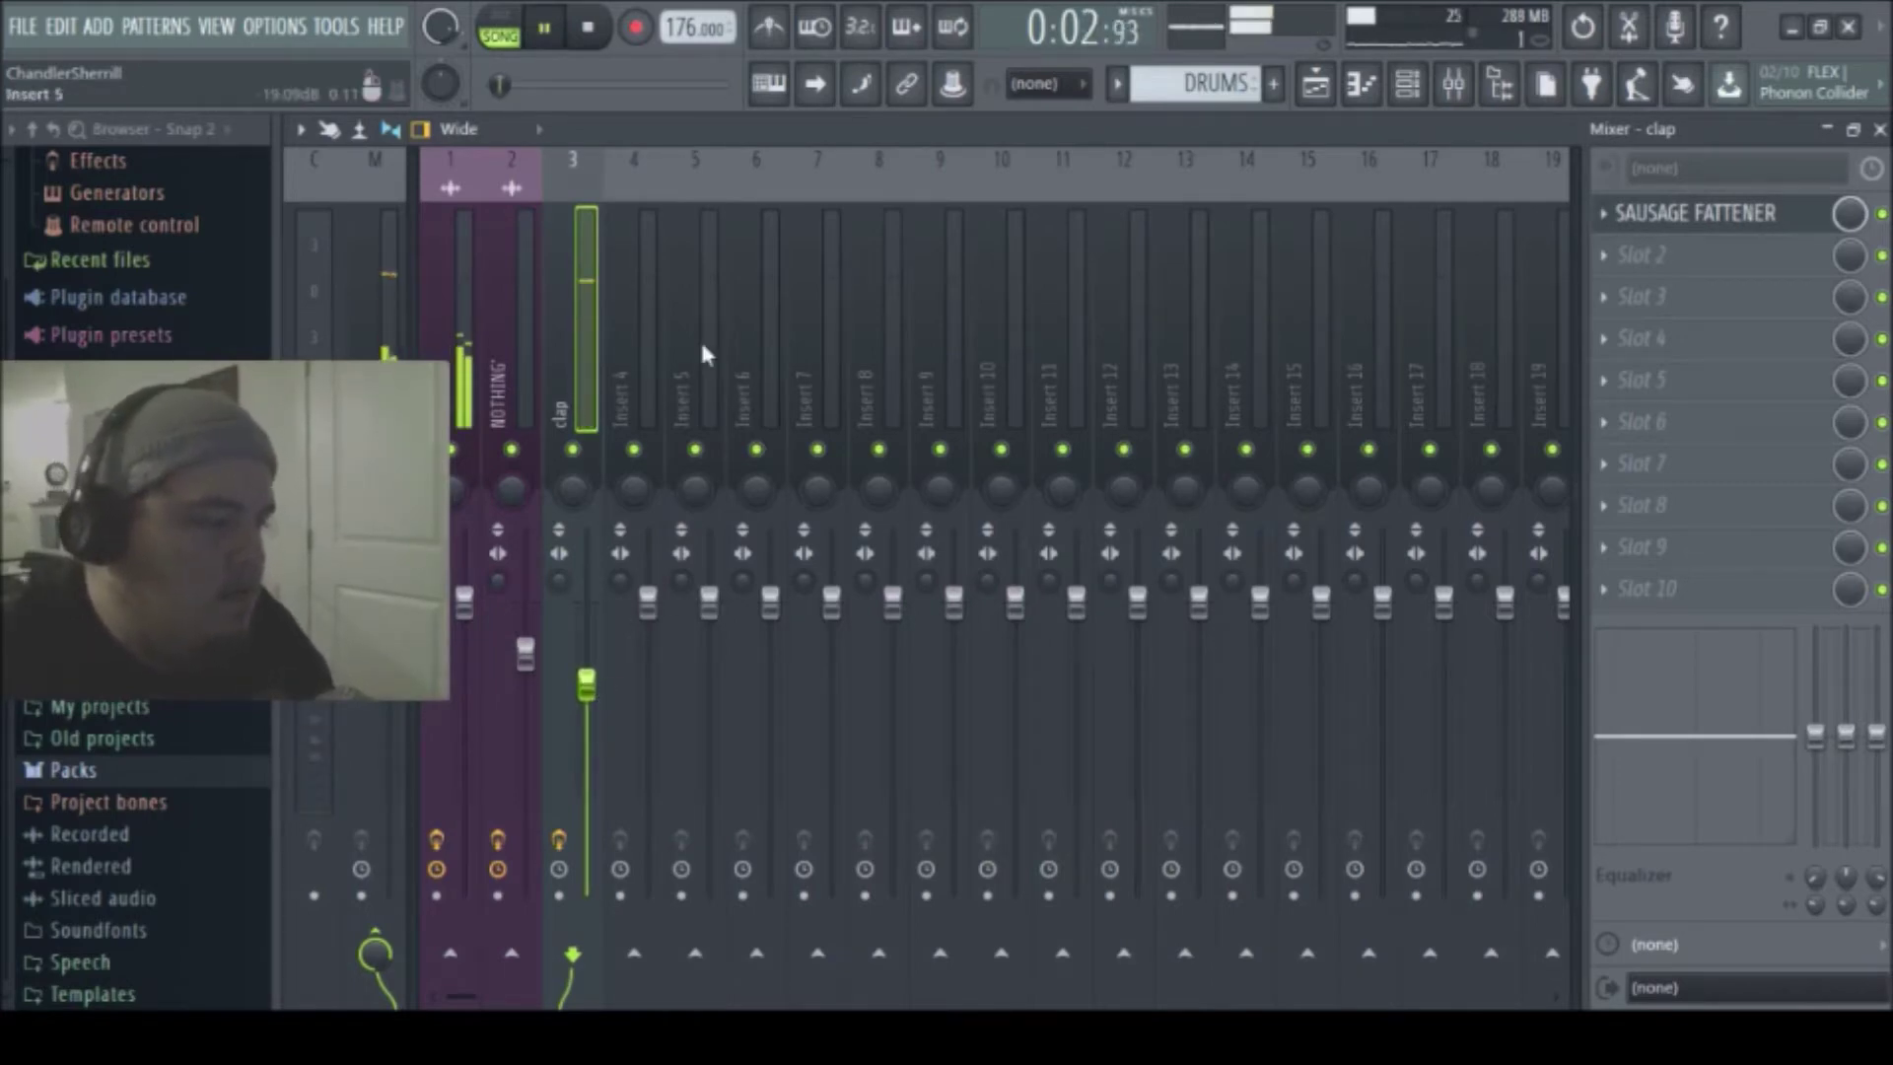
pyautogui.click(471, 337)
pyautogui.press('space')
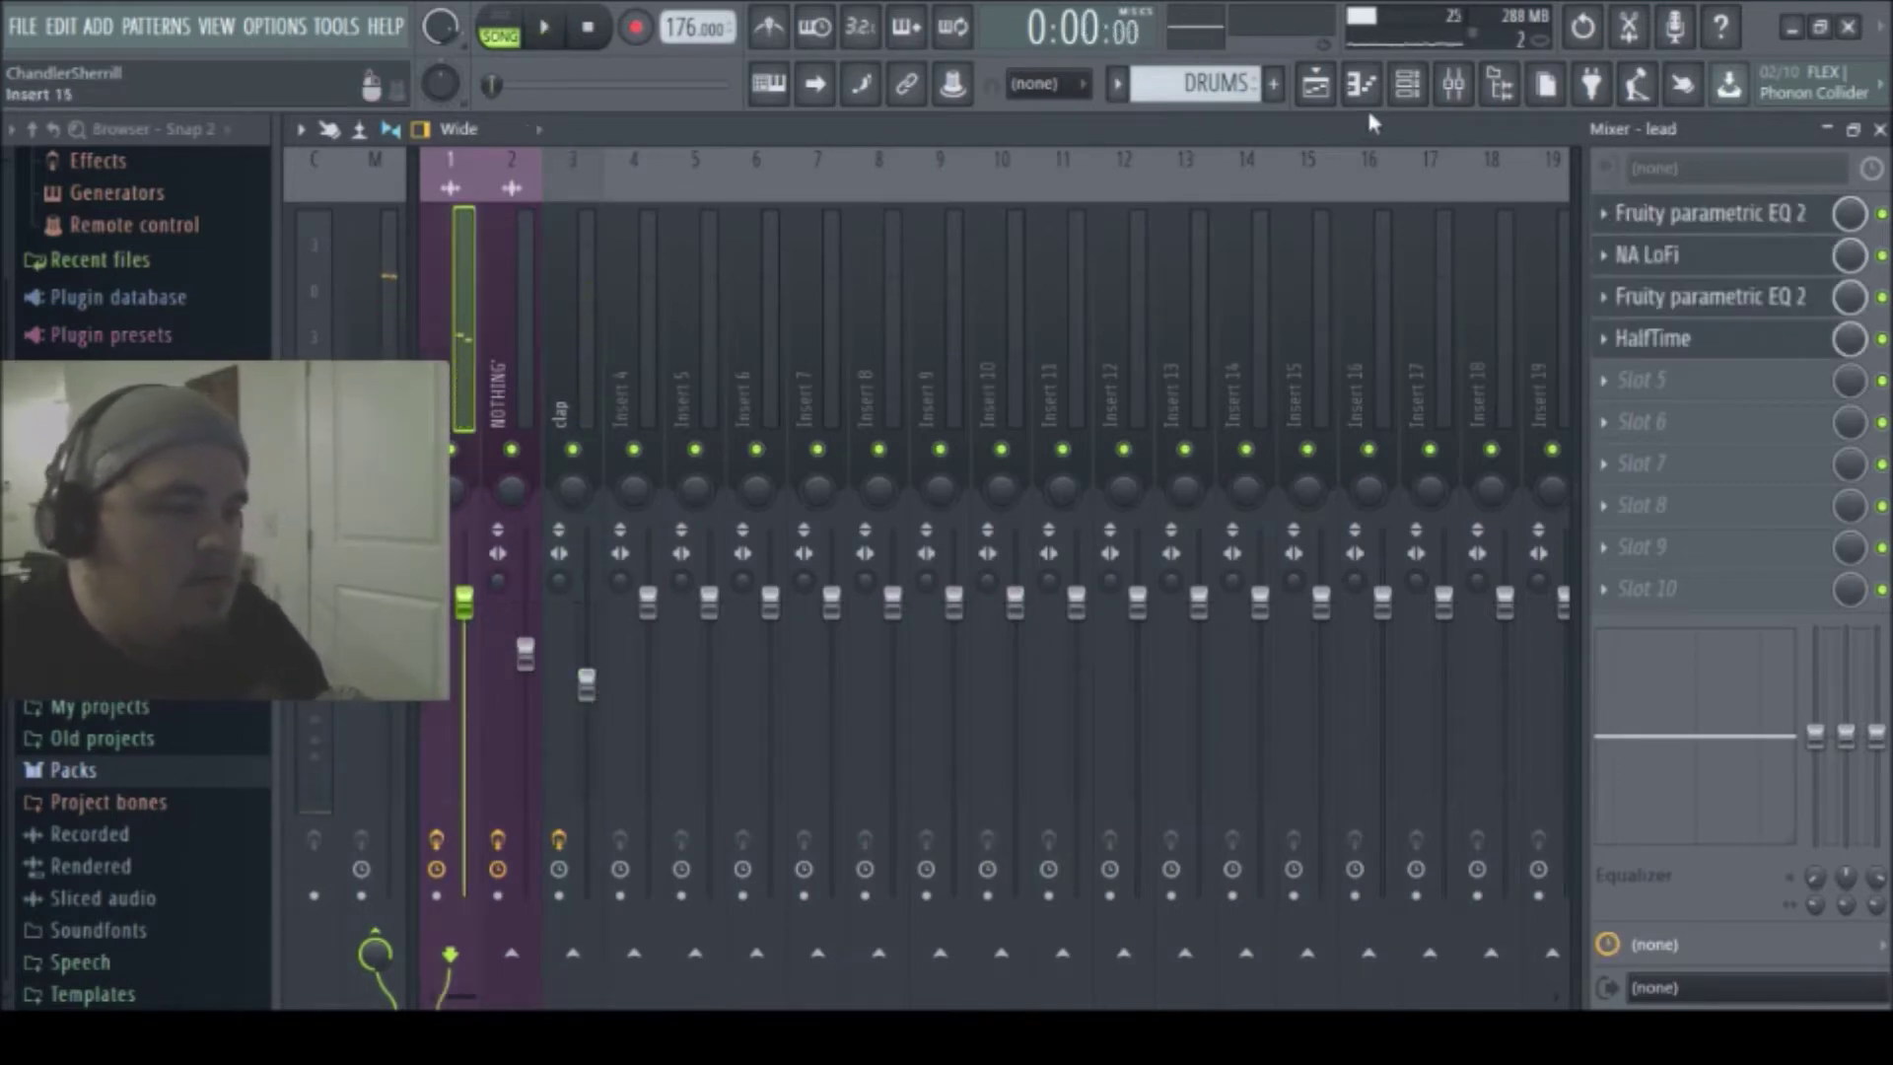
# - Create a new pattern named 808
pyautogui.click(1407, 83)
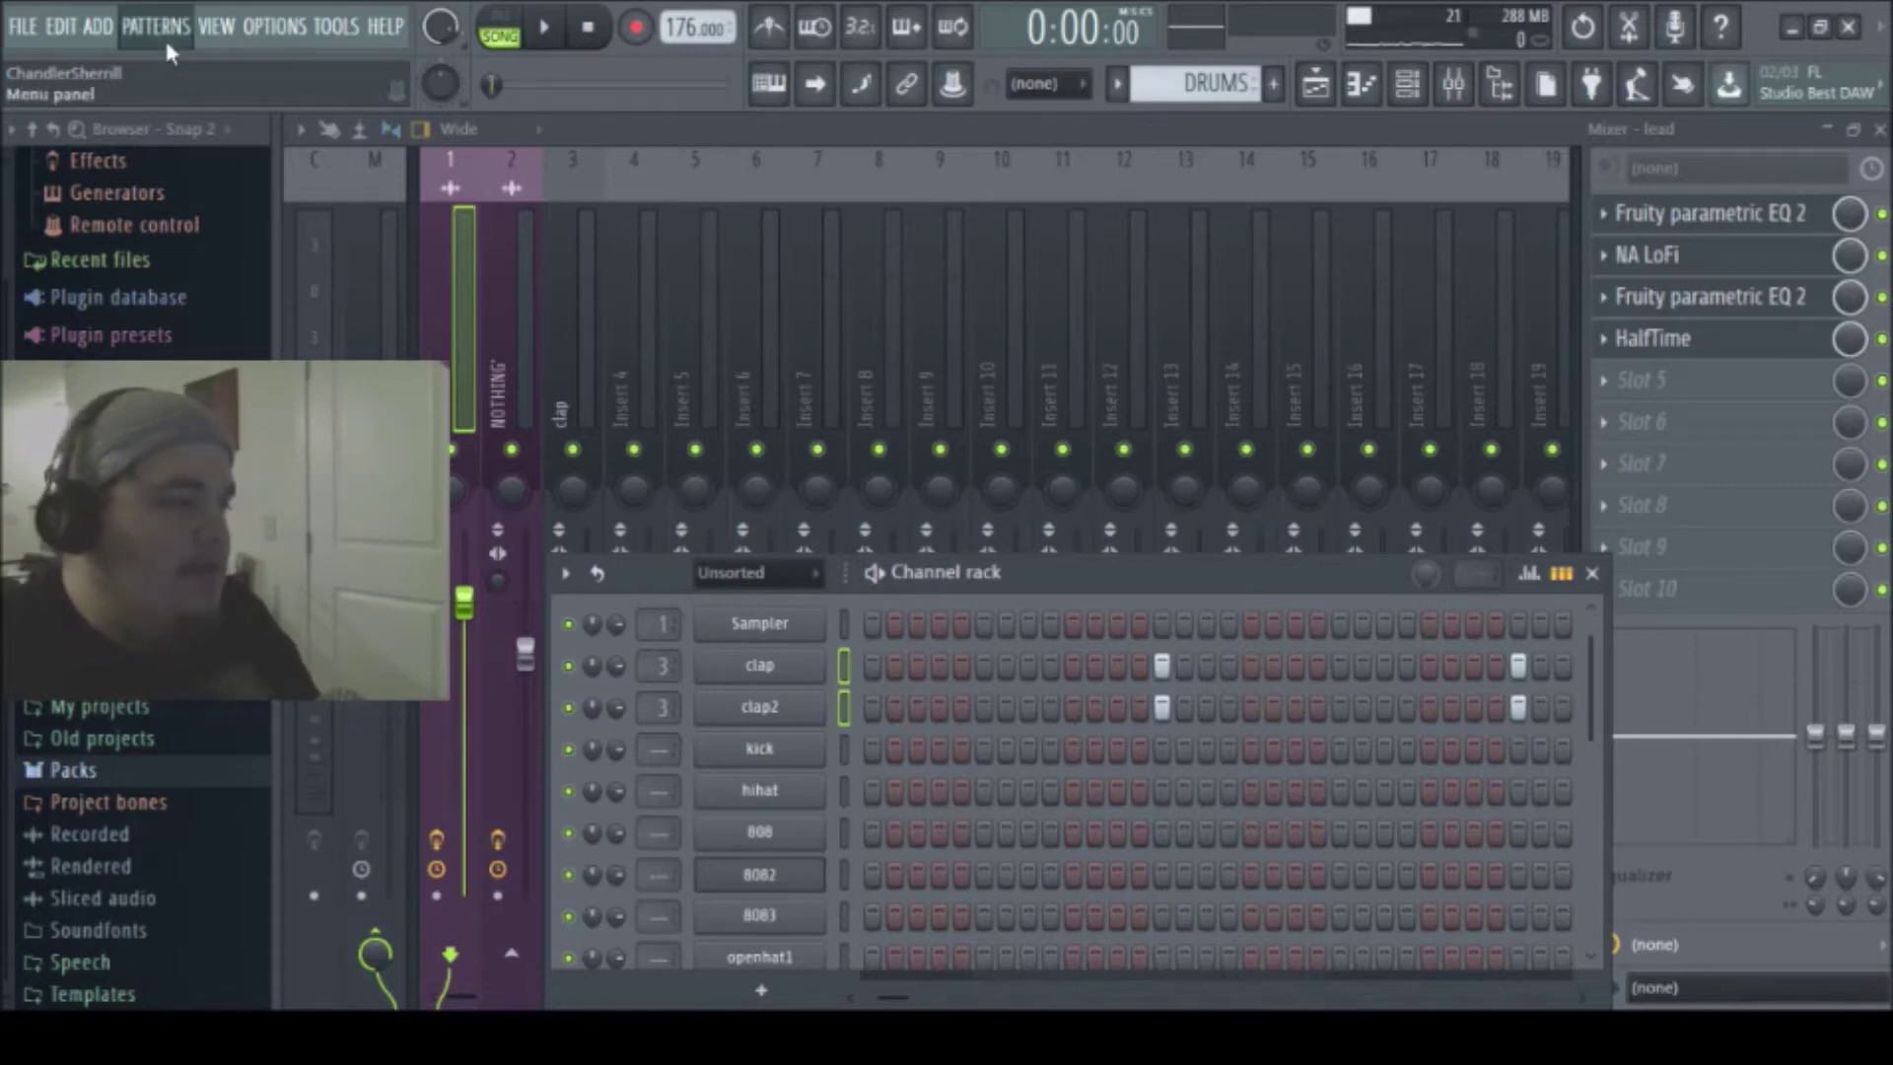
pyautogui.click(258, 89)
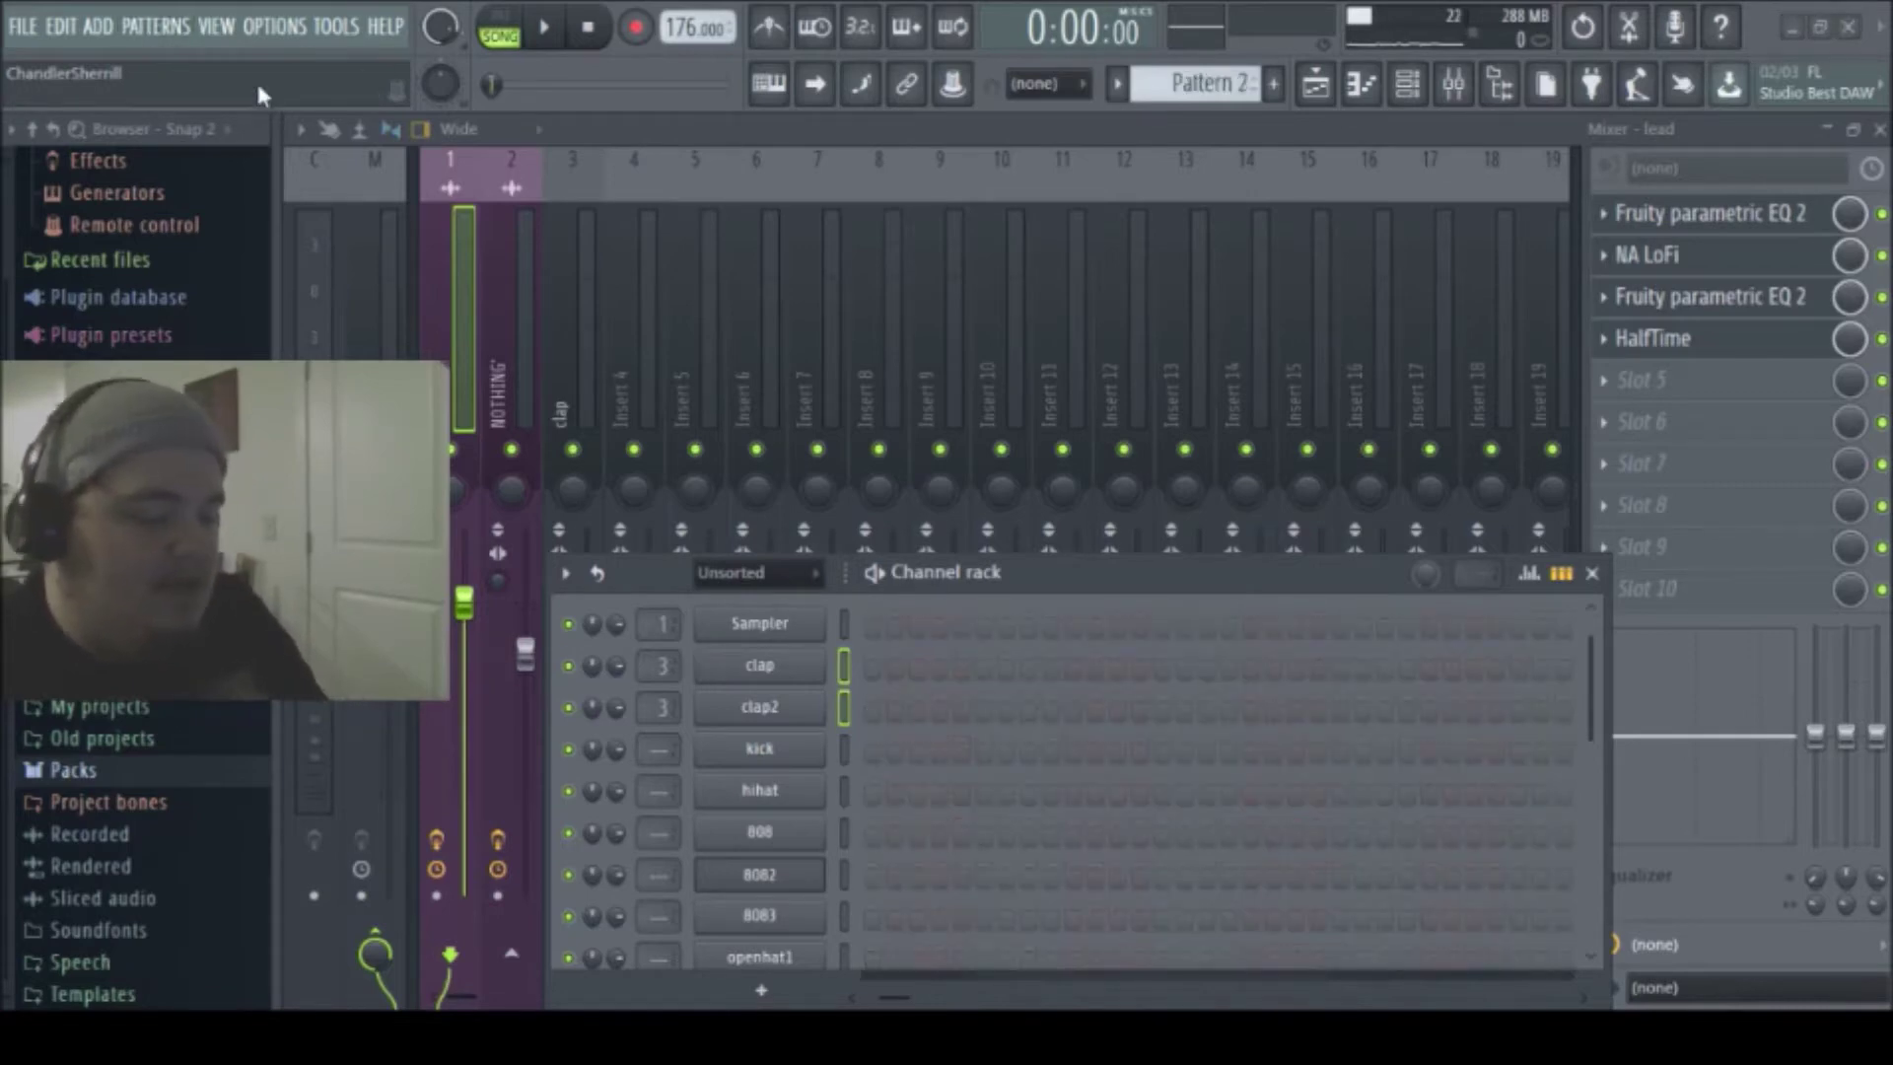
pyautogui.write('808')
pyautogui.press('Return')
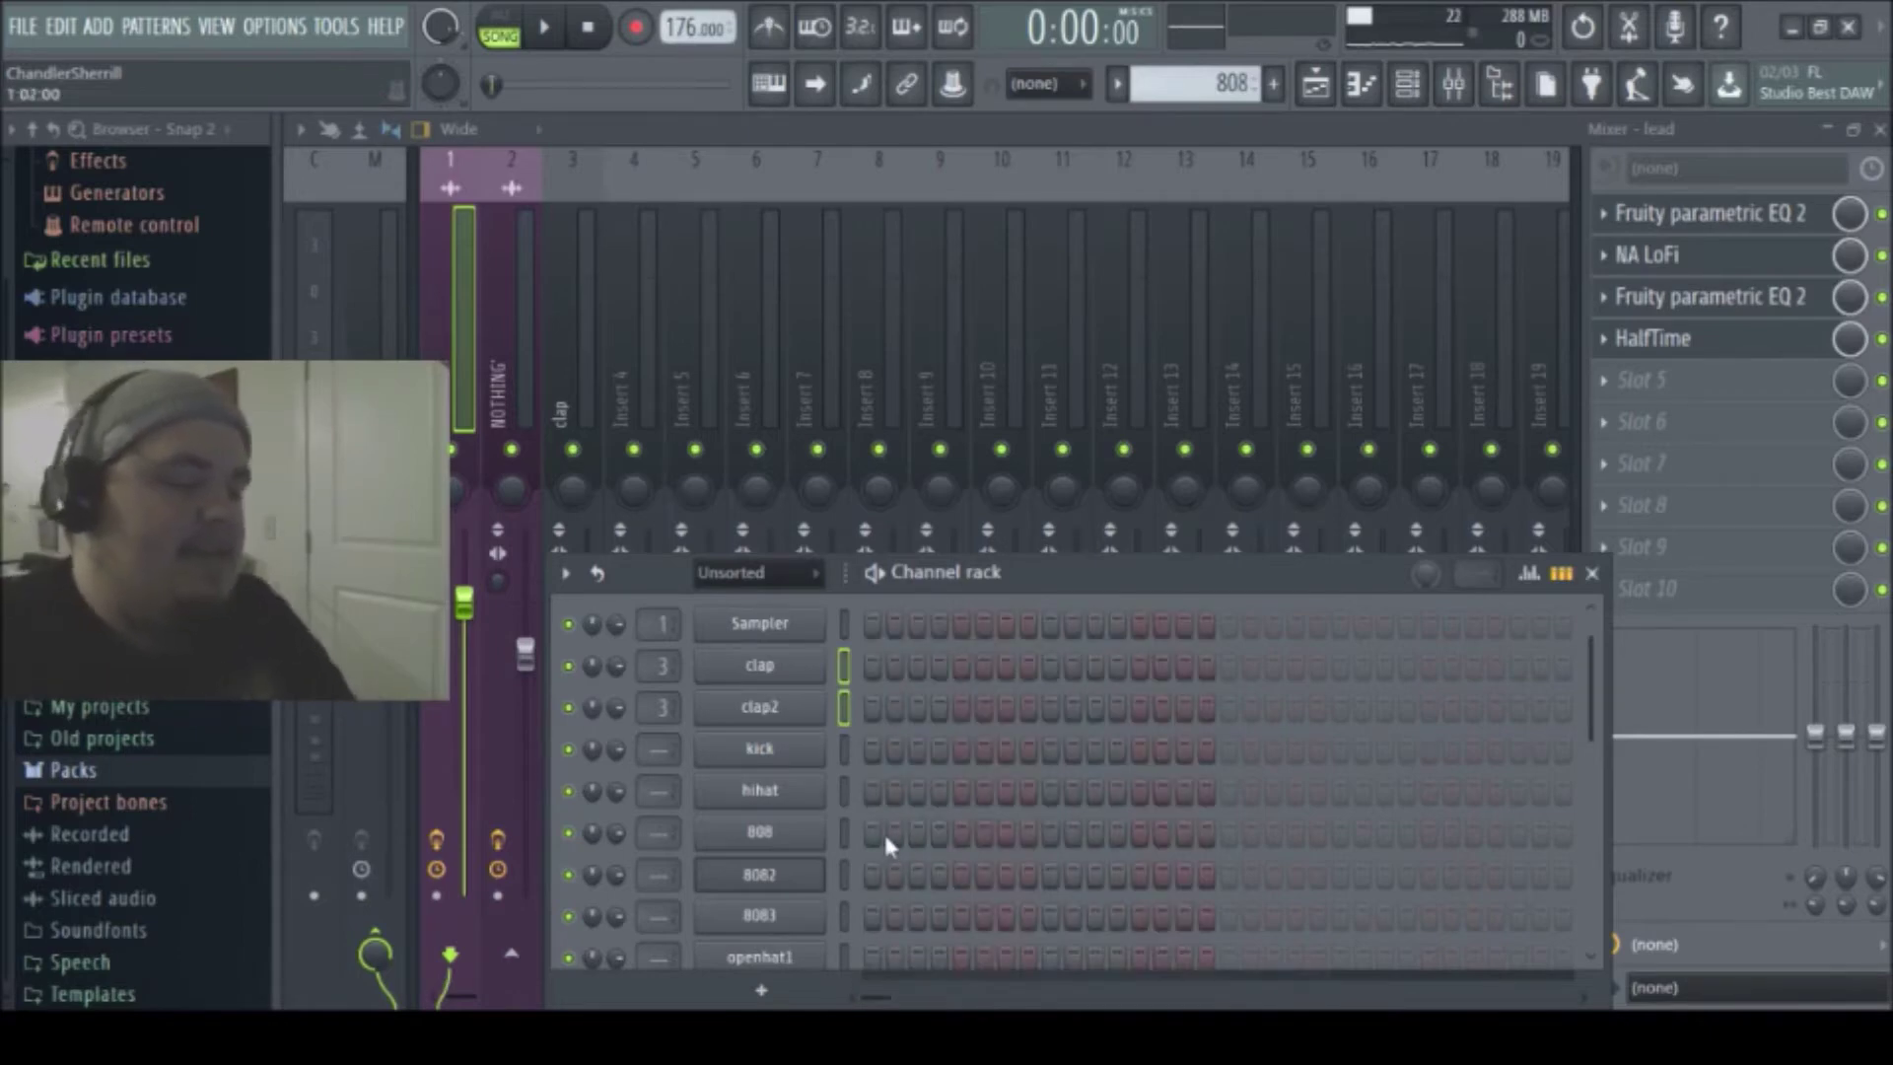
# - Add an 808 hit on step 1, place the 808 pattern at bar 1 of Track 3 and play it back
pyautogui.click(872, 833)
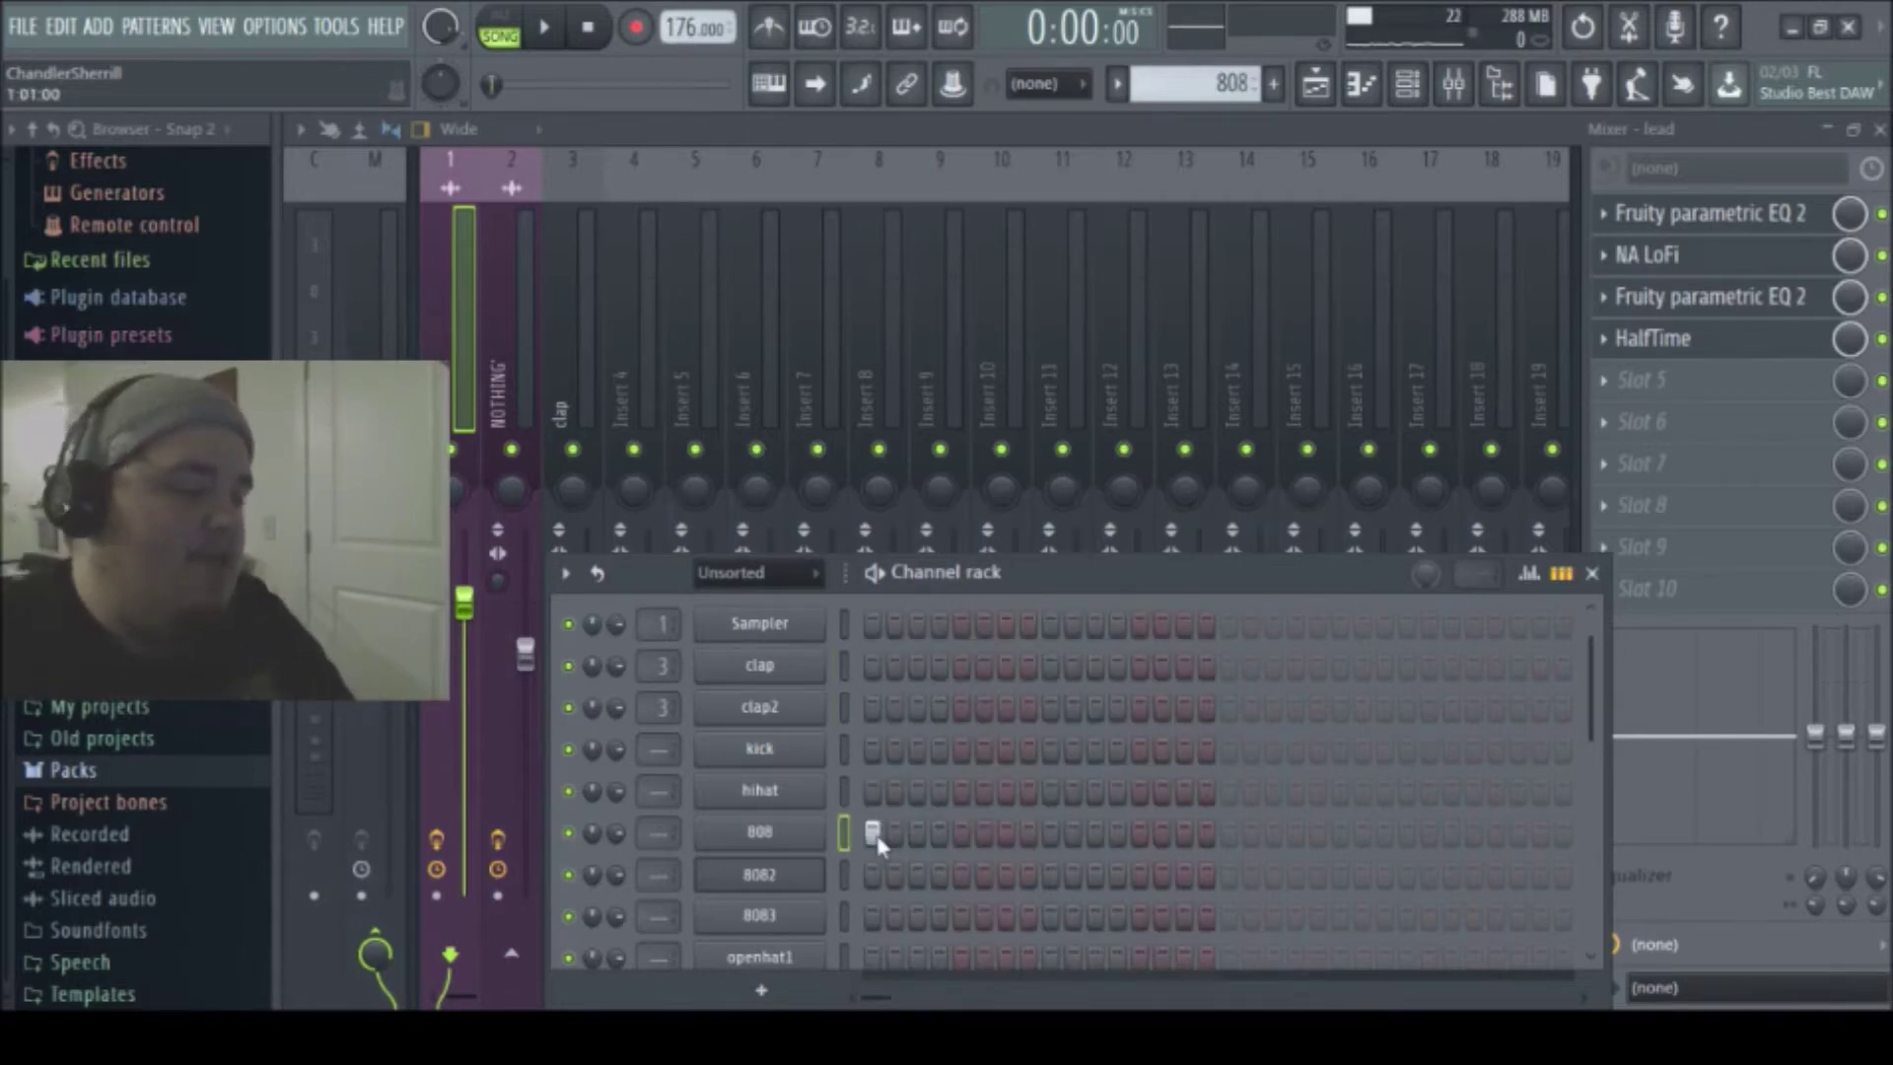
pyautogui.click(1315, 85)
pyautogui.click(660, 443)
pyautogui.press('space')
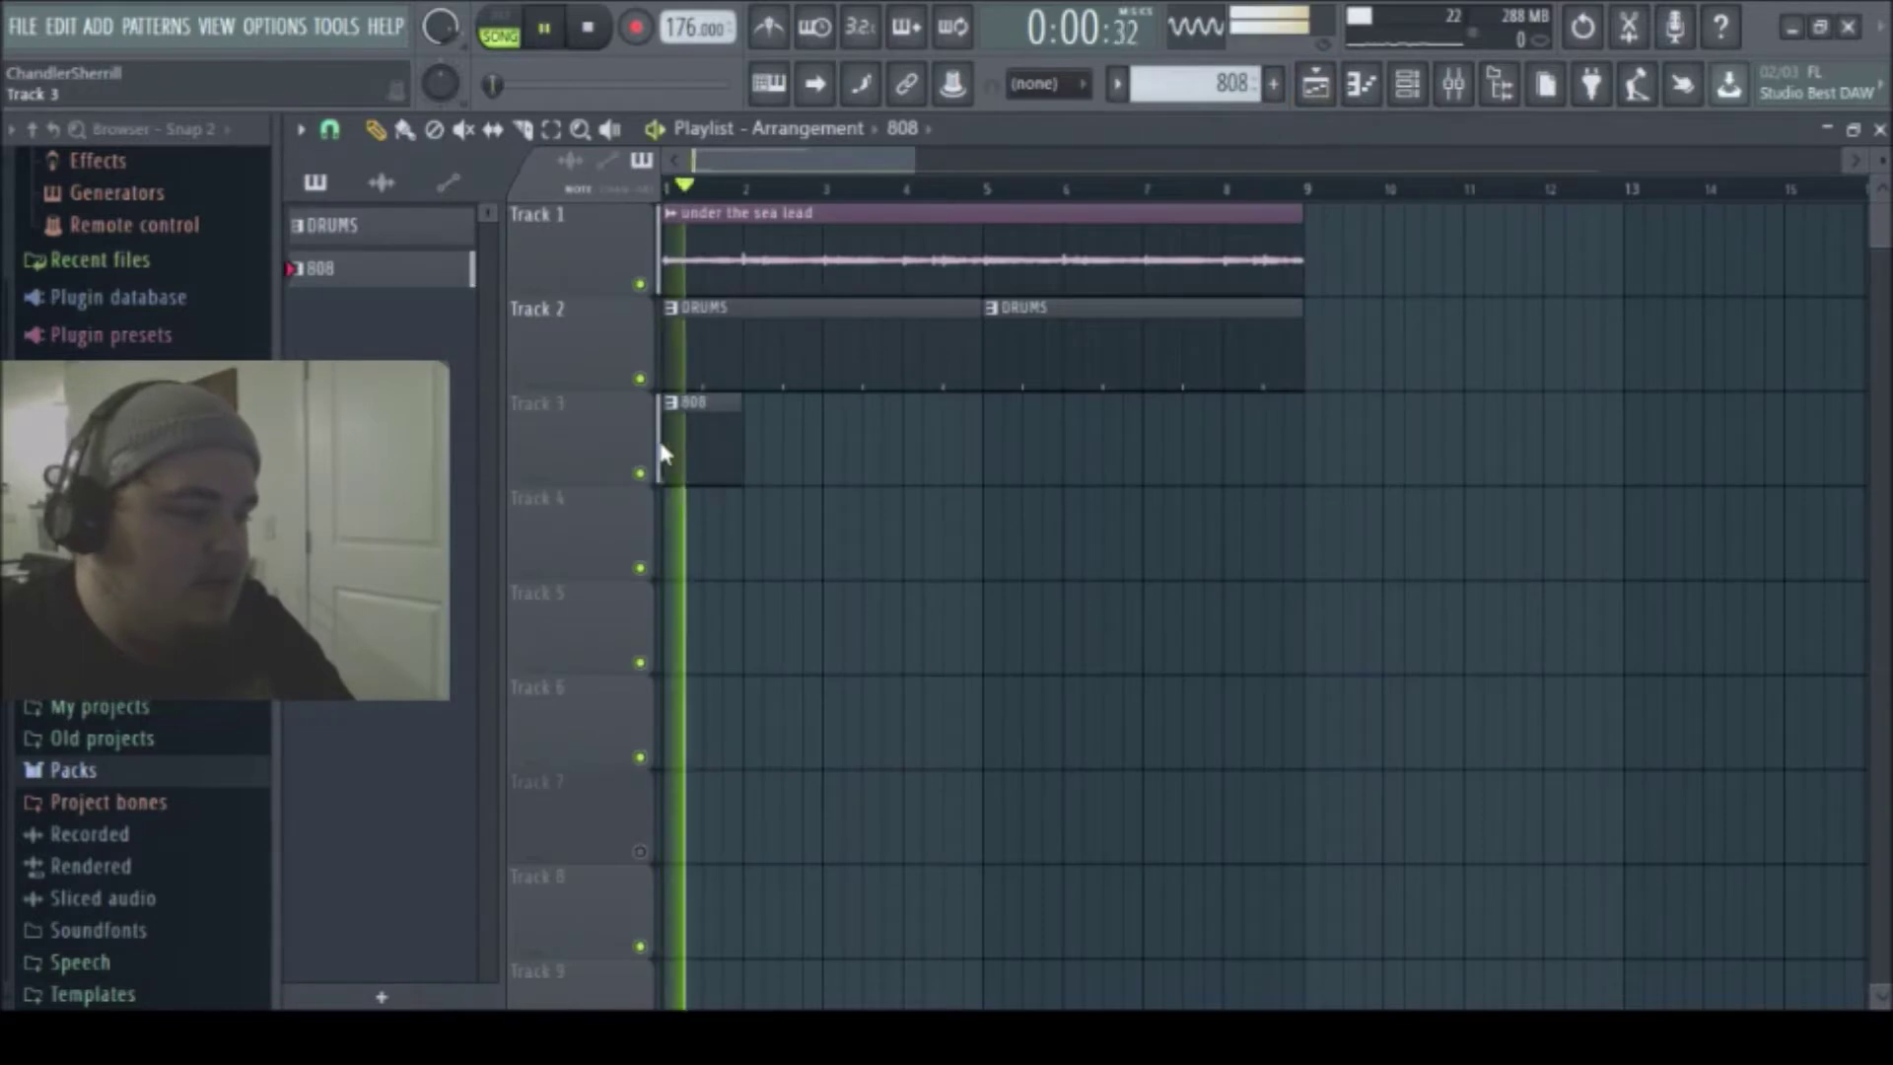
pyautogui.press('space')
# - Mute playlist Tracks 2 and 3 and load Edison in slot 5 of the lead mixer track
pyautogui.click(756, 269)
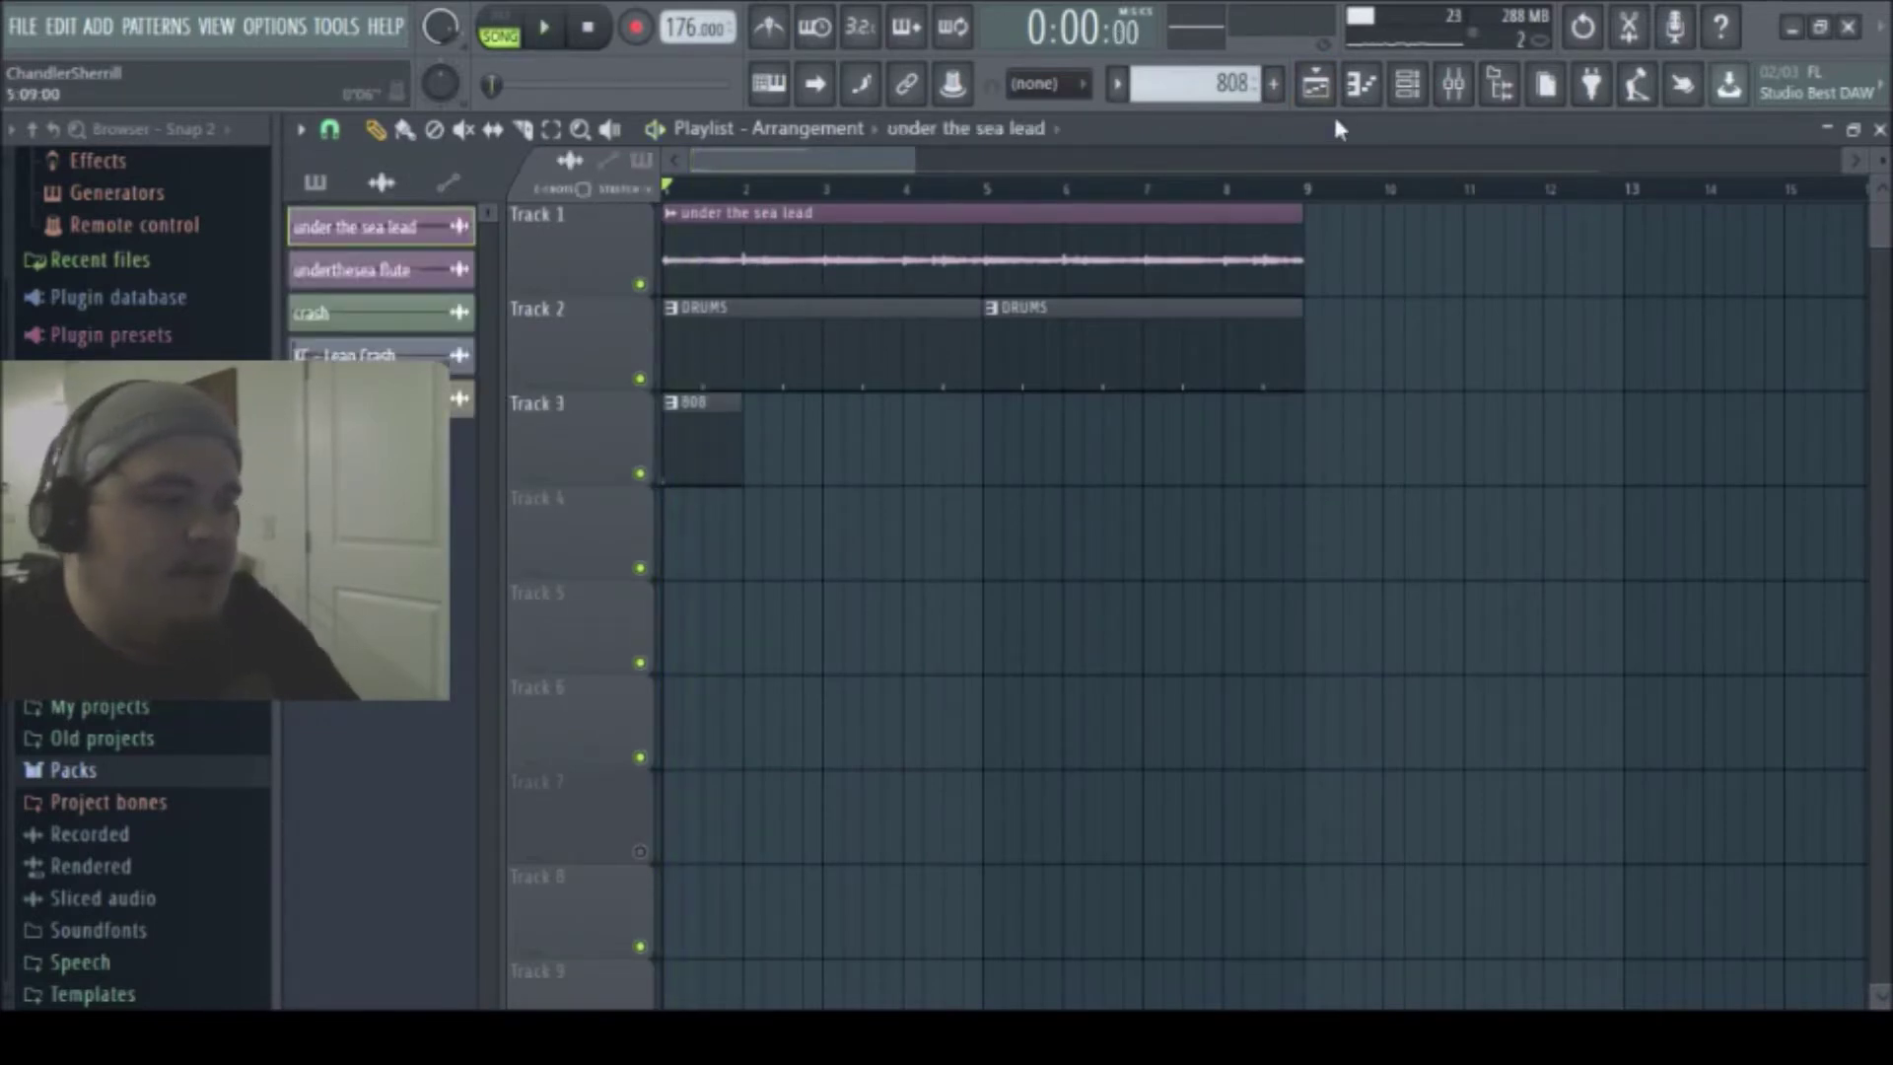
pyautogui.click(641, 379)
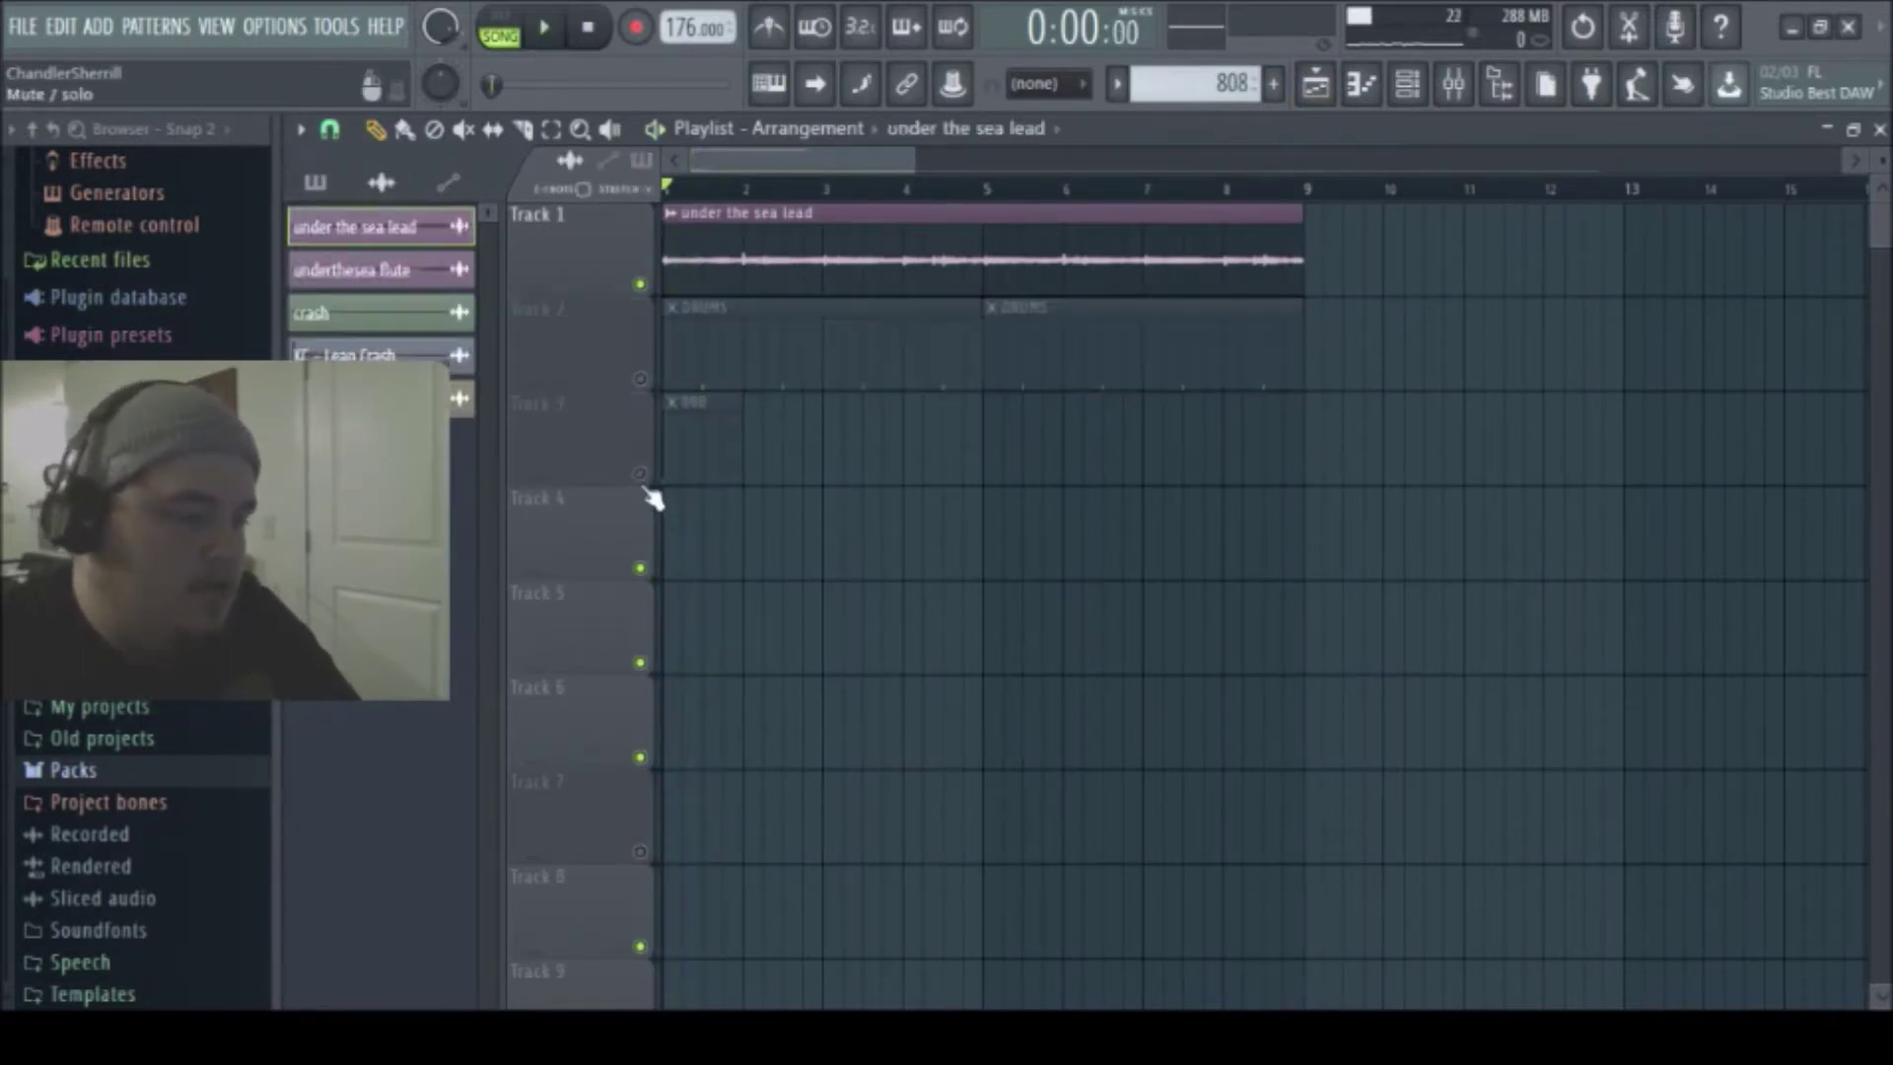
pyautogui.click(1453, 85)
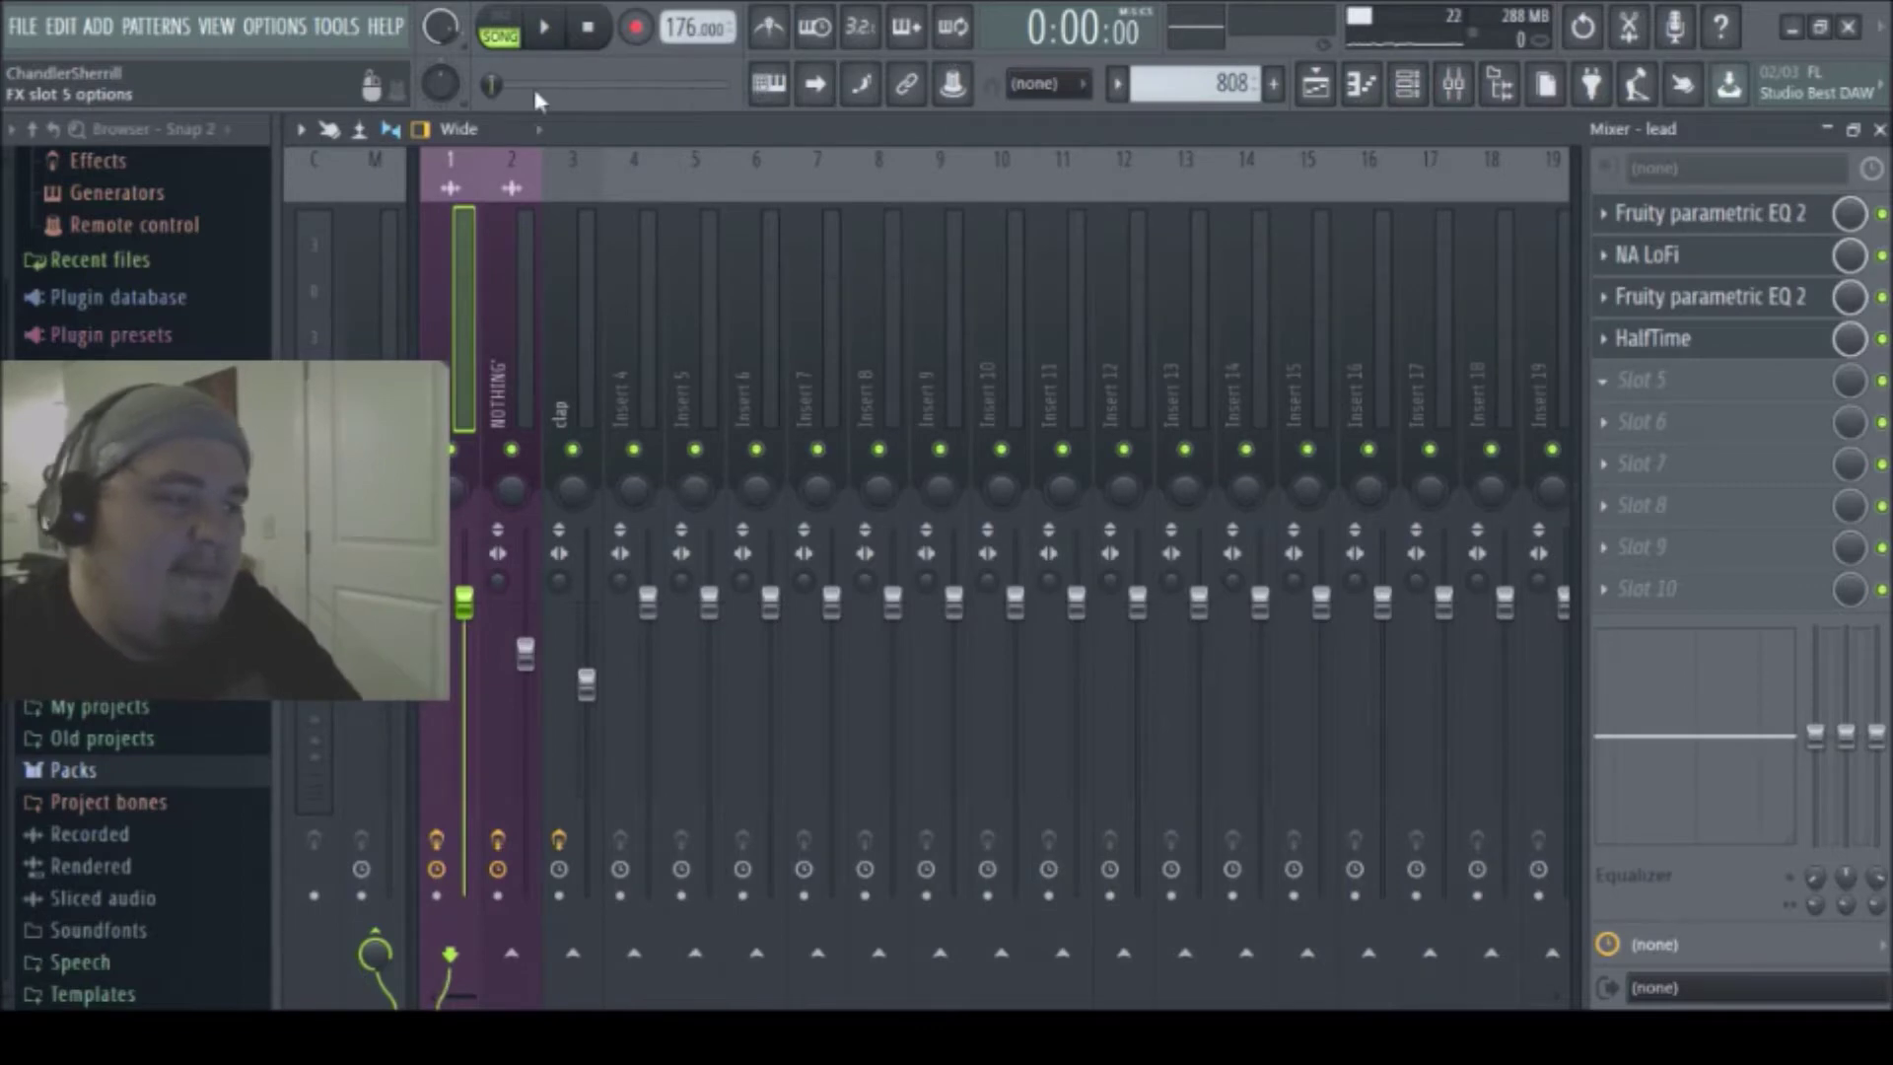
pyautogui.hotkey('ctrl', 'e')
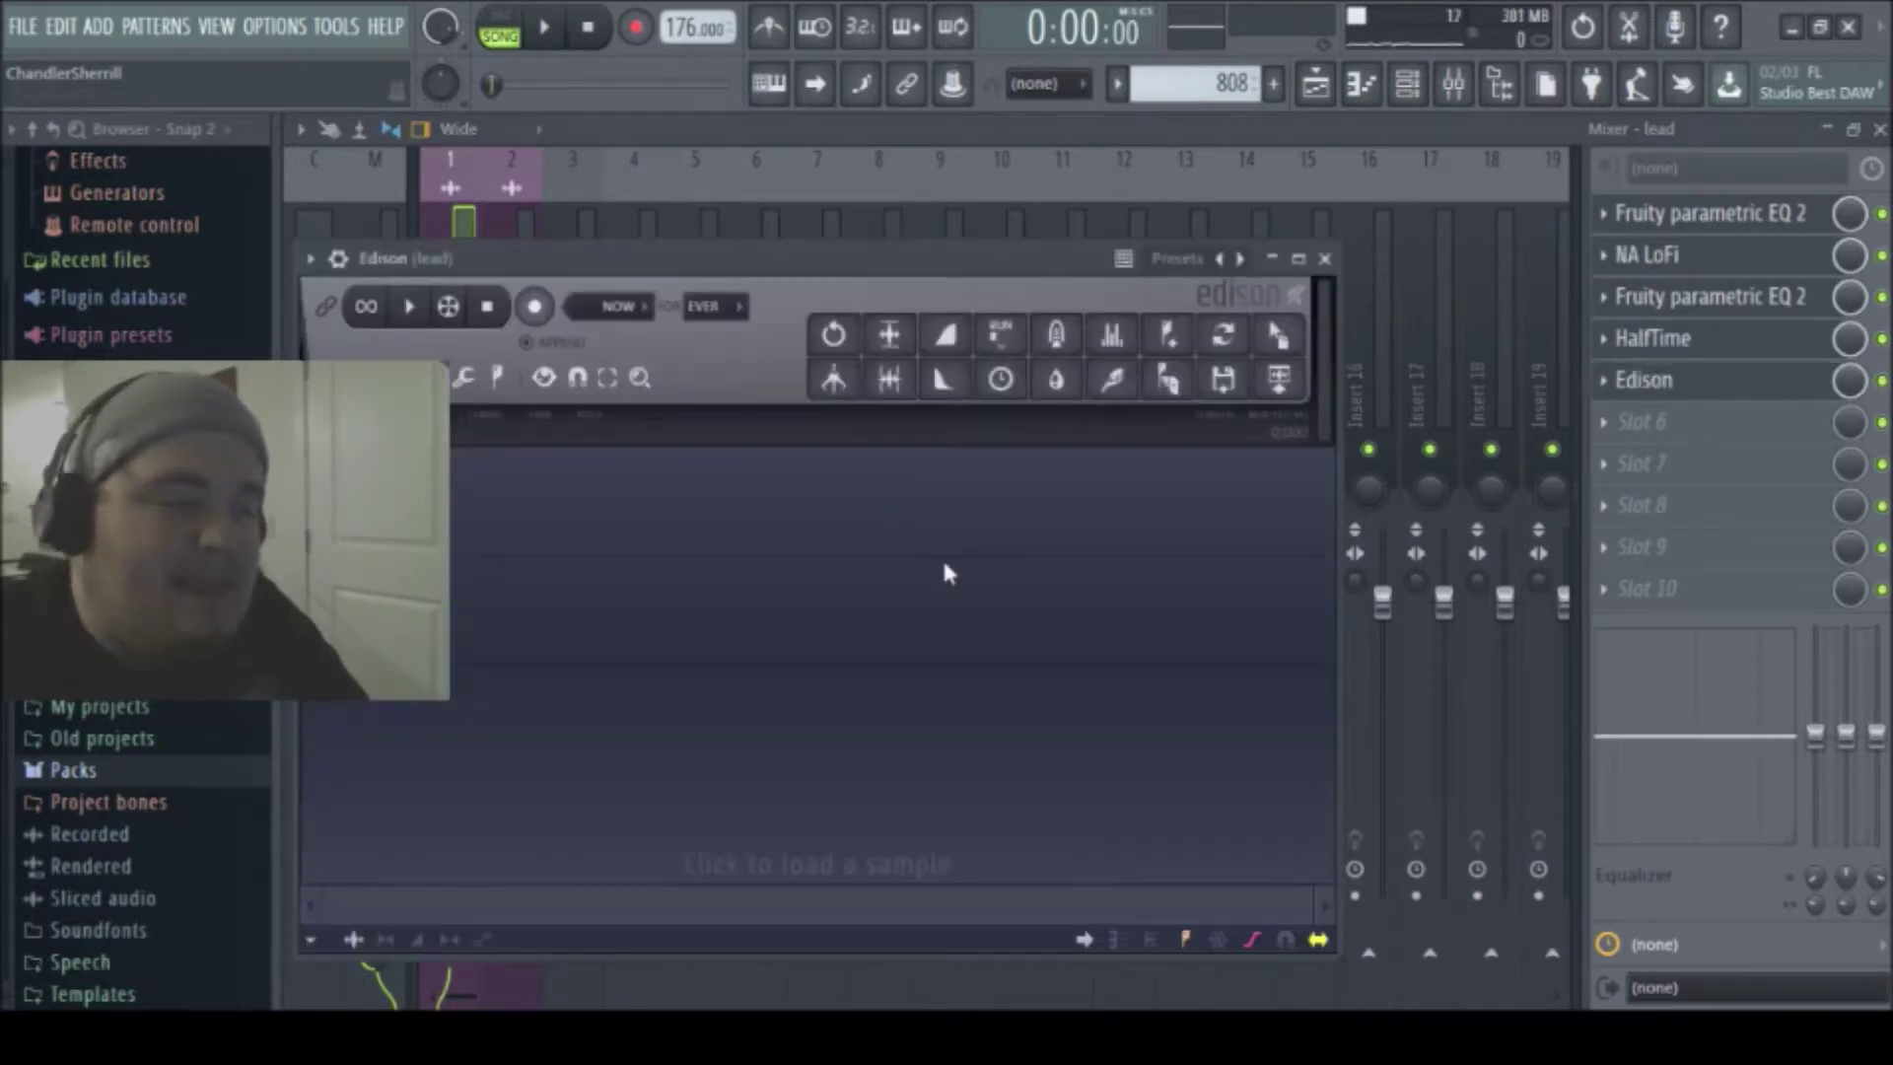
# - Record the lead's full playback into Edison and stop the recording
pyautogui.click(534, 307)
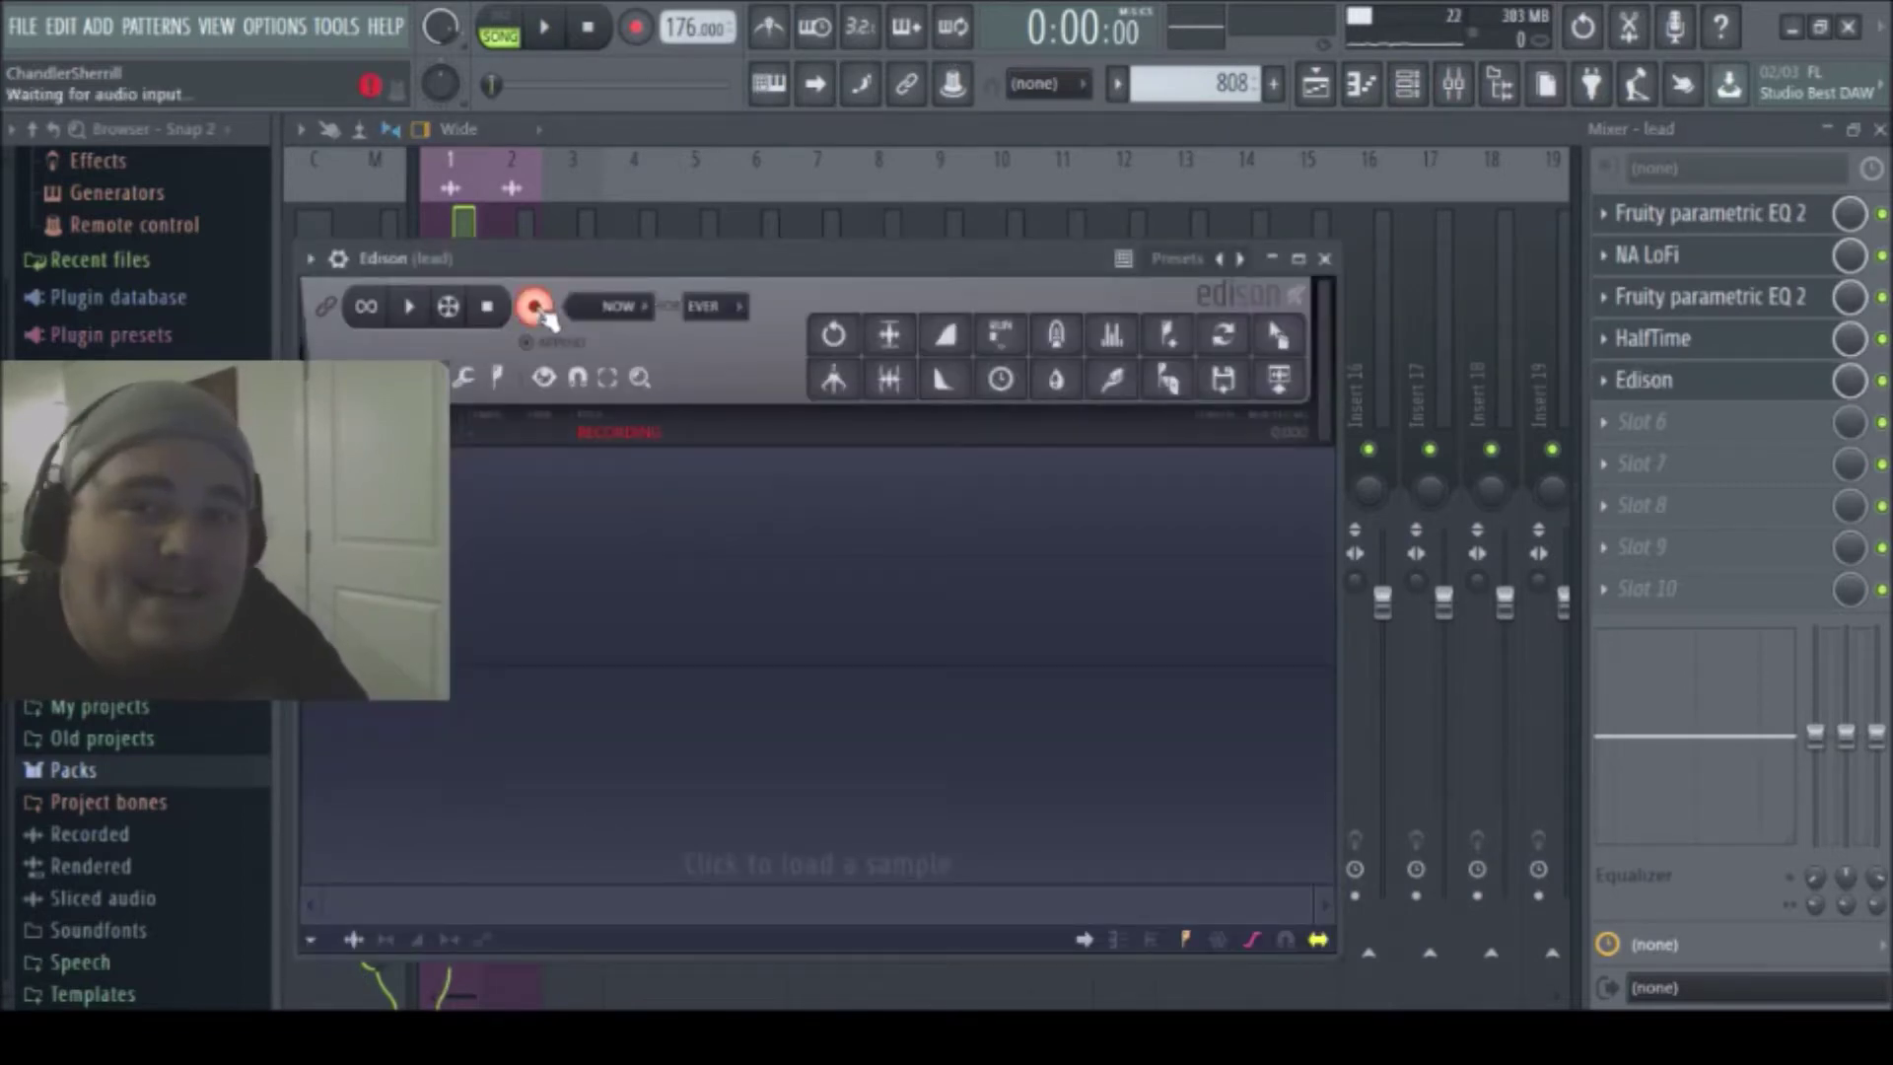
pyautogui.click(543, 28)
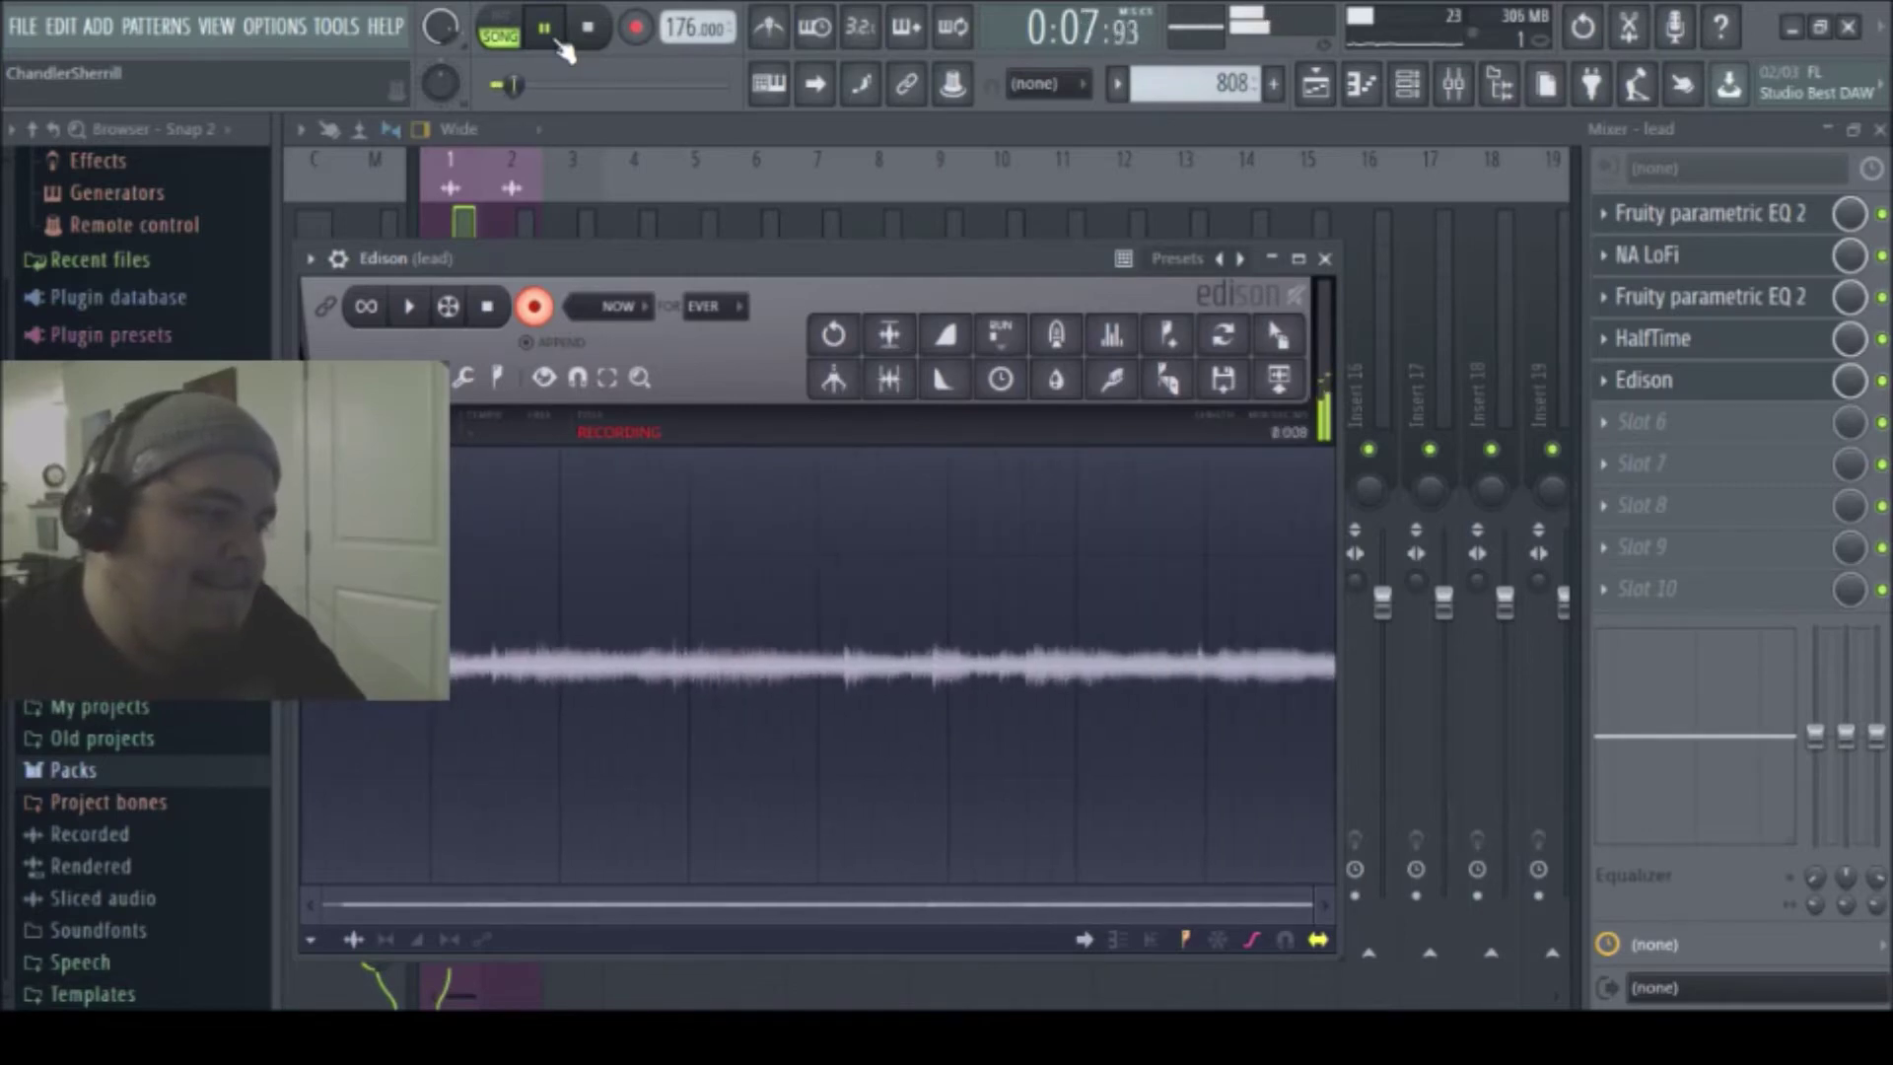
pyautogui.click(488, 308)
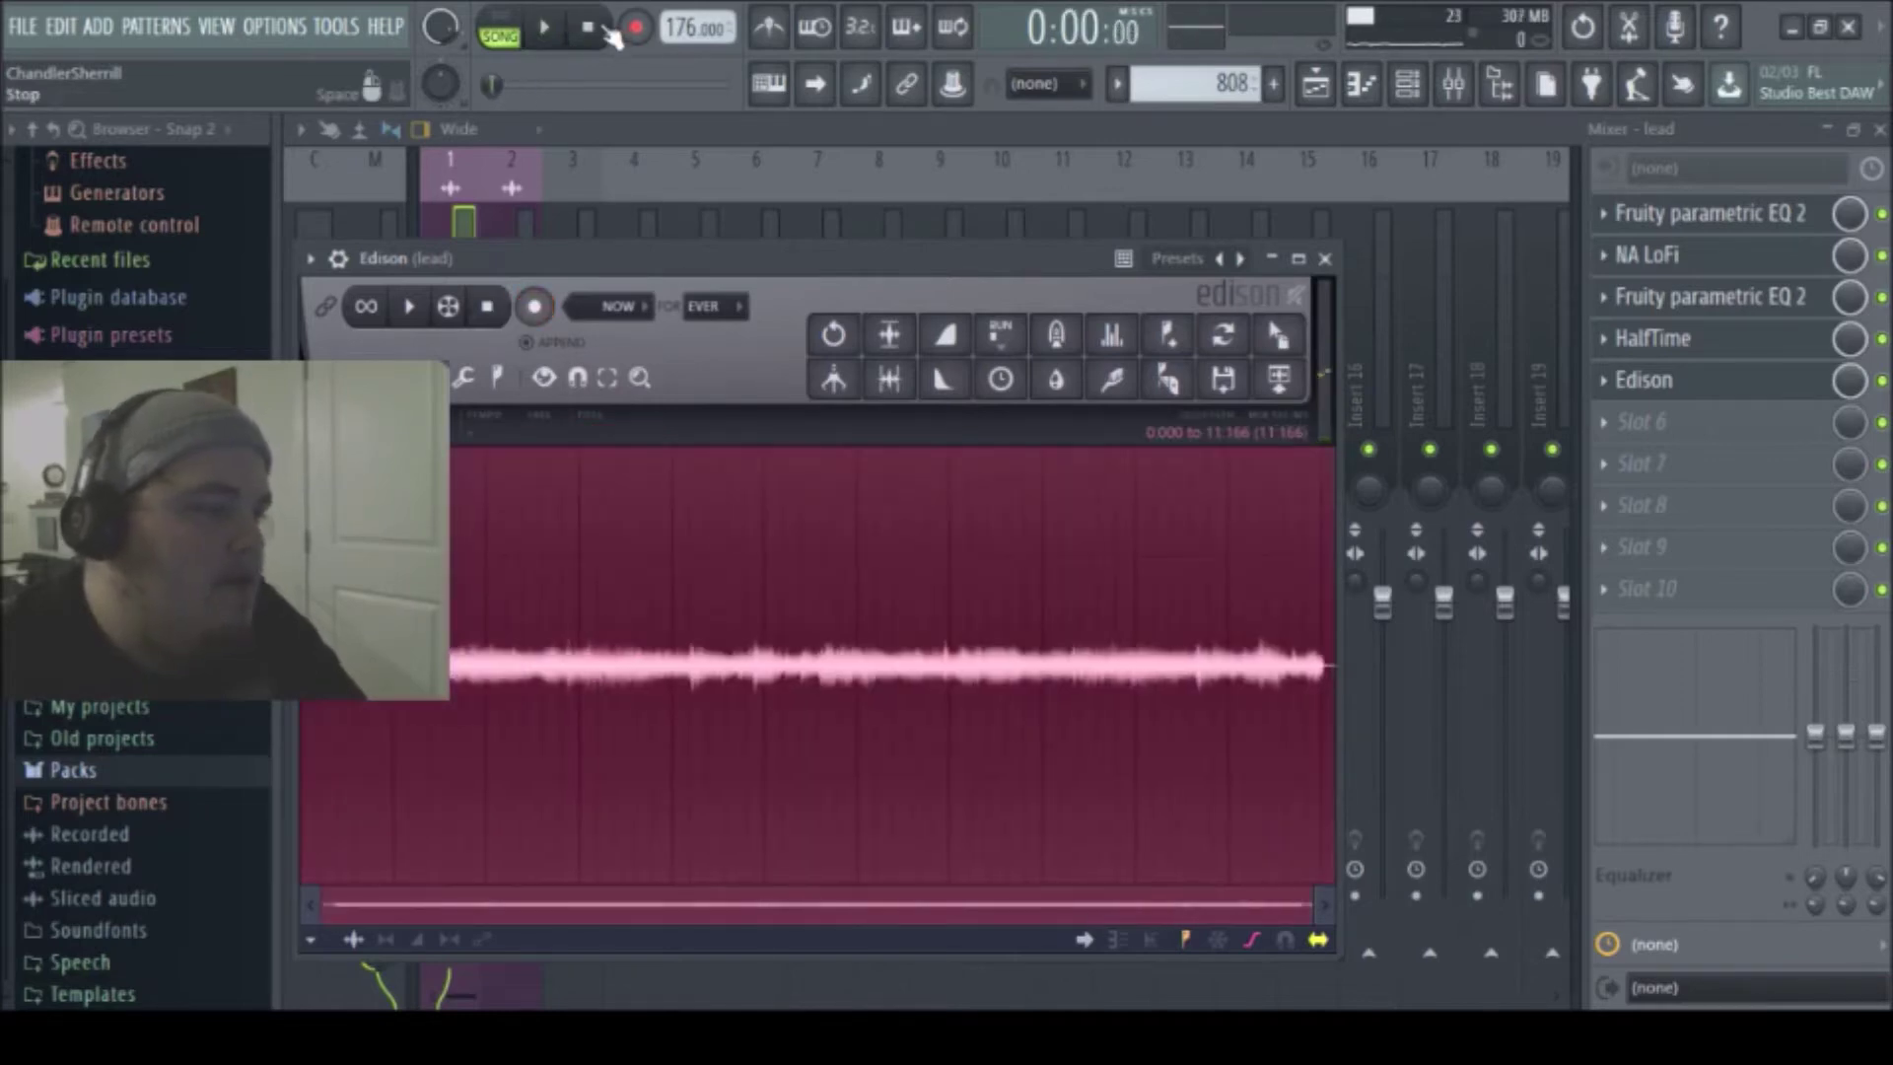
# - Load the lead recording from Edison into Serato Sample to analyse its key
pyautogui.click(1361, 83)
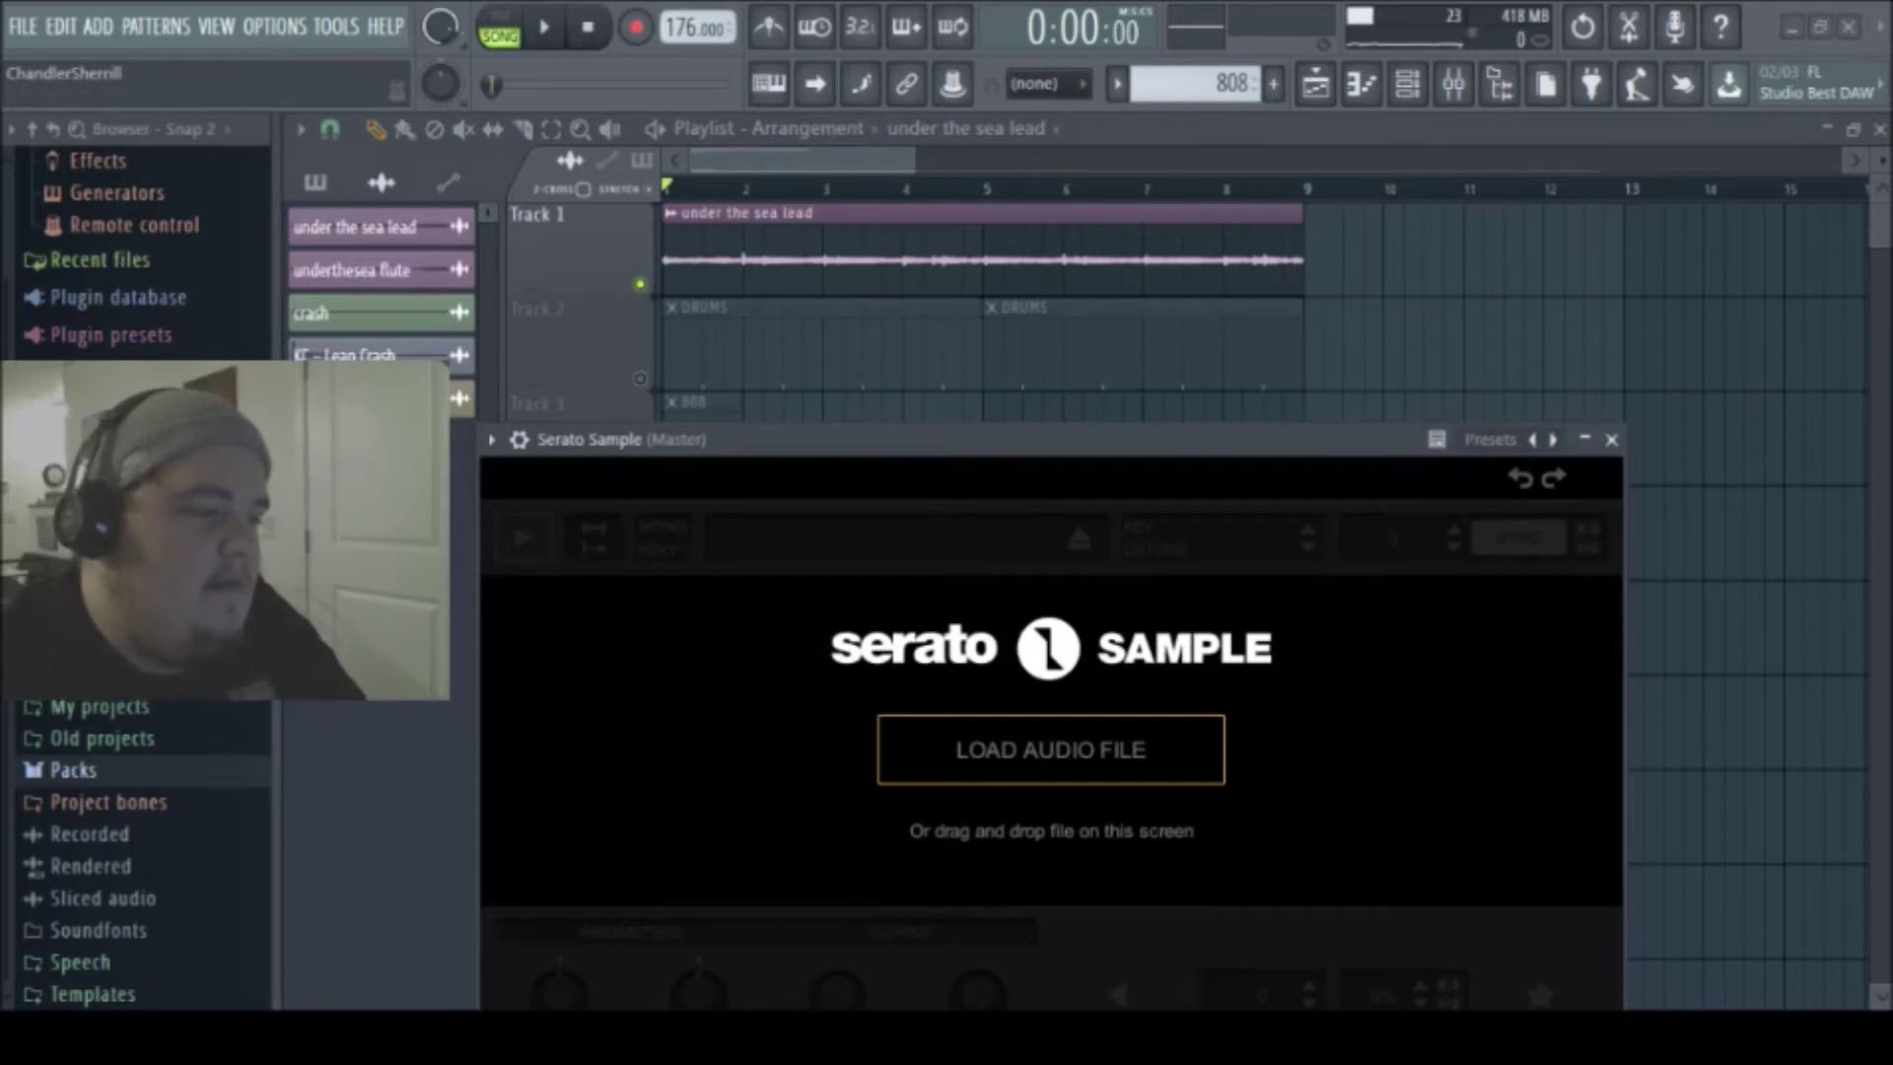
pyautogui.click(1420, 89)
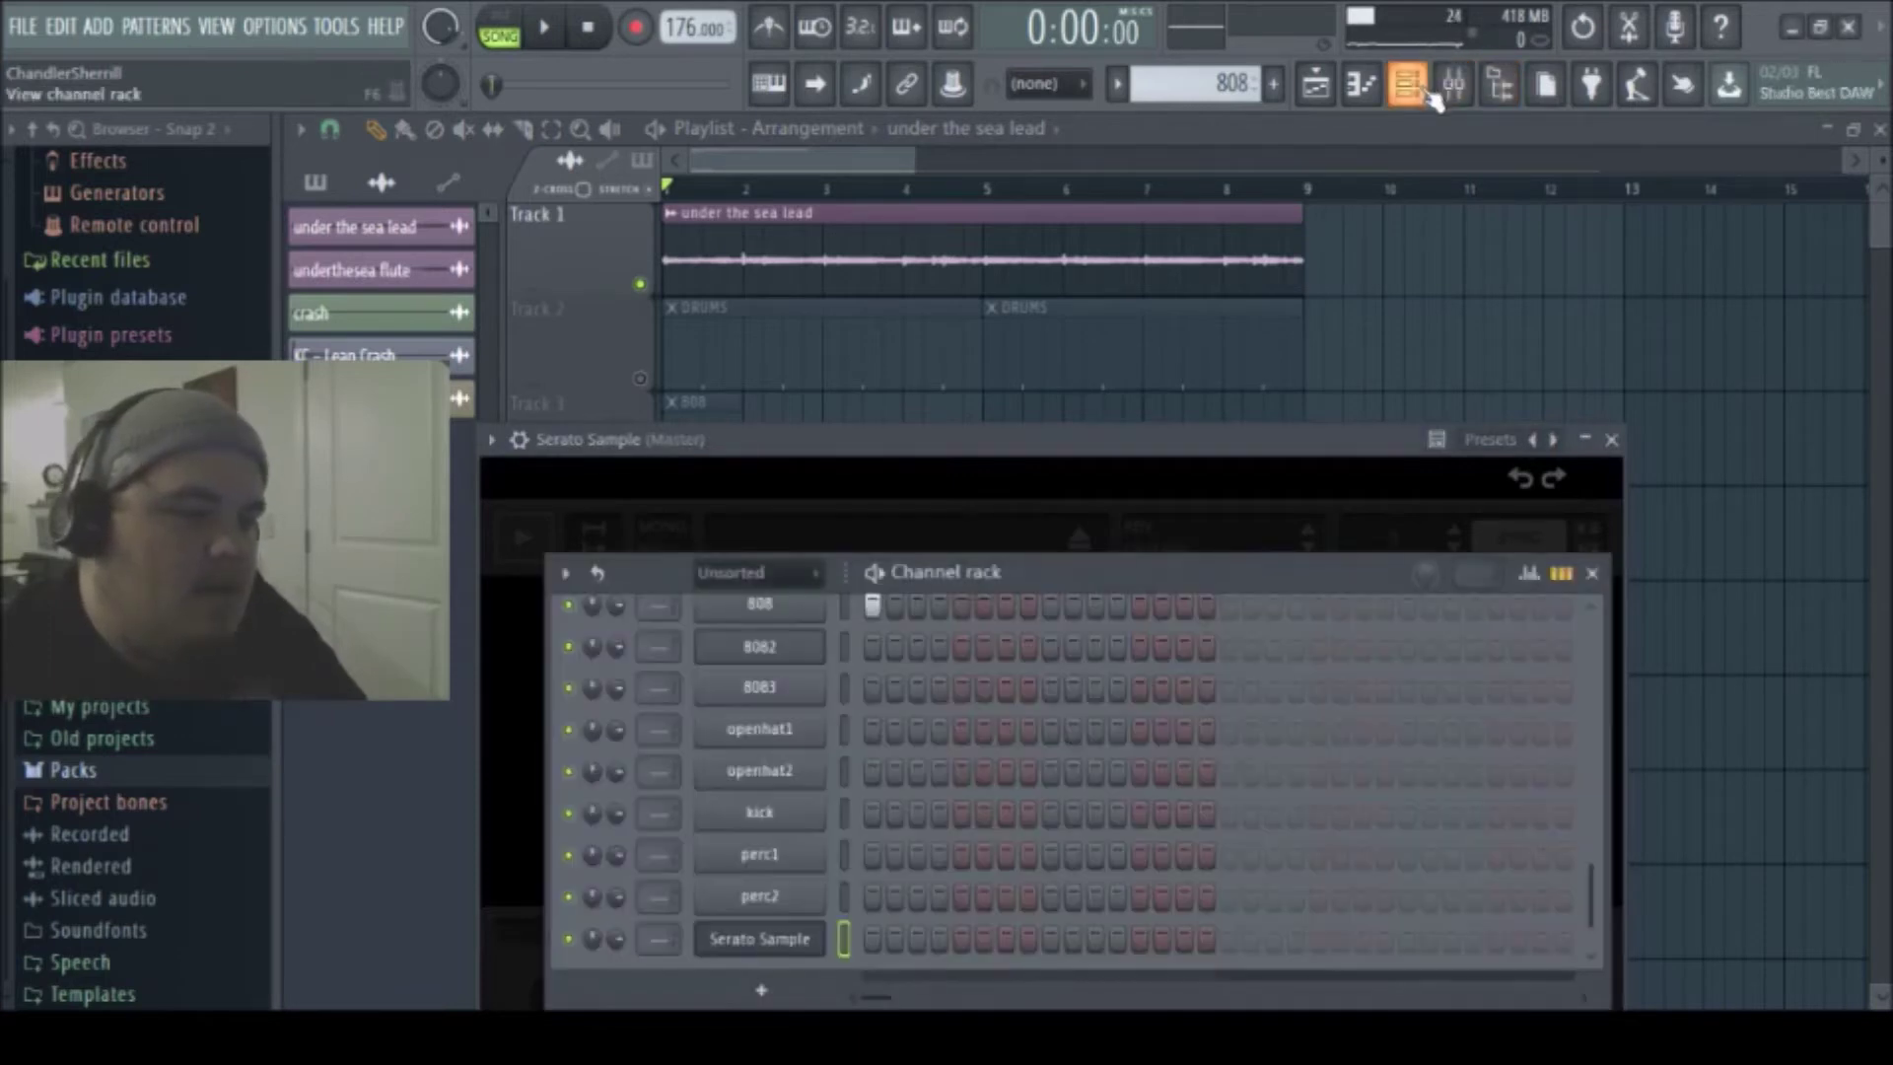
pyautogui.click(1454, 84)
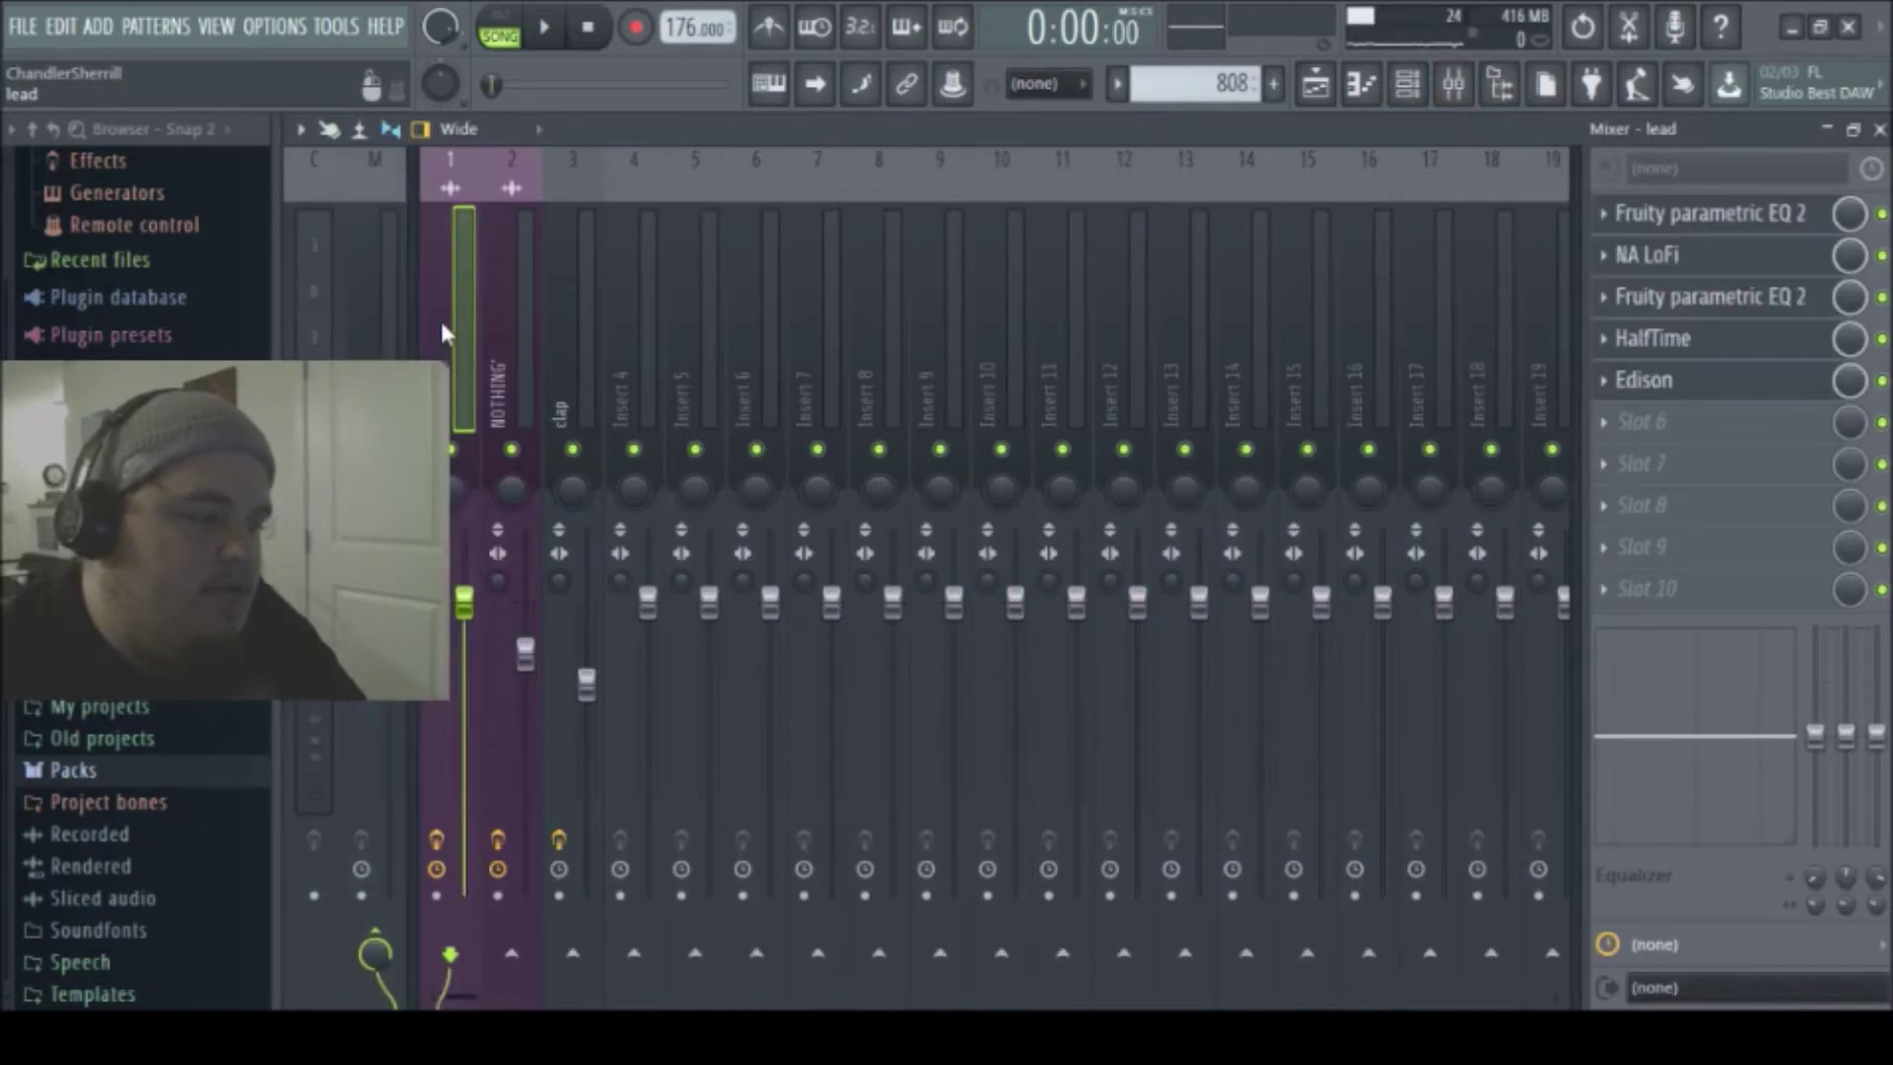
pyautogui.click(1682, 388)
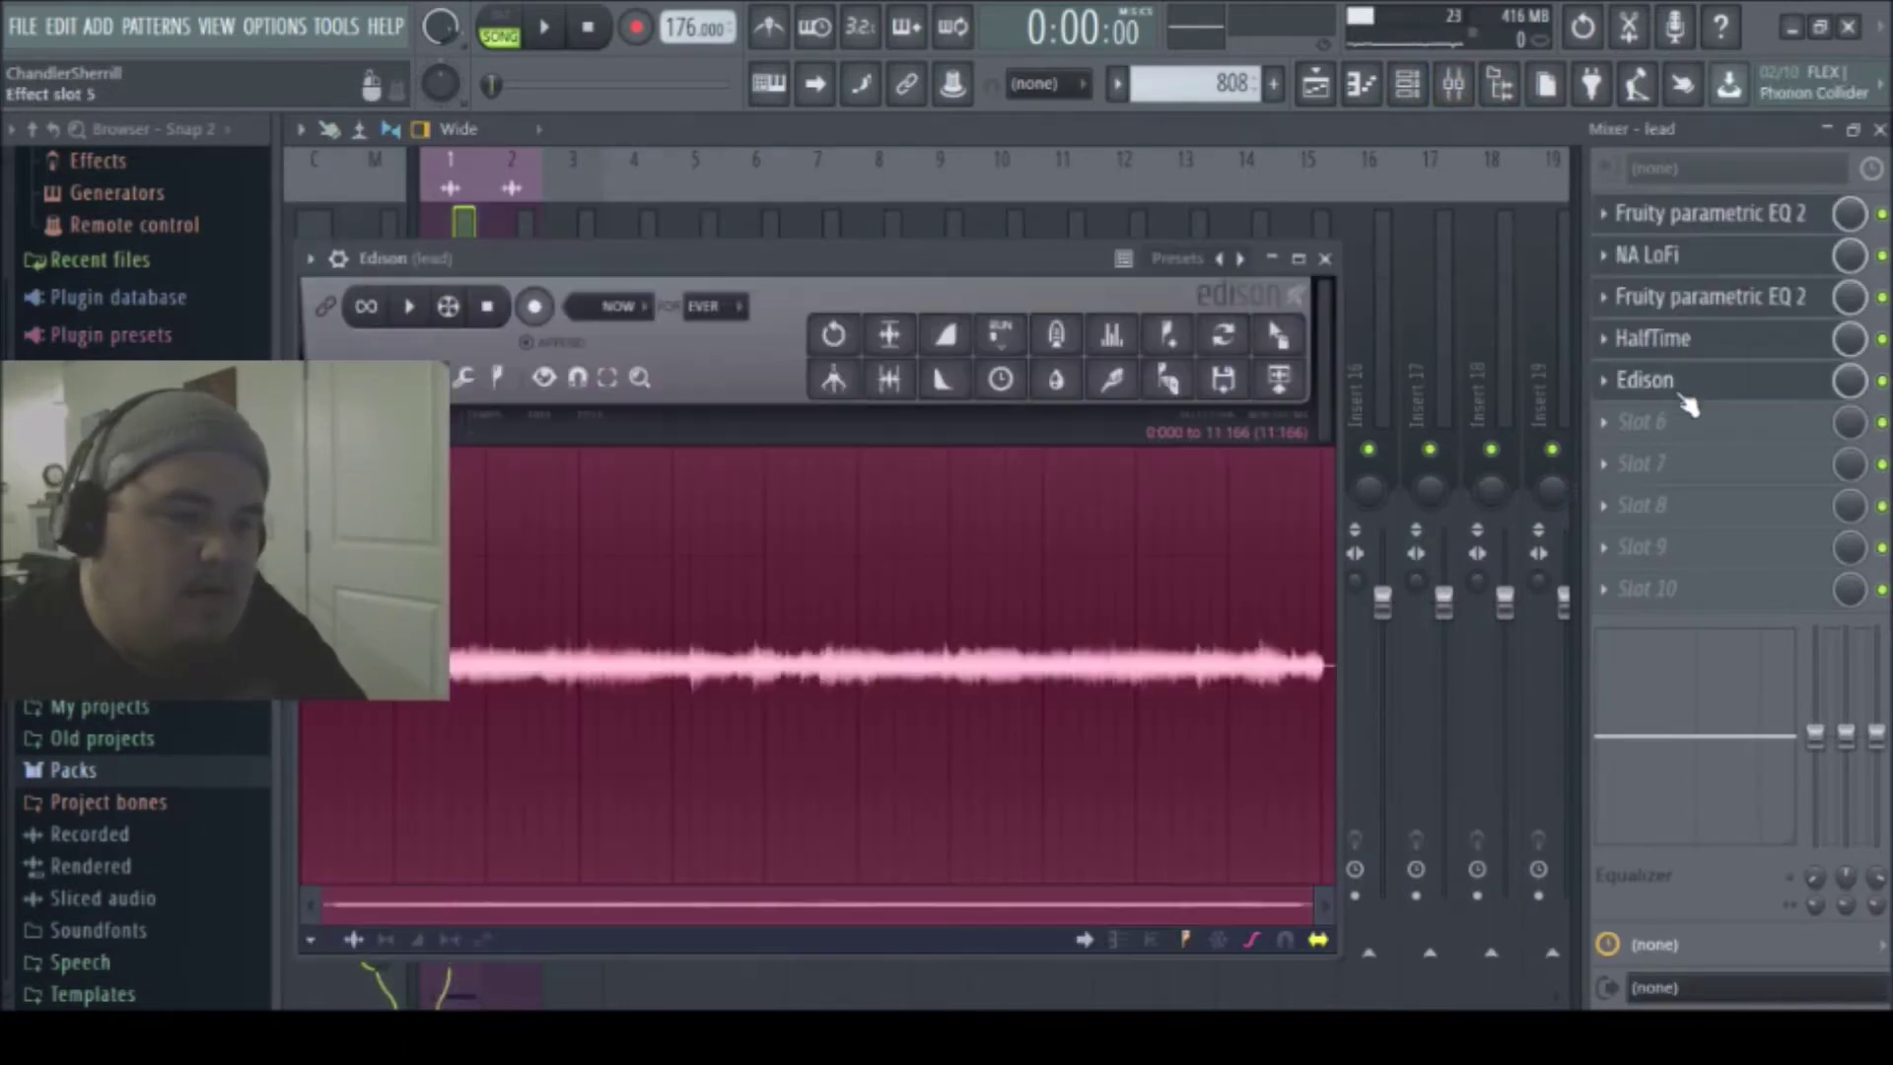
pyautogui.click(1853, 129)
pyautogui.moveTo(1030, 281); pyautogui.dragTo(1504, 330)
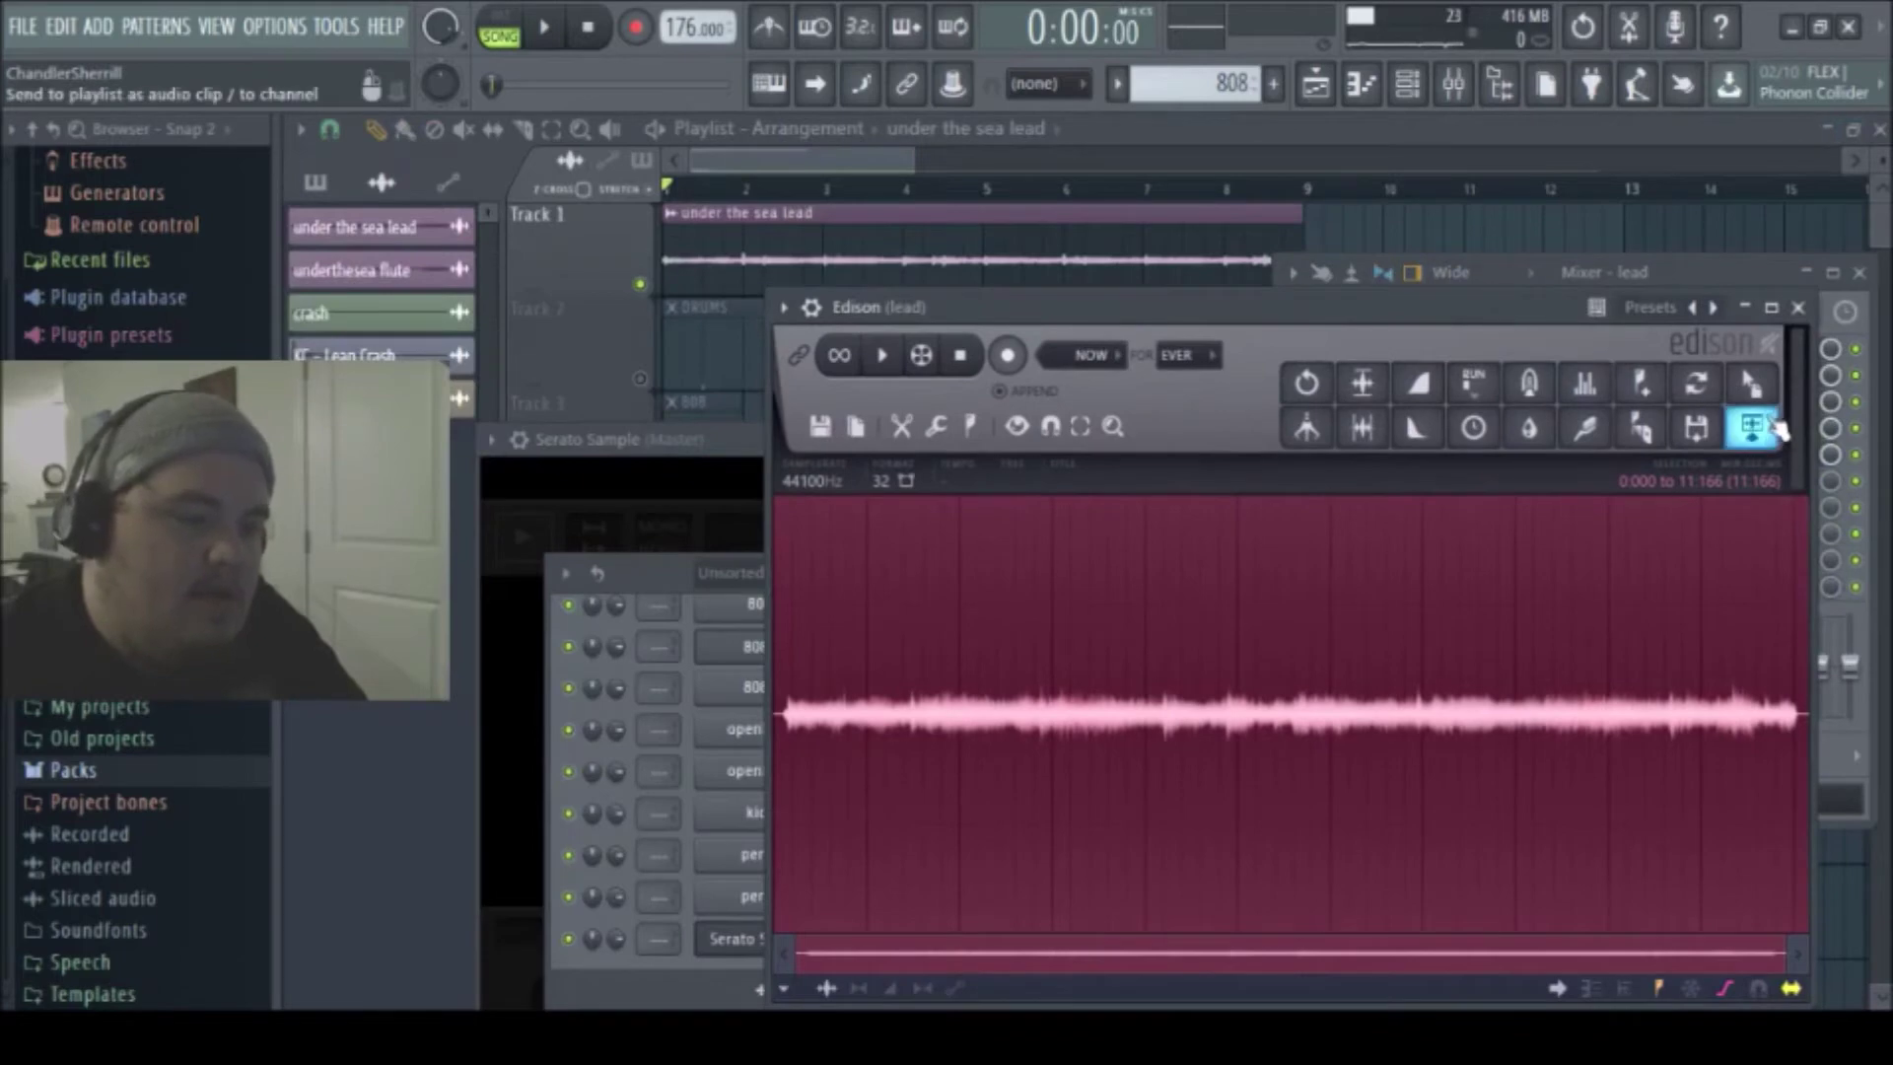
pyautogui.moveTo(1751, 384); pyautogui.dragTo(555, 484)
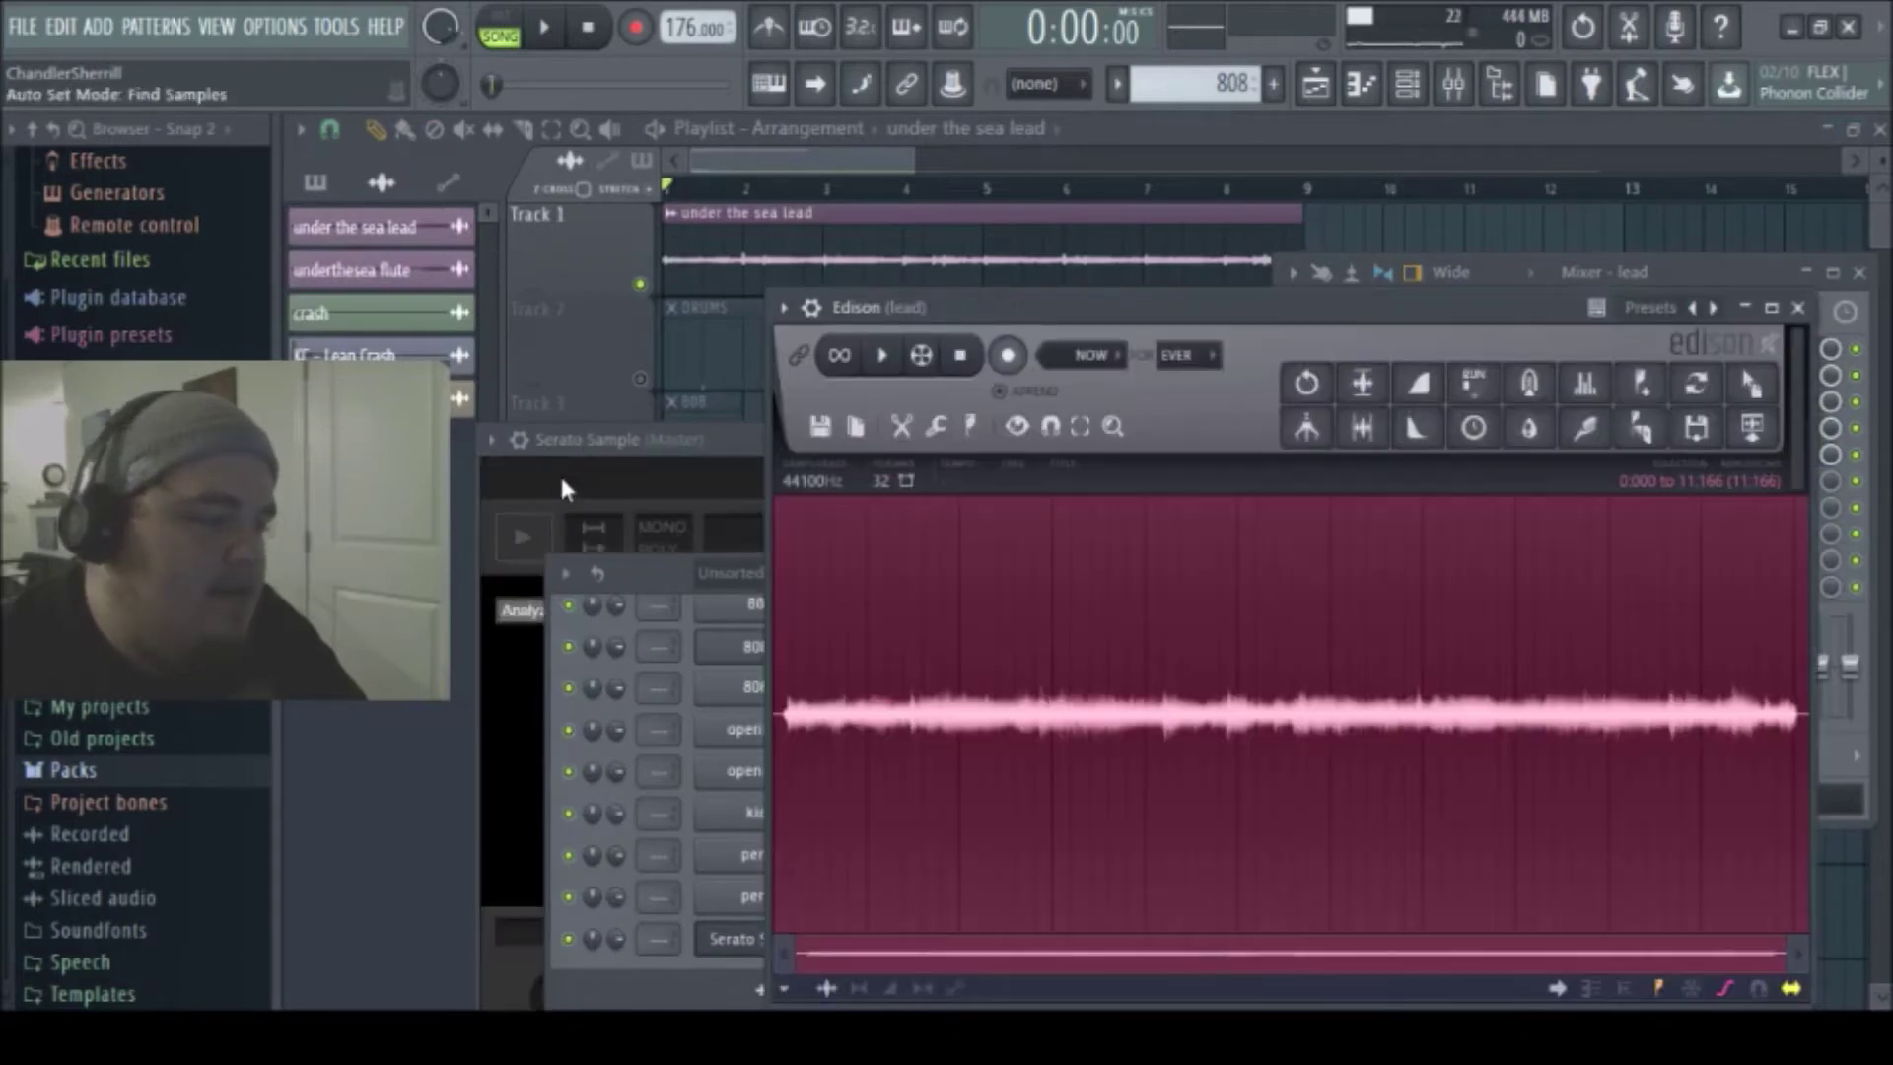
# - Delete the Serato Sample channel and close the open plugin and mixer windows
pyautogui.click(1435, 97)
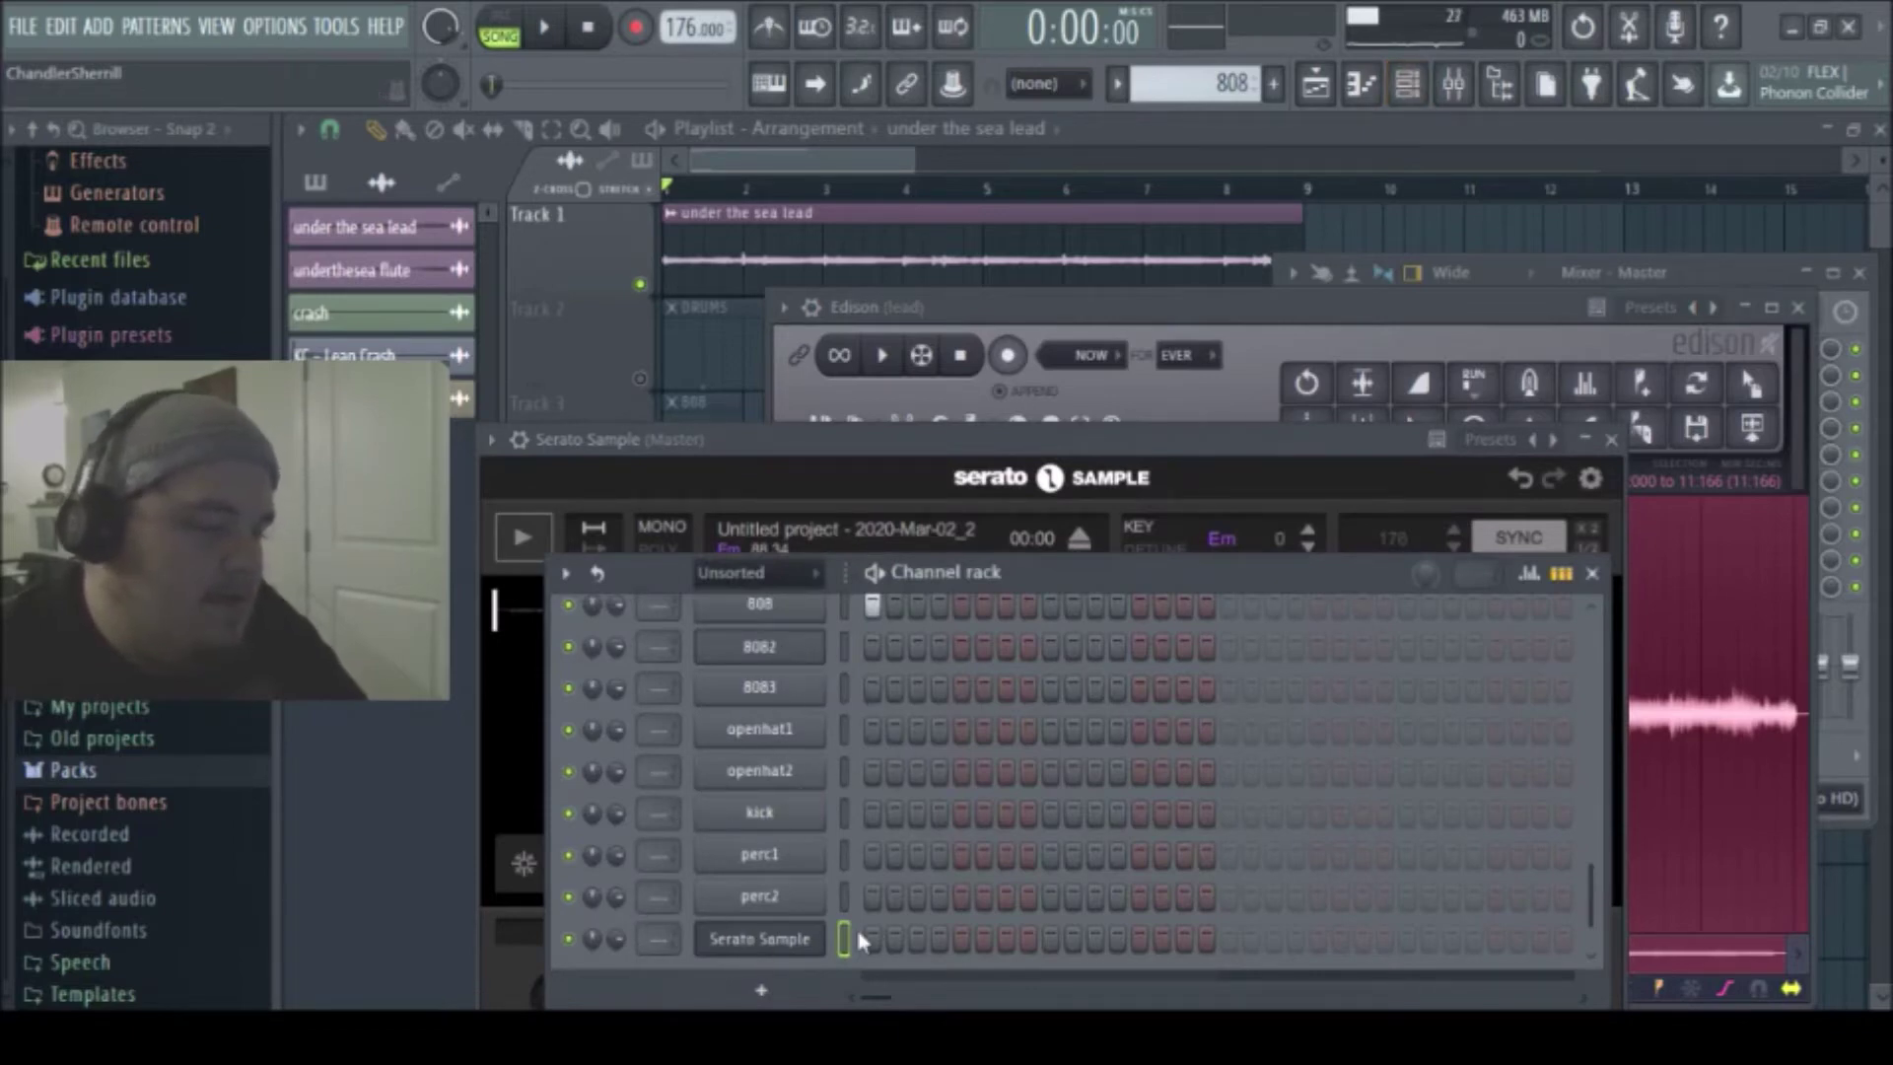
pyautogui.hotkey('alt', 'Delete')
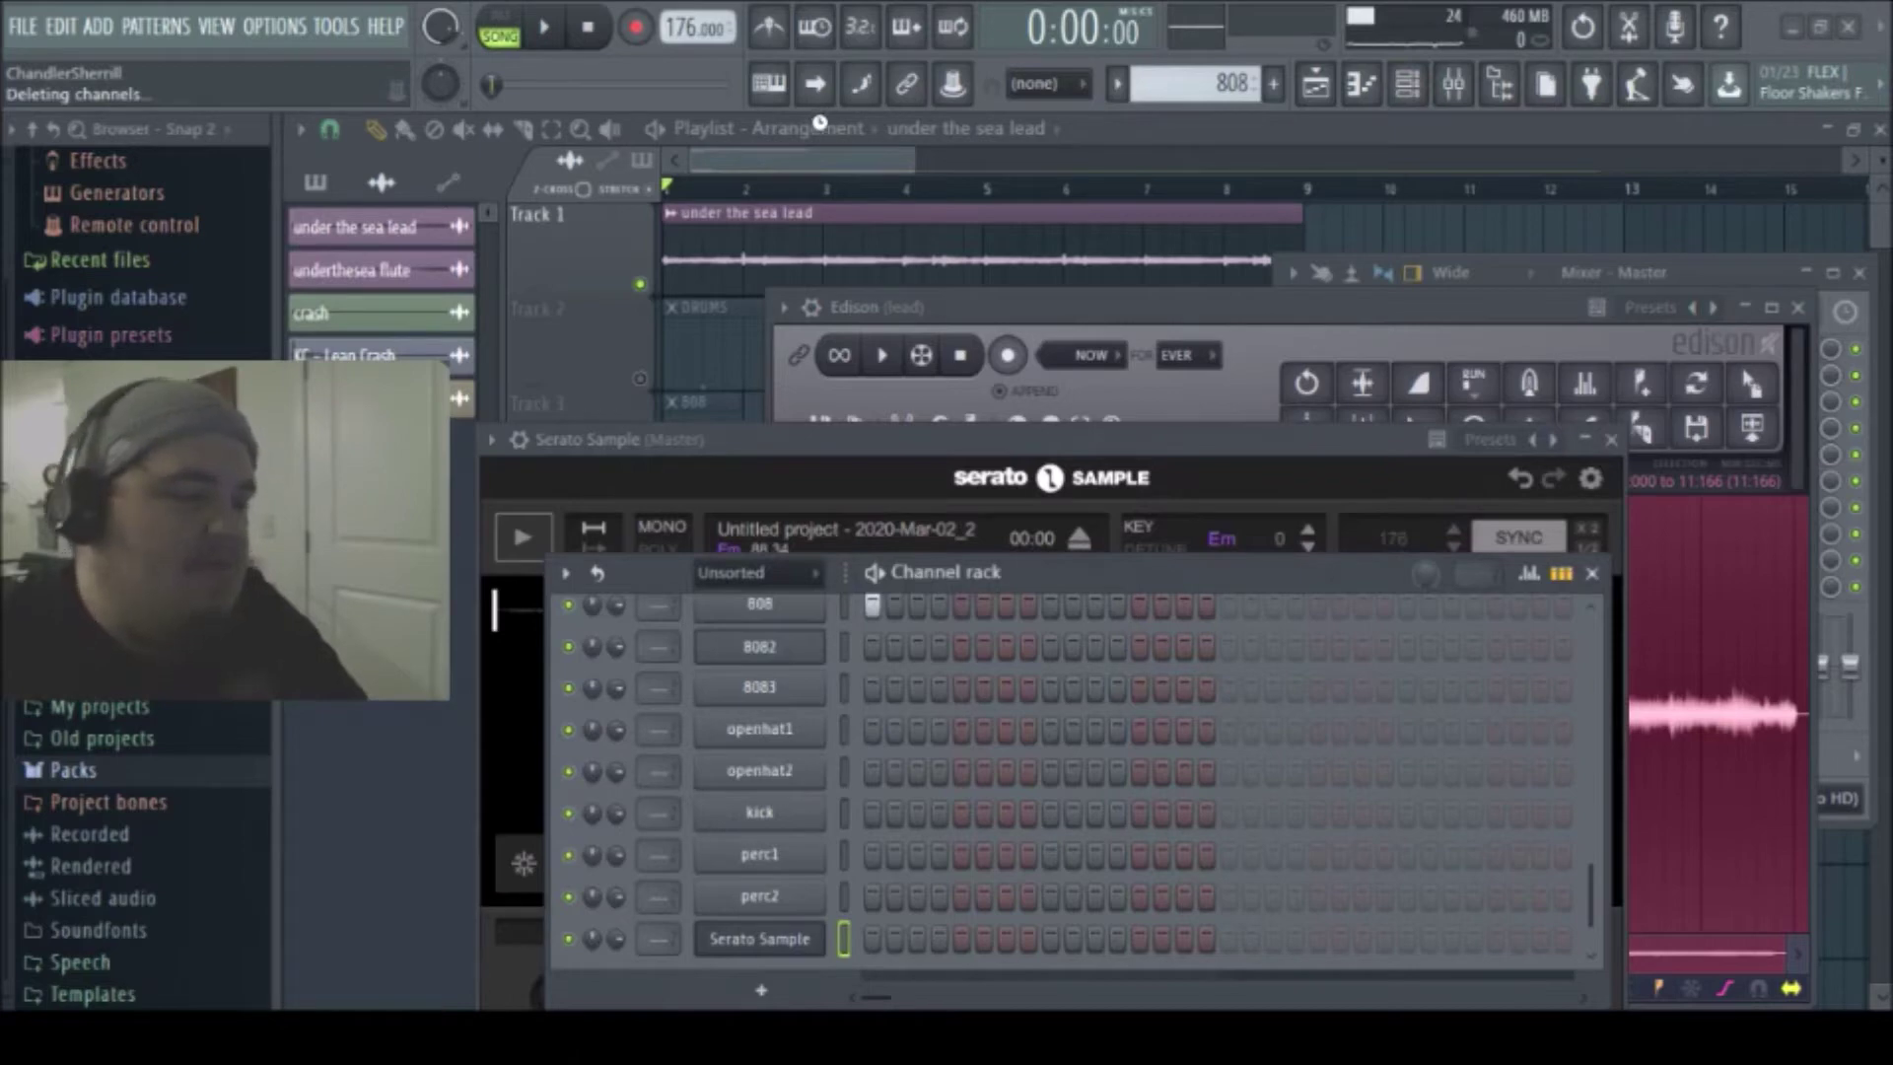
pyautogui.press('F12')
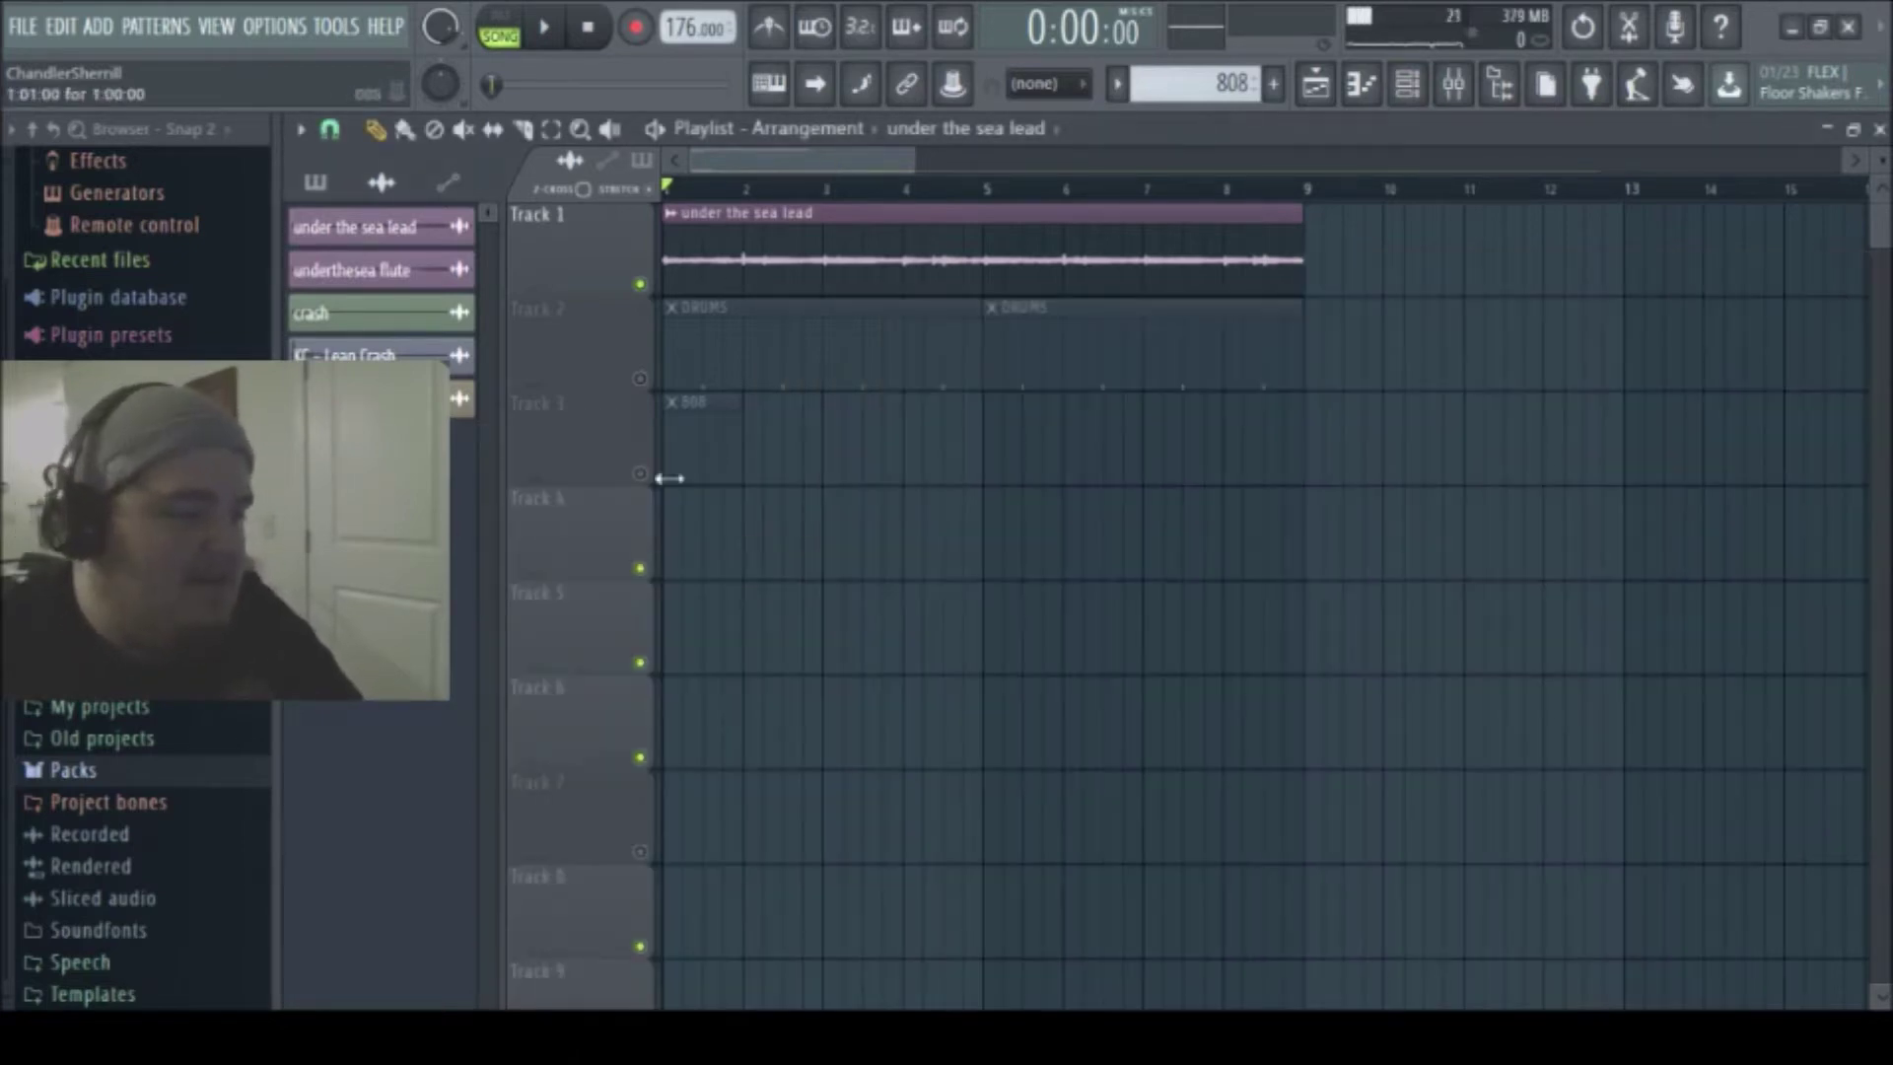
# - Unmute playlist Tracks 2 and 3 and play the arrangement
pyautogui.click(640, 473)
pyautogui.click(640, 379)
pyautogui.press('space')
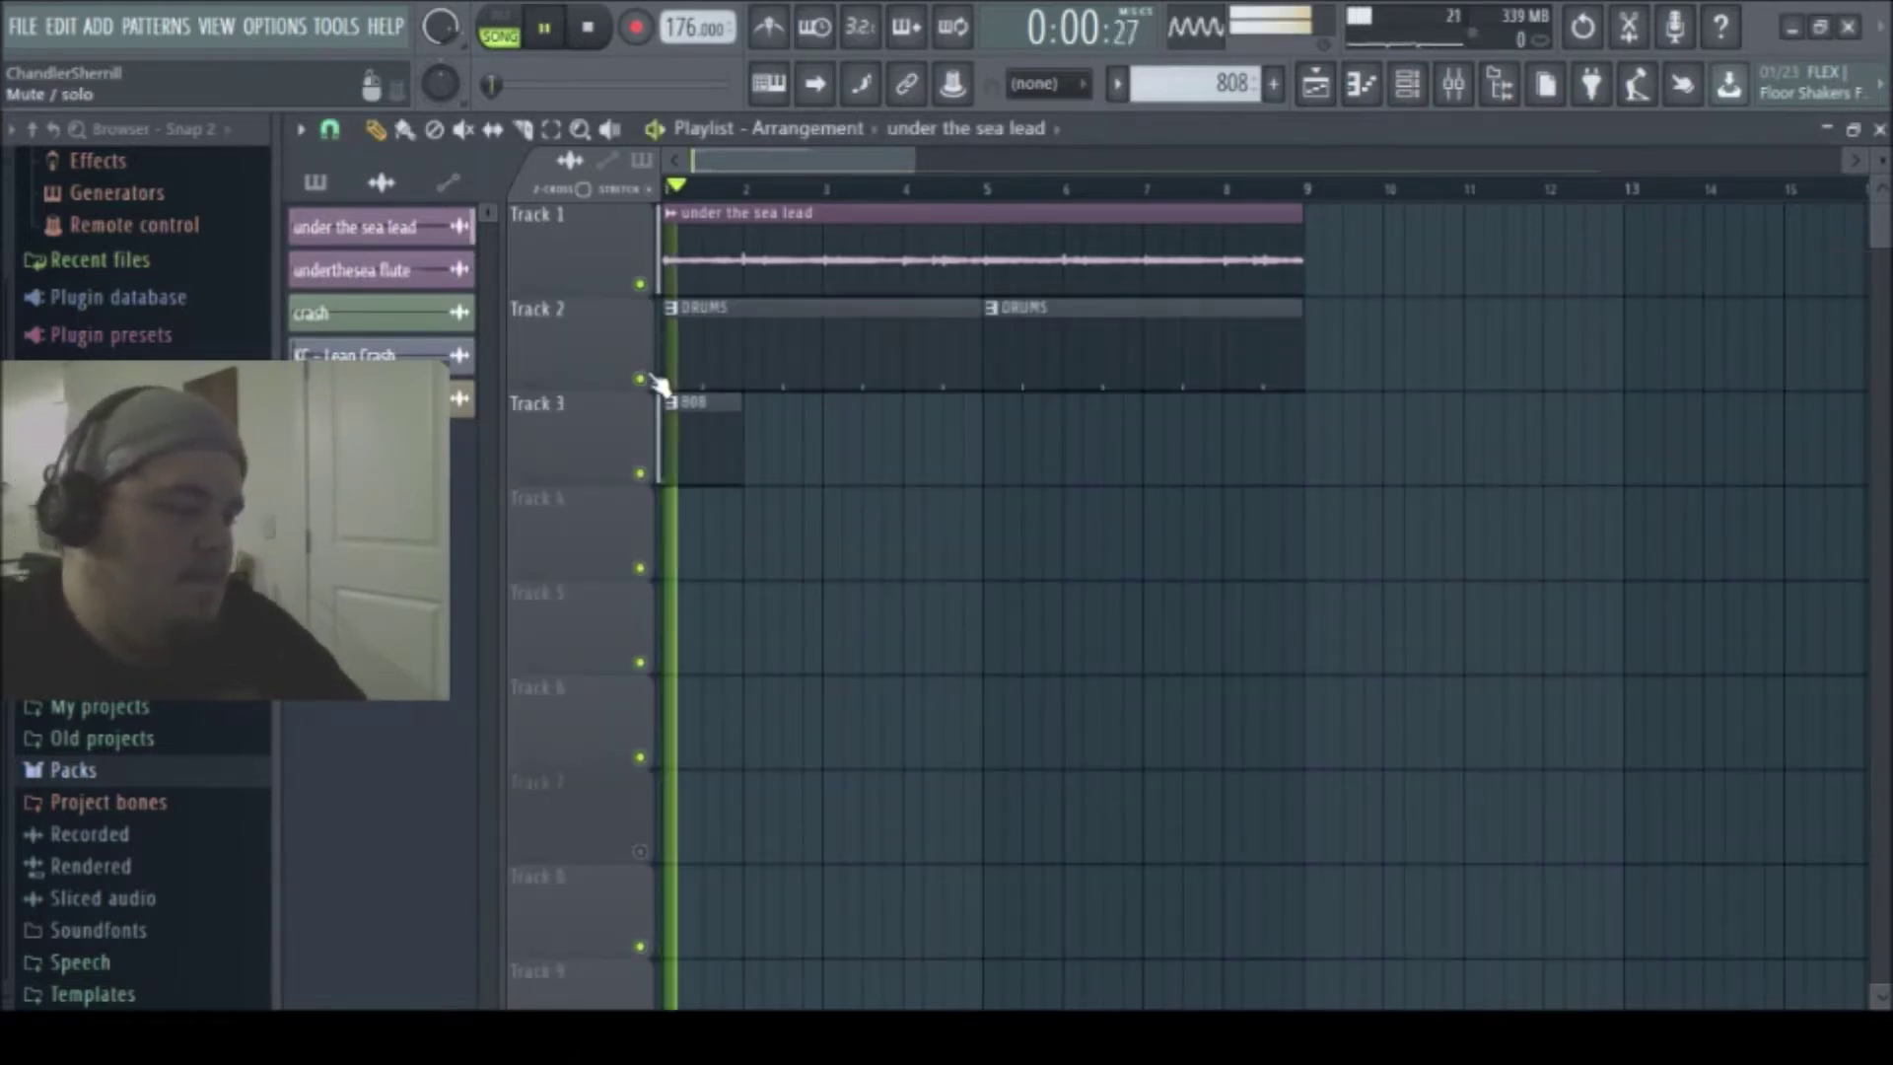
# - Draw a one-bar C5 note at bar 1 in the 808 piano roll
pyautogui.doubleClick(731, 470)
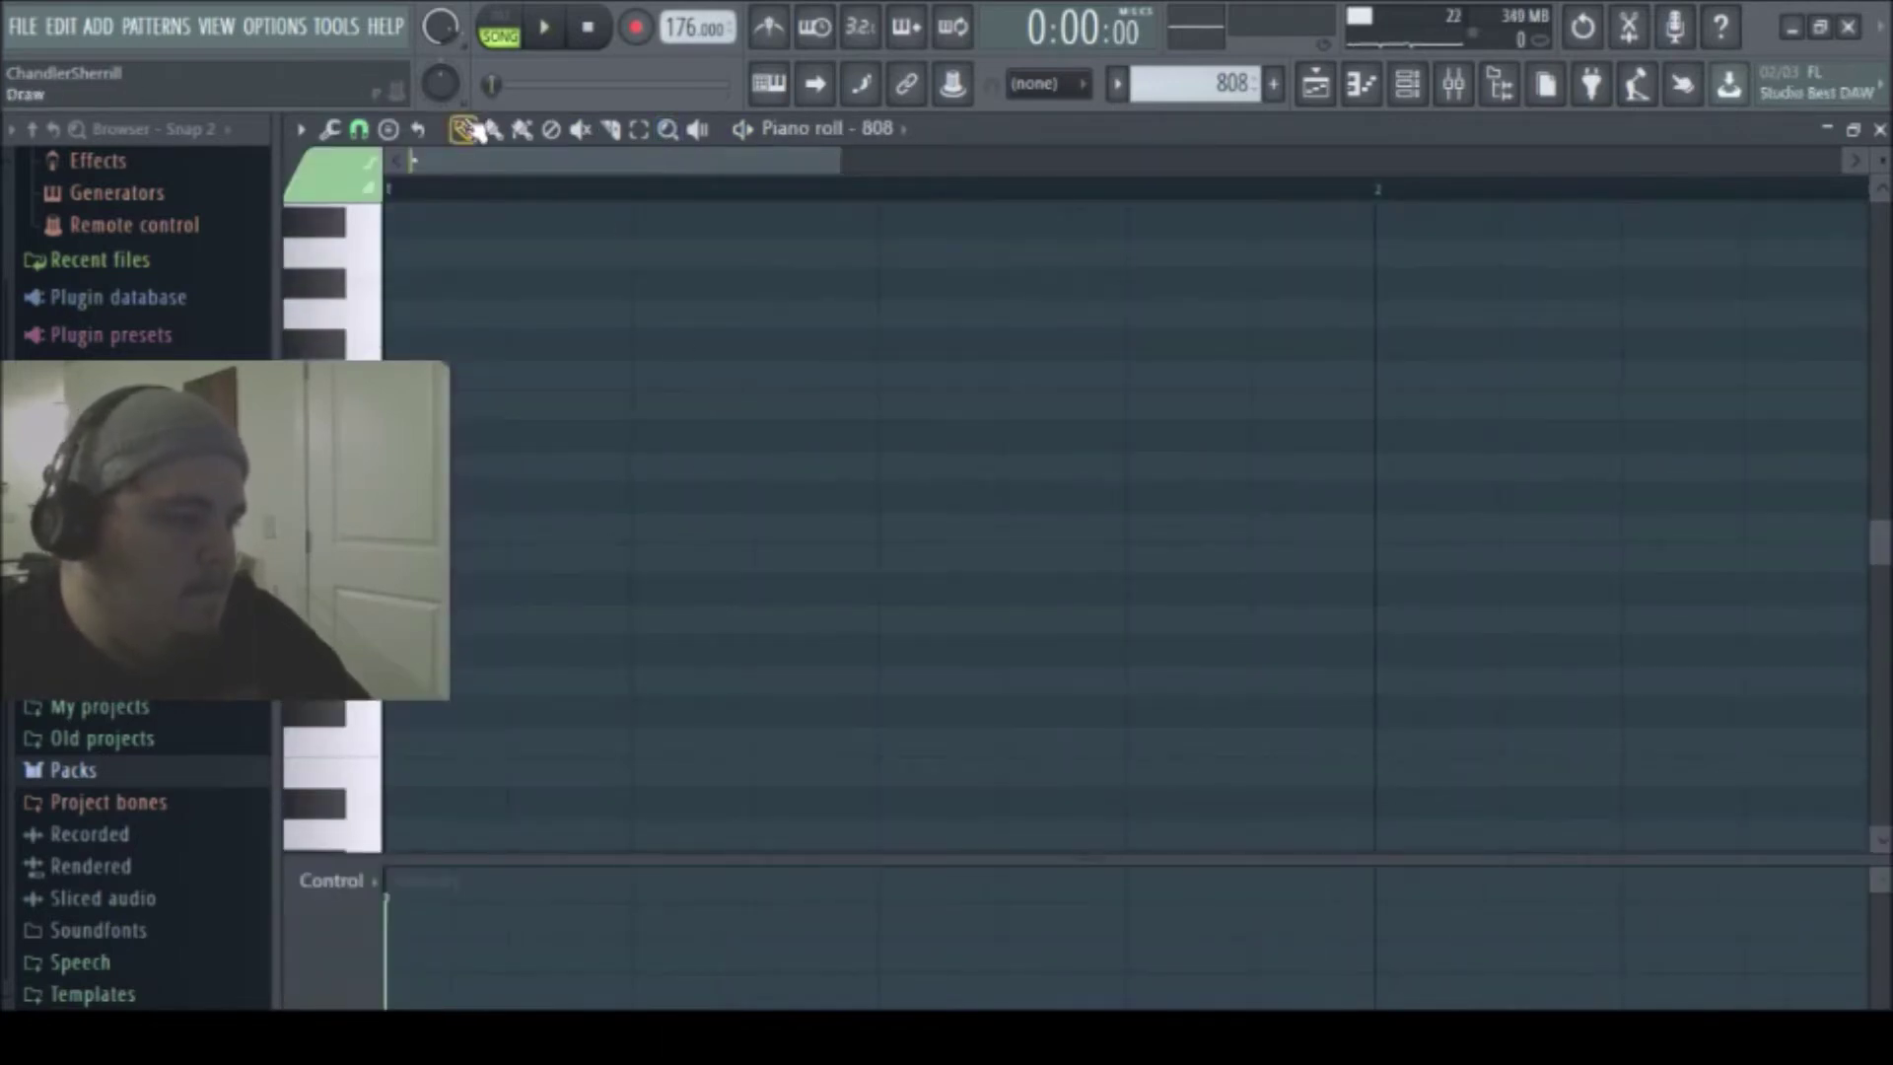
pyautogui.moveTo(394, 528)
pyautogui.mouseDown()
pyautogui.moveTo(1213, 605)
pyautogui.moveTo(1335, 591)
pyautogui.mouseUp()
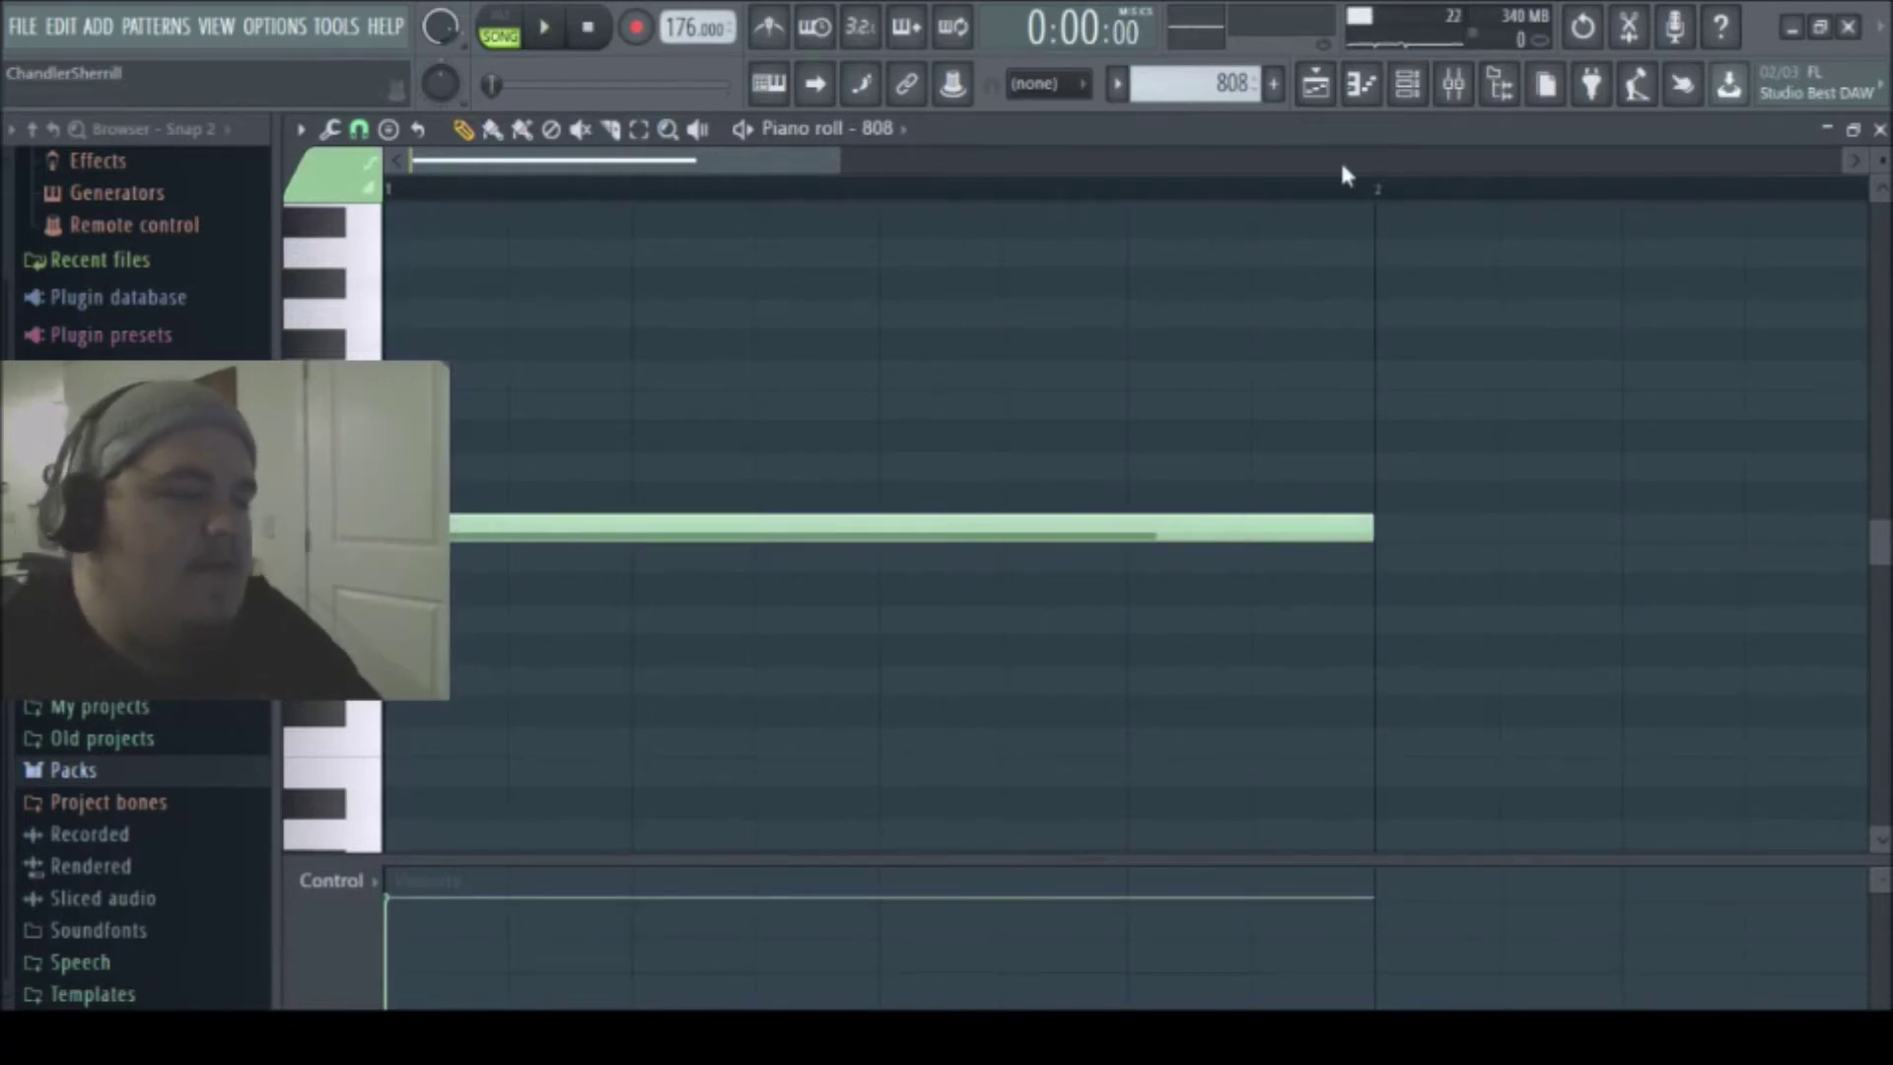
# - Examine the 808 sample's waveform in Edison and its volume envelope, then return to the 808 piano roll
pyautogui.click(1407, 84)
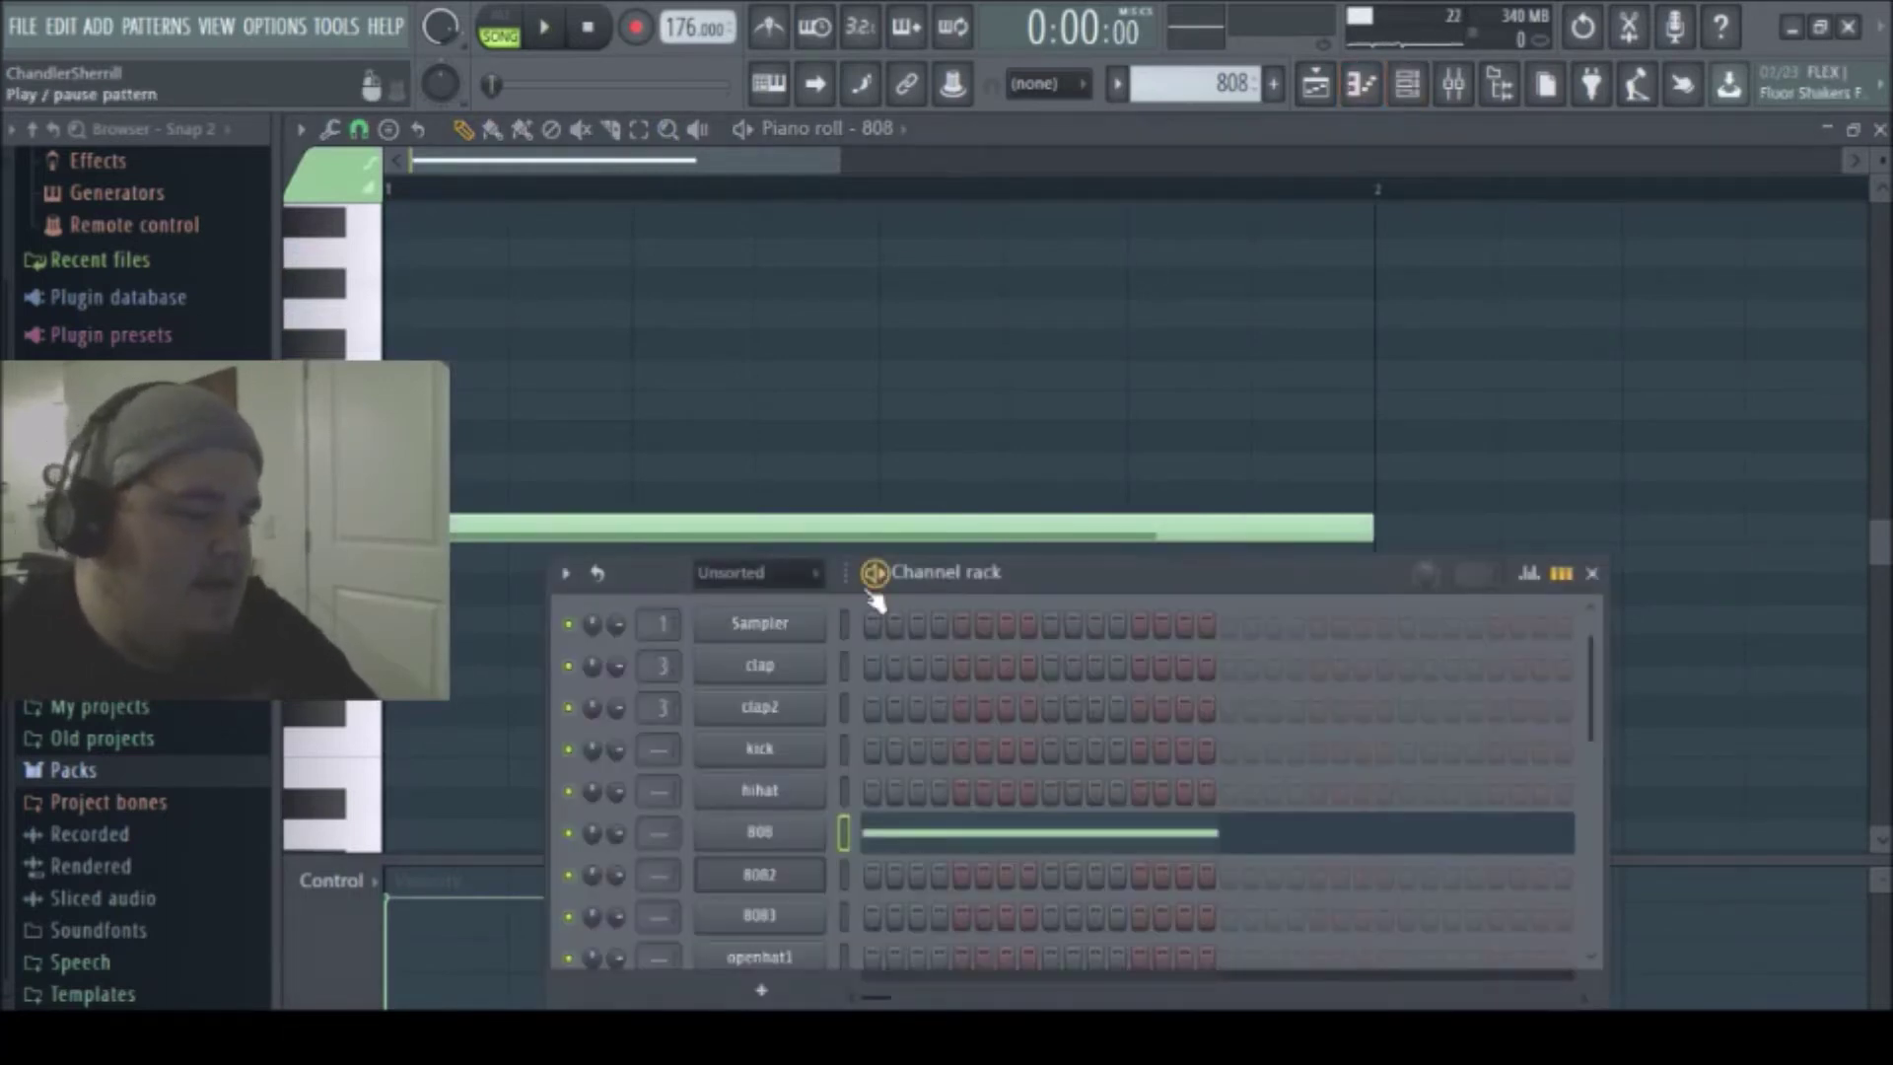
pyautogui.click(746, 833)
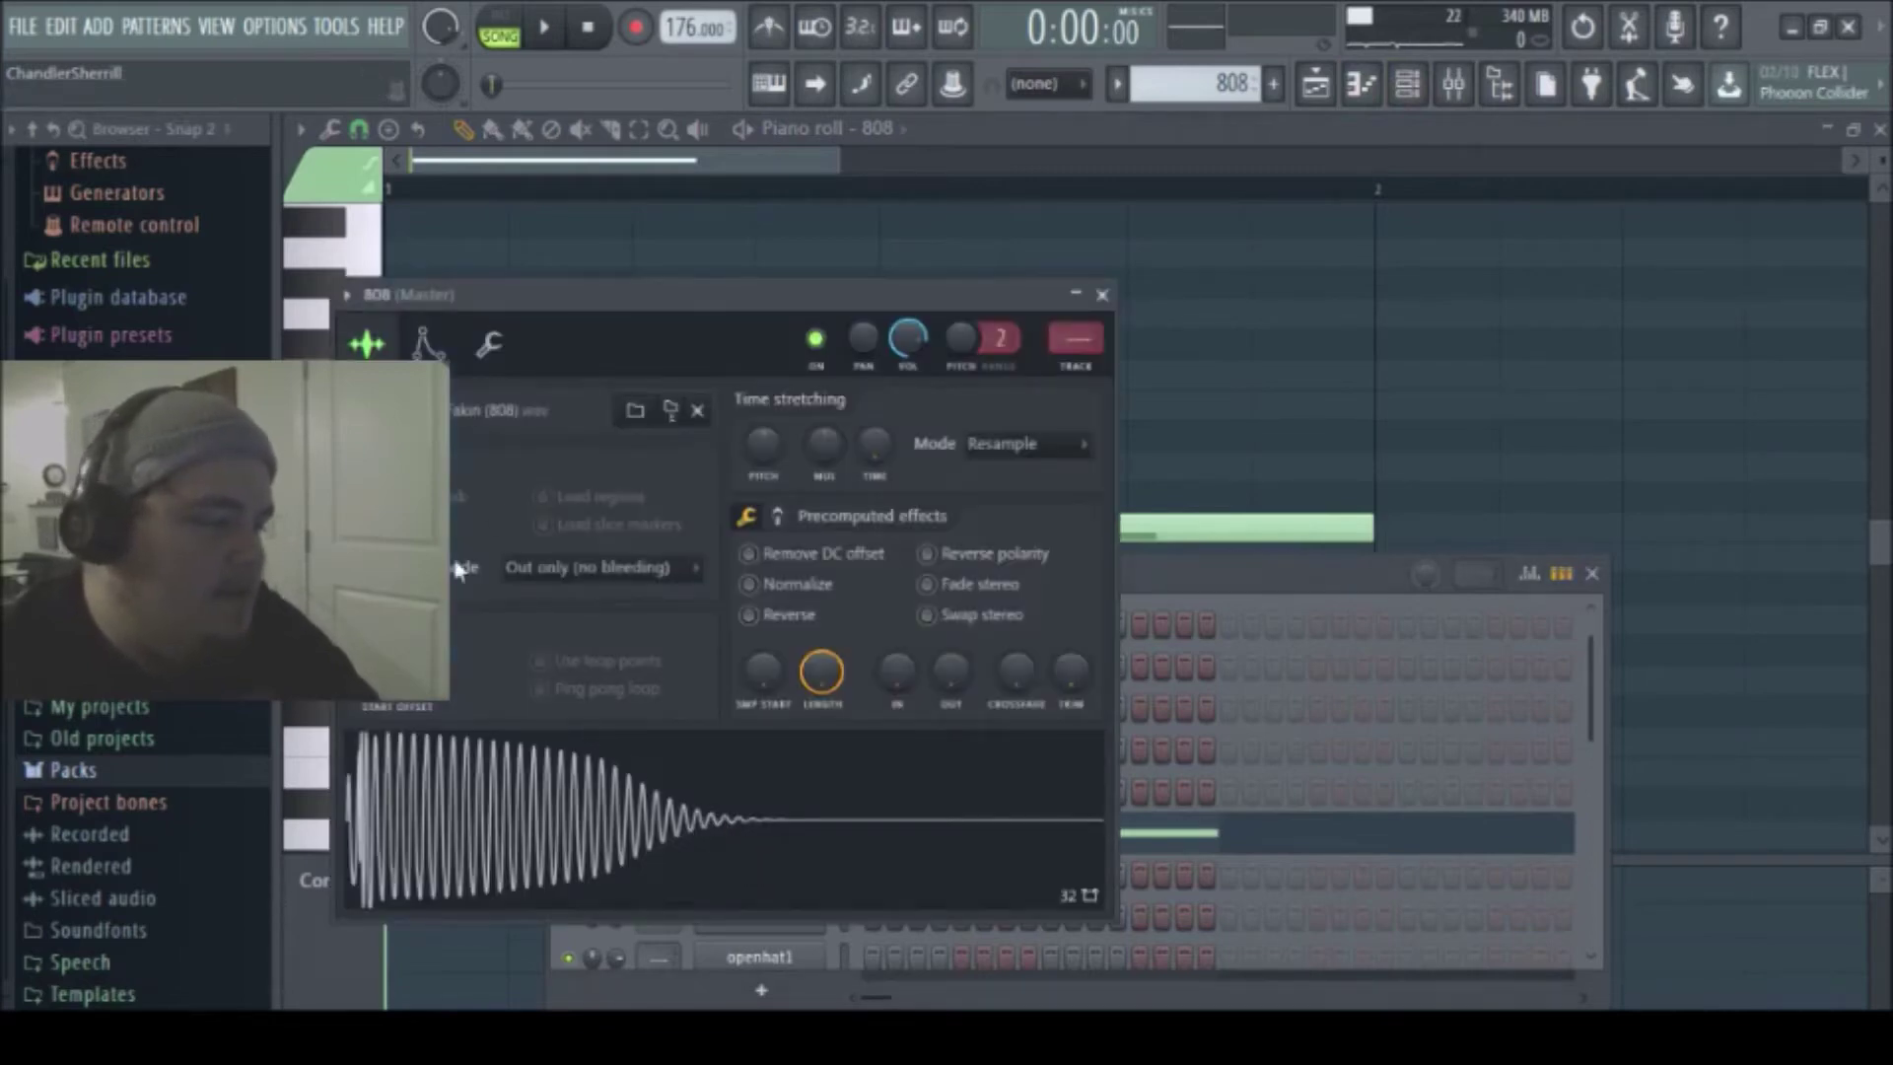
pyautogui.click(623, 749)
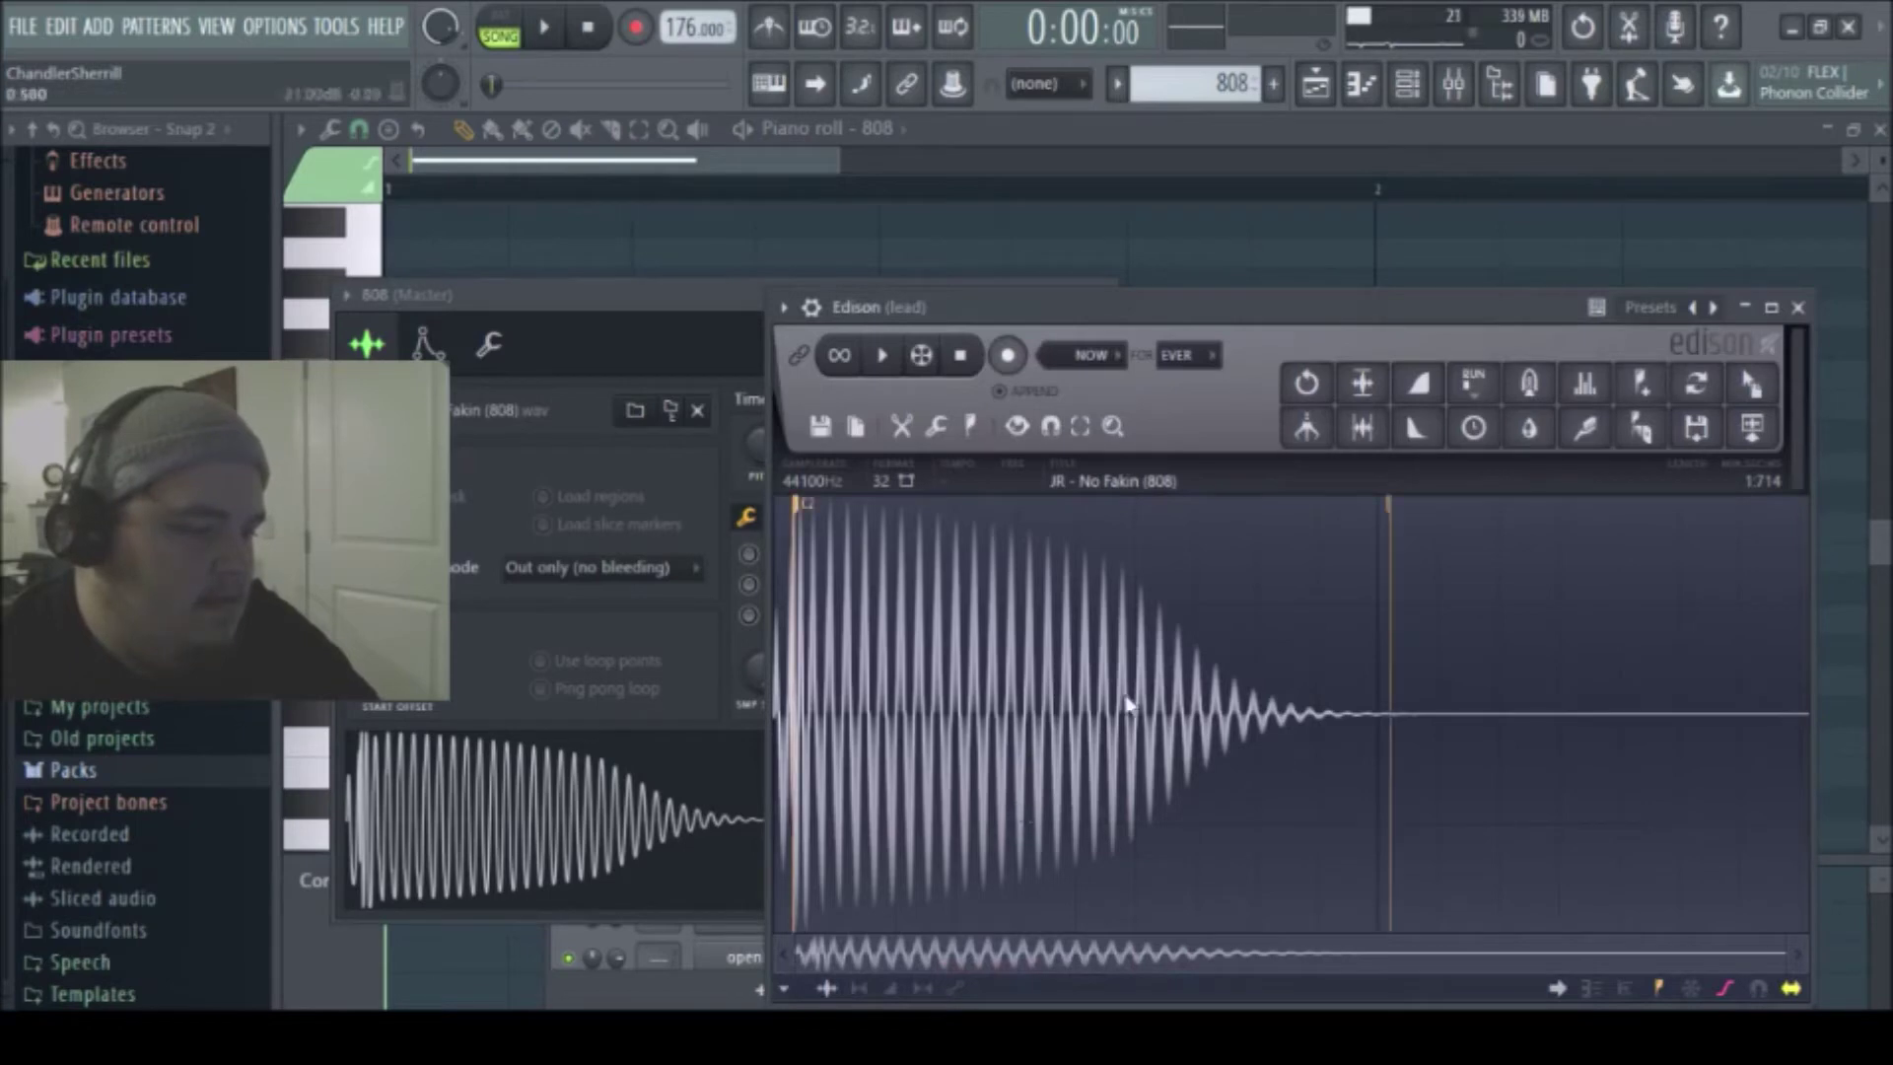
pyautogui.click(1797, 306)
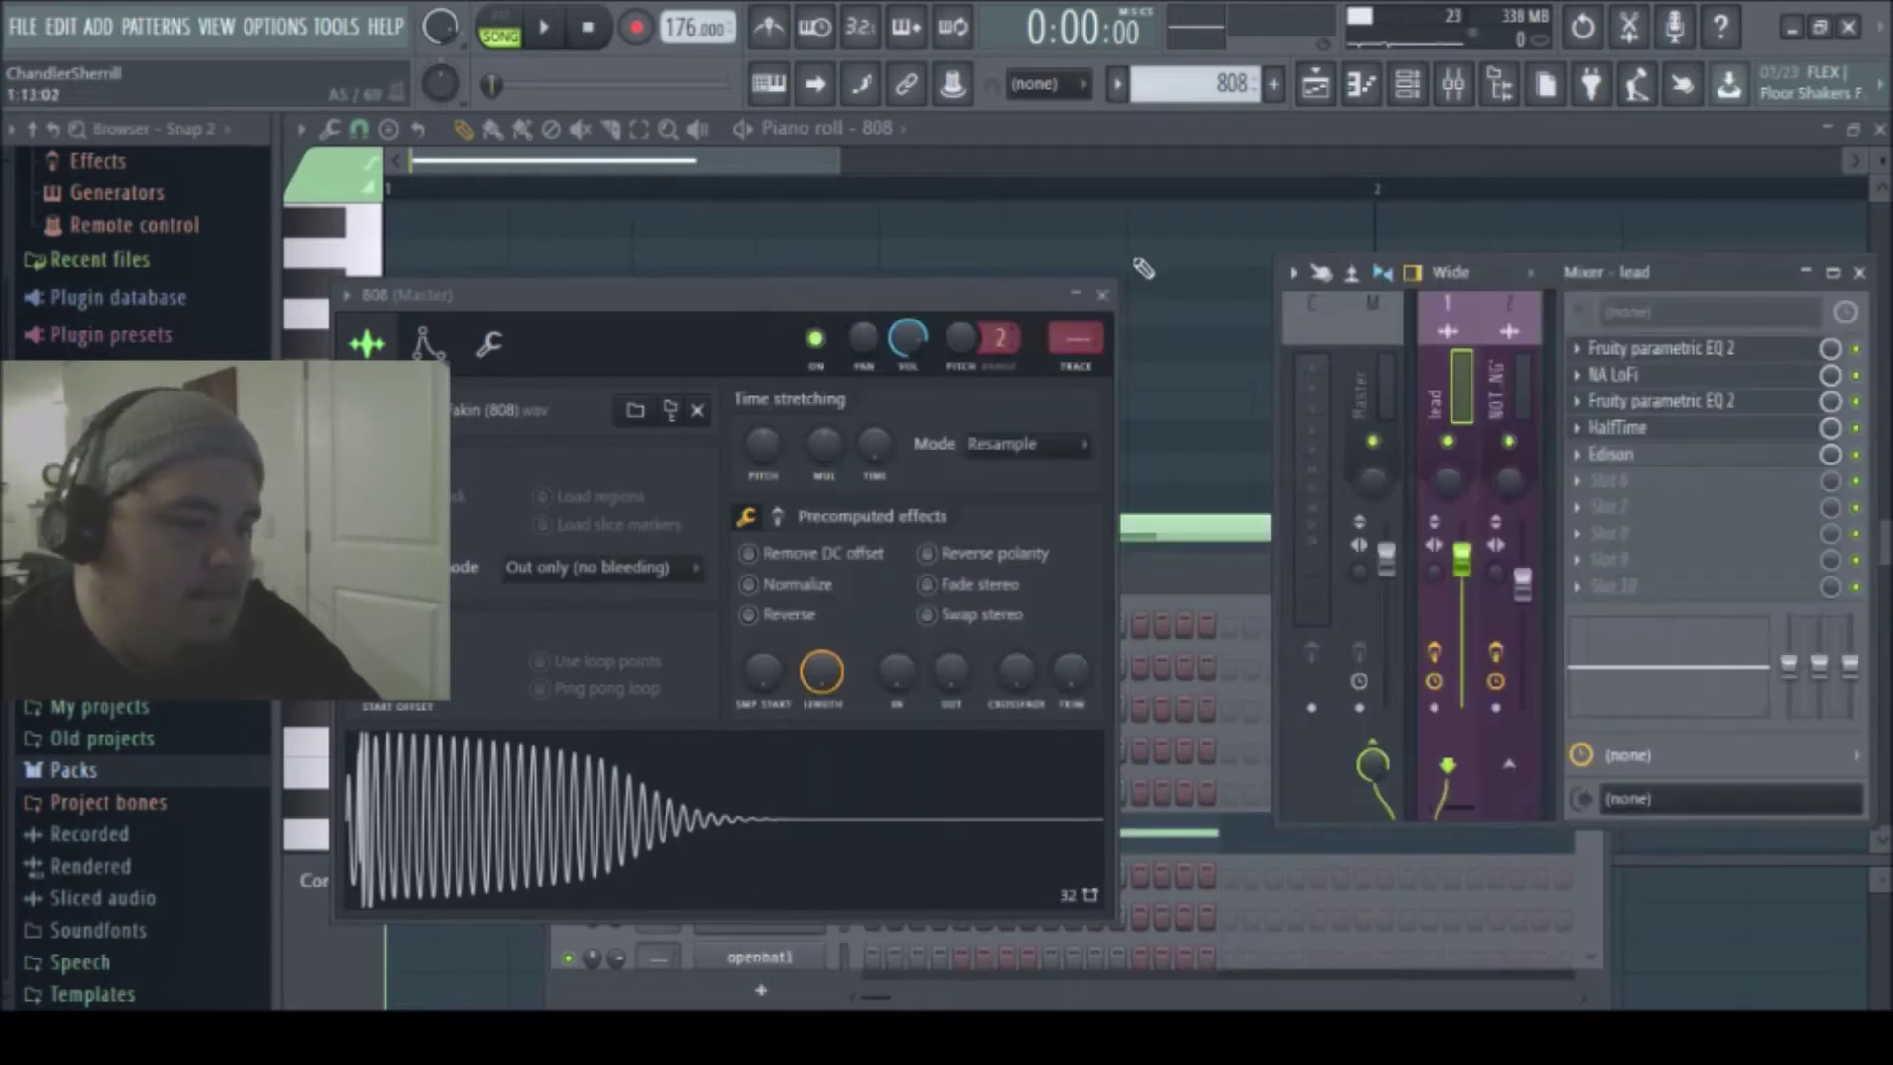
pyautogui.click(1103, 295)
pyautogui.click(761, 833)
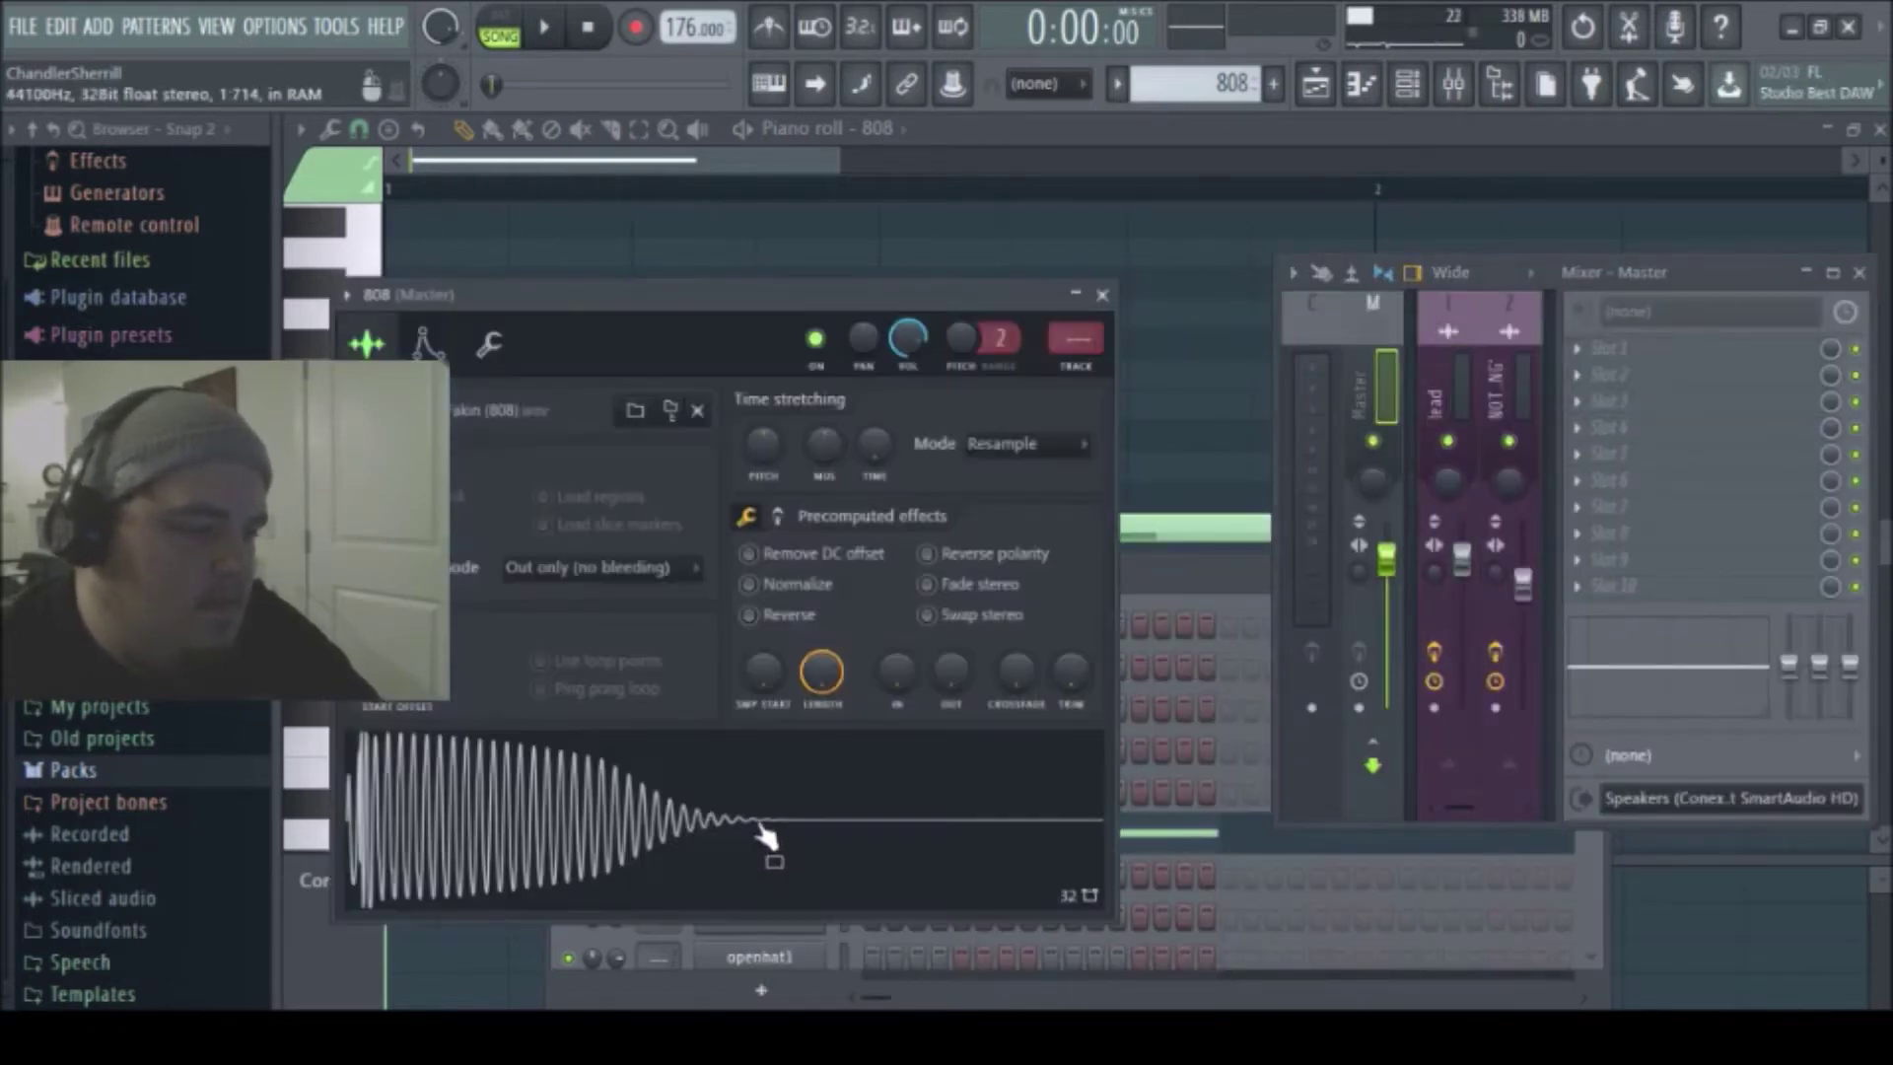
pyautogui.click(426, 343)
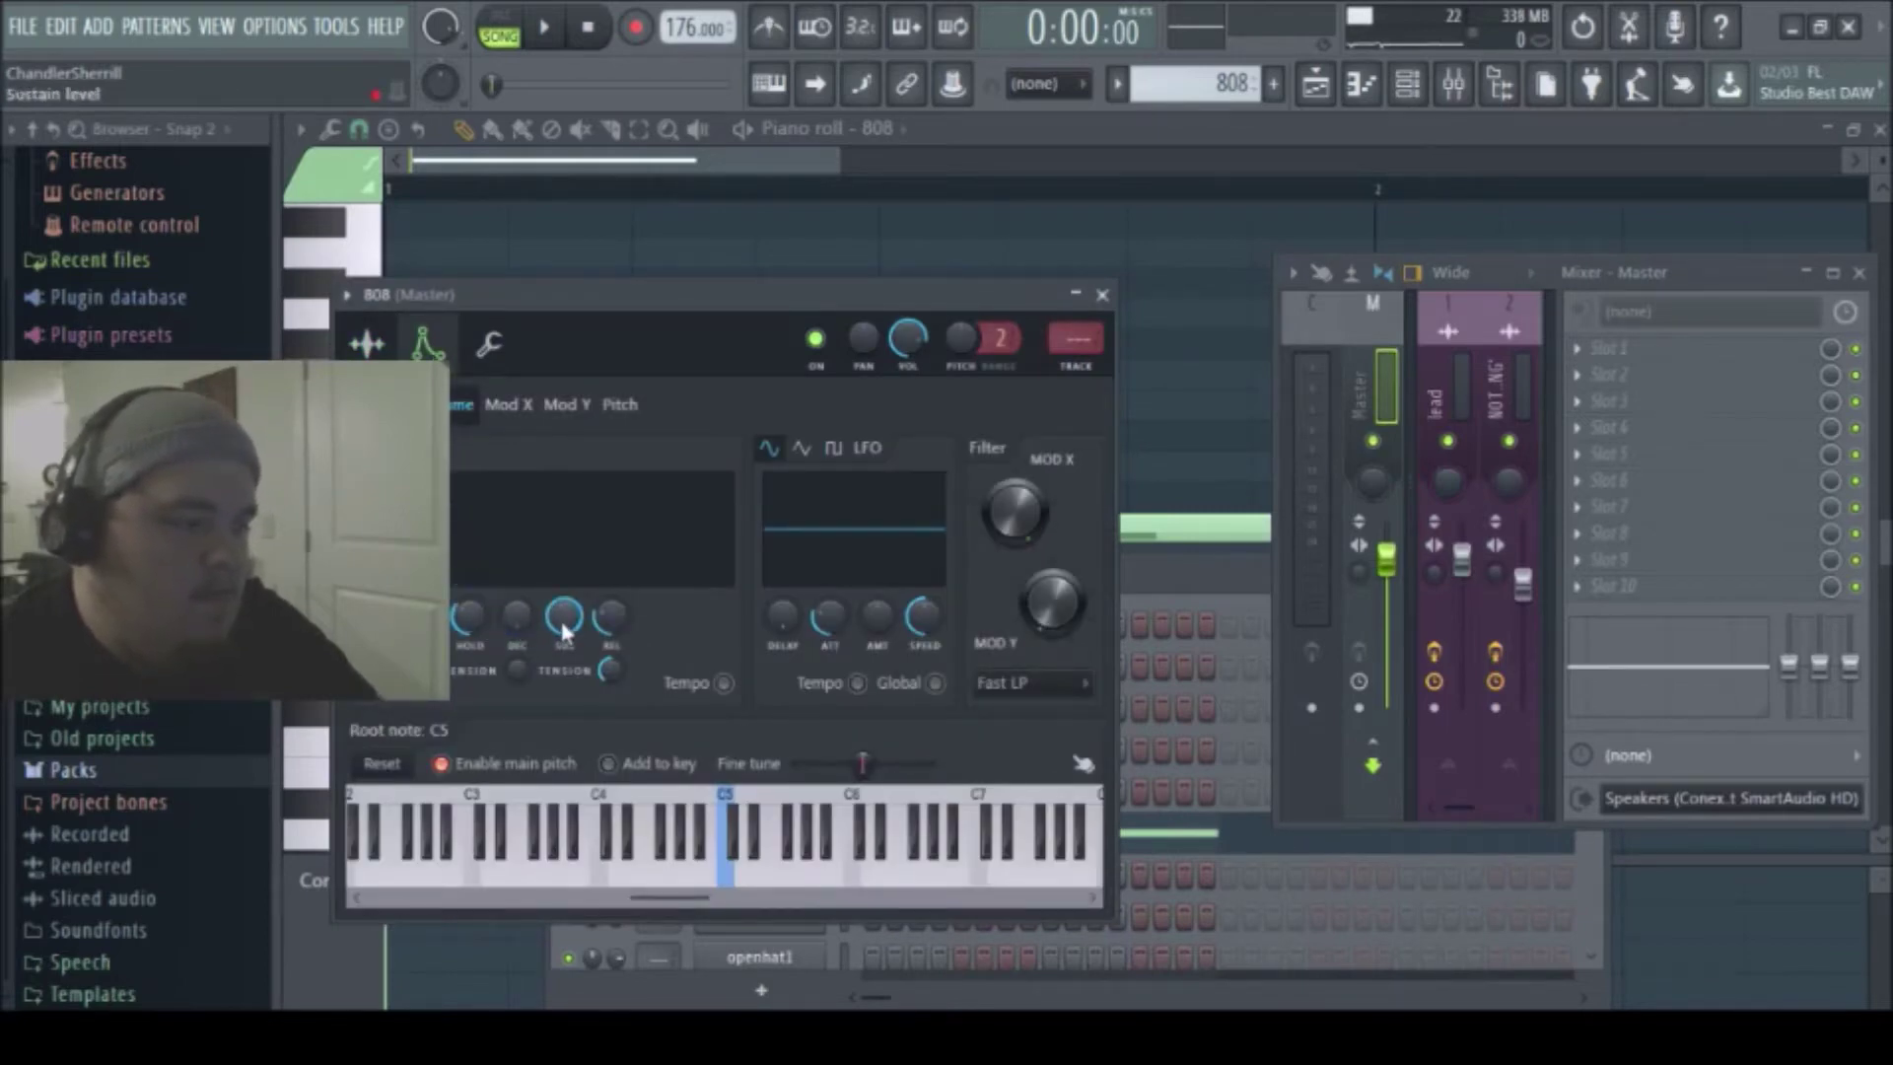
pyautogui.click(1192, 566)
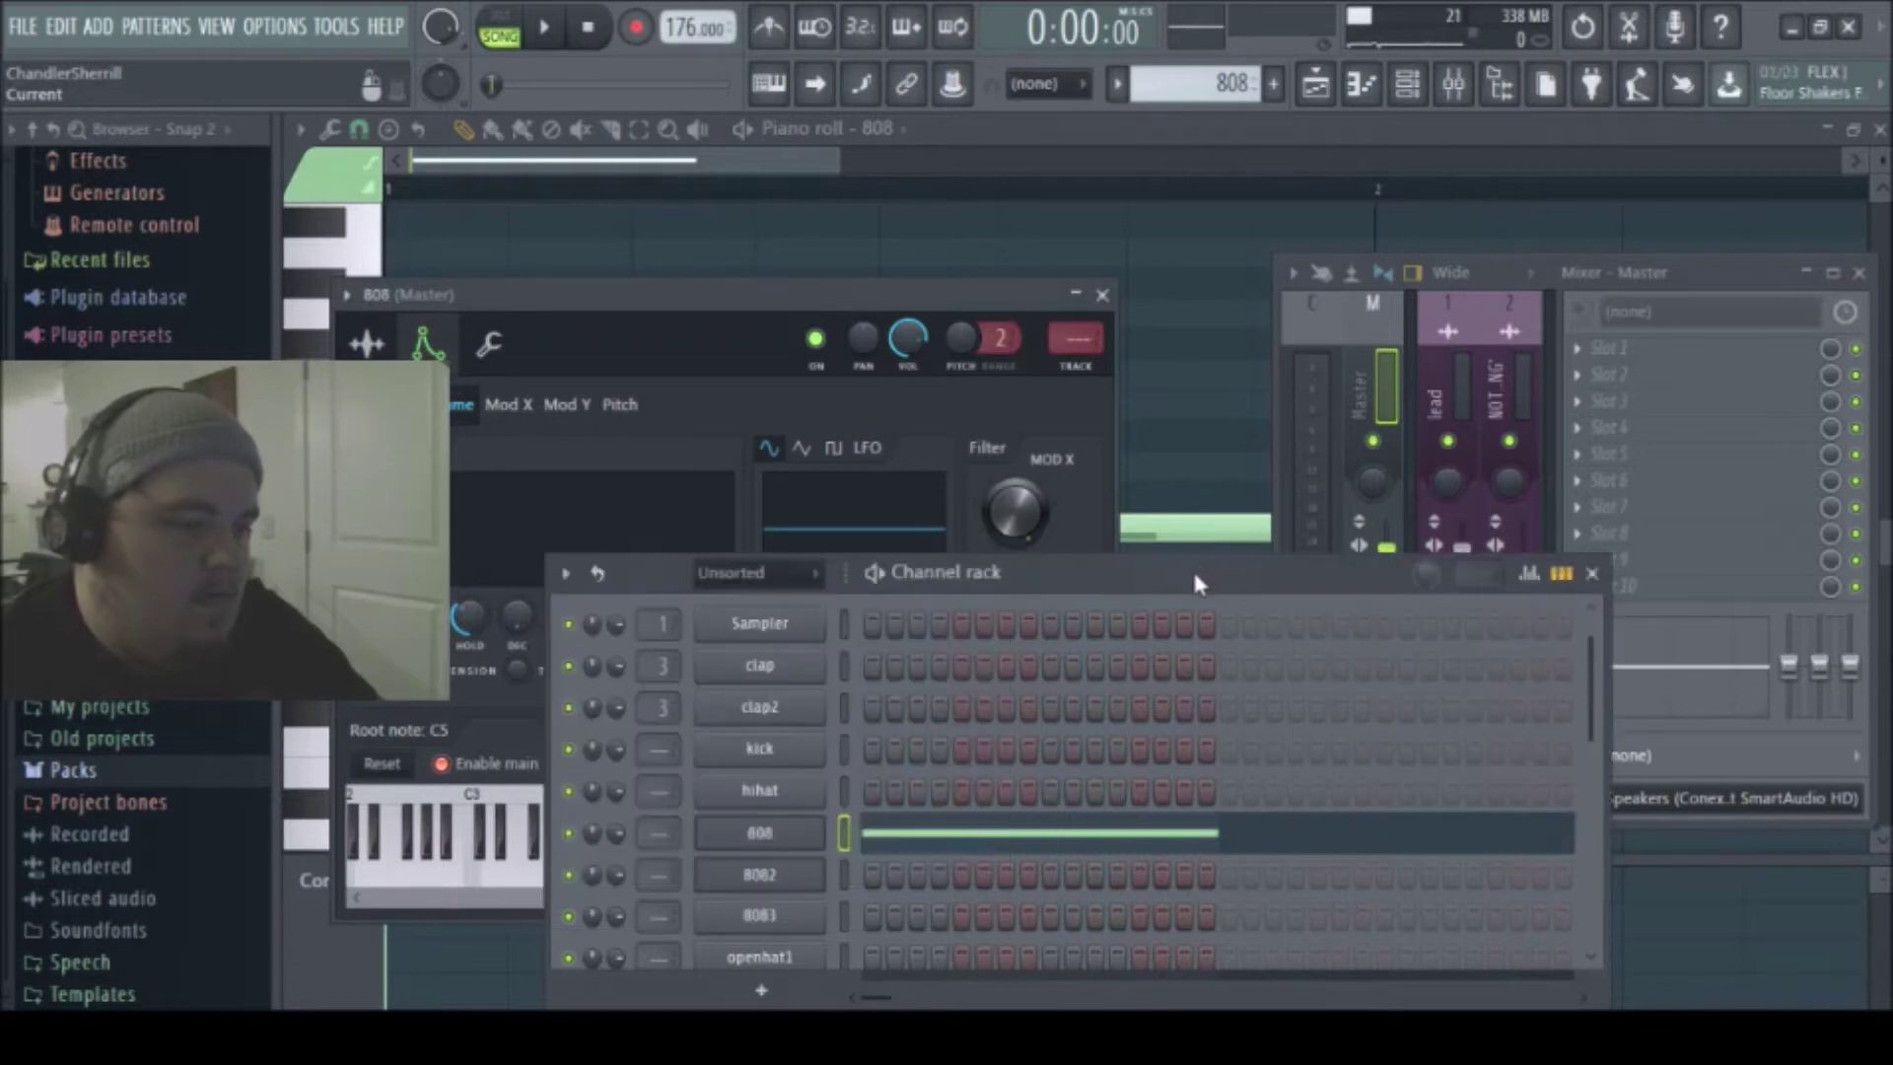
pyautogui.click(746, 158)
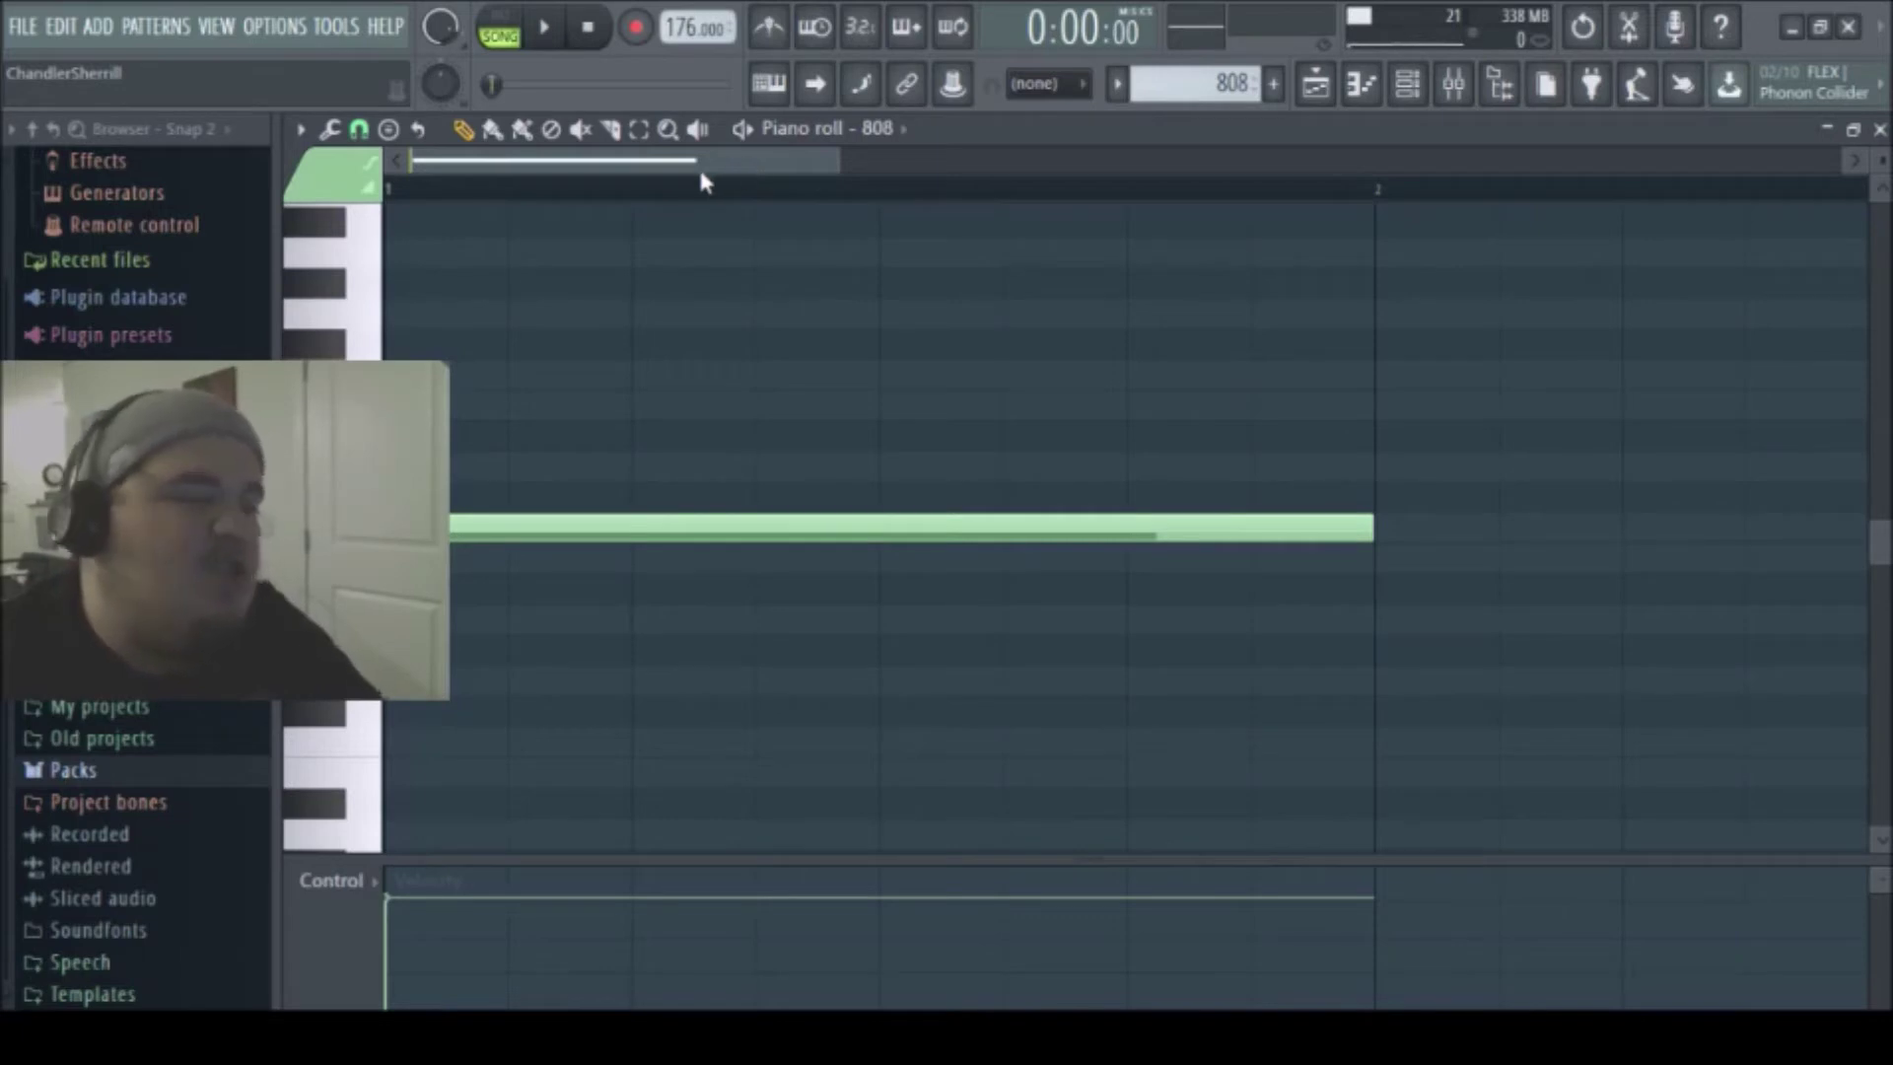
# - Play the 808 line and add a one-bar G5 note at bar 2
pyautogui.press('space')
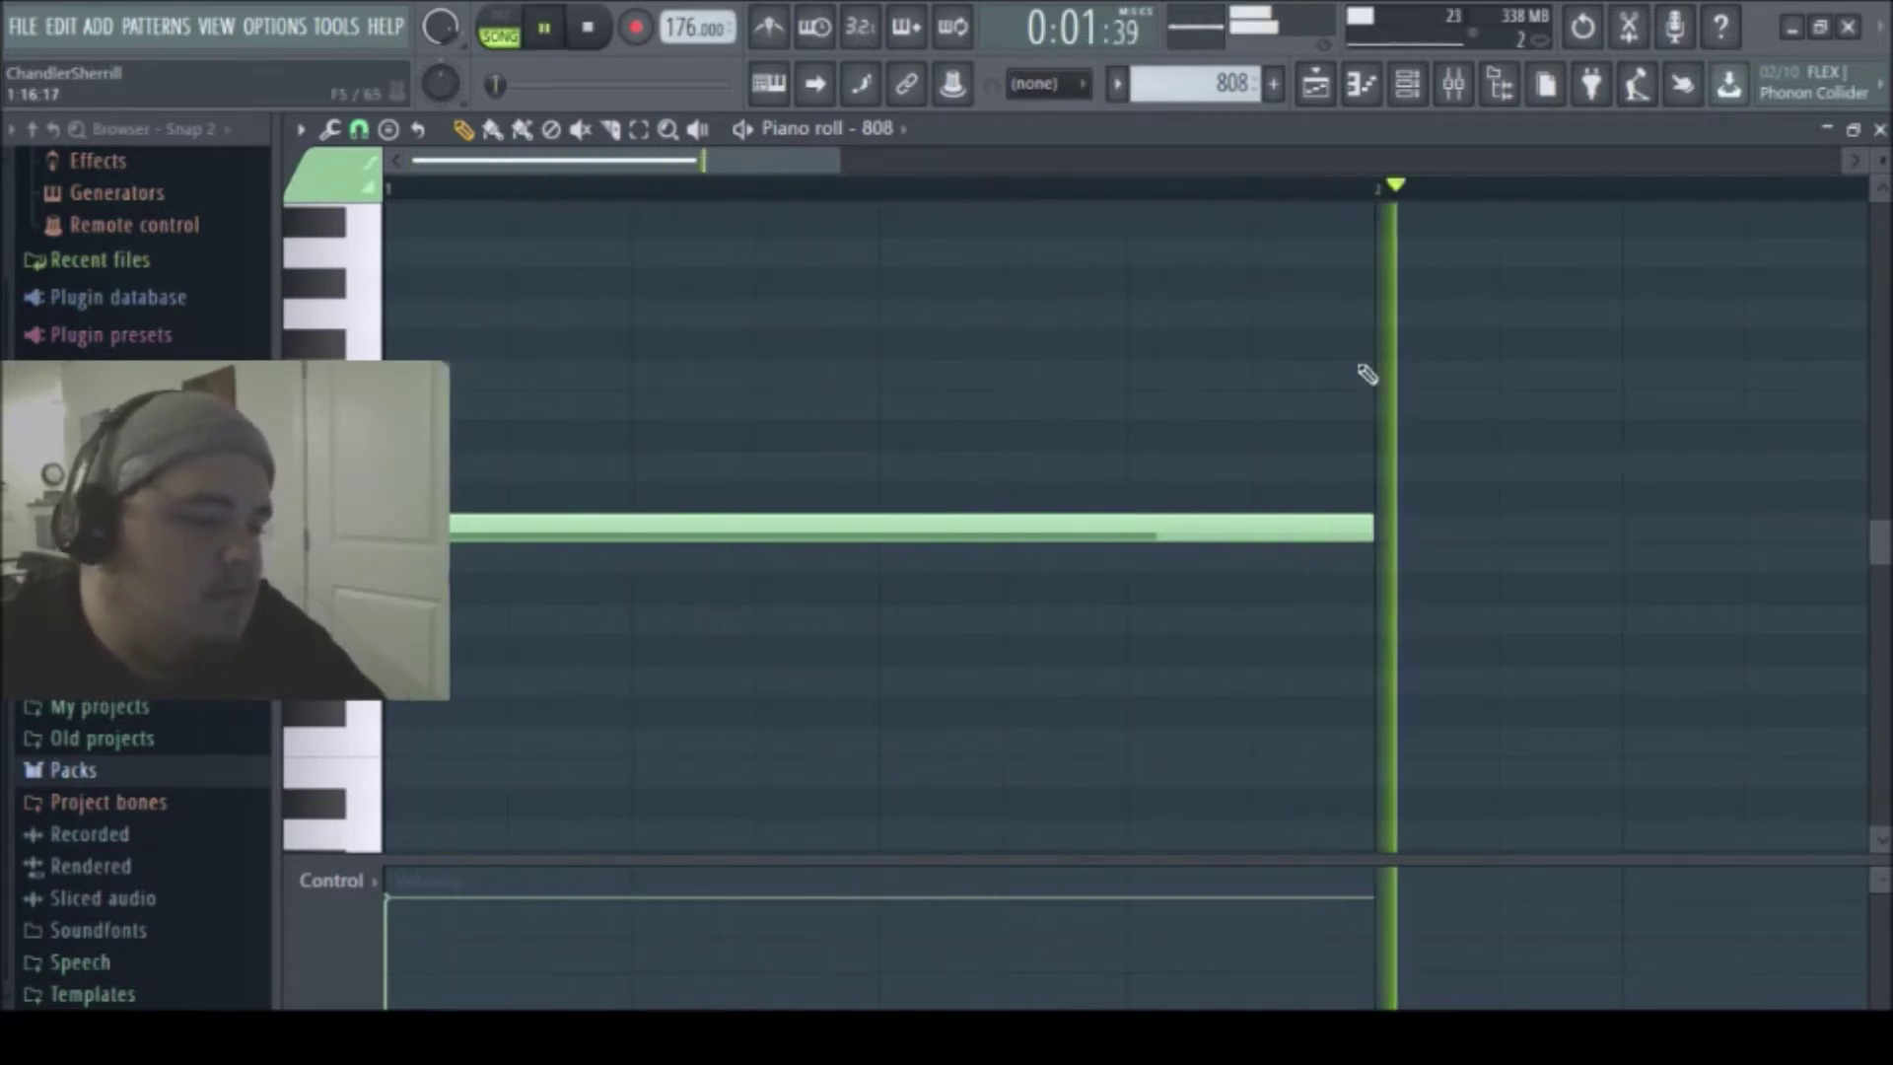
pyautogui.press('space')
pyautogui.click(1398, 332)
pyautogui.click(668, 129)
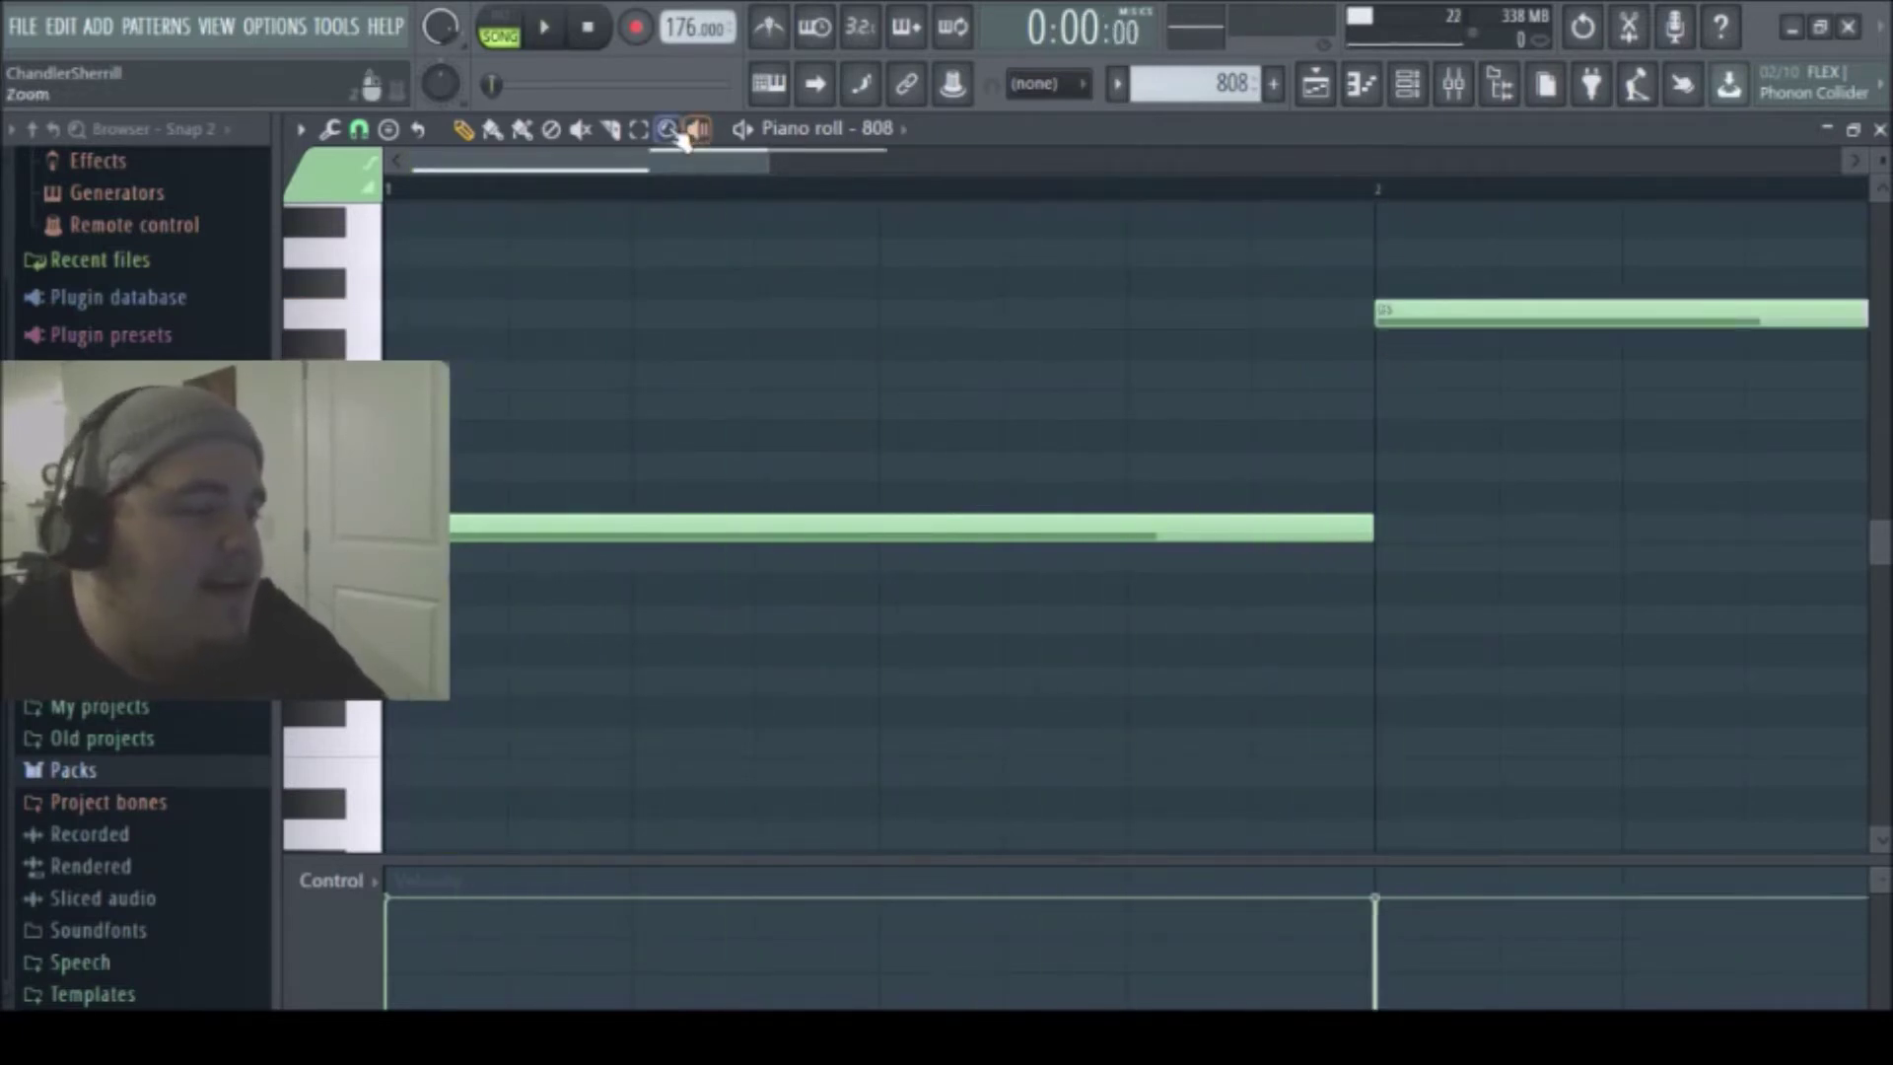
pyautogui.rightClick(727, 296)
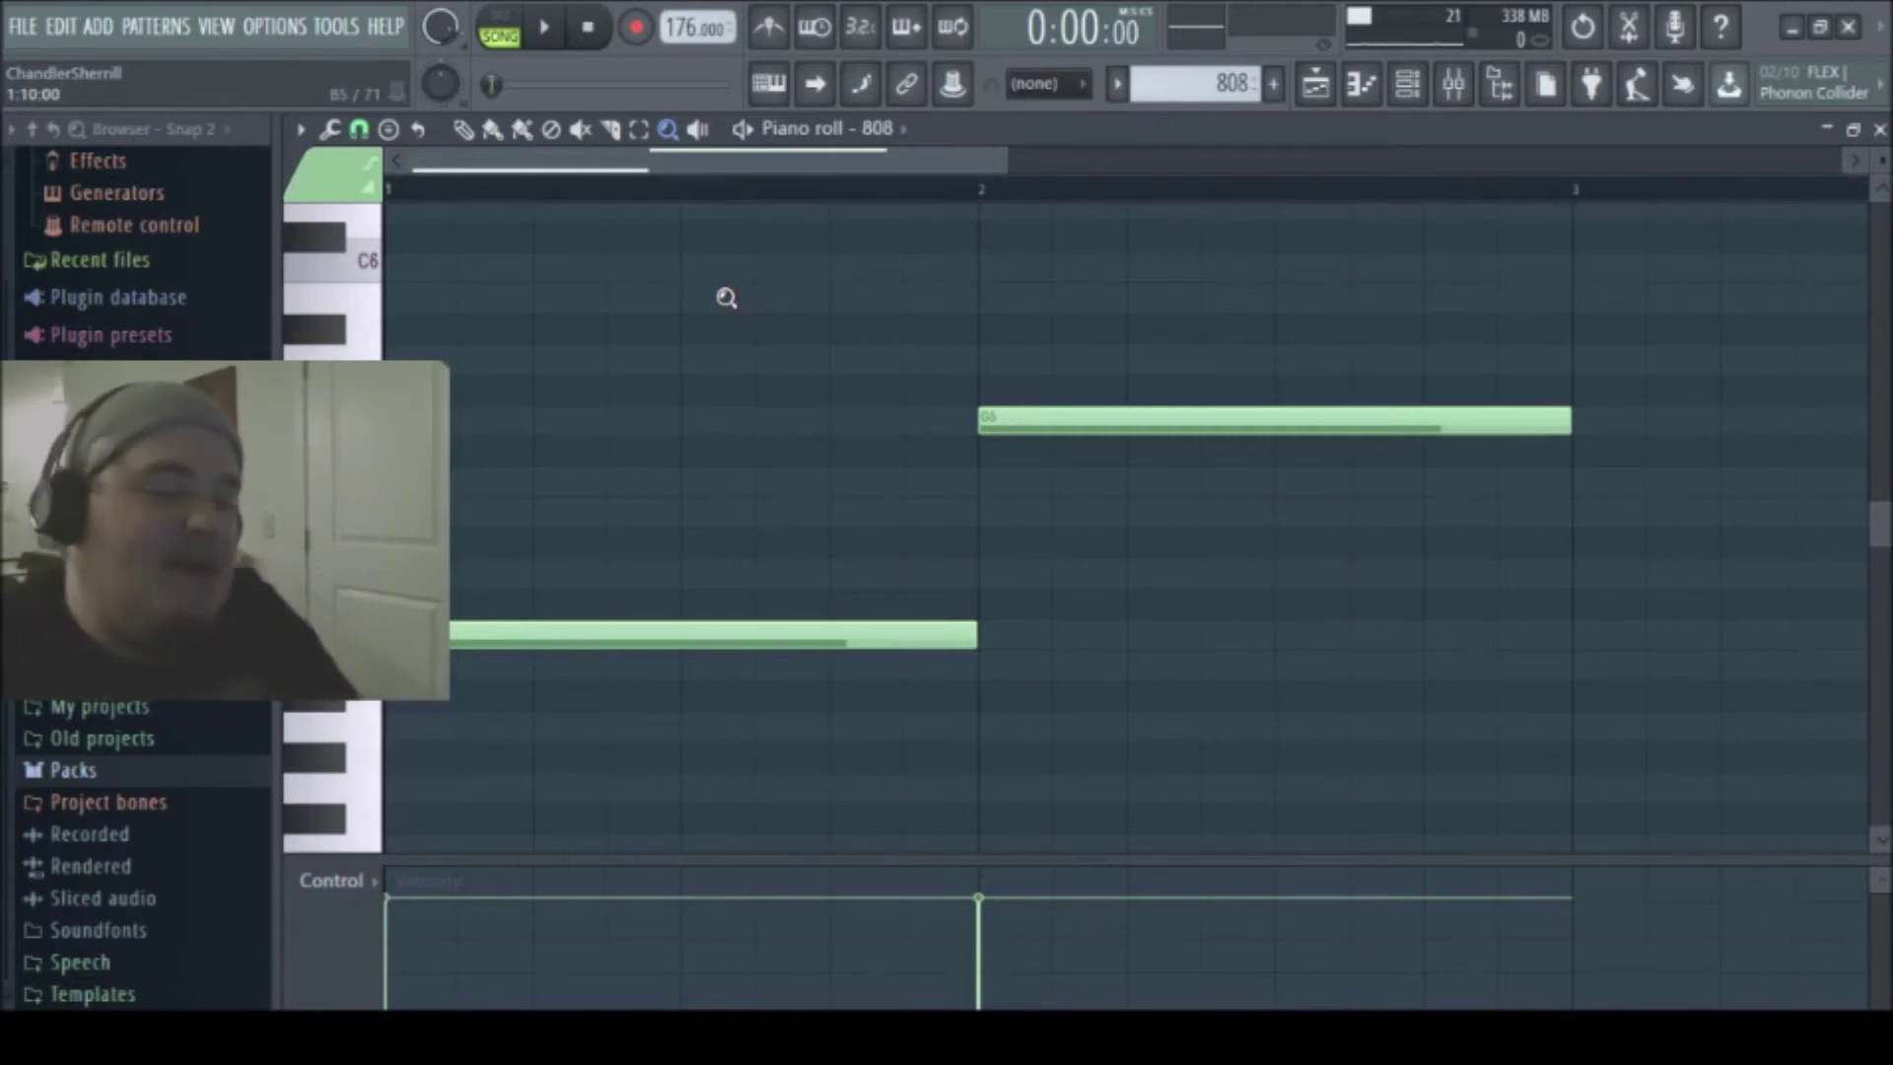
# - Play back the 808 line, slice the G5 note at step 7 of bar 2, and play it again
pyautogui.press('space')
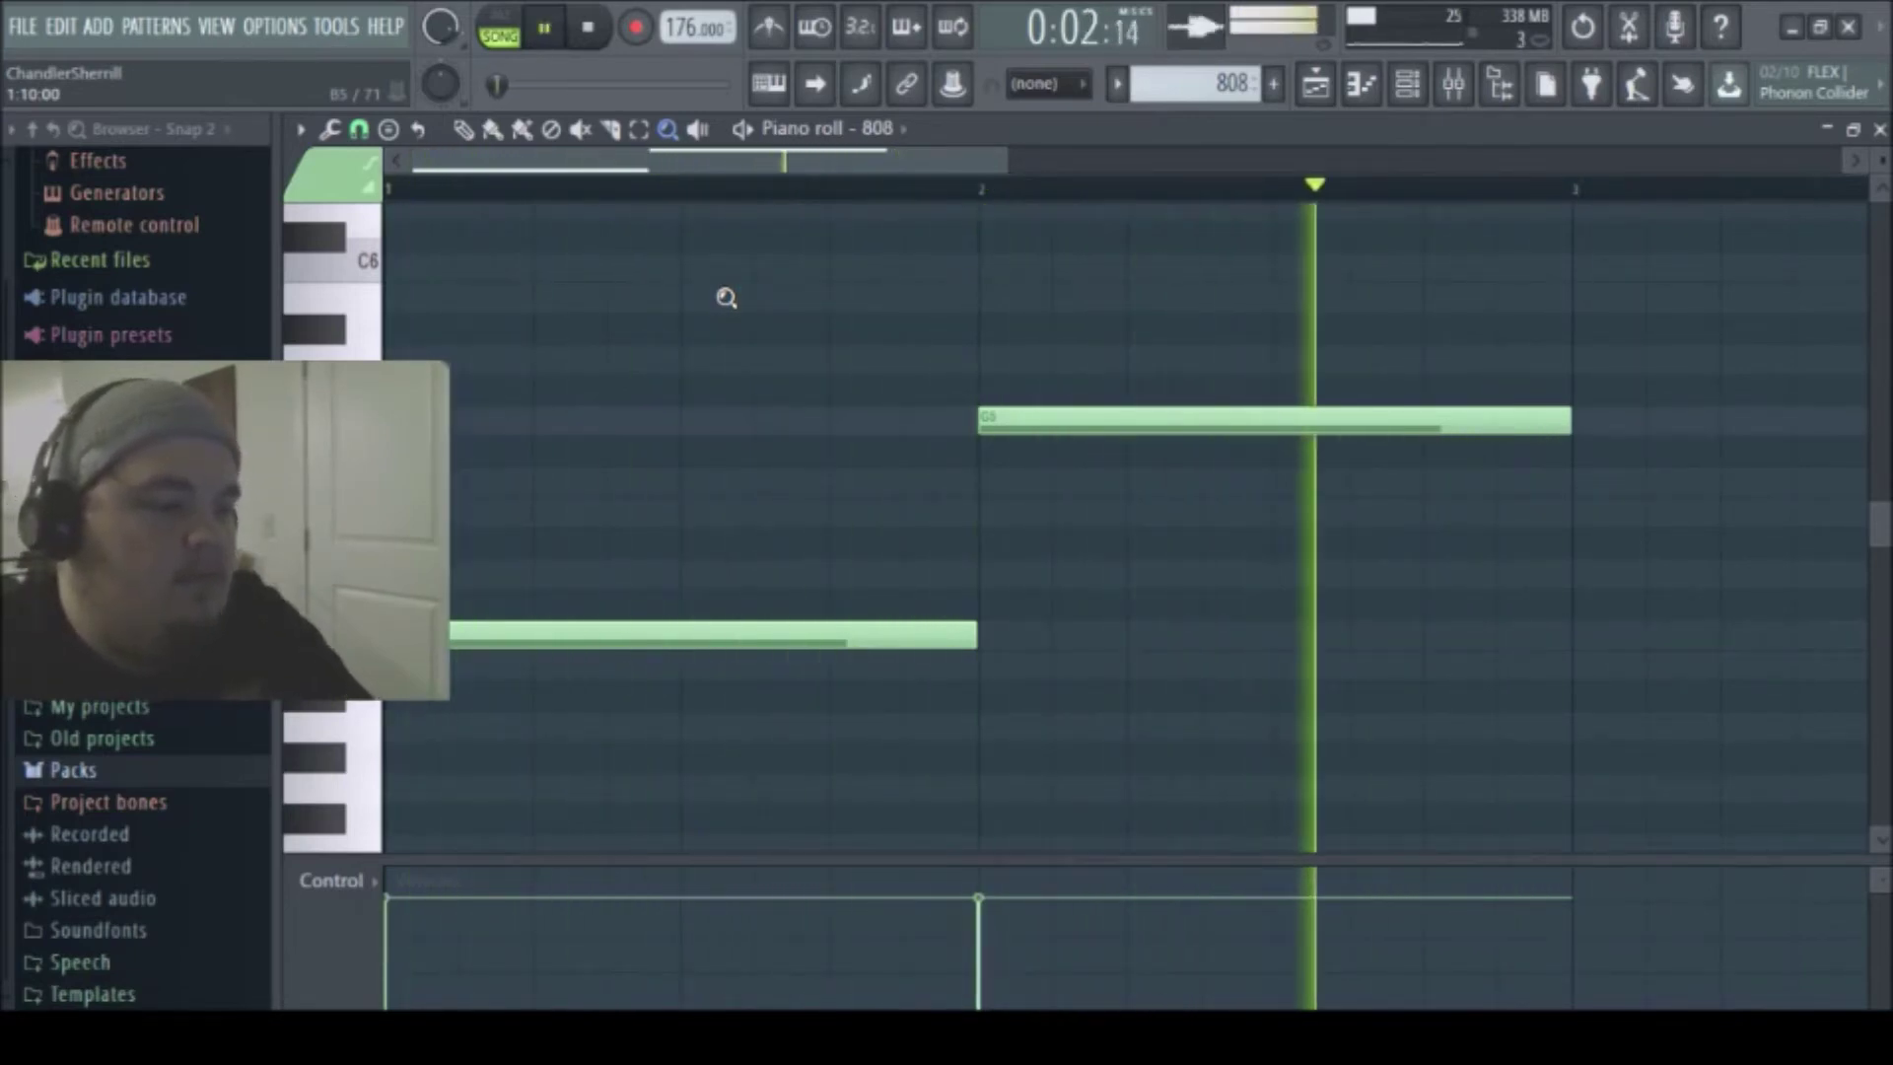
pyautogui.press('space')
pyautogui.click(611, 129)
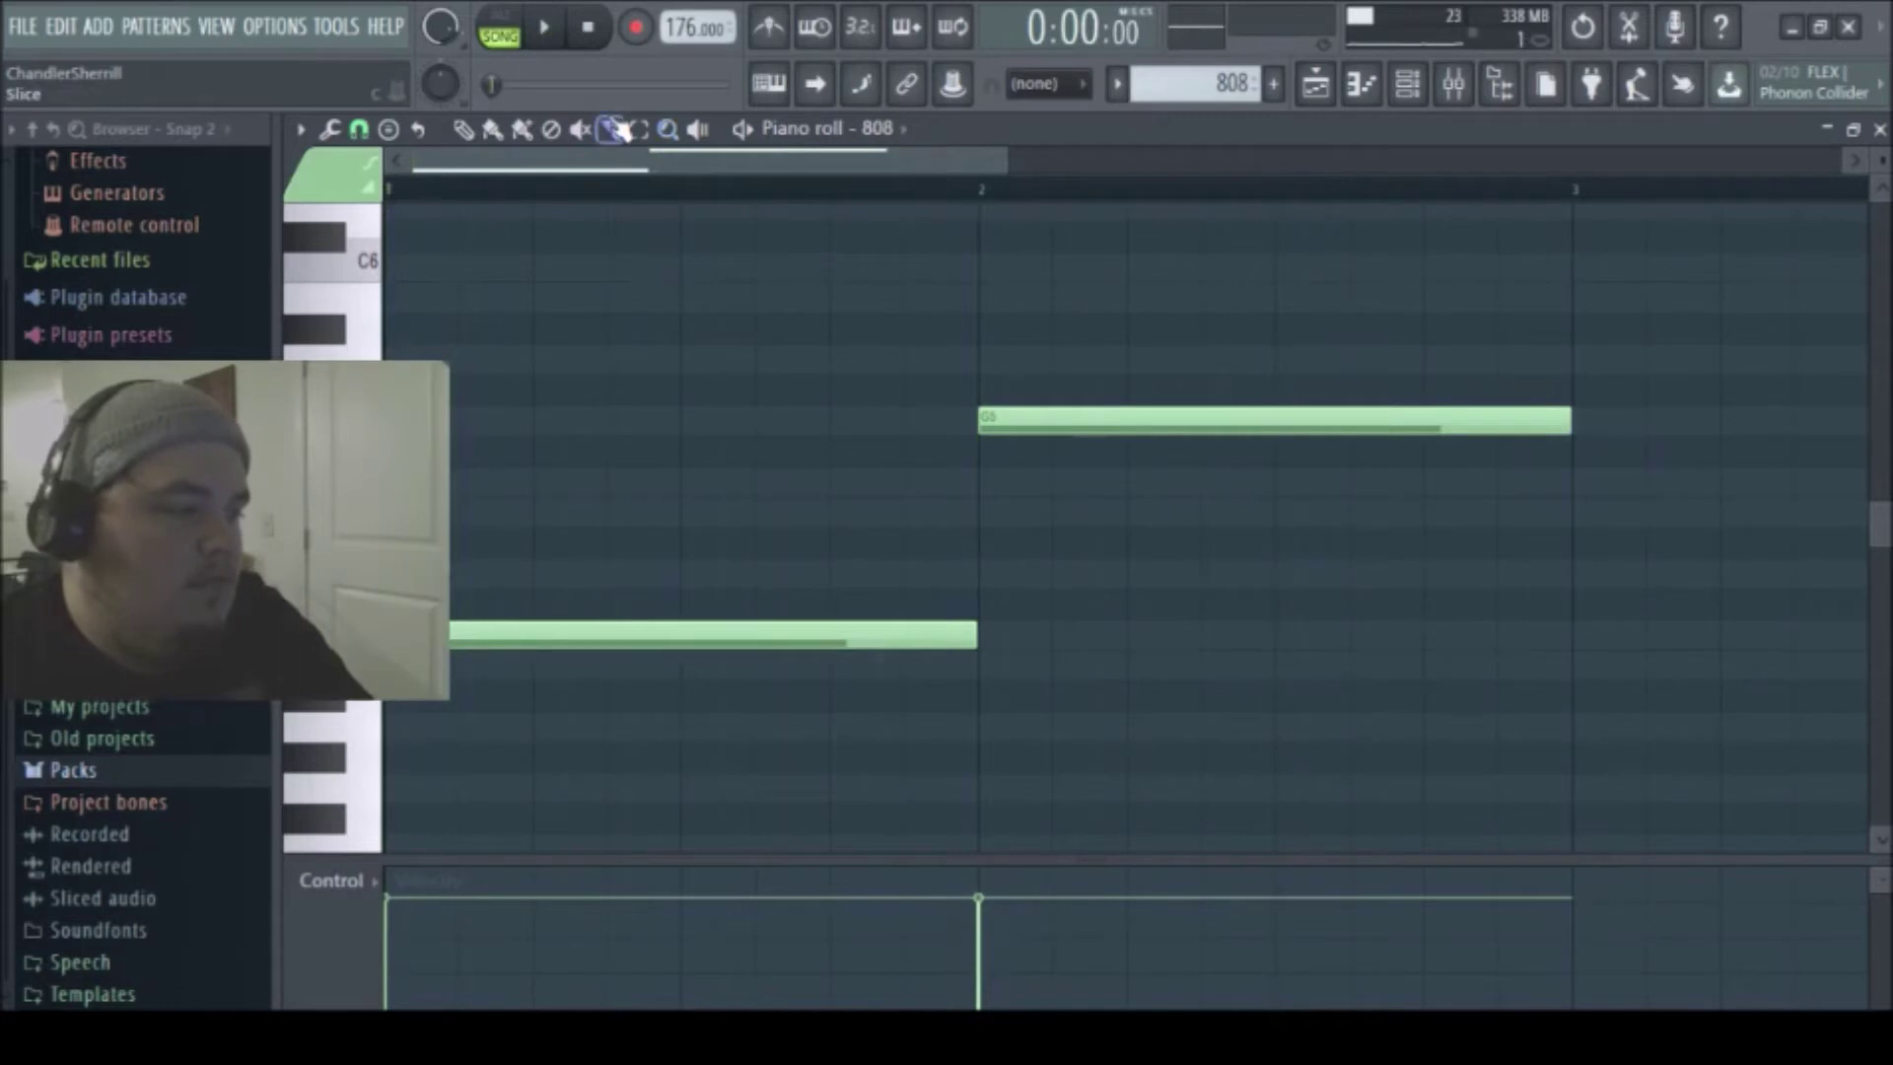
pyautogui.click(1227, 407)
pyautogui.press('space')
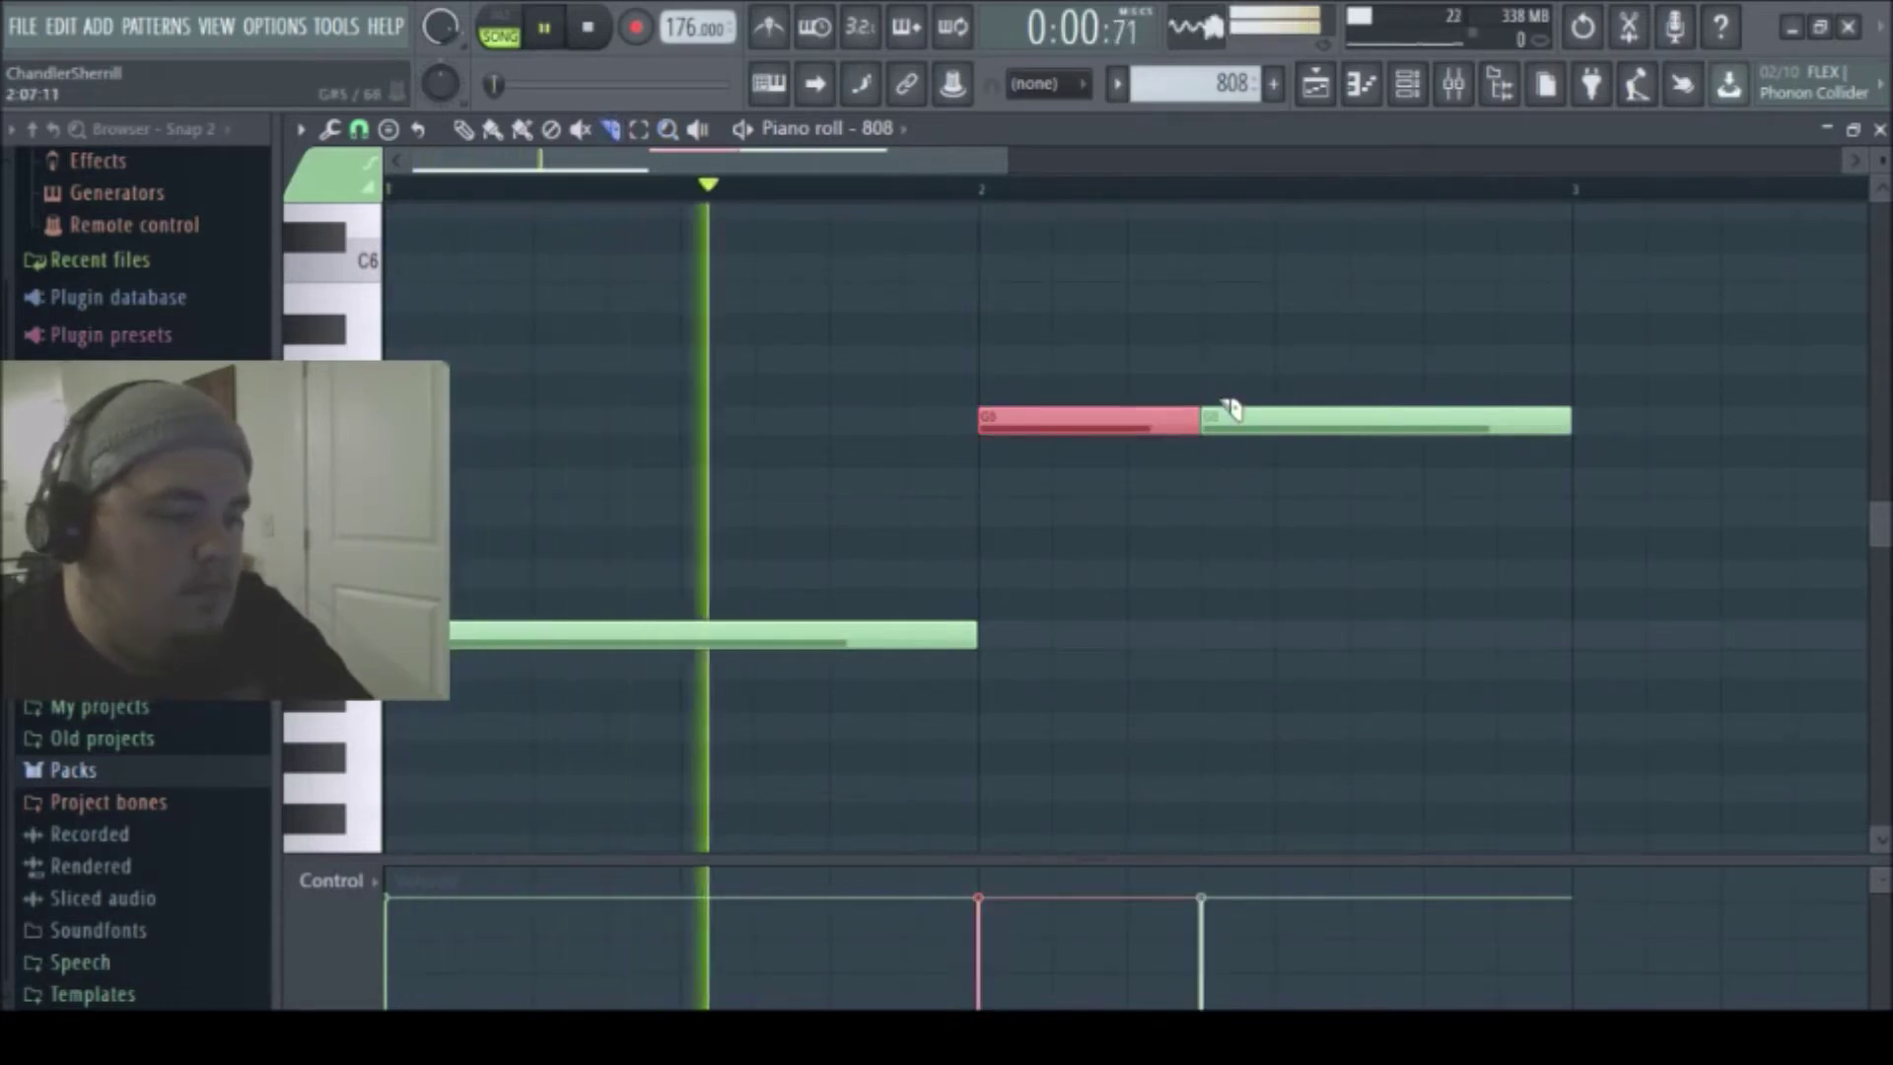
pyautogui.press('space')
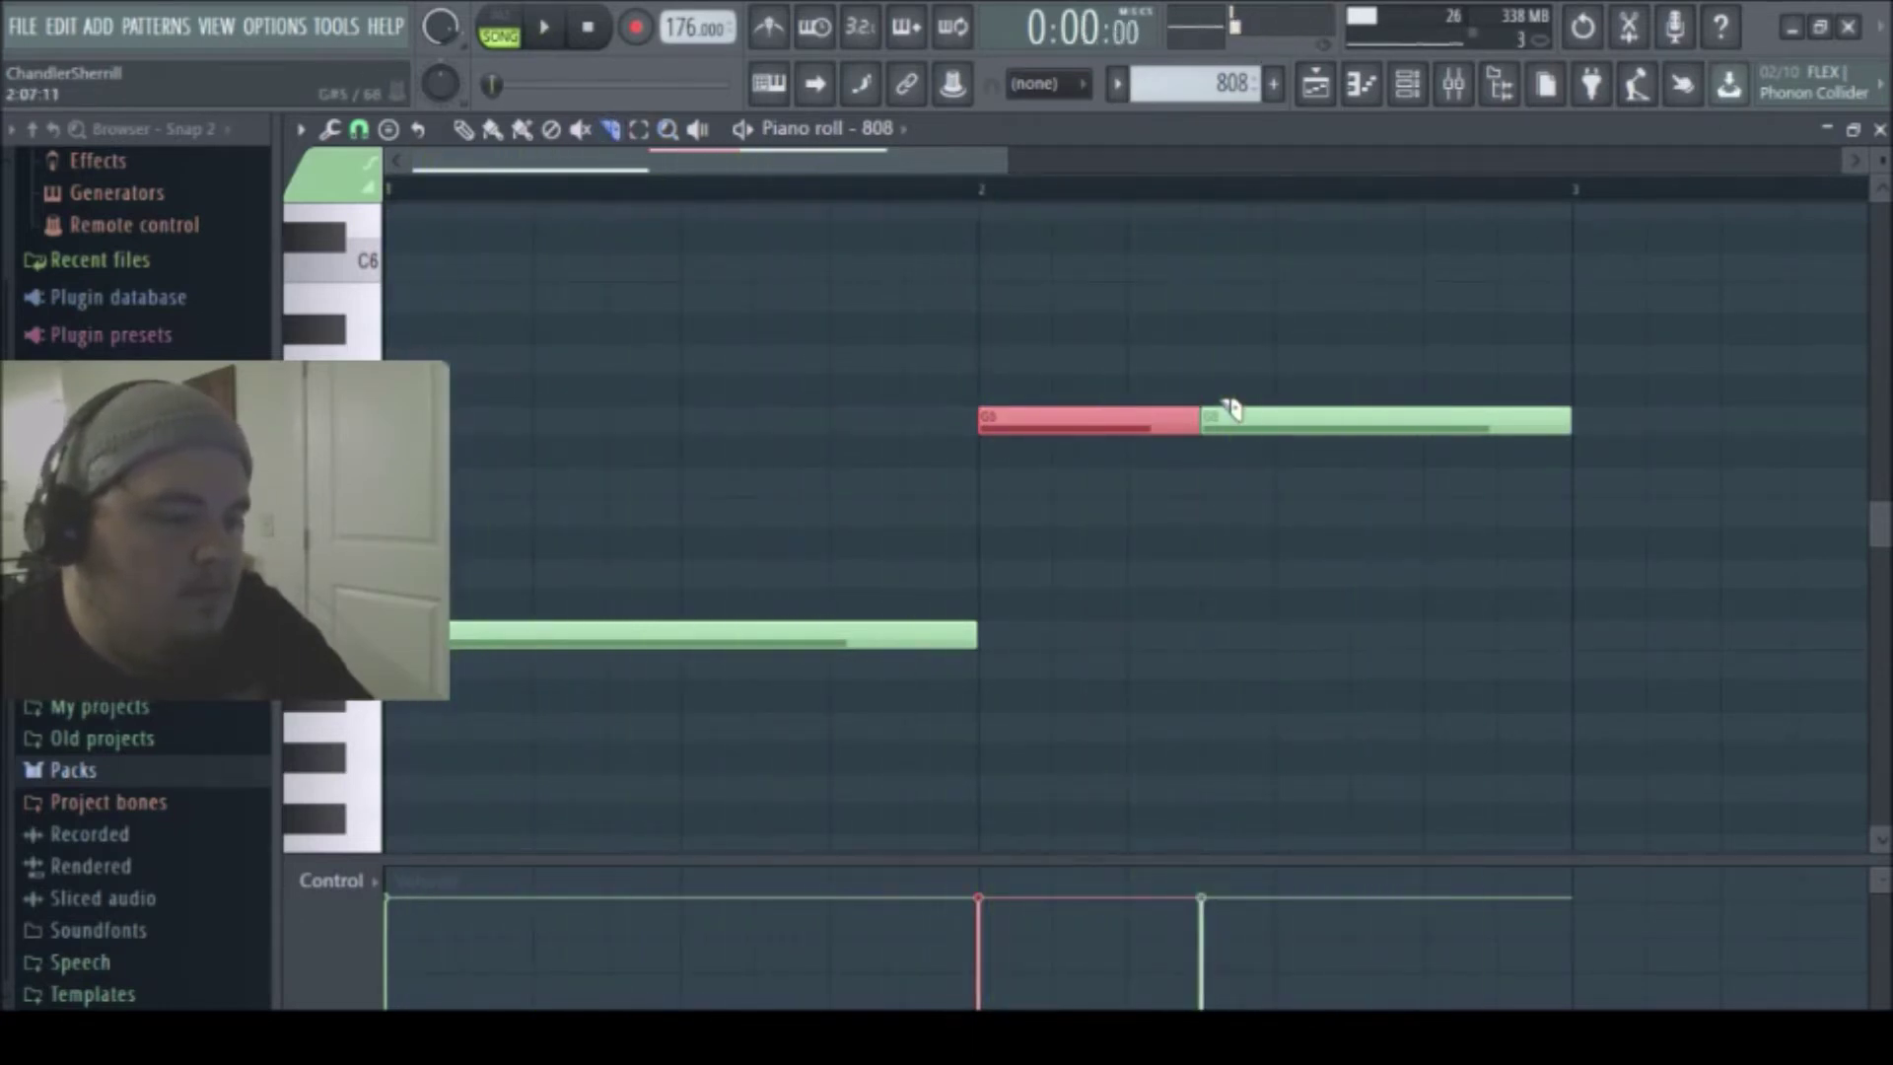
# - Slice the second G5 note at step 13 of bar 2, lower the final piece to E5, and play it back
pyautogui.click(1434, 412)
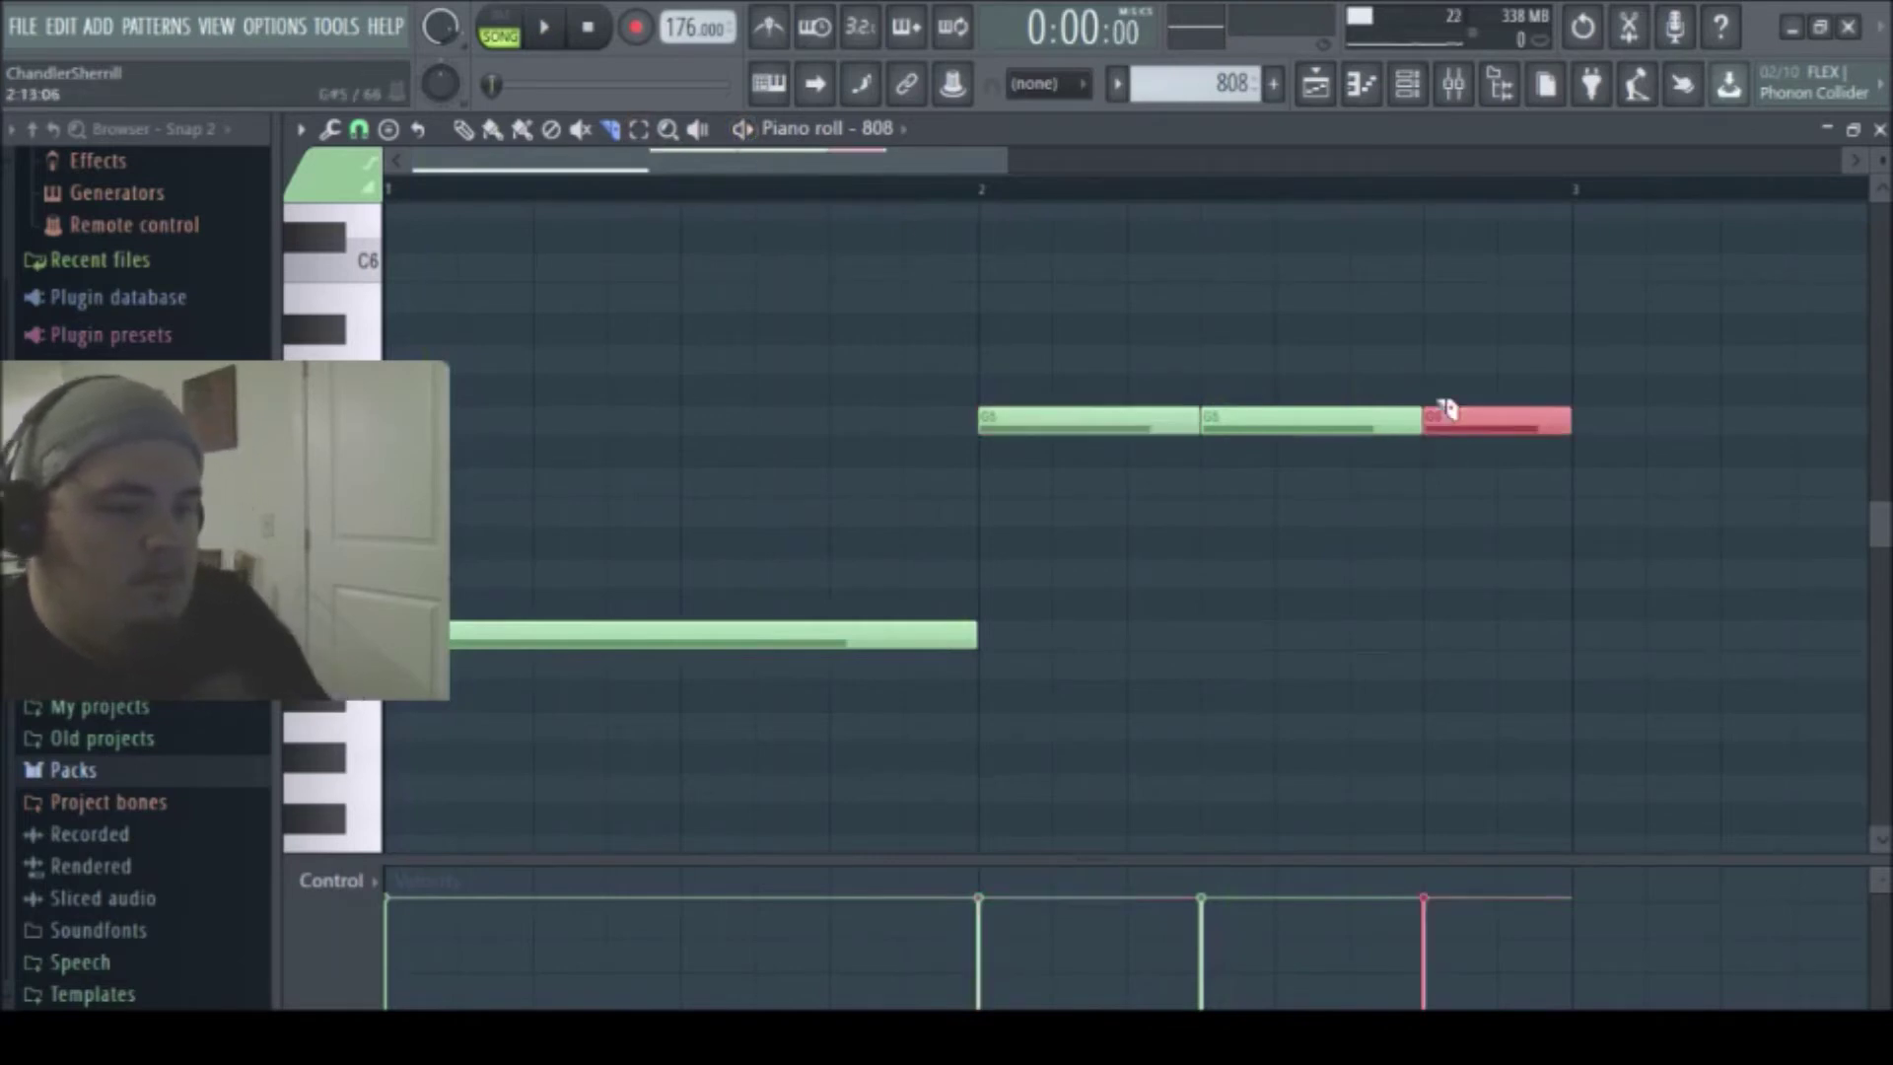
pyautogui.hotkey('shift', 'Down')
pyautogui.hotkey('shift', 'Down')
pyautogui.hotkey('shift', 'Down')
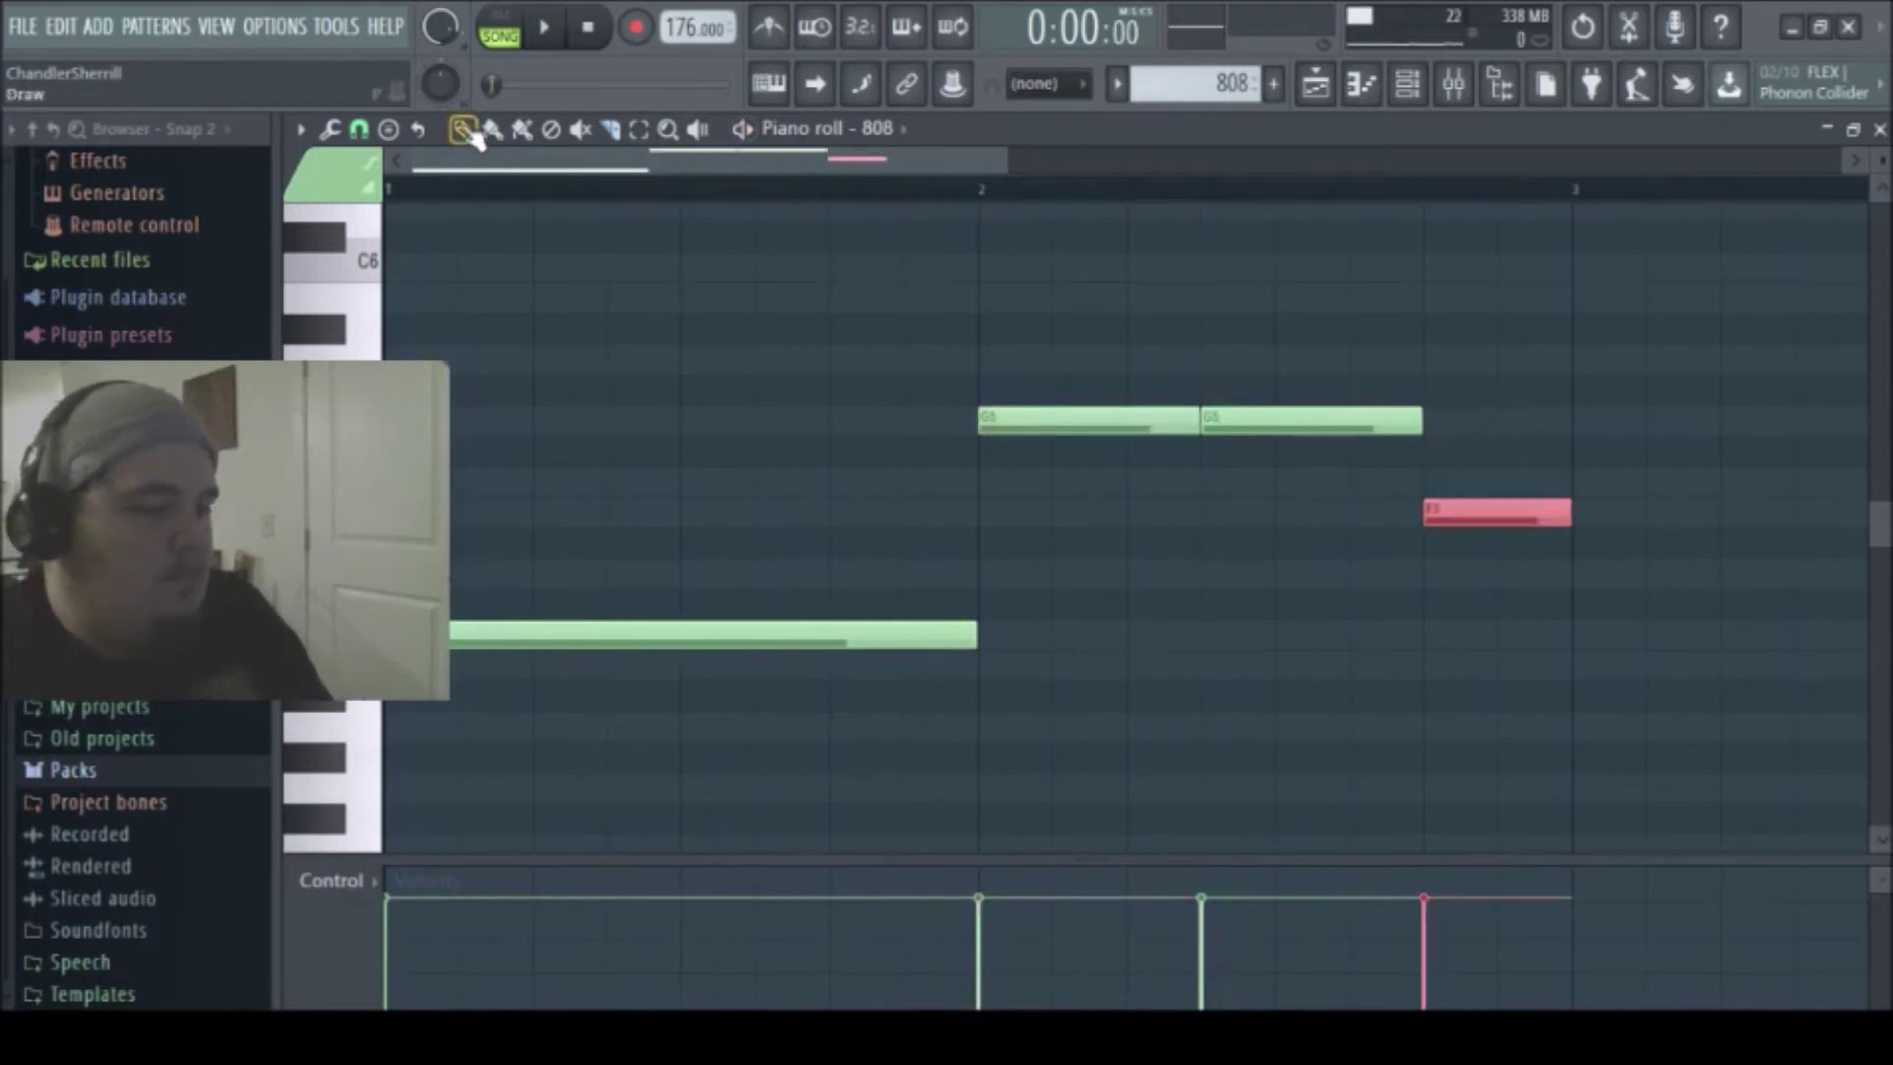
pyautogui.press('space')
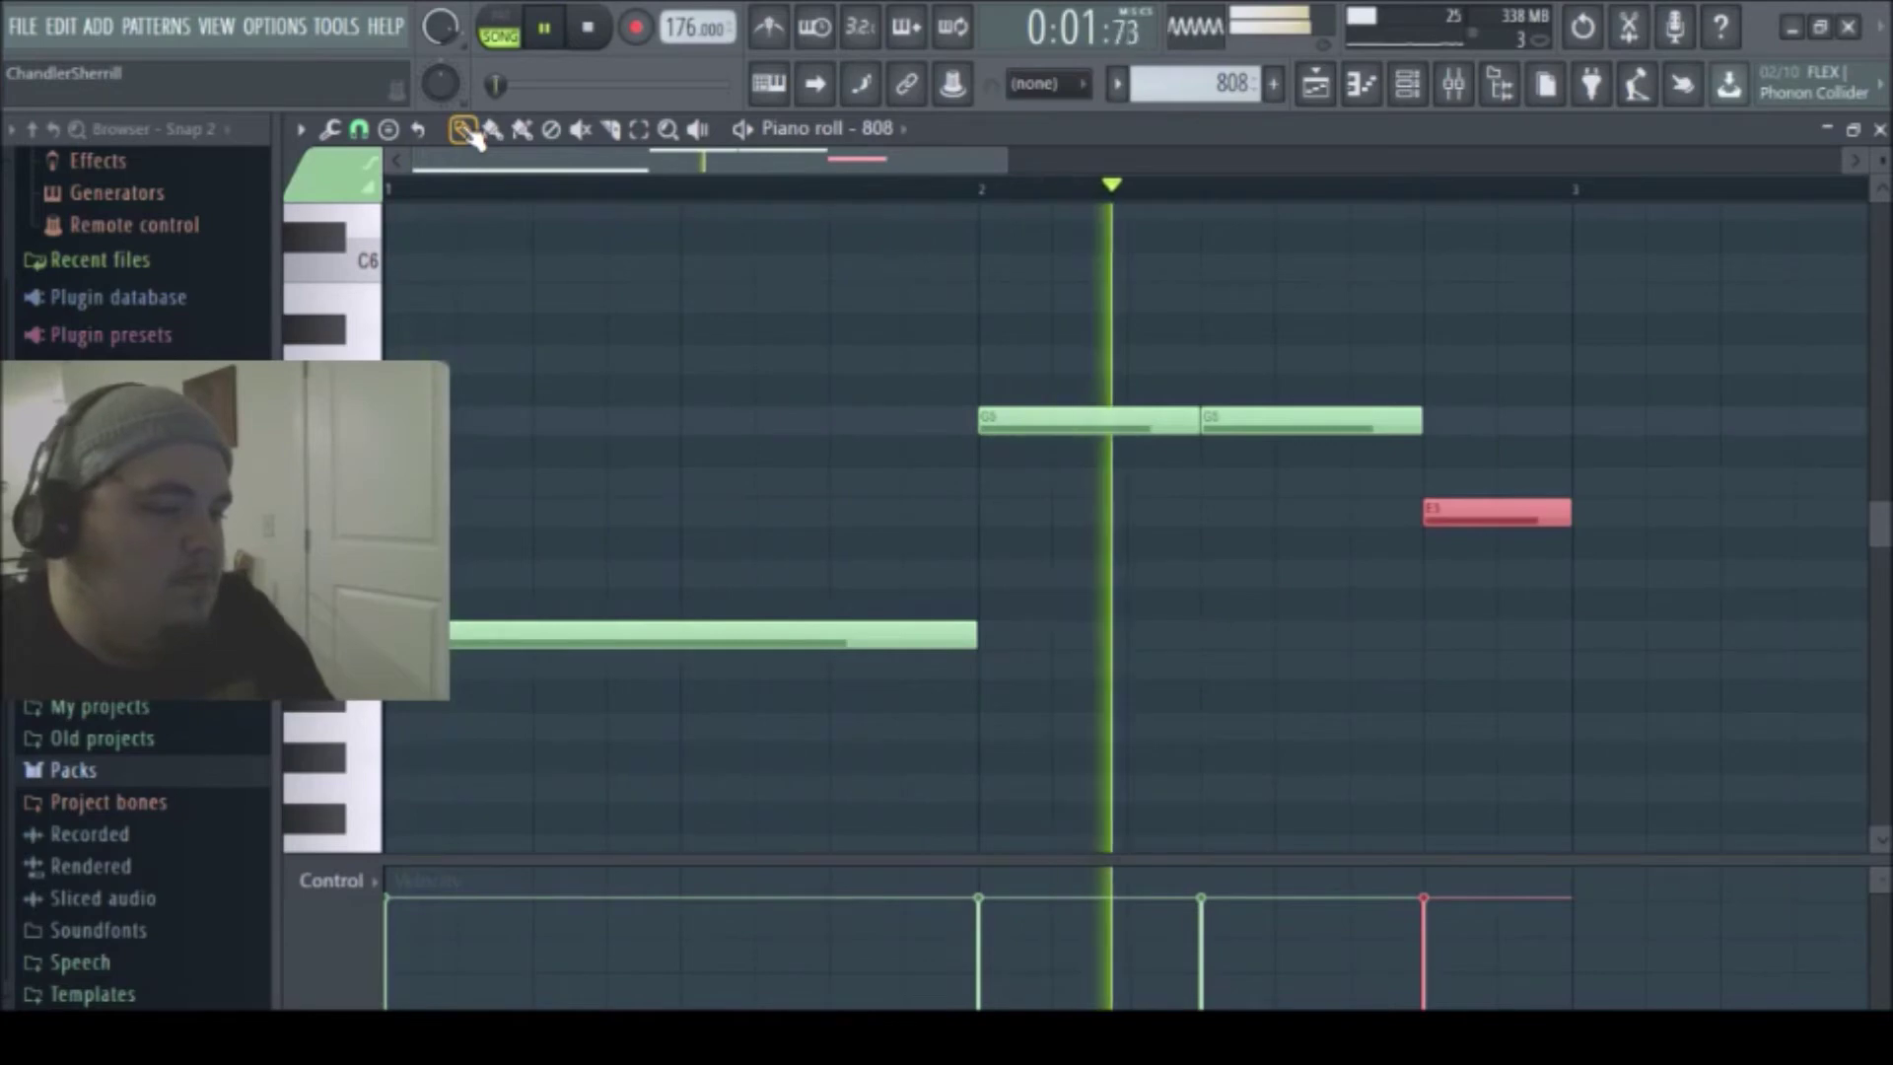
pyautogui.press('space')
# - Duplicate all the 808 notes from bars 1–2 into bars 3–4 and play the result
pyautogui.click(639, 129)
pyautogui.moveTo(1686, 285); pyautogui.dragTo(584, 689)
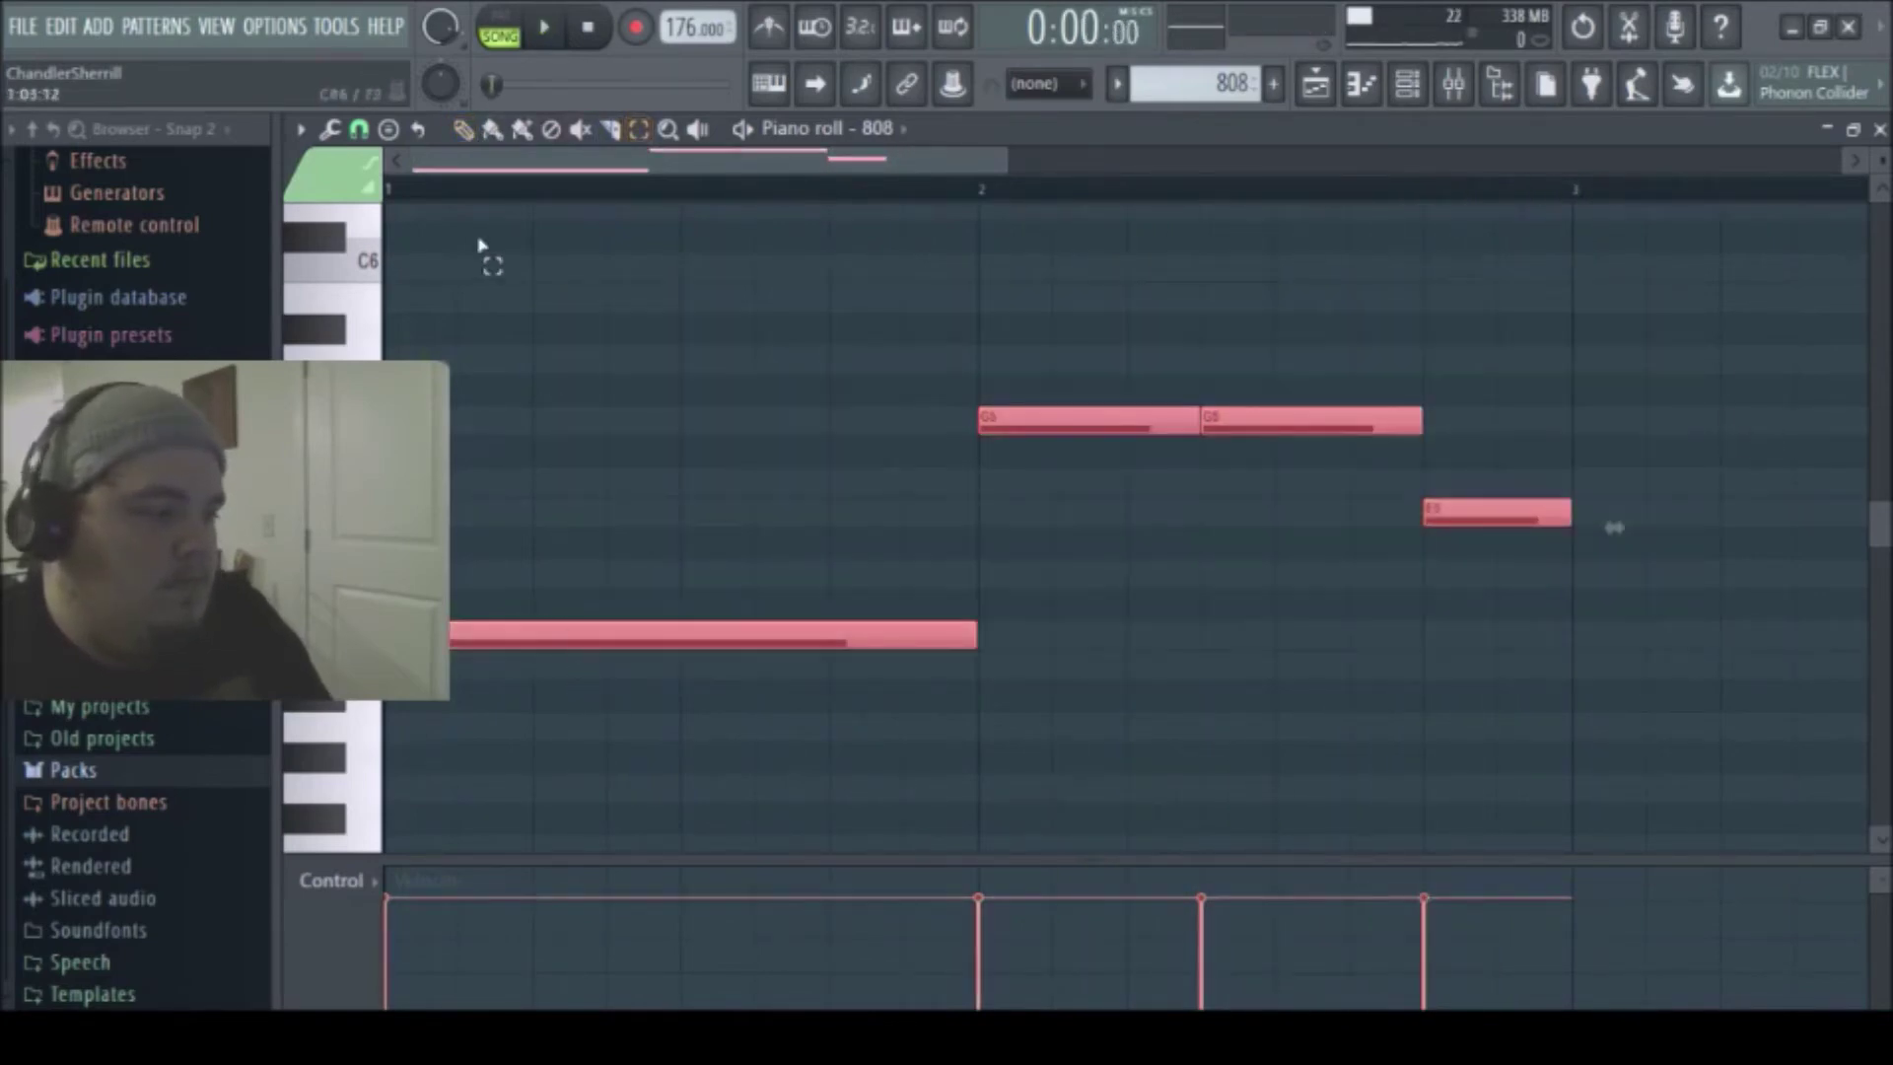
pyautogui.click(464, 132)
pyautogui.moveTo(460, 162); pyautogui.dragTo(933, 128)
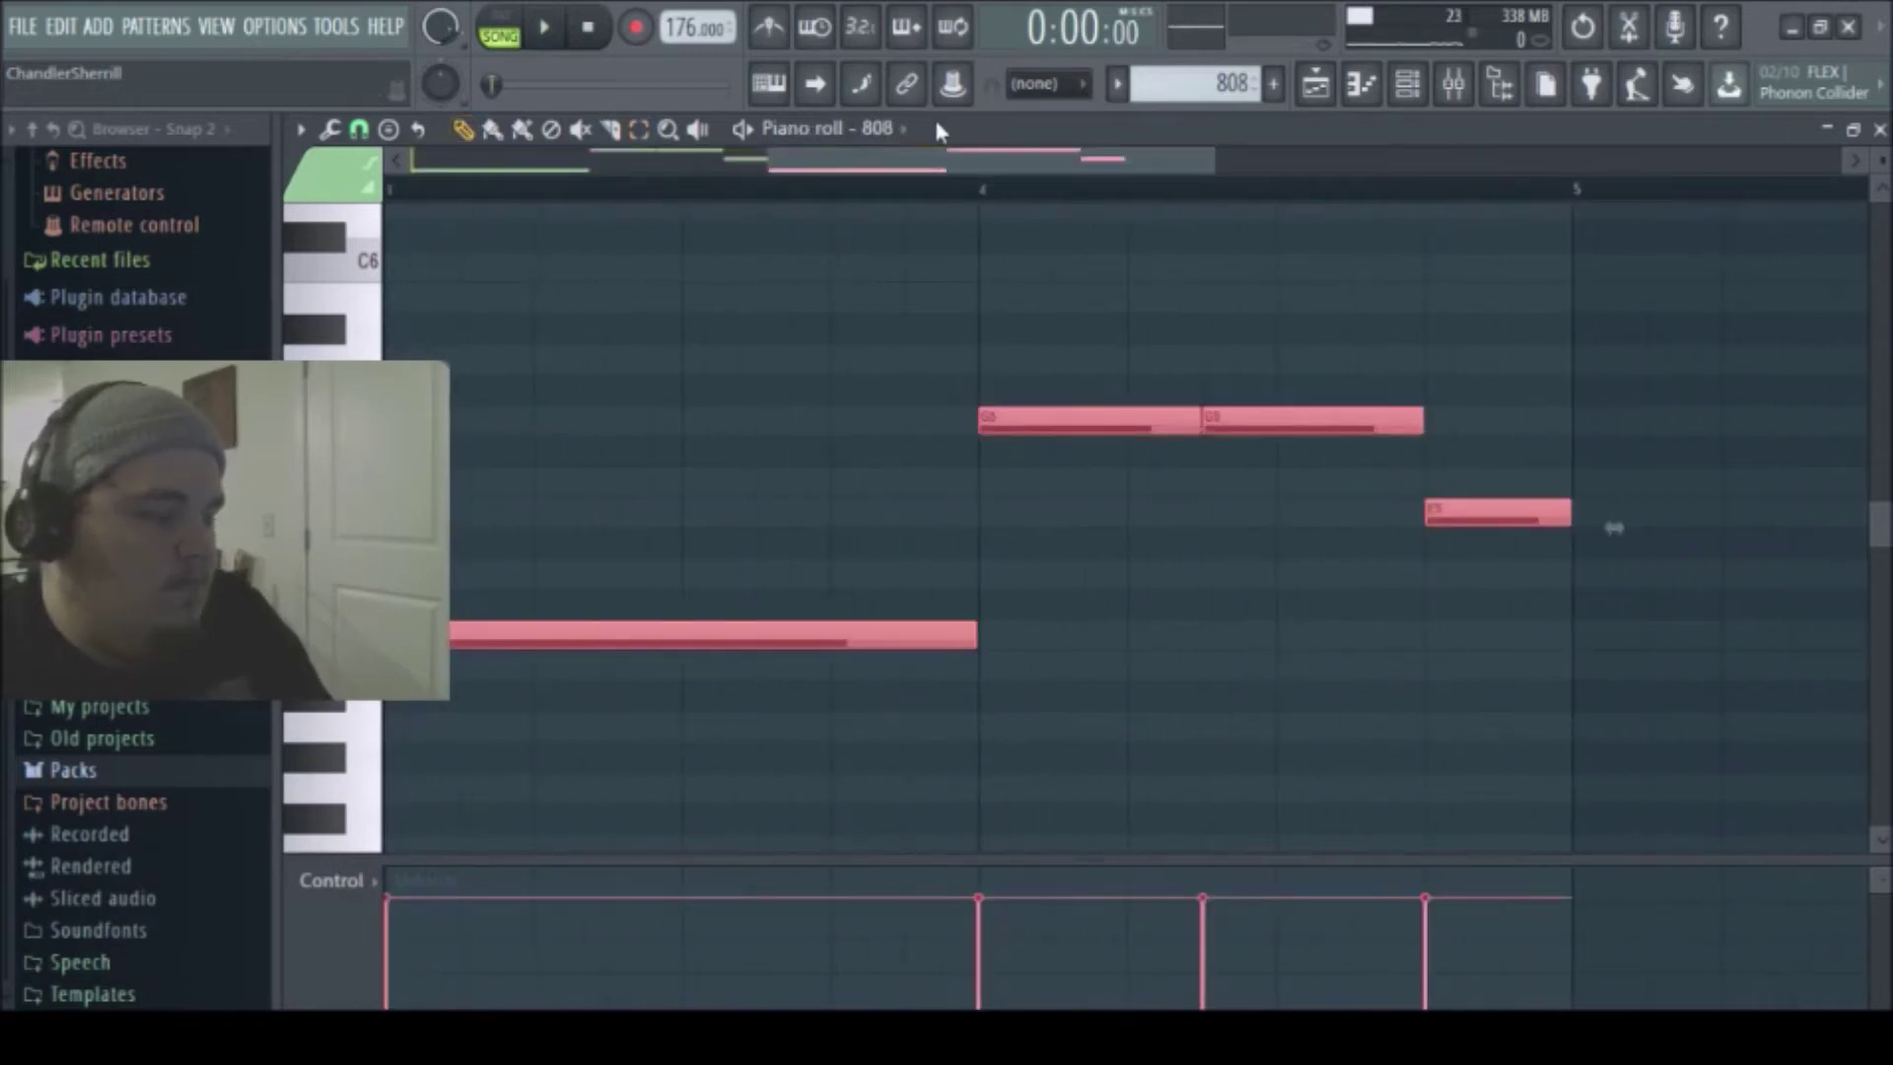
pyautogui.hotkey('ctrl', 'b')
pyautogui.press('space')
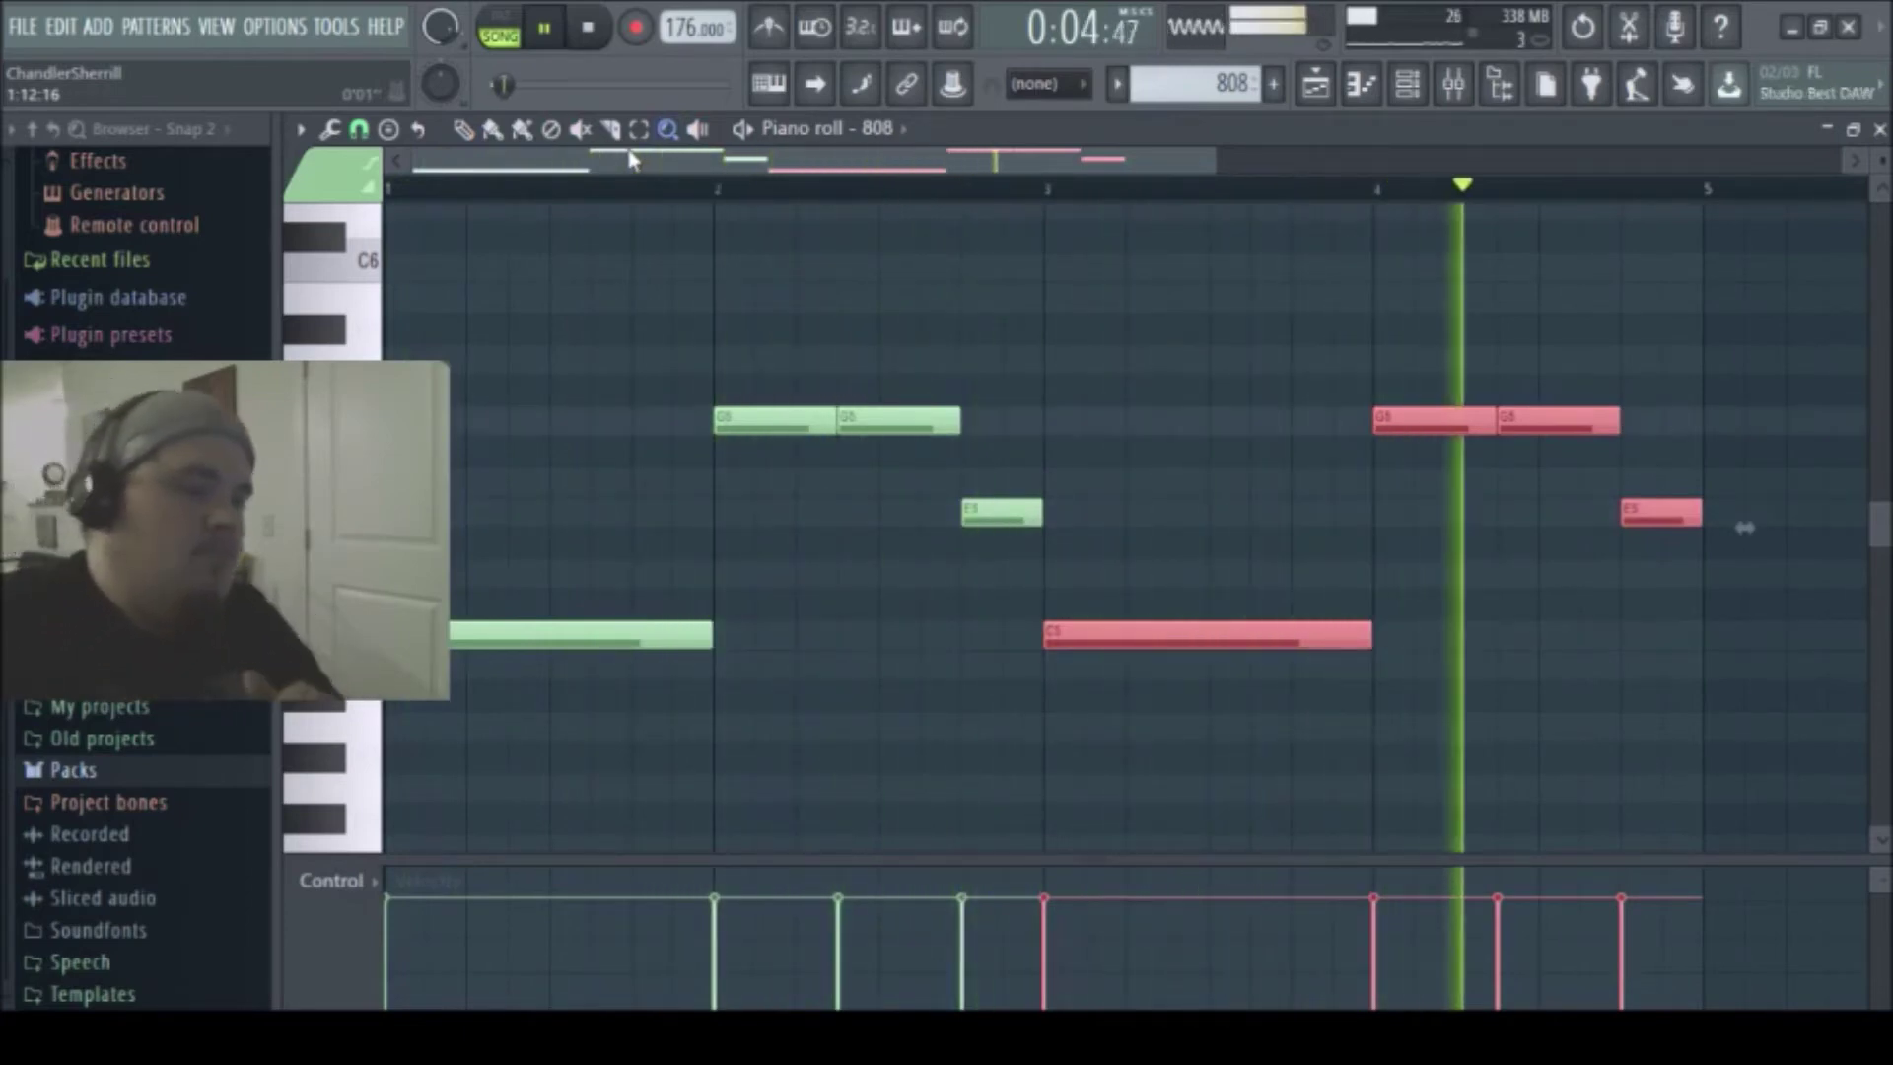
pyautogui.press('space')
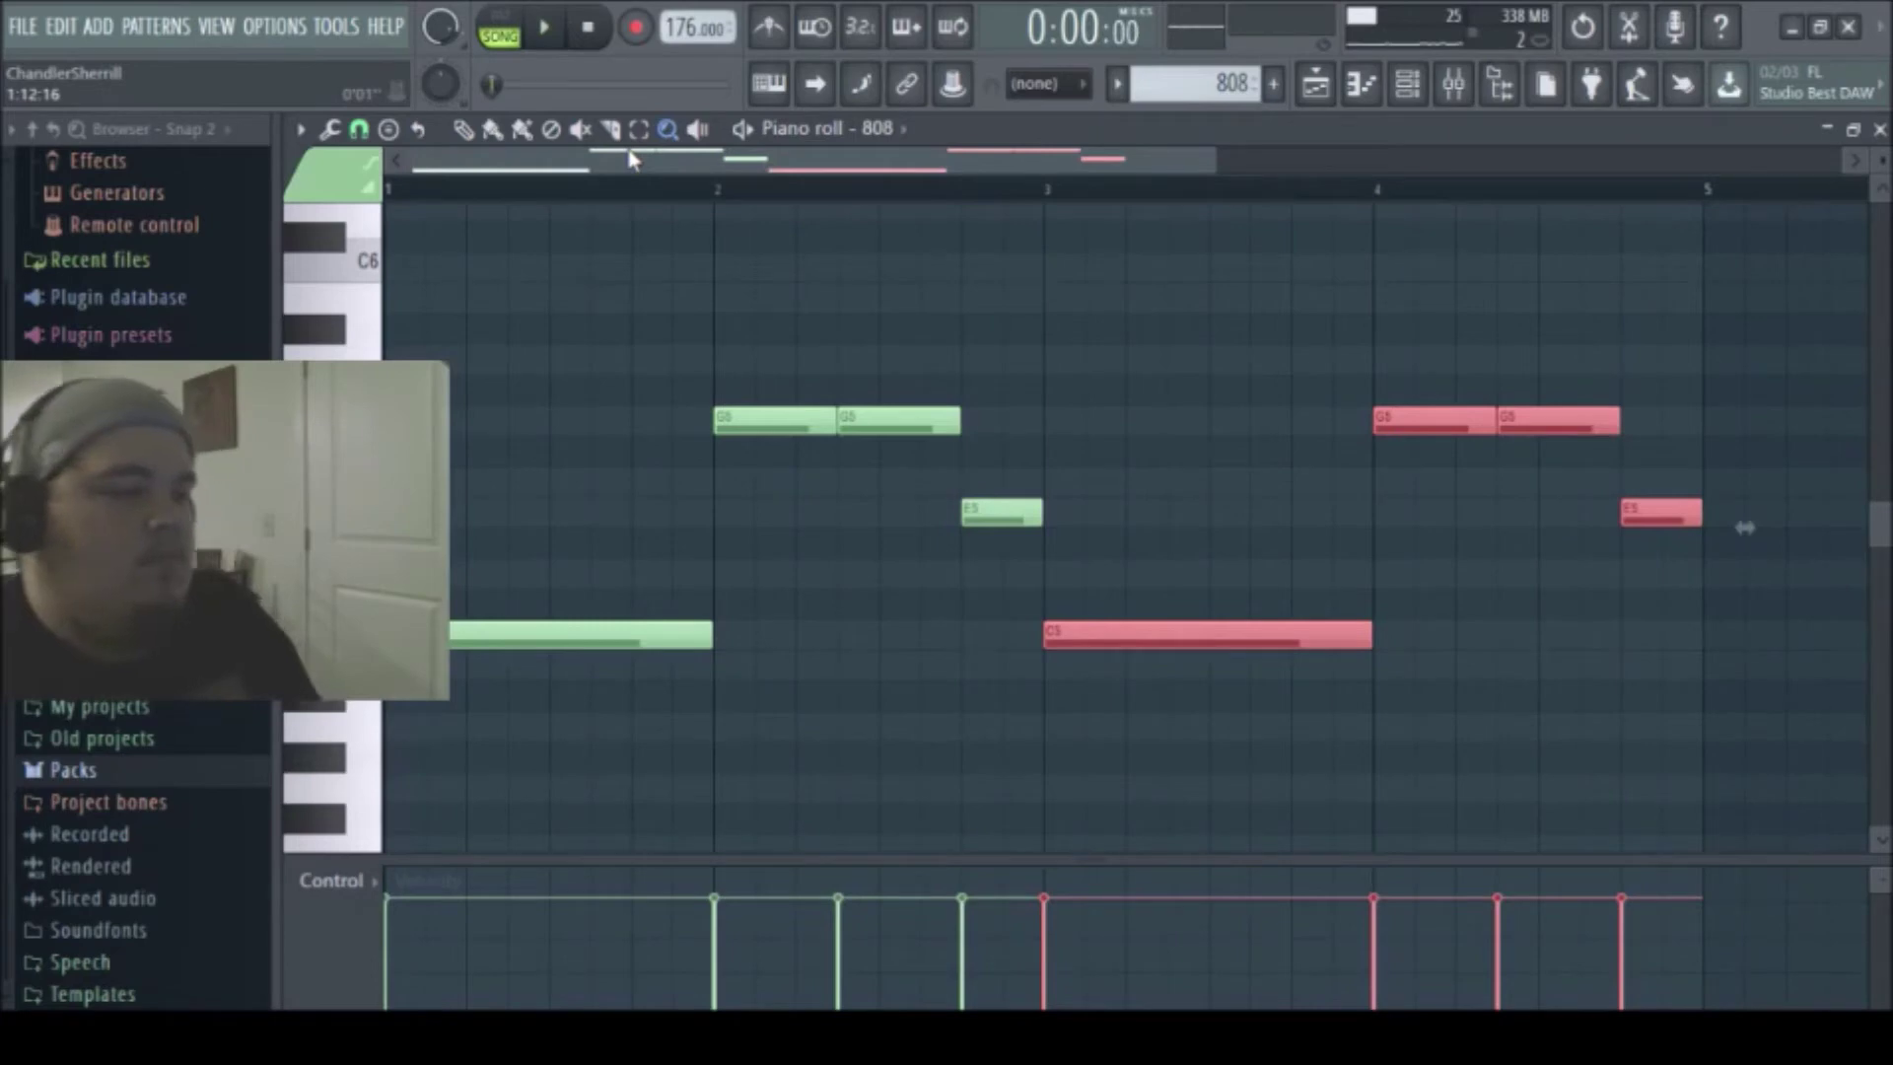
# - Play the 808 line and duplicate all its notes from bars 1–4 into bars 5–8
pyautogui.click(639, 129)
pyautogui.click(1674, 520)
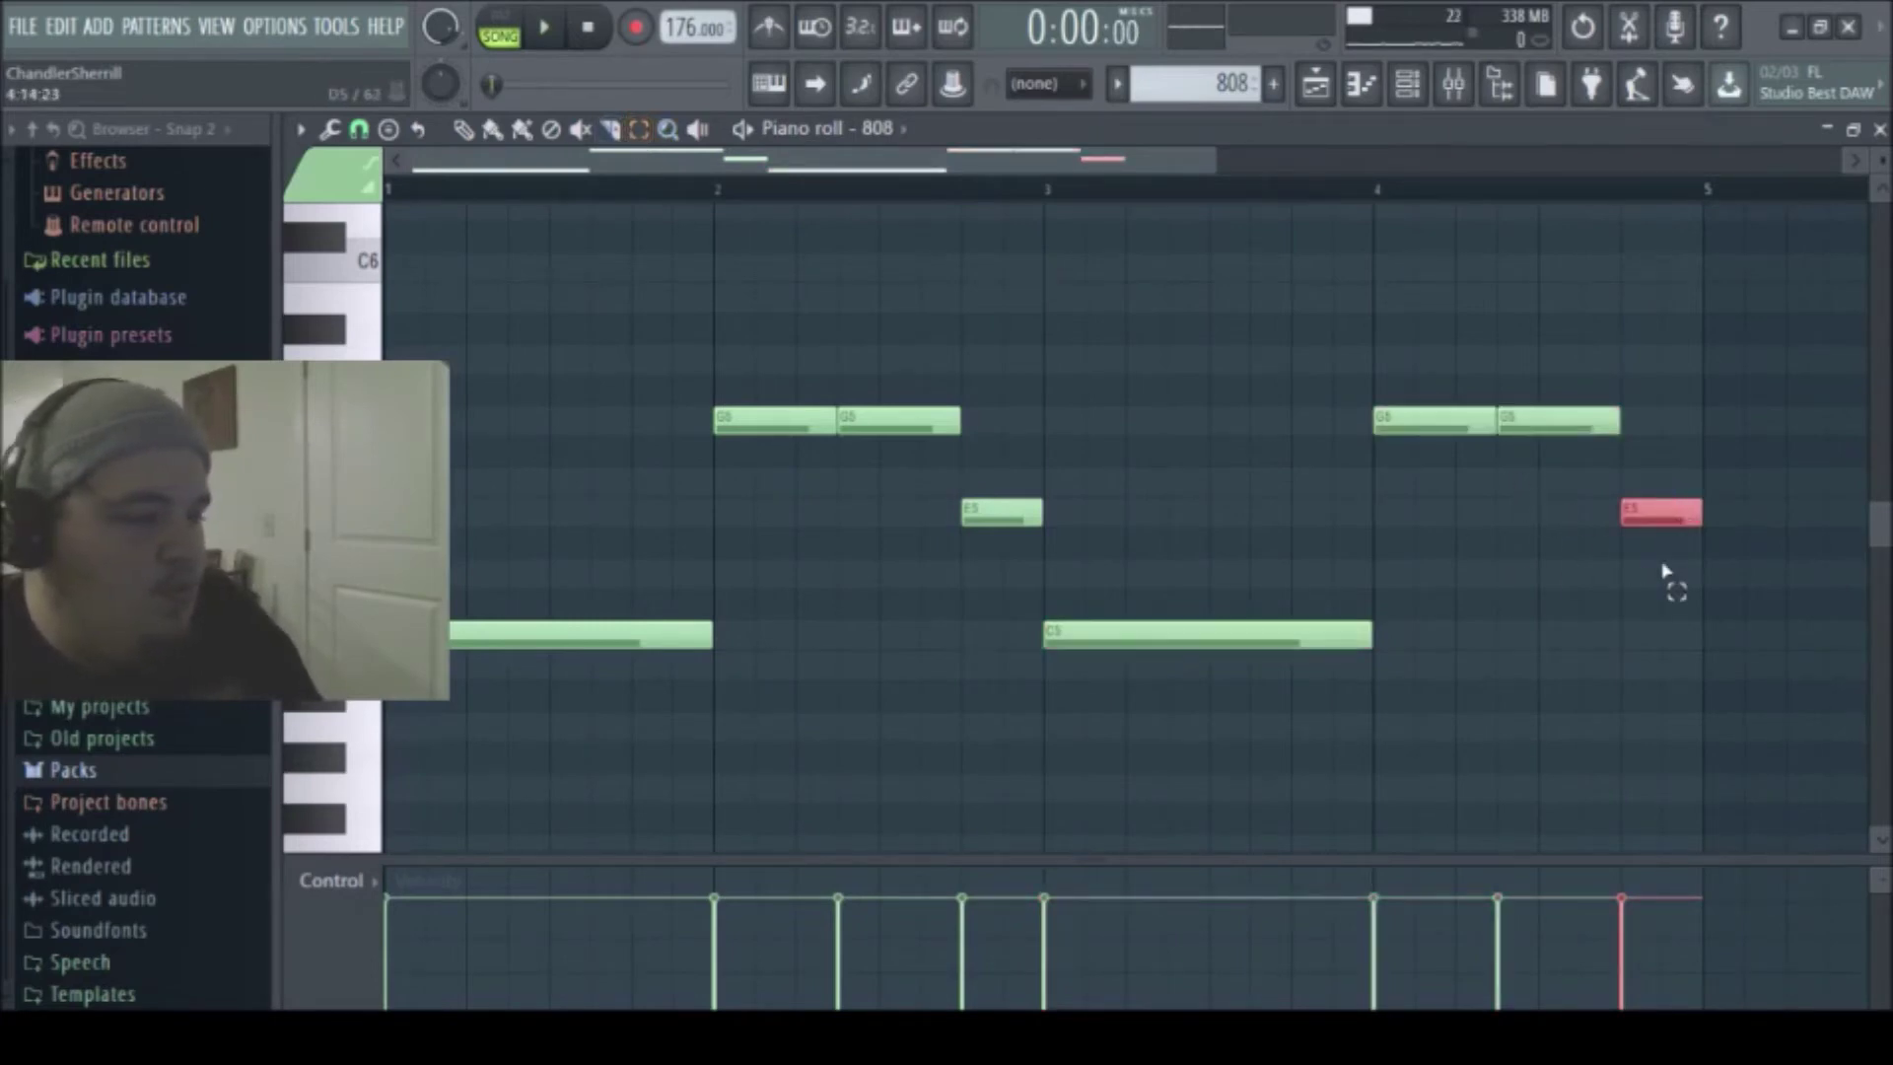
pyautogui.press('space')
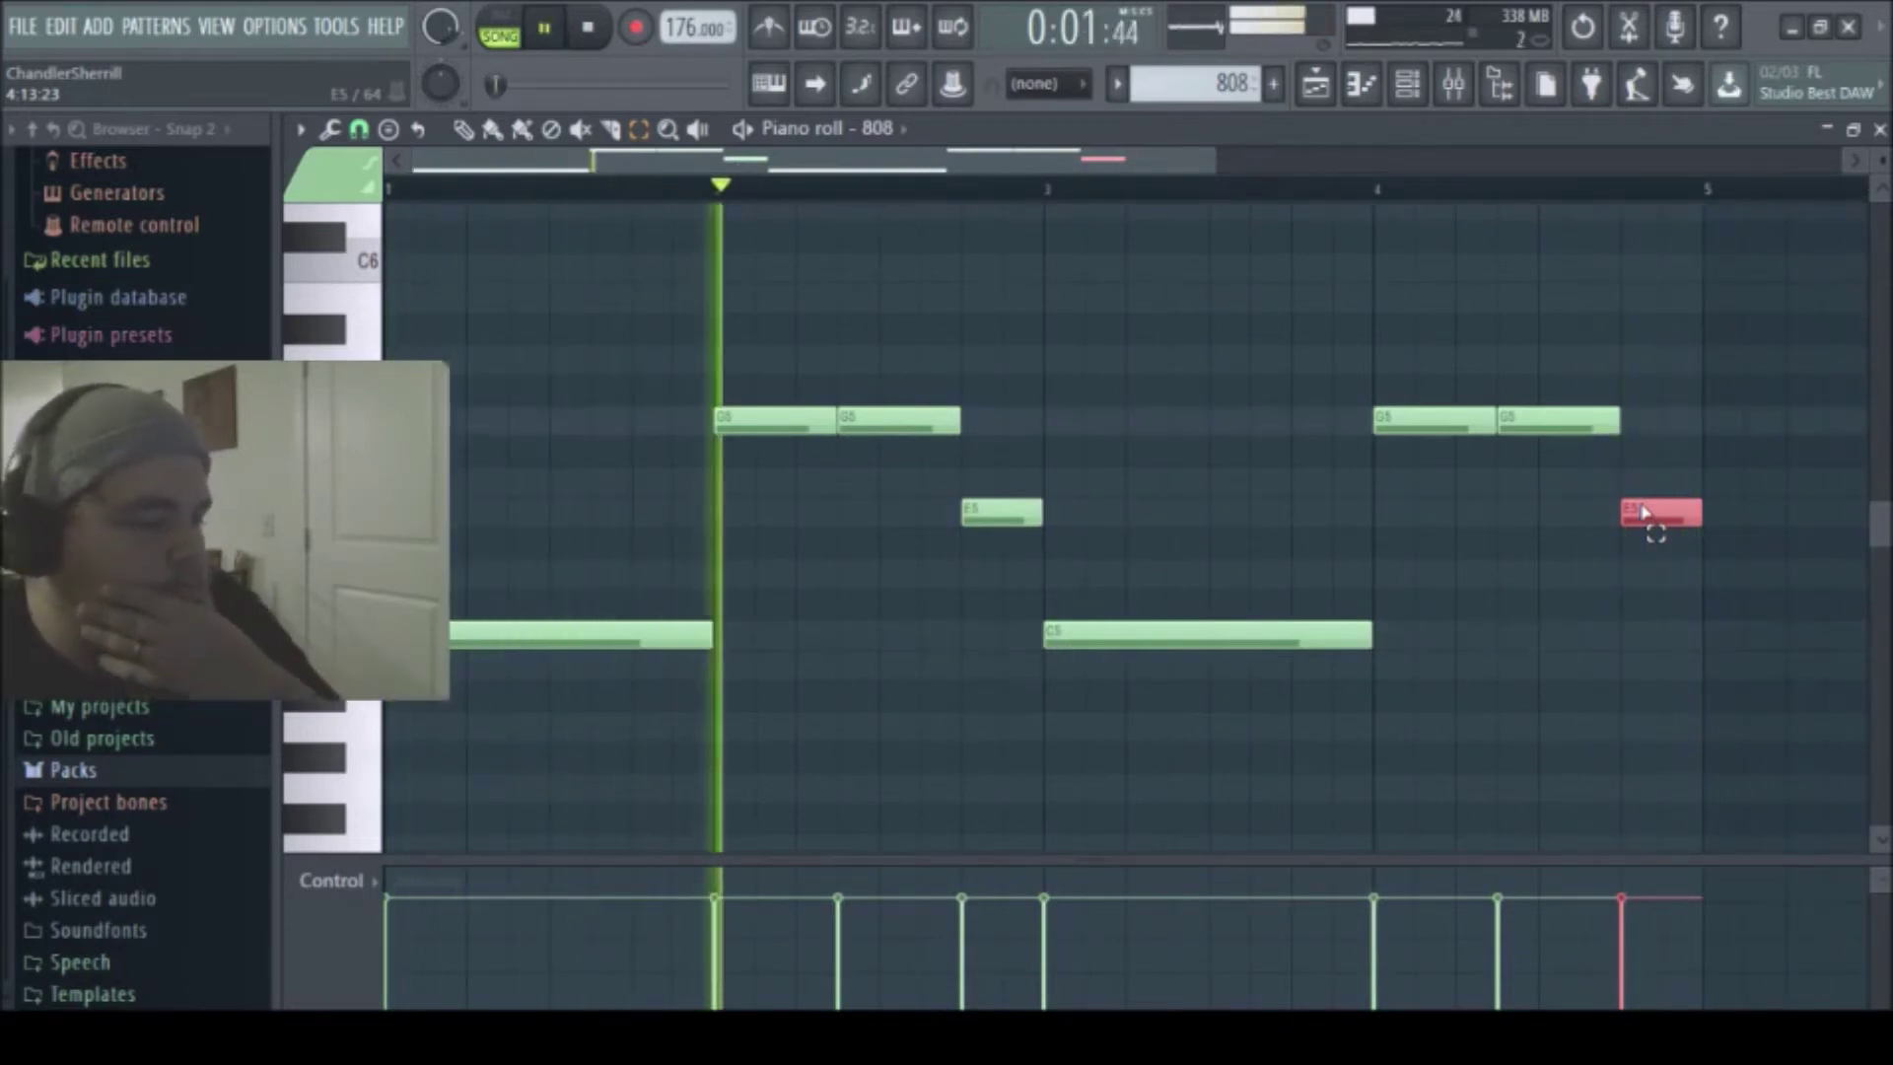
pyautogui.moveTo(1771, 255)
pyautogui.mouseDown()
pyautogui.moveTo(596, 613)
pyautogui.moveTo(233, 802)
pyautogui.mouseUp()
pyautogui.moveTo(463, 161); pyautogui.dragTo(1168, 161)
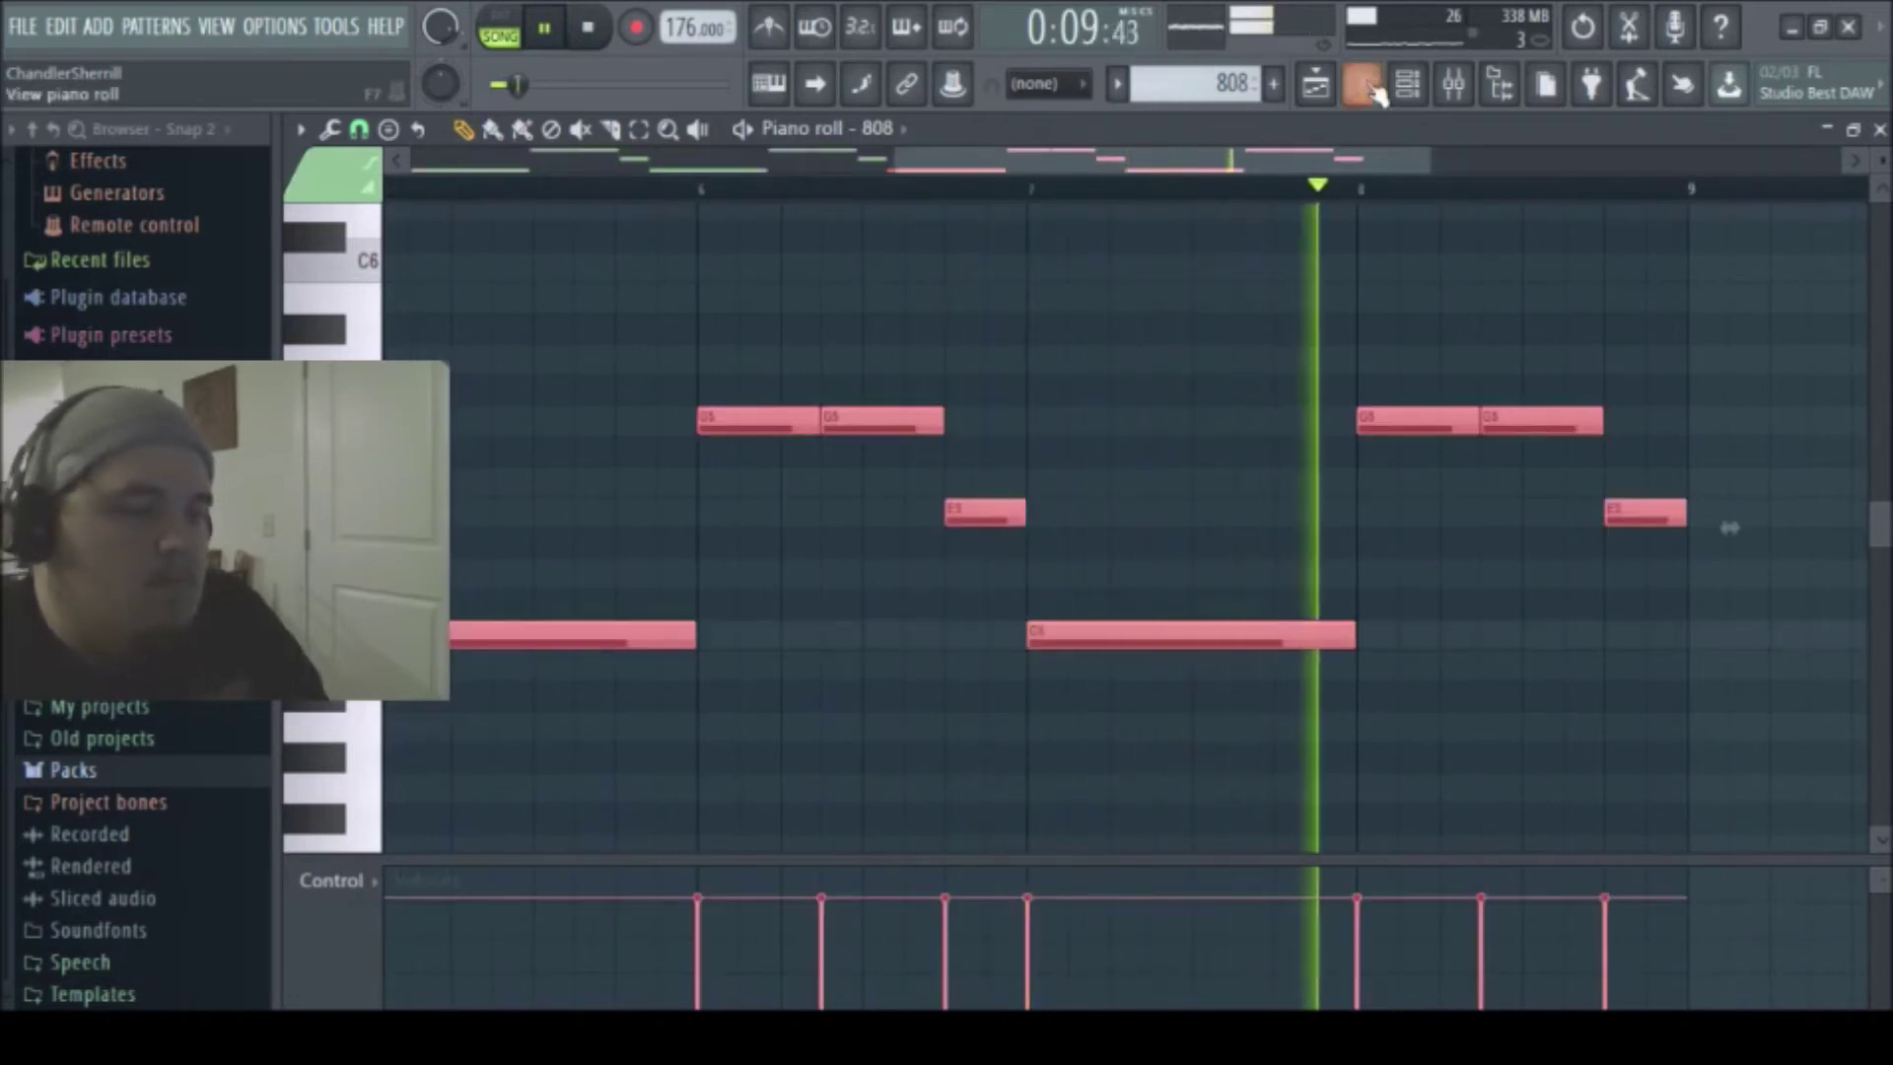
# - Raise only the final 808 note of bar 8 to C6 and play the arrangement in the playlist
pyautogui.click(639, 129)
pyautogui.press('space')
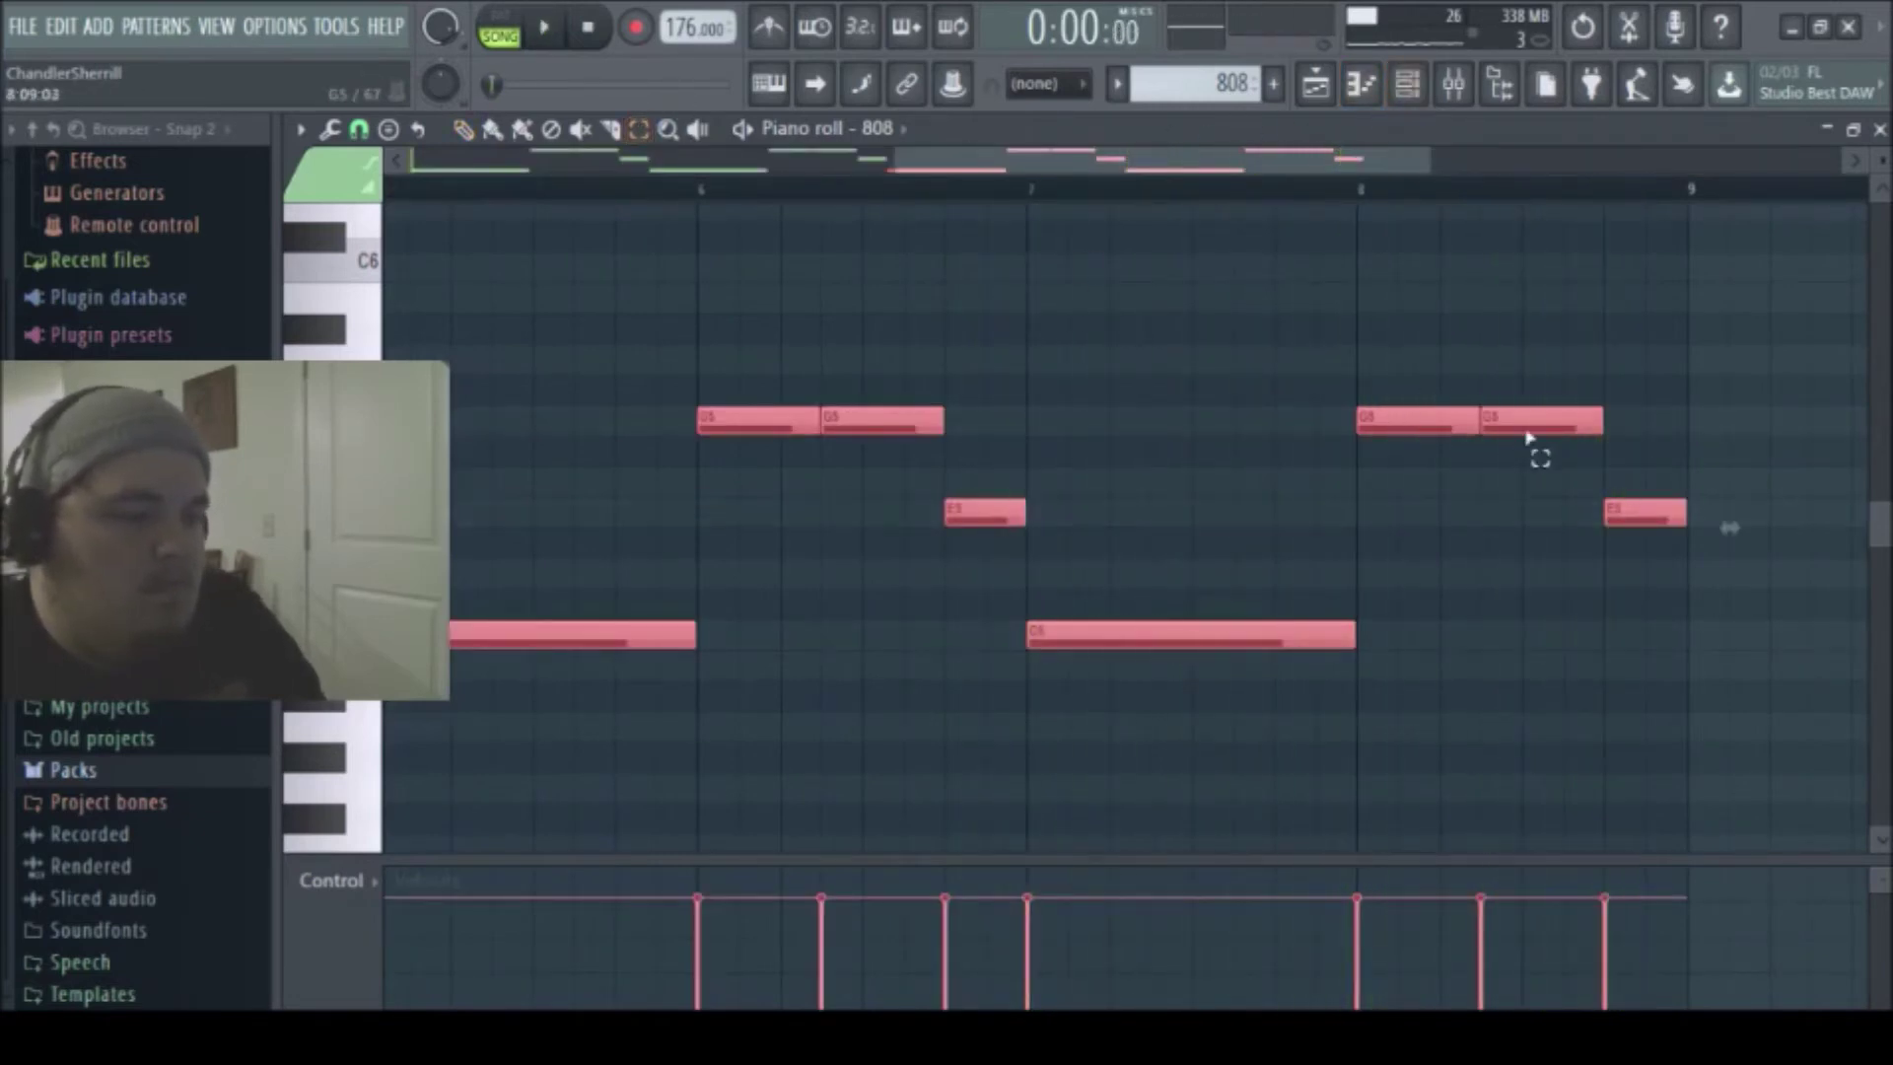
pyautogui.moveTo(1590, 475); pyautogui.dragTo(1660, 615)
pyautogui.press('Up')
pyautogui.press('Up')
pyautogui.press('Up')
pyautogui.press('Up')
pyautogui.press('Up')
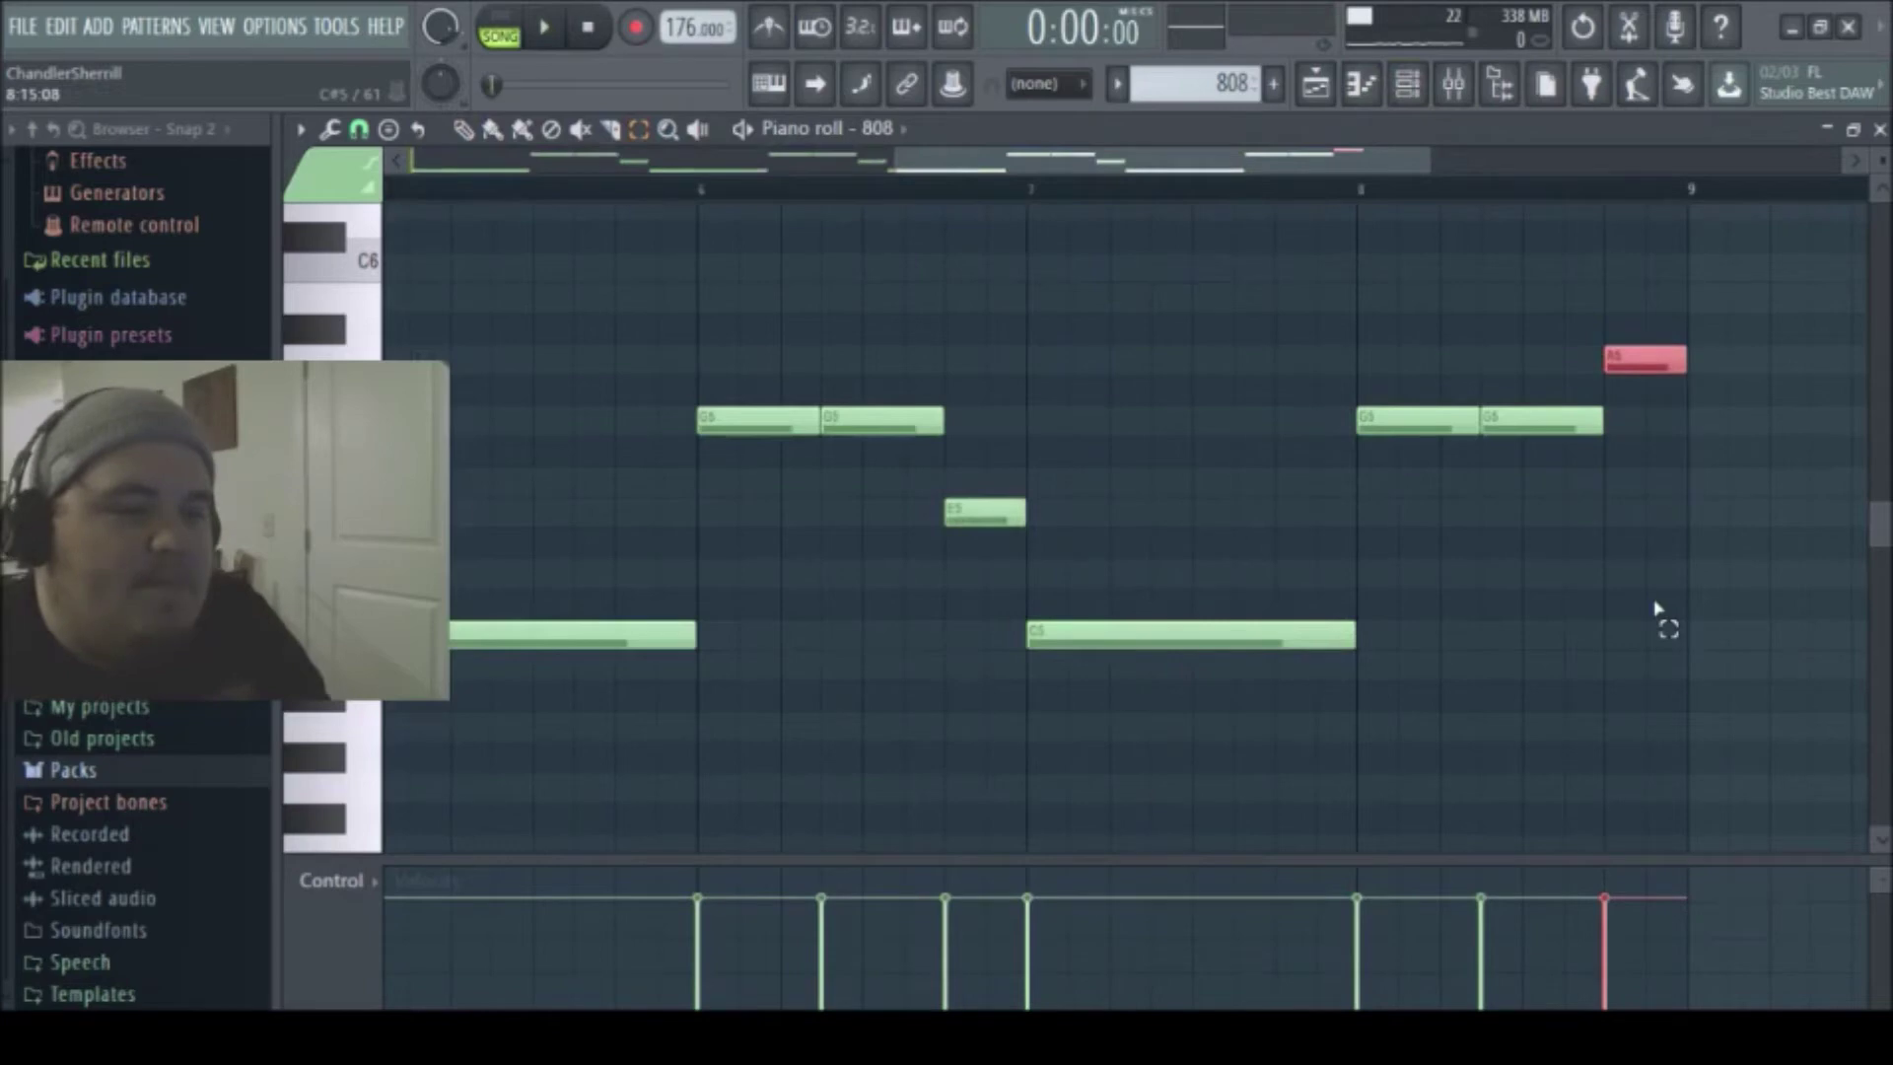
pyautogui.press('Up')
pyautogui.press('Up')
pyautogui.press('Up')
pyautogui.press('space')
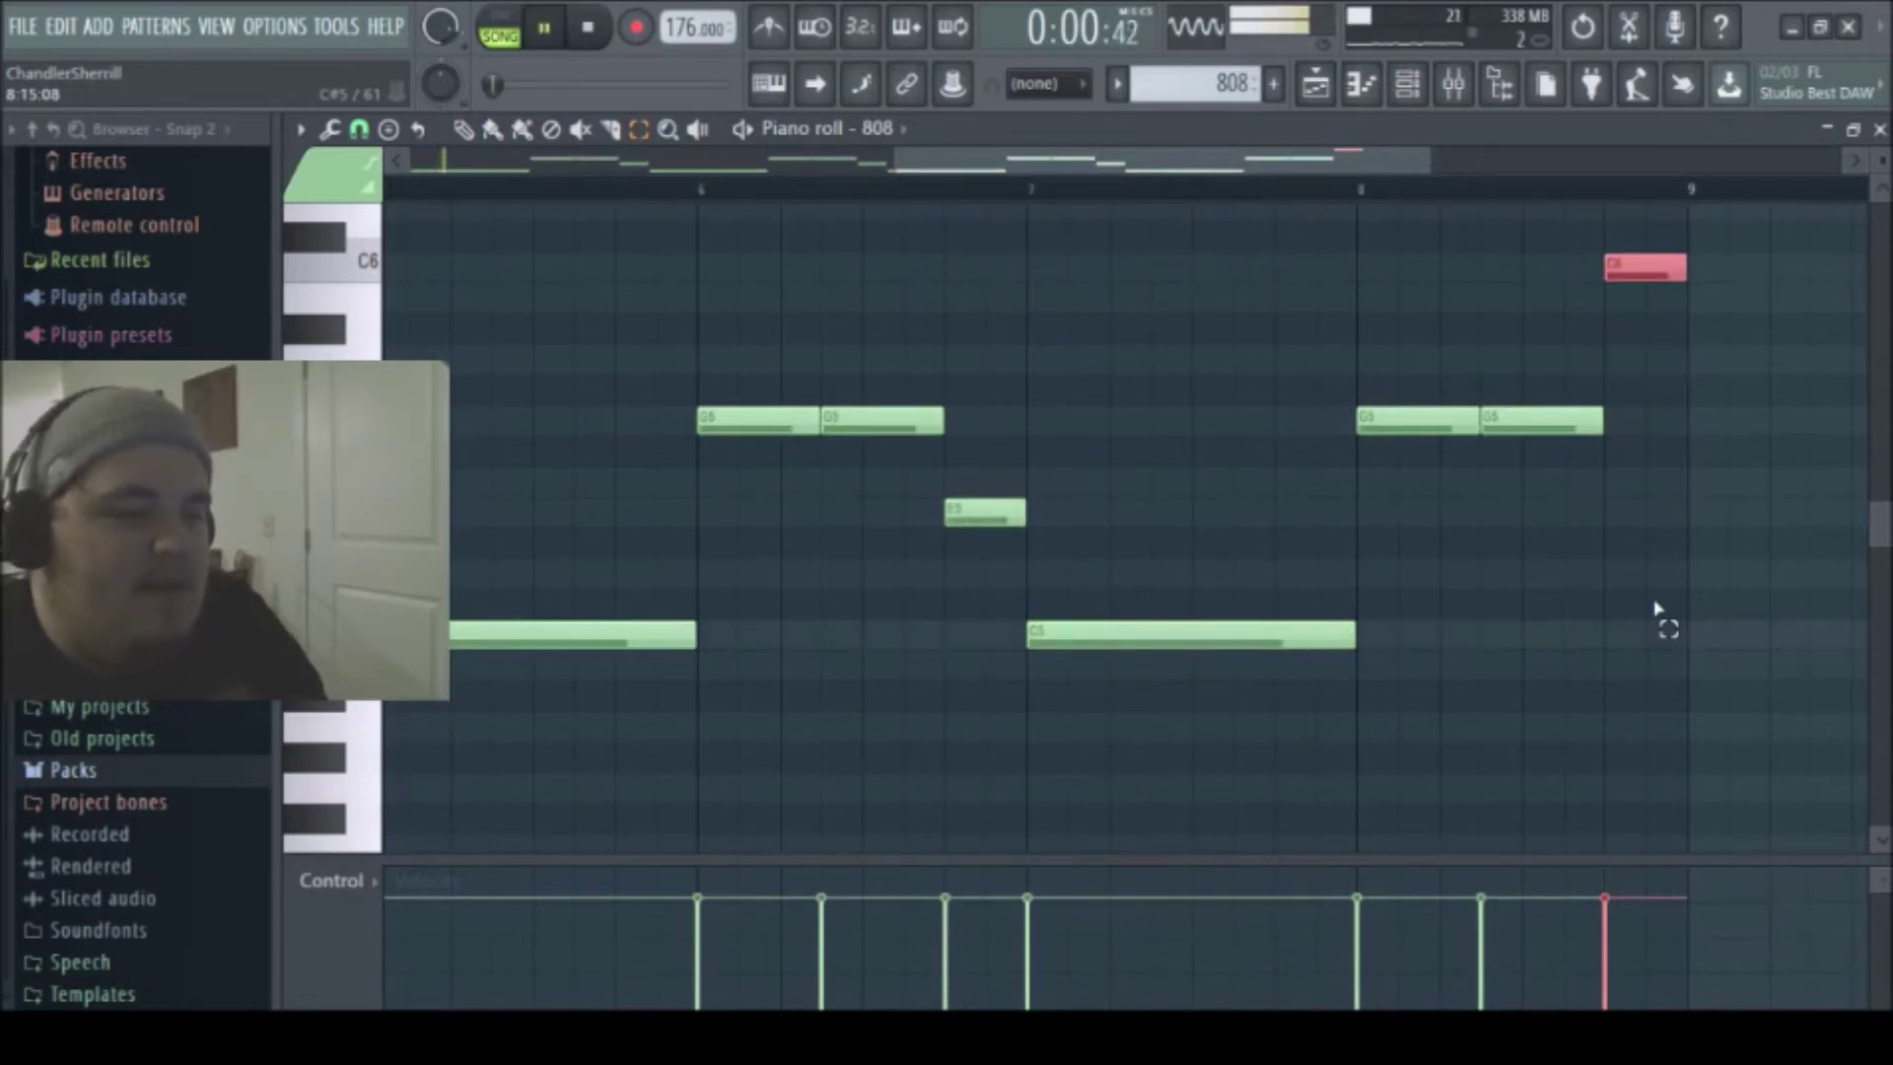
pyautogui.click(1314, 84)
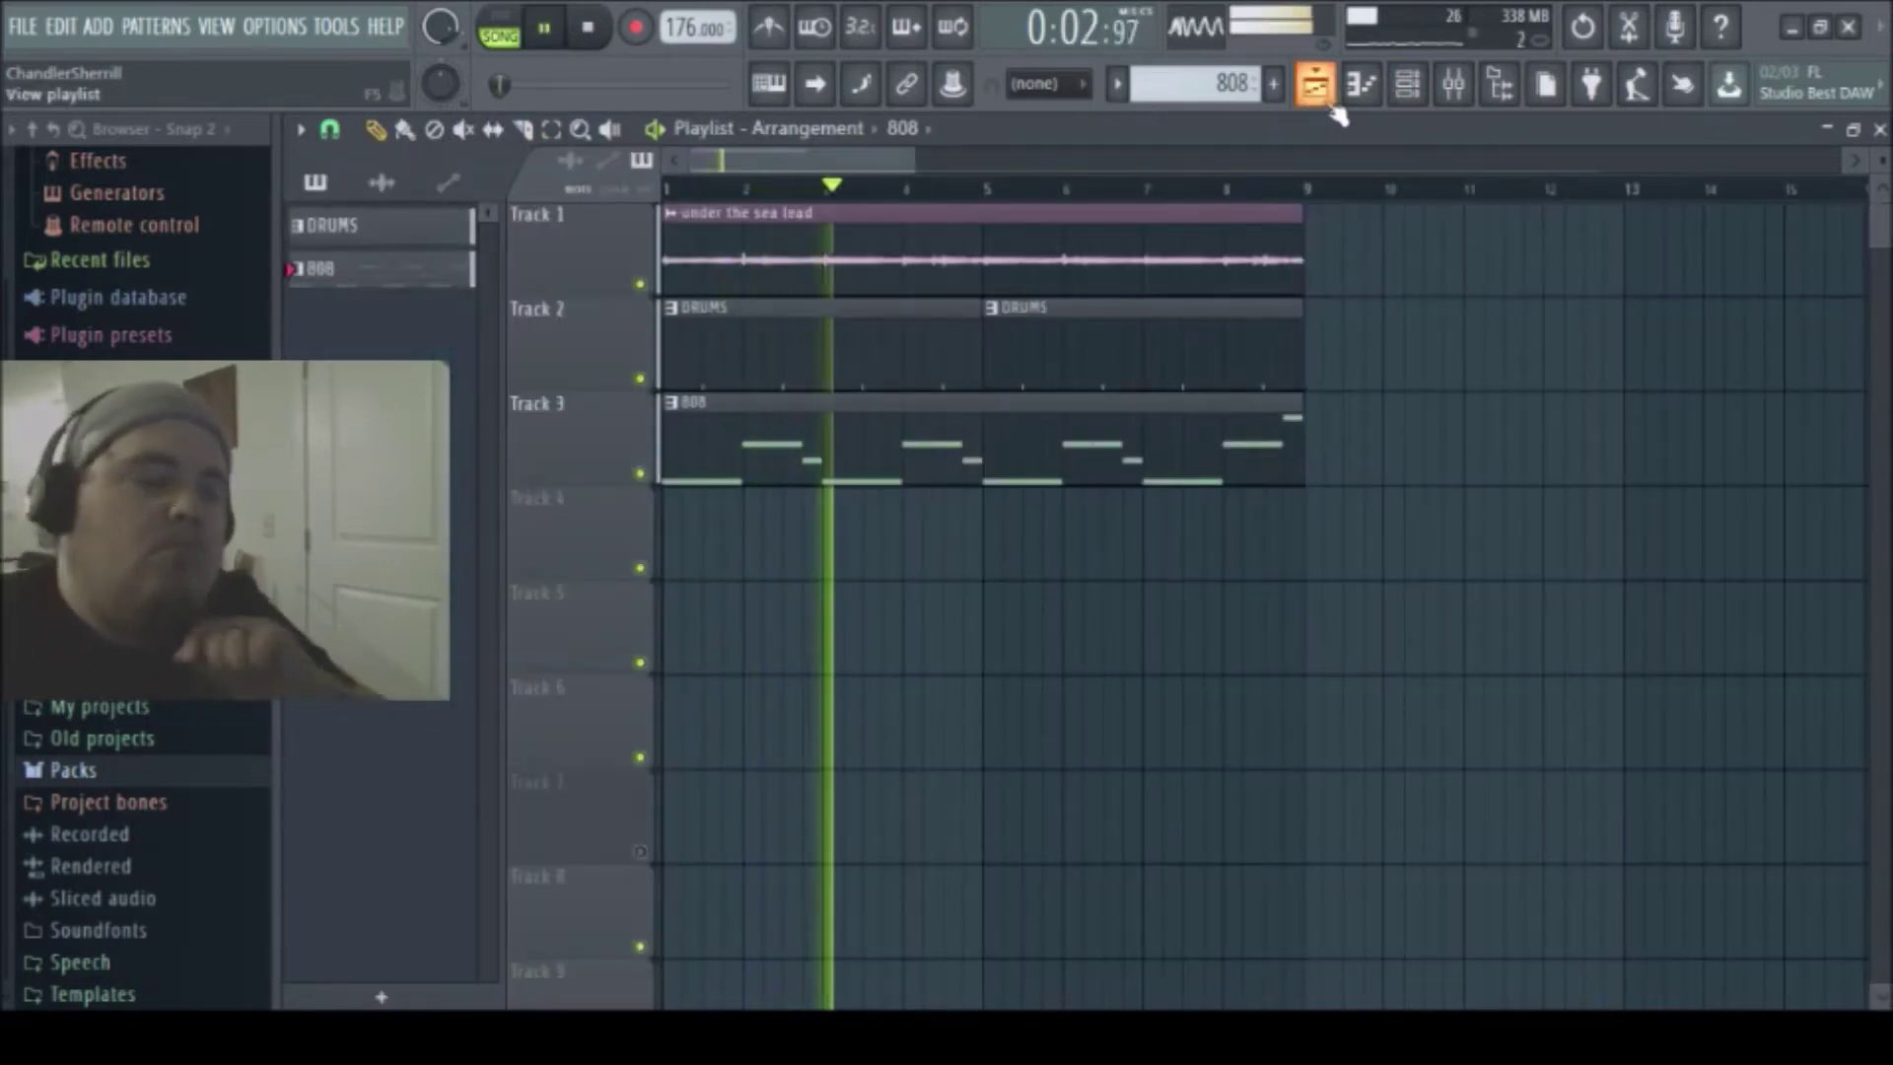
# - In the DRUMS pattern, place kick hits on steps 1, 17, 23 and 29, auditioning them with the arrangement
pyautogui.click(1423, 99)
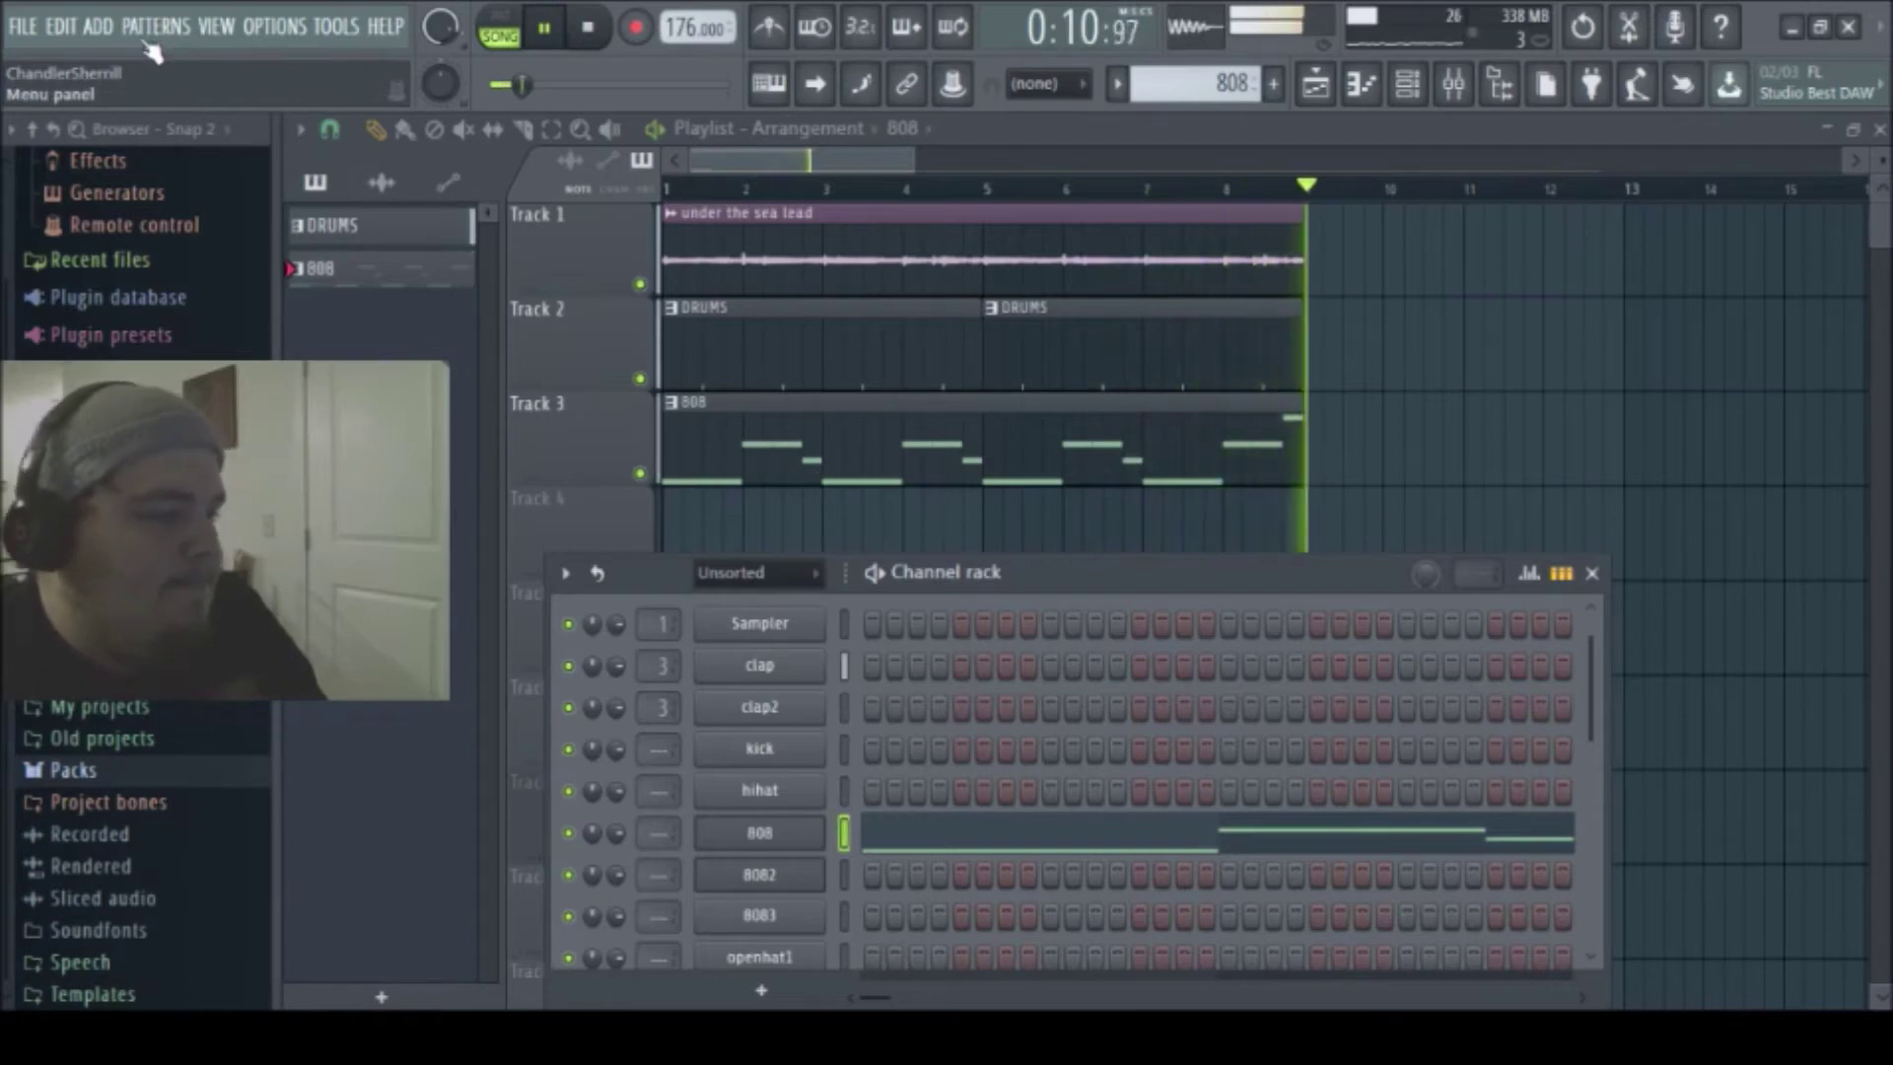
pyautogui.press('space')
pyautogui.click(379, 225)
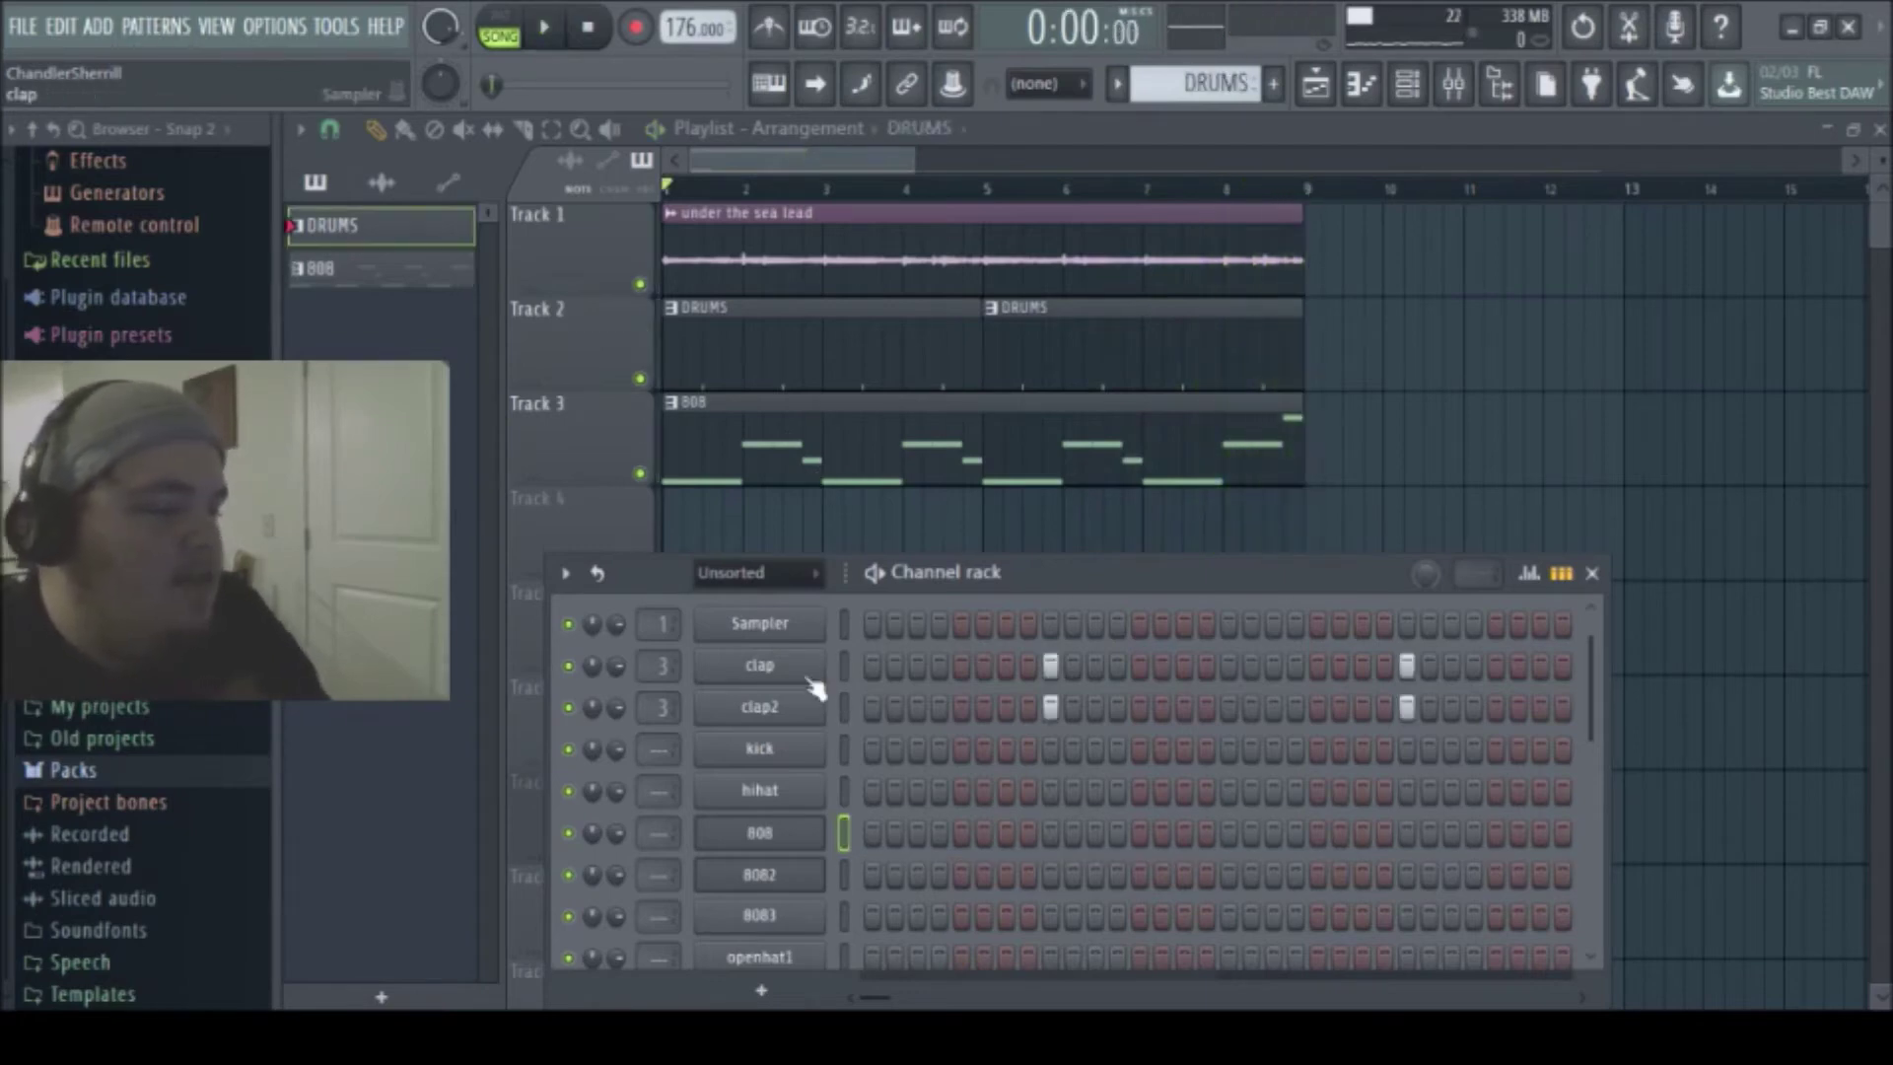
pyautogui.click(876, 751)
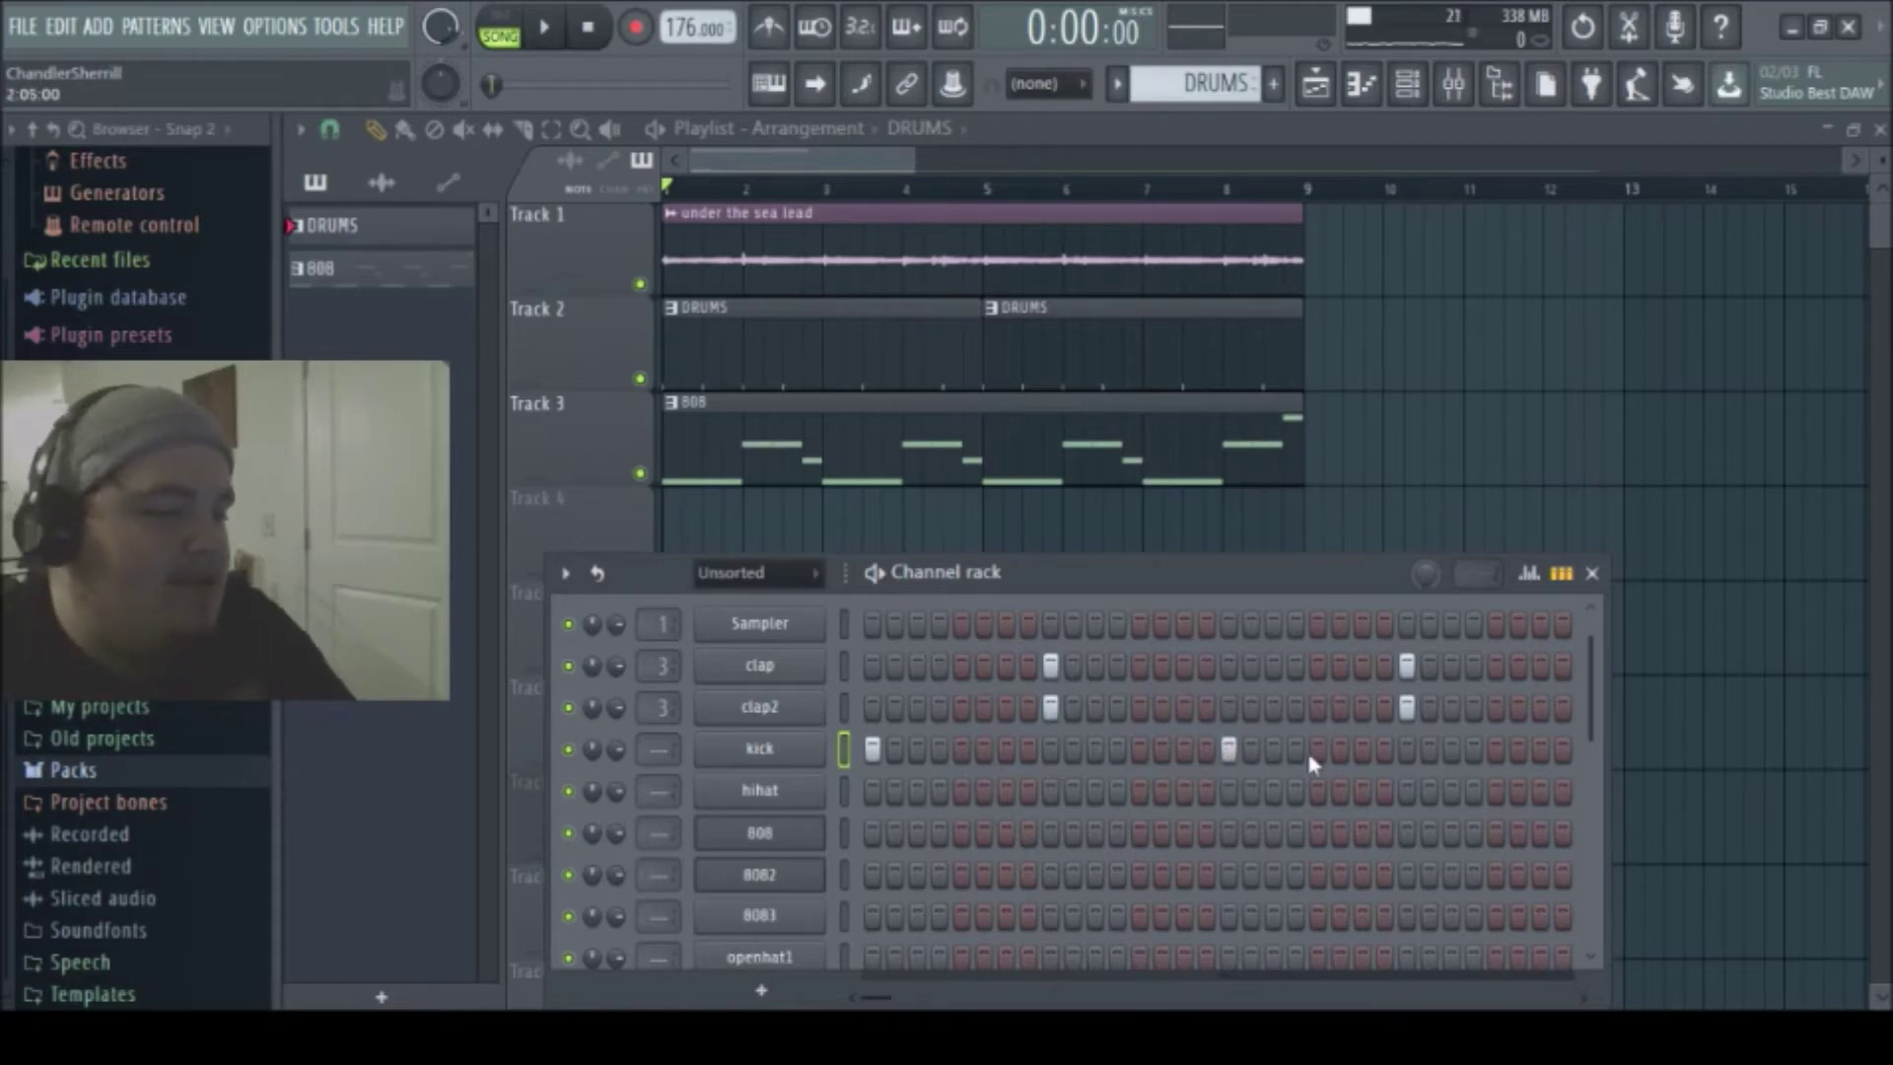
pyautogui.press('space')
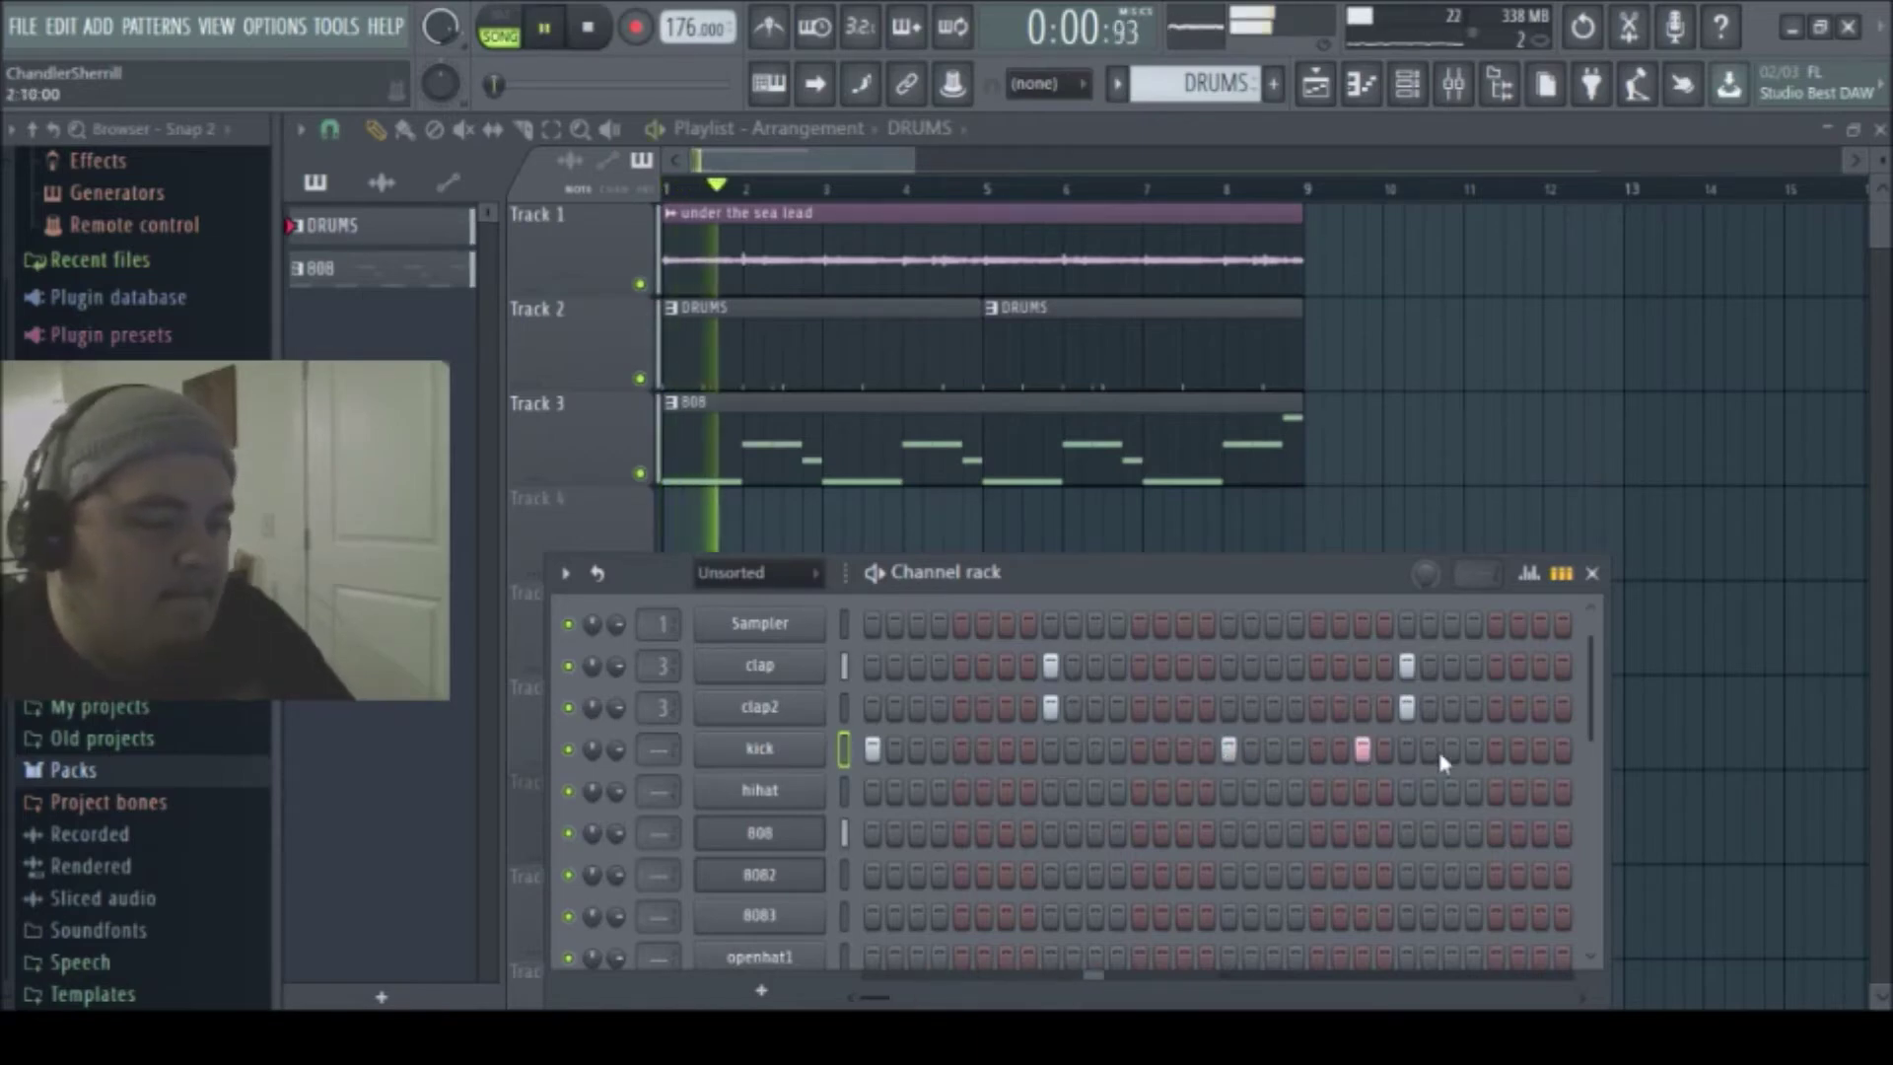
pyautogui.click(1493, 751)
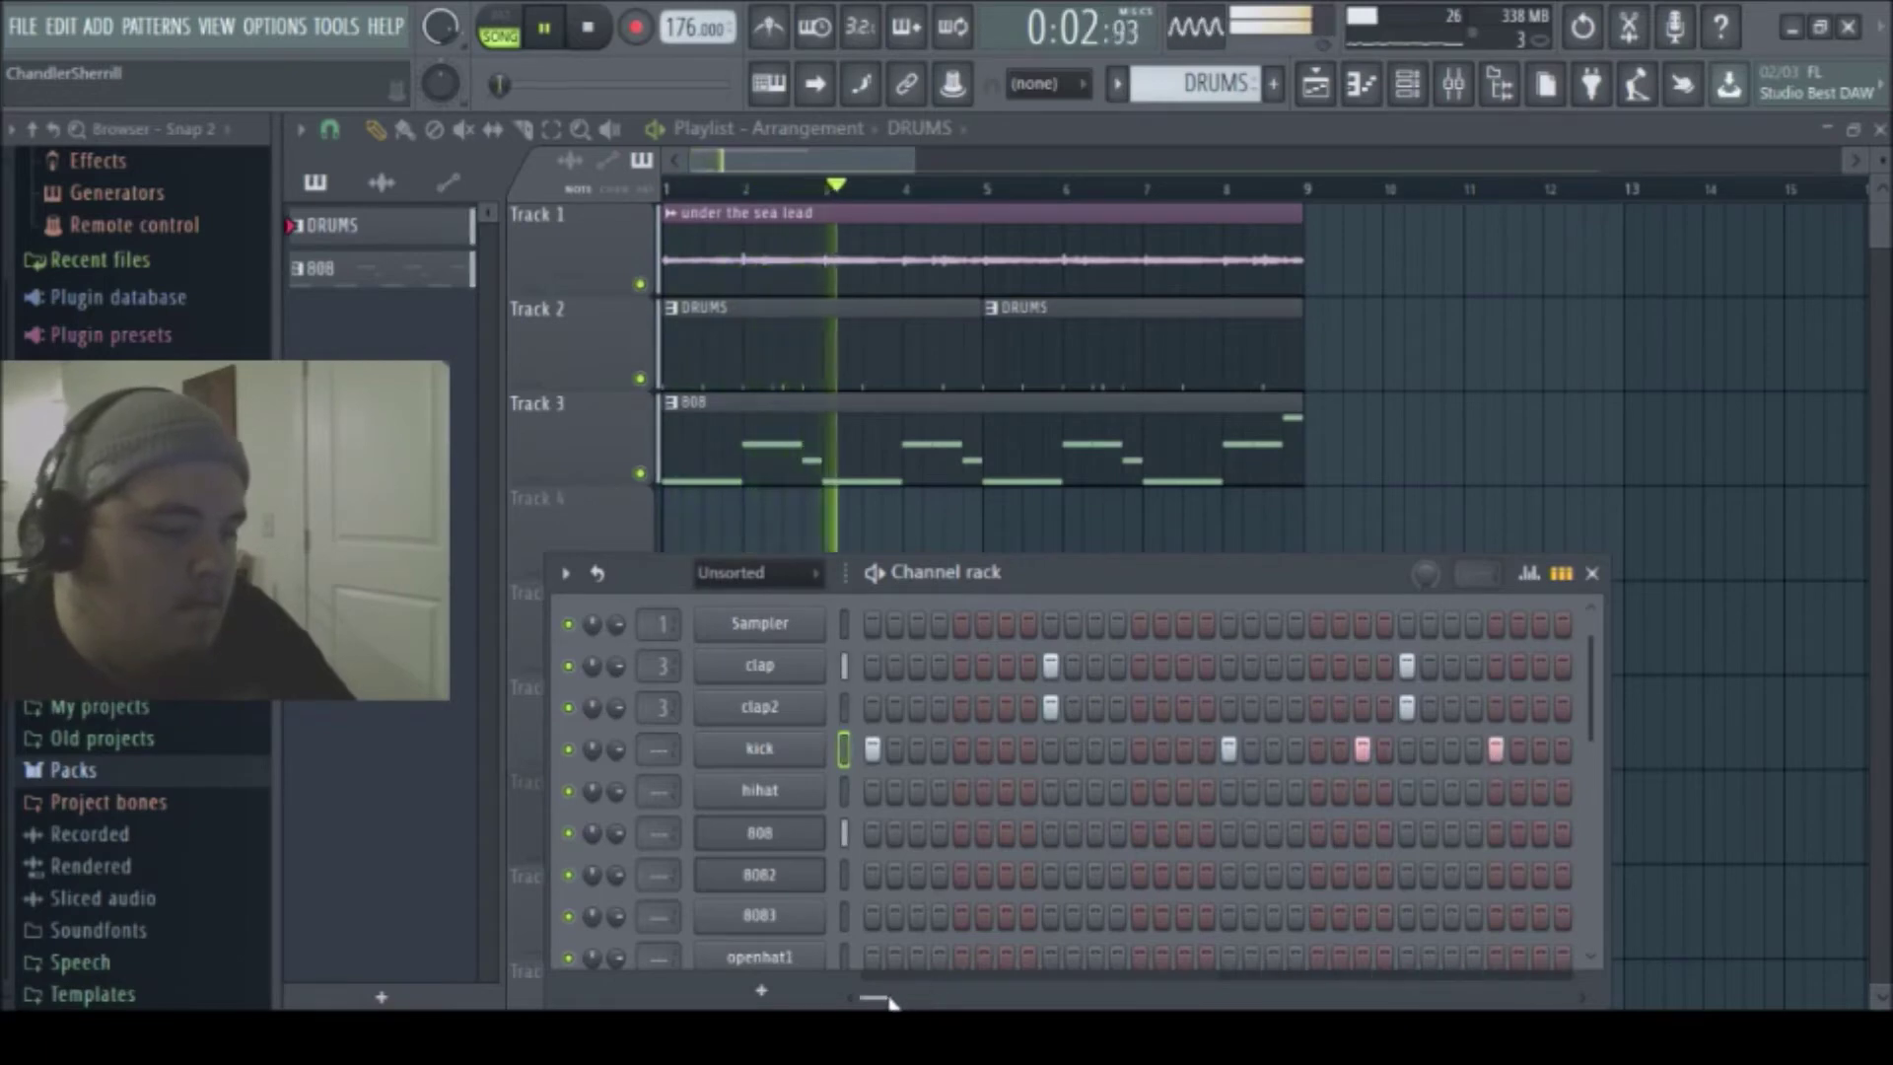
# - Add kick hits on steps 33 and 49 of the DRUMS pattern, replaying the beat to check them
pyautogui.press('space')
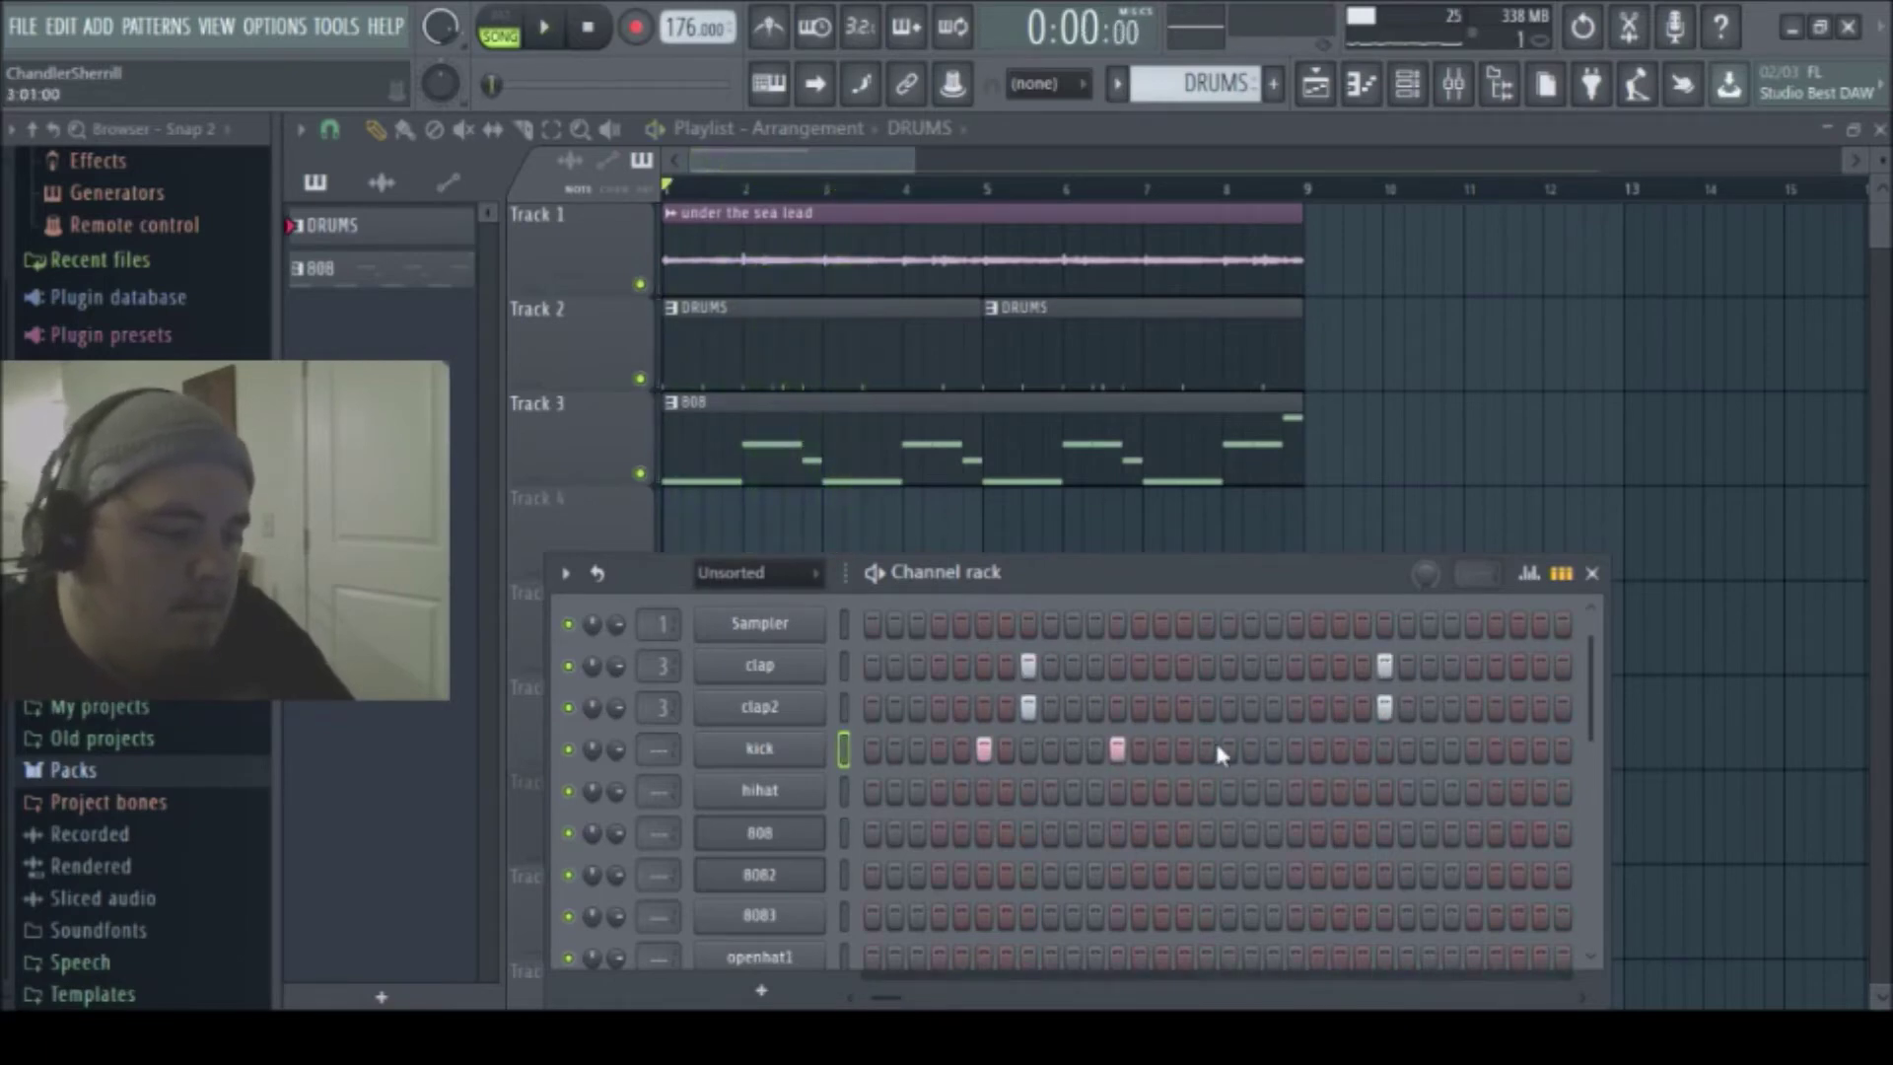
pyautogui.click(1209, 749)
pyautogui.press('space')
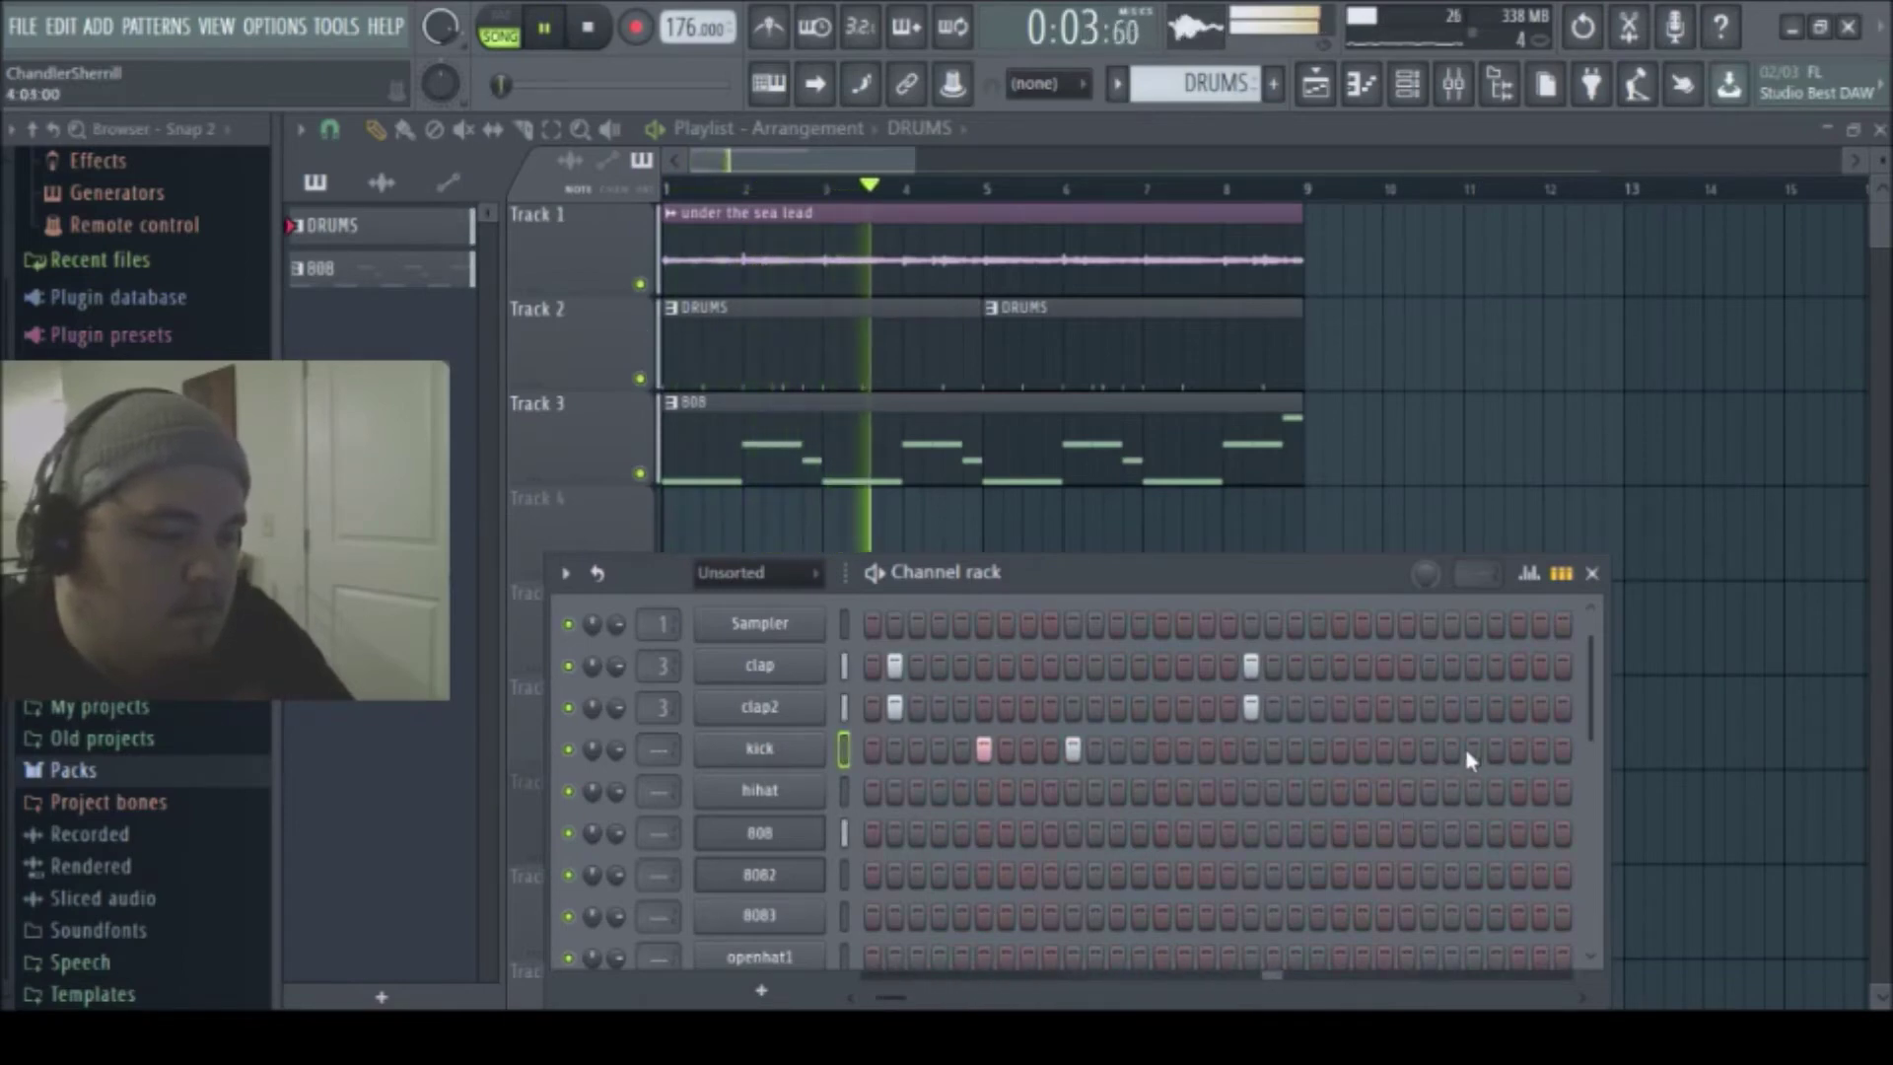
pyautogui.press('space')
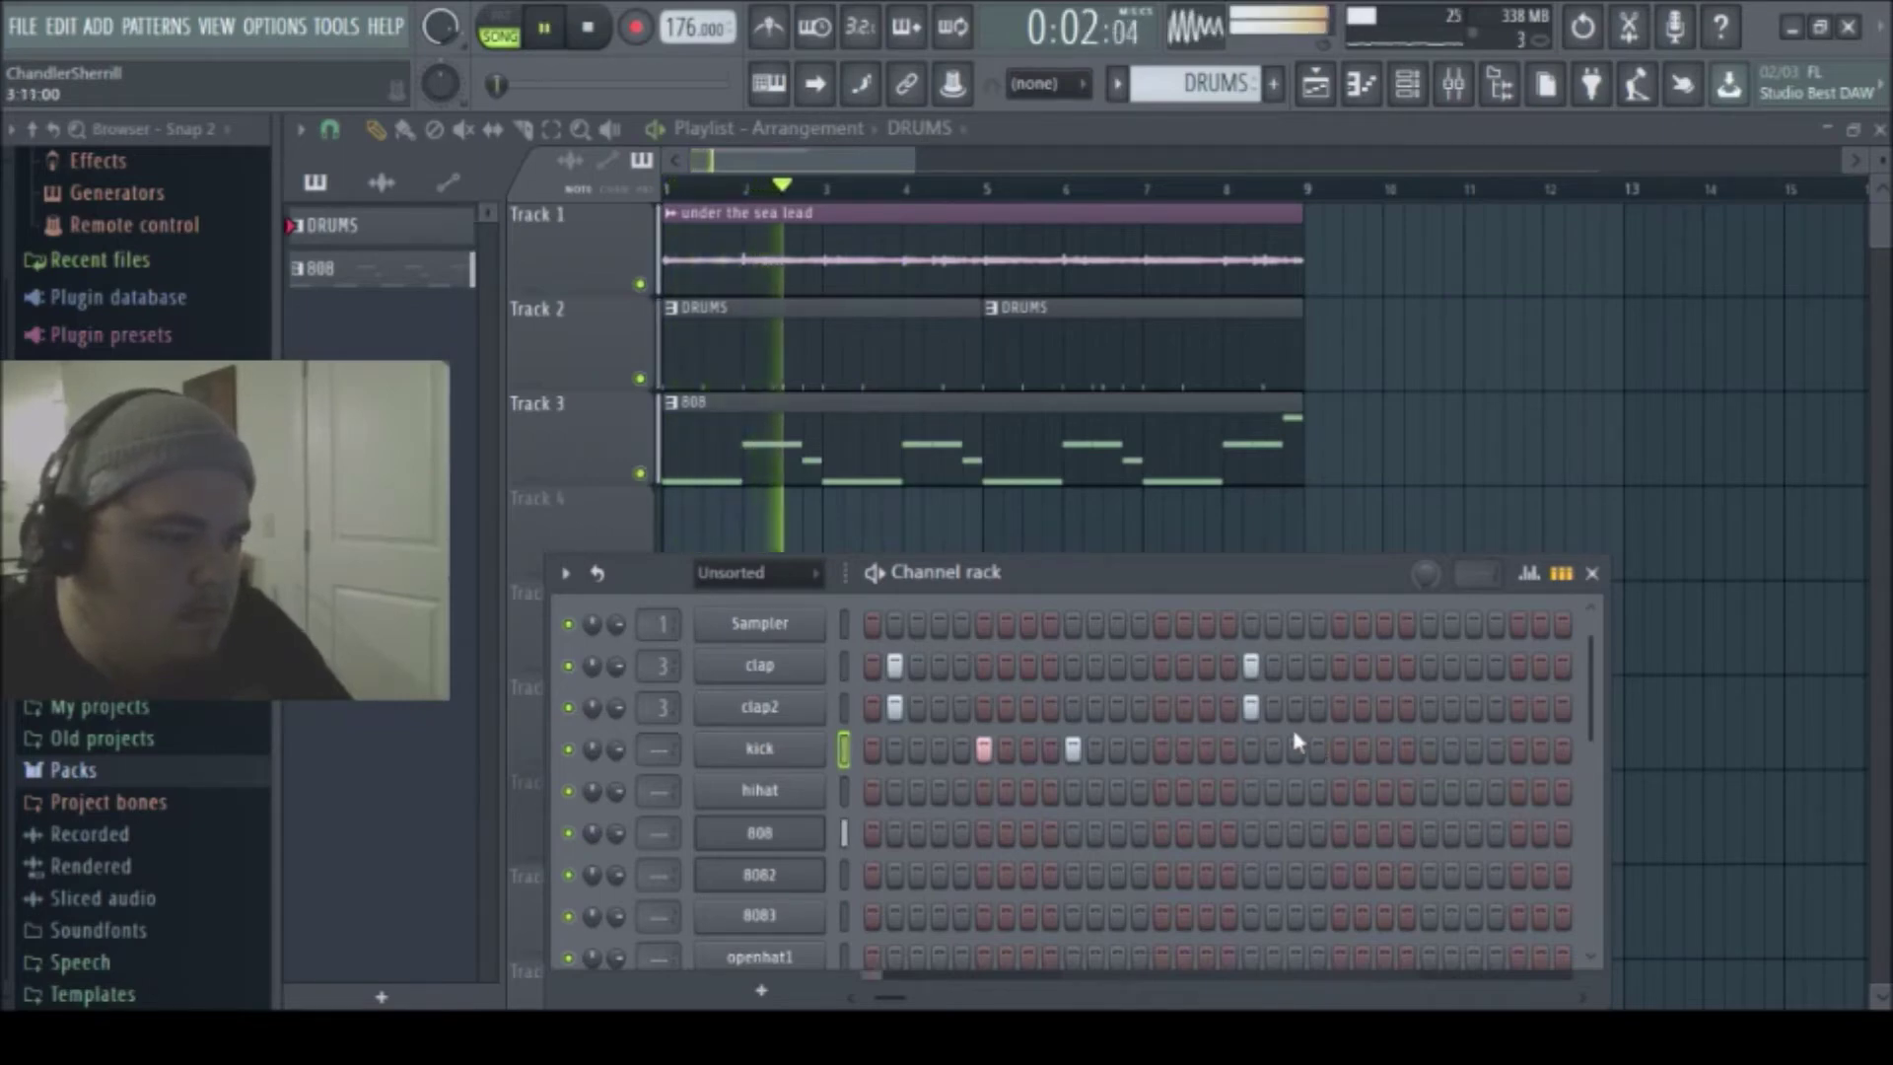
pyautogui.click(1429, 749)
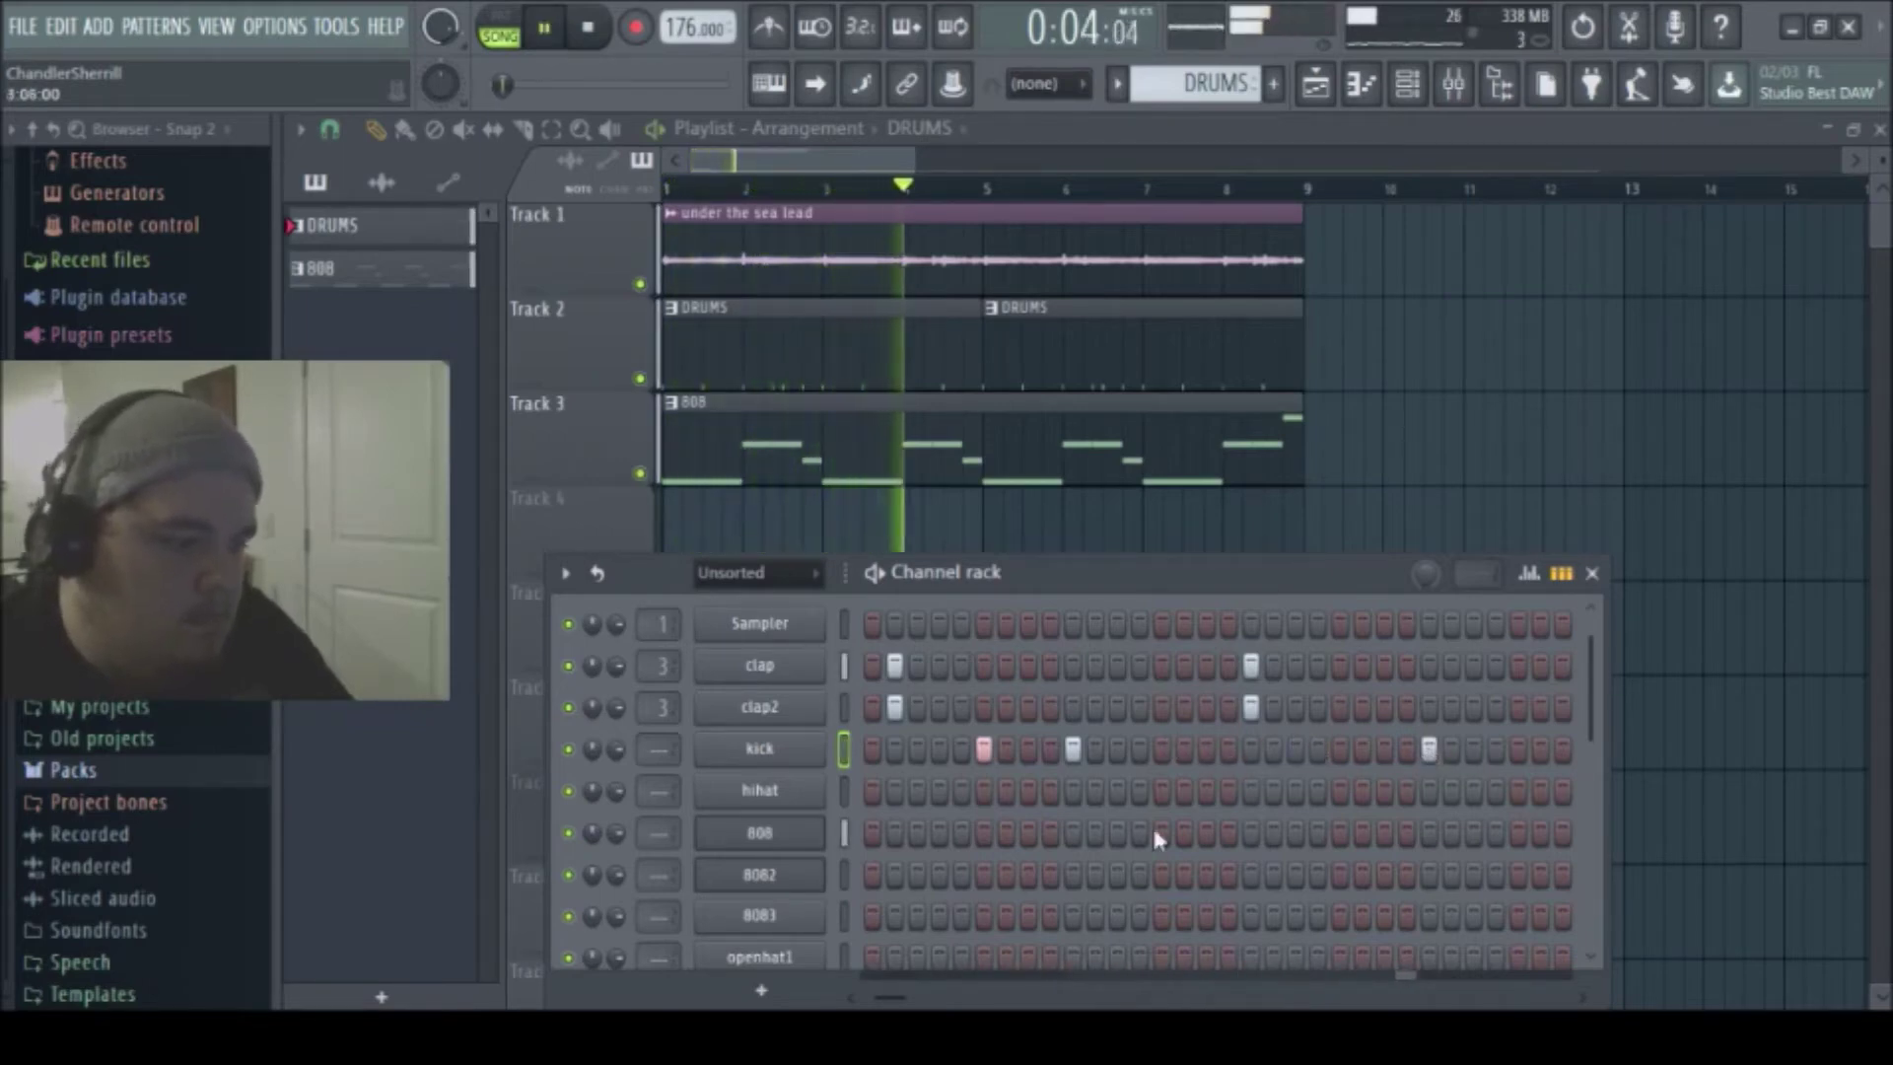
# - Add kick hits on steps 55 and 61 of the DRUMS pattern and play the beat
pyautogui.moveTo(891, 999); pyautogui.dragTo(907, 1001)
pyautogui.press('space')
pyautogui.press('space')
pyautogui.click(1139, 749)
pyautogui.click(1272, 749)
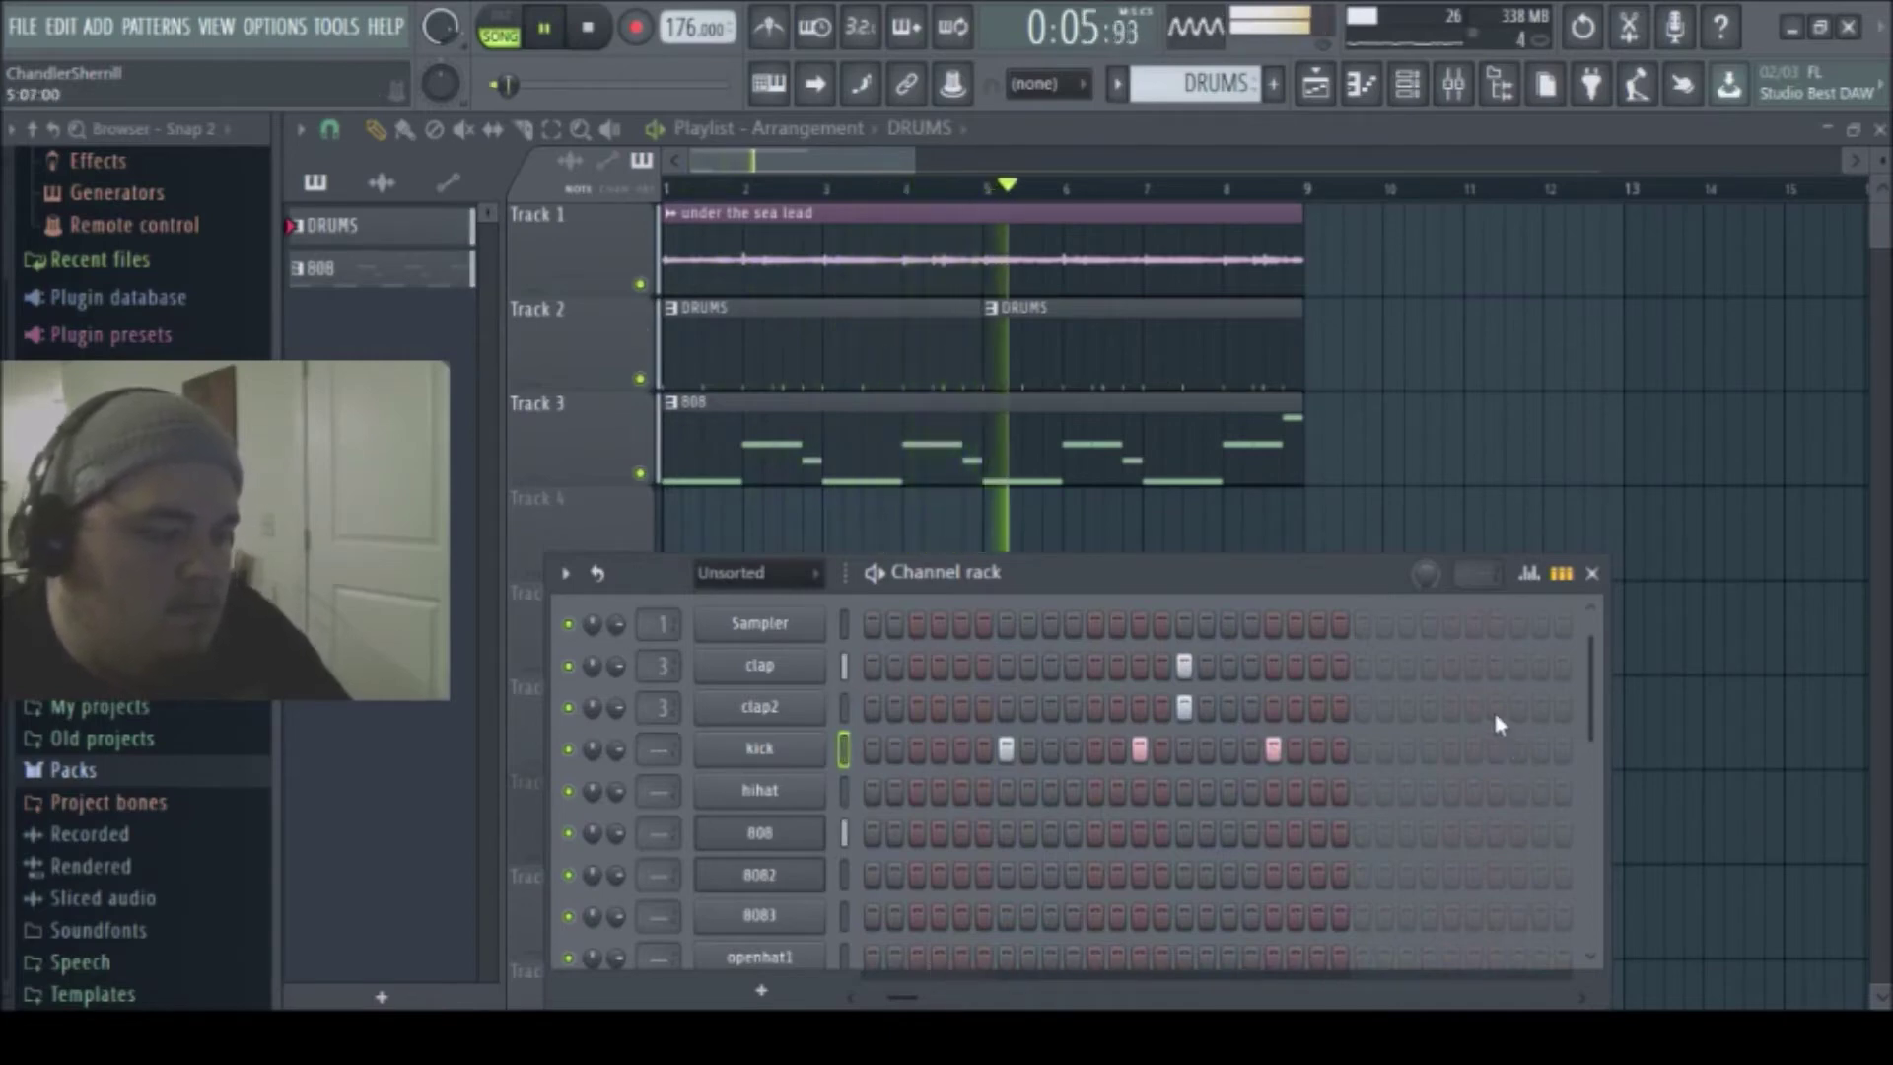
# - Stop playback, maximize the mixer and route the kick channel to mixer track 4
pyautogui.click(1457, 91)
pyautogui.press('space')
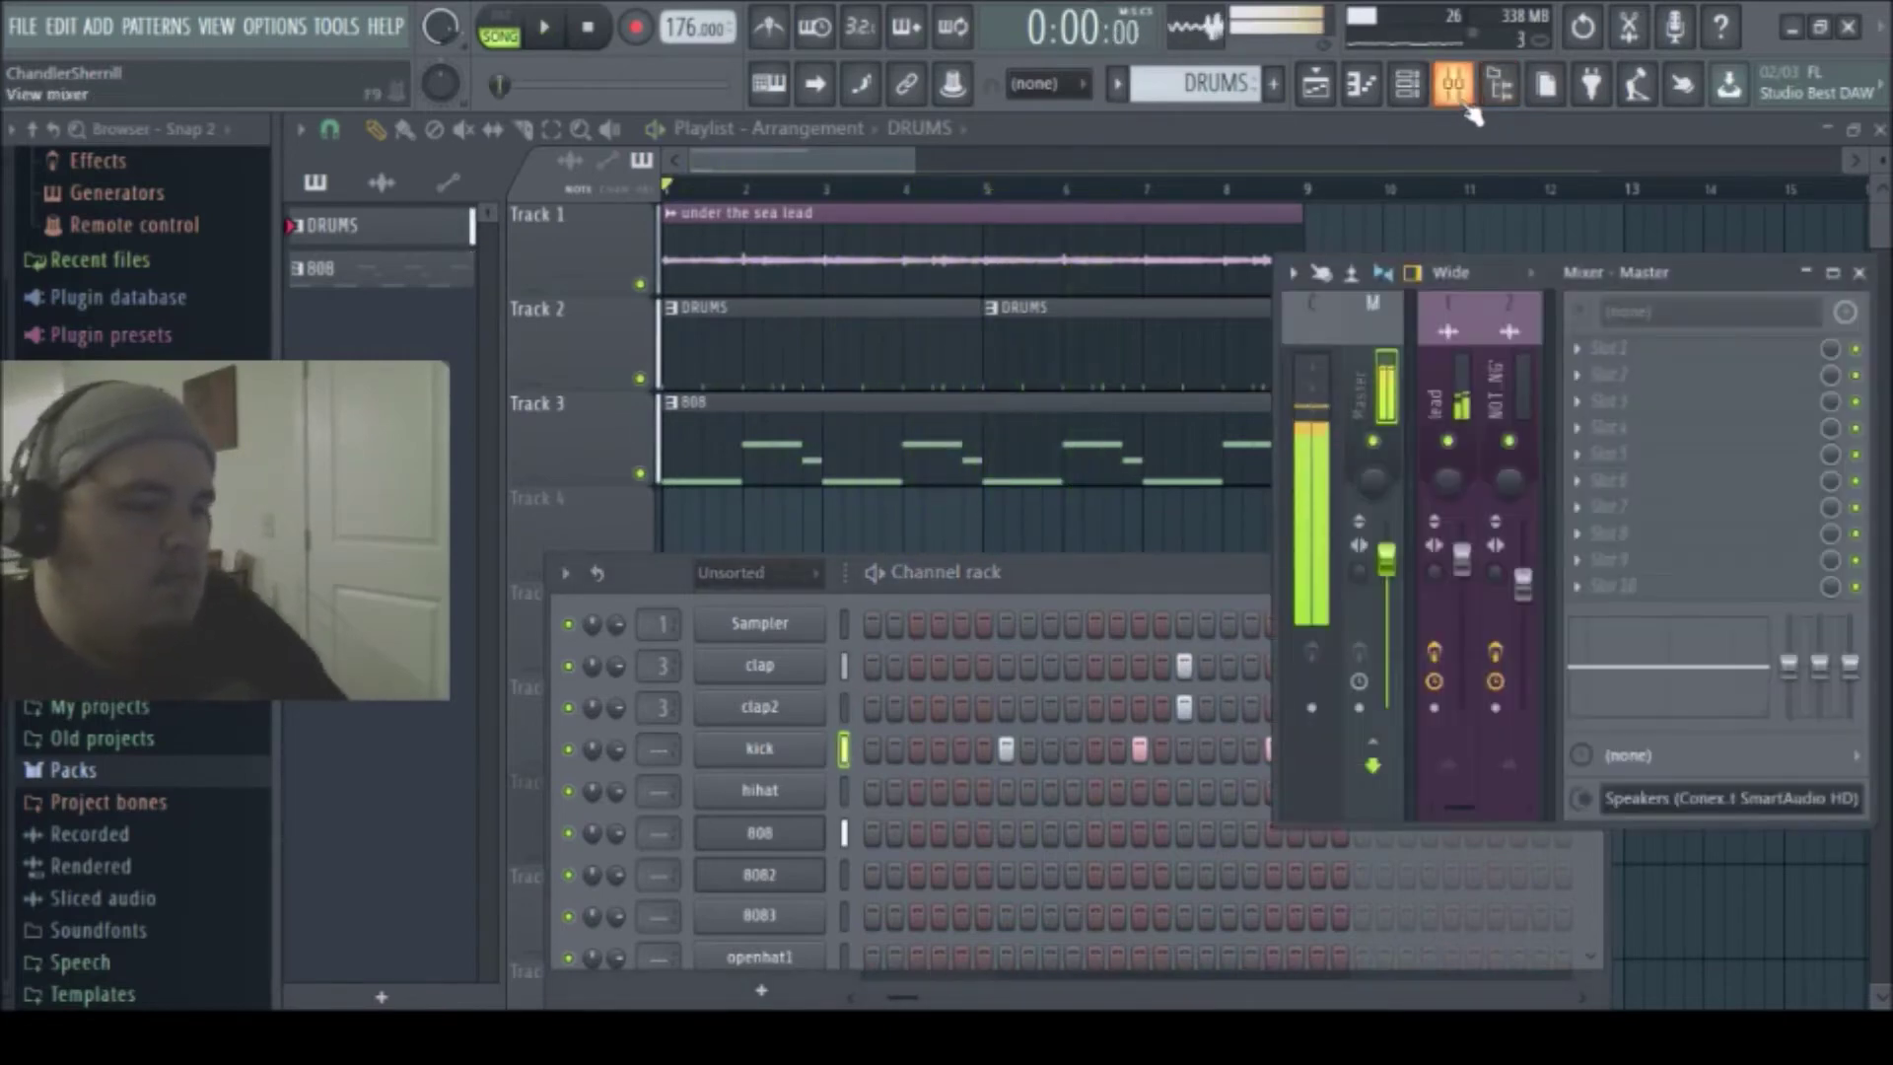
pyautogui.click(1833, 273)
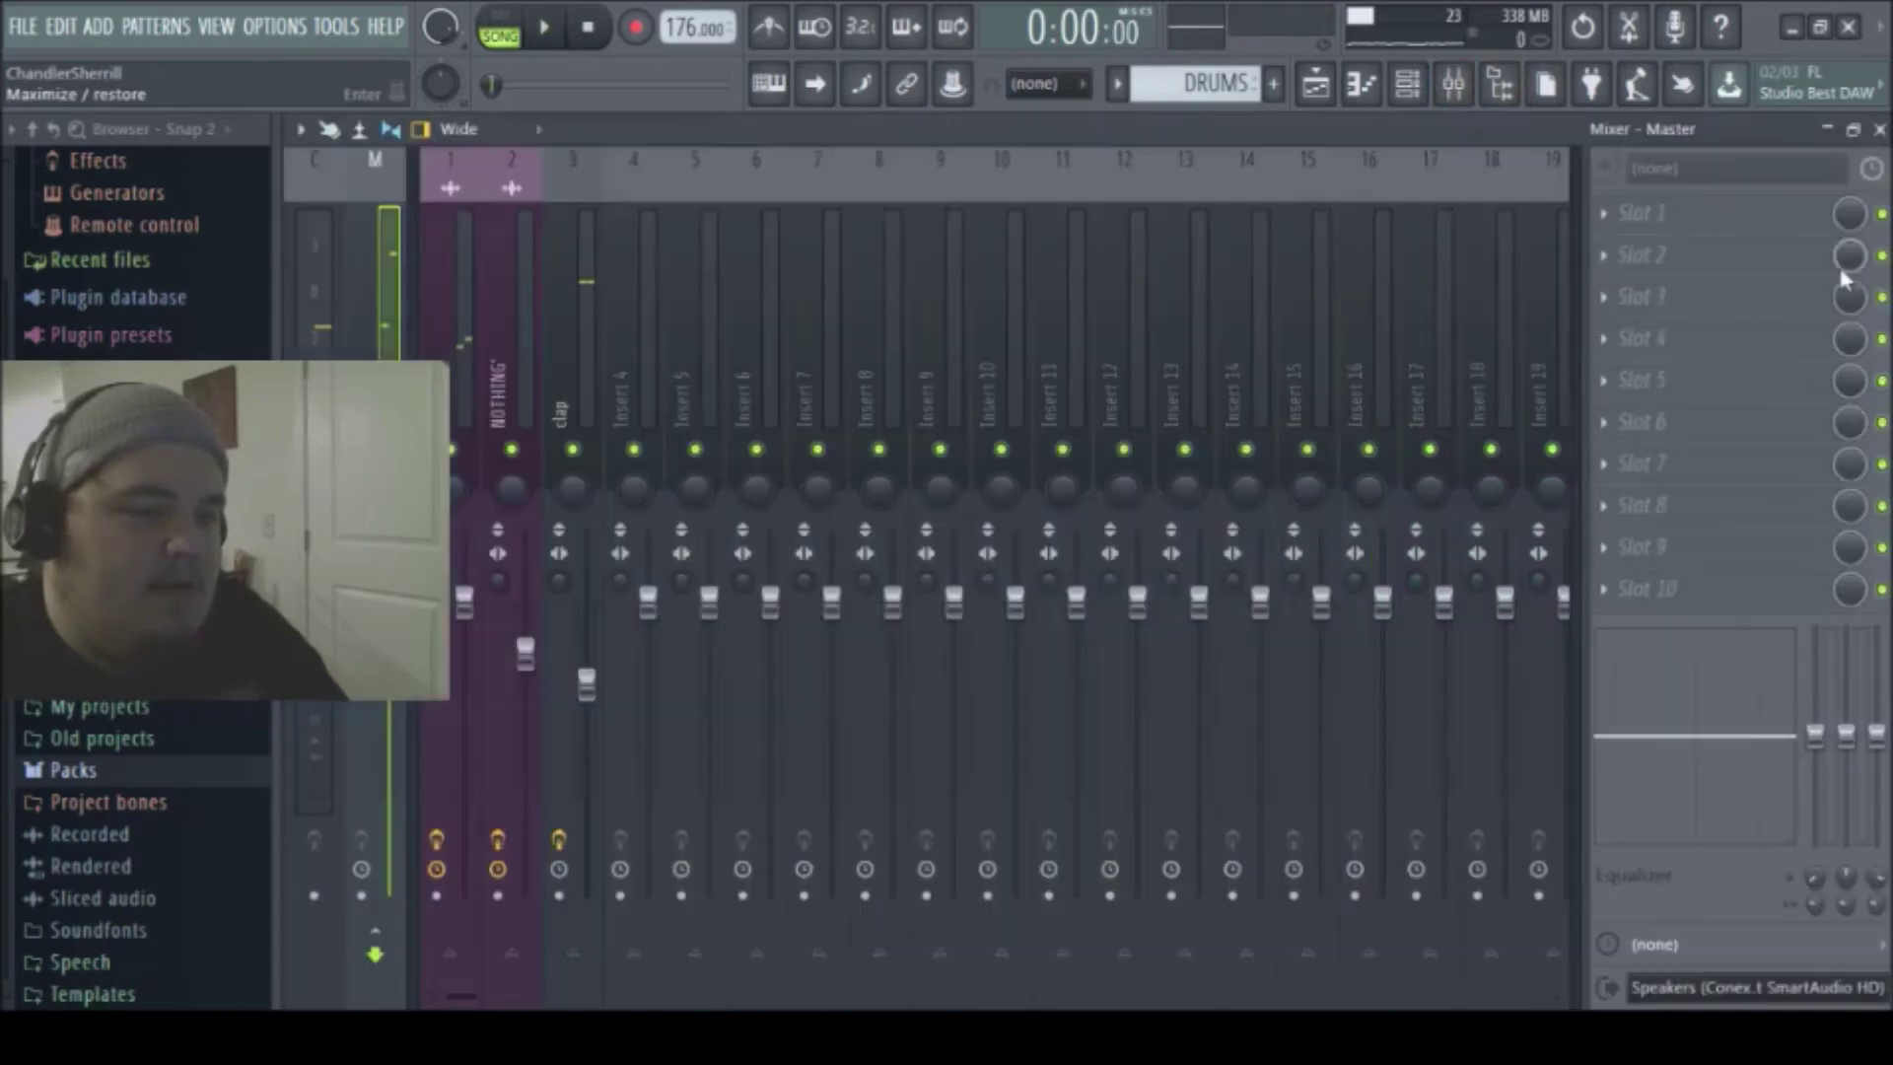
pyautogui.click(1430, 85)
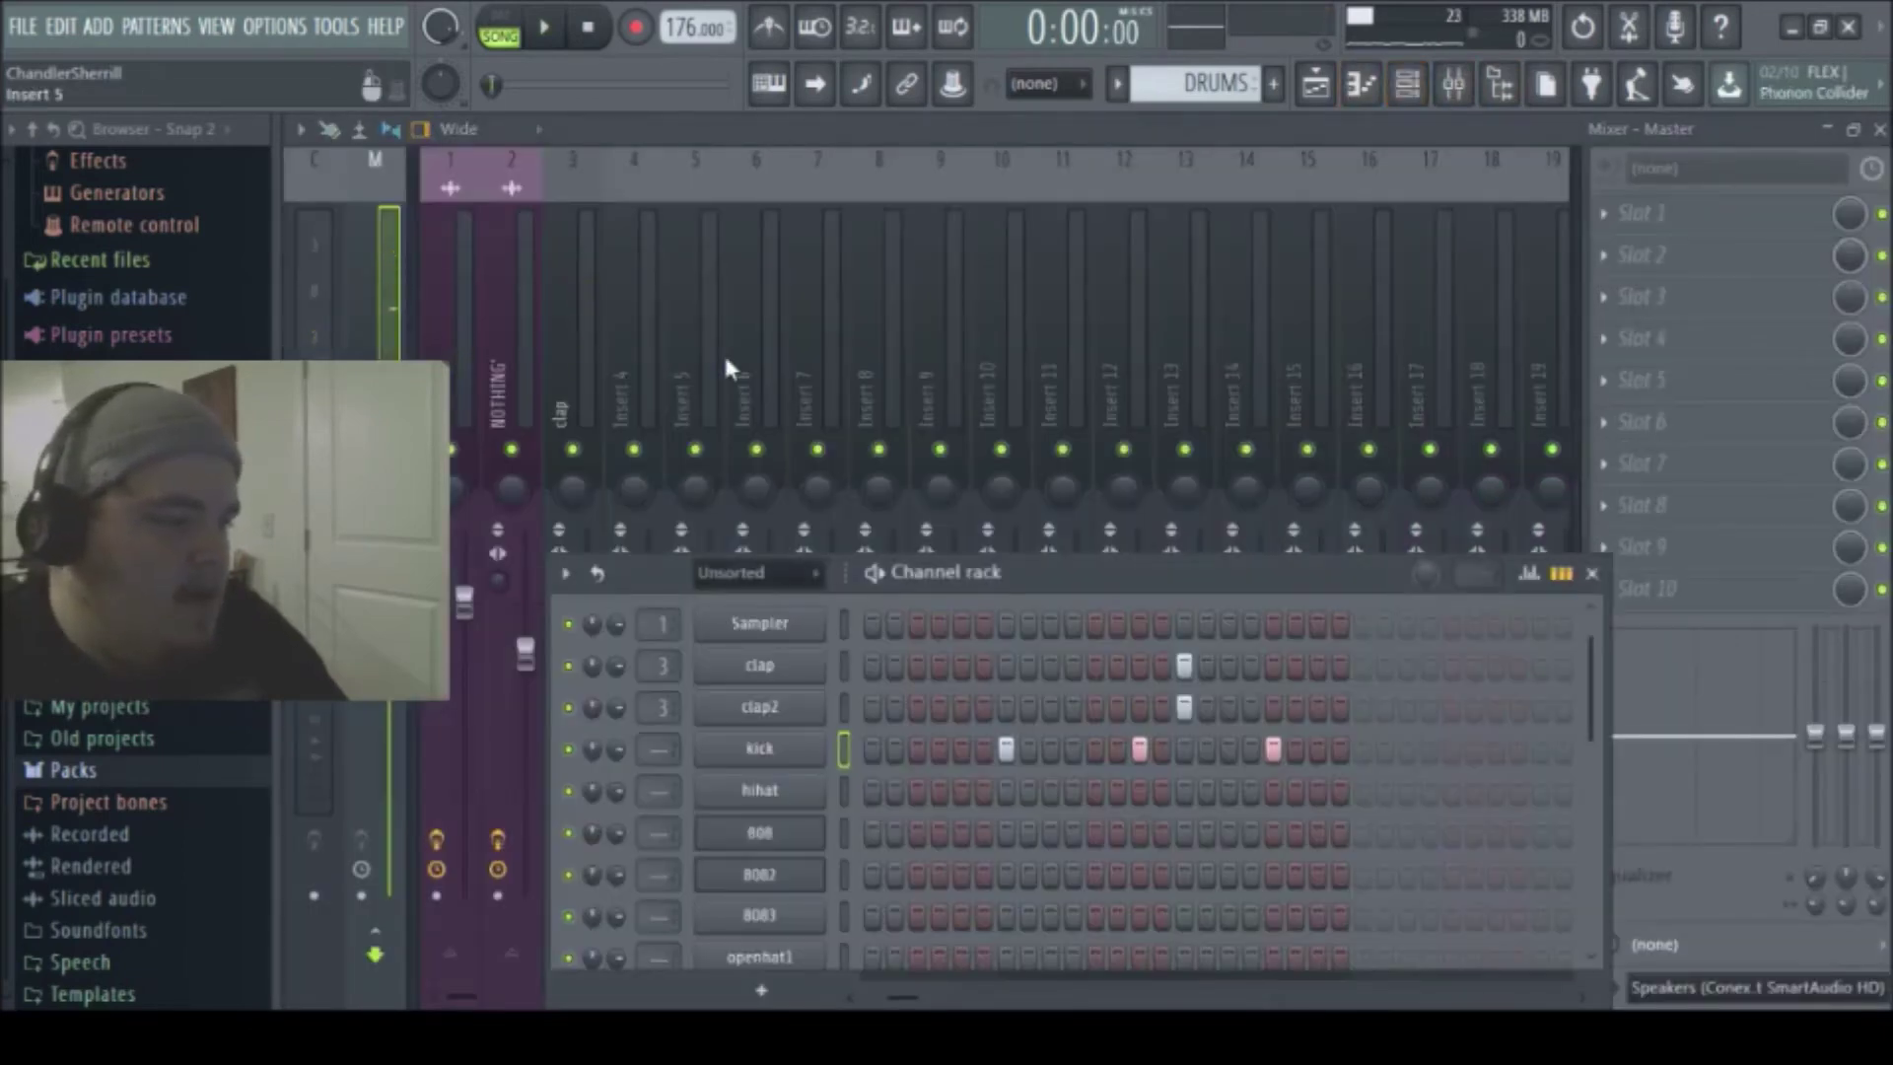
pyautogui.click(643, 380)
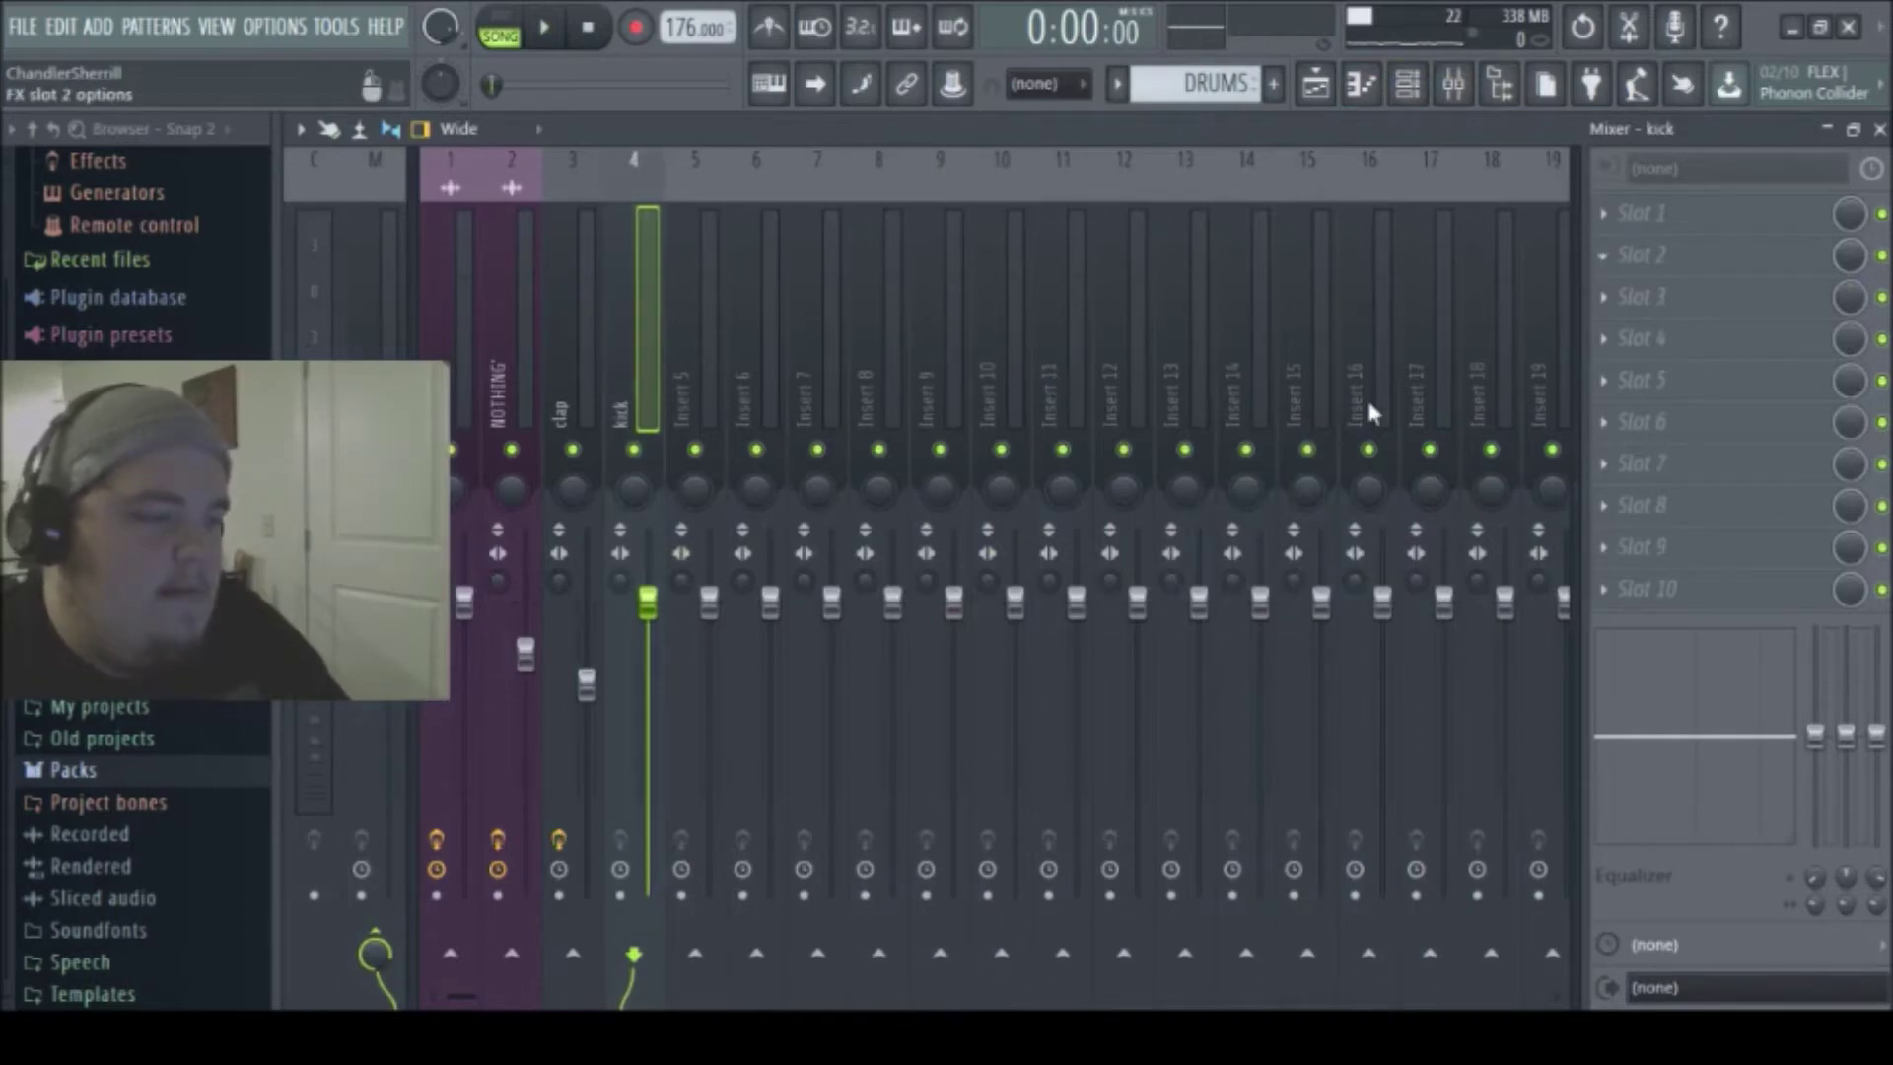
# - Load Sausage Fattener on the kick's slot 2, raise Fatness and Color, and lower the kick fader during playback
pyautogui.moveTo(884, 592); pyautogui.dragTo(861, 452)
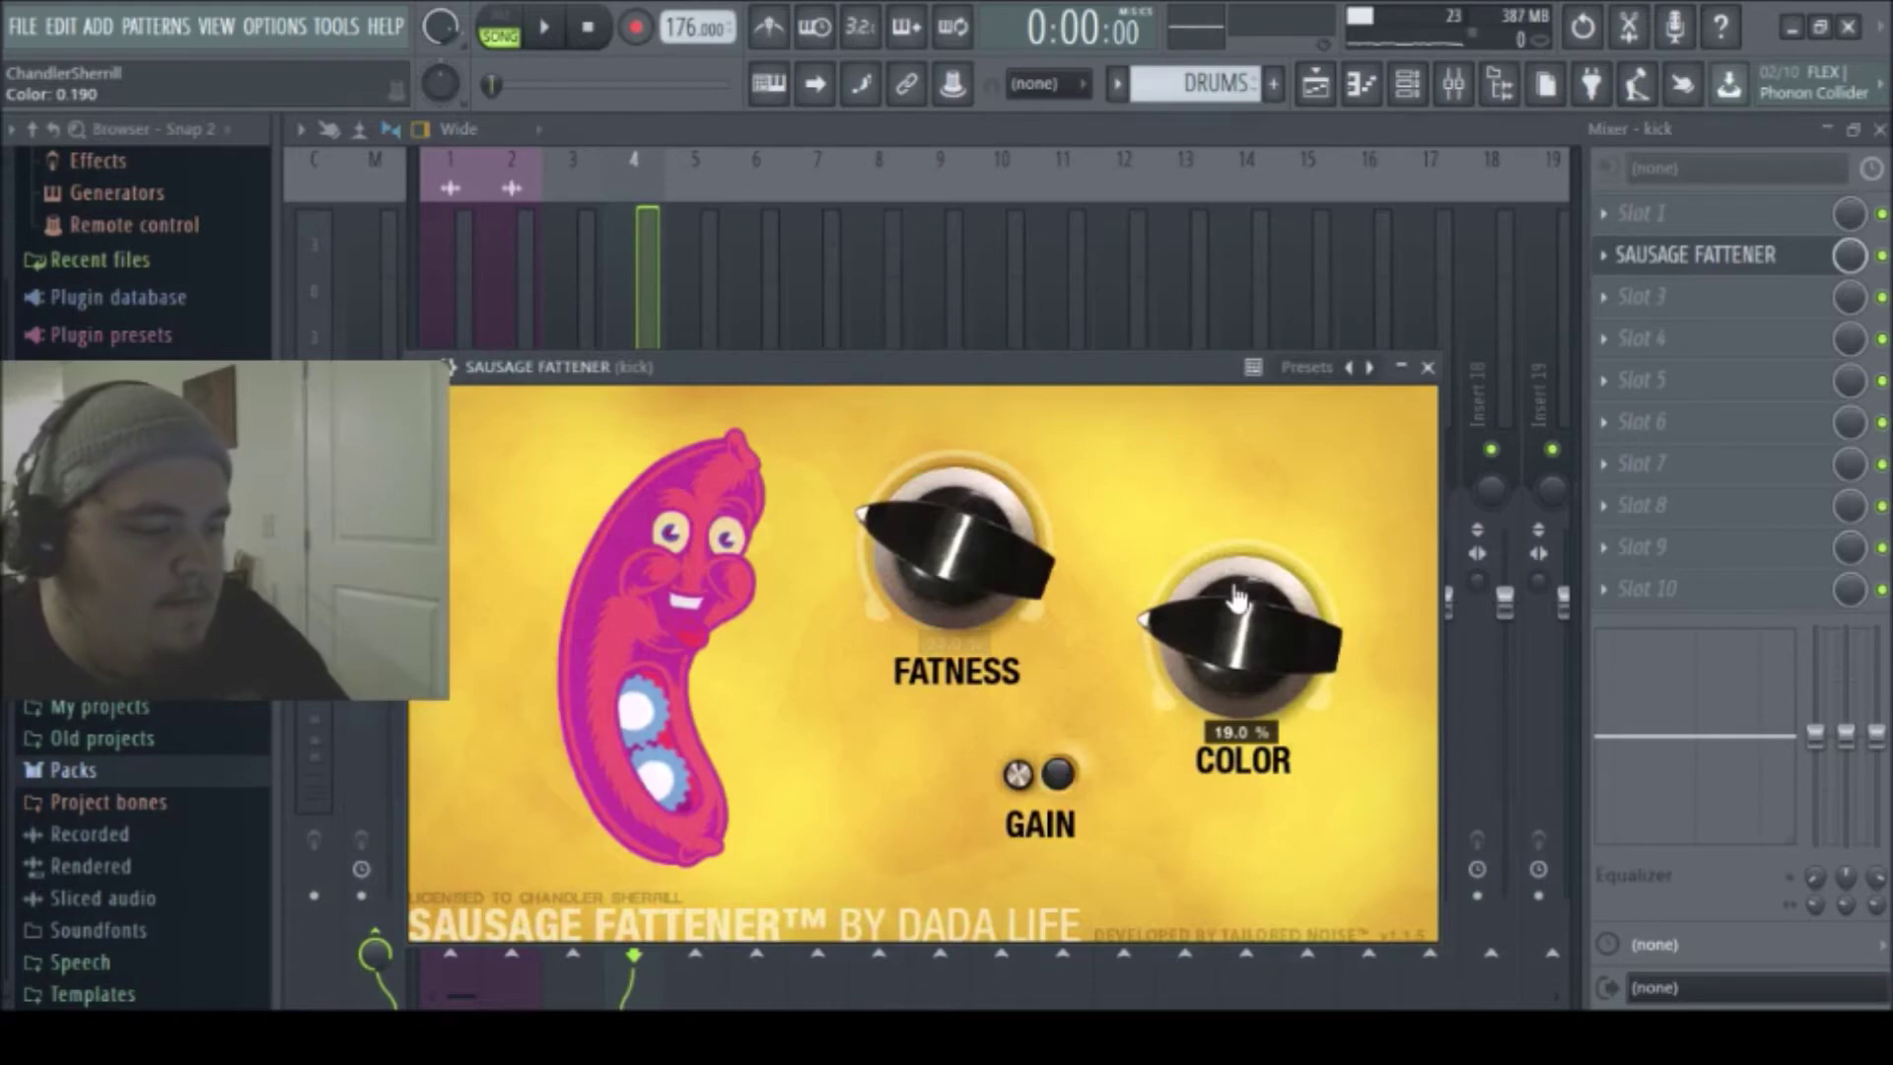
pyautogui.press('space')
pyautogui.click(666, 656)
pyautogui.moveTo(648, 600); pyautogui.dragTo(648, 673)
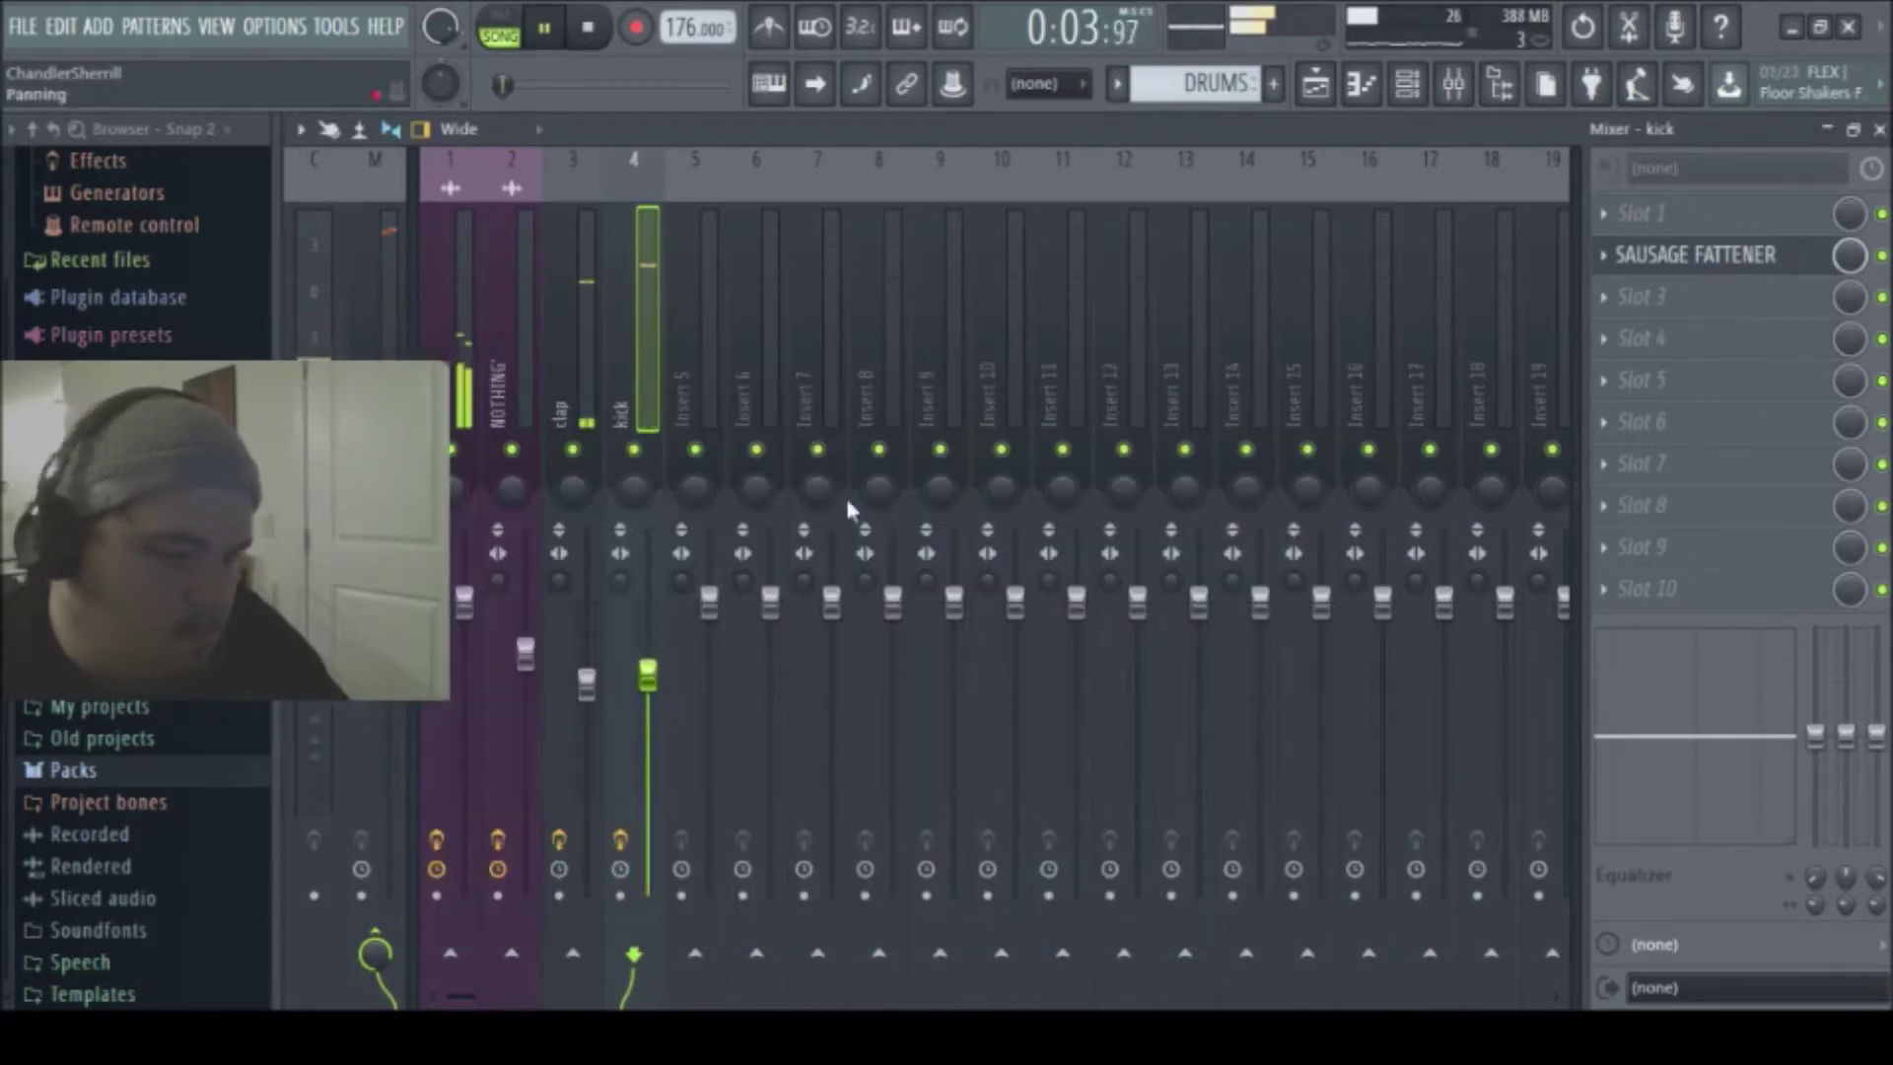
# - Stop playback and route the 808 channel to mixer track 5
pyautogui.click(1410, 82)
pyautogui.press('space')
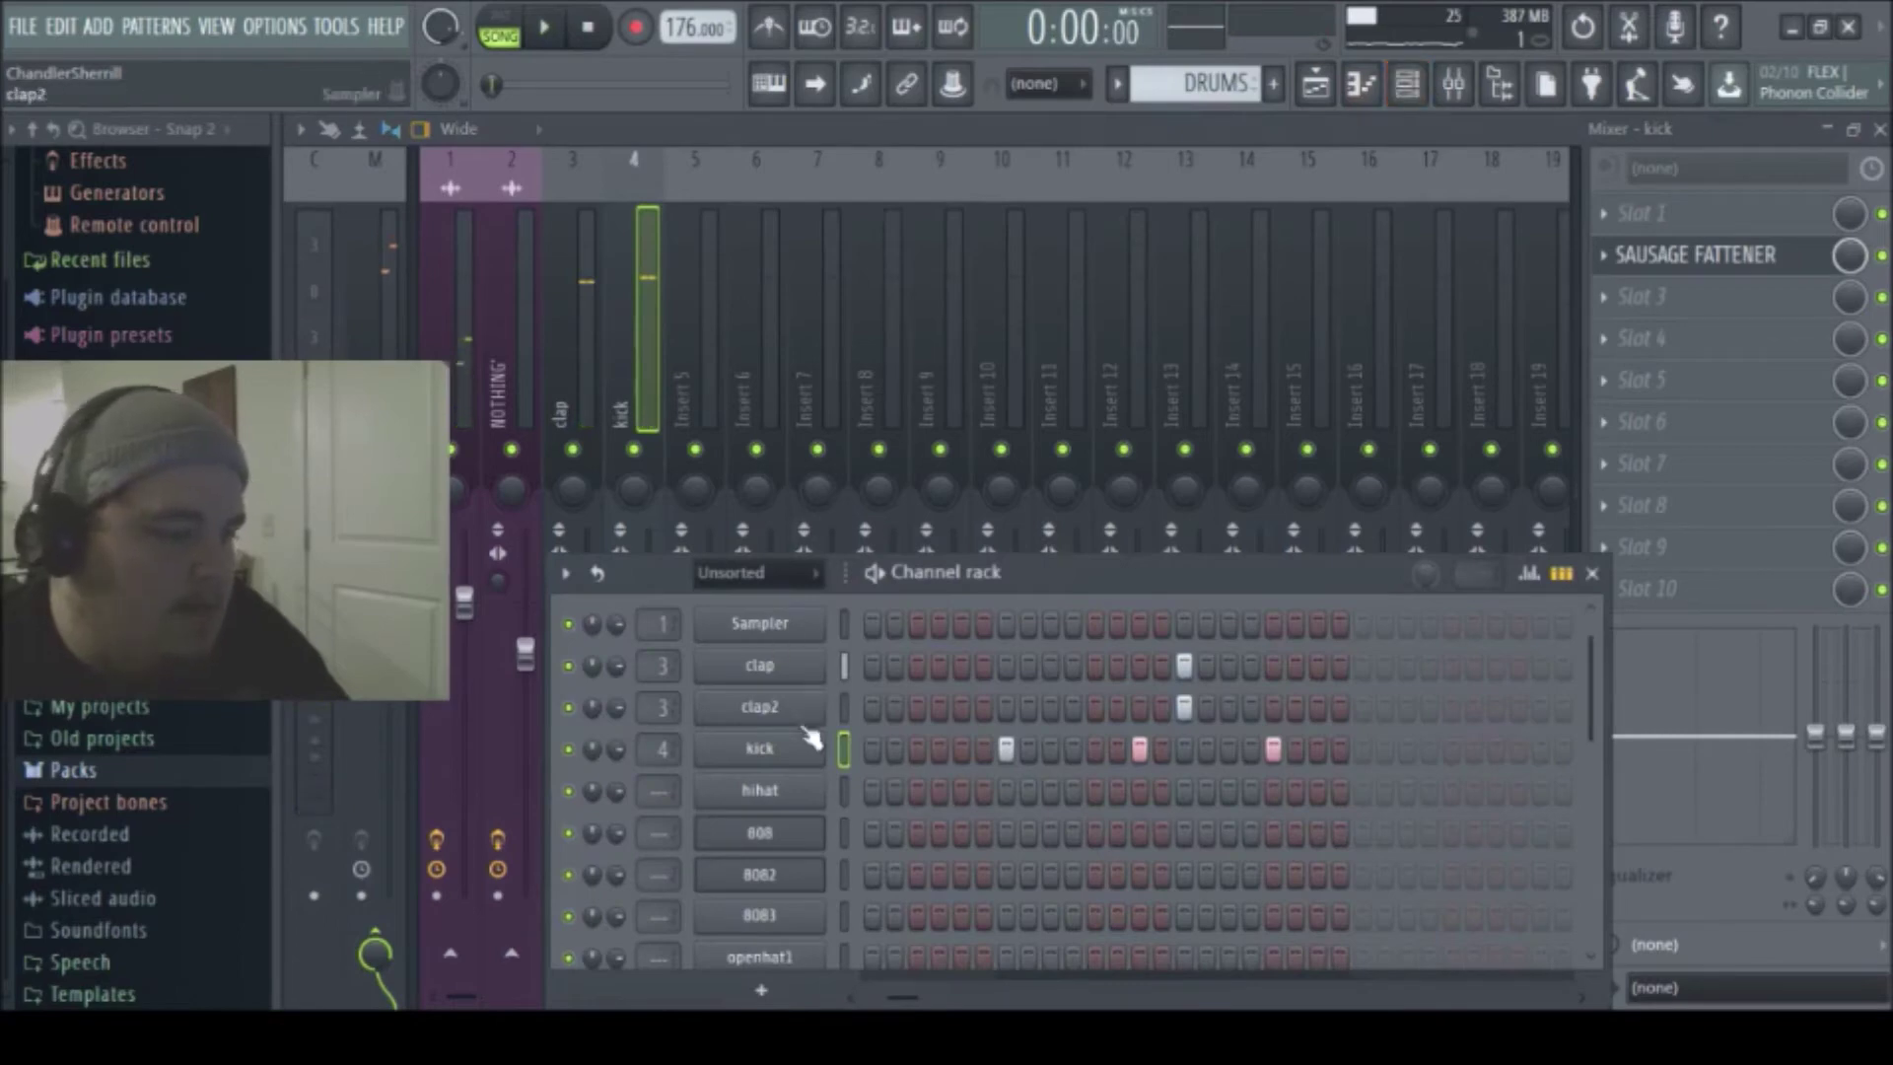
pyautogui.click(704, 317)
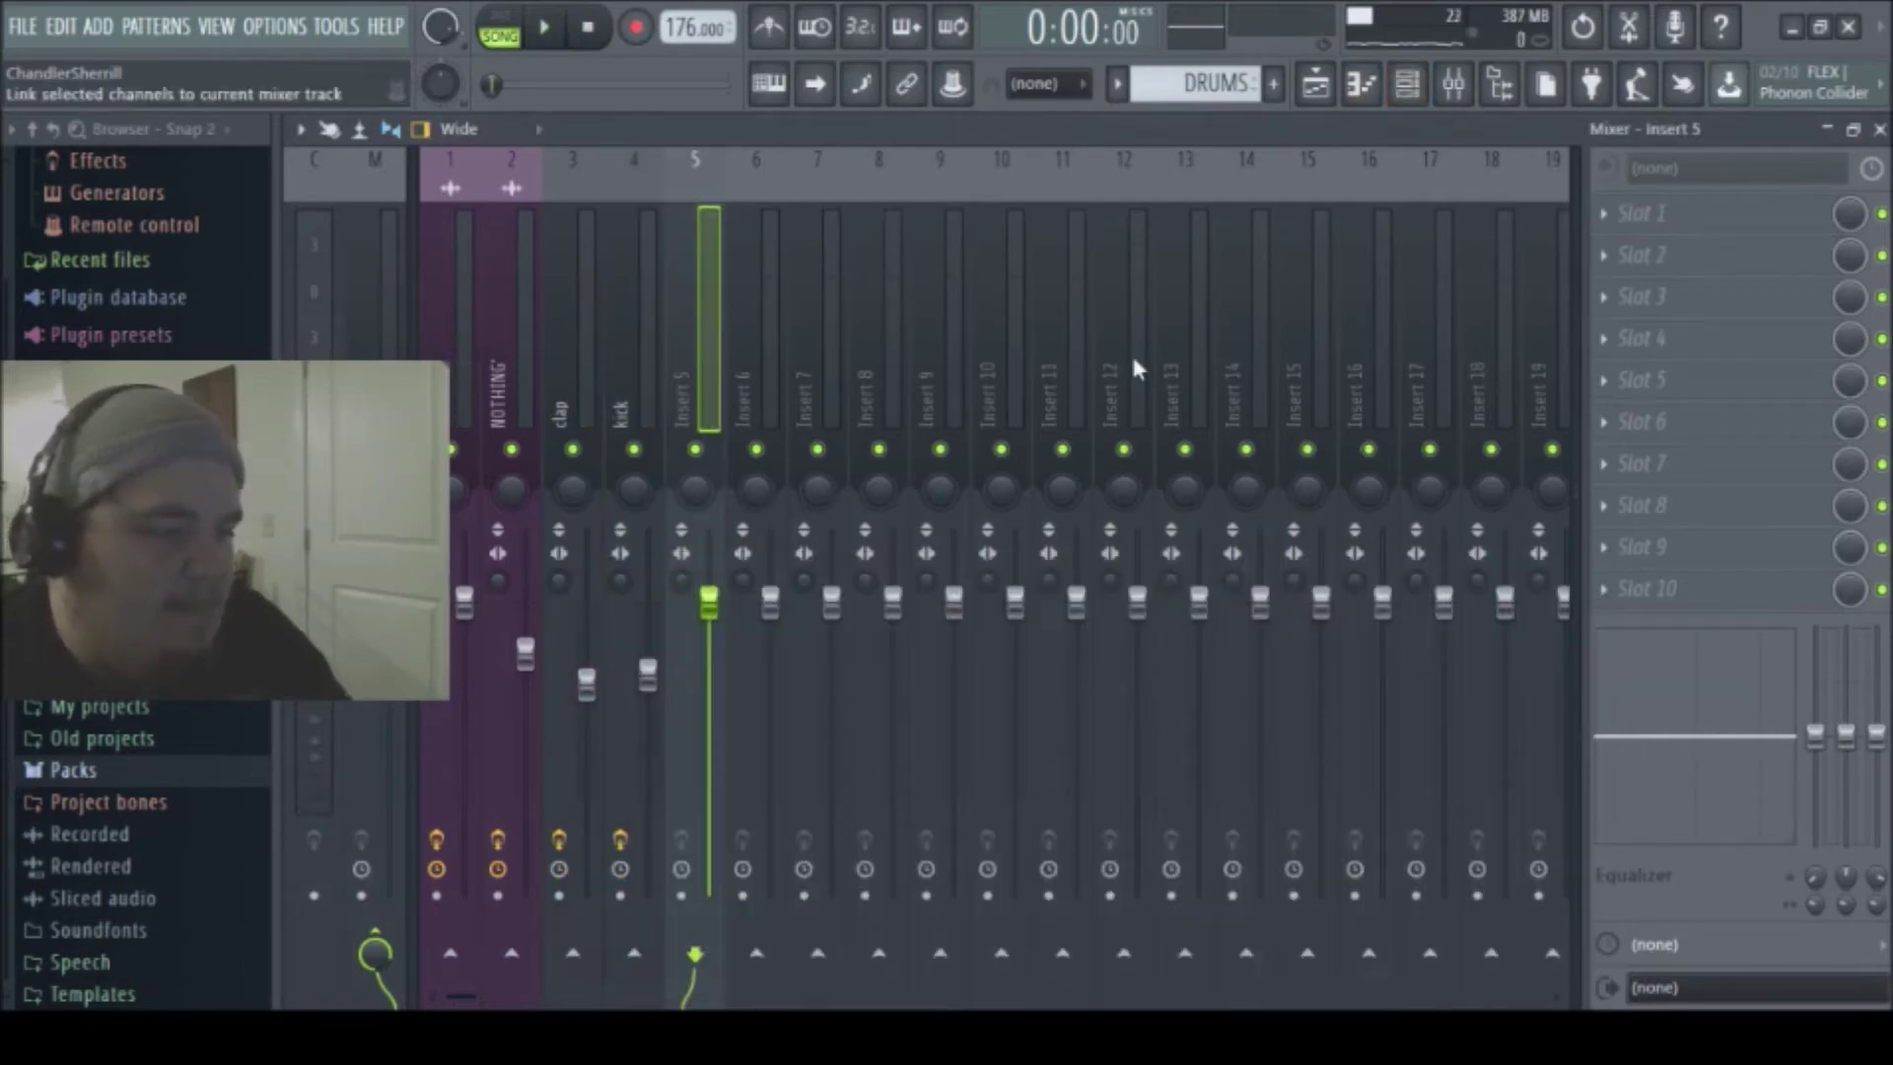
# - During playback, load Sausage Fattener on the 808's slot 1 with Fatness 11% and lower its fader to about -6.4 dB
pyautogui.press('space')
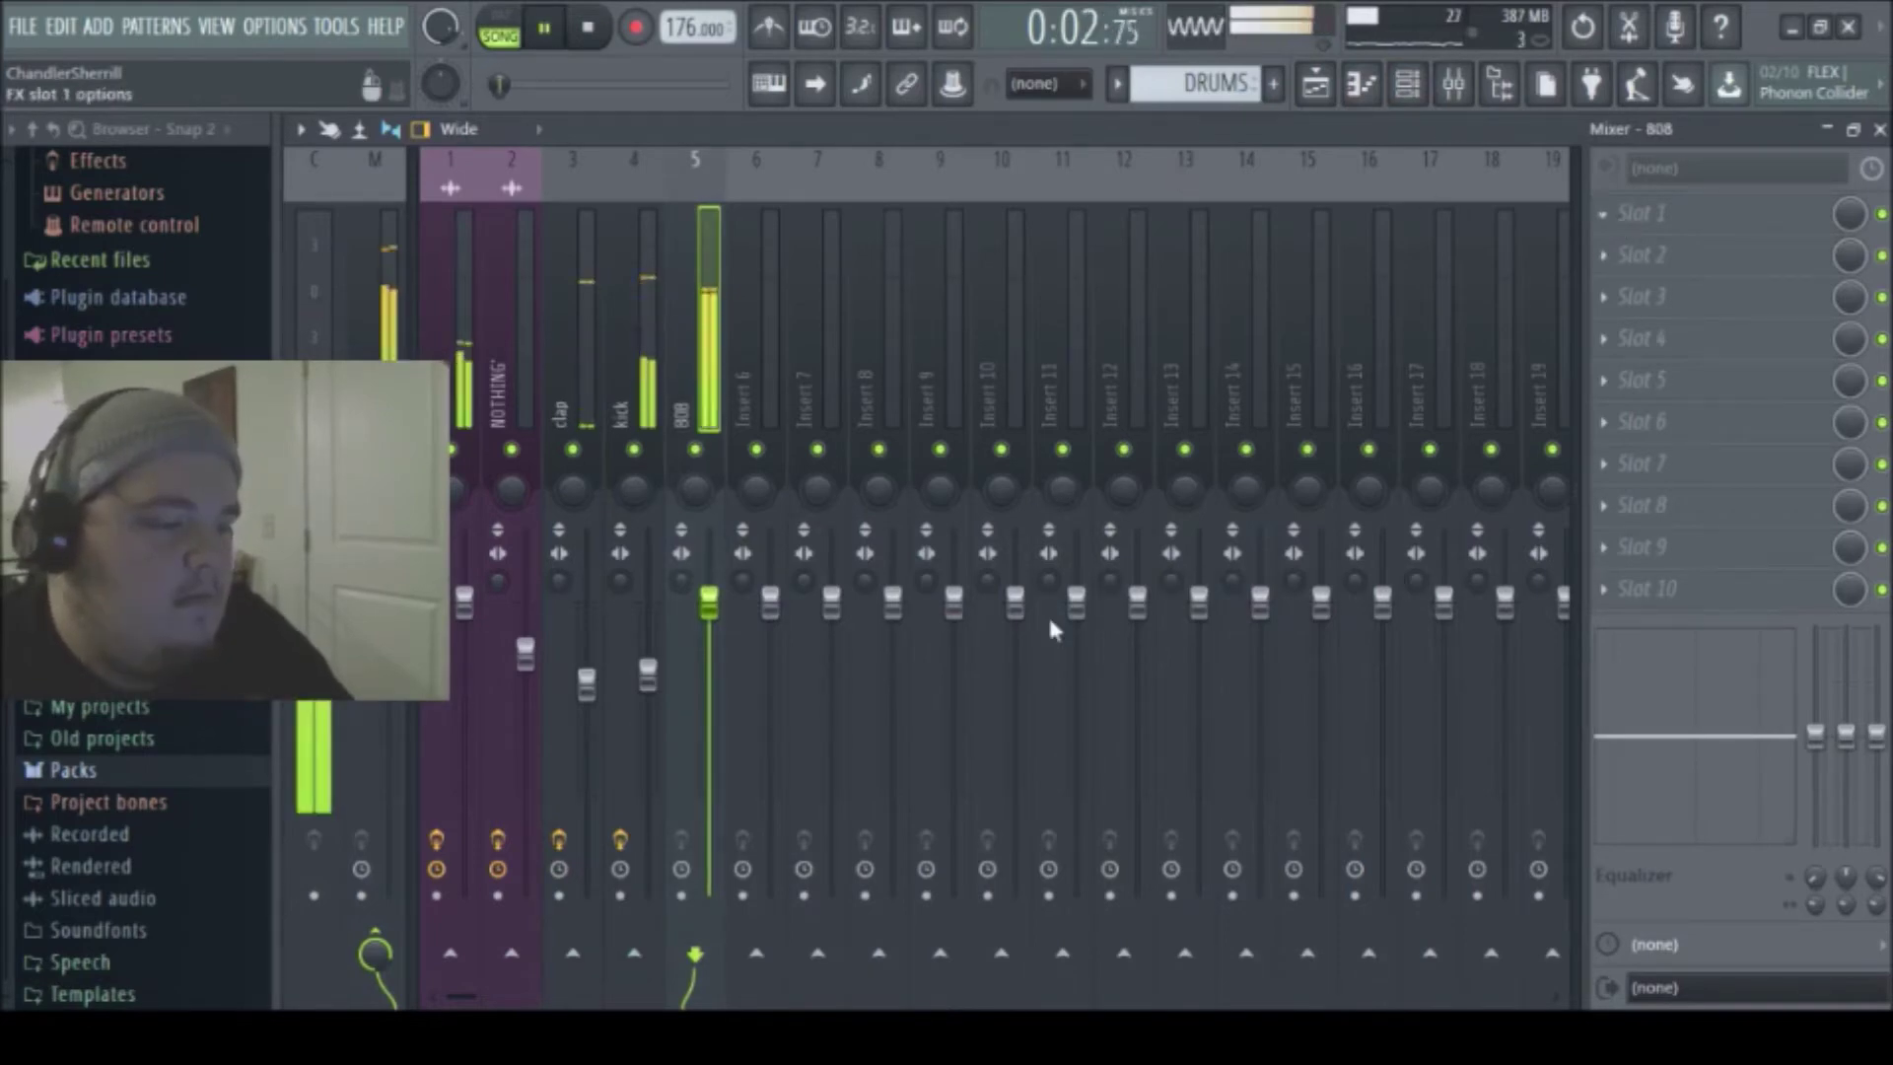
pyautogui.moveTo(917, 572); pyautogui.dragTo(917, 552)
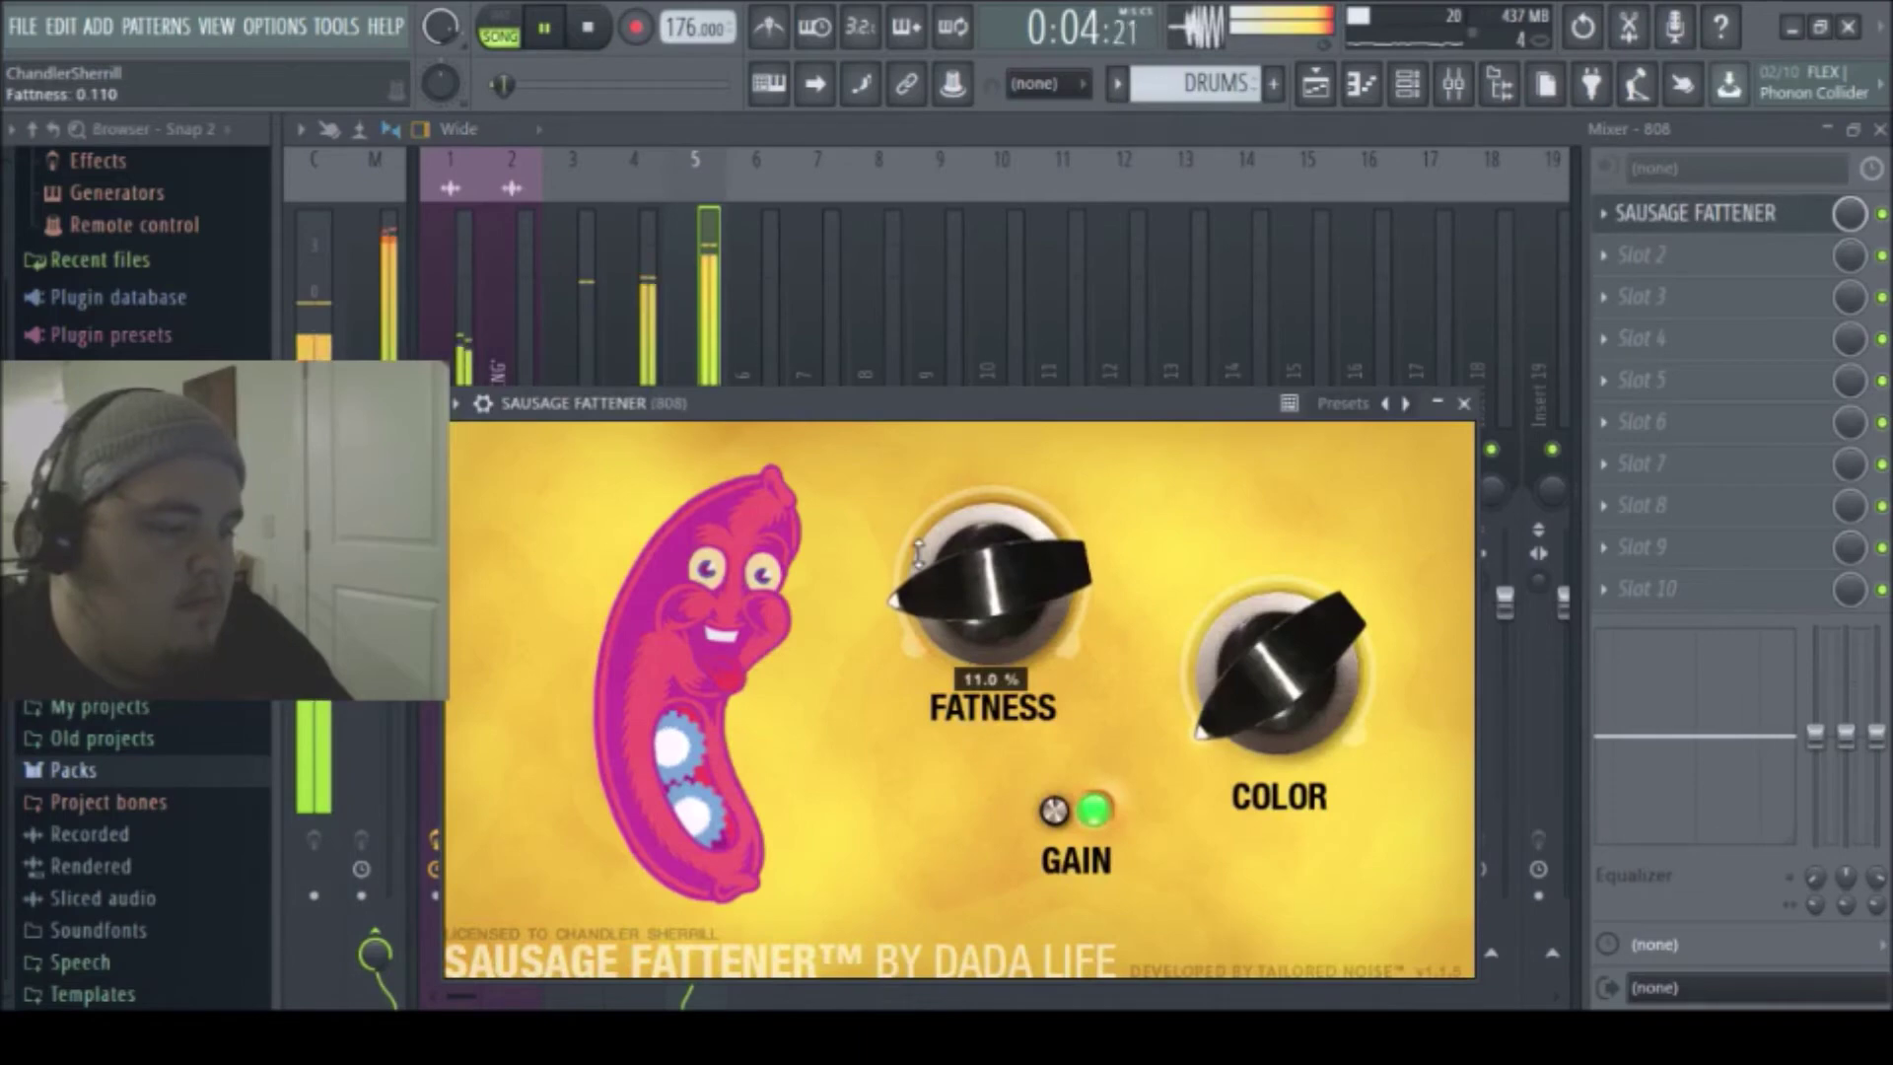
pyautogui.click(708, 342)
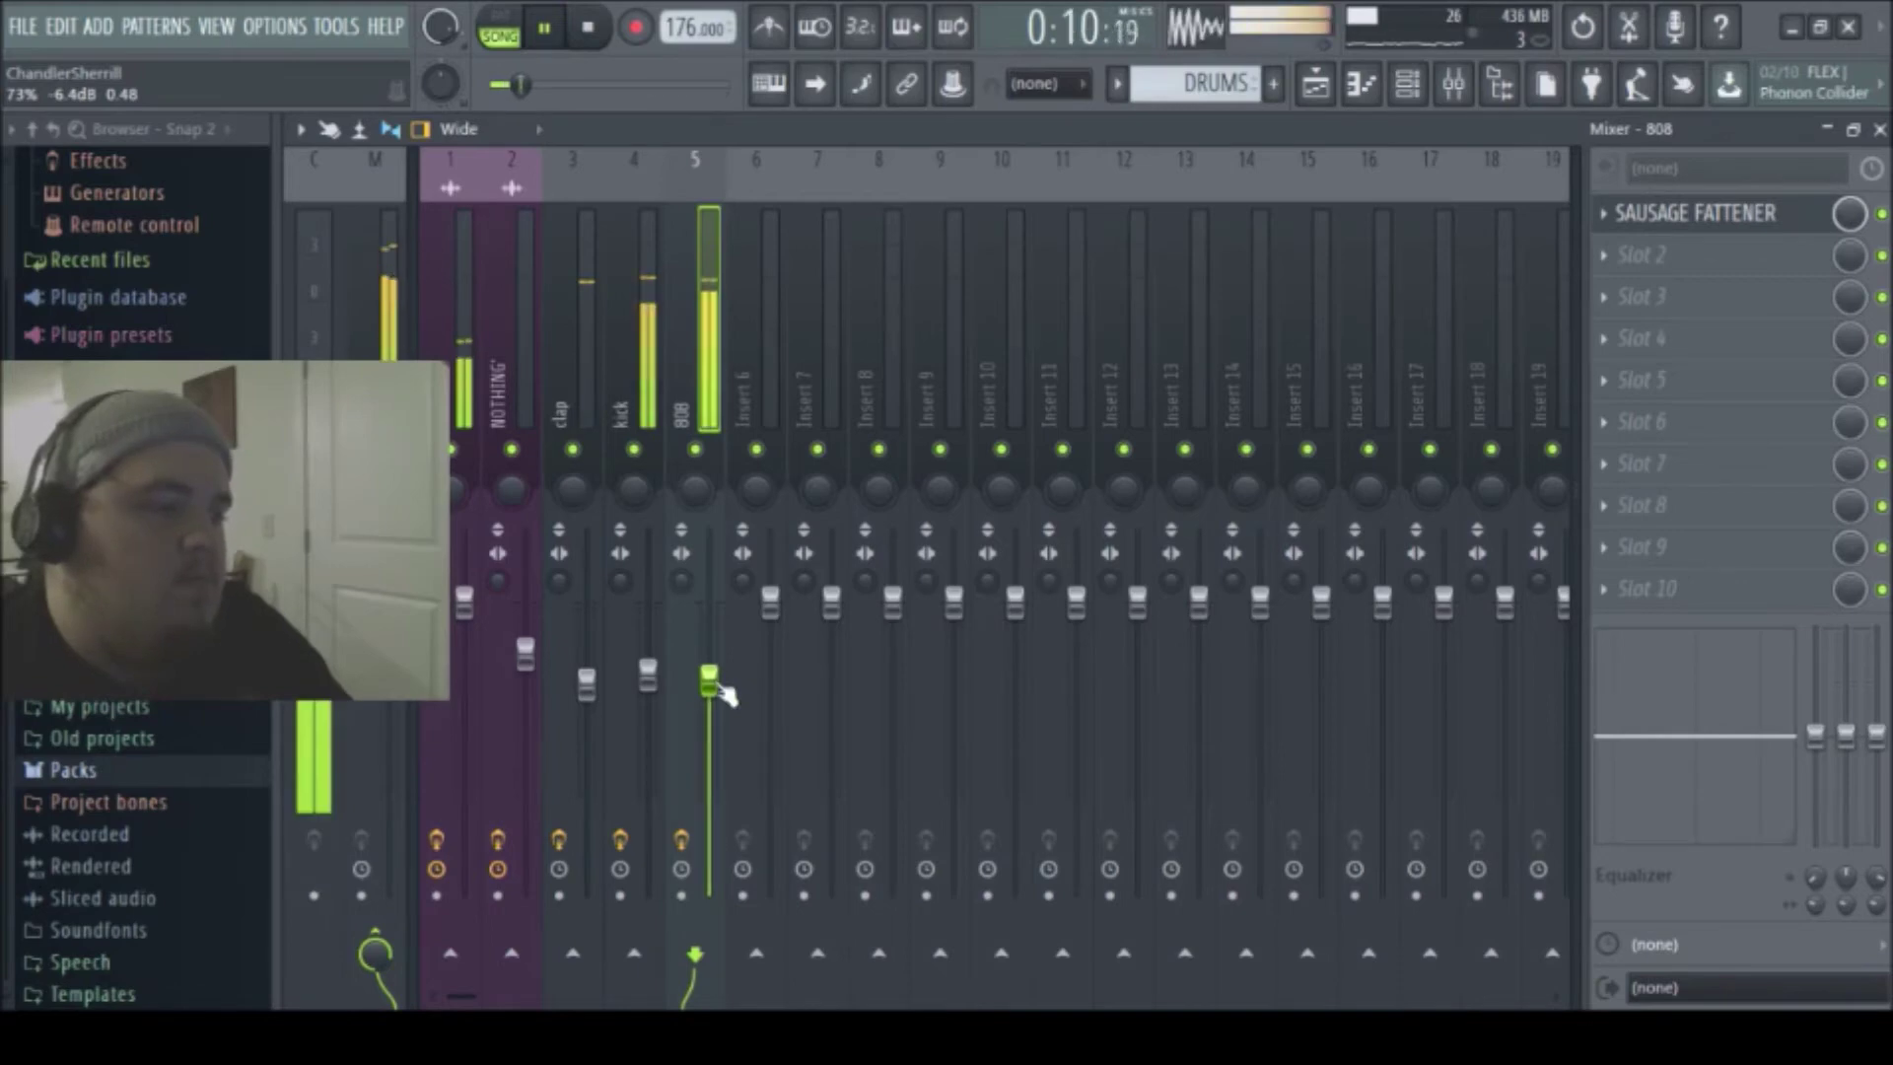
# - Create a hihat pattern with a hit every two steps, place it on Track 4 across bars 1–8, and play it
pyautogui.click(1341, 87)
pyautogui.press('space')
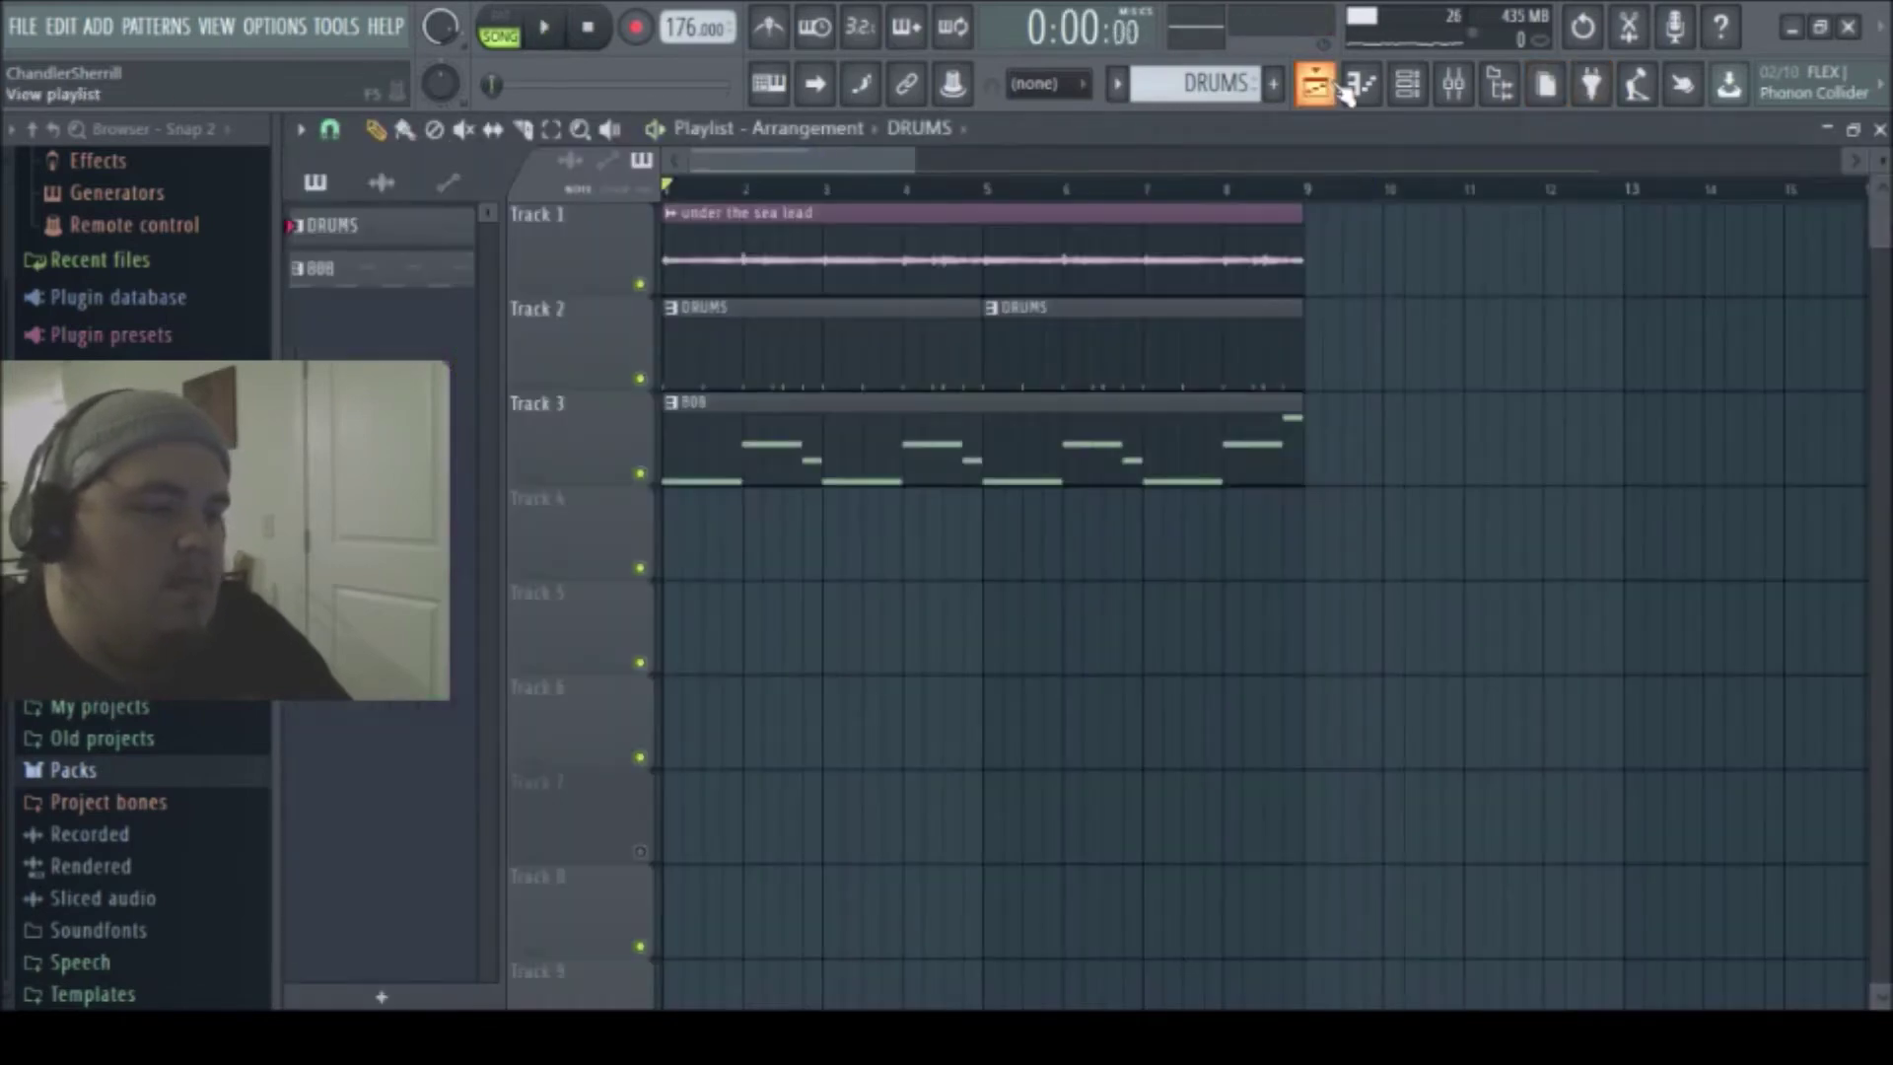
pyautogui.click(1405, 87)
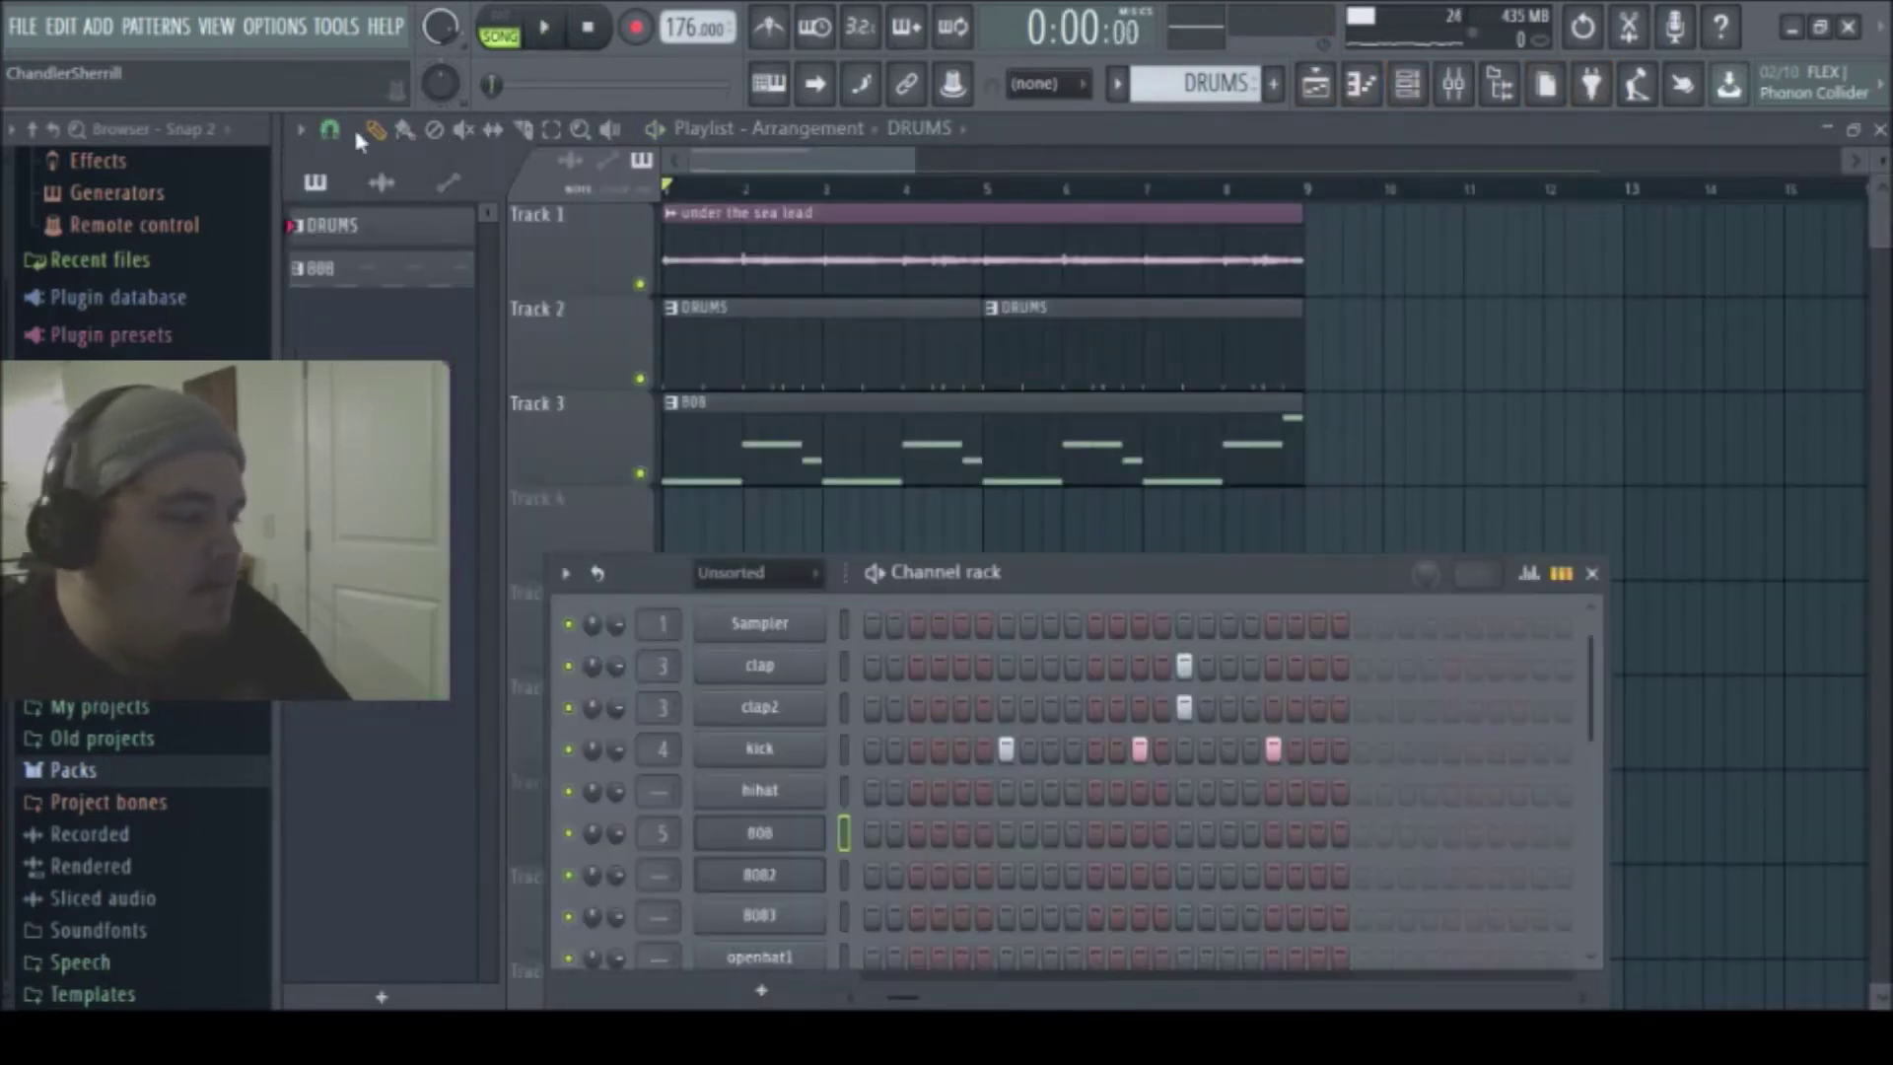
pyautogui.press('F4')
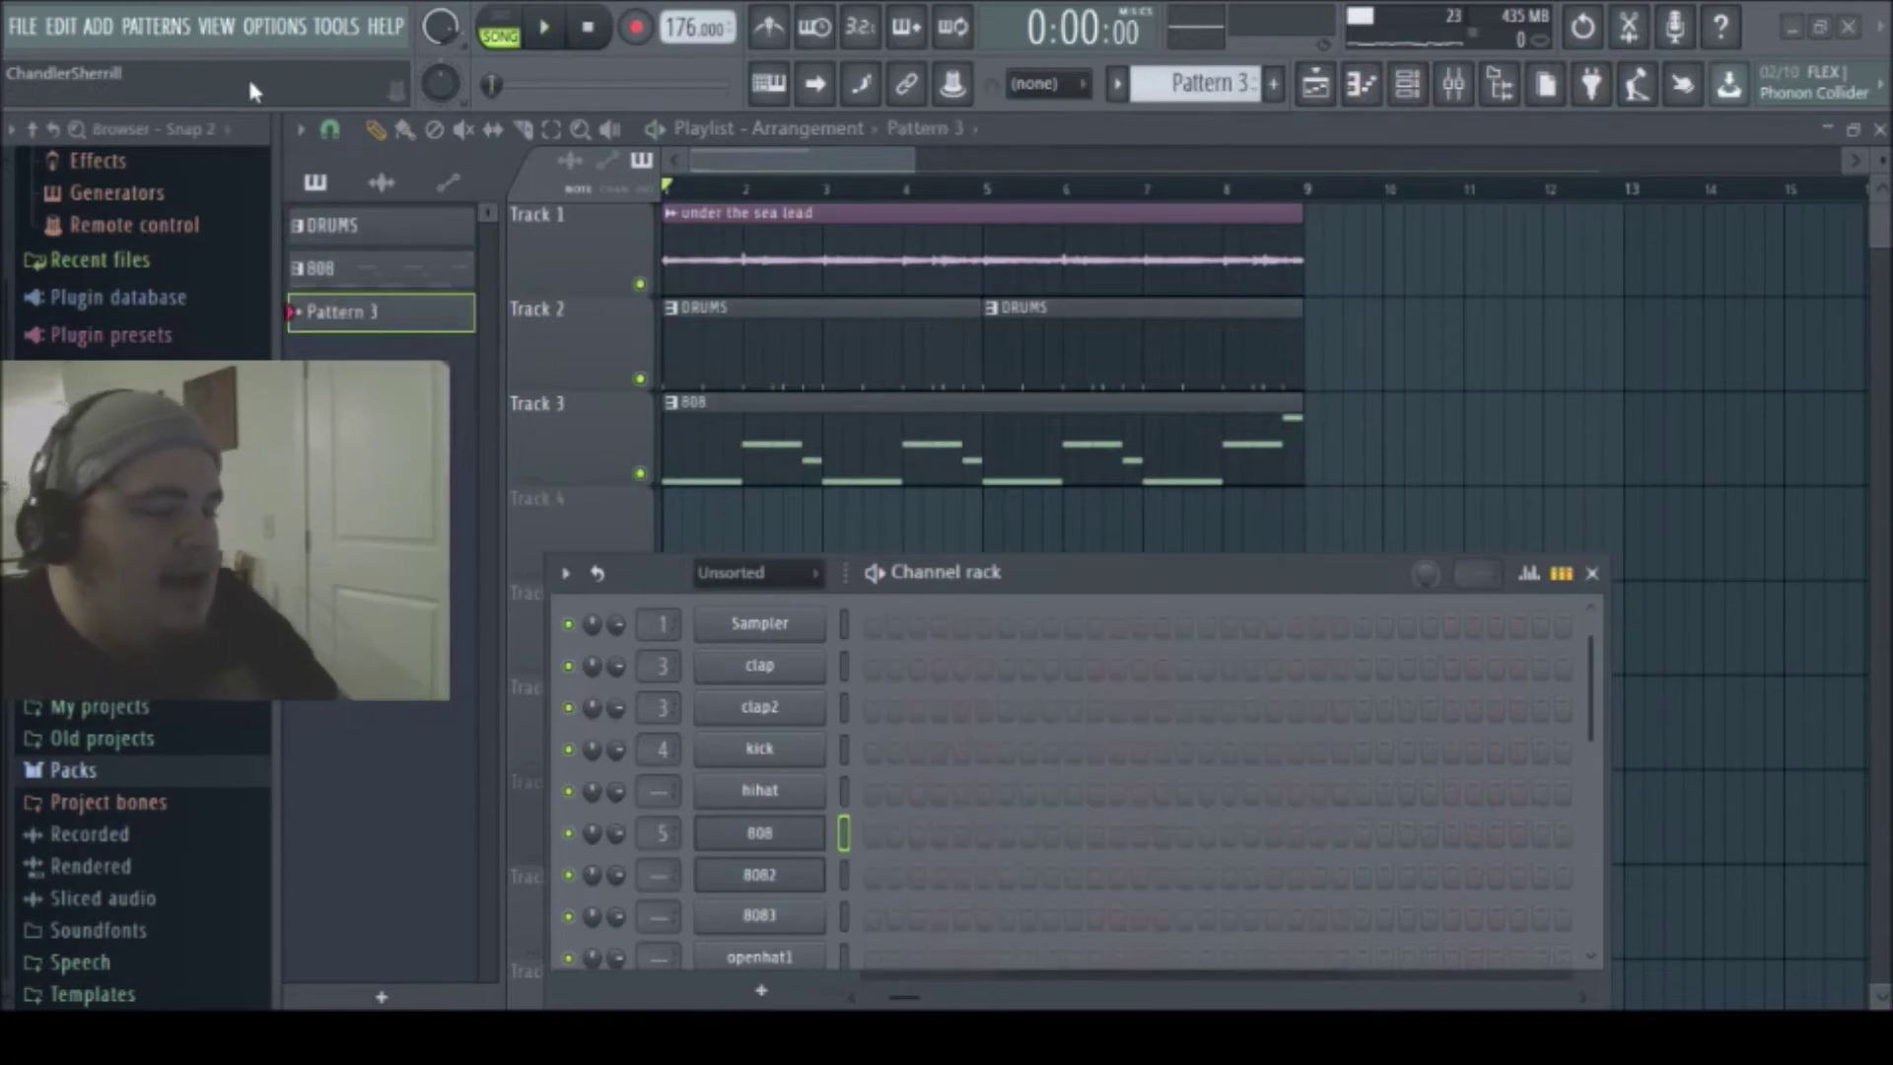
pyautogui.press('space')
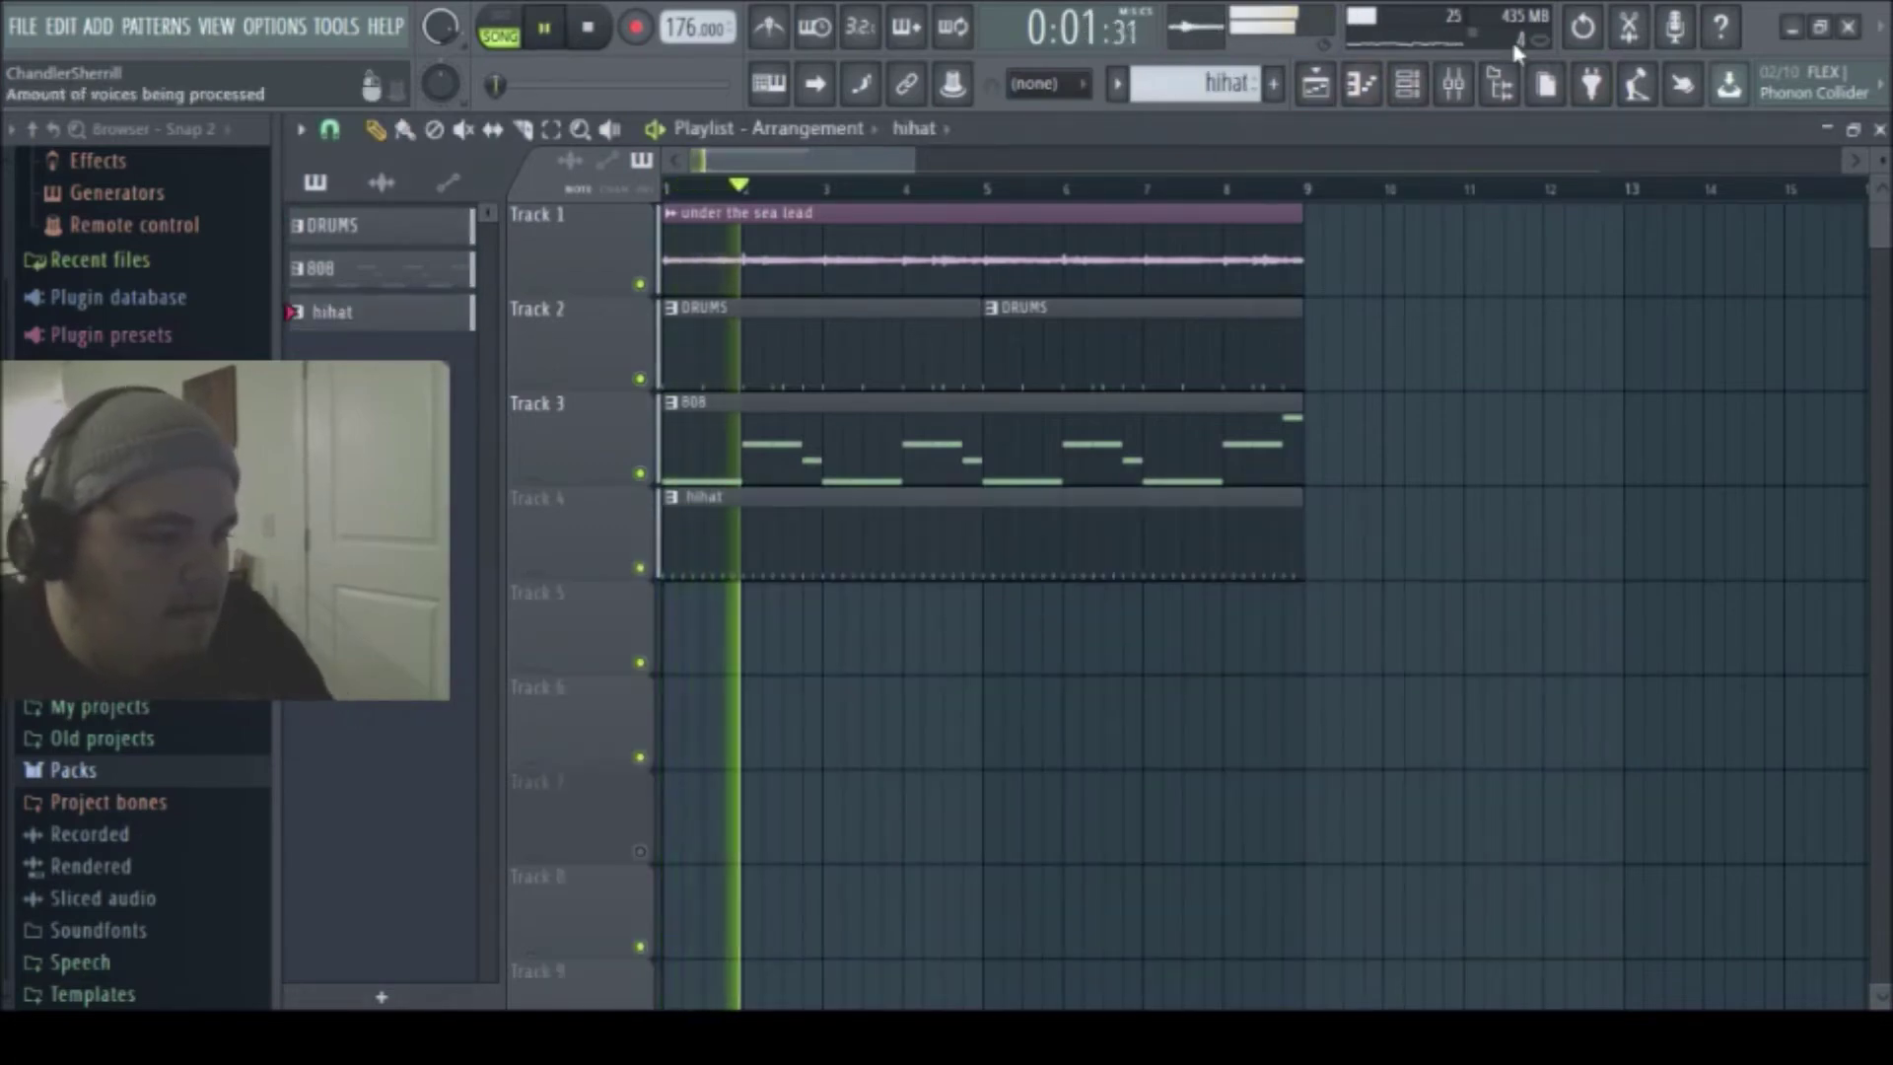
# - Route the hihat channel to mixer track 6 and play the beat to hear its level
pyautogui.click(1425, 87)
pyautogui.press('space')
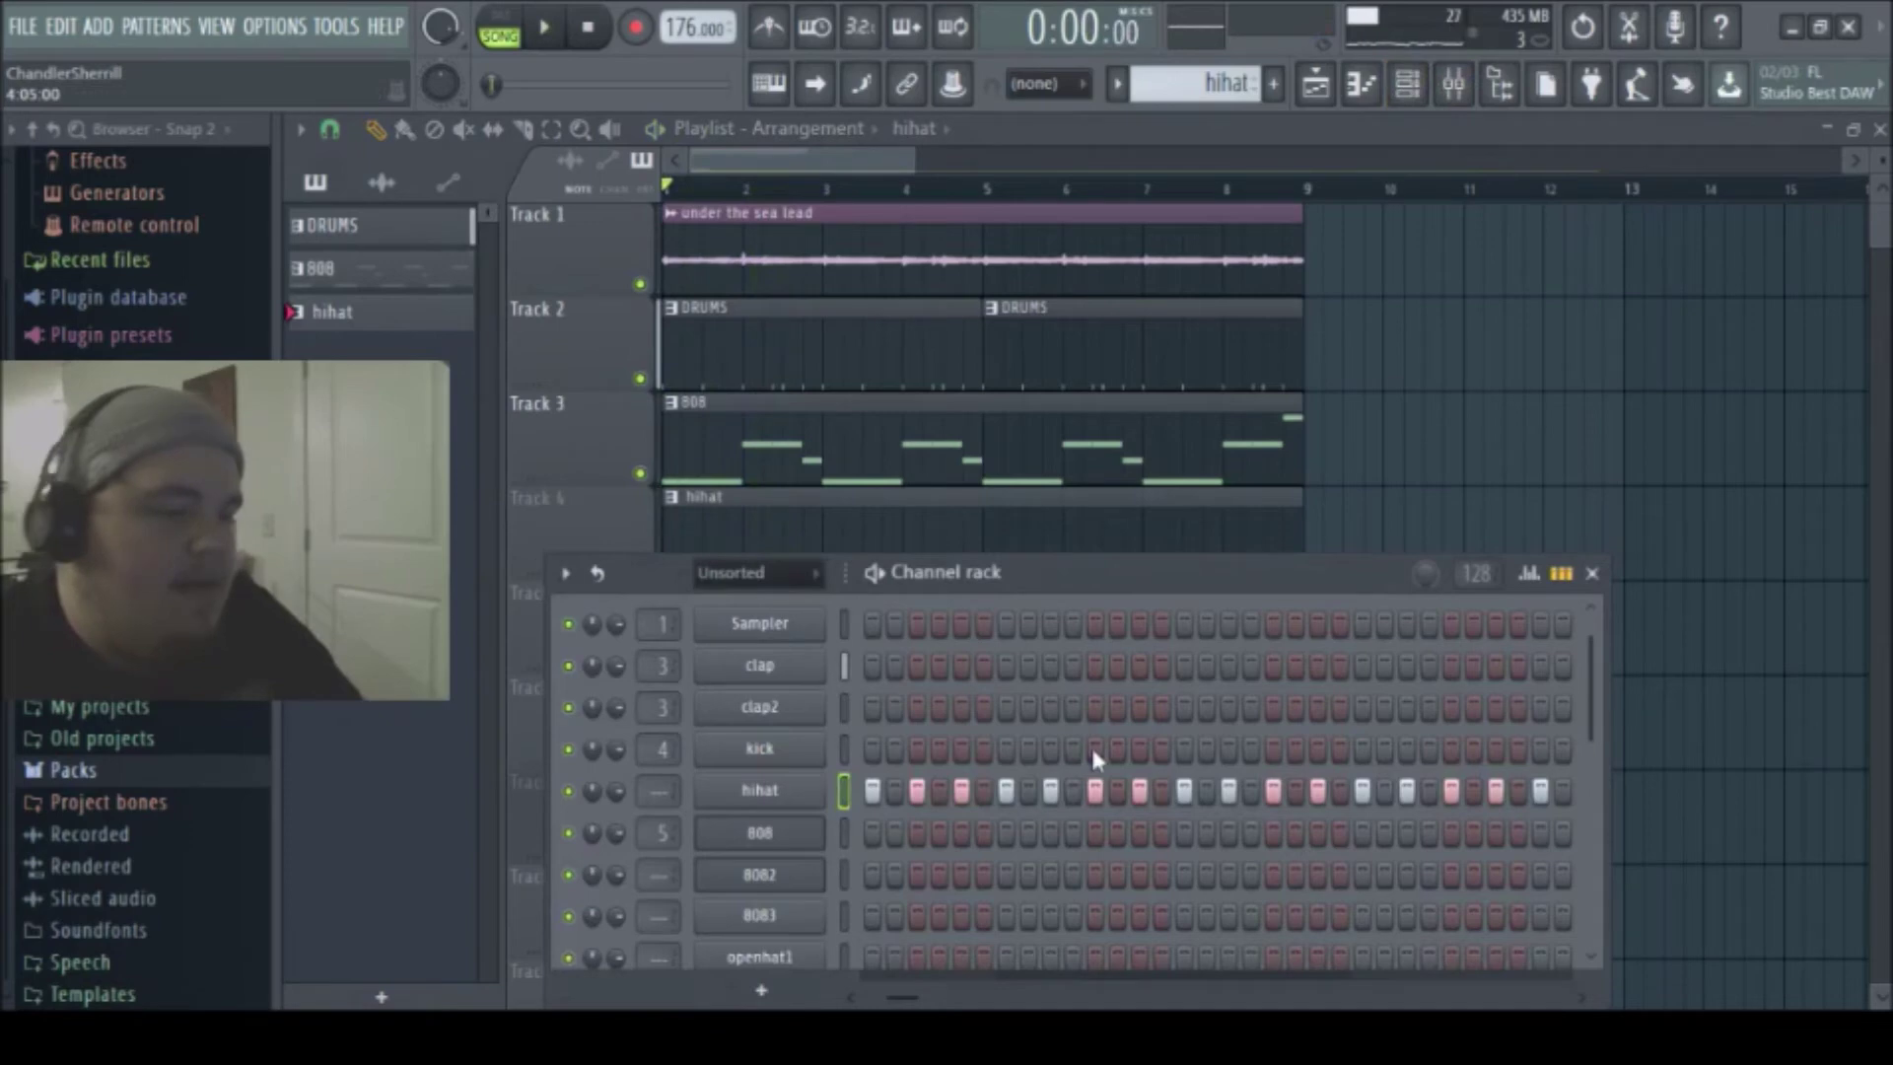
pyautogui.click(1469, 103)
pyautogui.click(754, 348)
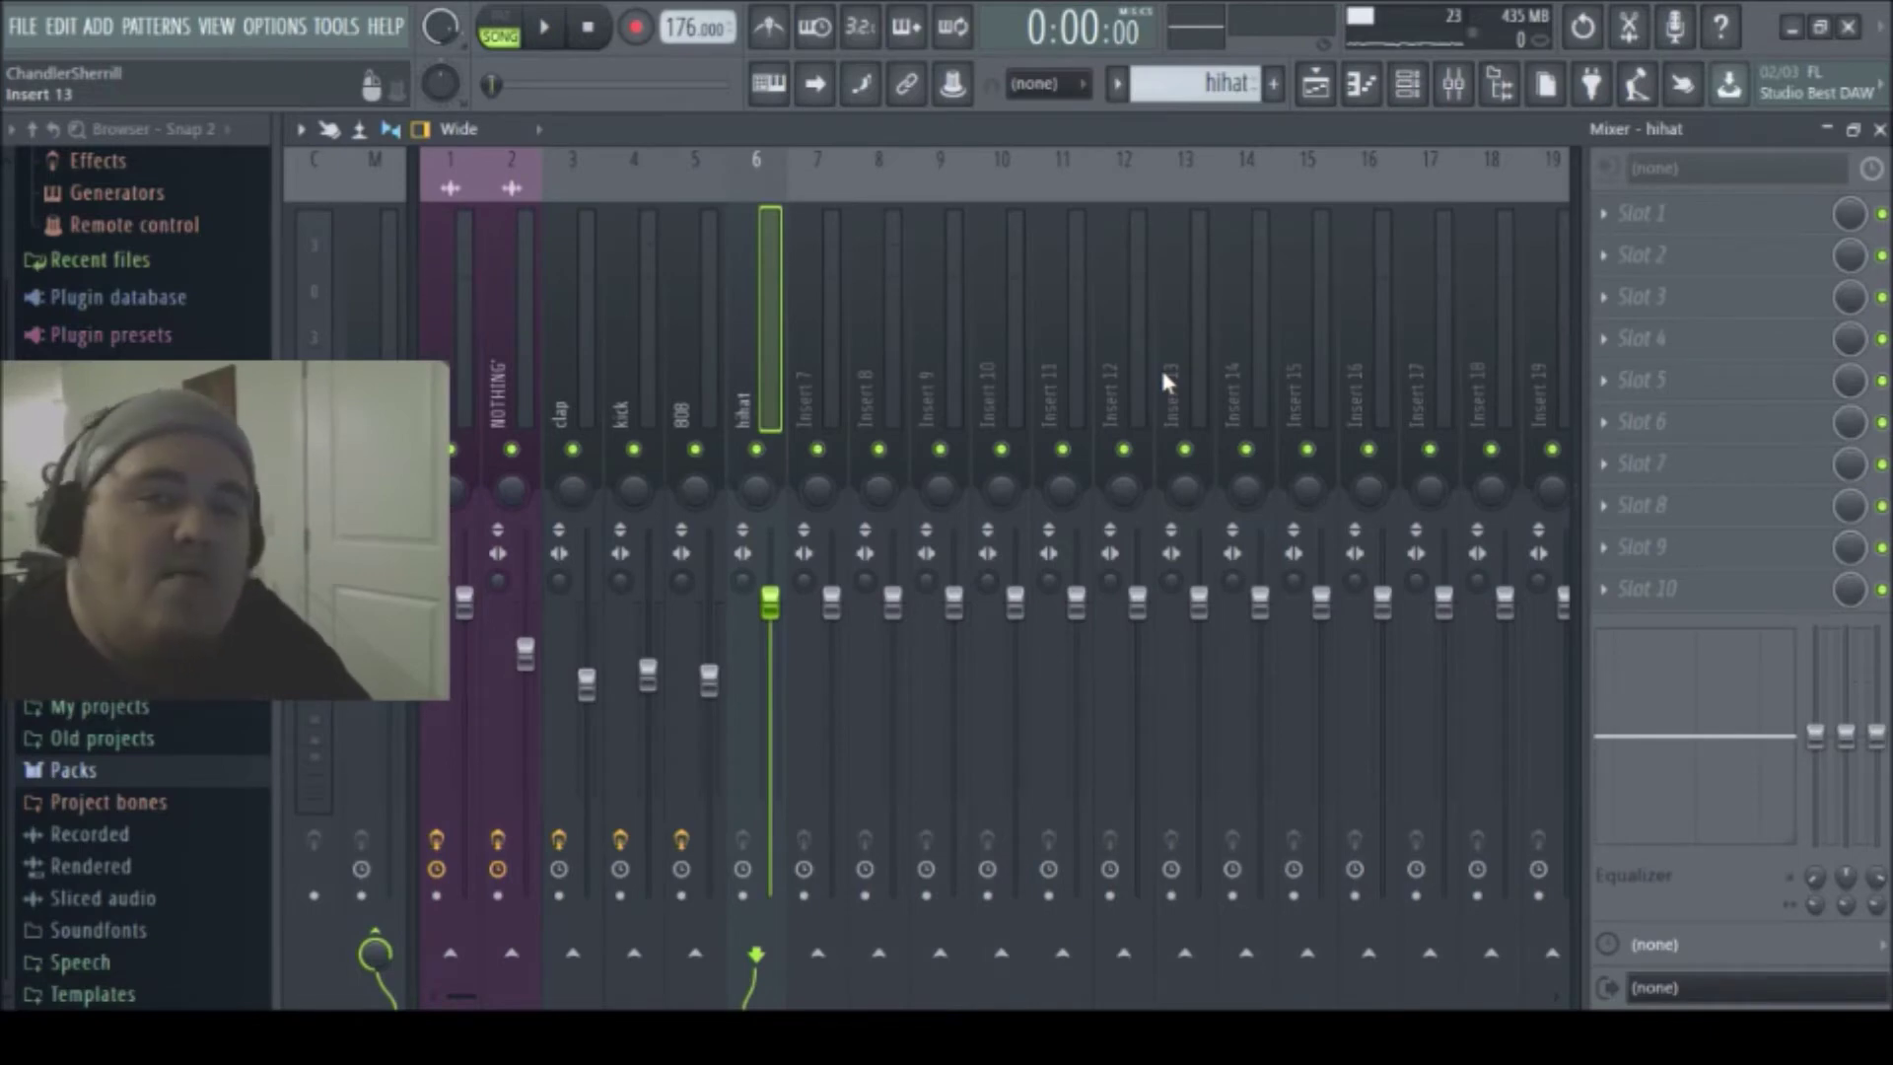
pyautogui.press('space')
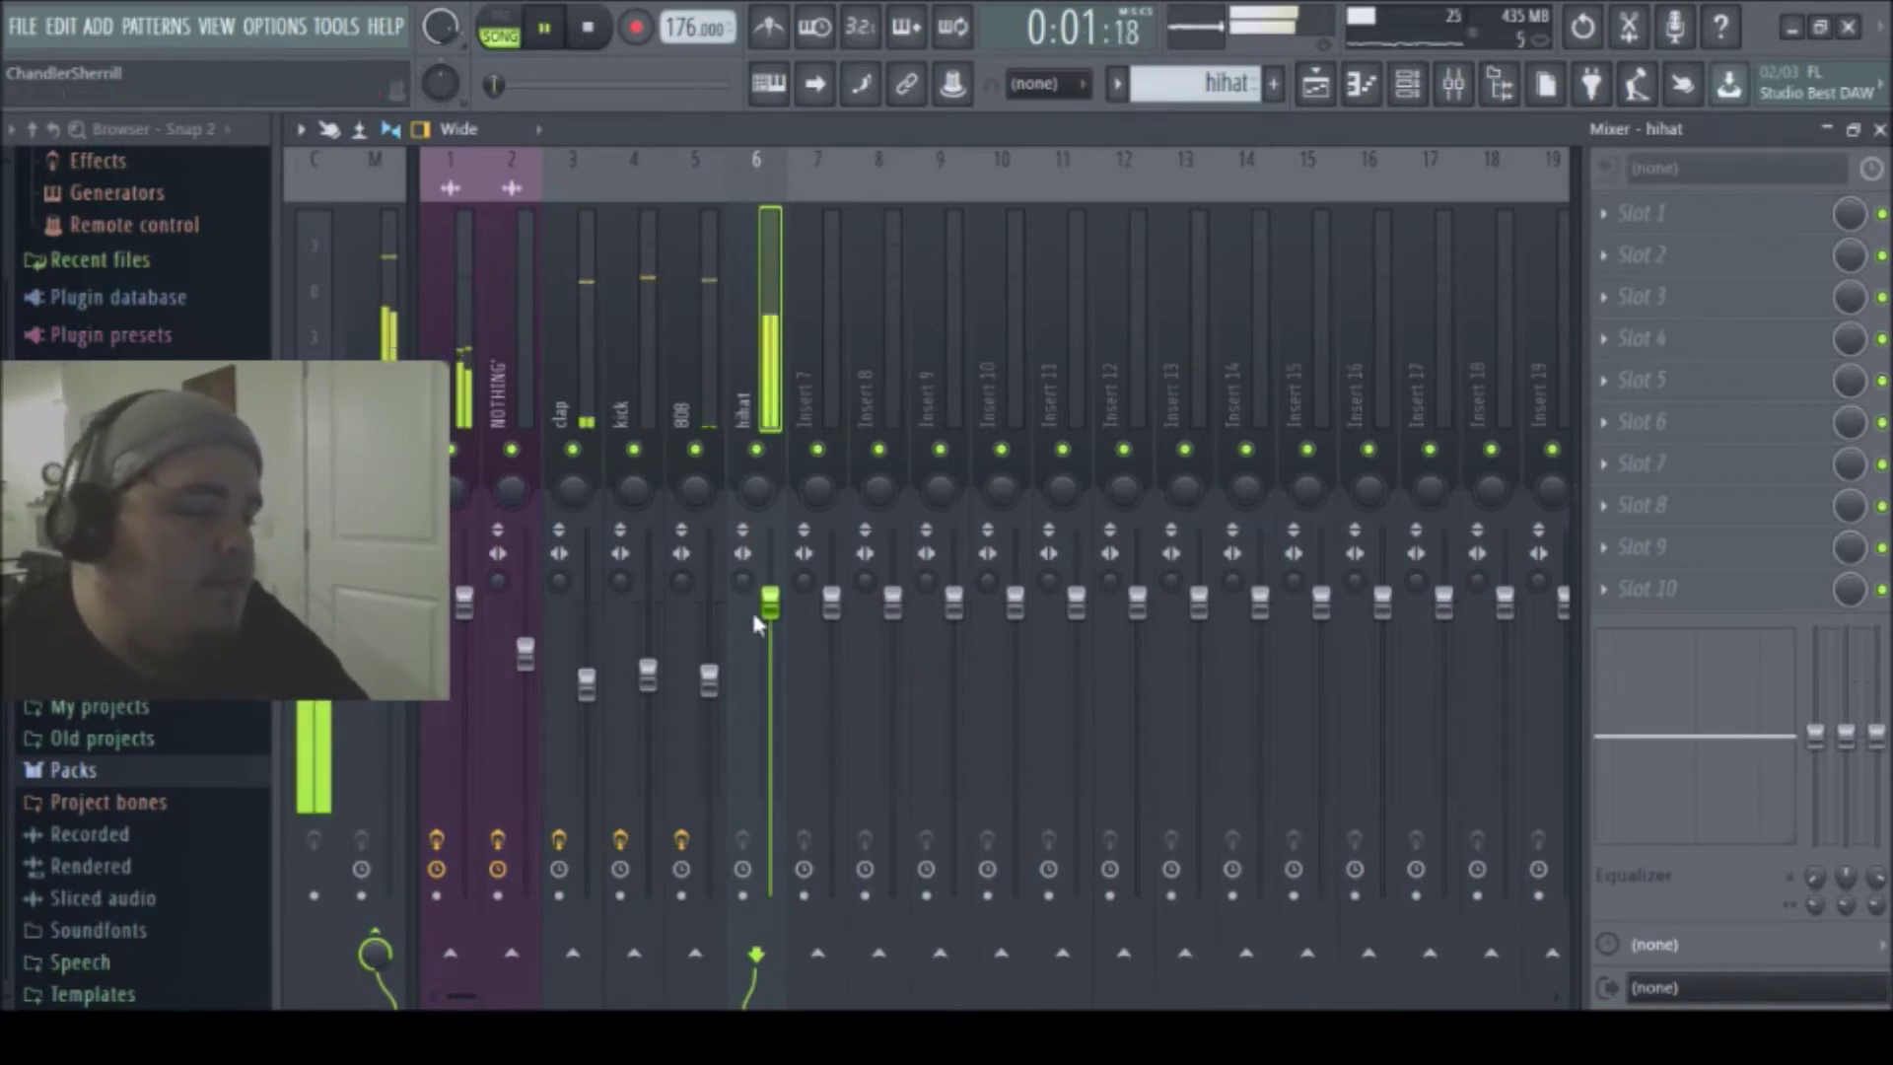
# - Stop playback, create an openhat1 pattern with hits on bar 1 step 1 and bar 2 step 5, and play it on Track 5
pyautogui.click(1408, 87)
pyautogui.scroll(-3, 865, 630)
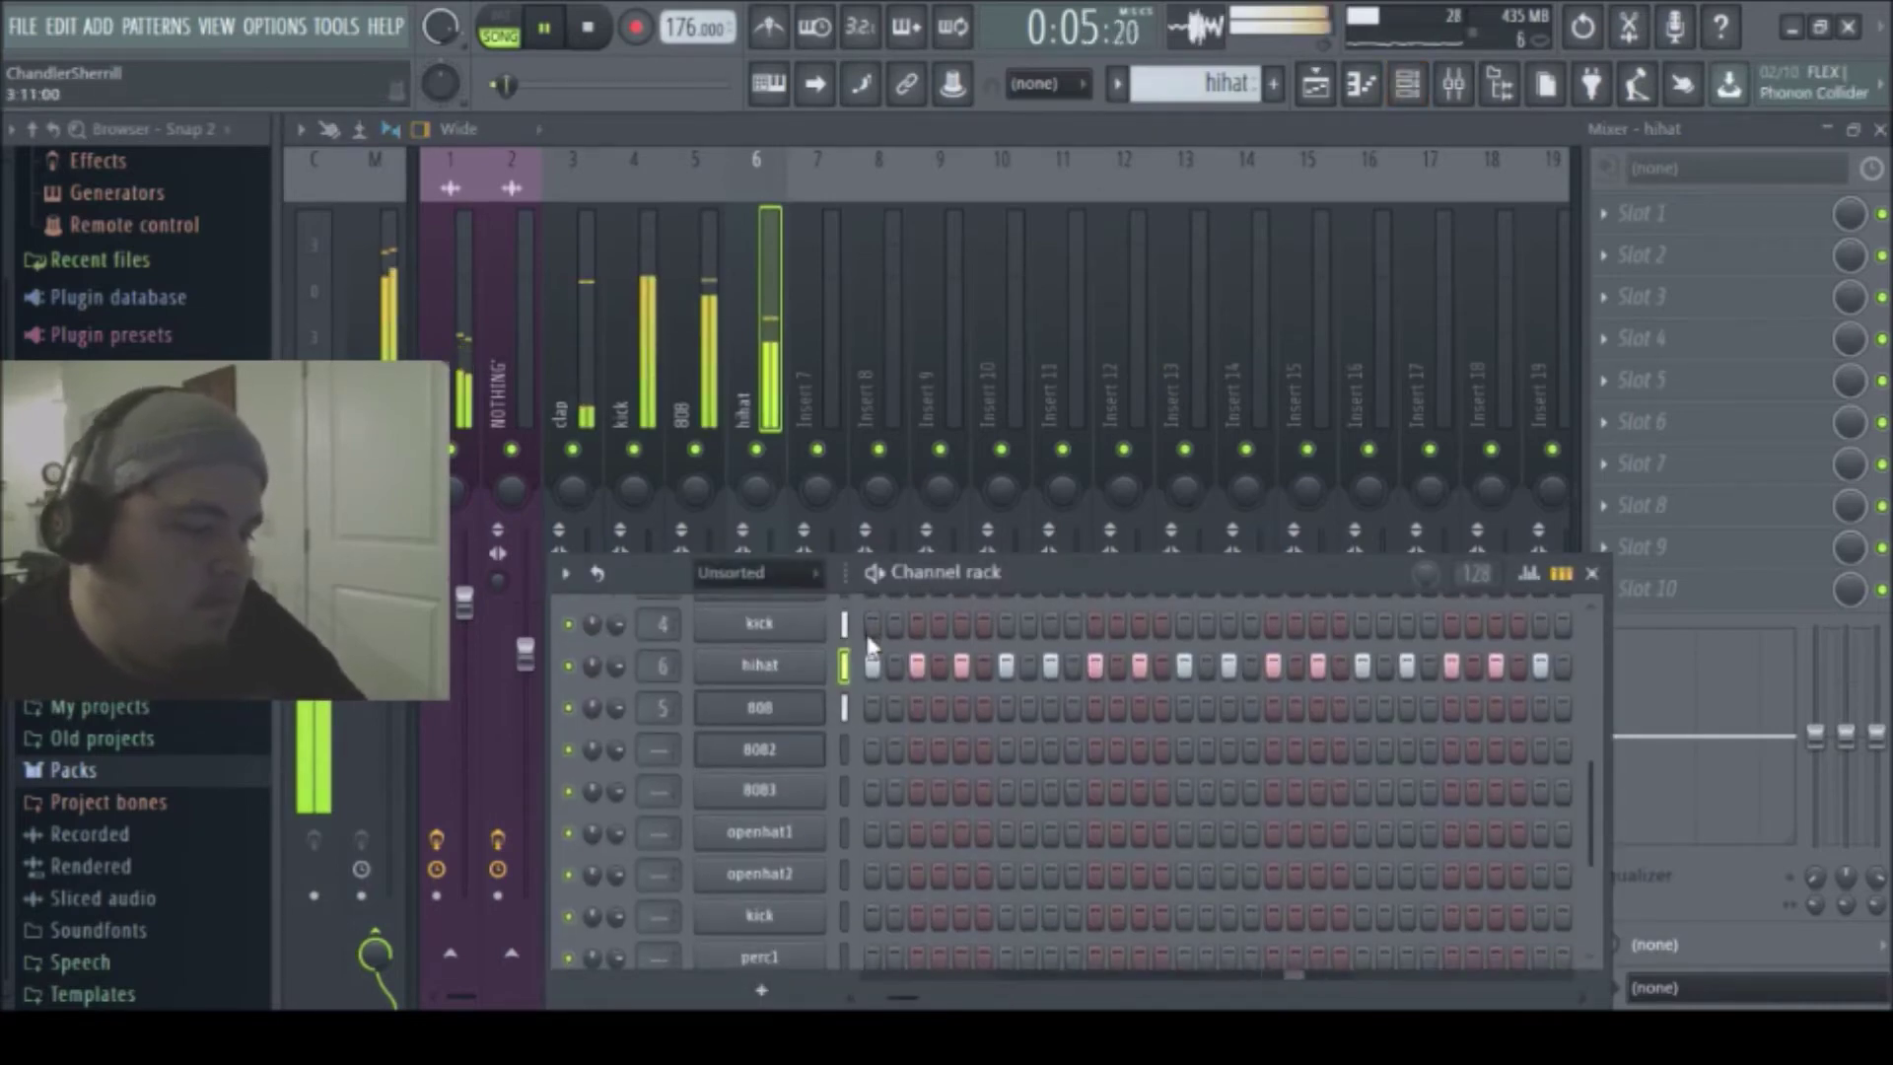
pyautogui.press('space')
pyautogui.moveTo(905, 998); pyautogui.dragTo(815, 1001)
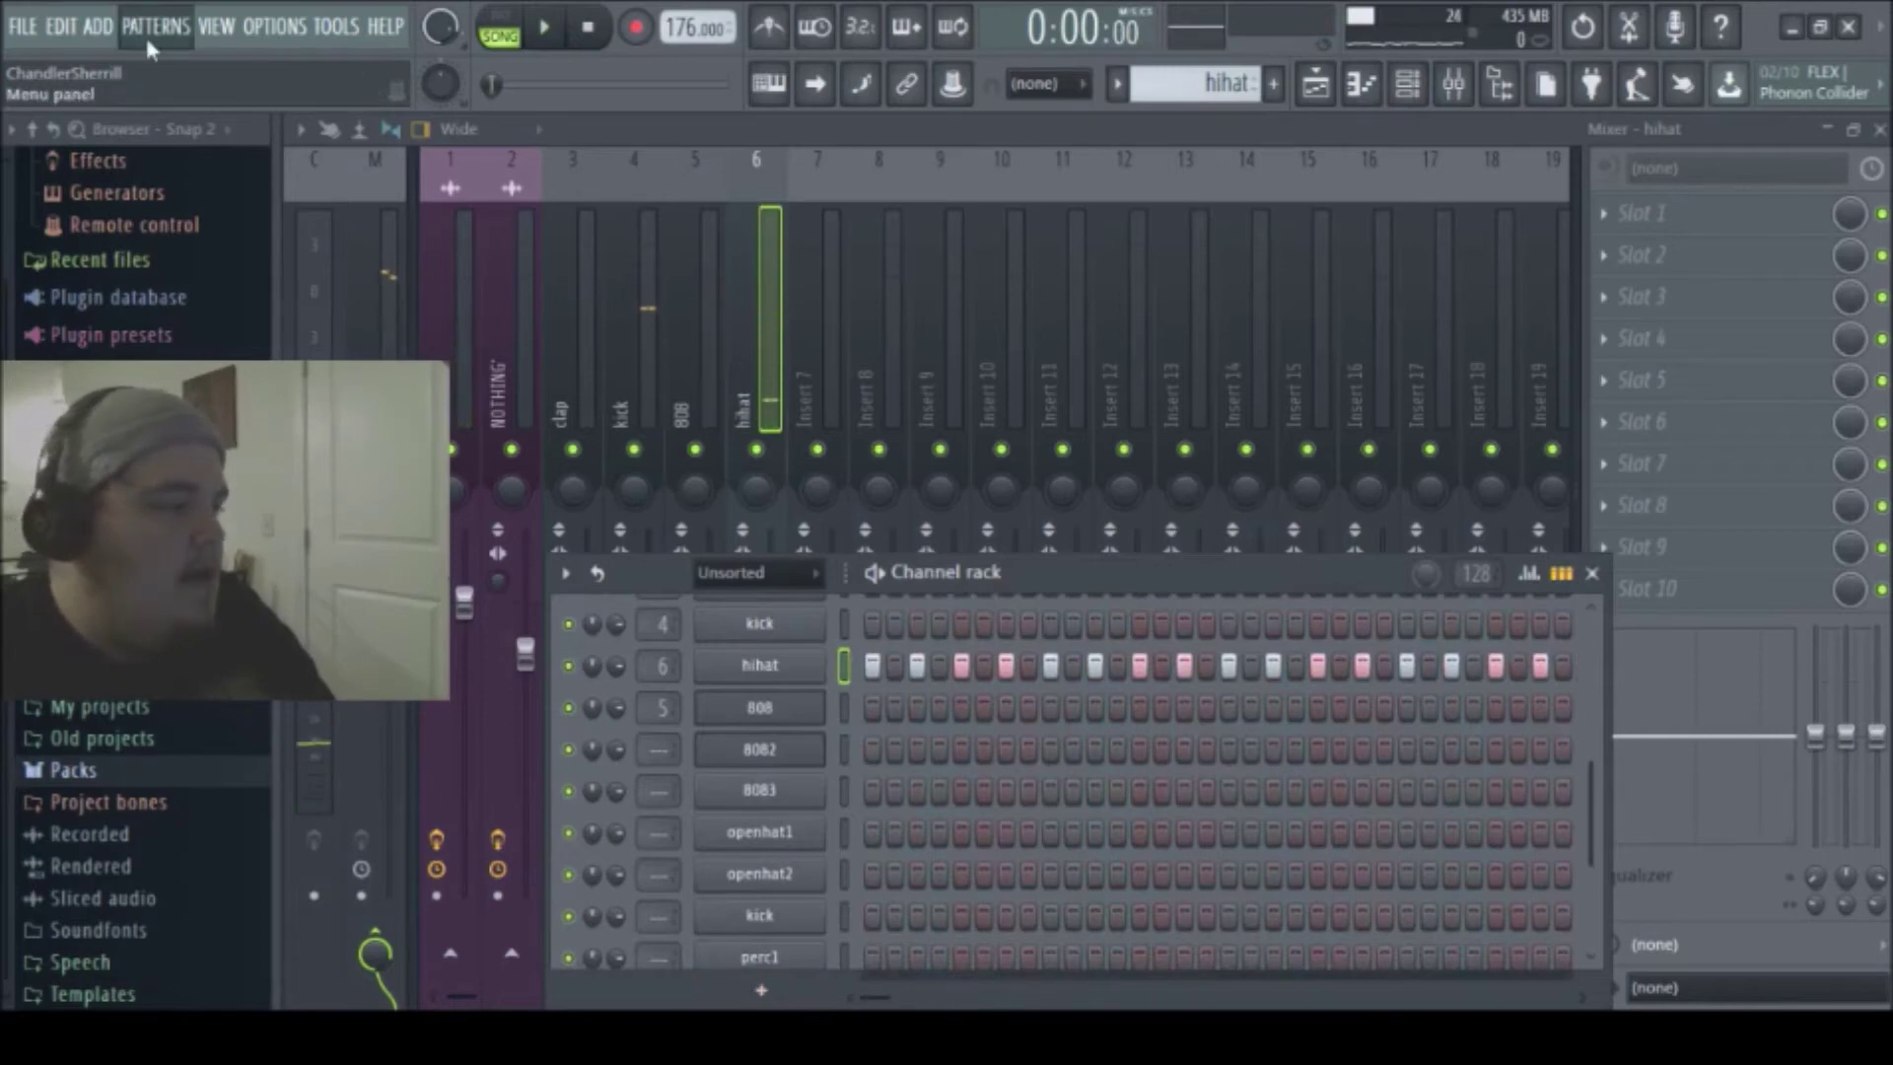
pyautogui.press('F5')
pyautogui.click(681, 632)
pyautogui.press('space')
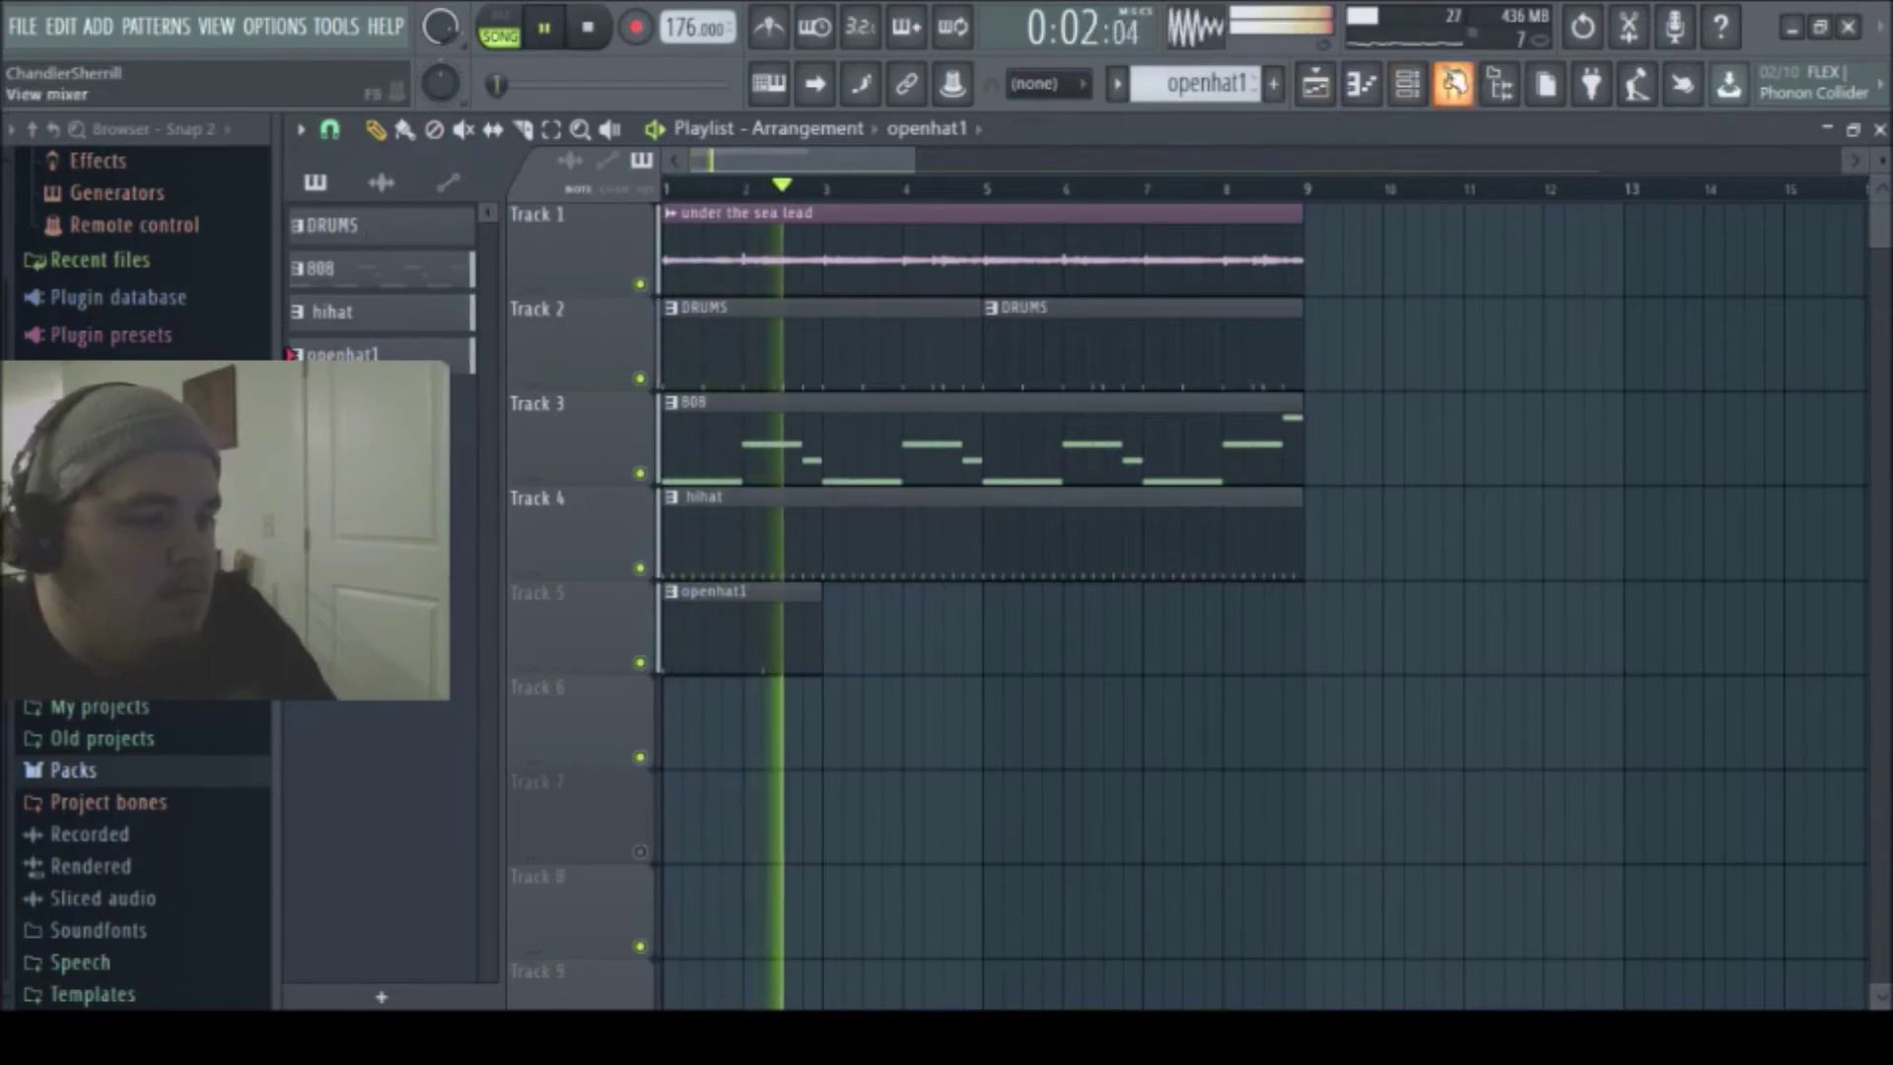
# - Duplicate the two openhat1 notes into bars 3–4 of the pattern and play the beat
pyautogui.press('F6')
pyautogui.press('space')
pyautogui.press('F7')
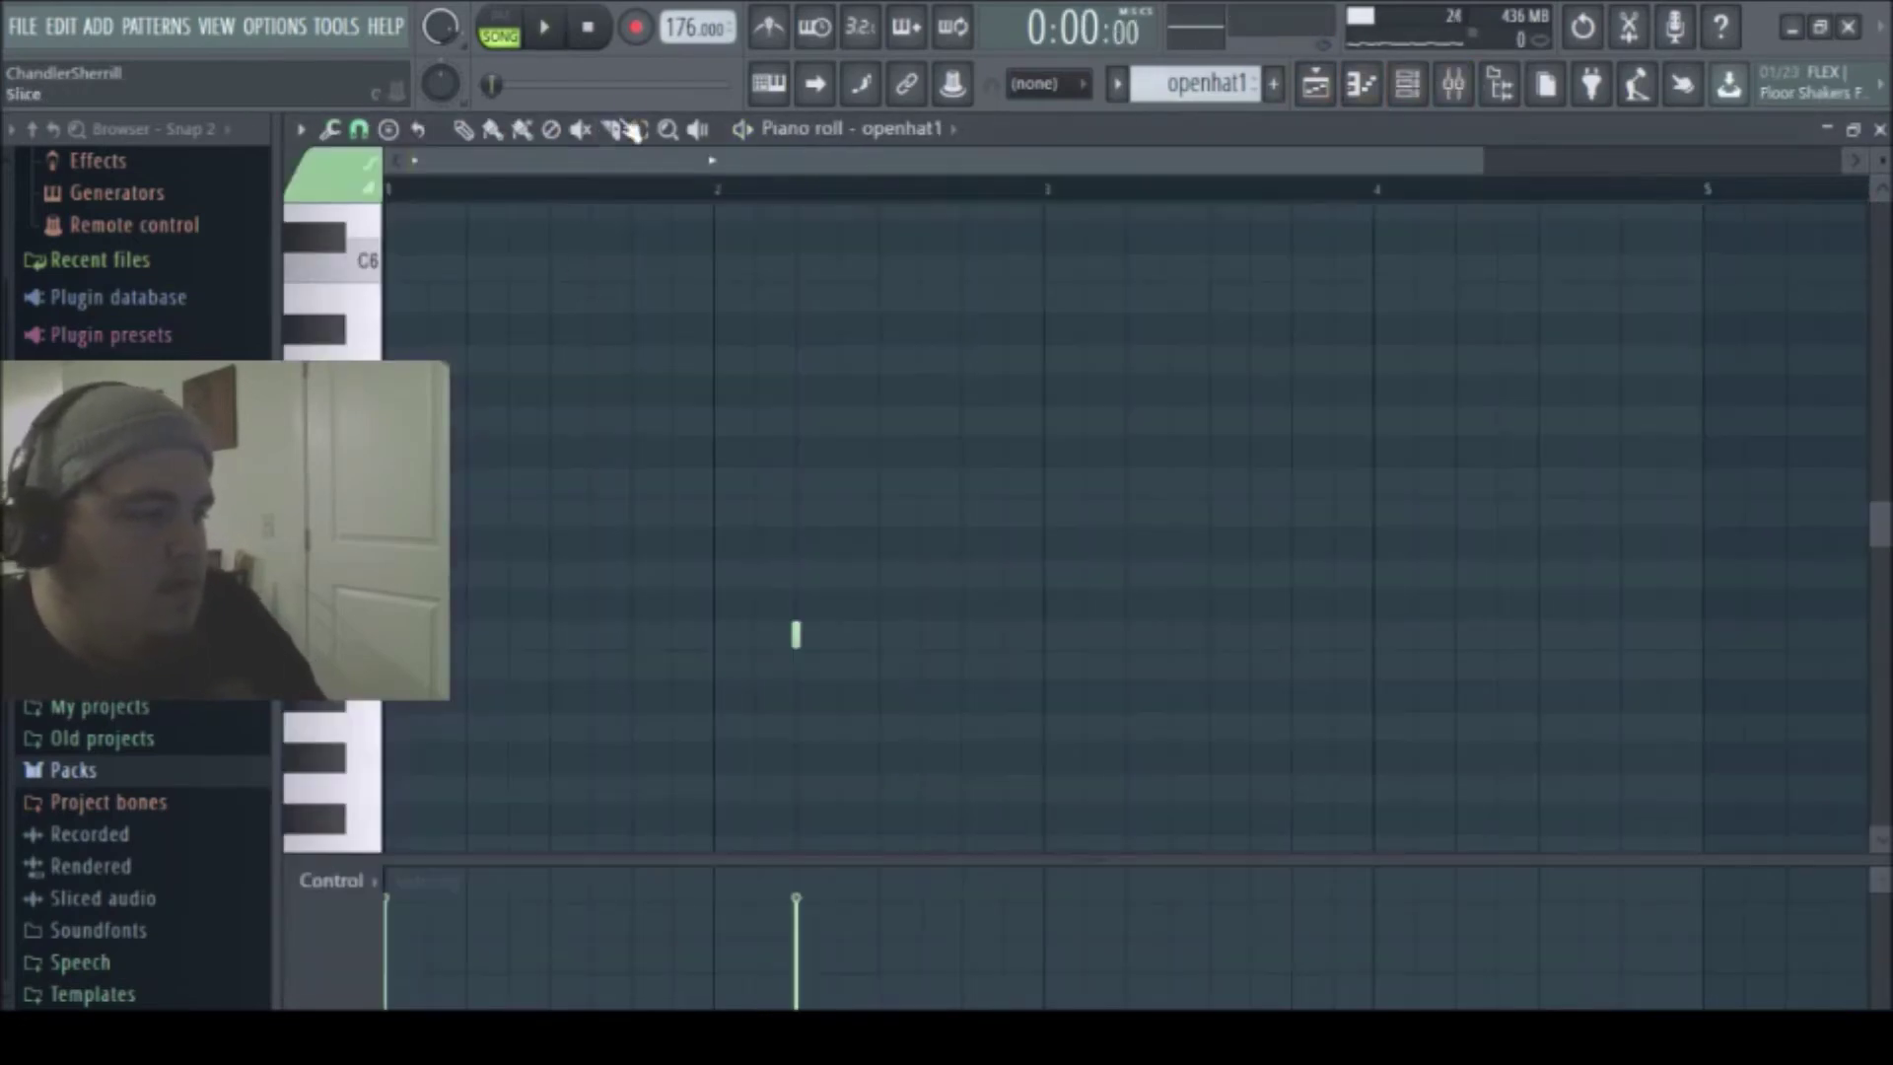
pyautogui.moveTo(387, 495); pyautogui.dragTo(1079, 834)
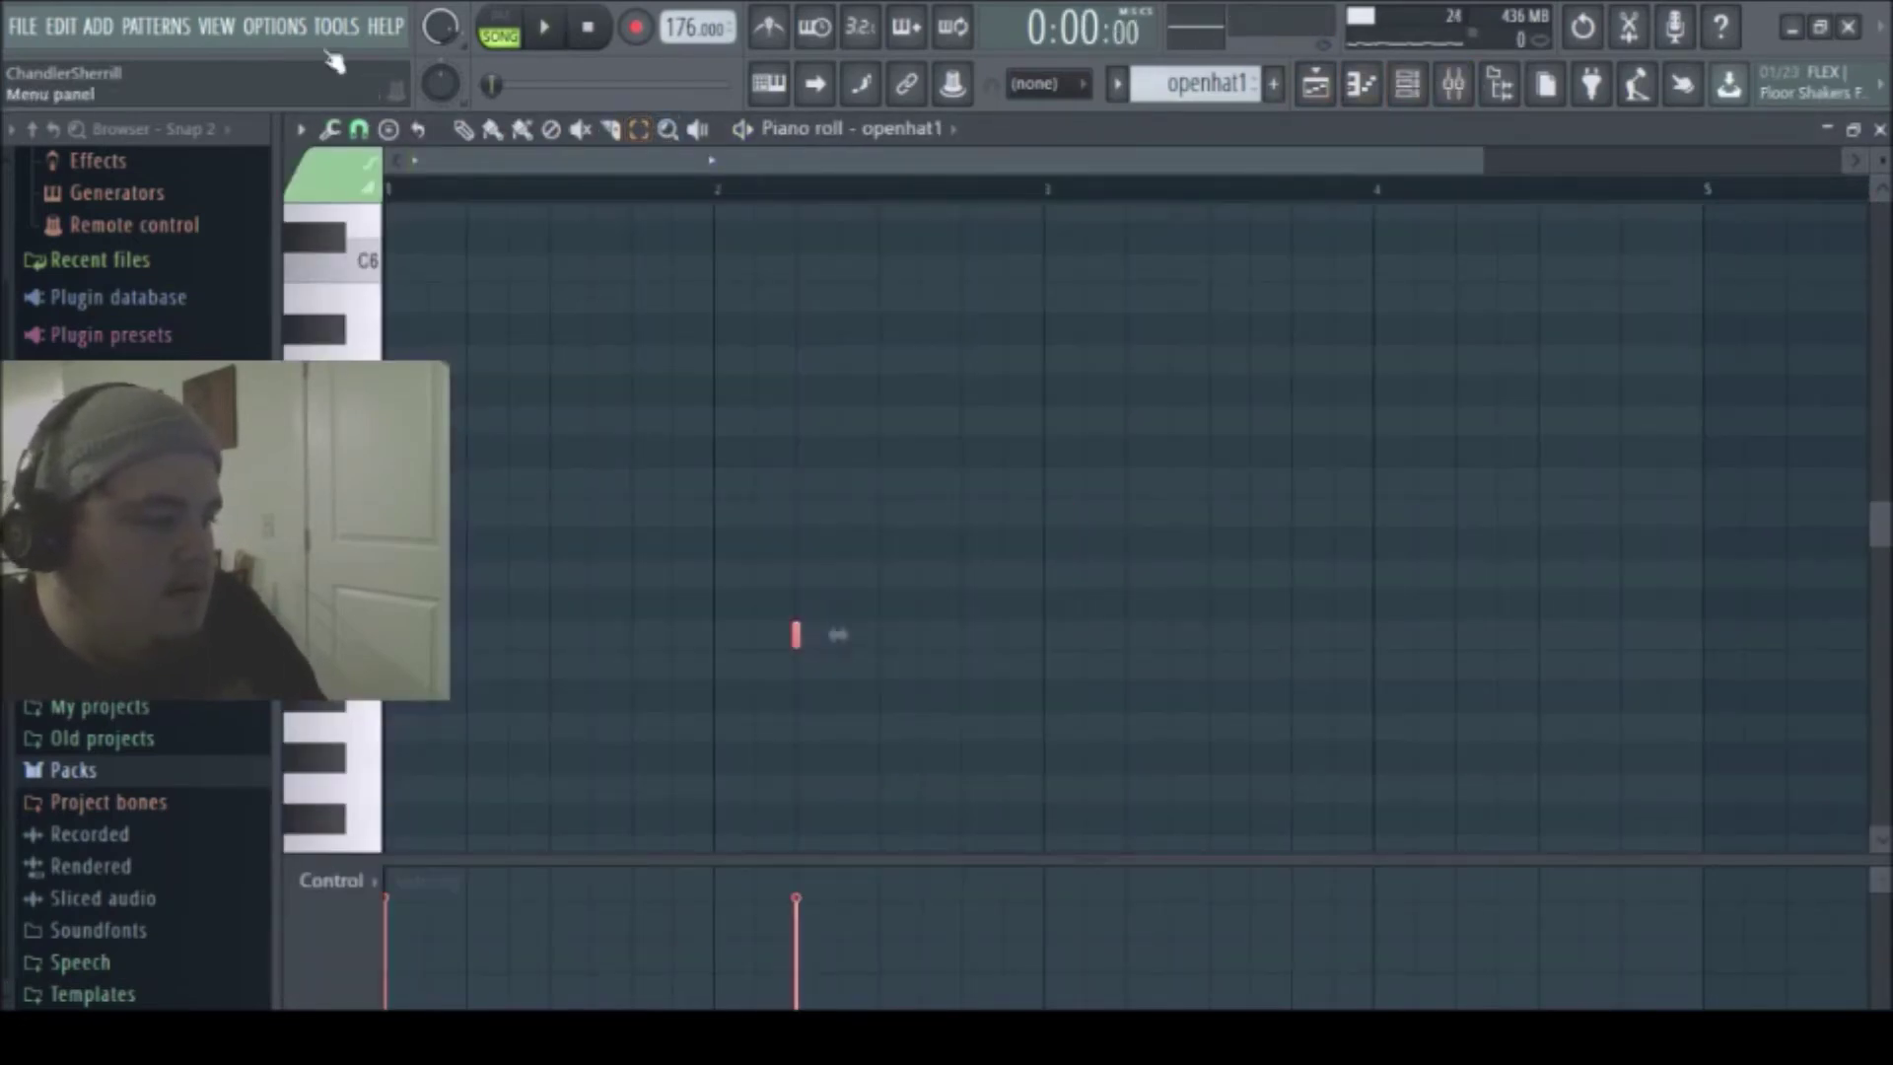
pyautogui.moveTo(667, 169); pyautogui.dragTo(1067, 144)
pyautogui.press('space')
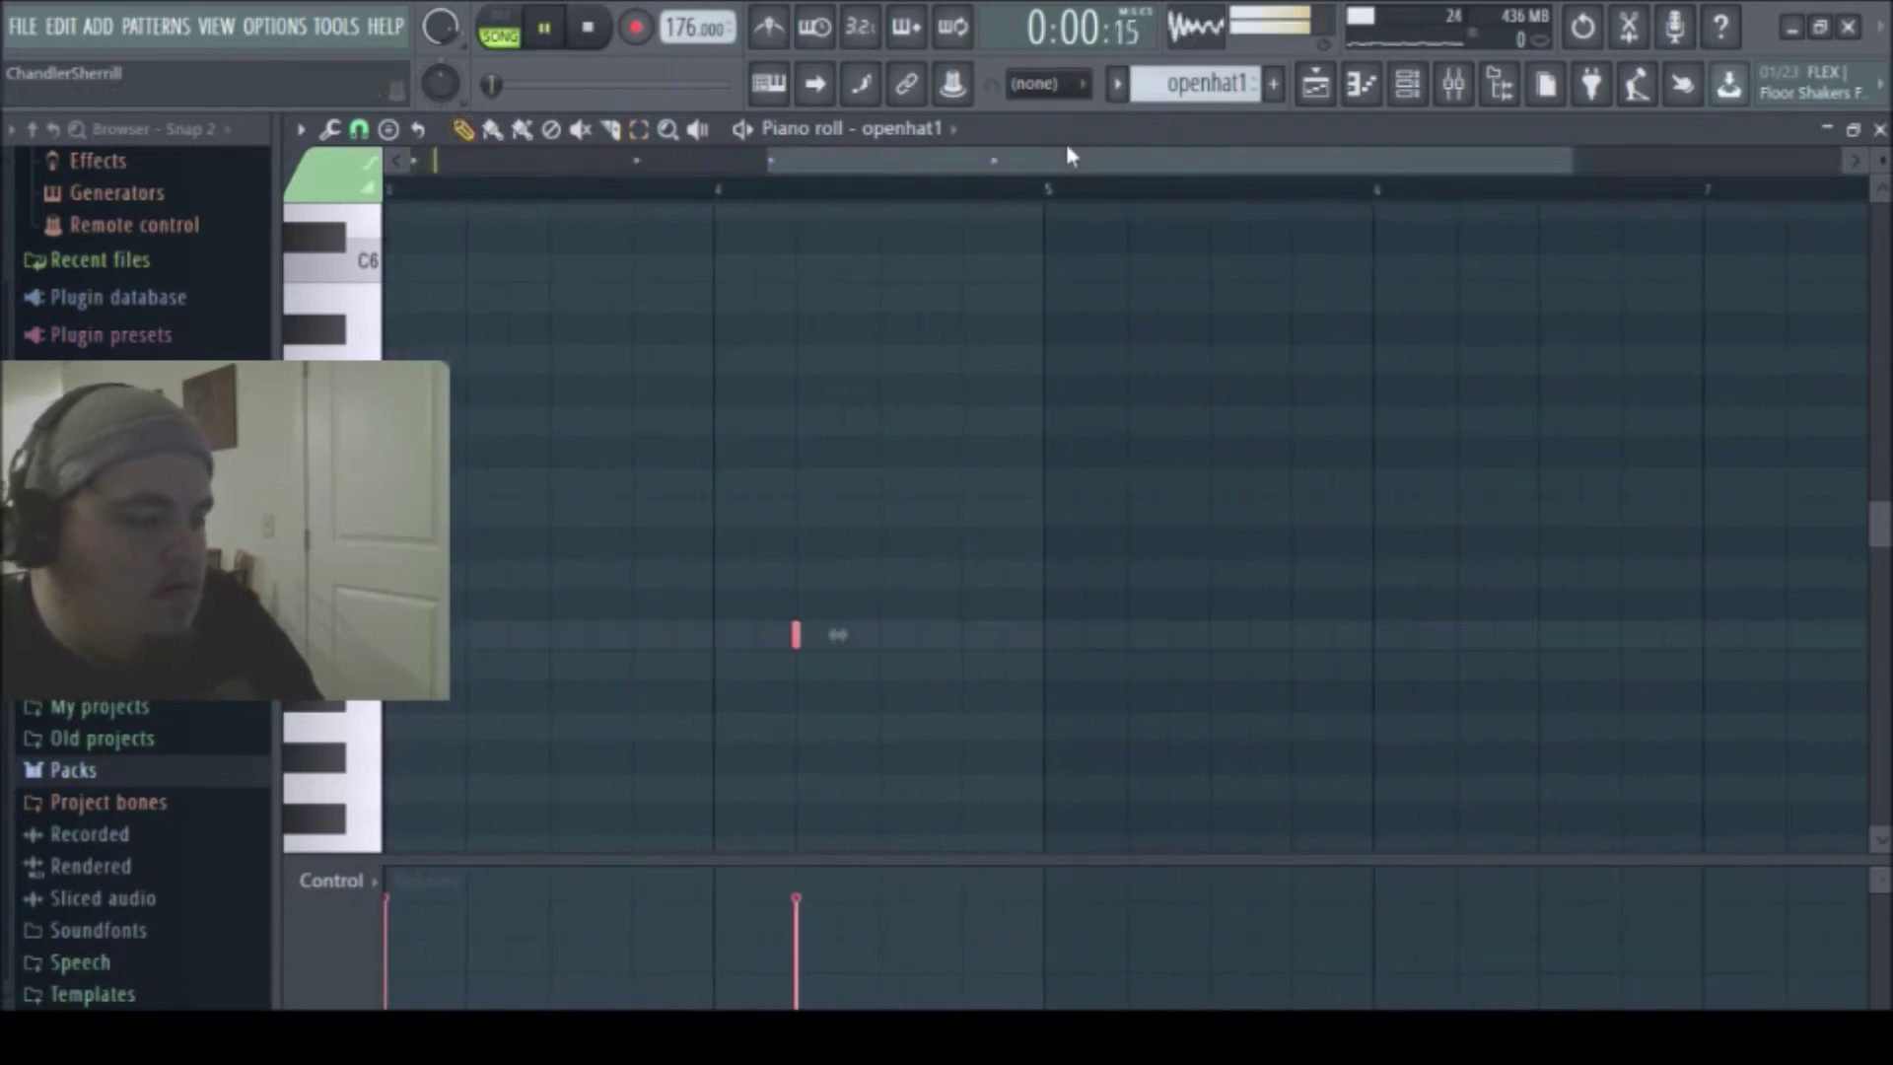
# - Transpose the last openhat1 note down two semitones and lower its velocity to 67% and its release
pyautogui.click(667, 131)
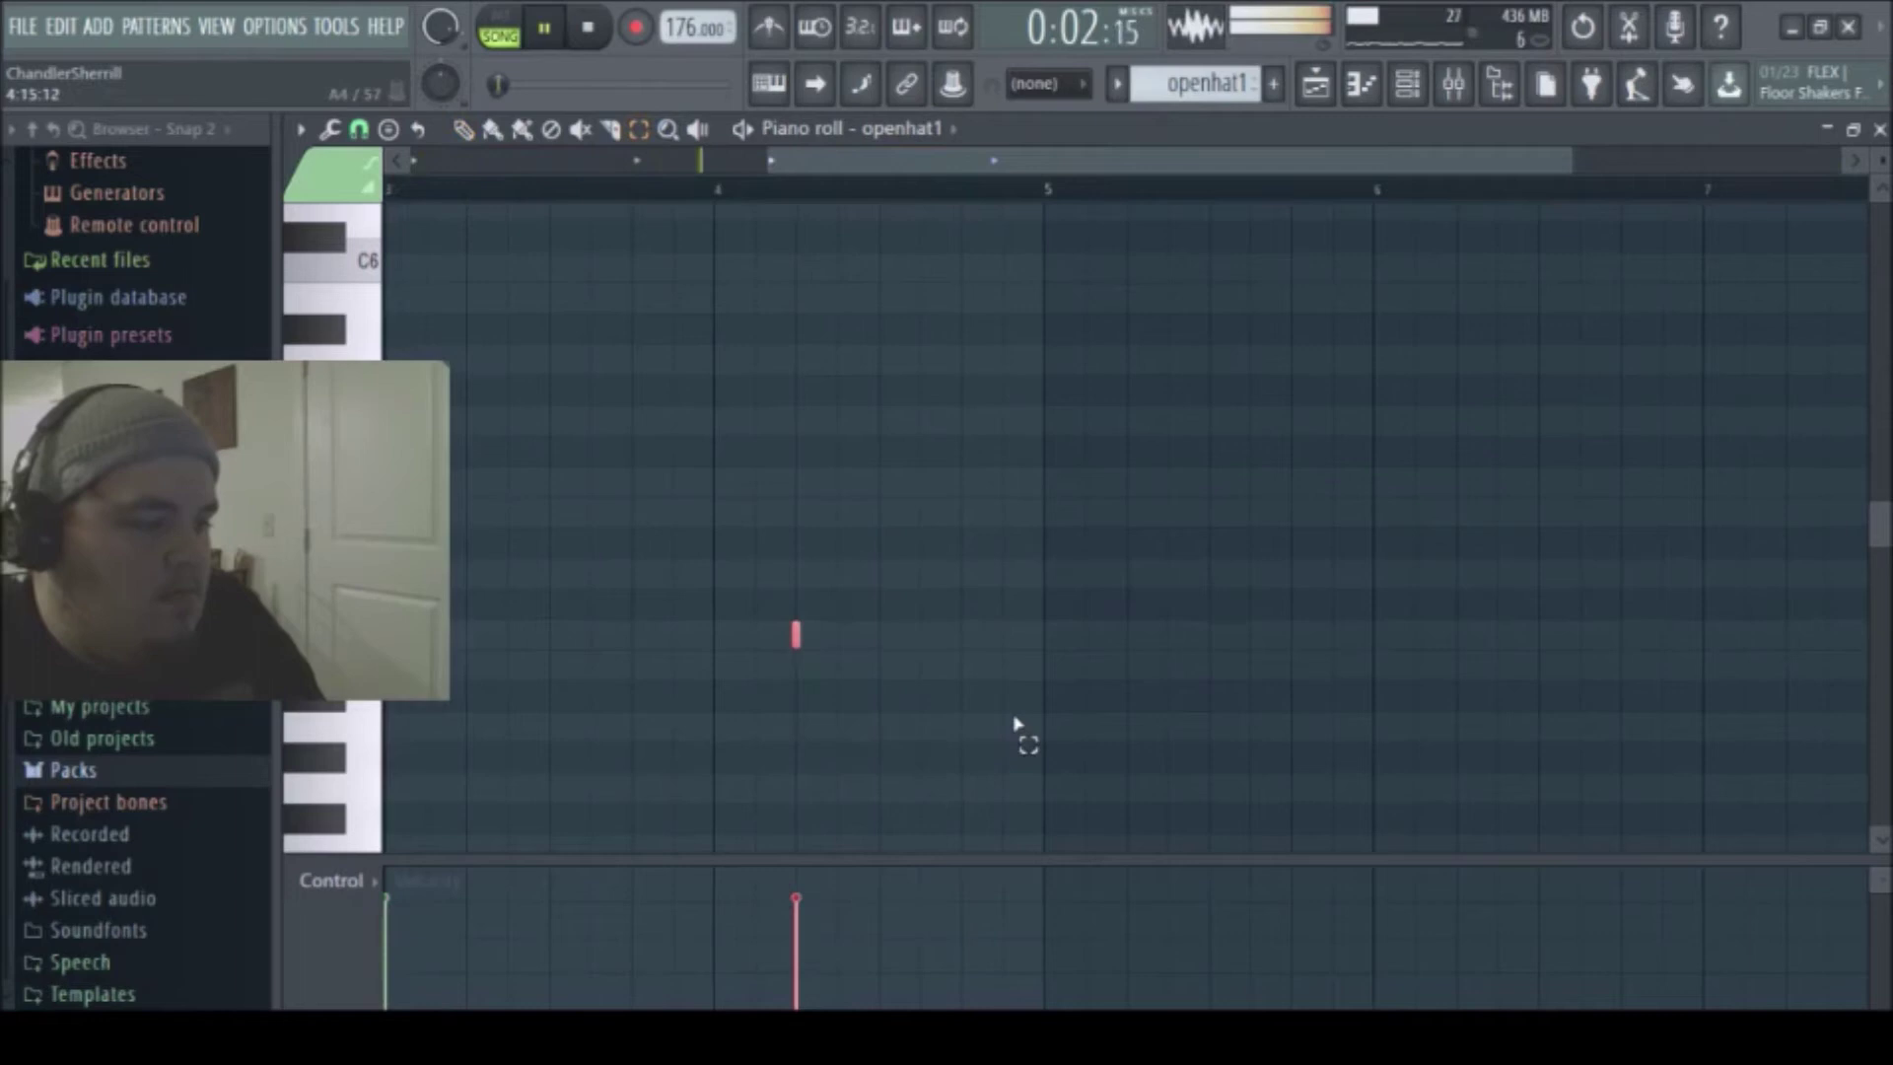
pyautogui.hotkey('shift', 'Down')
pyautogui.click(463, 128)
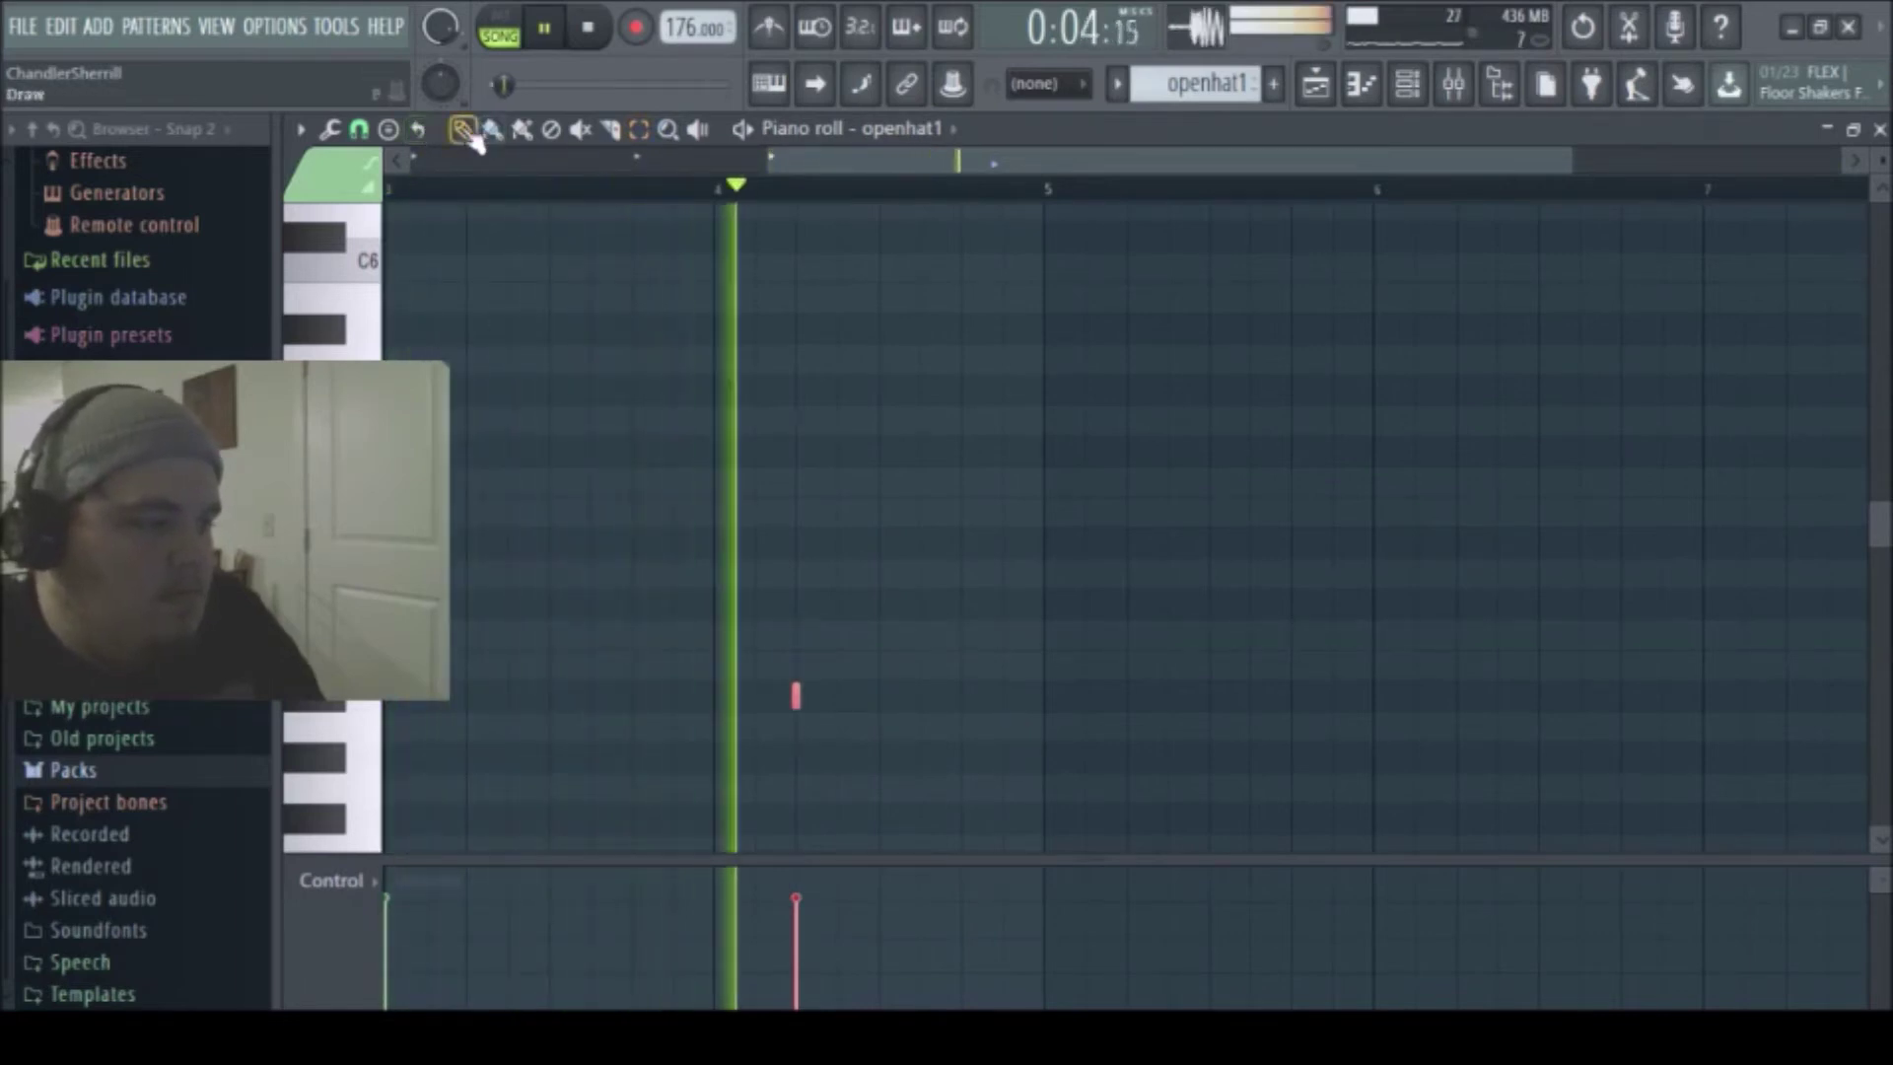
pyautogui.click(801, 921)
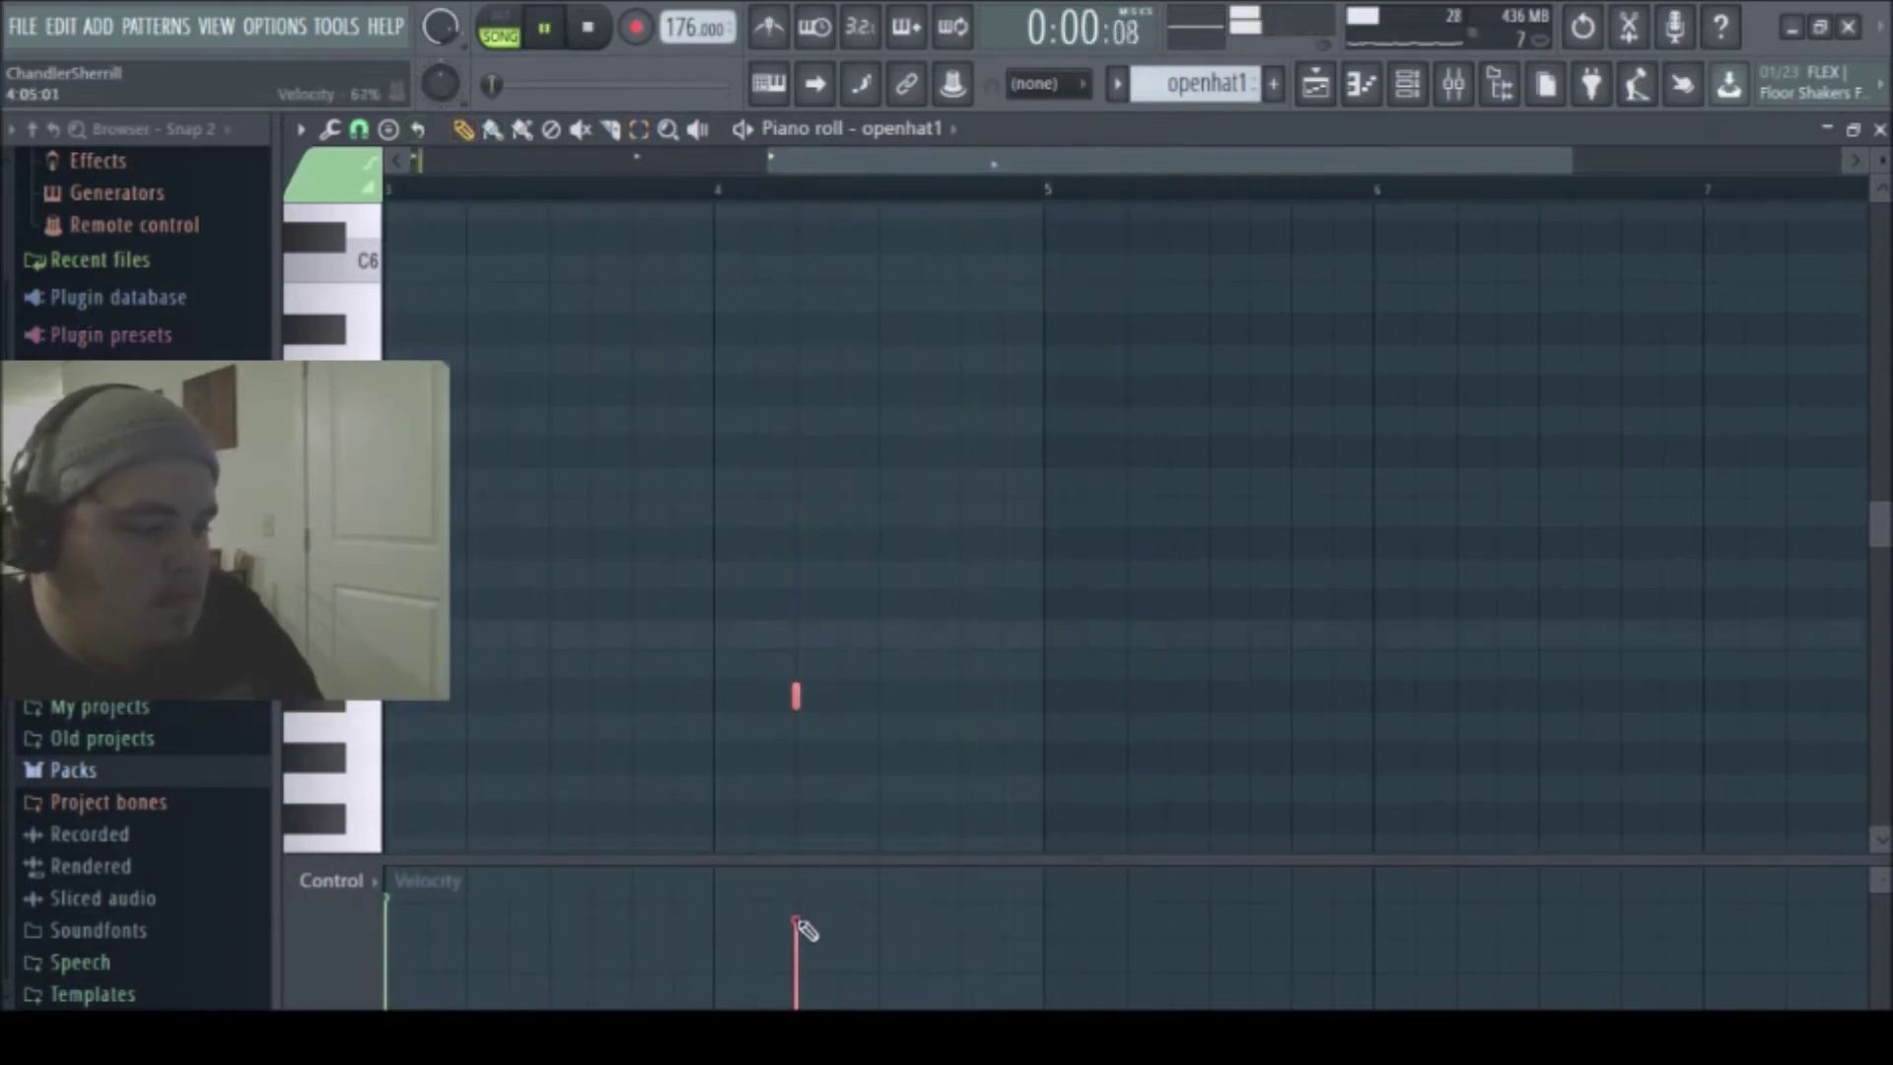
pyautogui.click(372, 883)
pyautogui.click(802, 968)
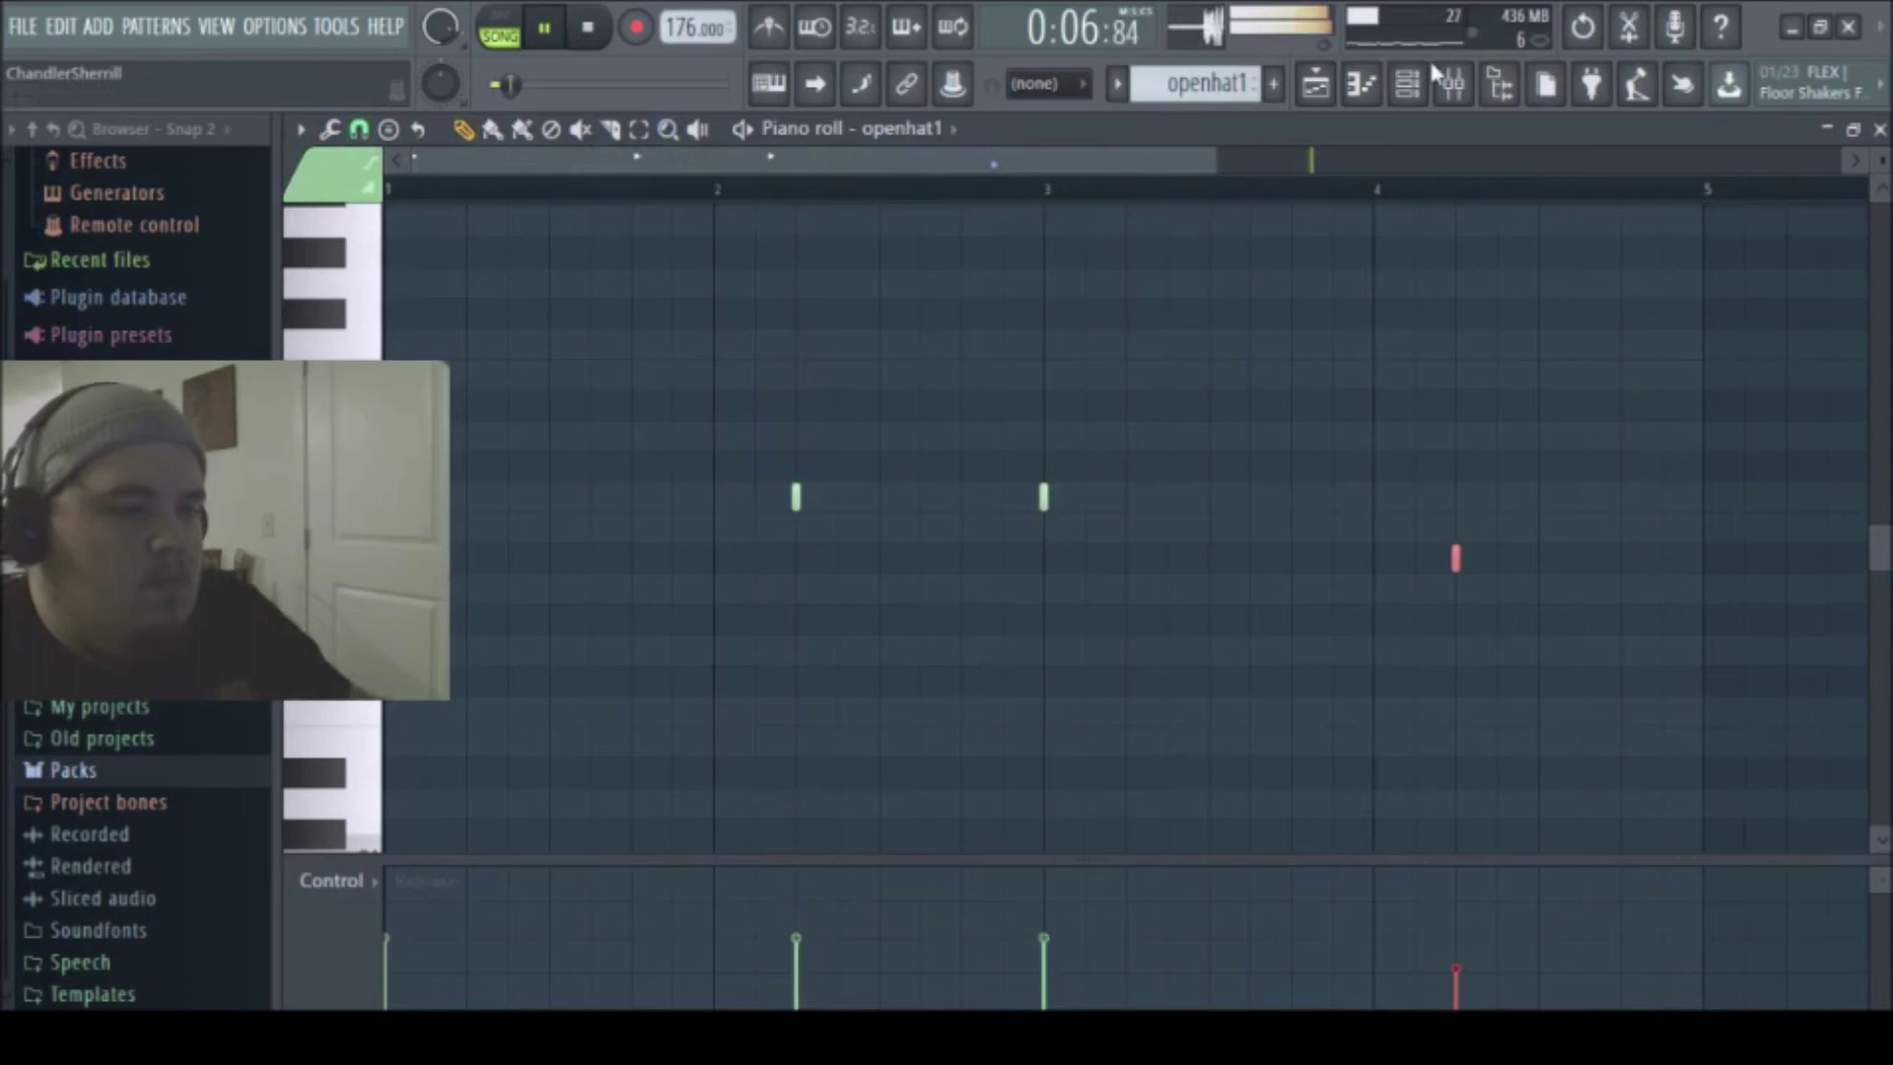
# - Raise the last openhat1 note by four semitones, listen to it in the beat, and stop playback
pyautogui.hotkey('shift', 'Up')
pyautogui.hotkey('shift', 'Up')
pyautogui.hotkey('shift', 'Up')
pyautogui.hotkey('shift', 'Up')
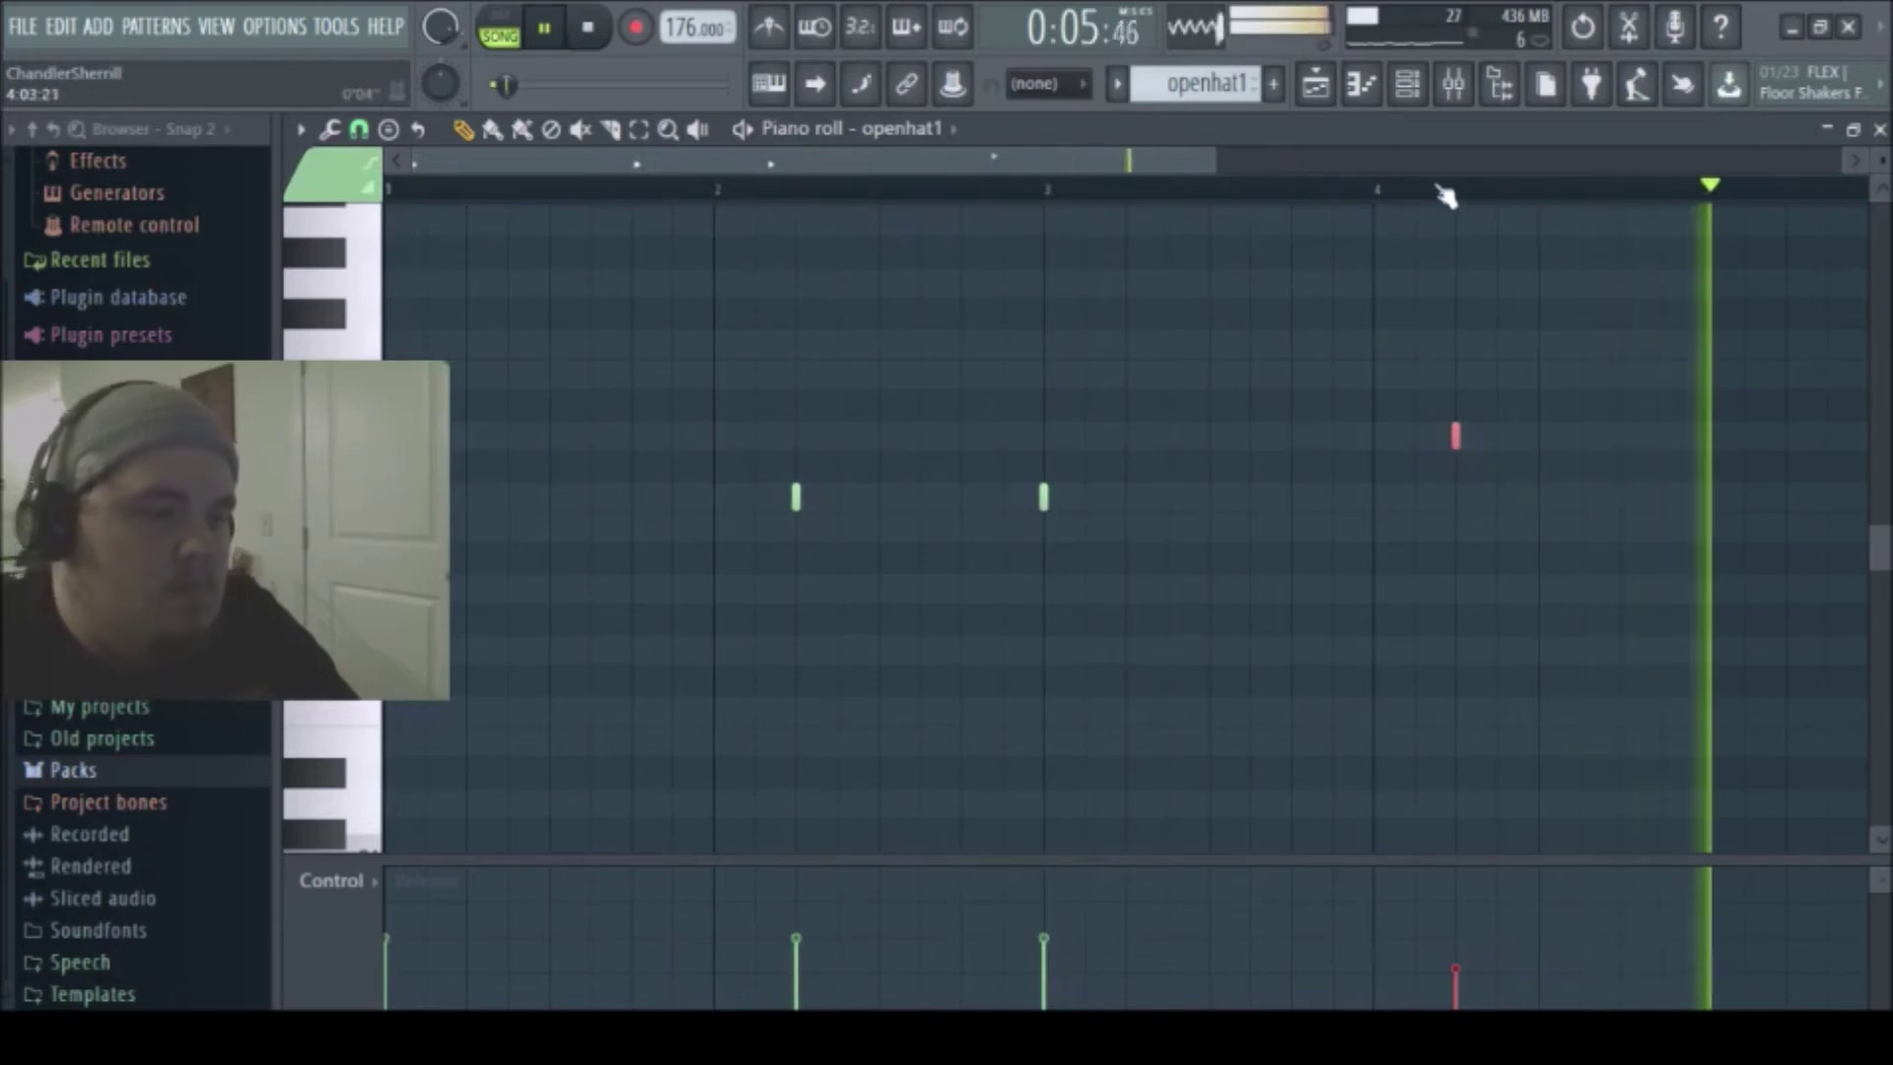
pyautogui.press('space')
# - Route the openhat1 channel to mixer track 7 and play the beat to hear its level
pyautogui.click(1423, 96)
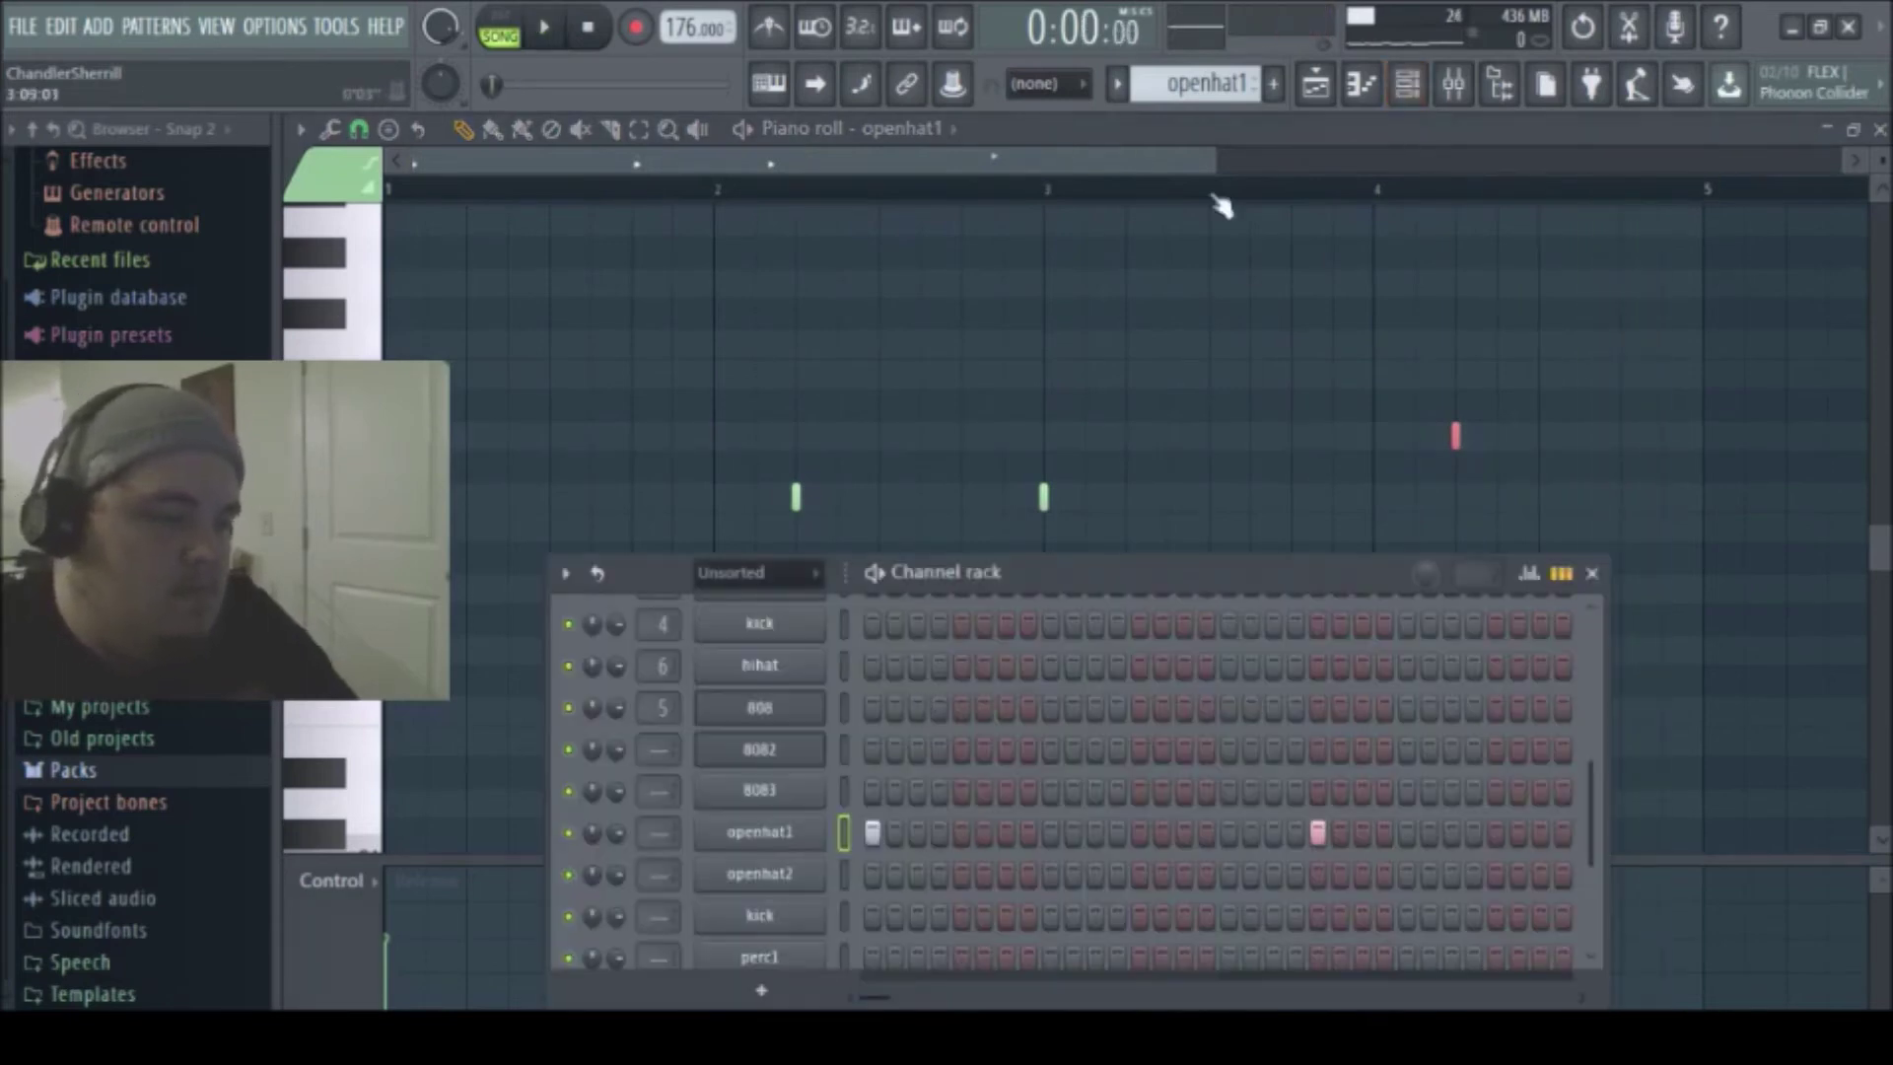
pyautogui.click(1452, 87)
pyautogui.click(812, 357)
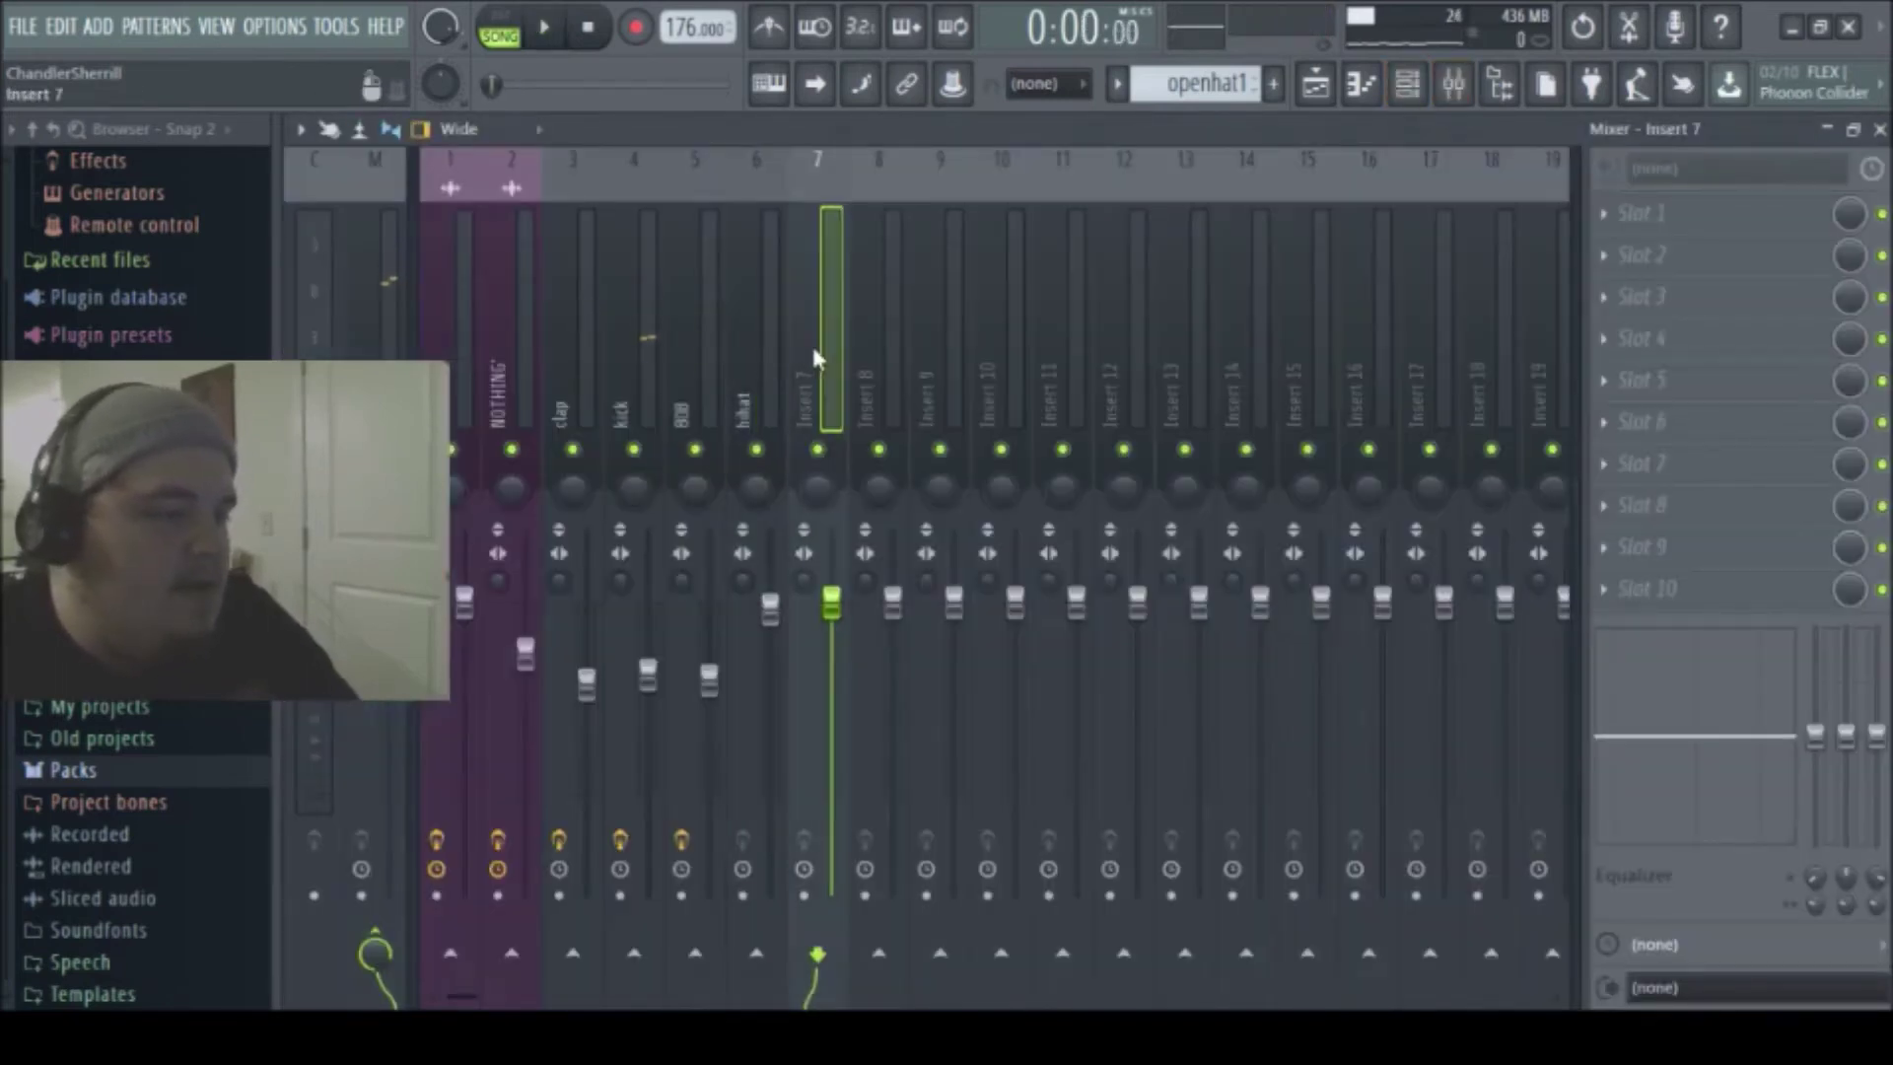
pyautogui.hotkey('ctrl', 'l')
pyautogui.press('space')
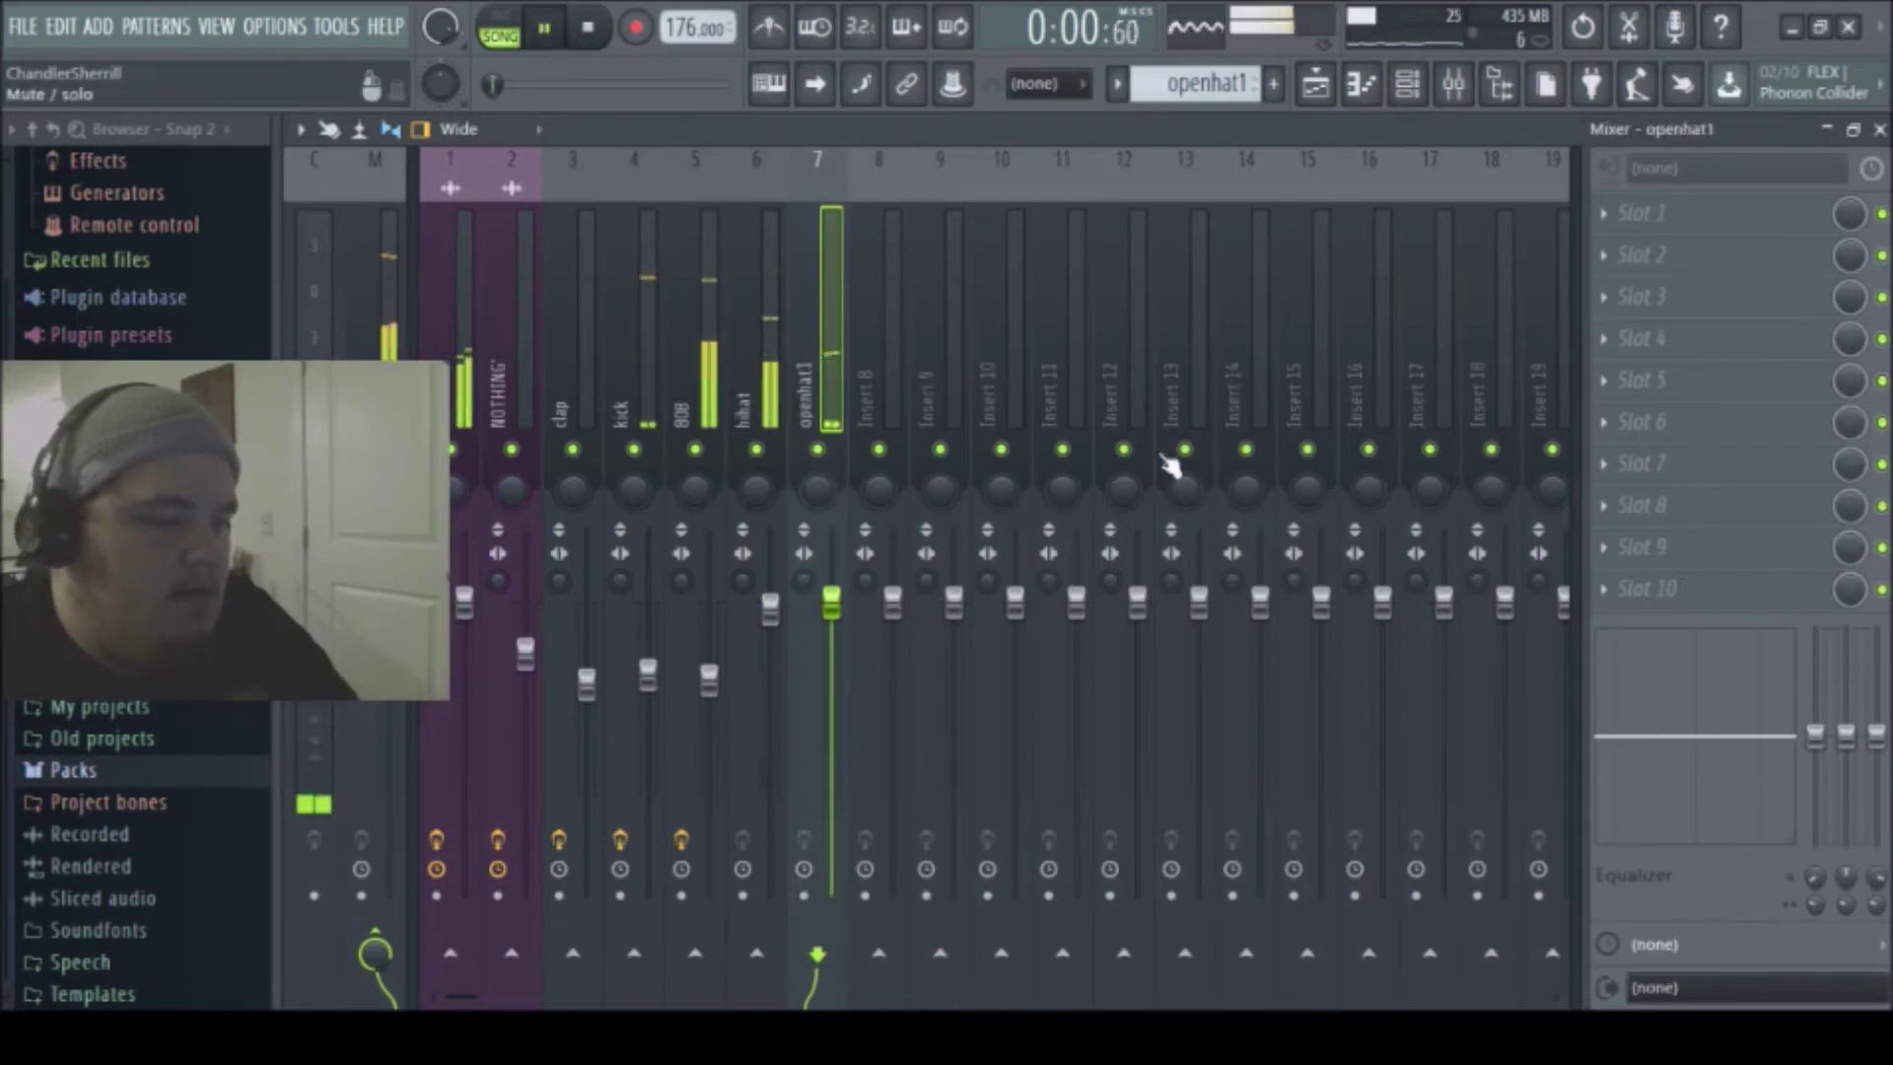
# - Load Fruity Reeverb 2 on slot 1 of the openhat1 mixer track and lower its fader to about -5.0 dB
pyautogui.click(1637, 213)
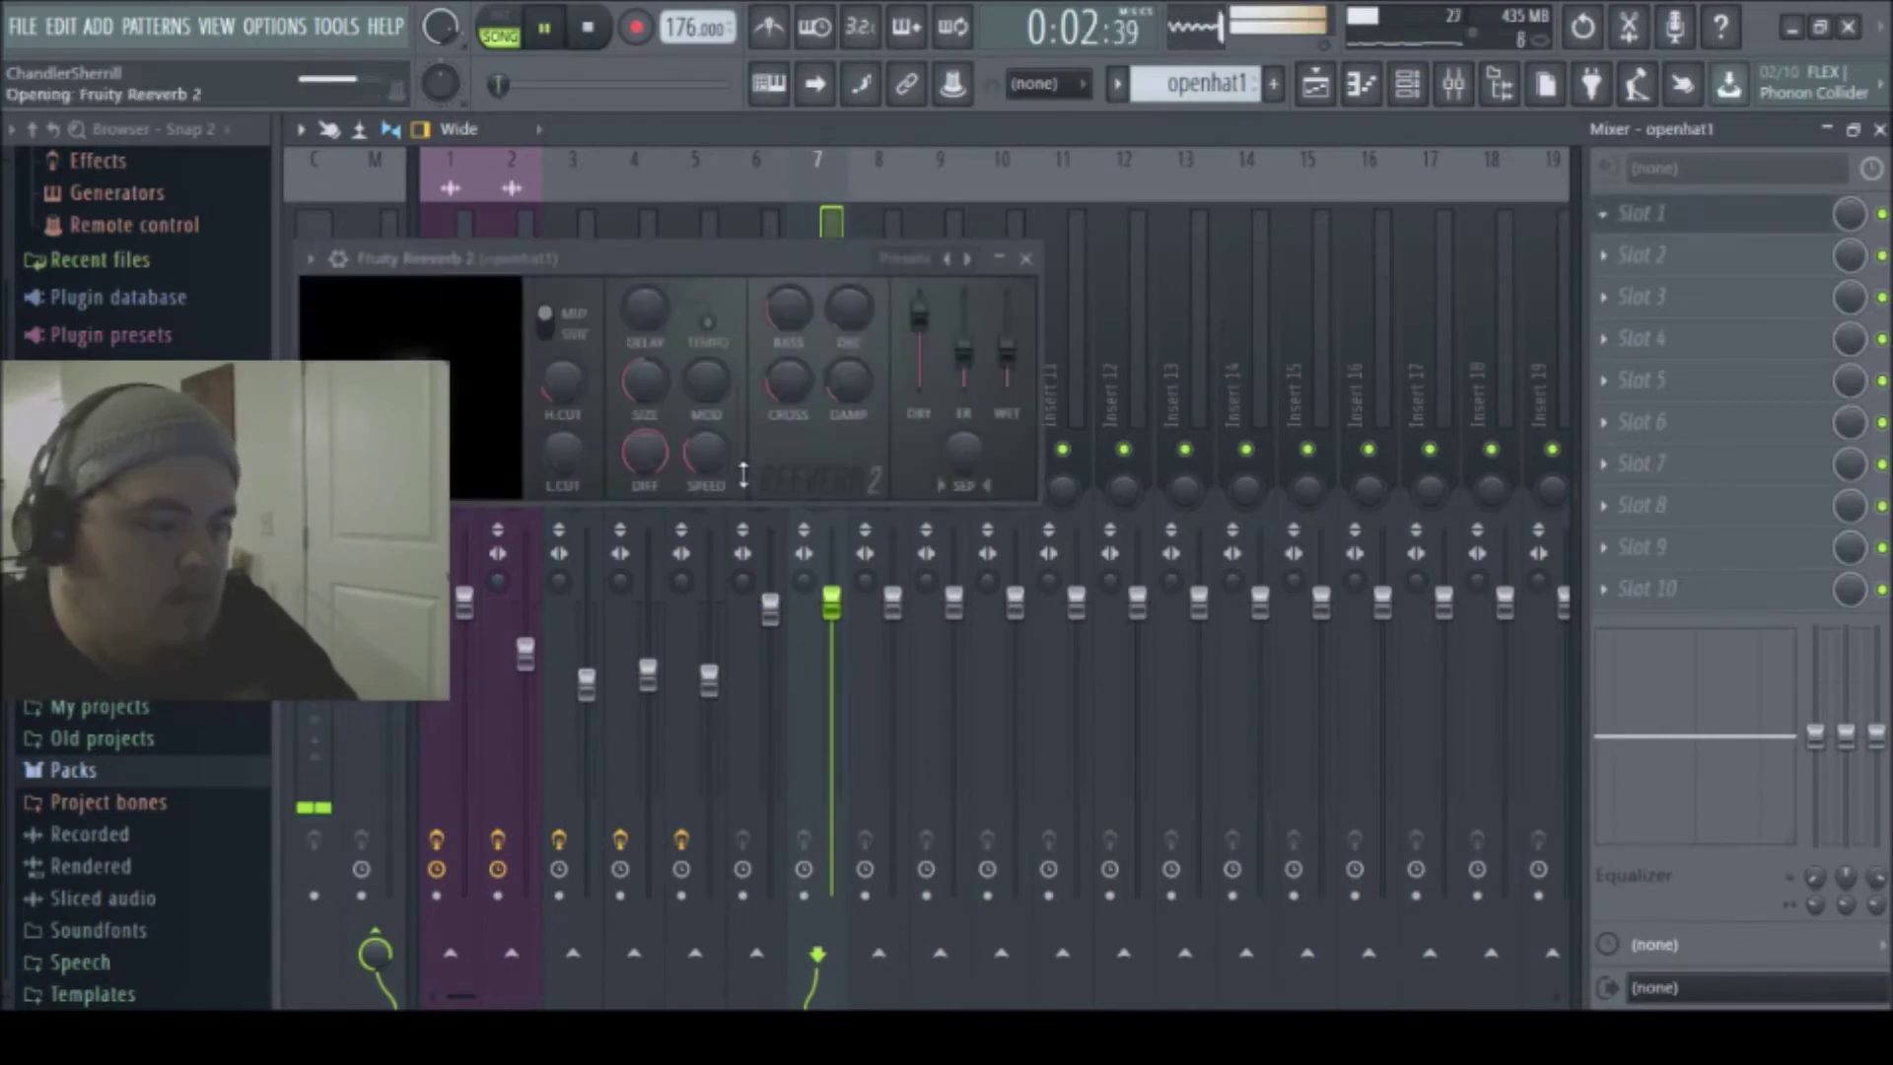
pyautogui.press('Escape')
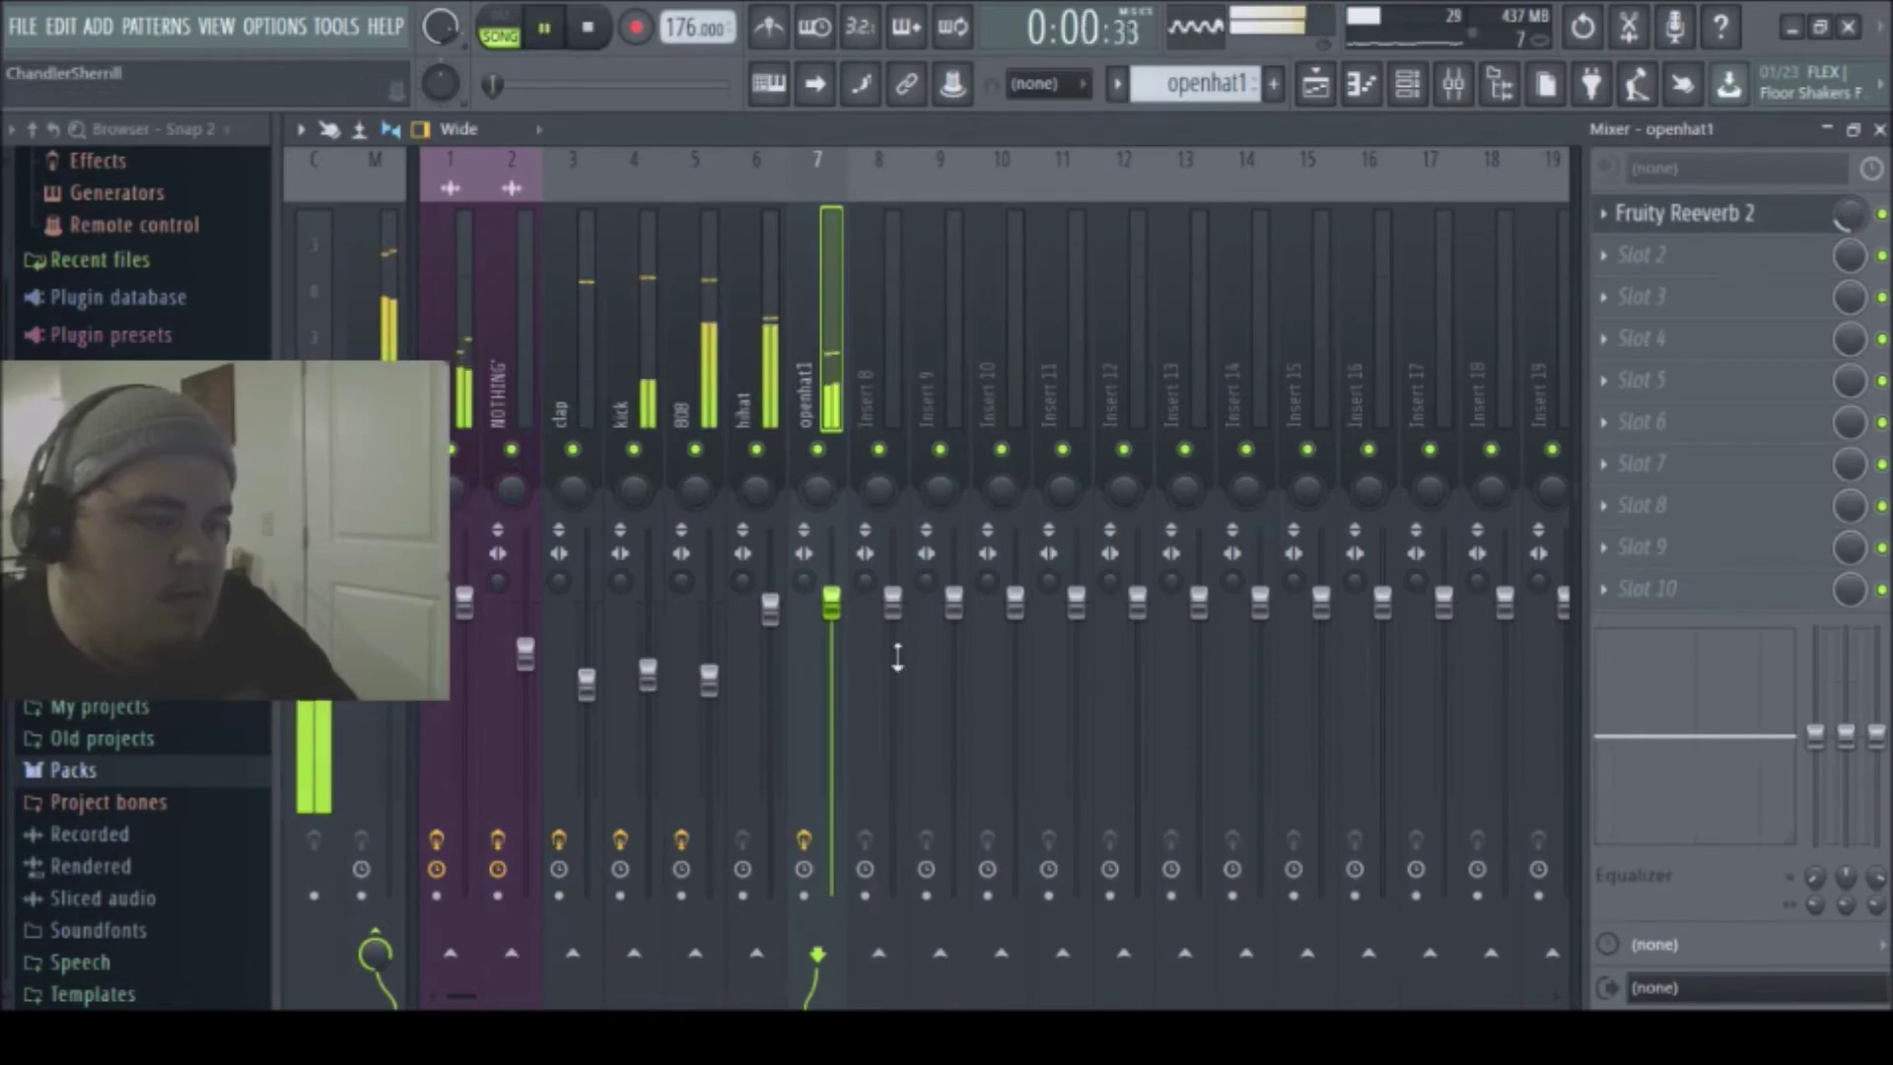
pyautogui.moveTo(831, 603); pyautogui.dragTo(831, 663)
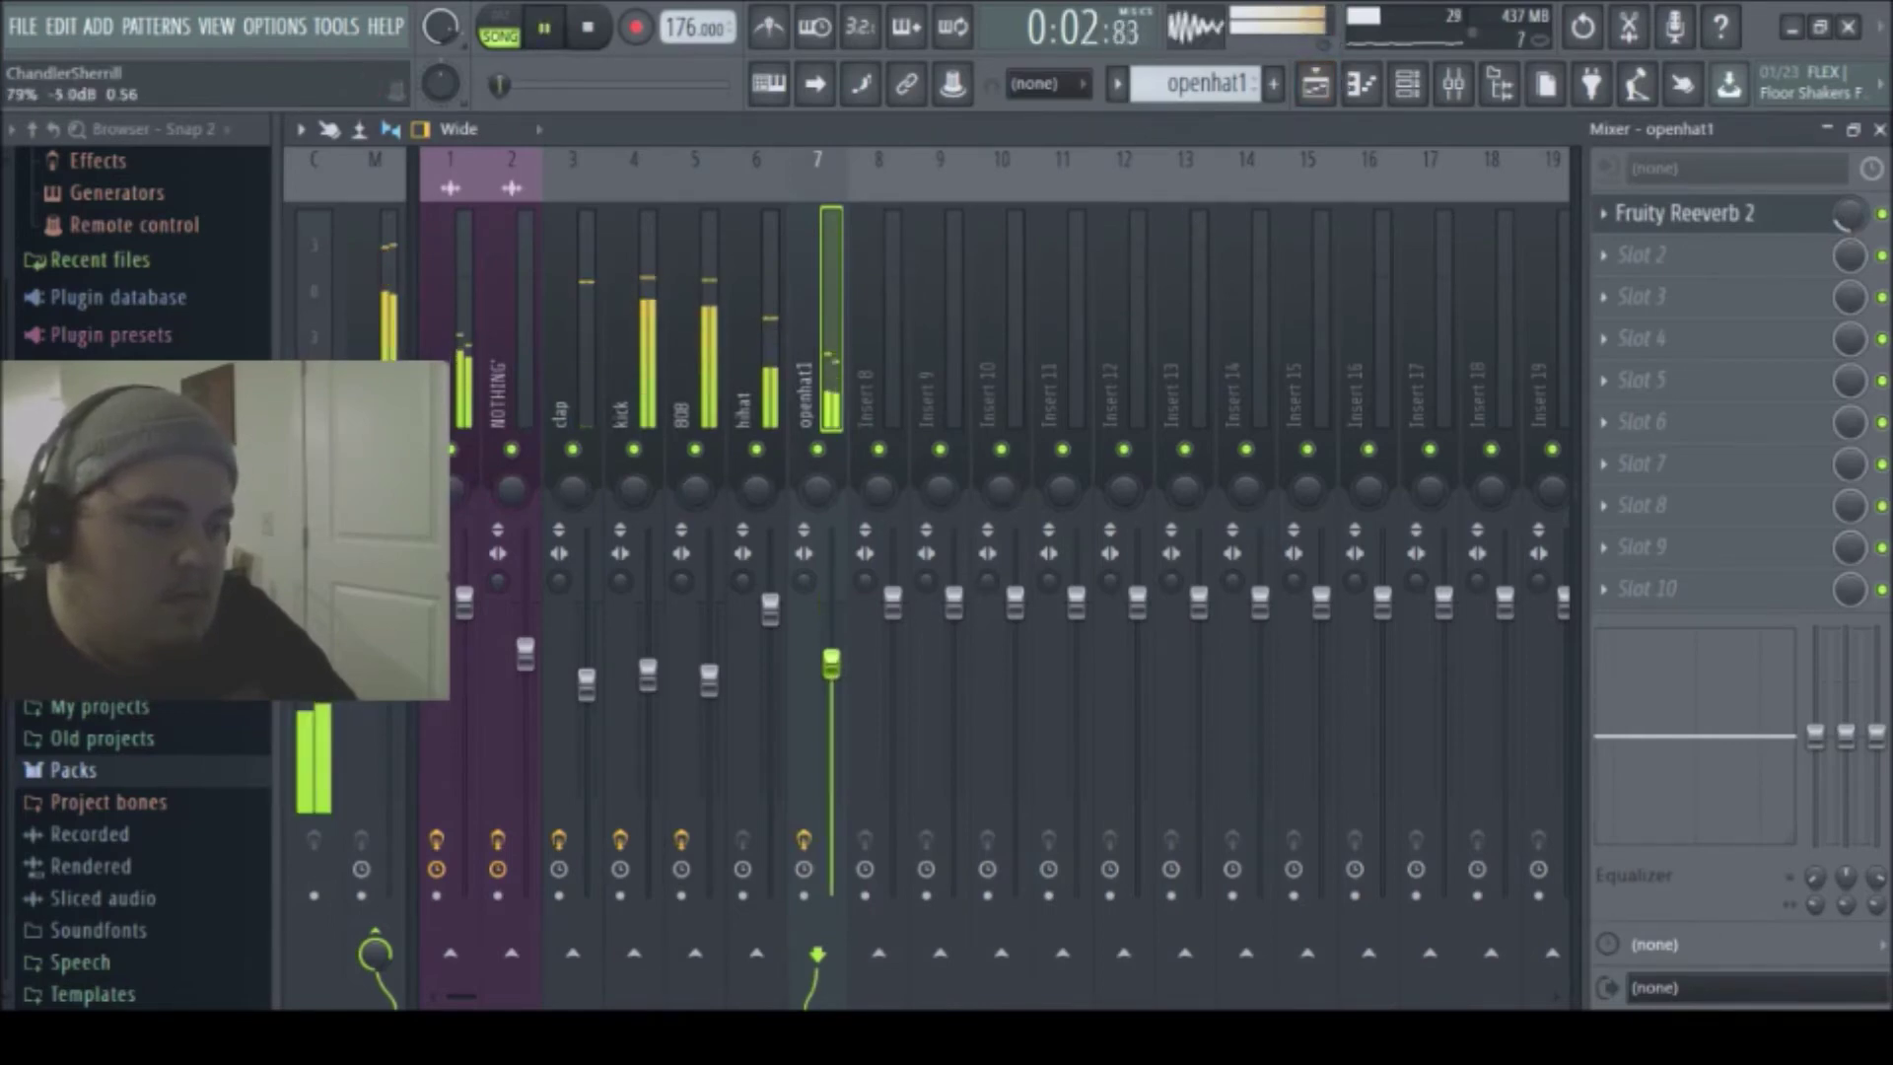
# - Place a second openhat1 pattern on Track 5 at bar 5, listen to it, and stop playback
pyautogui.click(1315, 83)
pyautogui.click(998, 651)
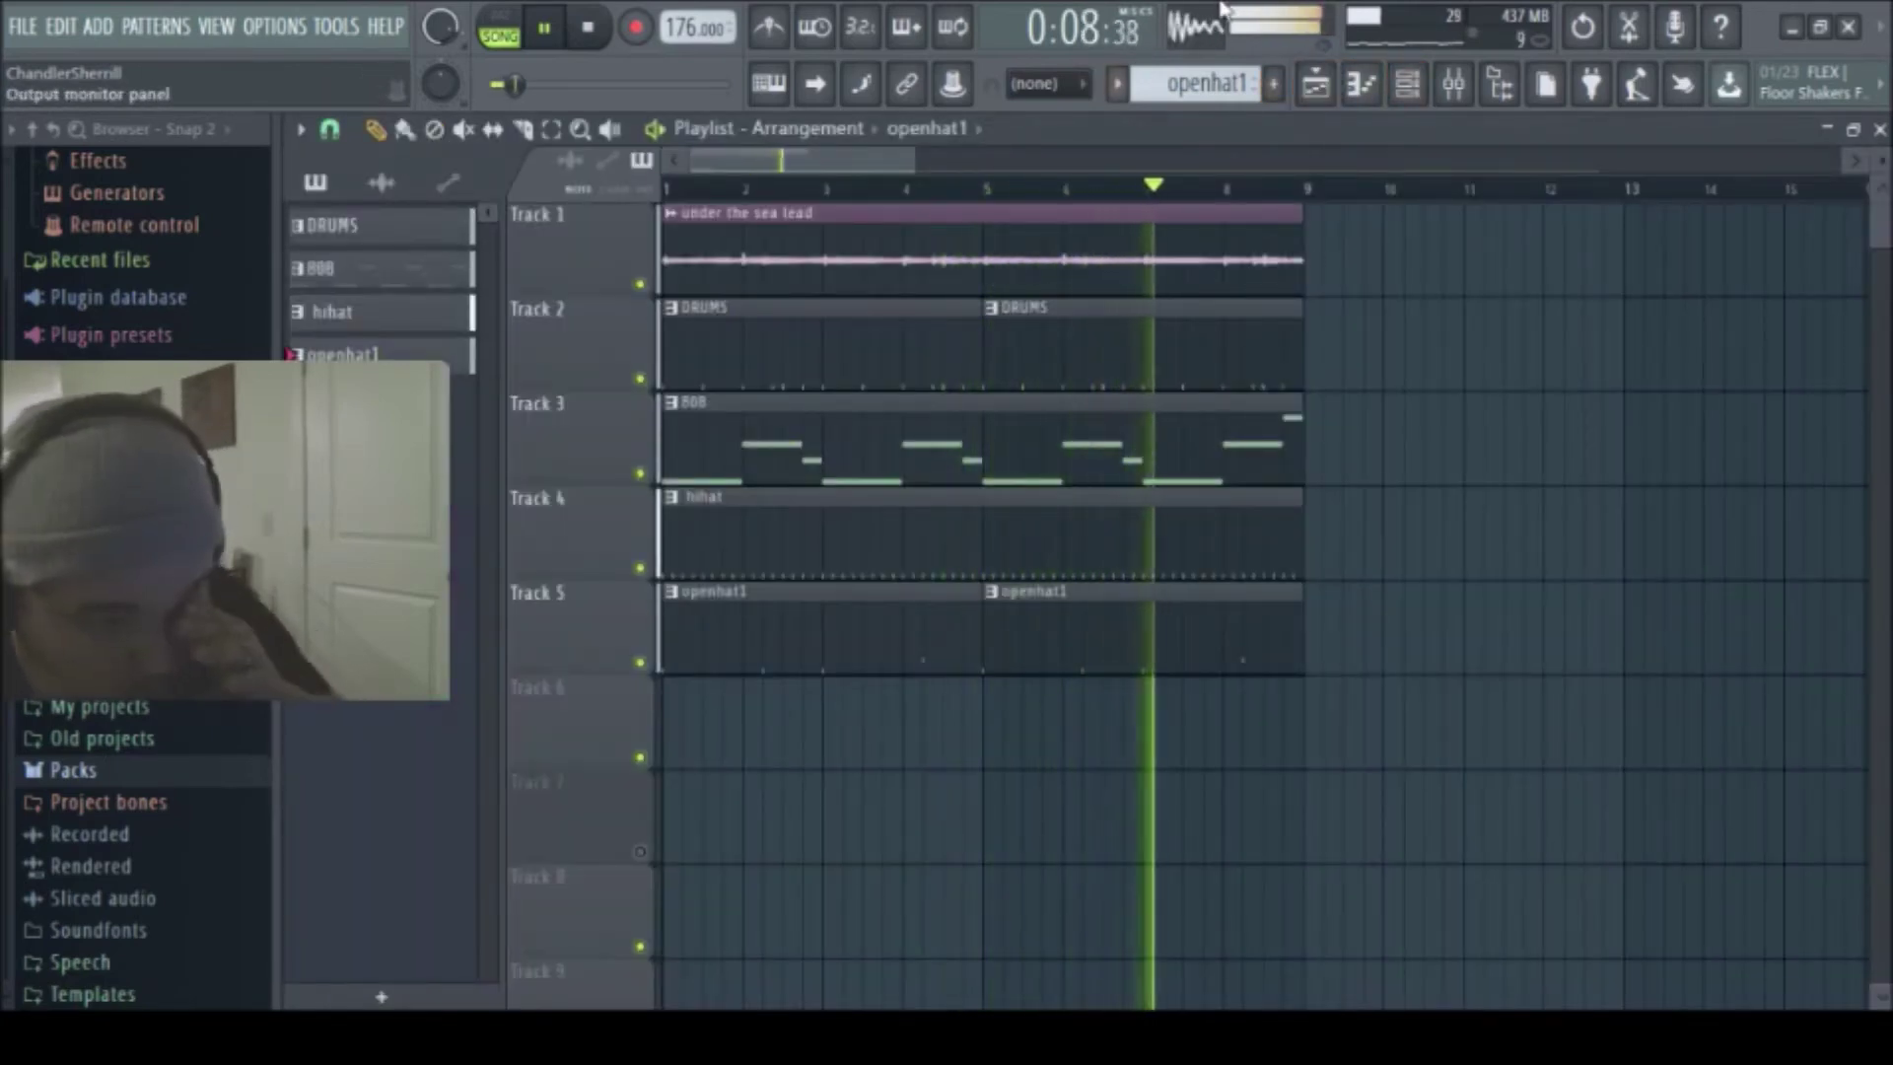
pyautogui.press('space')
# - Create a percs2 pattern with a perc1 hit on step 13, place it on Track 6 at bar 1, and play it
pyautogui.click(1426, 106)
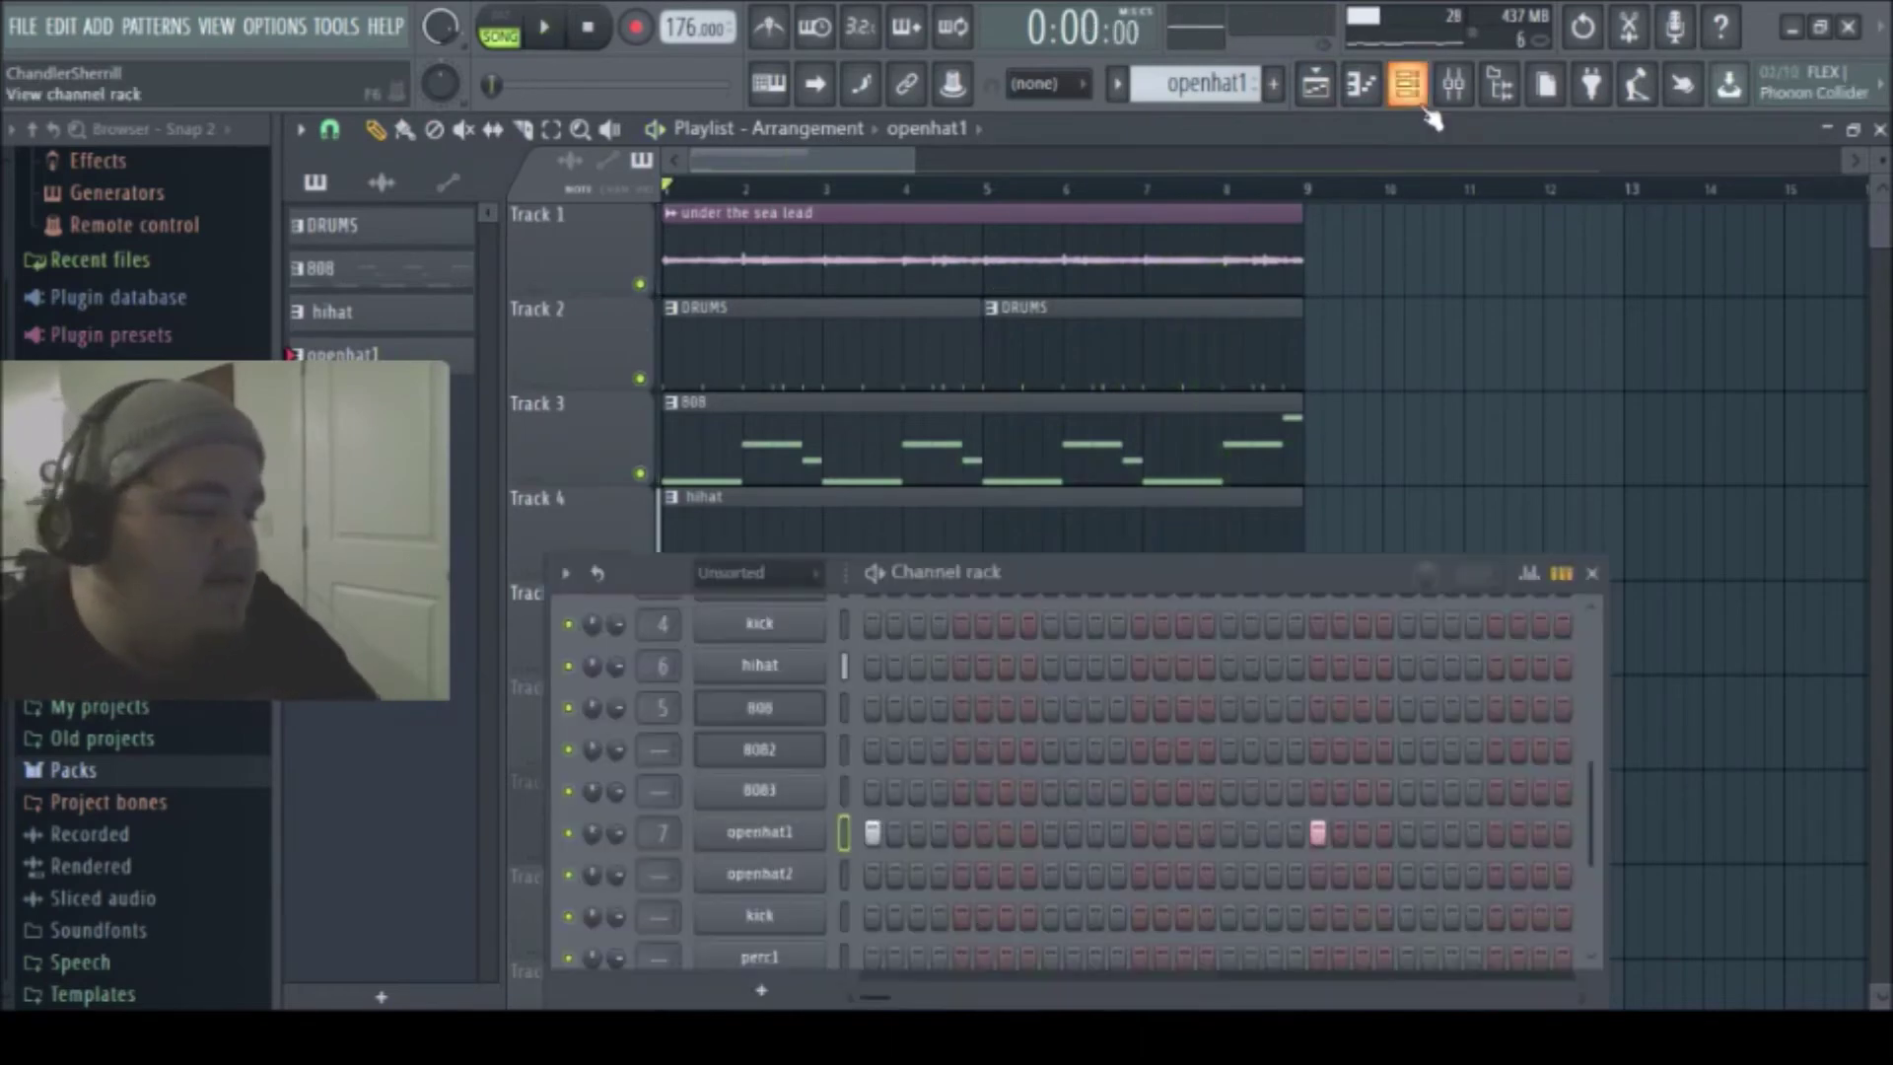
pyautogui.scroll(-2, 759, 663)
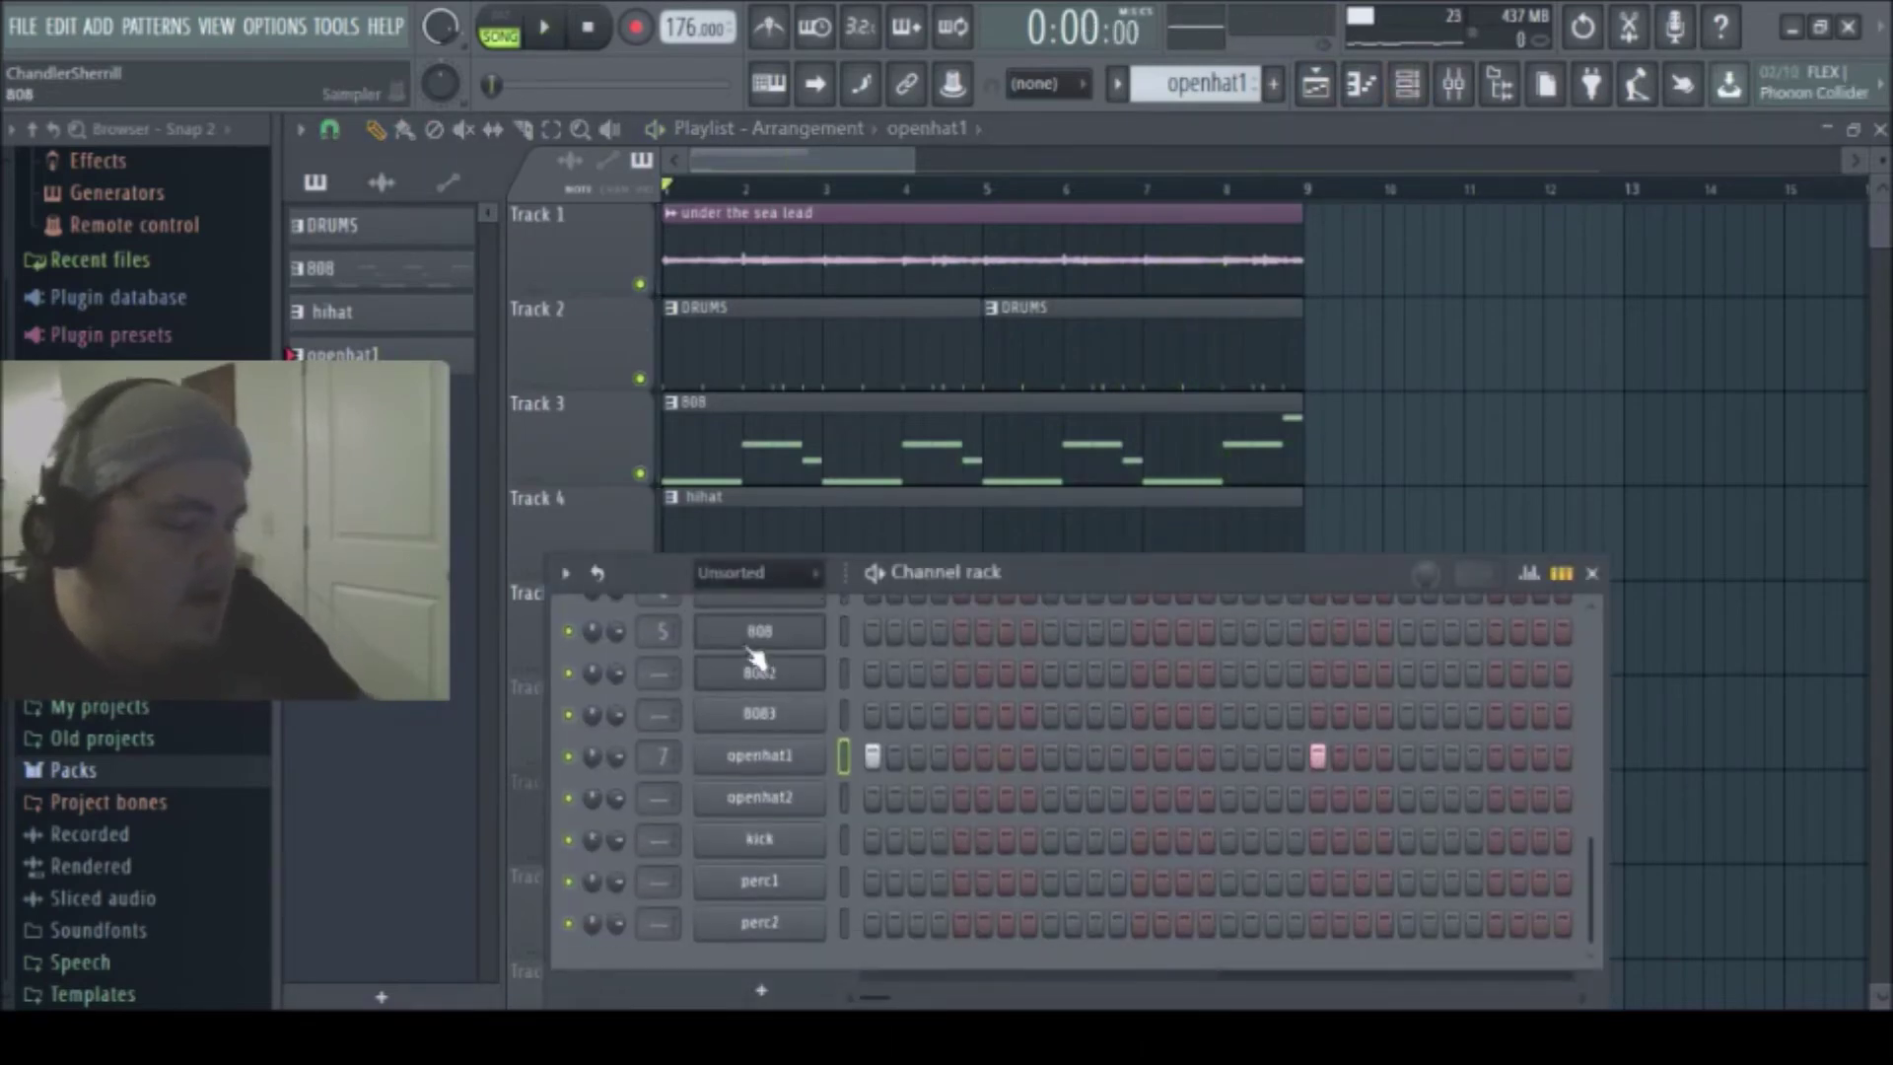
pyautogui.press('F4')
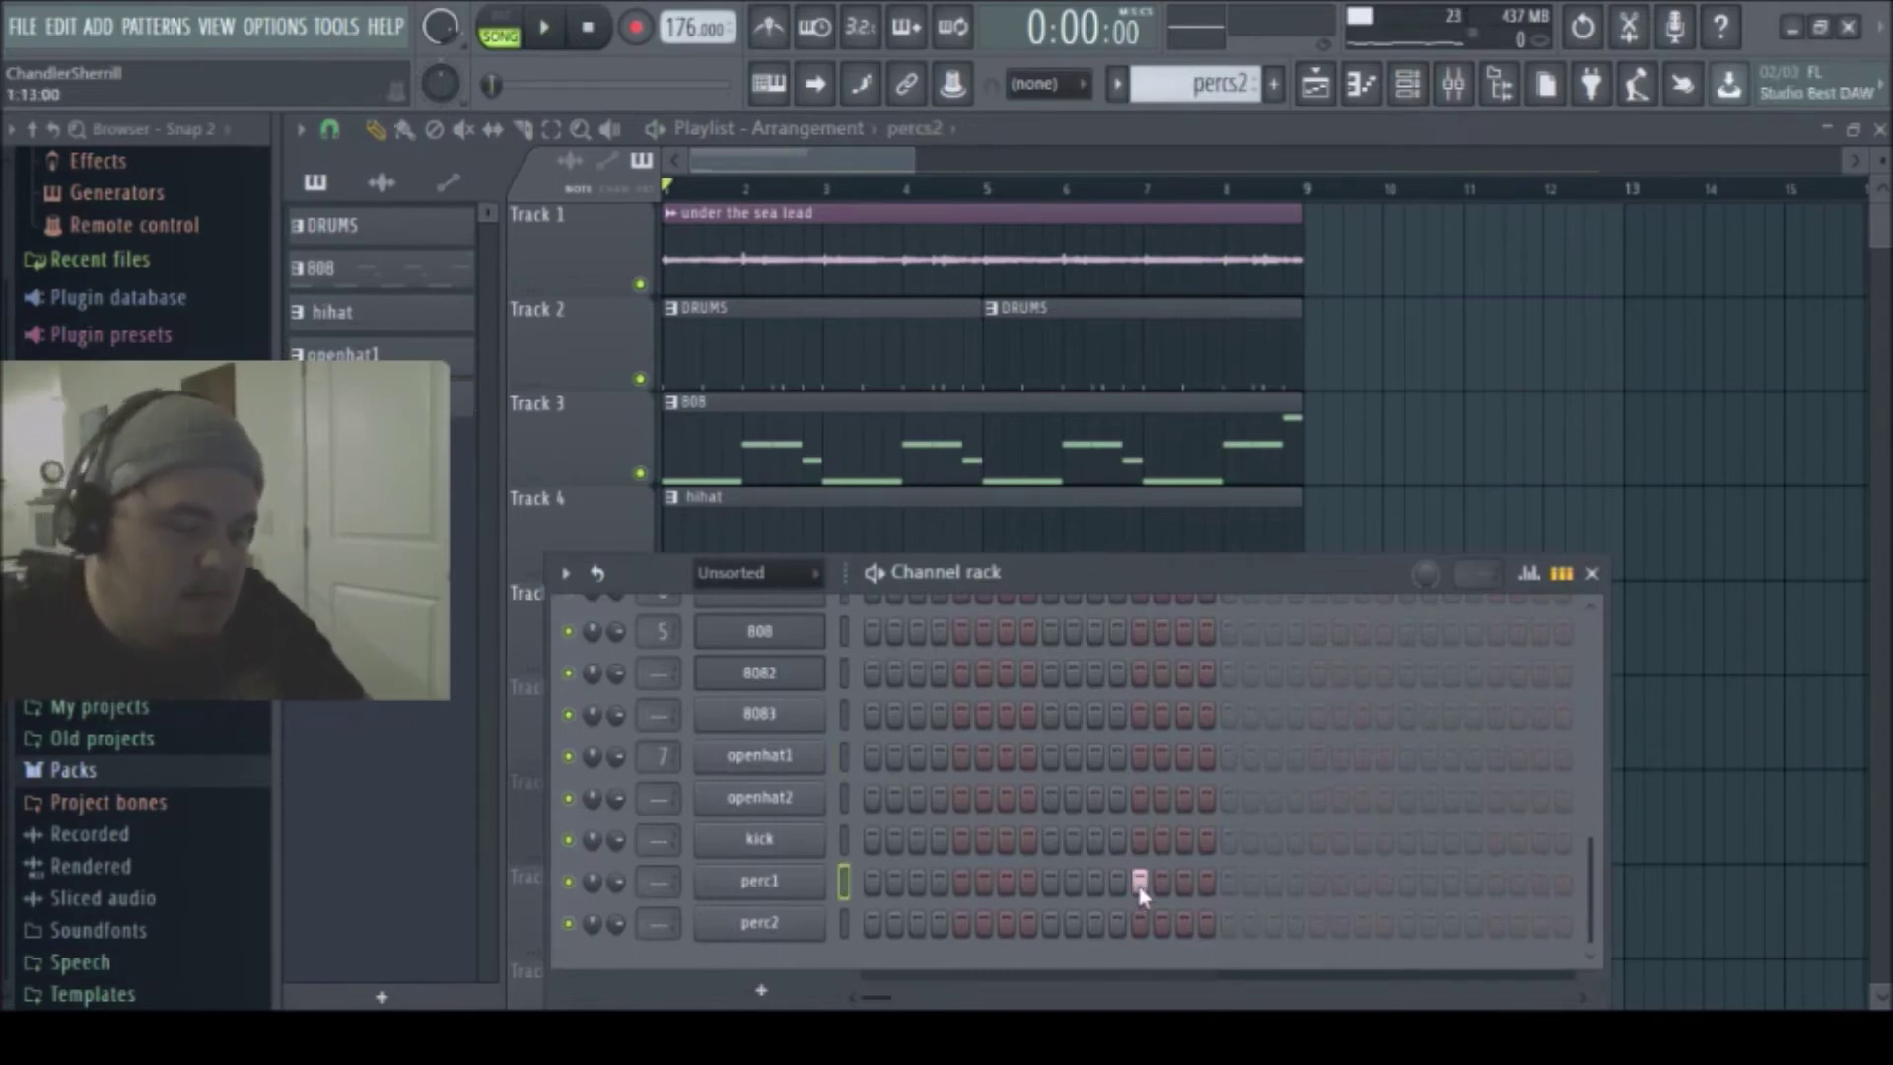
pyautogui.press('F6')
pyautogui.click(680, 729)
pyautogui.press('space')
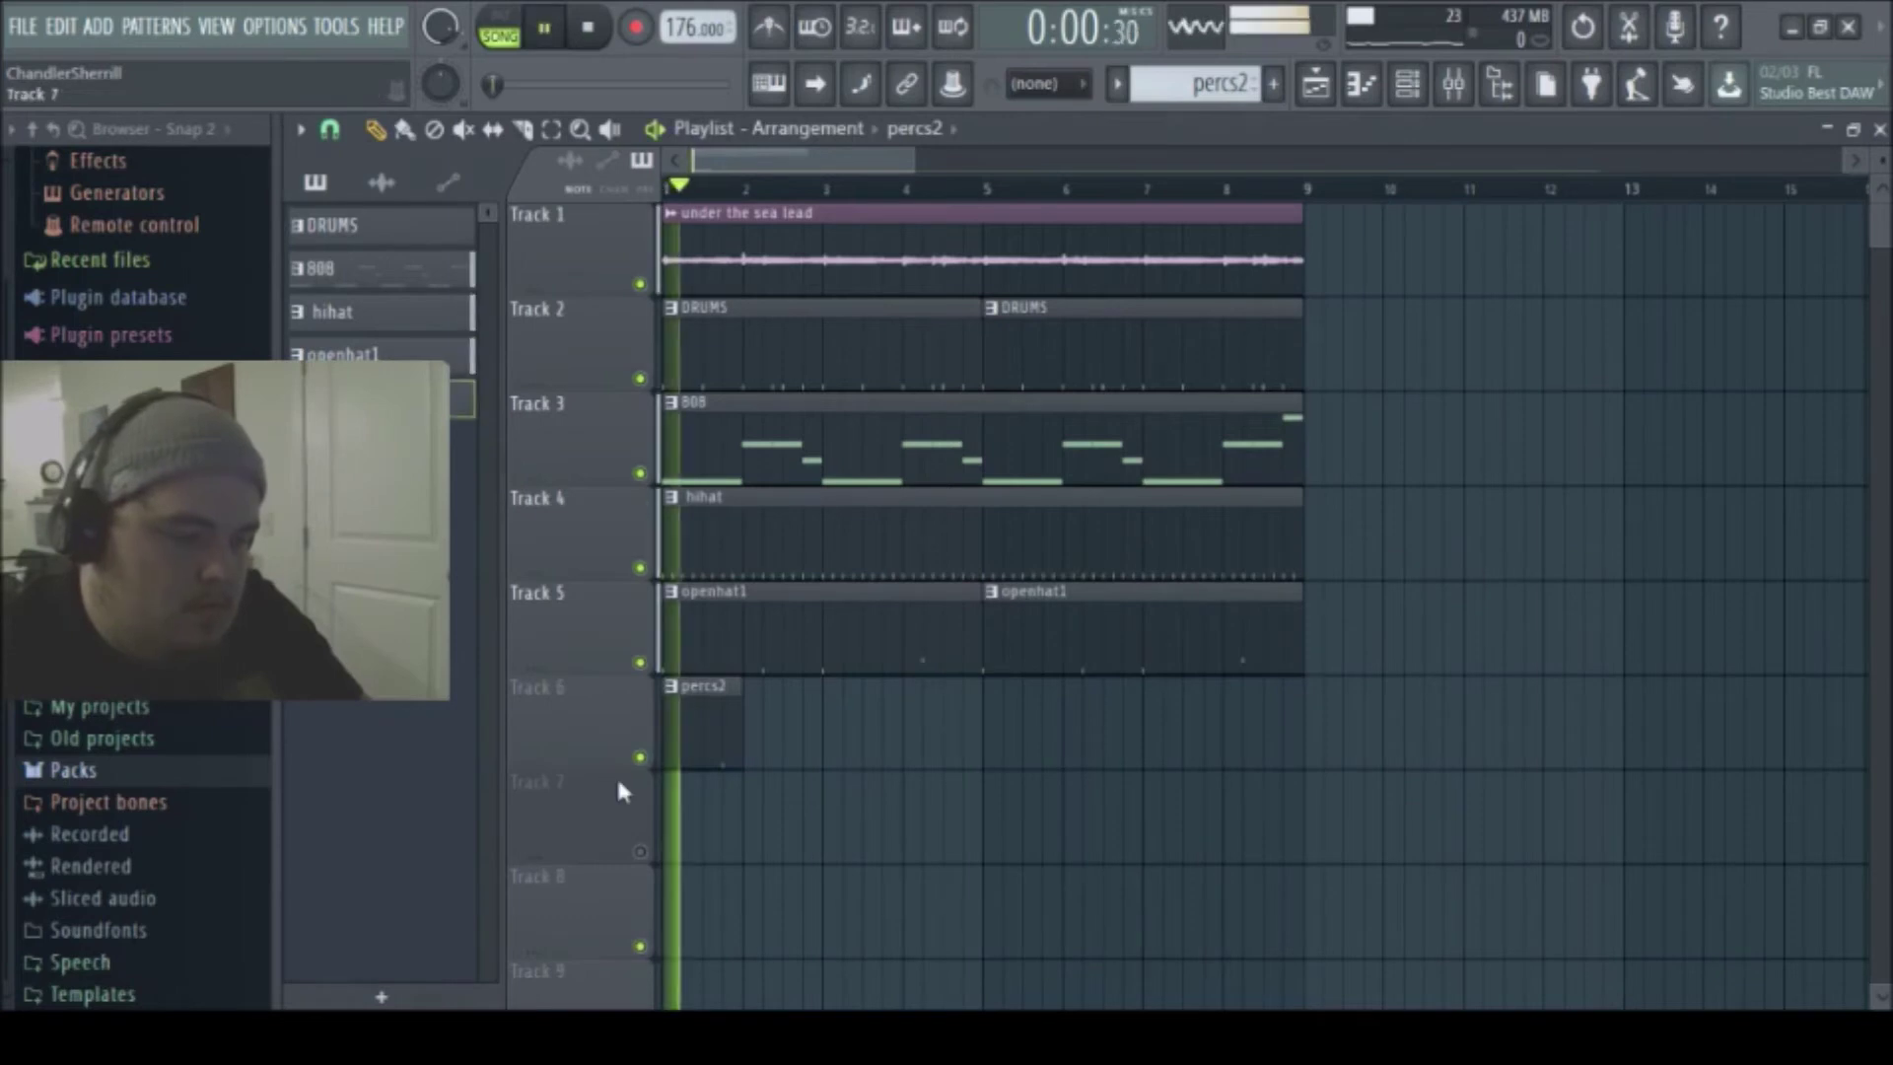
# - Add a perc2 hit on bar 3 step 5 and perc1 hits on bar 4 steps 5 and 13 of the percs2 pattern
pyautogui.click(1361, 80)
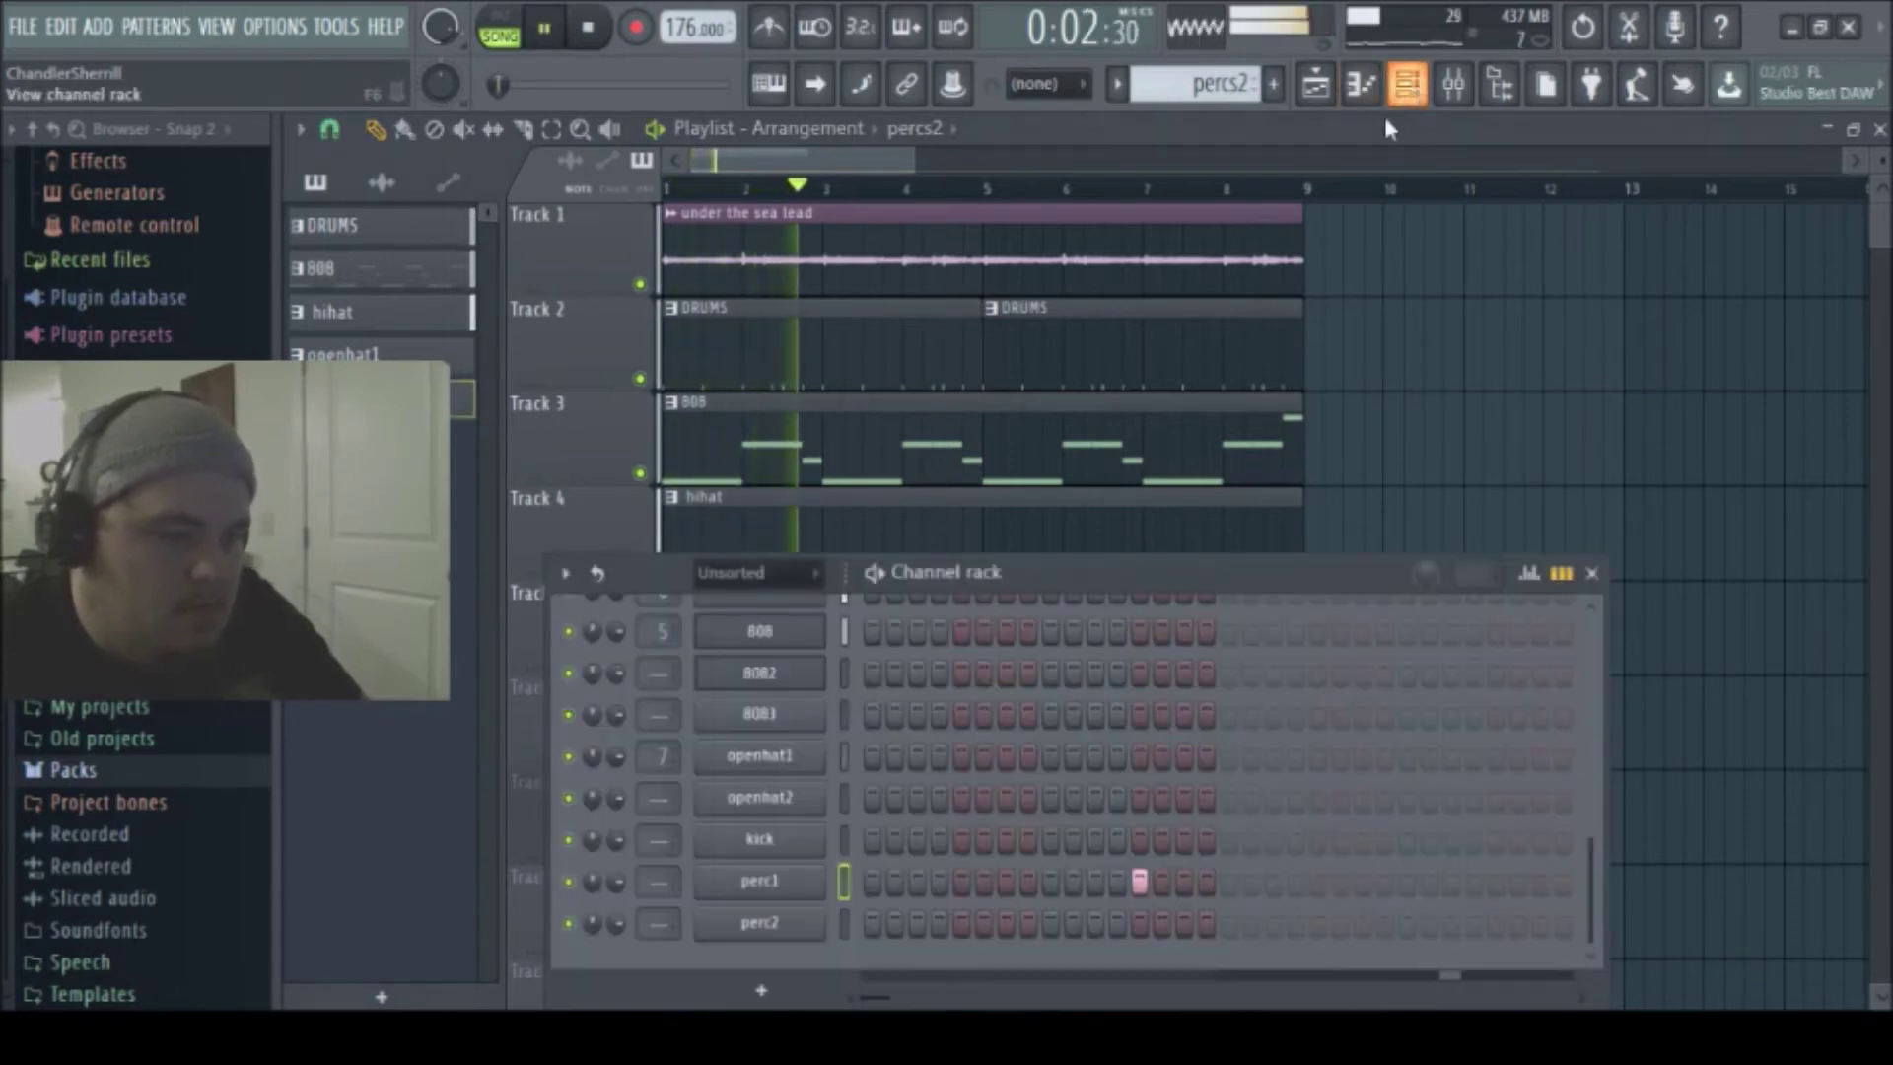
pyautogui.moveTo(863, 998); pyautogui.dragTo(897, 1000)
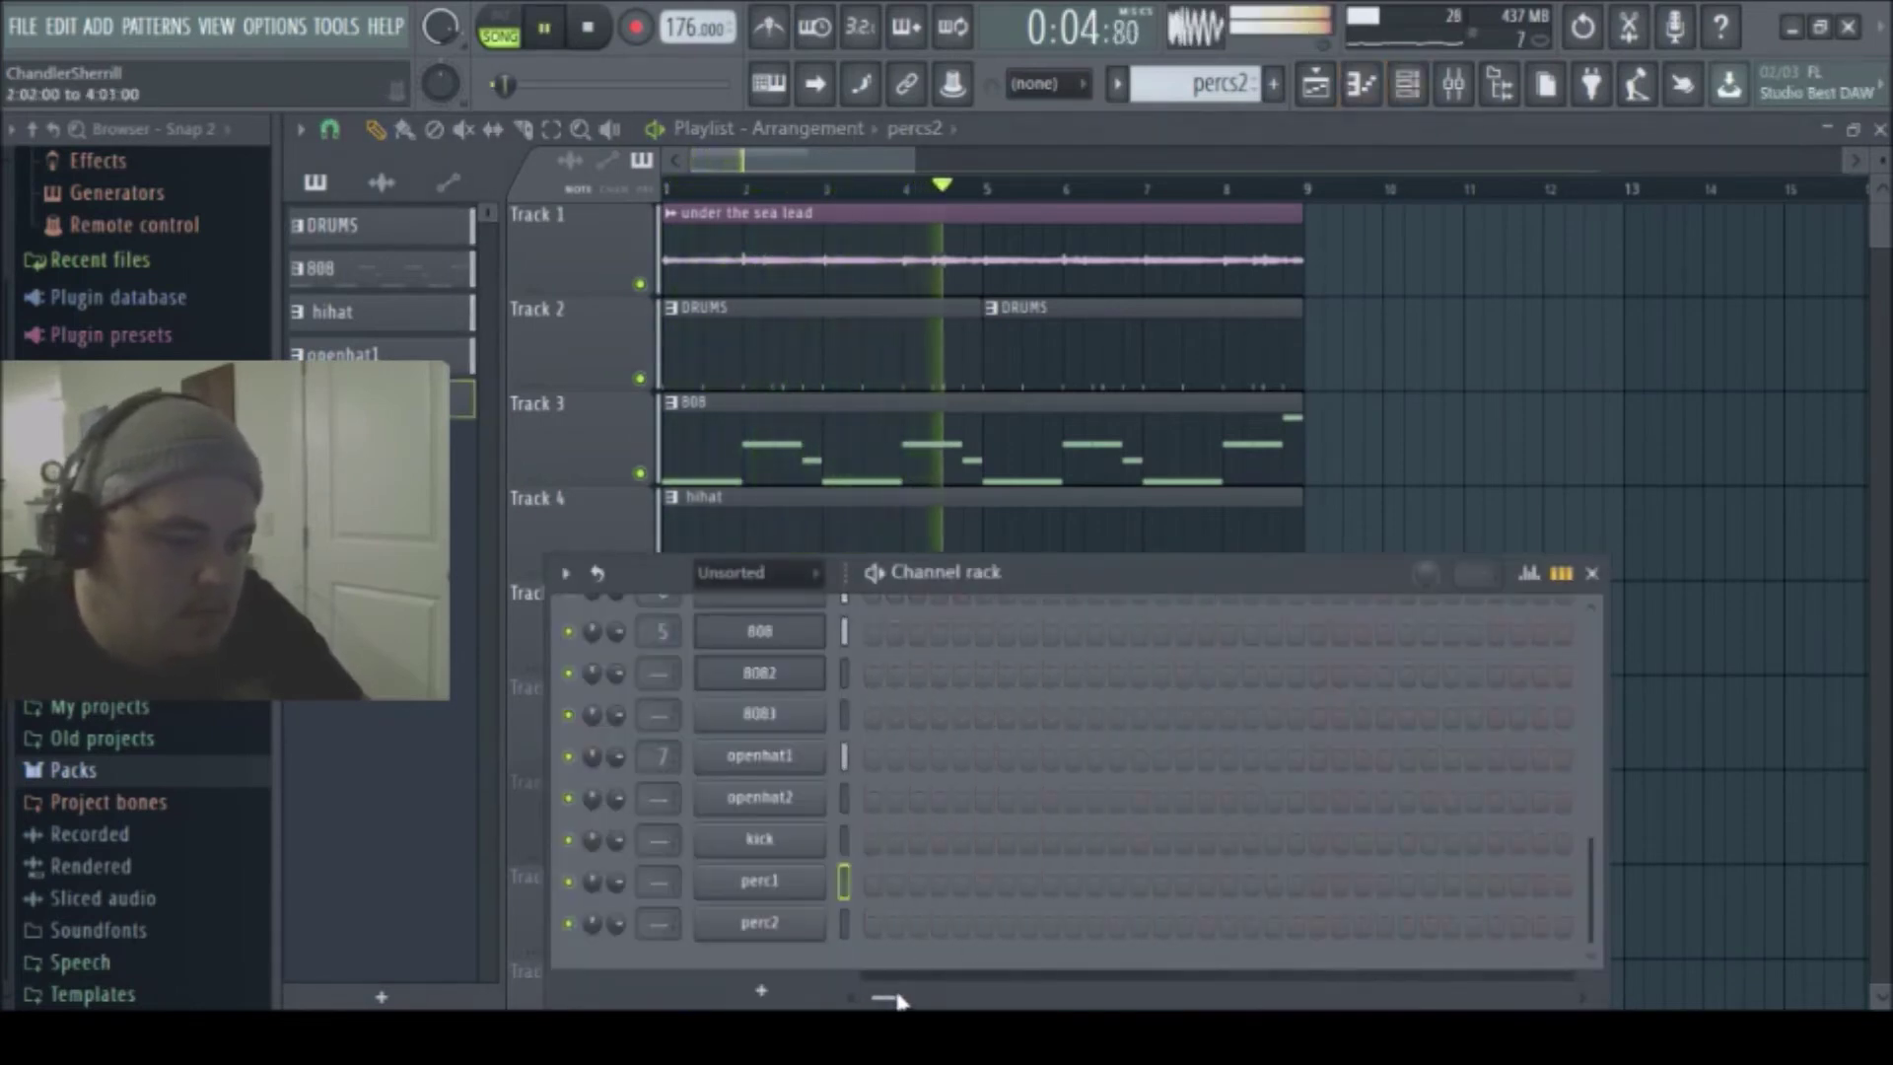
pyautogui.click(1250, 924)
pyautogui.moveTo(1142, 570); pyautogui.dragTo(1156, 387)
pyautogui.moveTo(913, 810); pyautogui.dragTo(923, 811)
pyautogui.moveTo(1057, 375); pyautogui.dragTo(1107, 423)
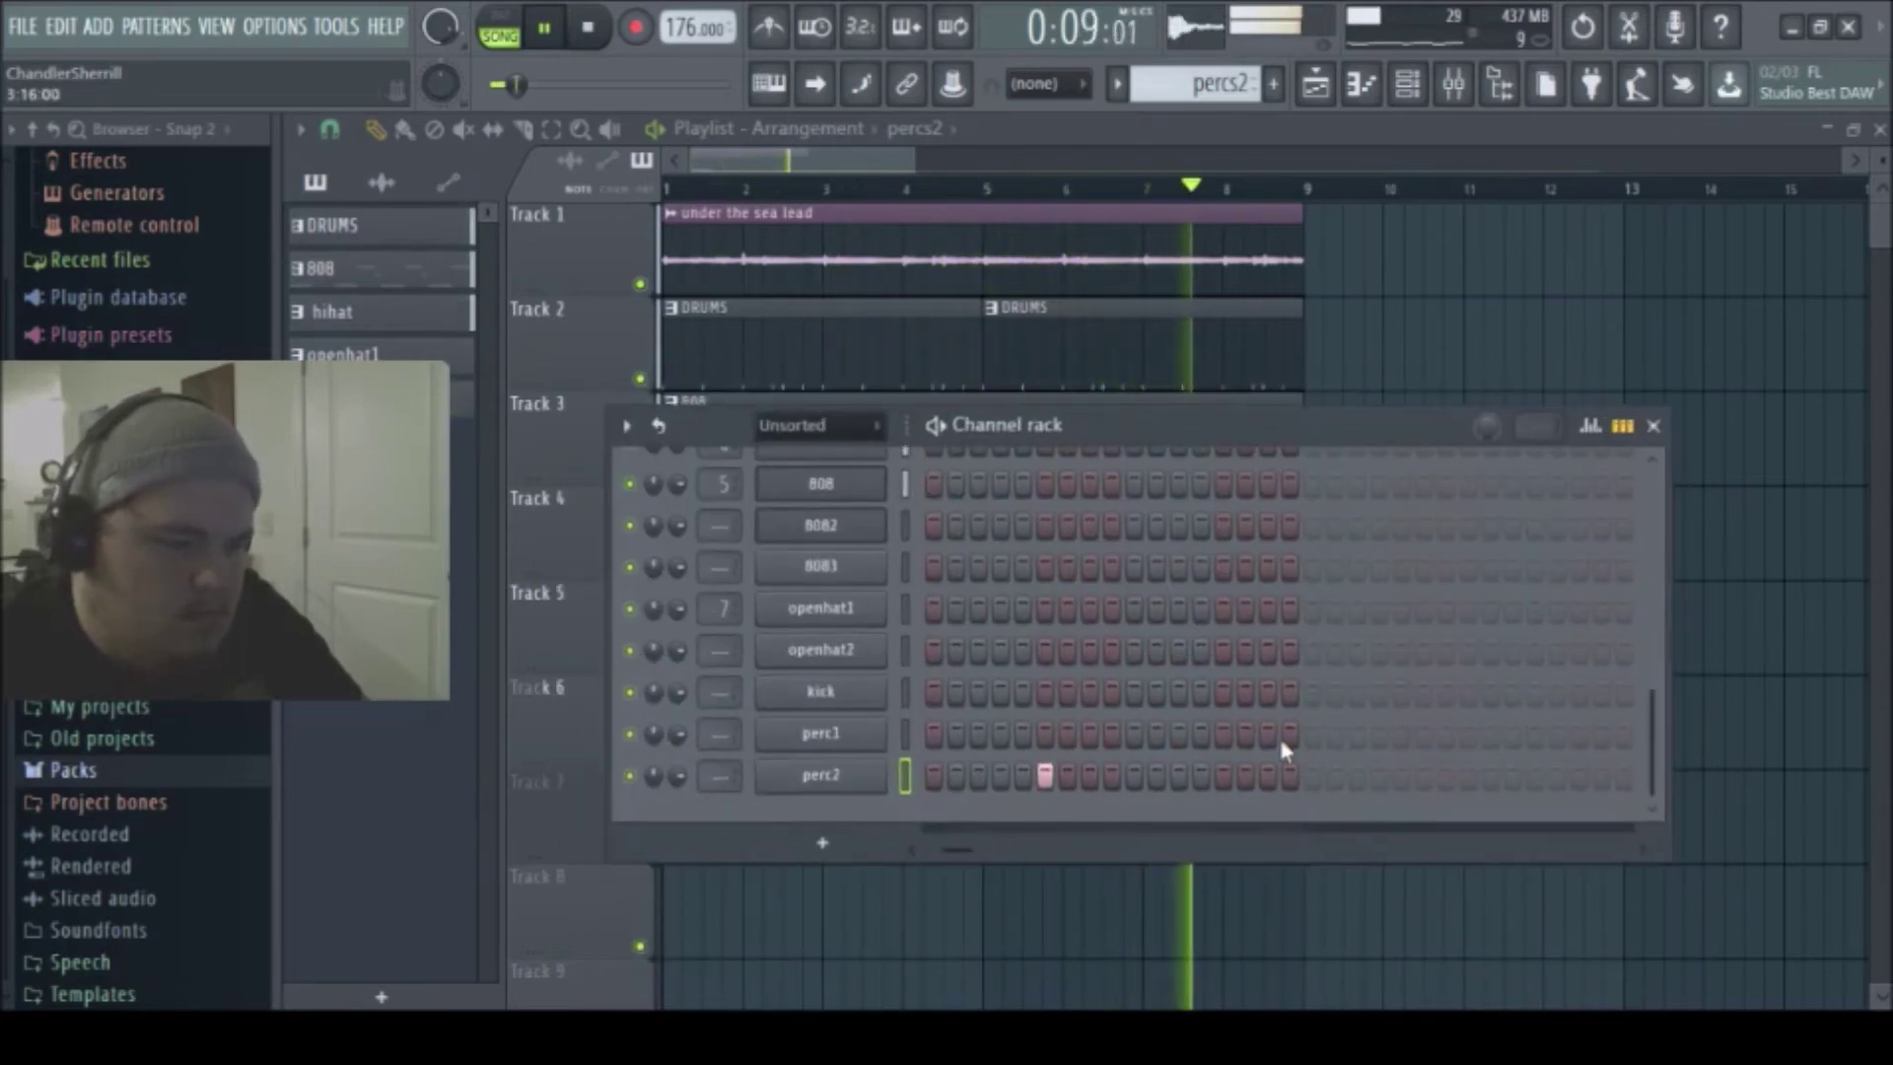
pyautogui.click(1401, 734)
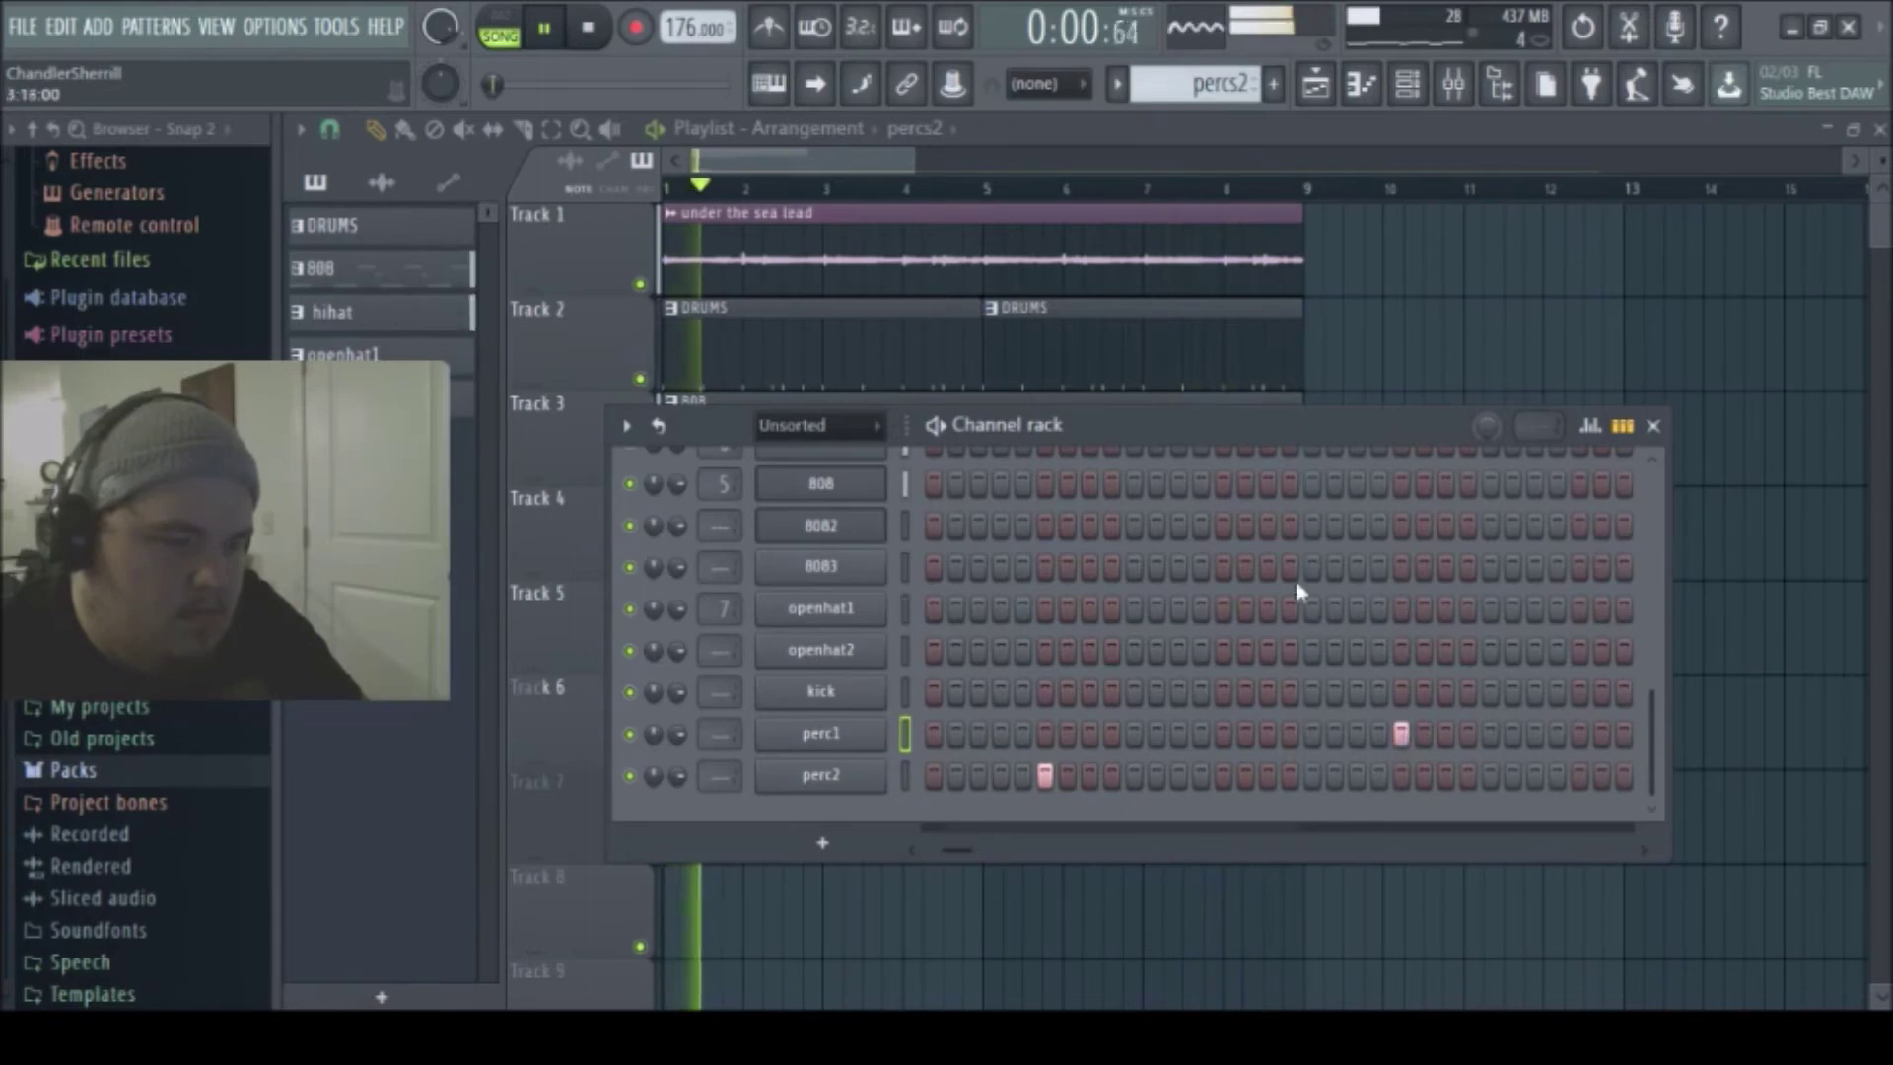
pyautogui.moveTo(1134, 426); pyautogui.dragTo(1188, 446)
pyautogui.click(1649, 756)
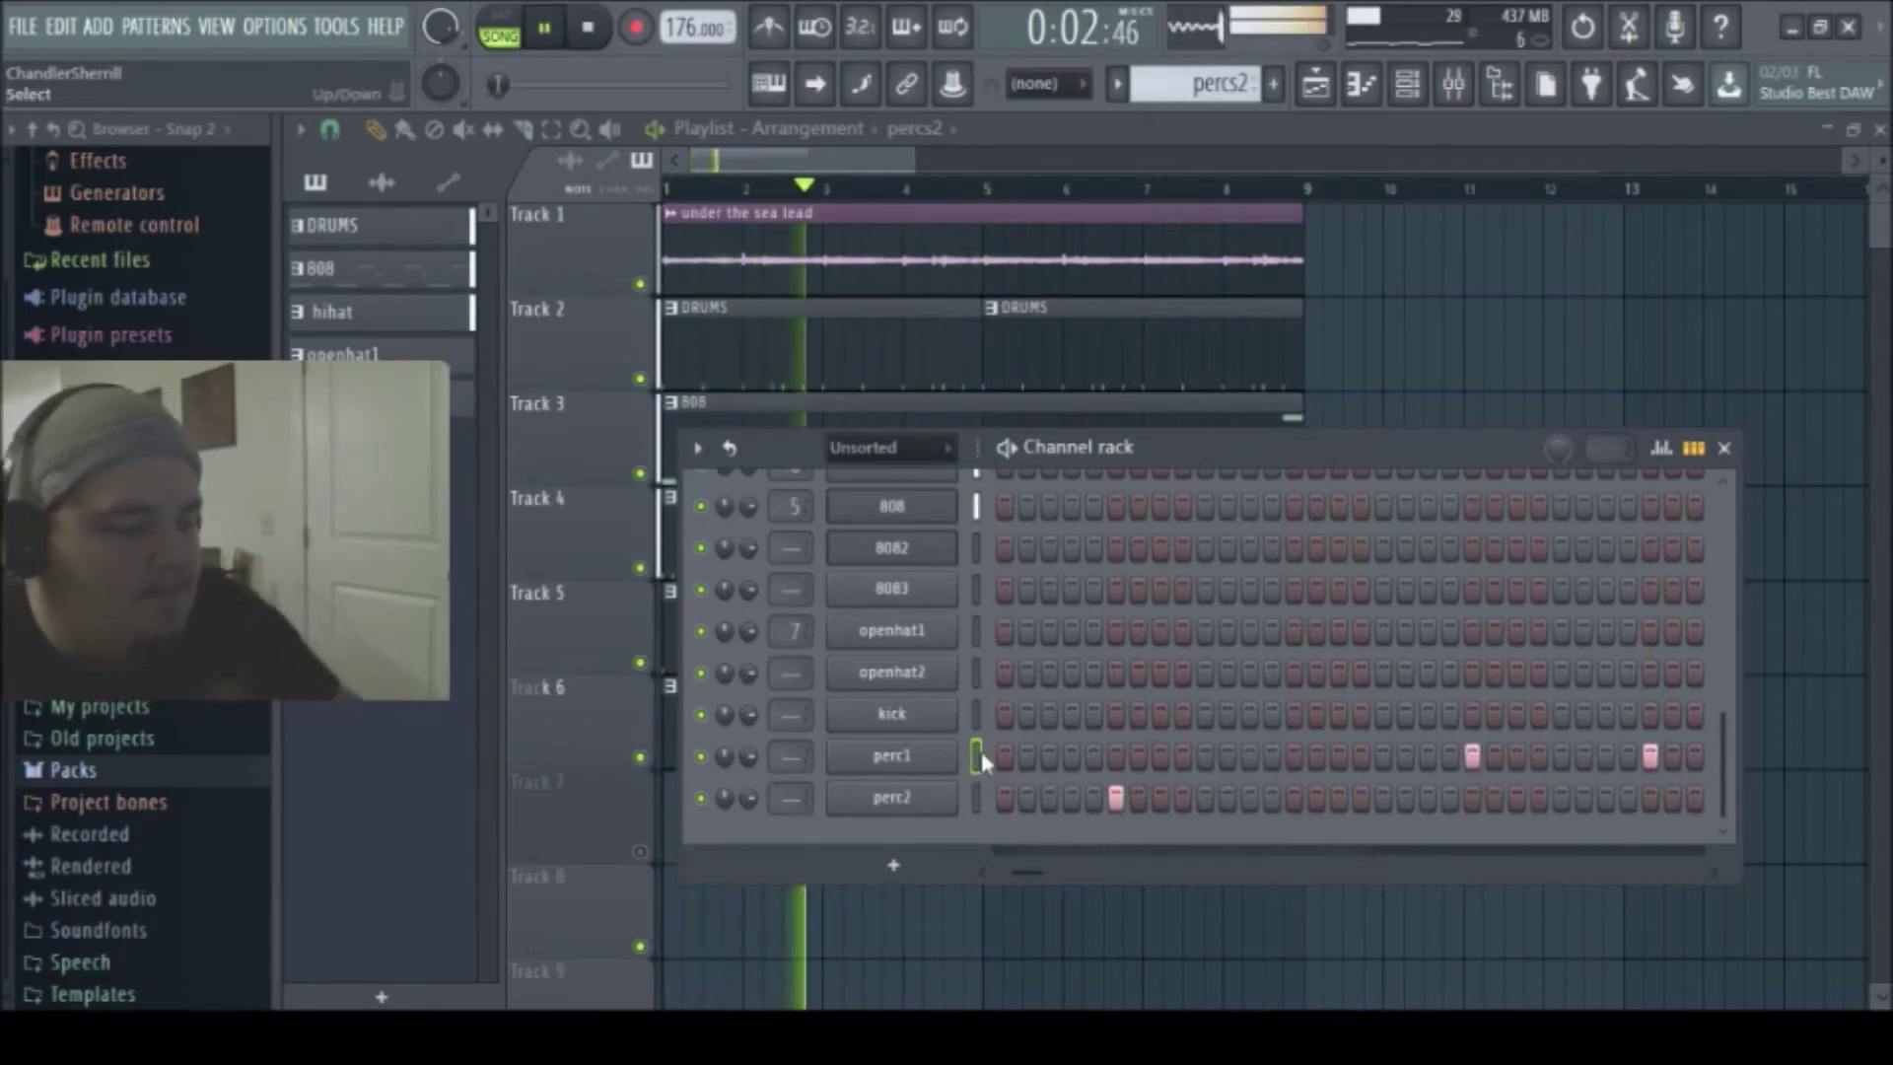
# - Route the perc1 channel to mixer track 8
pyautogui.rightClick(976, 784)
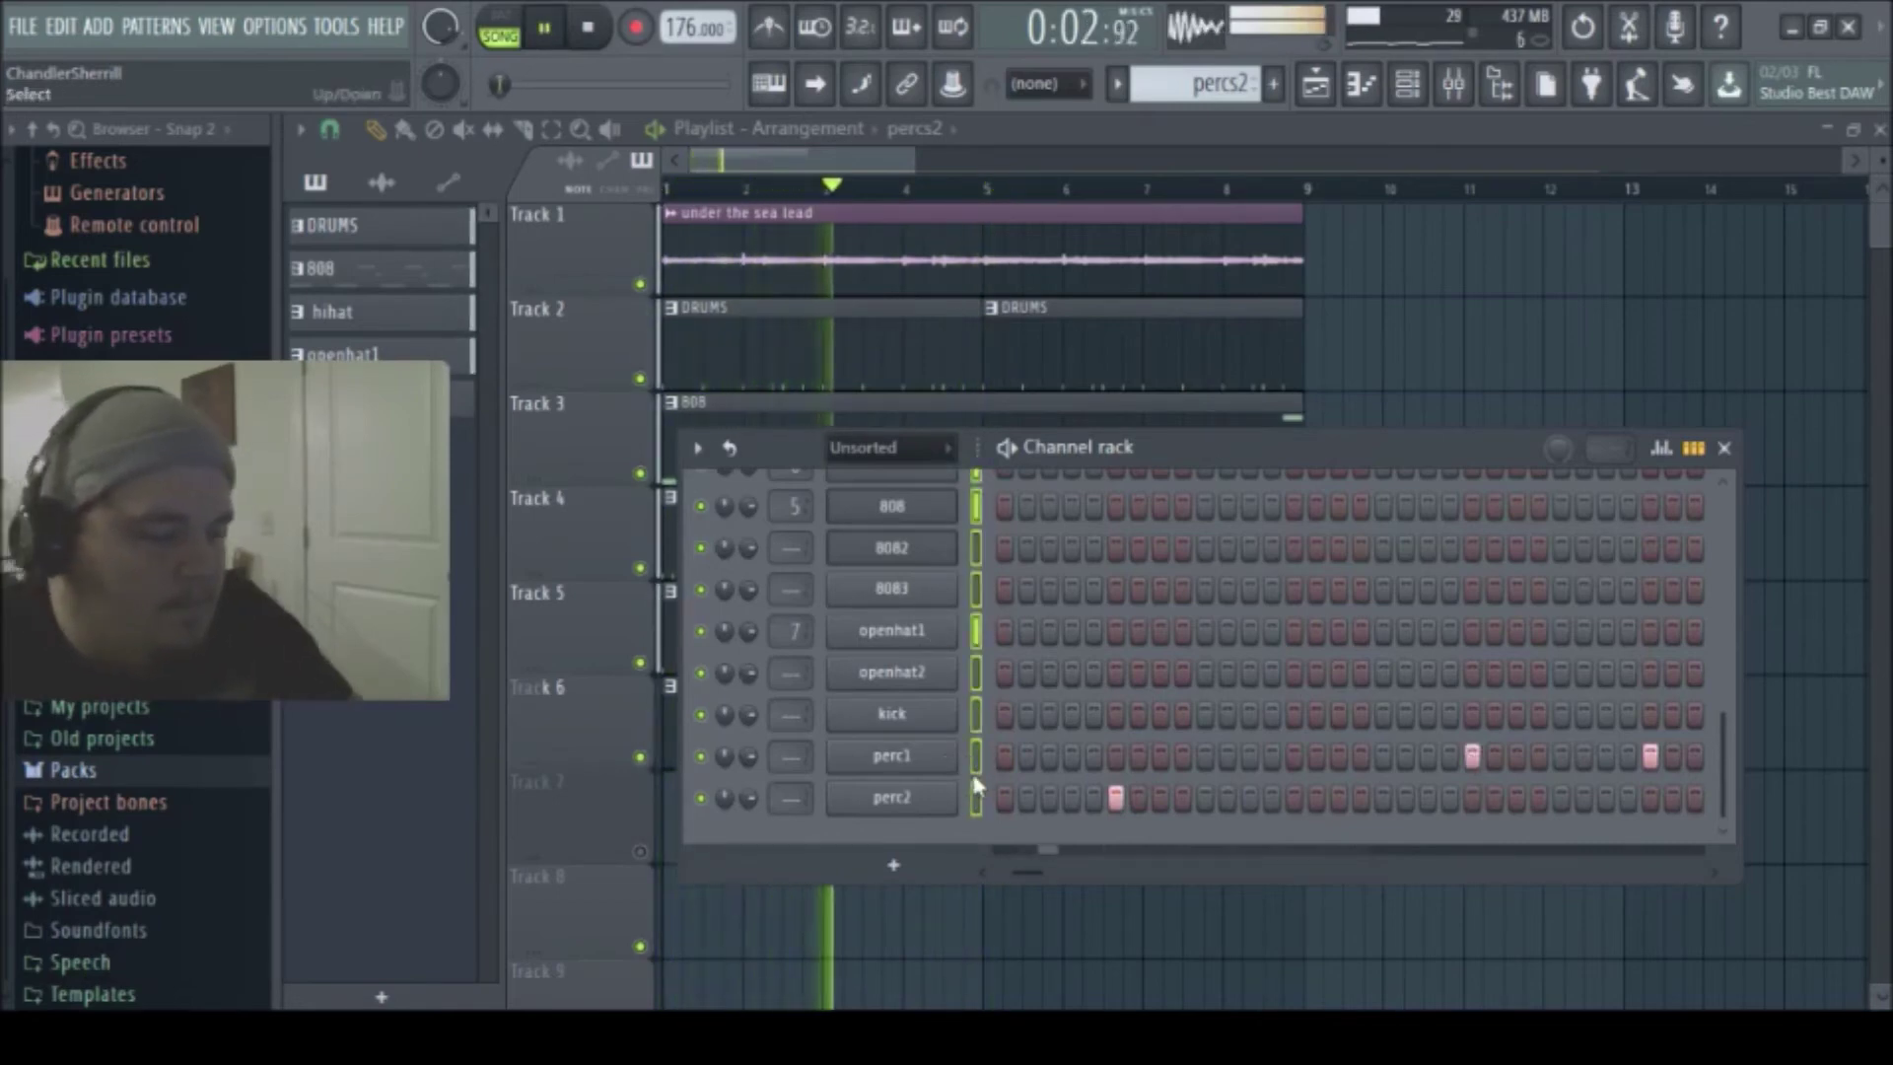
pyautogui.click(1454, 83)
pyautogui.click(904, 355)
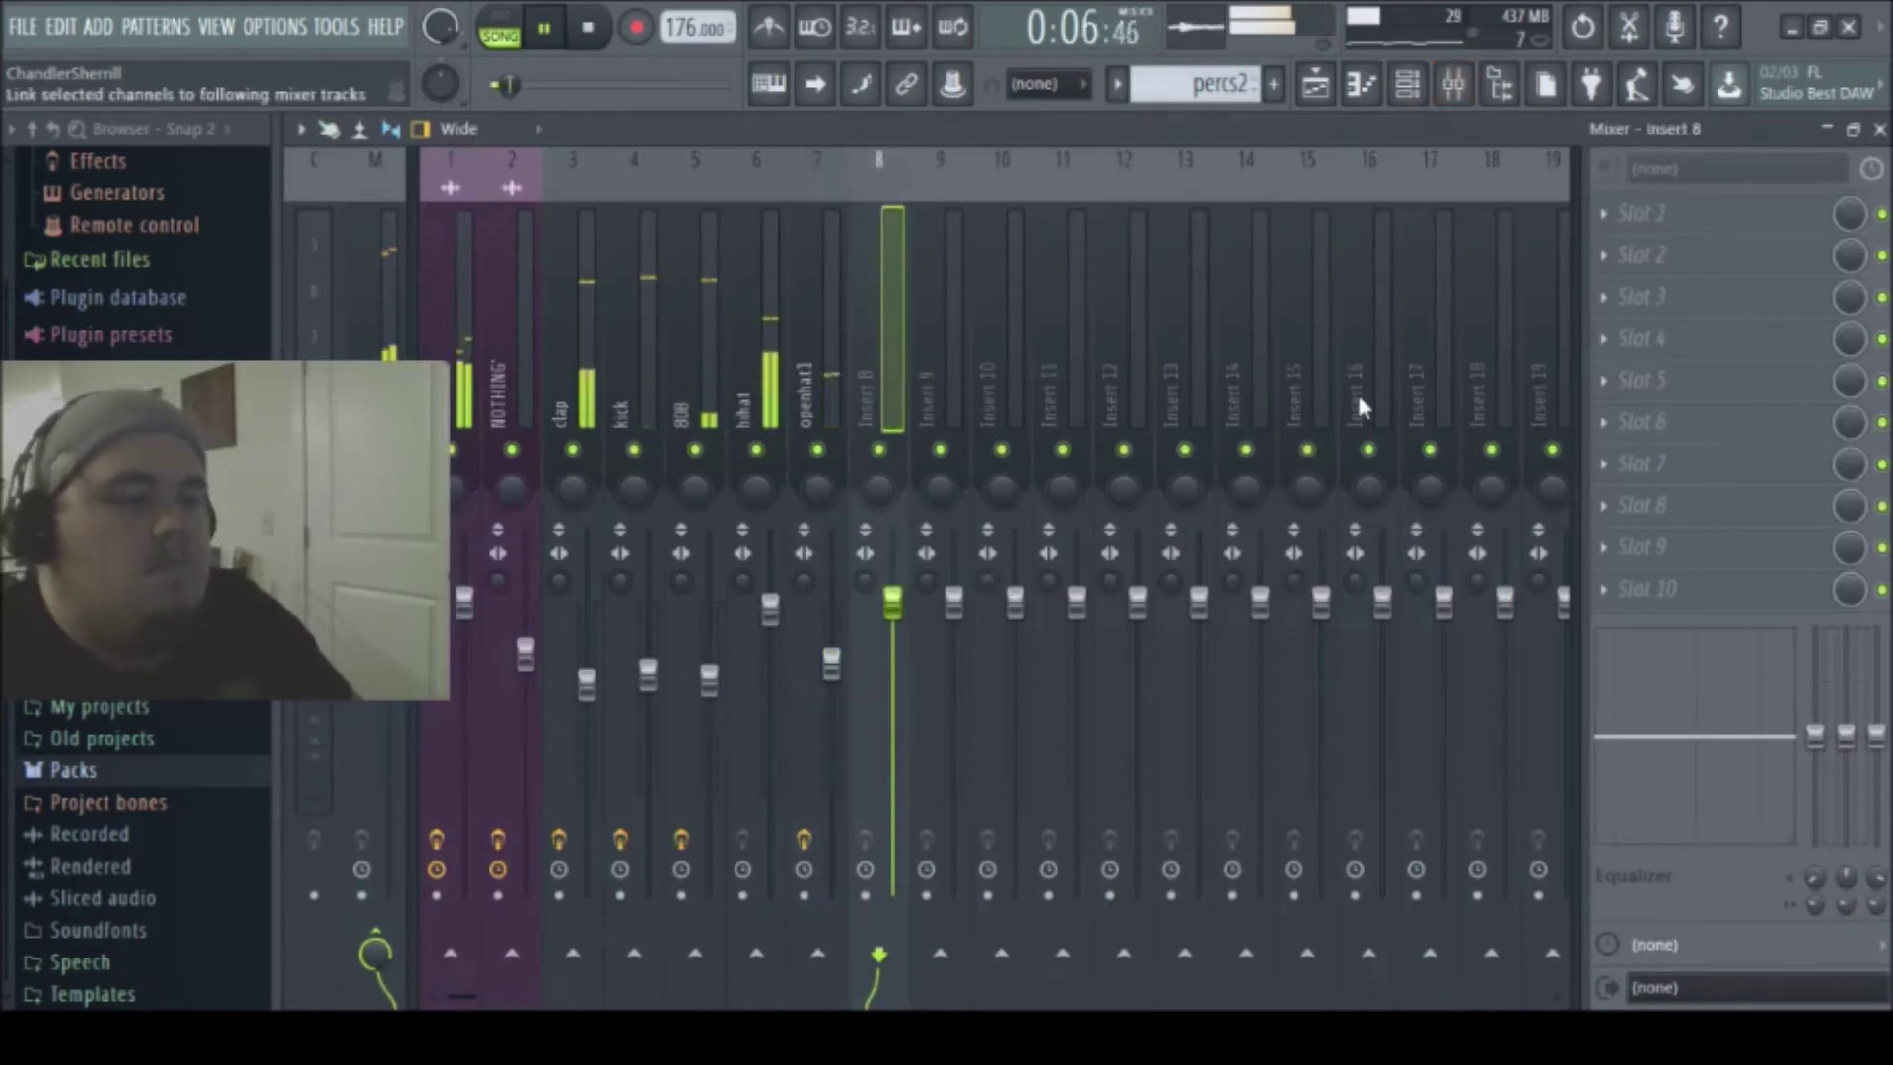
pyautogui.hotkey('ctrl', 'l')
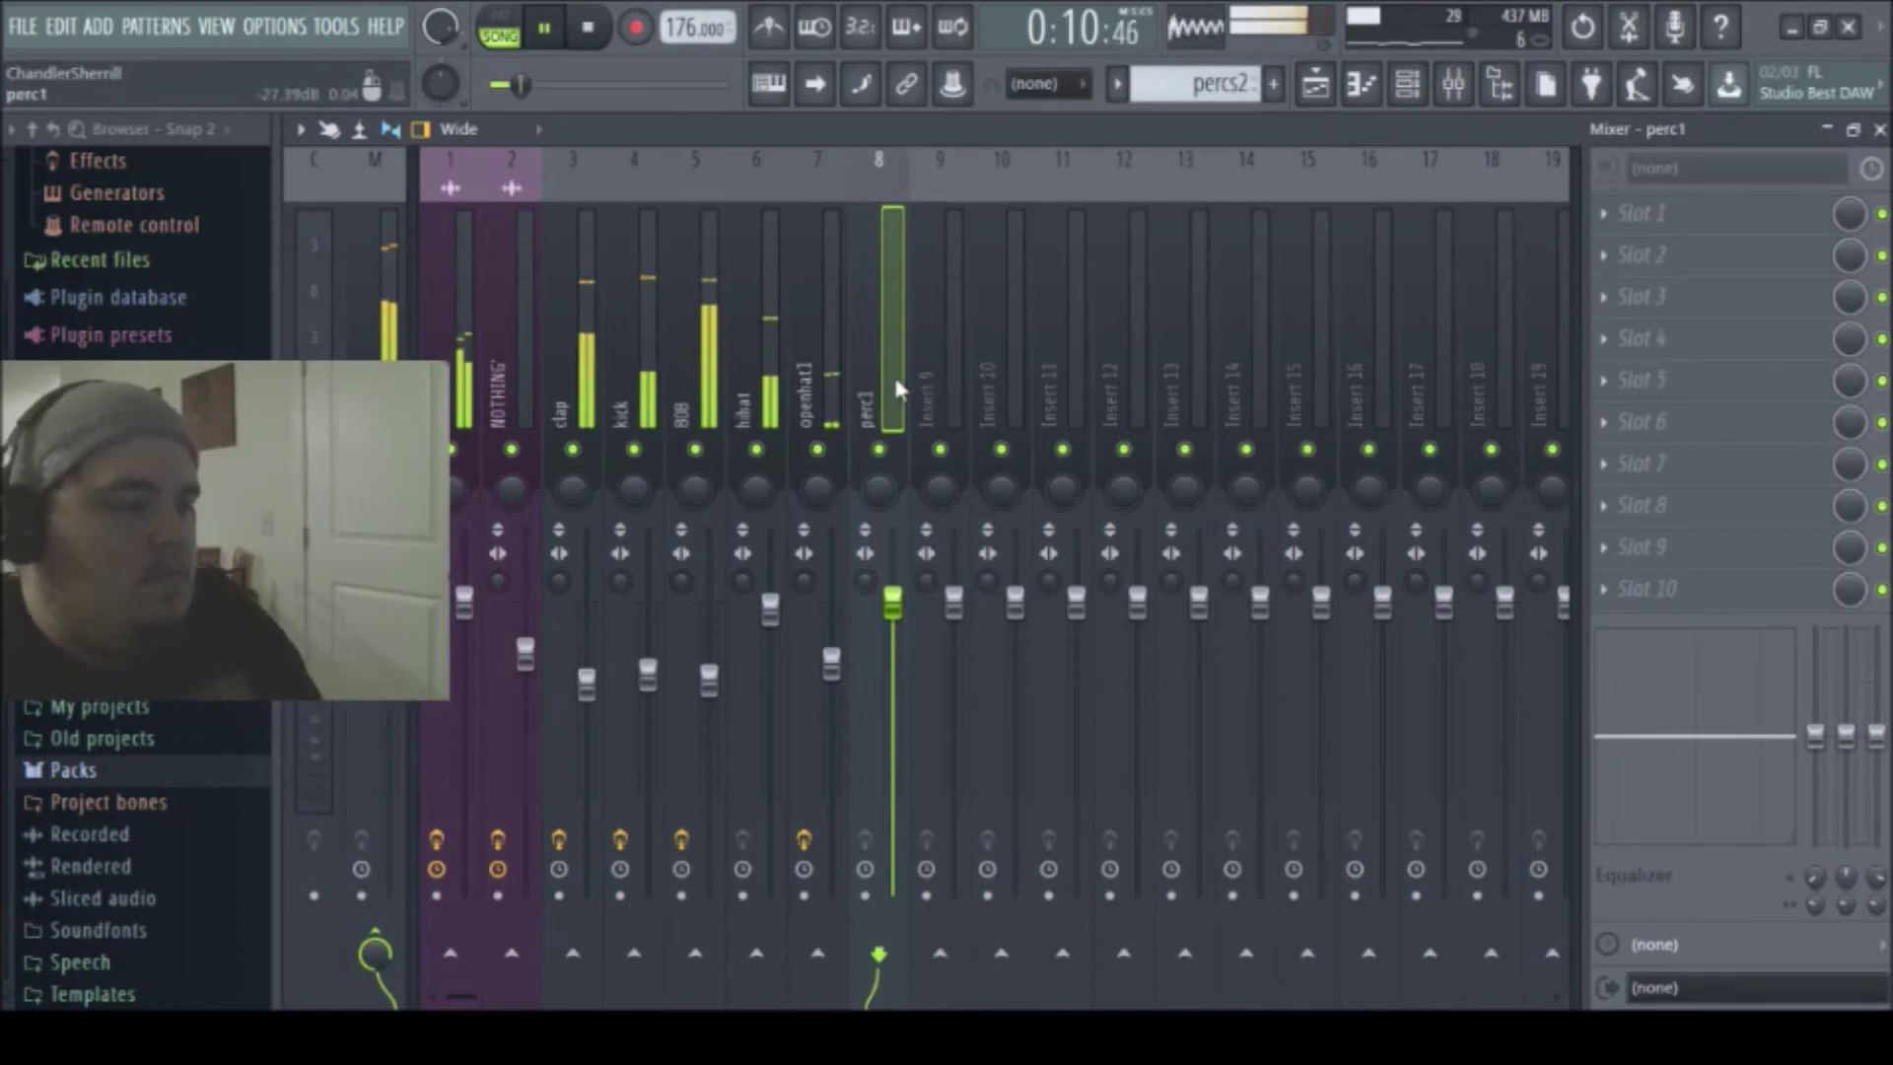
# - Stop playback and duplicate all clips on Tracks 1–6 from bars 1–8 into bars 9–16
pyautogui.press('space')
pyautogui.press('F5')
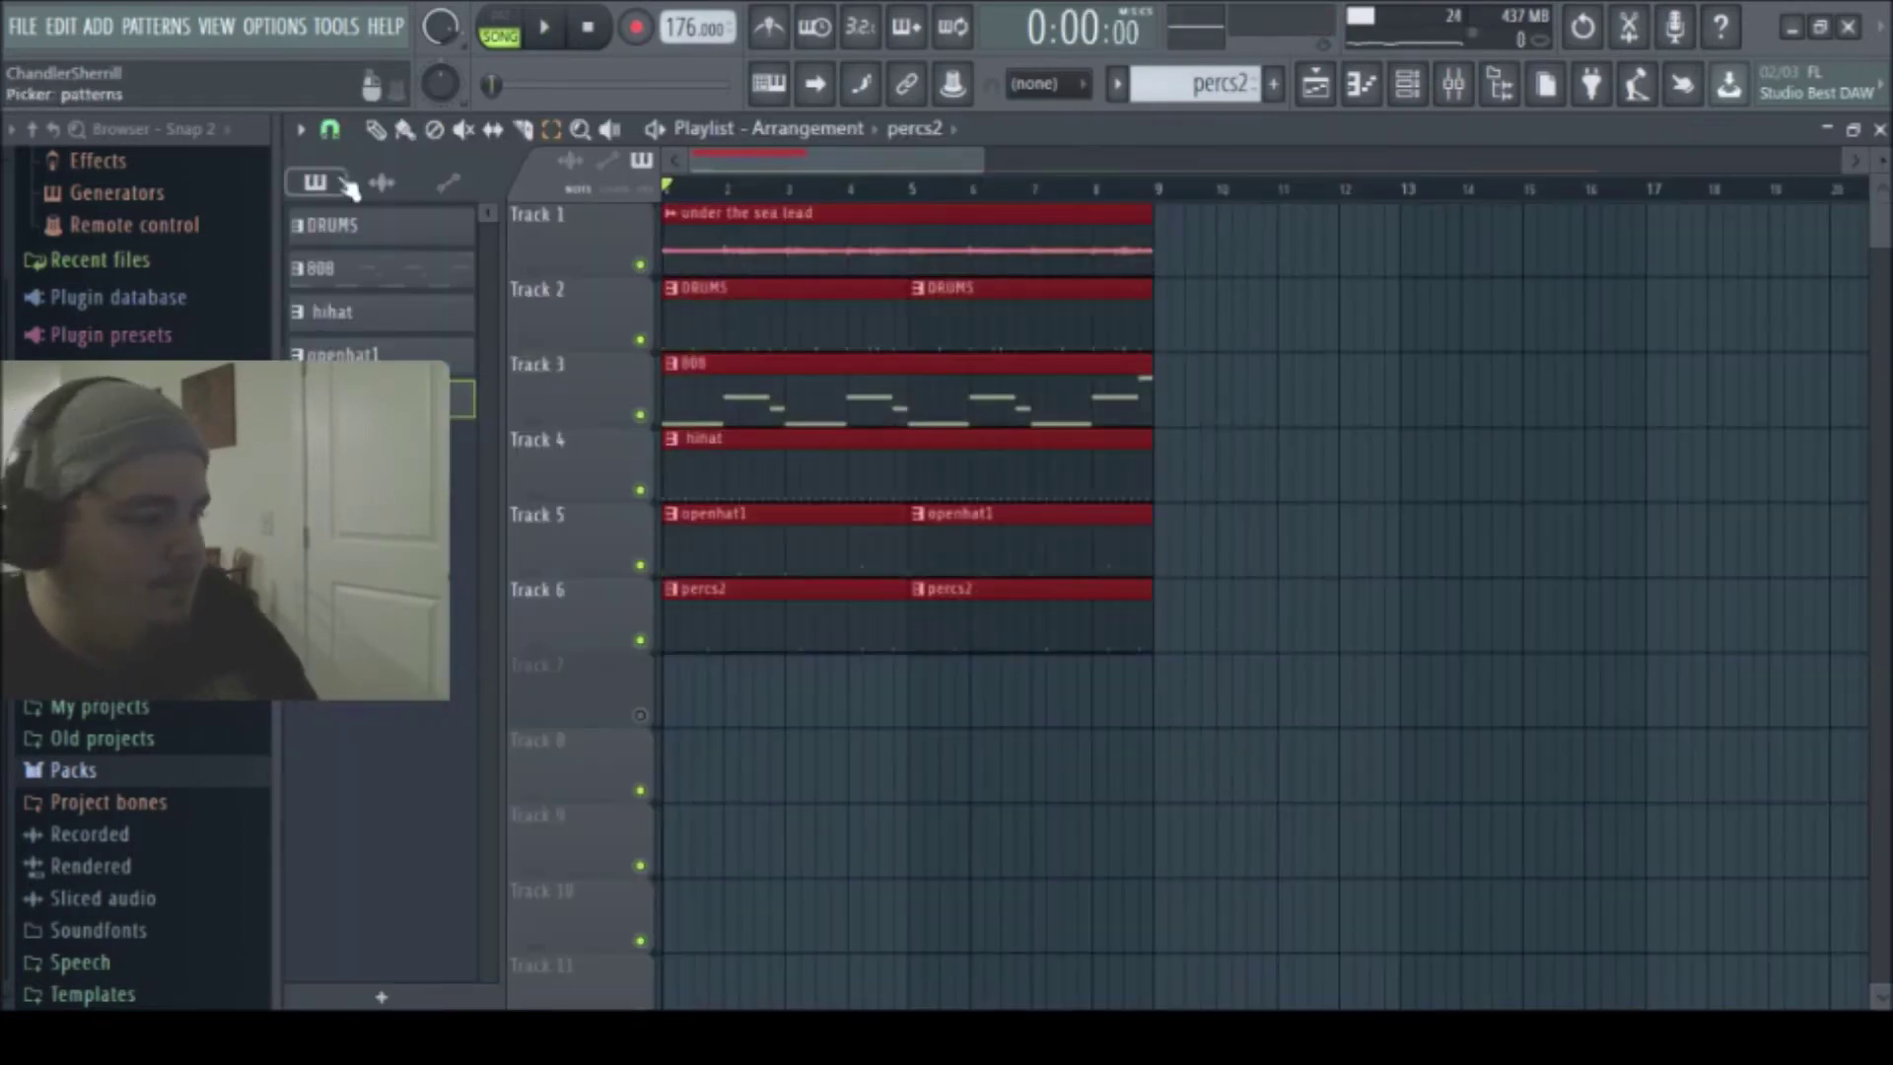
pyautogui.moveTo(710, 160); pyautogui.dragTo(759, 162)
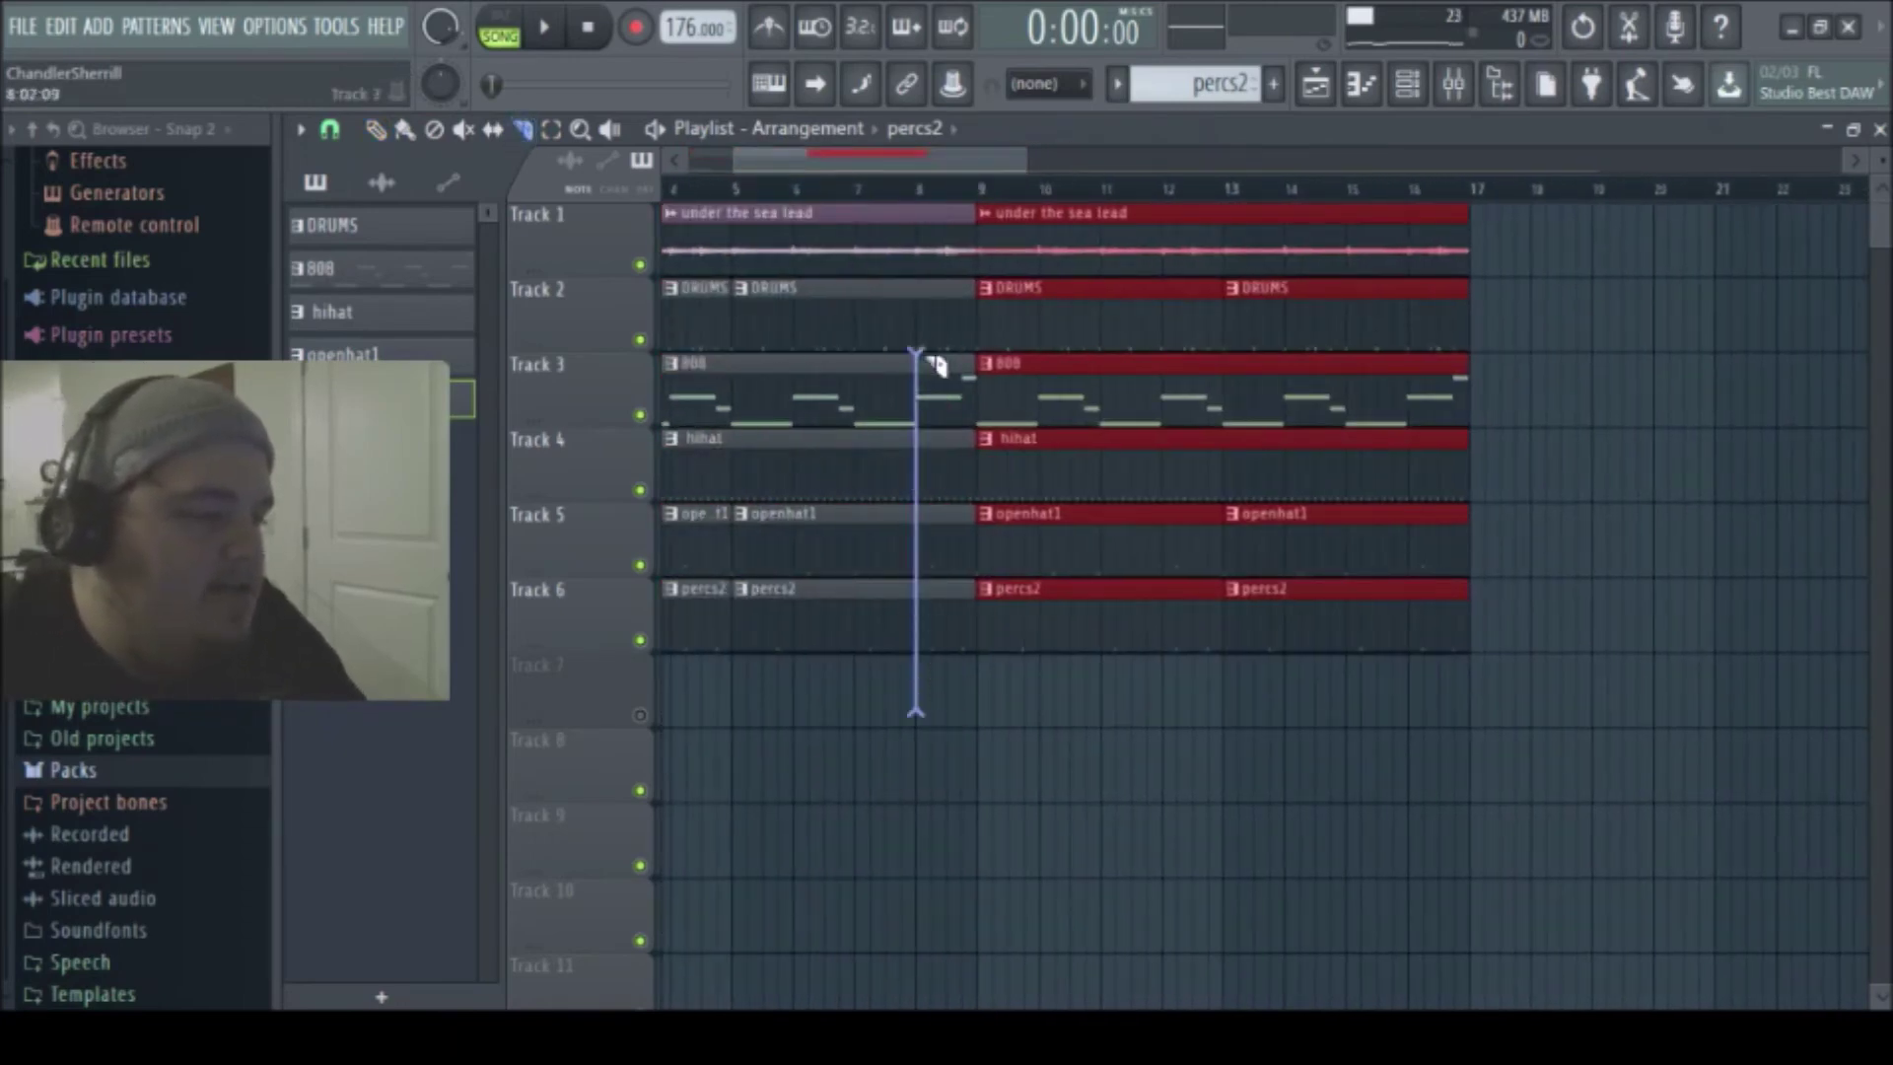
# - Slice the clips on Tracks 2–6 at bar 8 and delete their bar 8 sections, keeping the lead loop
pyautogui.moveTo(932, 293); pyautogui.dragTo(930, 293)
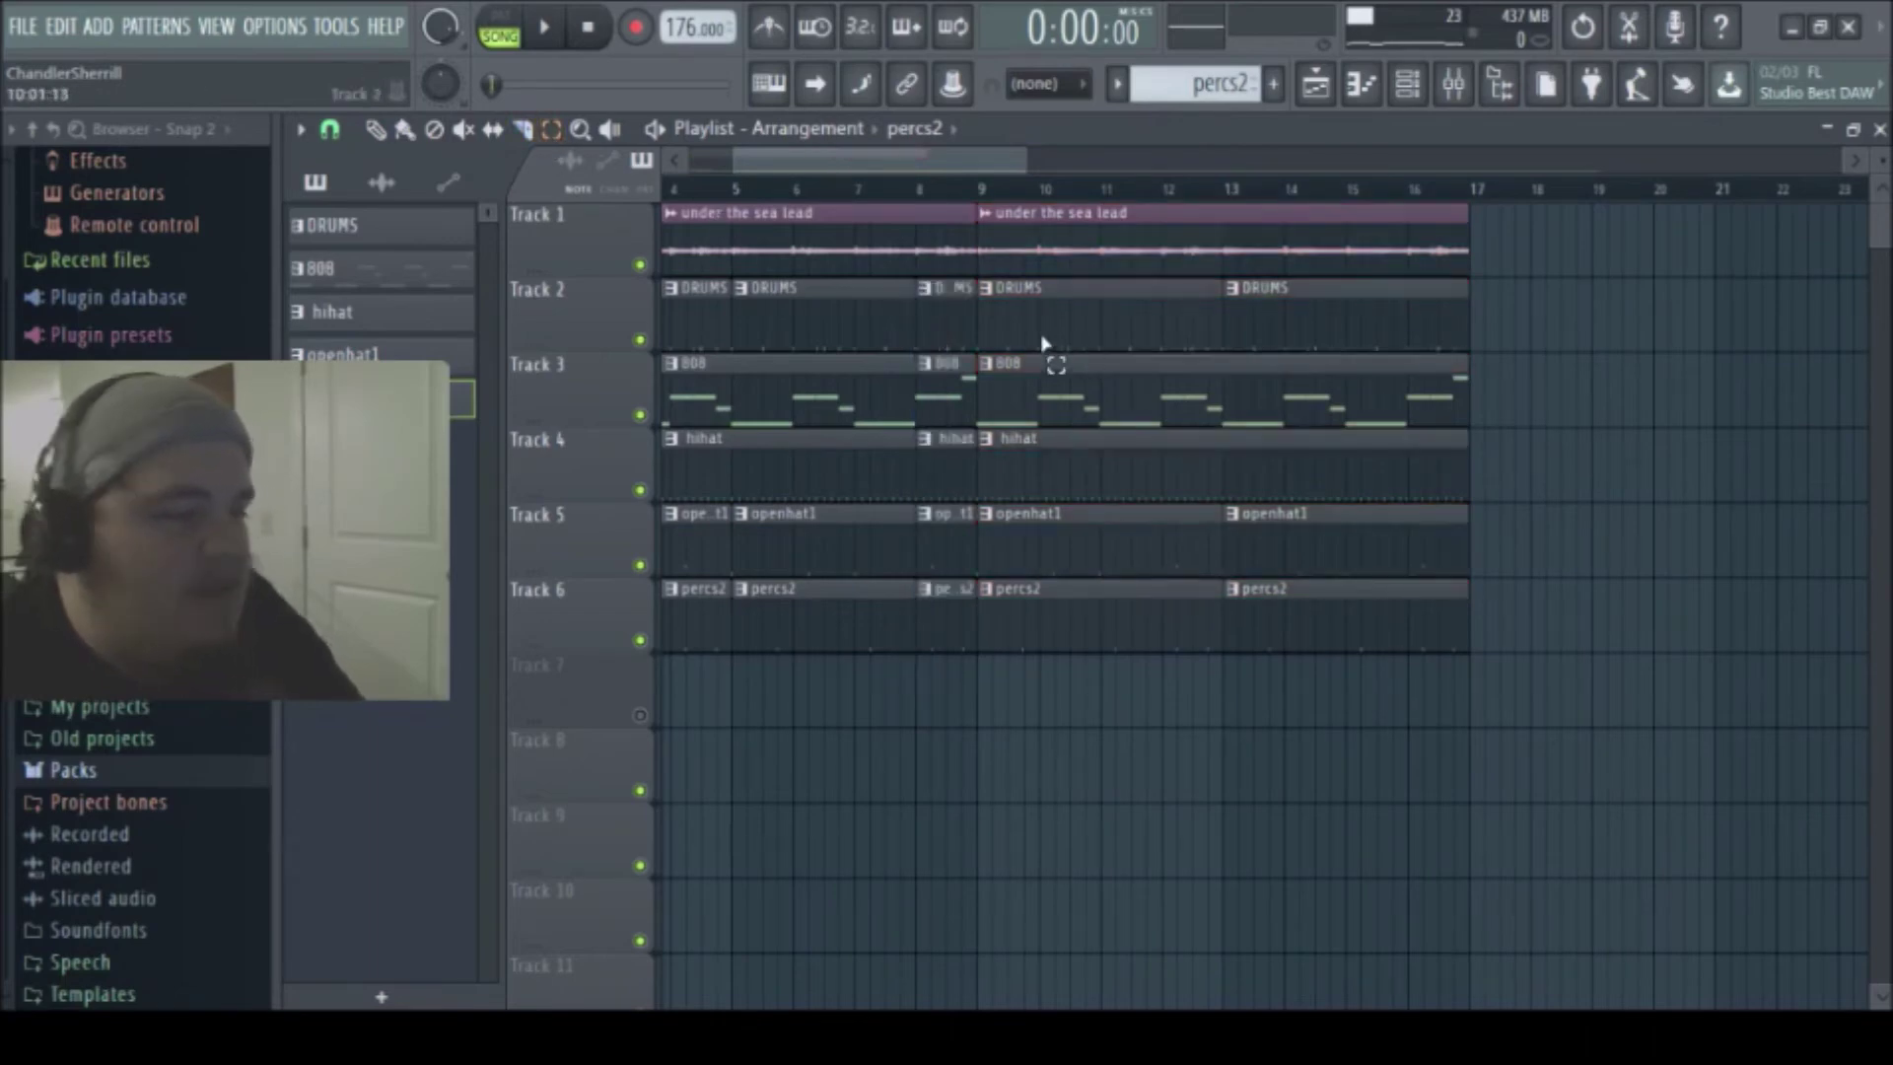
pyautogui.moveTo(946, 357); pyautogui.dragTo(936, 715)
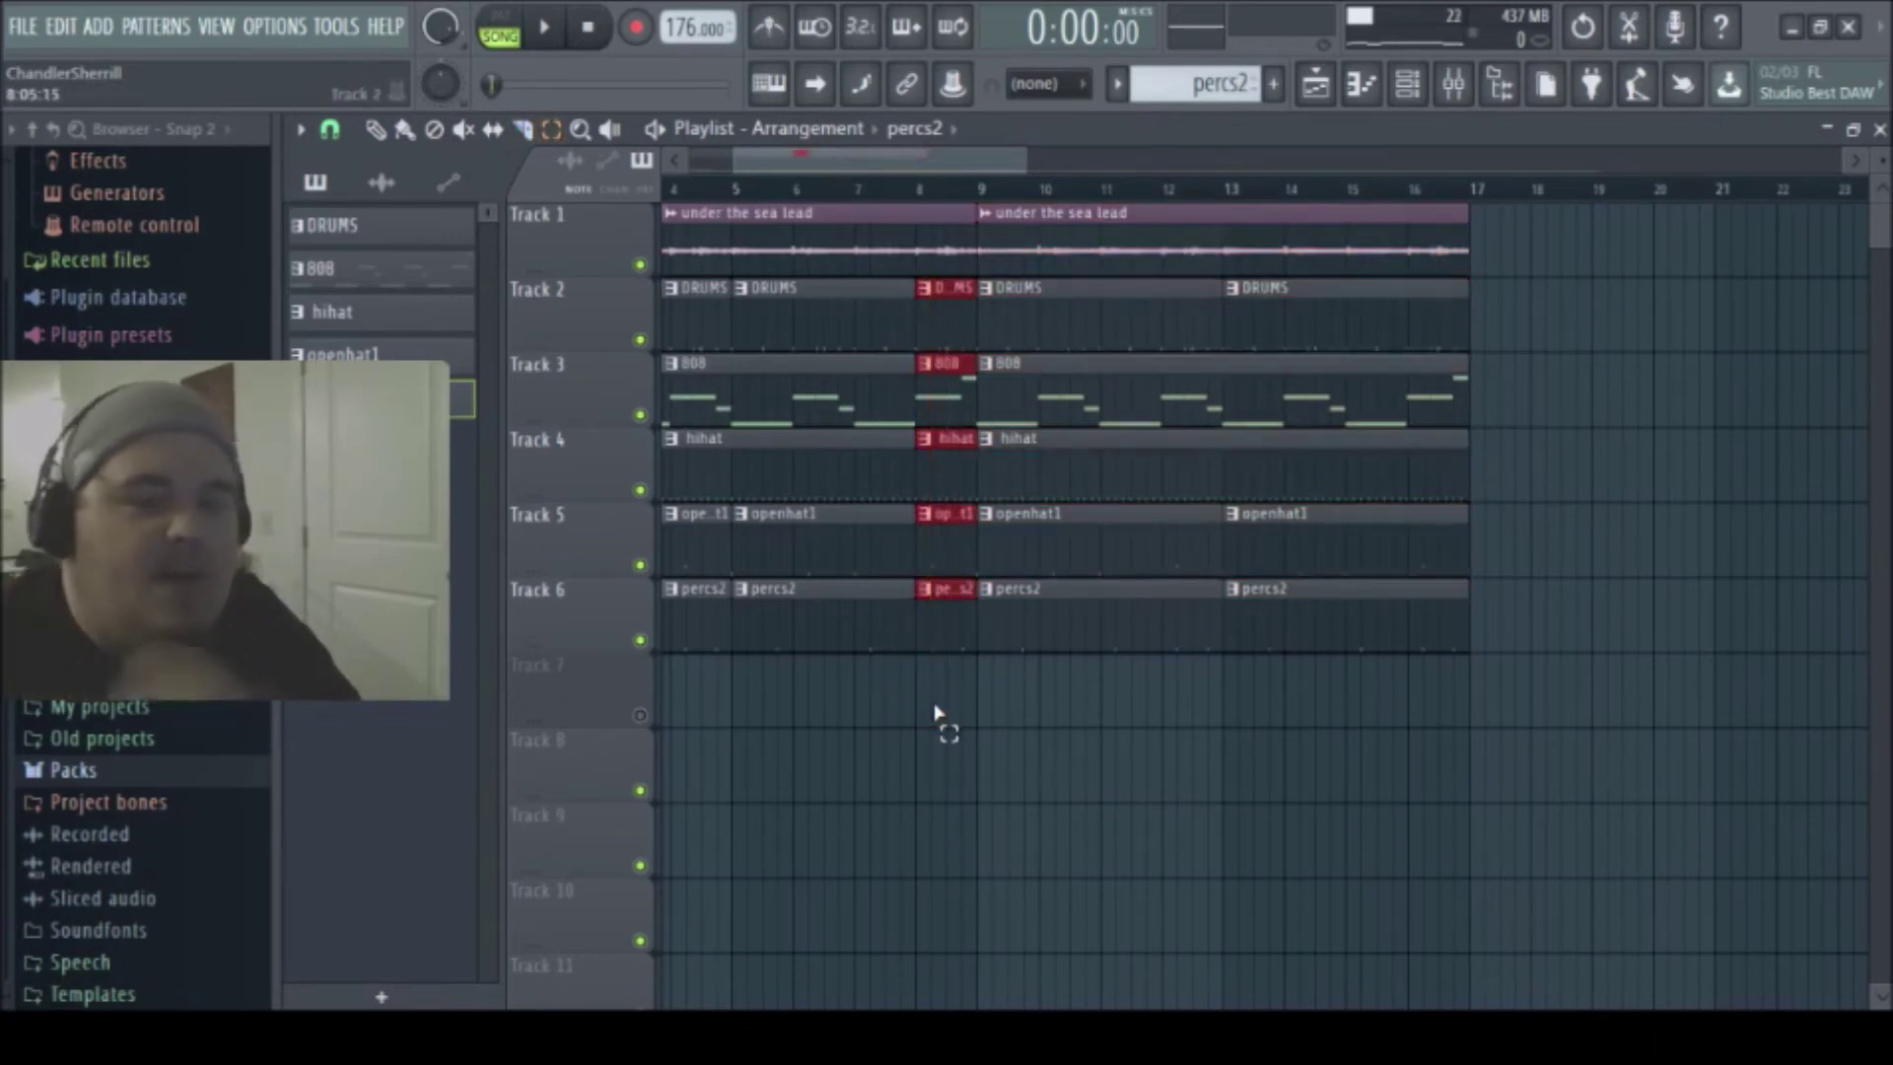
pyautogui.press('Delete')
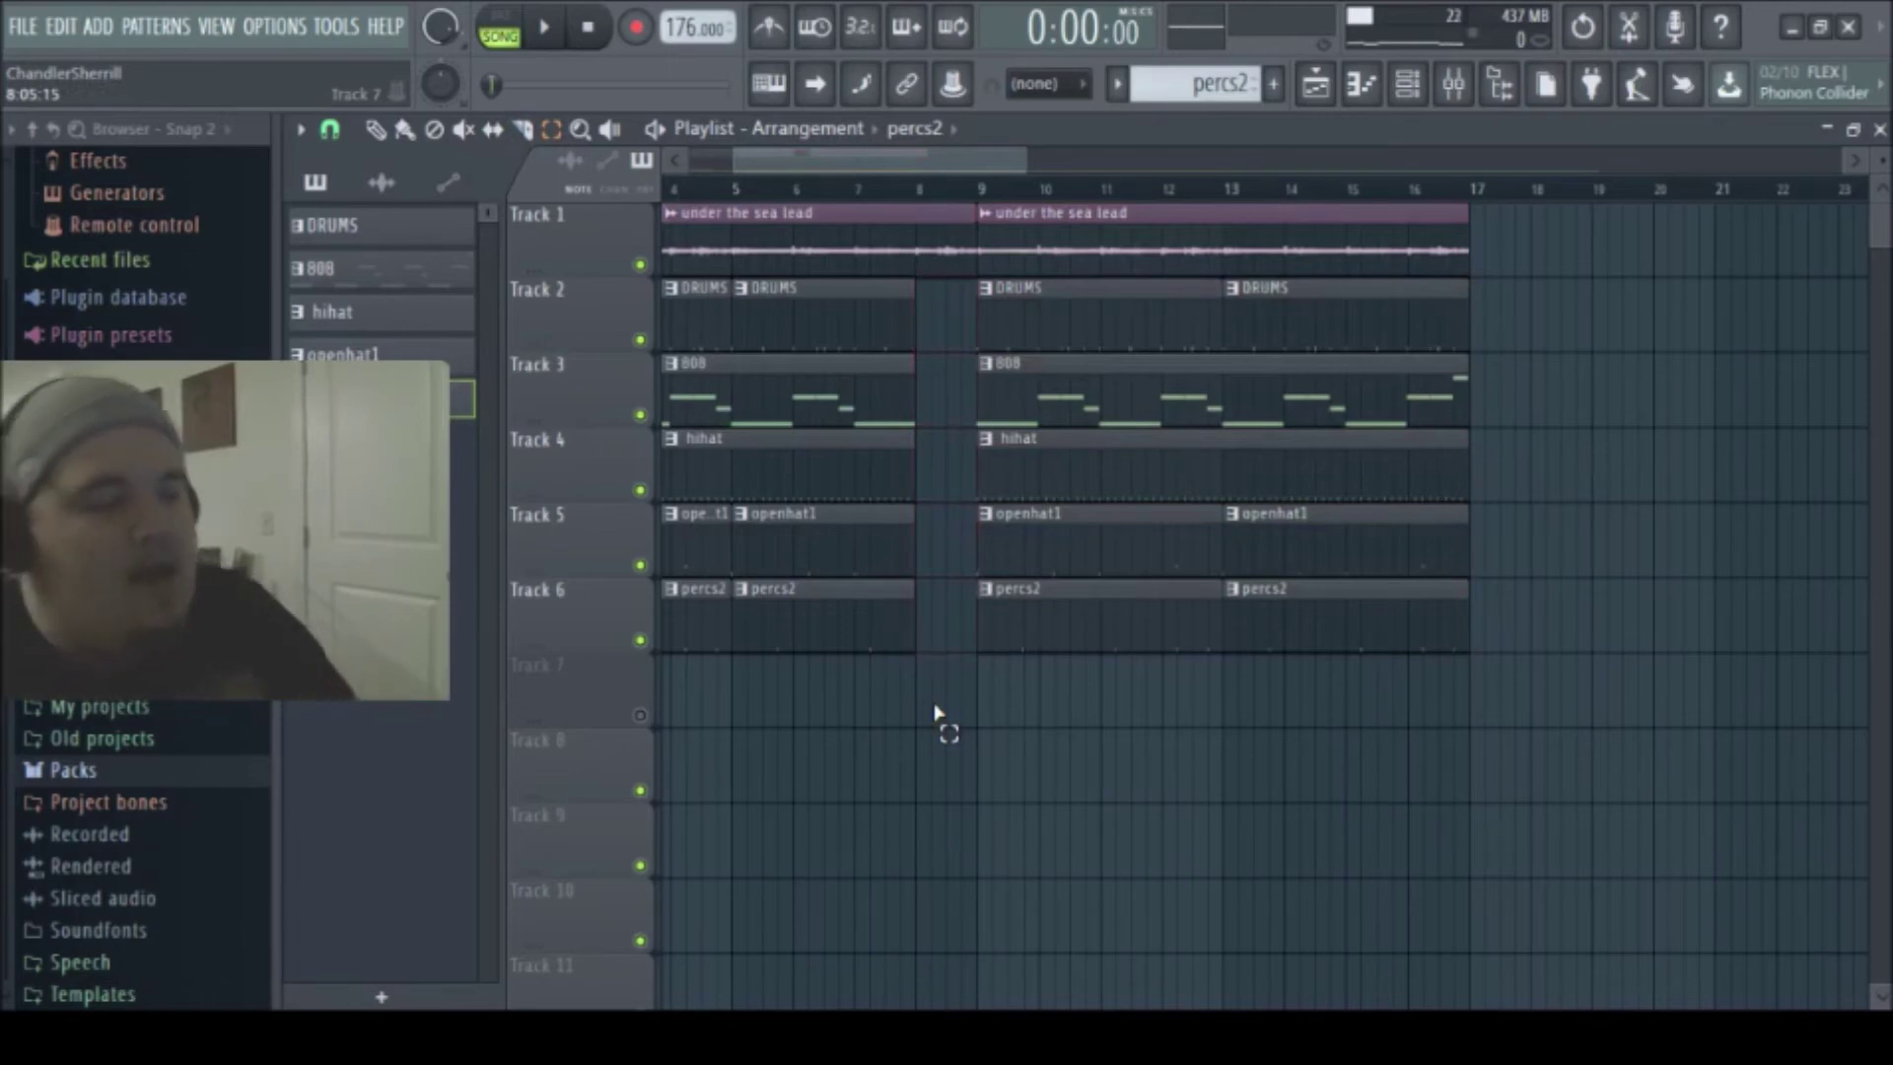
pyautogui.click(641, 339)
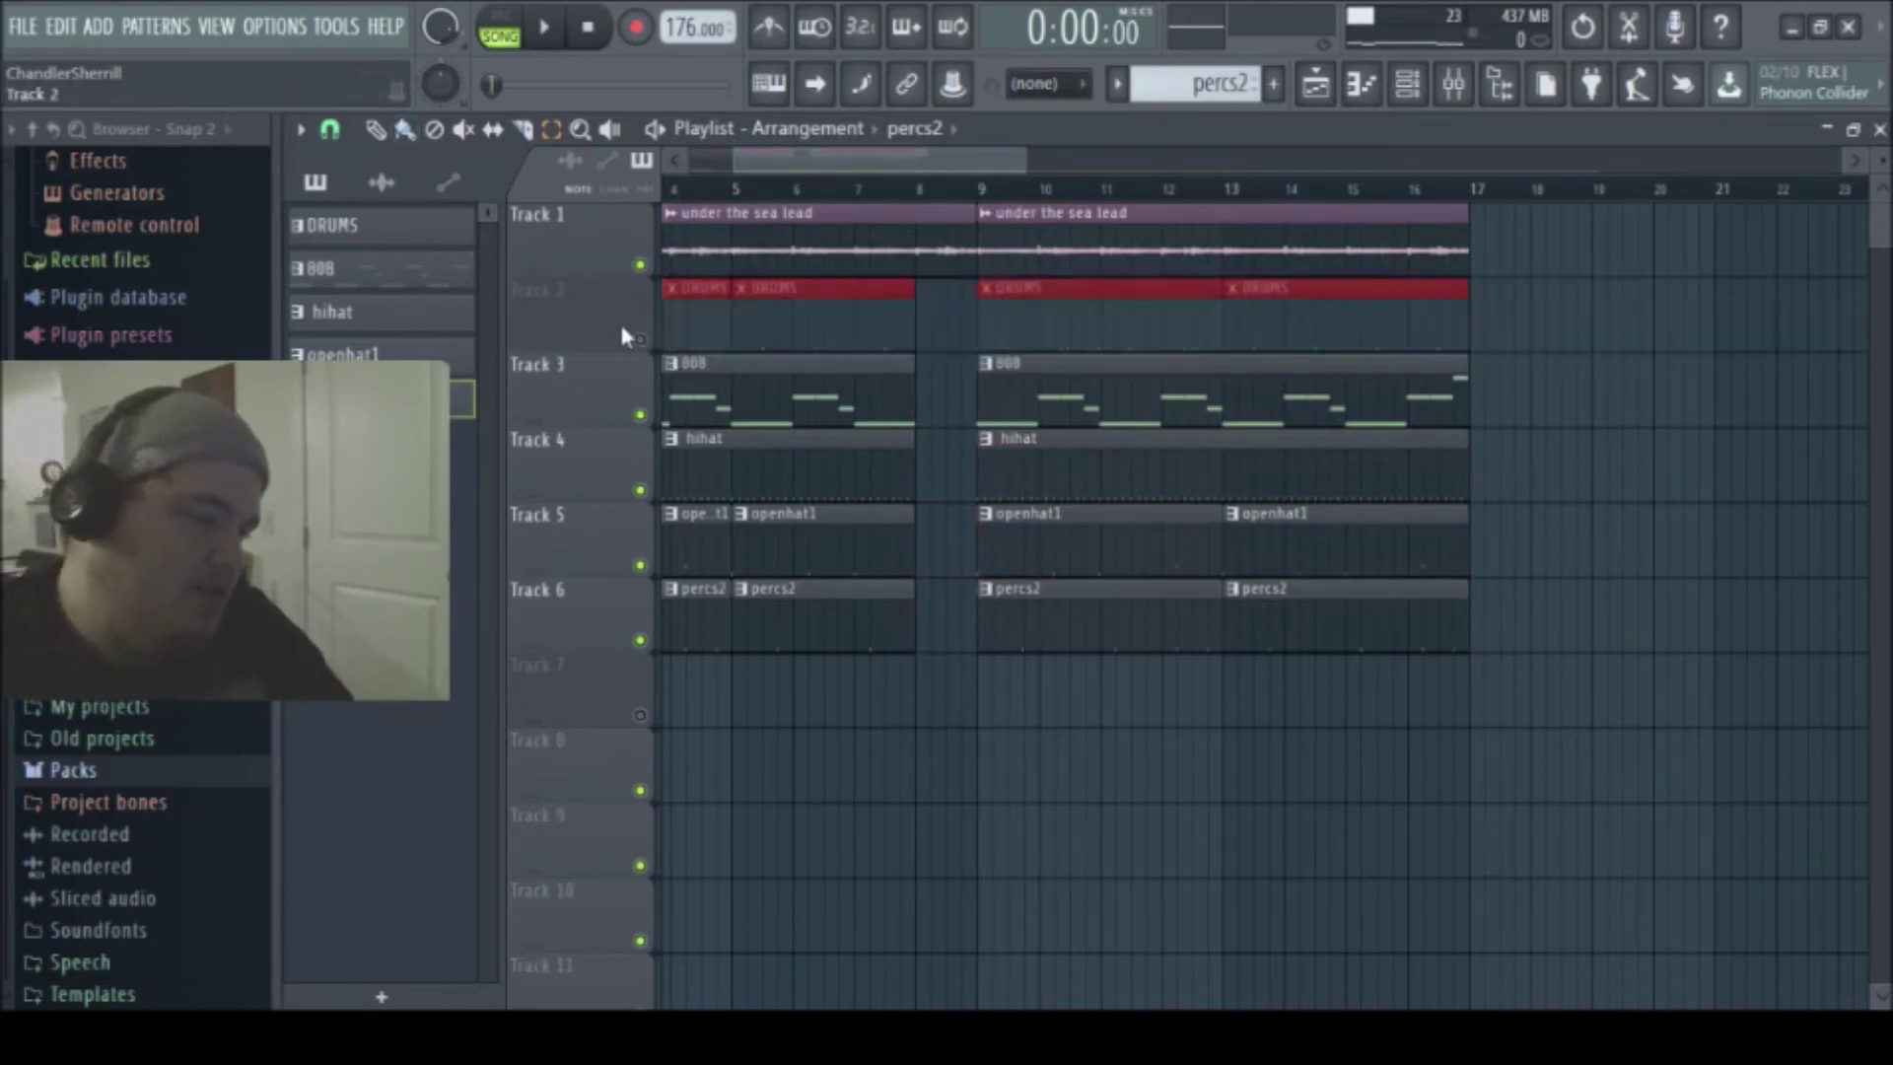
pyautogui.click(640, 339)
pyautogui.press('space')
pyautogui.click(828, 688)
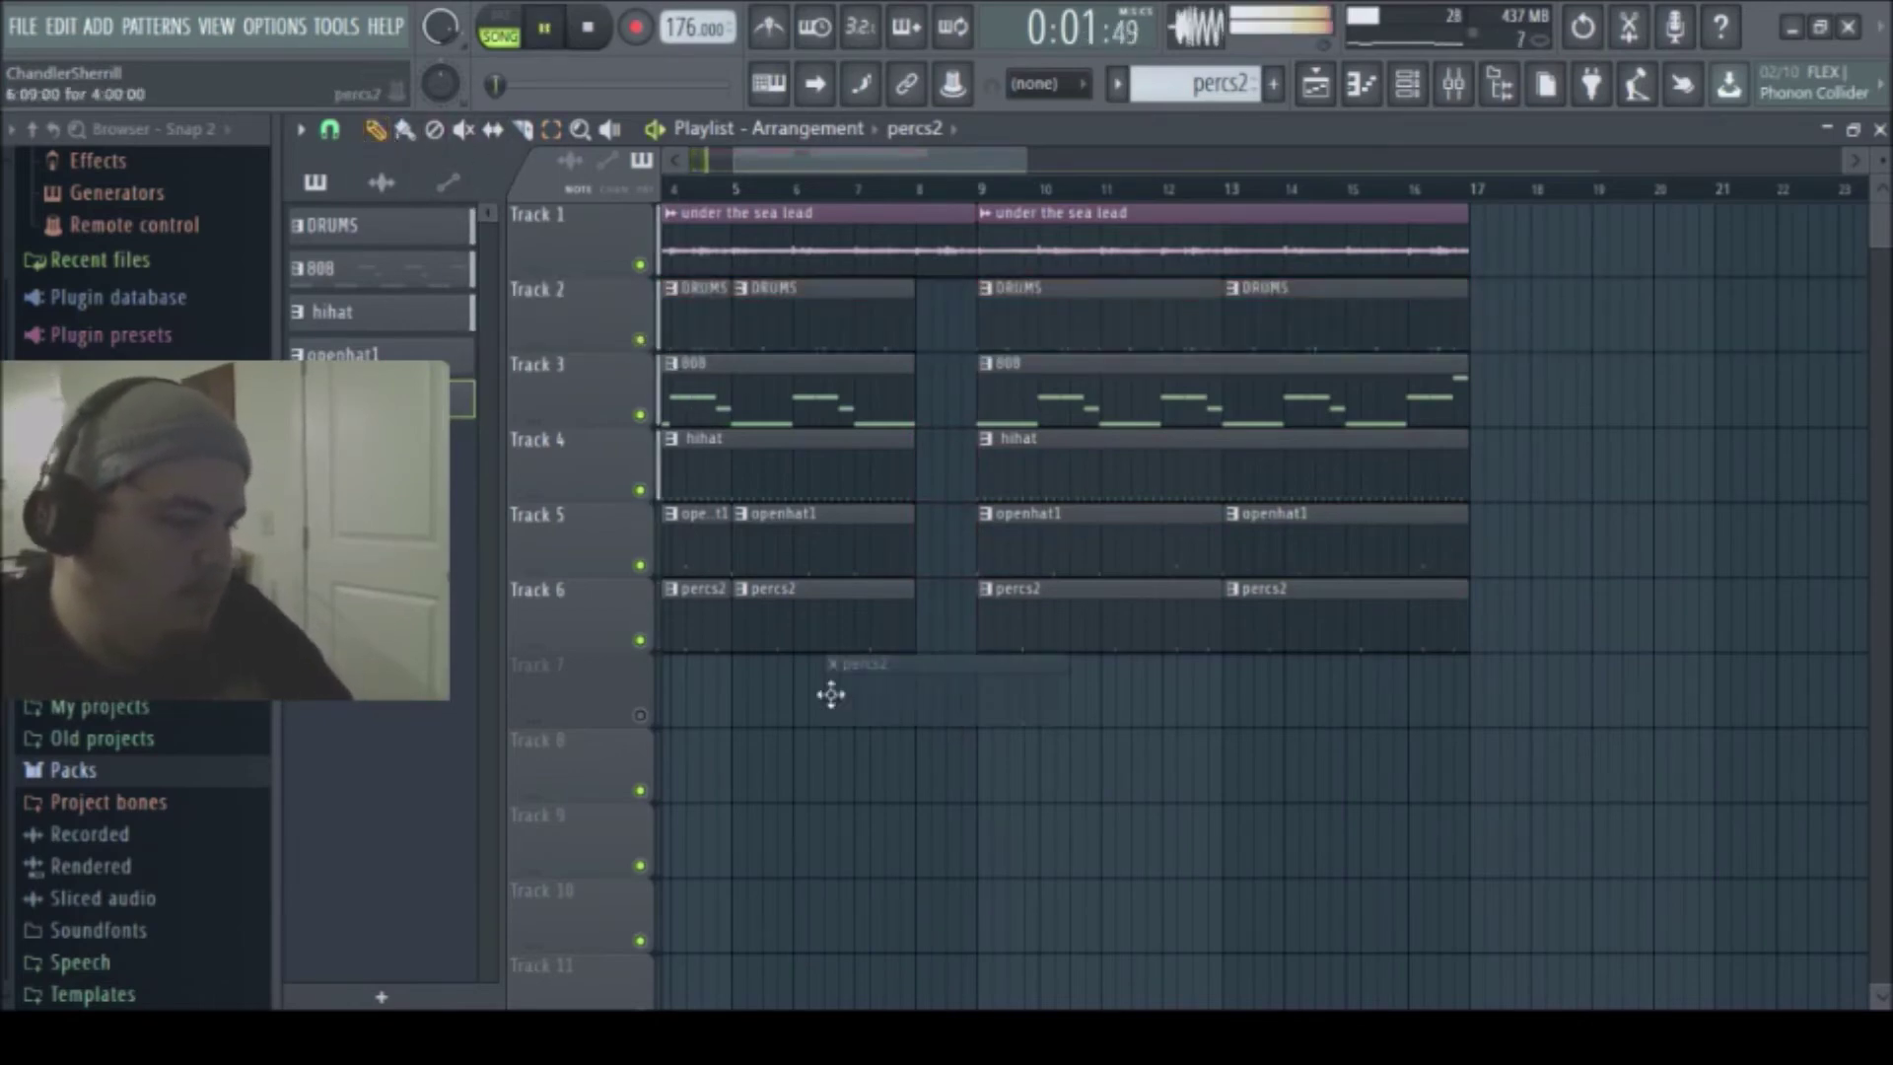
pyautogui.click(435, 131)
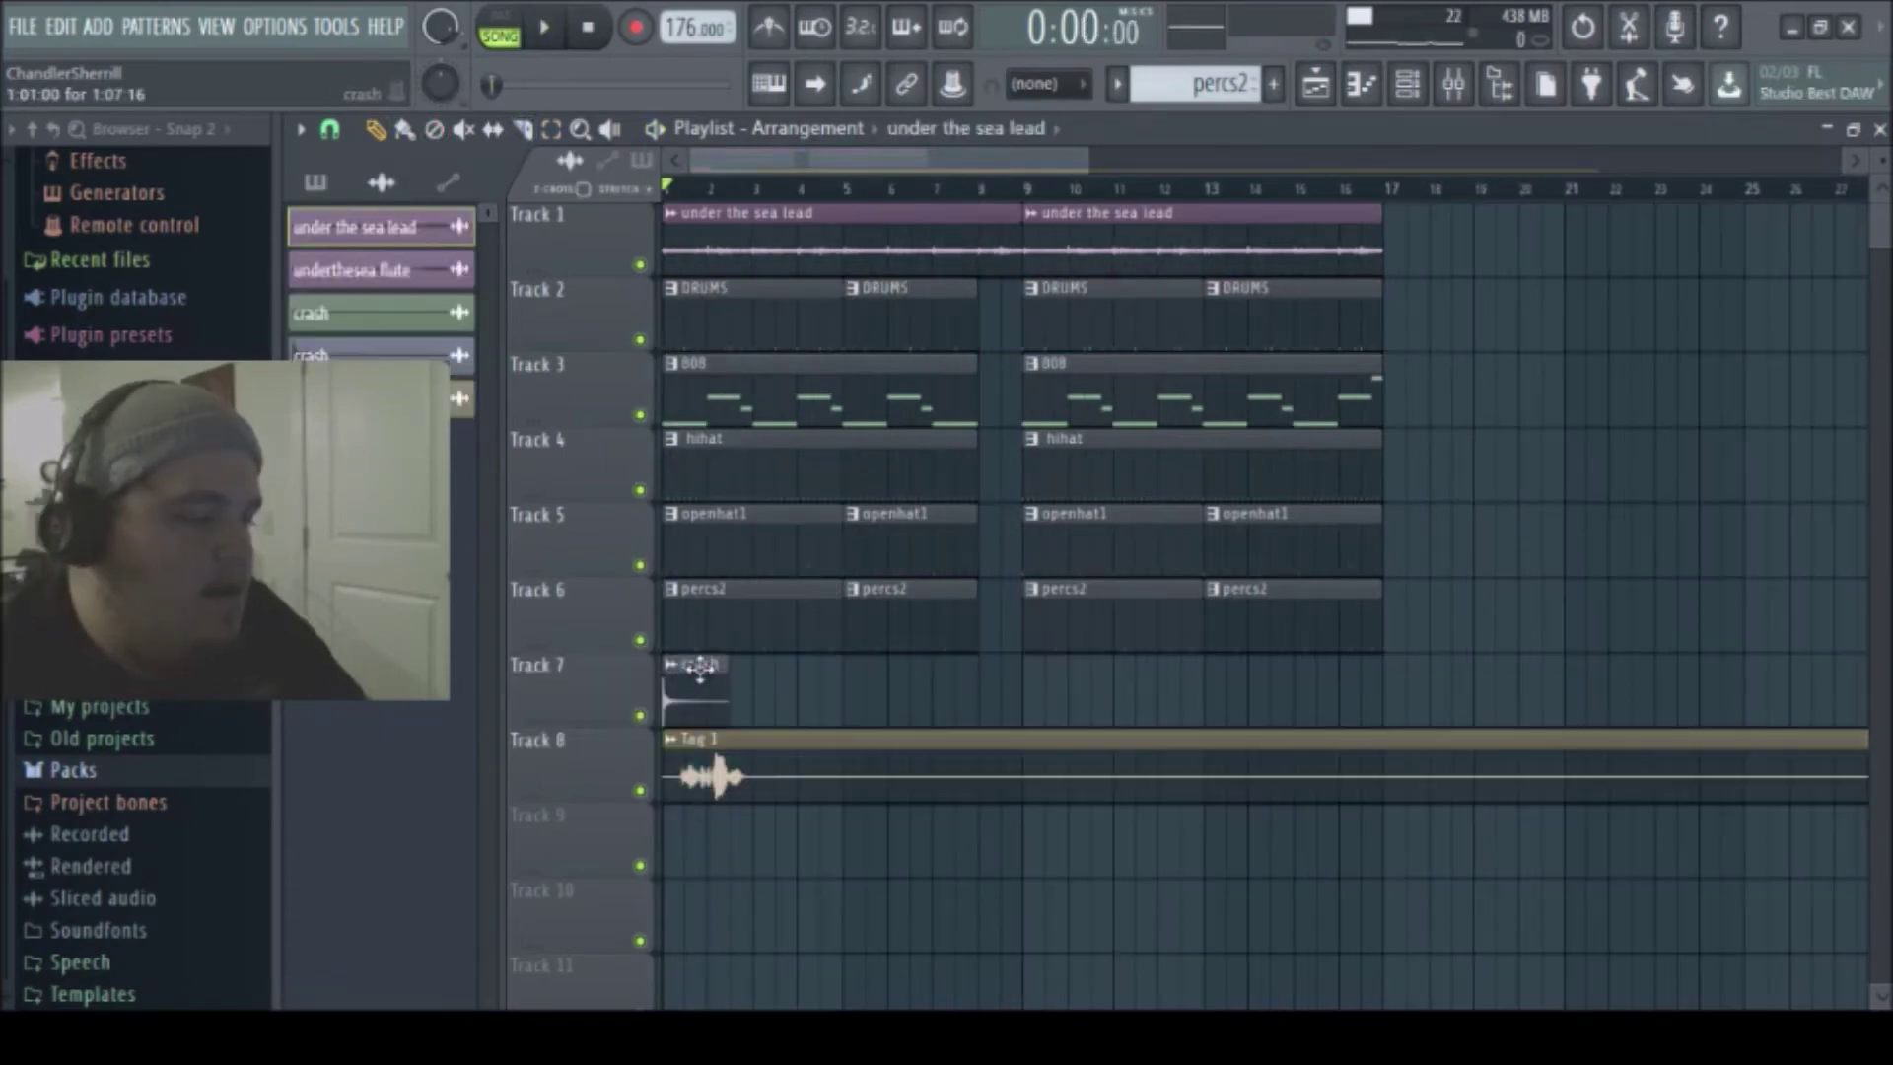
# - Move the crash clip on Track 7 to bar 9, add a second crash at bar 13, and set the playhead at bar 9
pyautogui.moveTo(700, 670); pyautogui.dragTo(1052, 691)
pyautogui.click(1207, 692)
pyautogui.click(1042, 191)
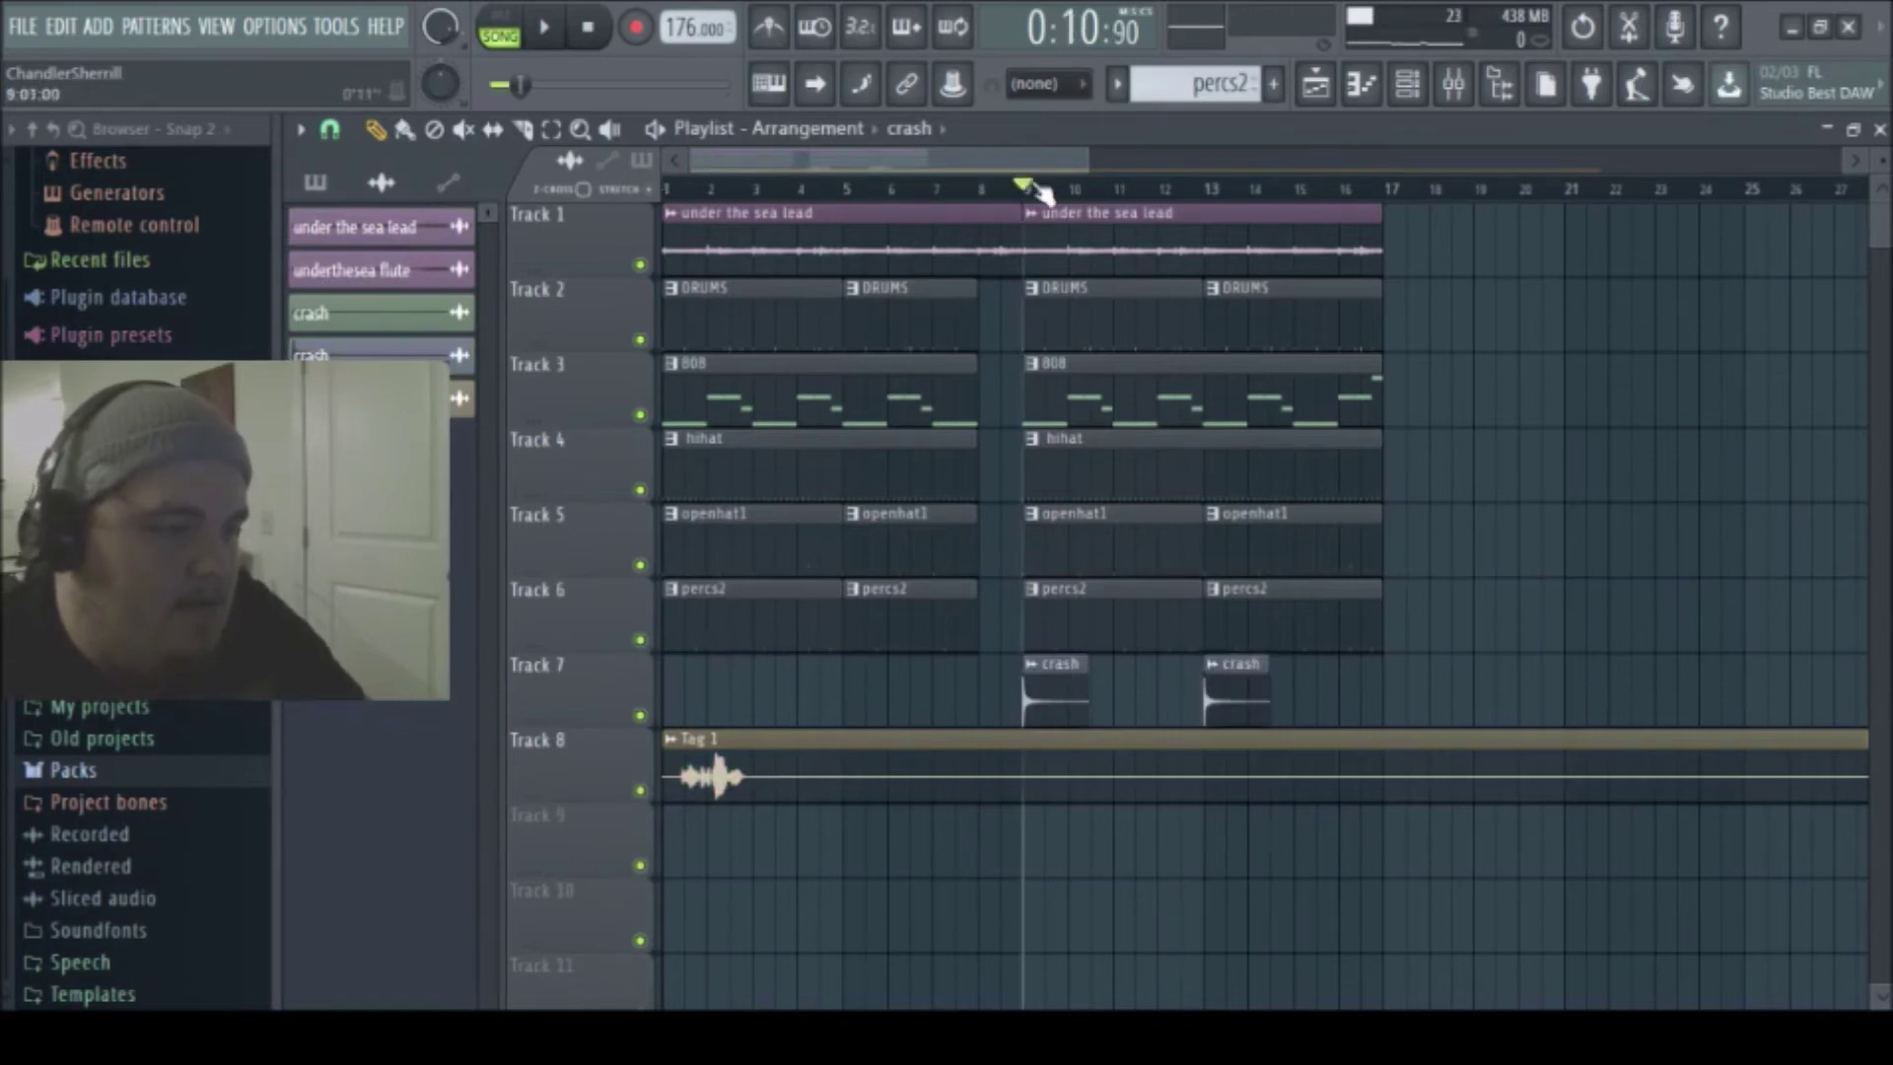
# - Route the crash channel to mixer track 9 and load Fruity Limiter on it
pyautogui.press('F9')
pyautogui.click(958, 377)
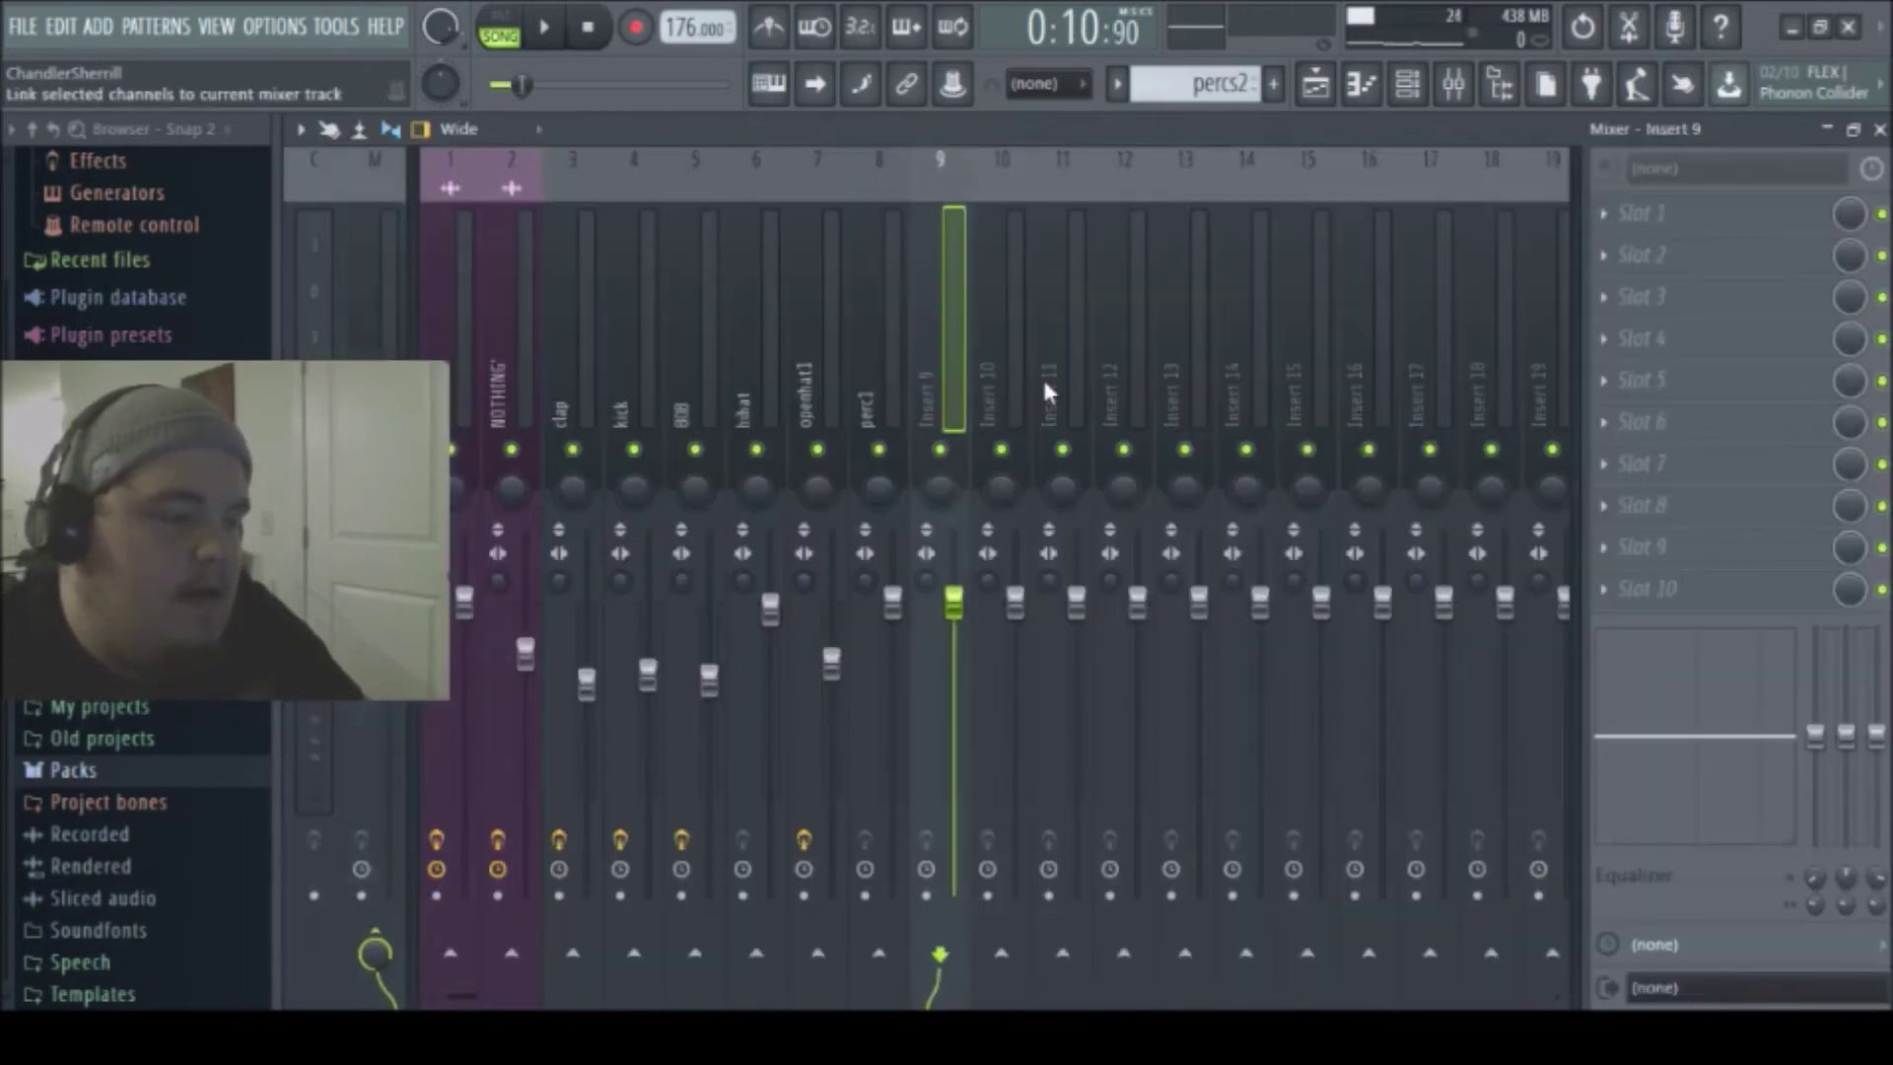
pyautogui.hotkey('ctrl', 'l')
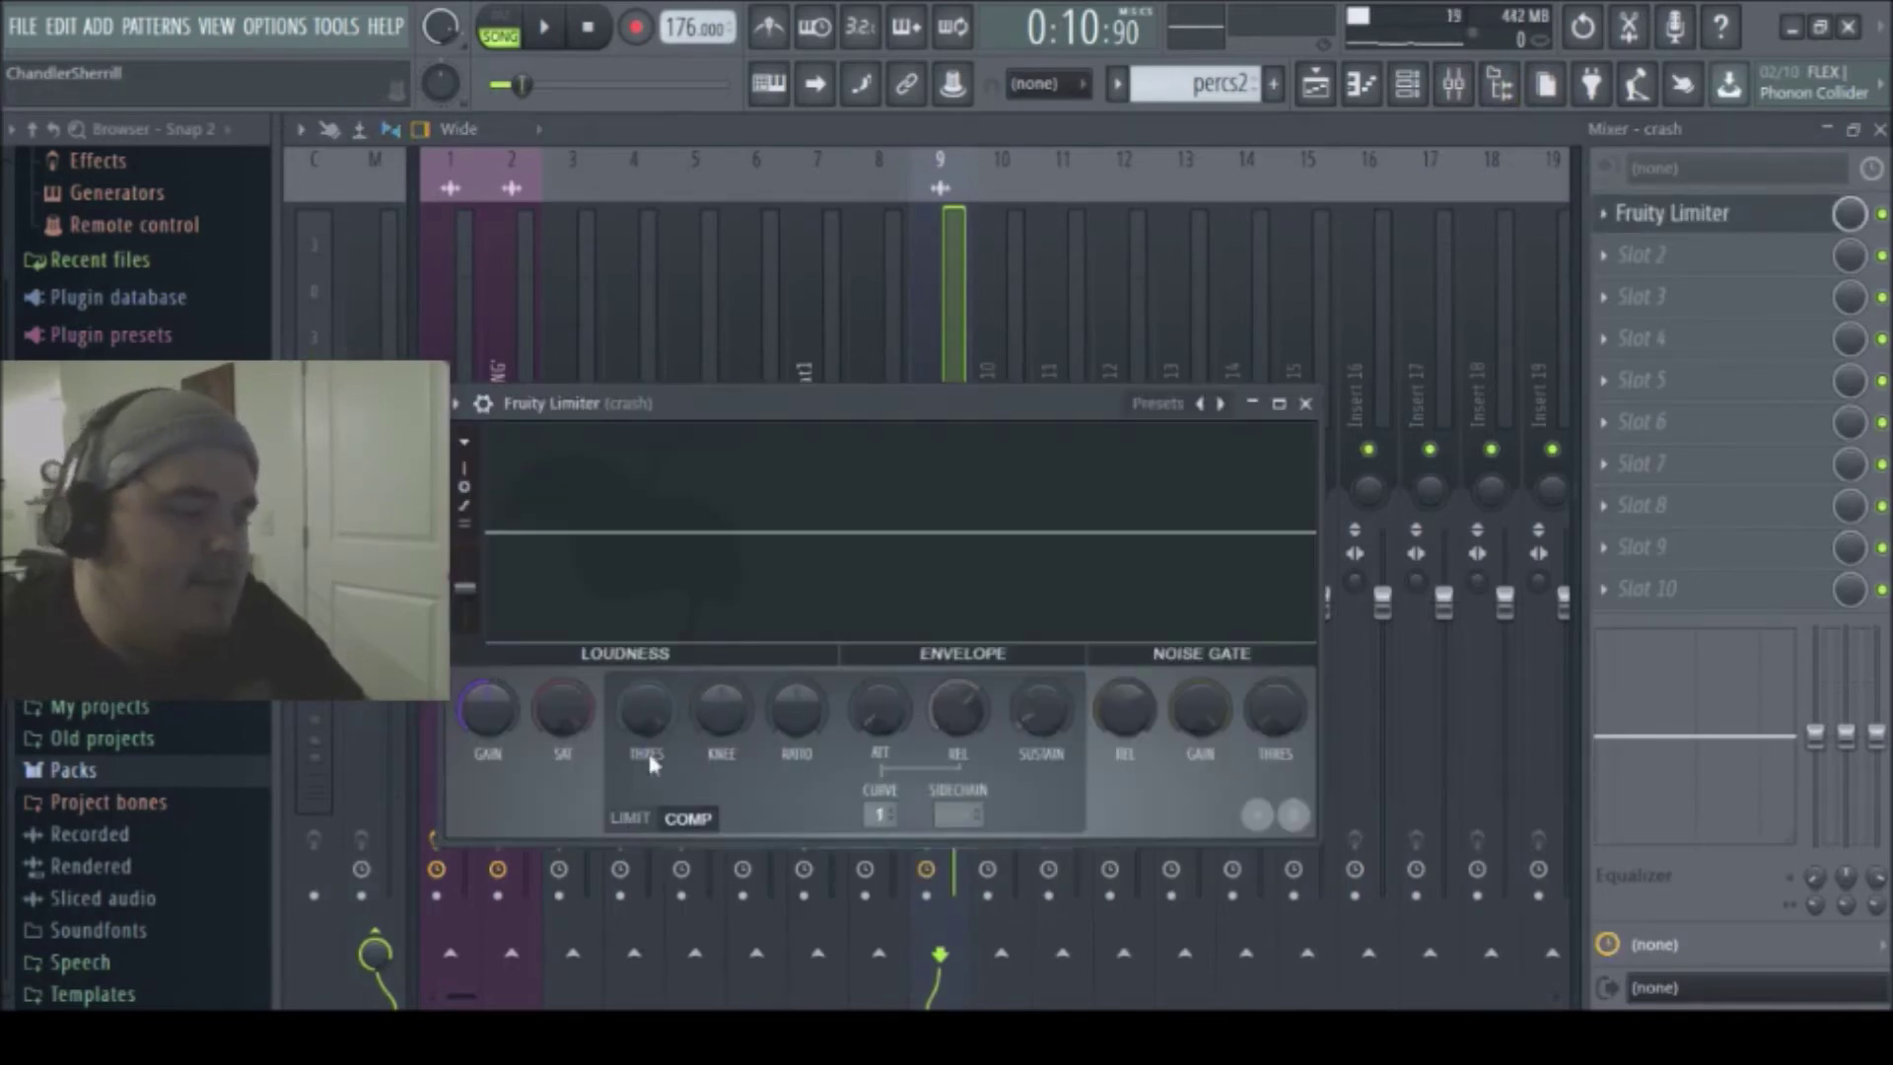
# - Switch the crash's Fruity Limiter to limit mode and lower its ceiling to about -8.2 dB during playback
pyautogui.click(629, 819)
pyautogui.moveTo(651, 698); pyautogui.dragTo(659, 706)
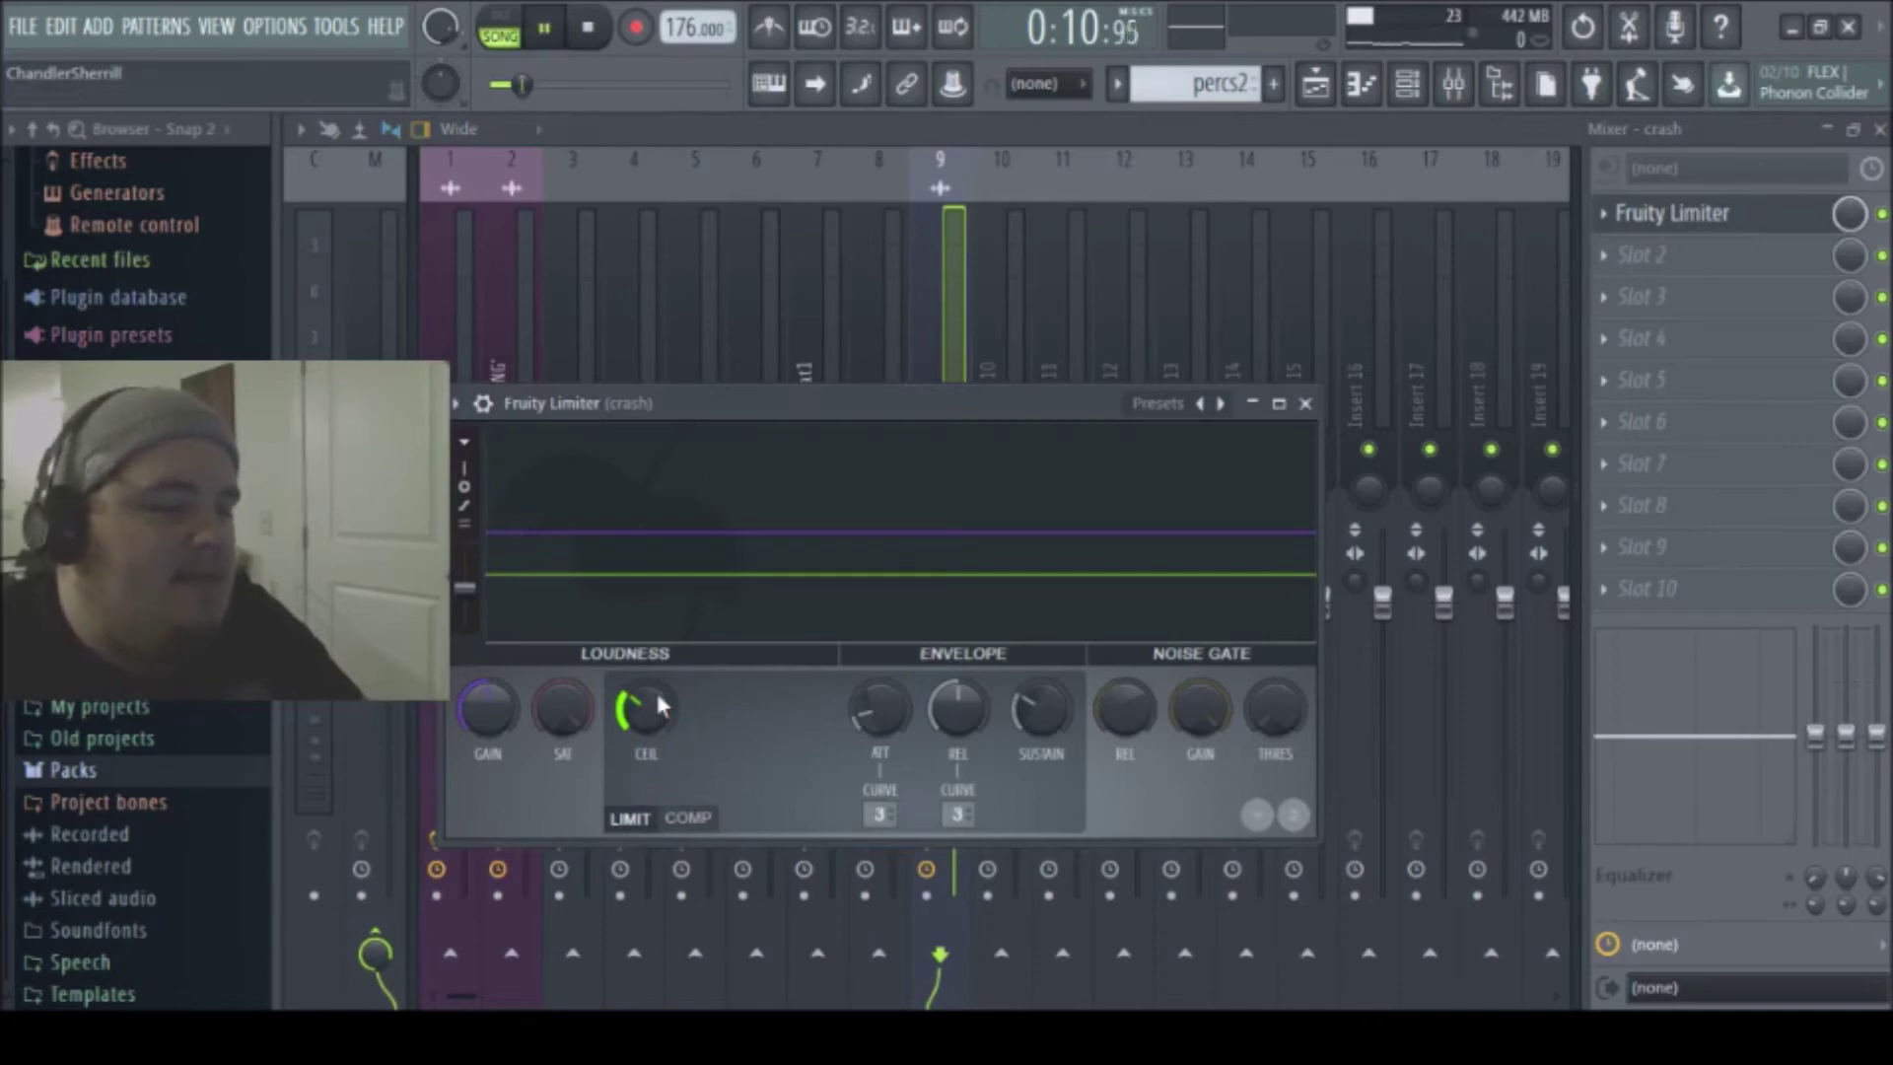
pyautogui.press('space')
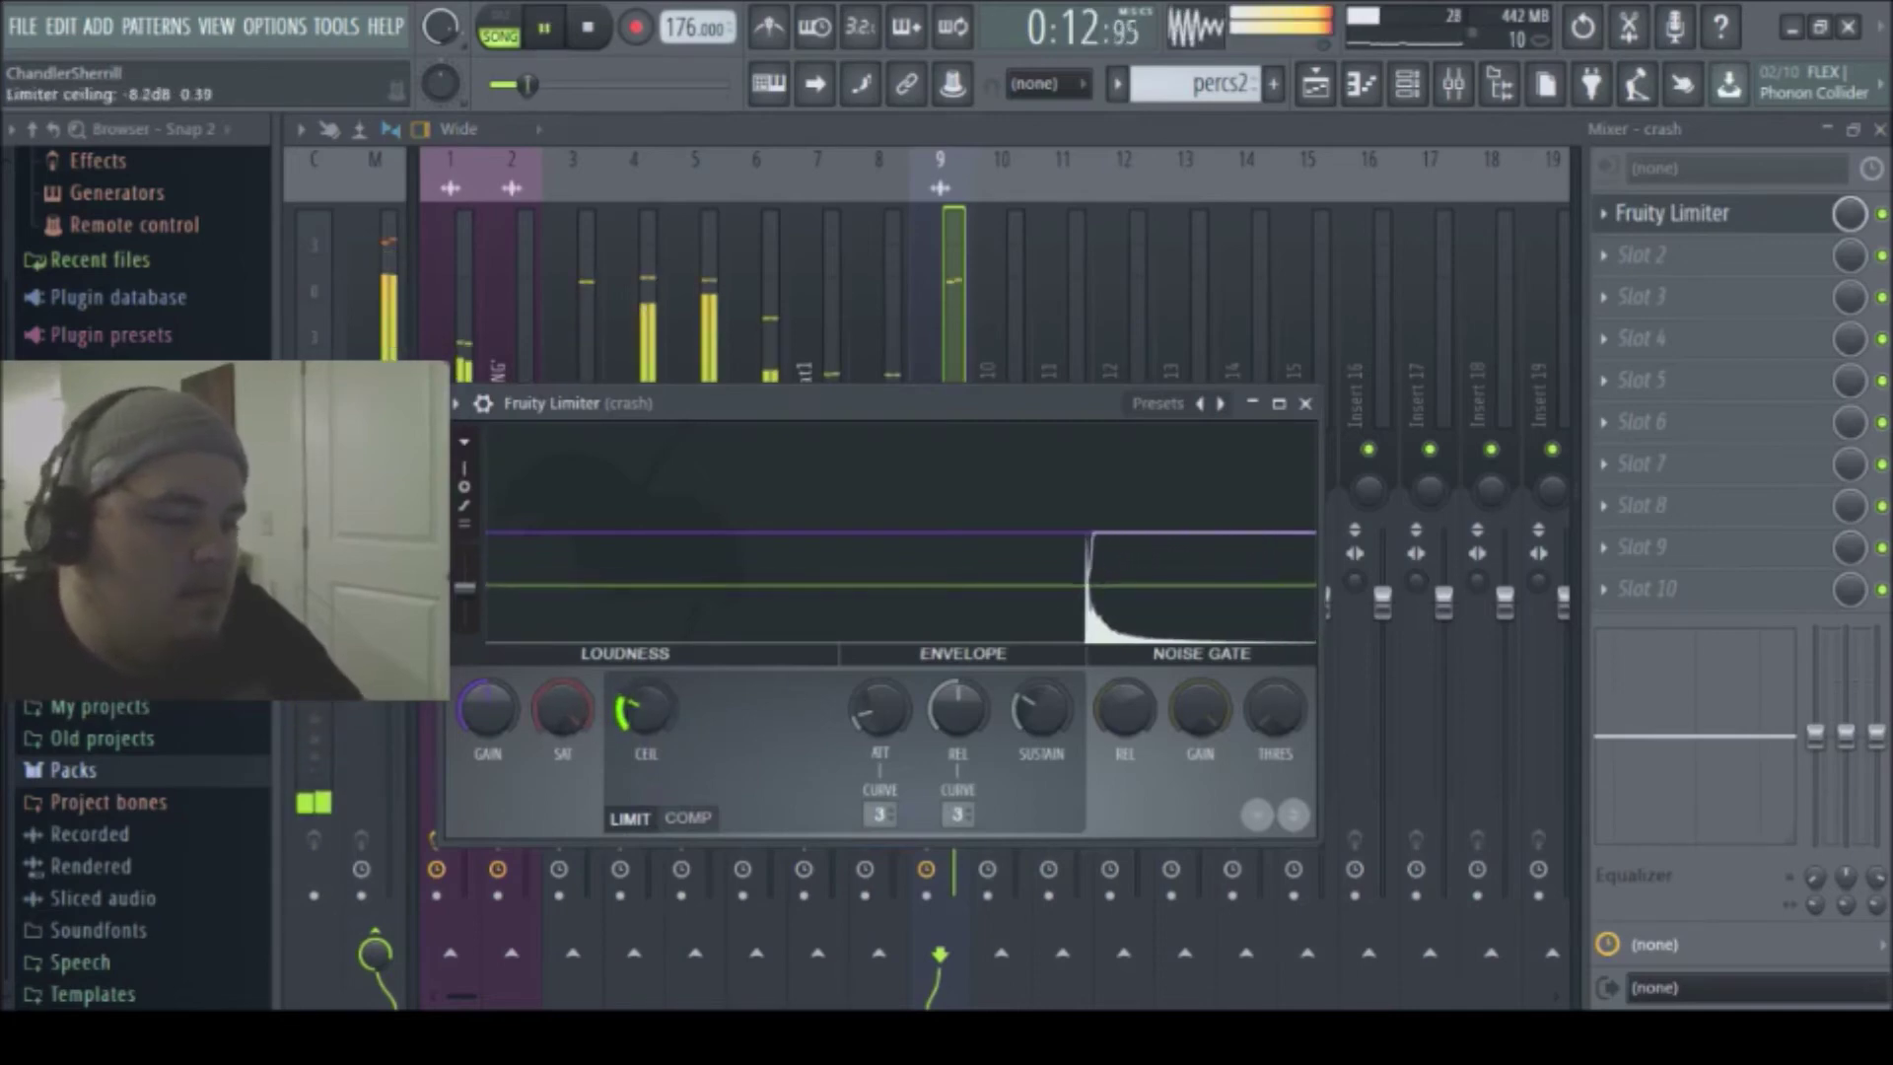
# - Add Fruity Reeverb 2 to the crash mixer track and lower the track's level to about -8.9 dB
pyautogui.click(1703, 251)
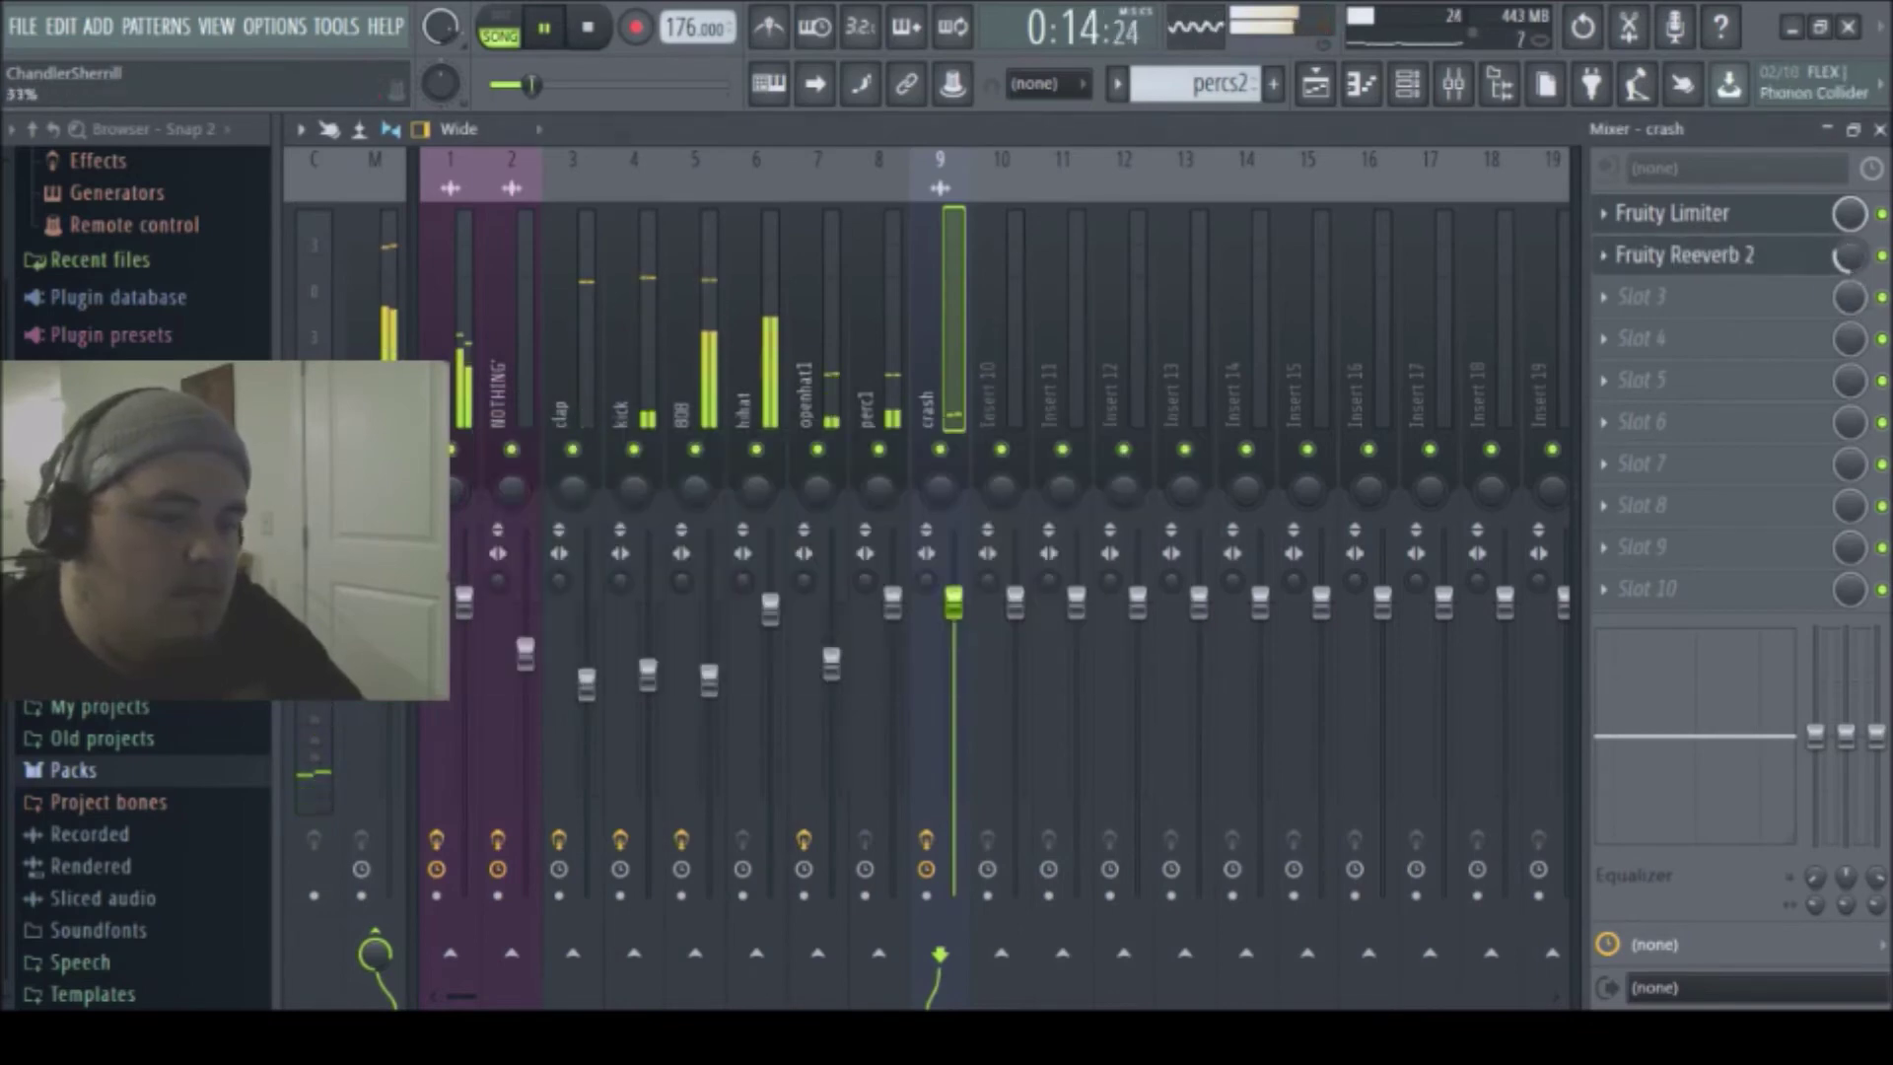
pyautogui.press('space')
pyautogui.moveTo(946, 609); pyautogui.dragTo(946, 689)
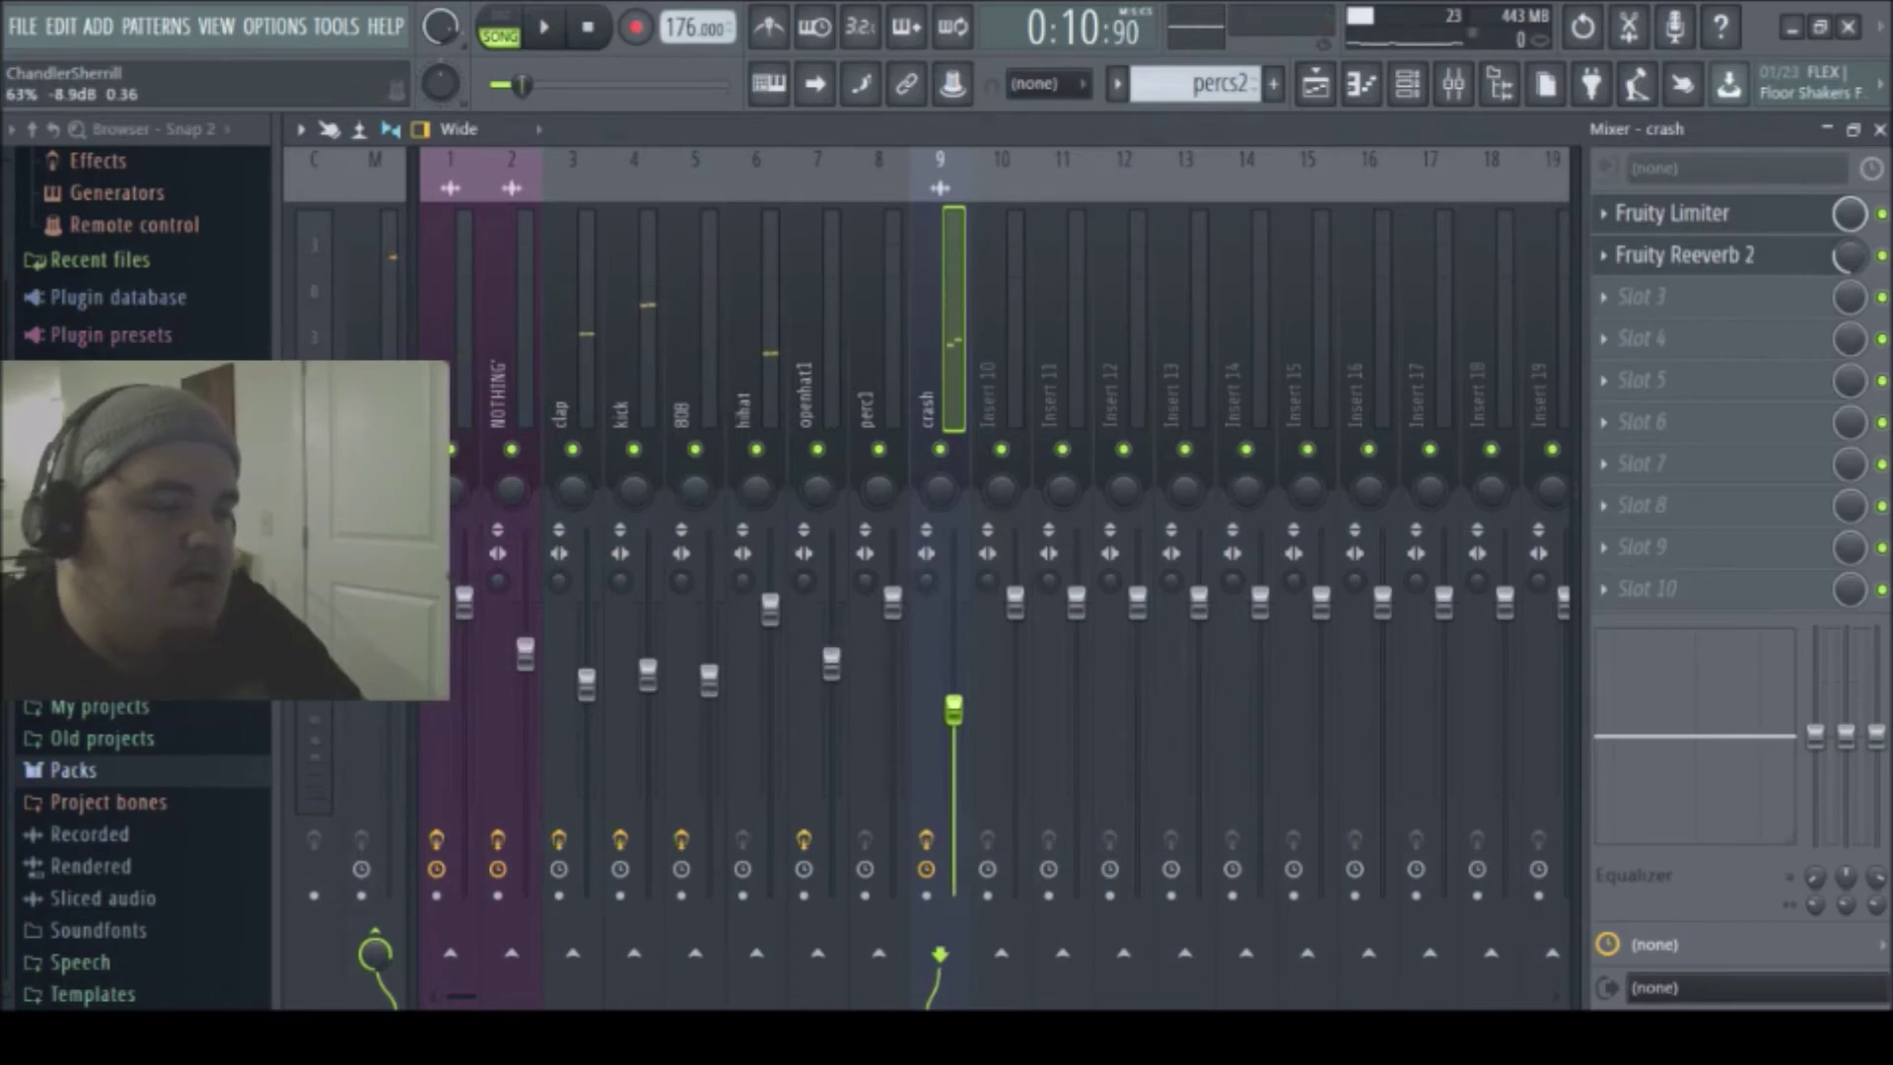
pyautogui.press('space')
# - Move the Tag 1 clip on Track 8 so the vocal tag falls in the bar 8 drum break
pyautogui.press('F5')
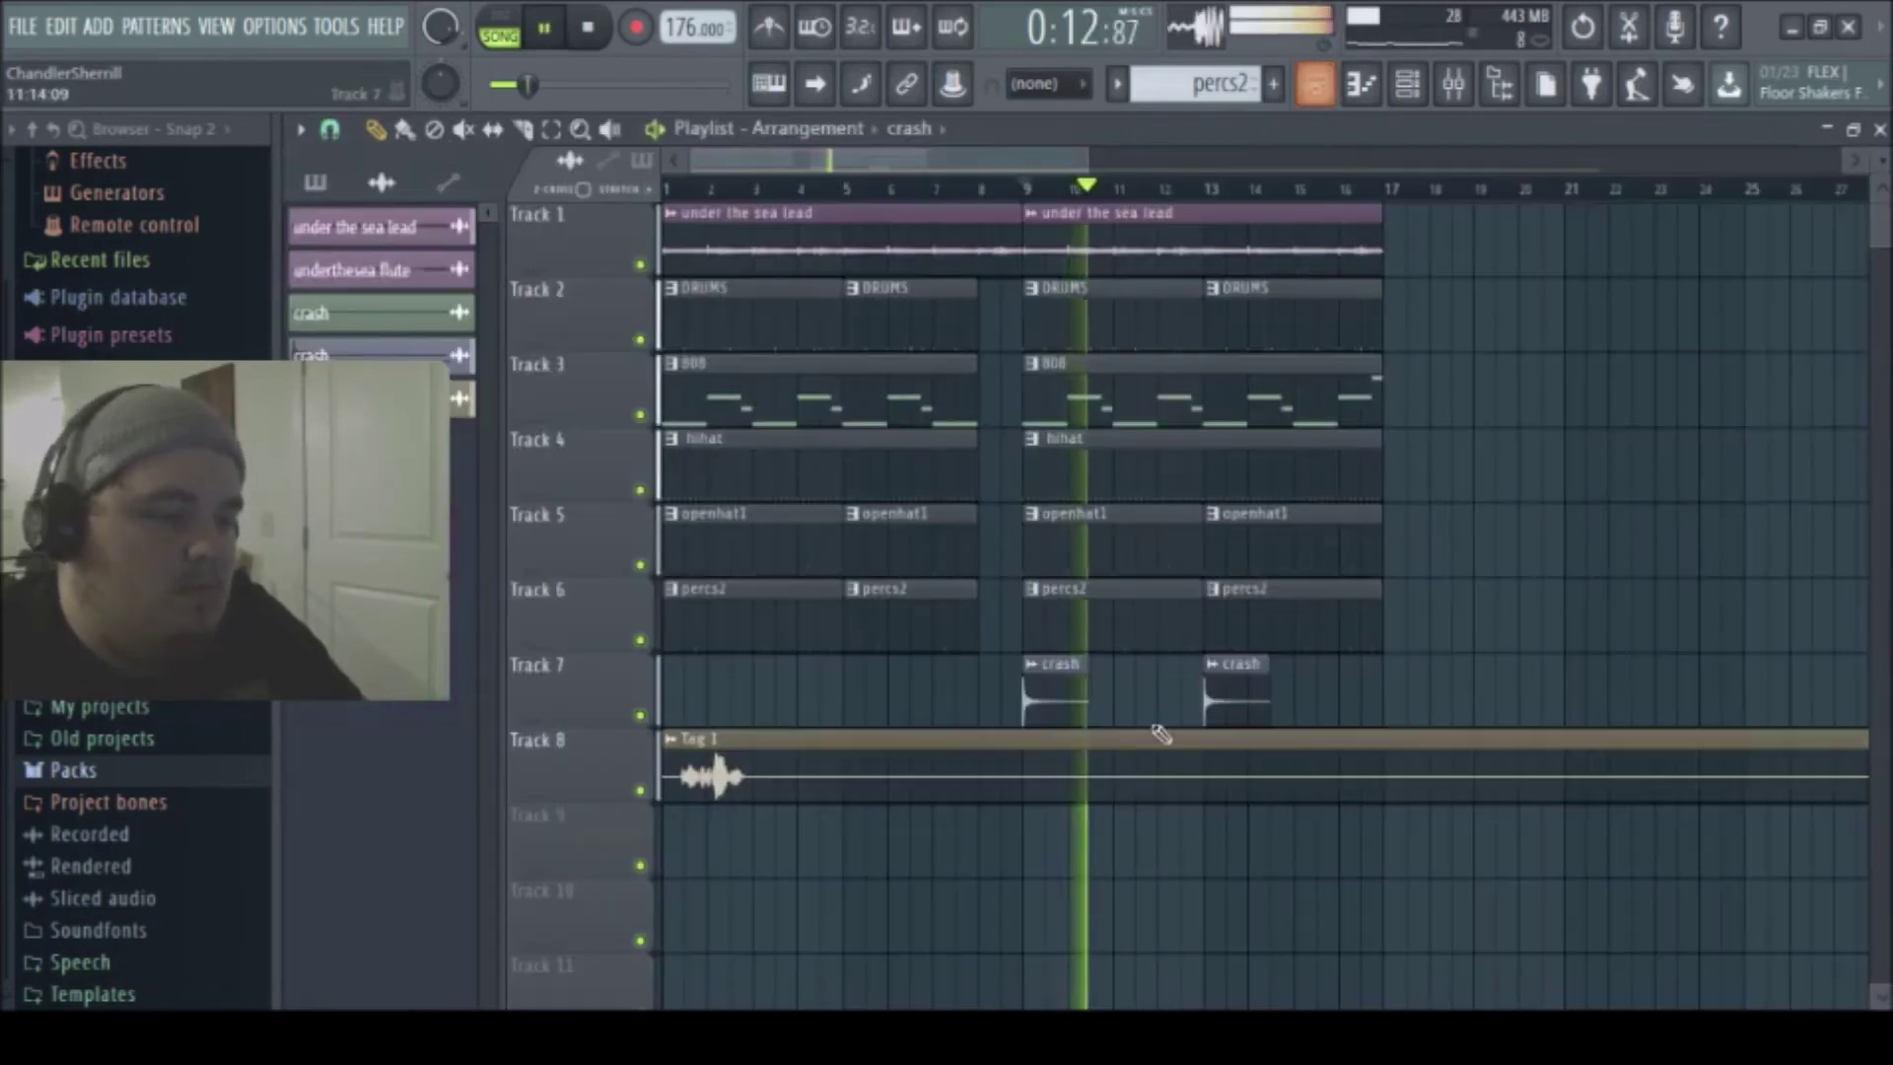
pyautogui.moveTo(824, 741); pyautogui.dragTo(1110, 742)
pyautogui.press('space')
pyautogui.click(580, 128)
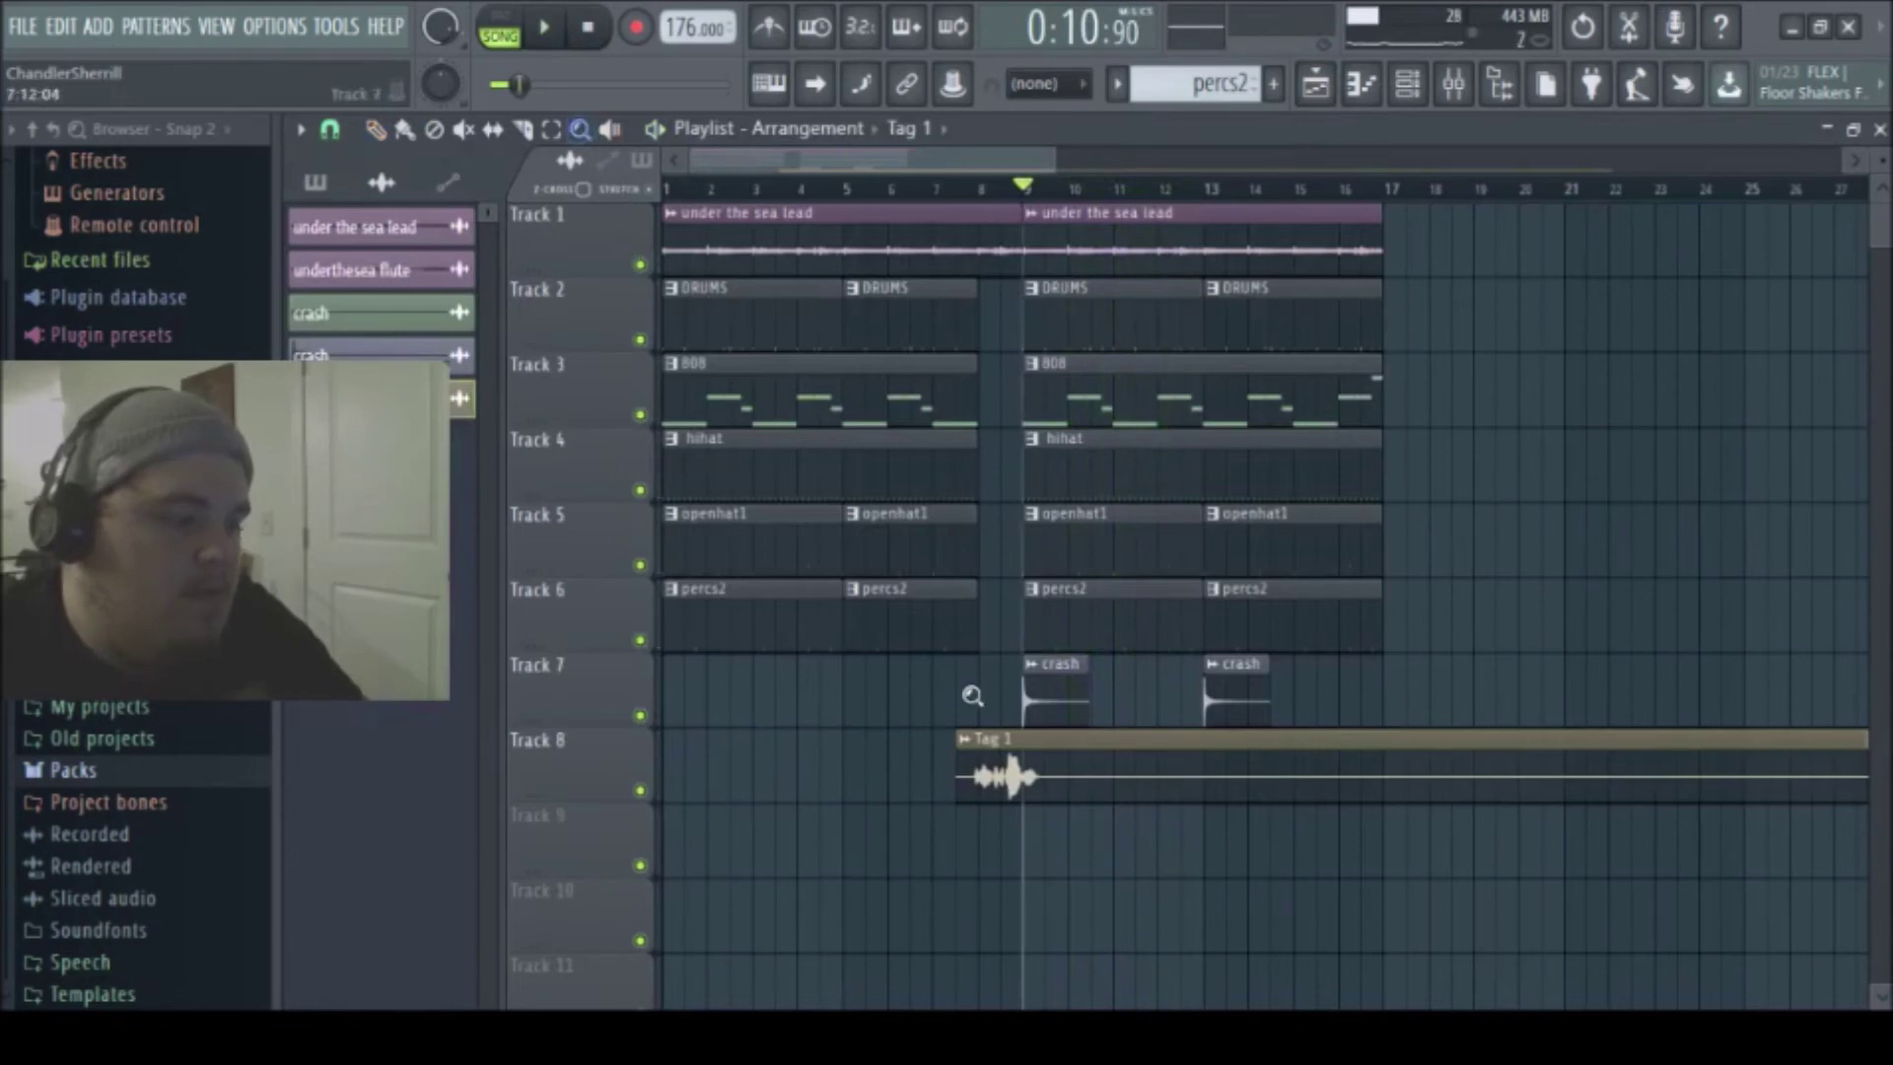
pyautogui.moveTo(973, 697); pyautogui.dragTo(1149, 849)
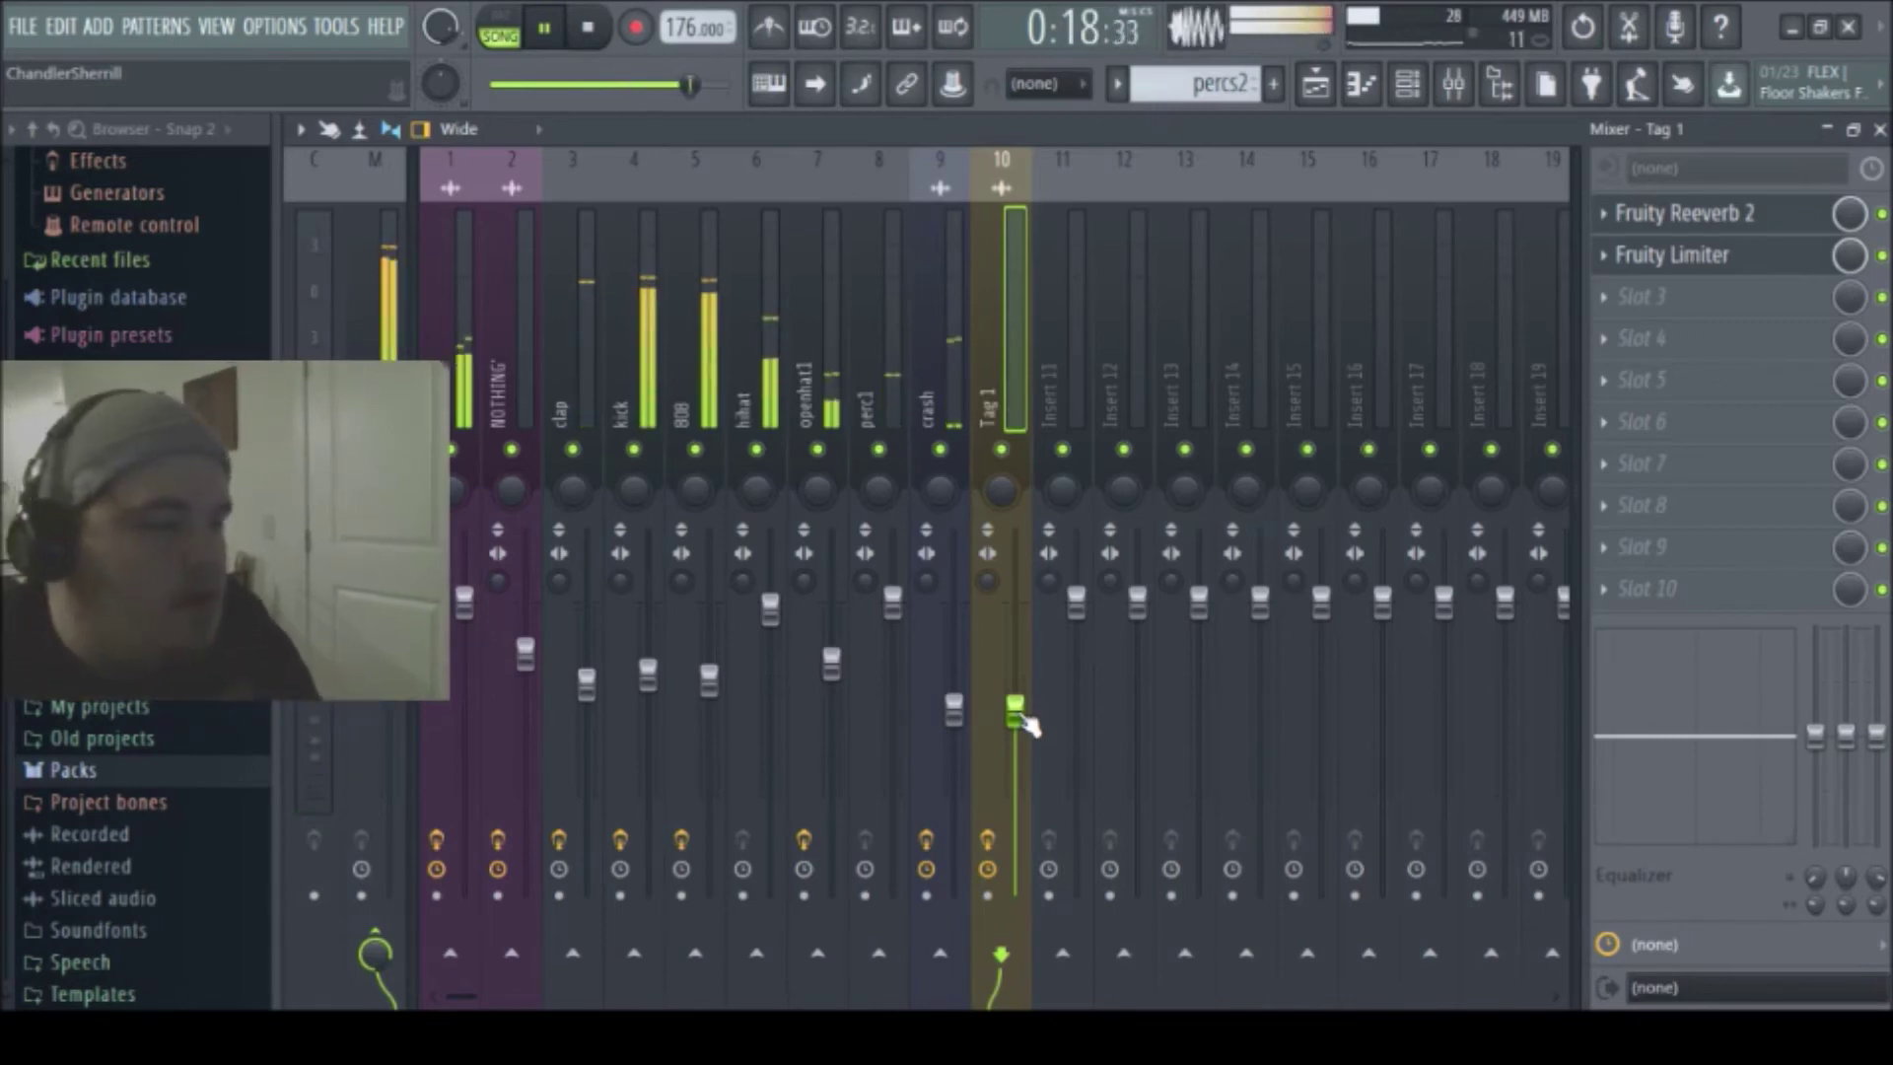
# - Duplicate all clips on Tracks 1–7 from bars 9–16 into bars 17–24 and 25–32
pyautogui.press('F5')
pyautogui.click(551, 128)
pyautogui.moveTo(1279, 206); pyautogui.dragTo(1694, 730)
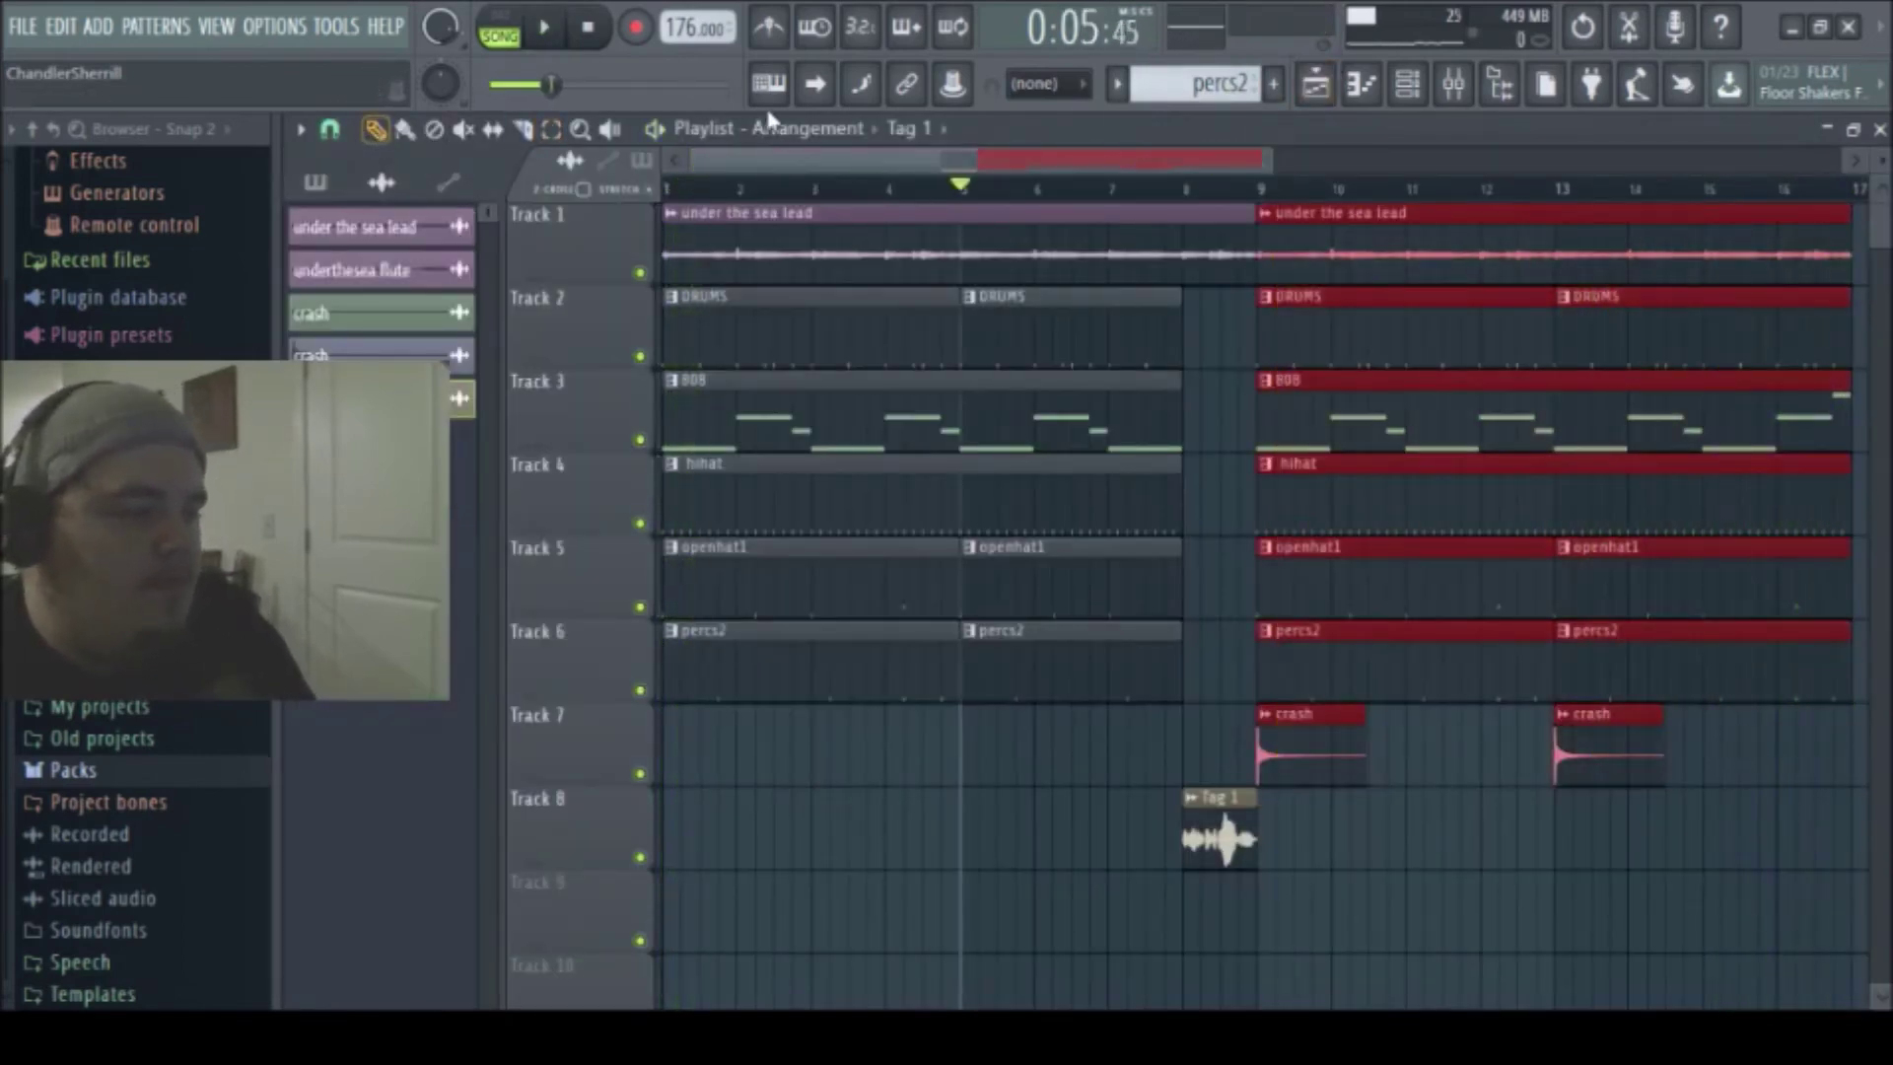
pyautogui.moveTo(777, 158); pyautogui.dragTo(1061, 167)
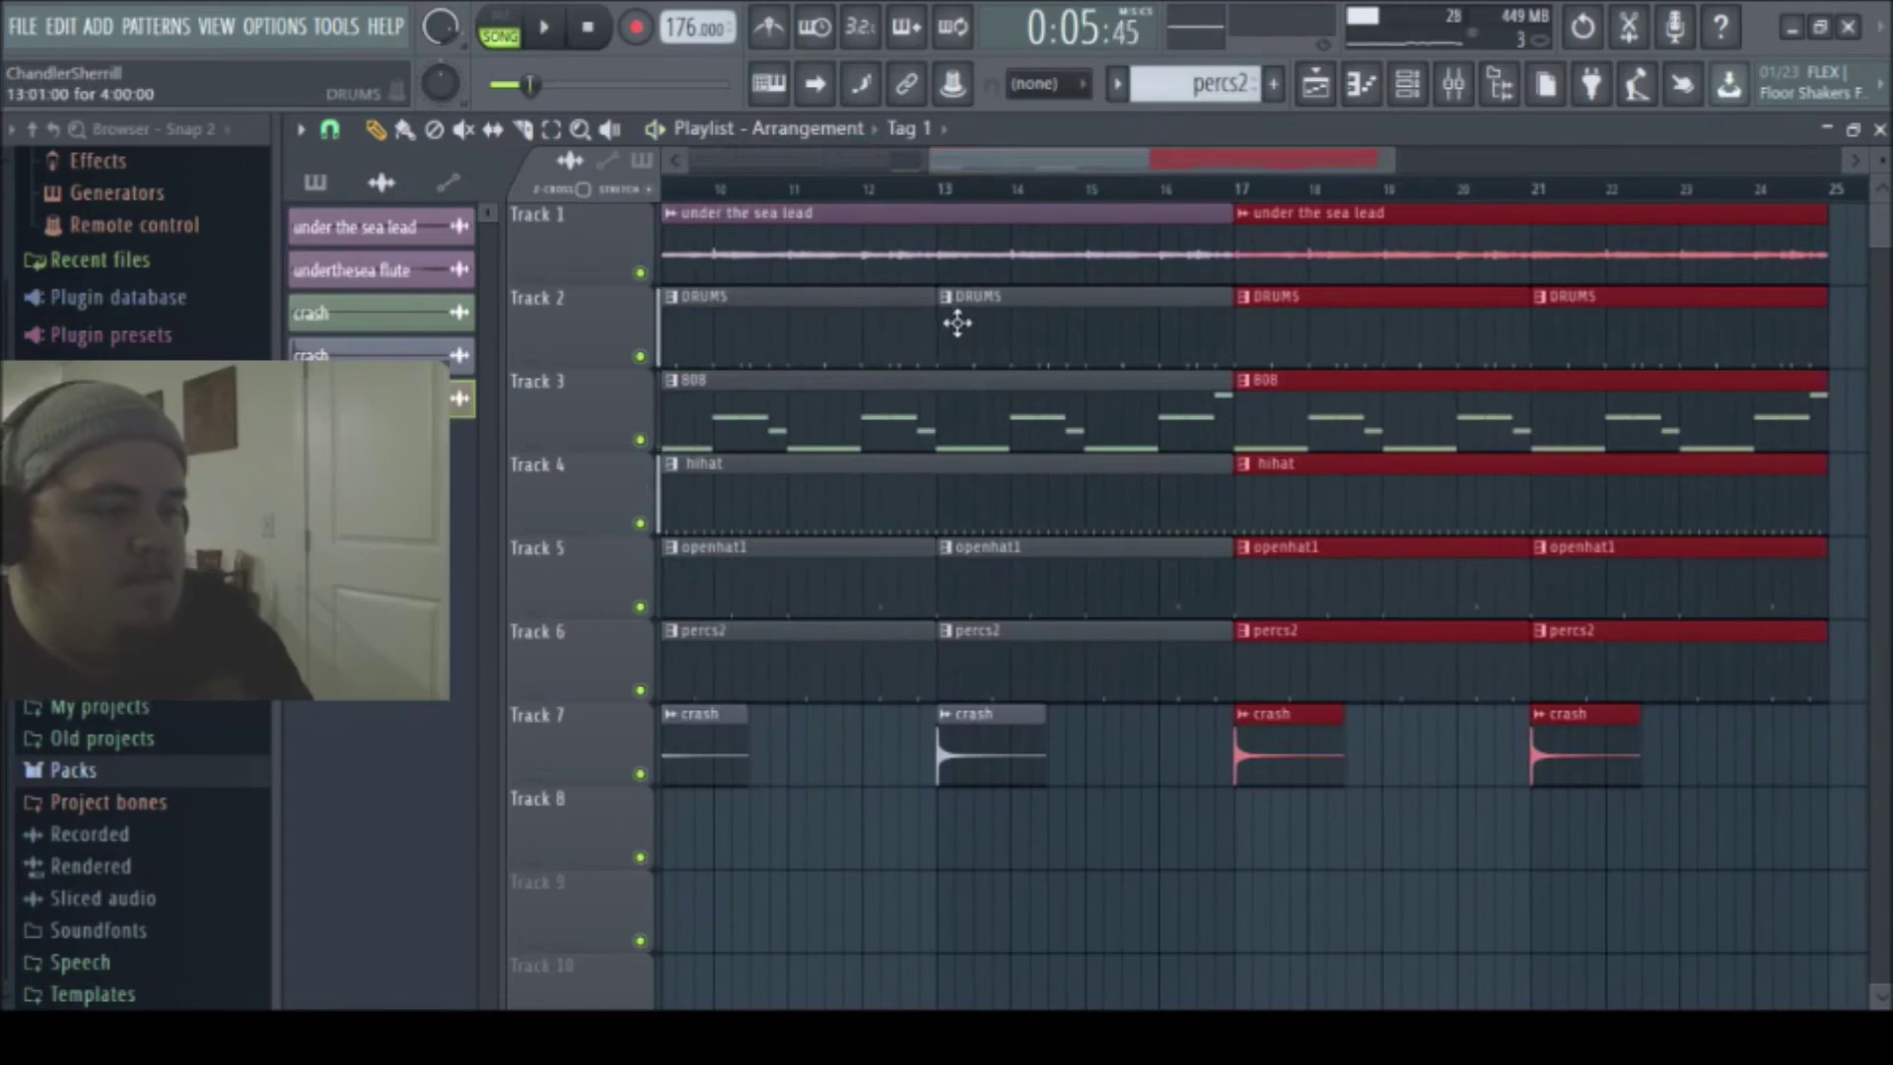
pyautogui.moveTo(976, 161); pyautogui.dragTo(1259, 152)
# - Cut out the bar 24 sections of the clips on Tracks 2–6 and delete the crashes at bars 25 and 29
pyautogui.click(523, 129)
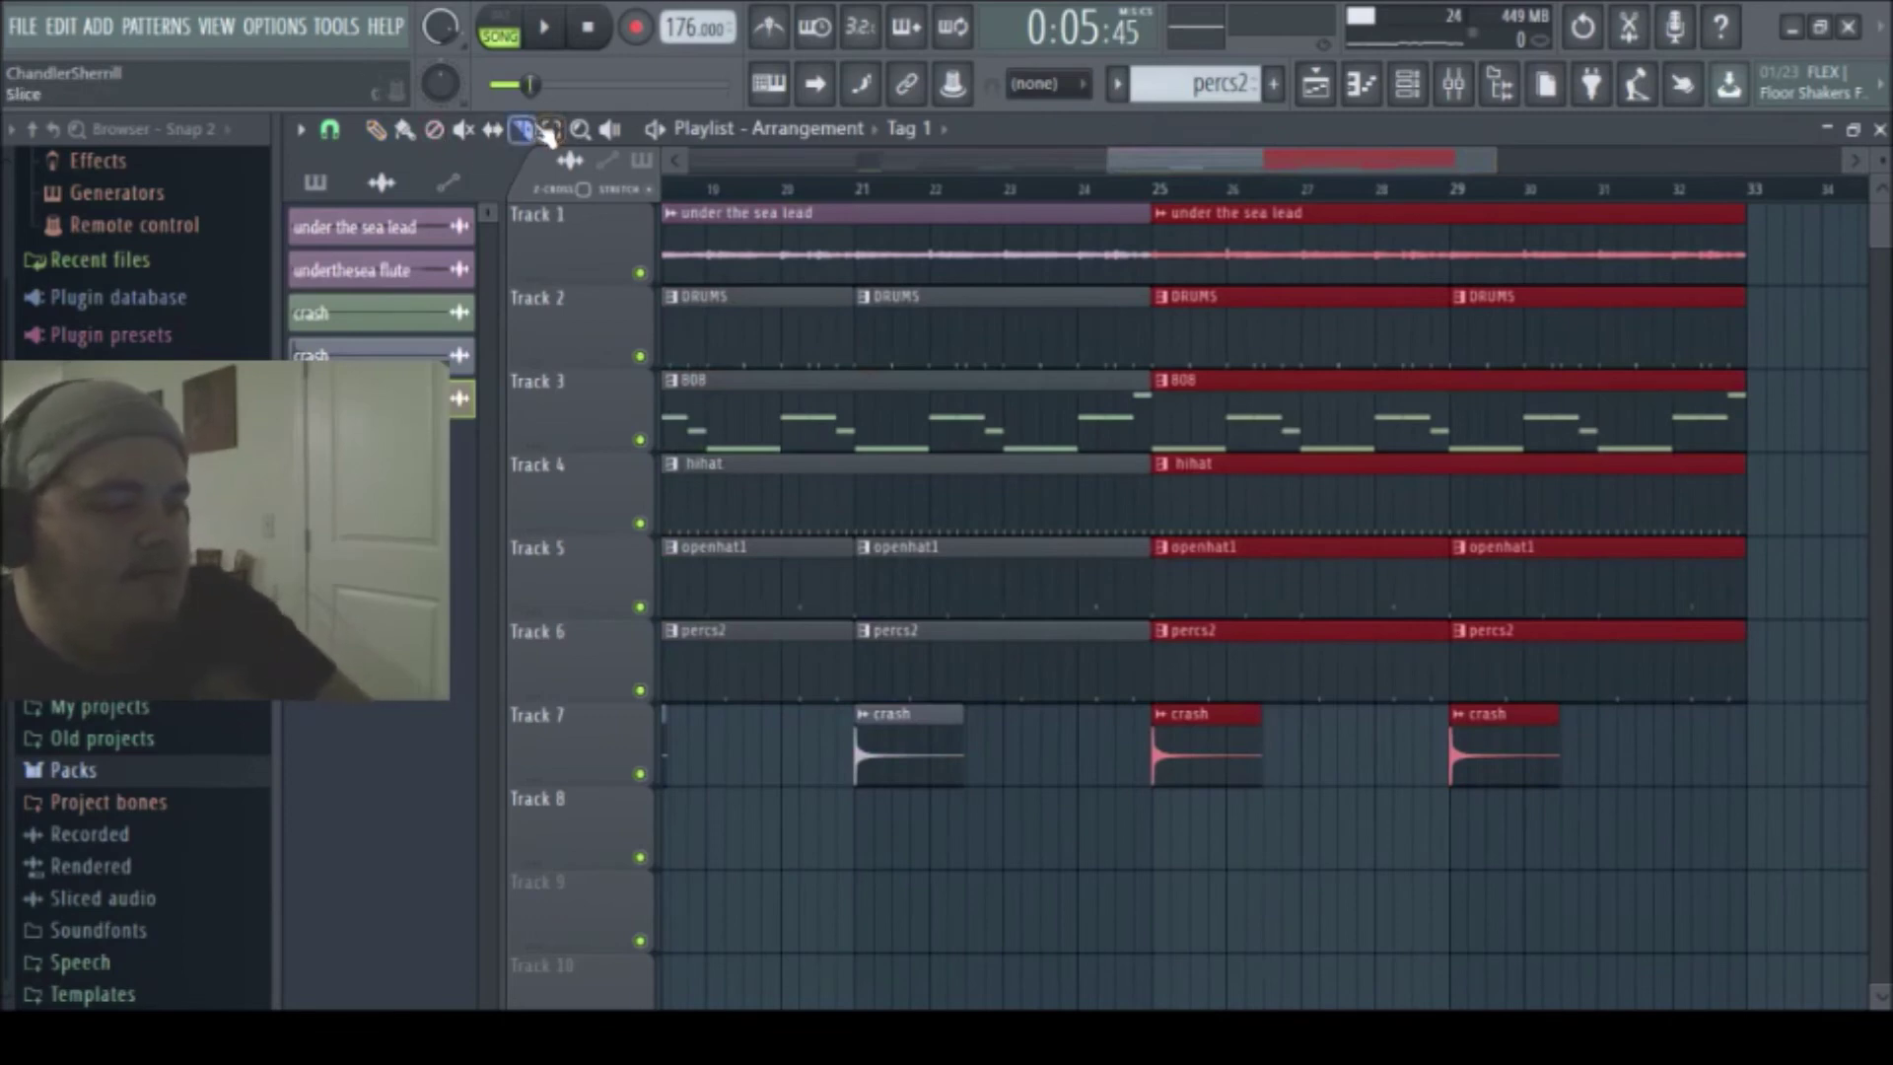
pyautogui.moveTo(1088, 731); pyautogui.dragTo(1092, 264)
pyautogui.moveTo(1124, 347); pyautogui.dragTo(1744, 807)
pyautogui.press('Delete')
pyautogui.press('Delete')
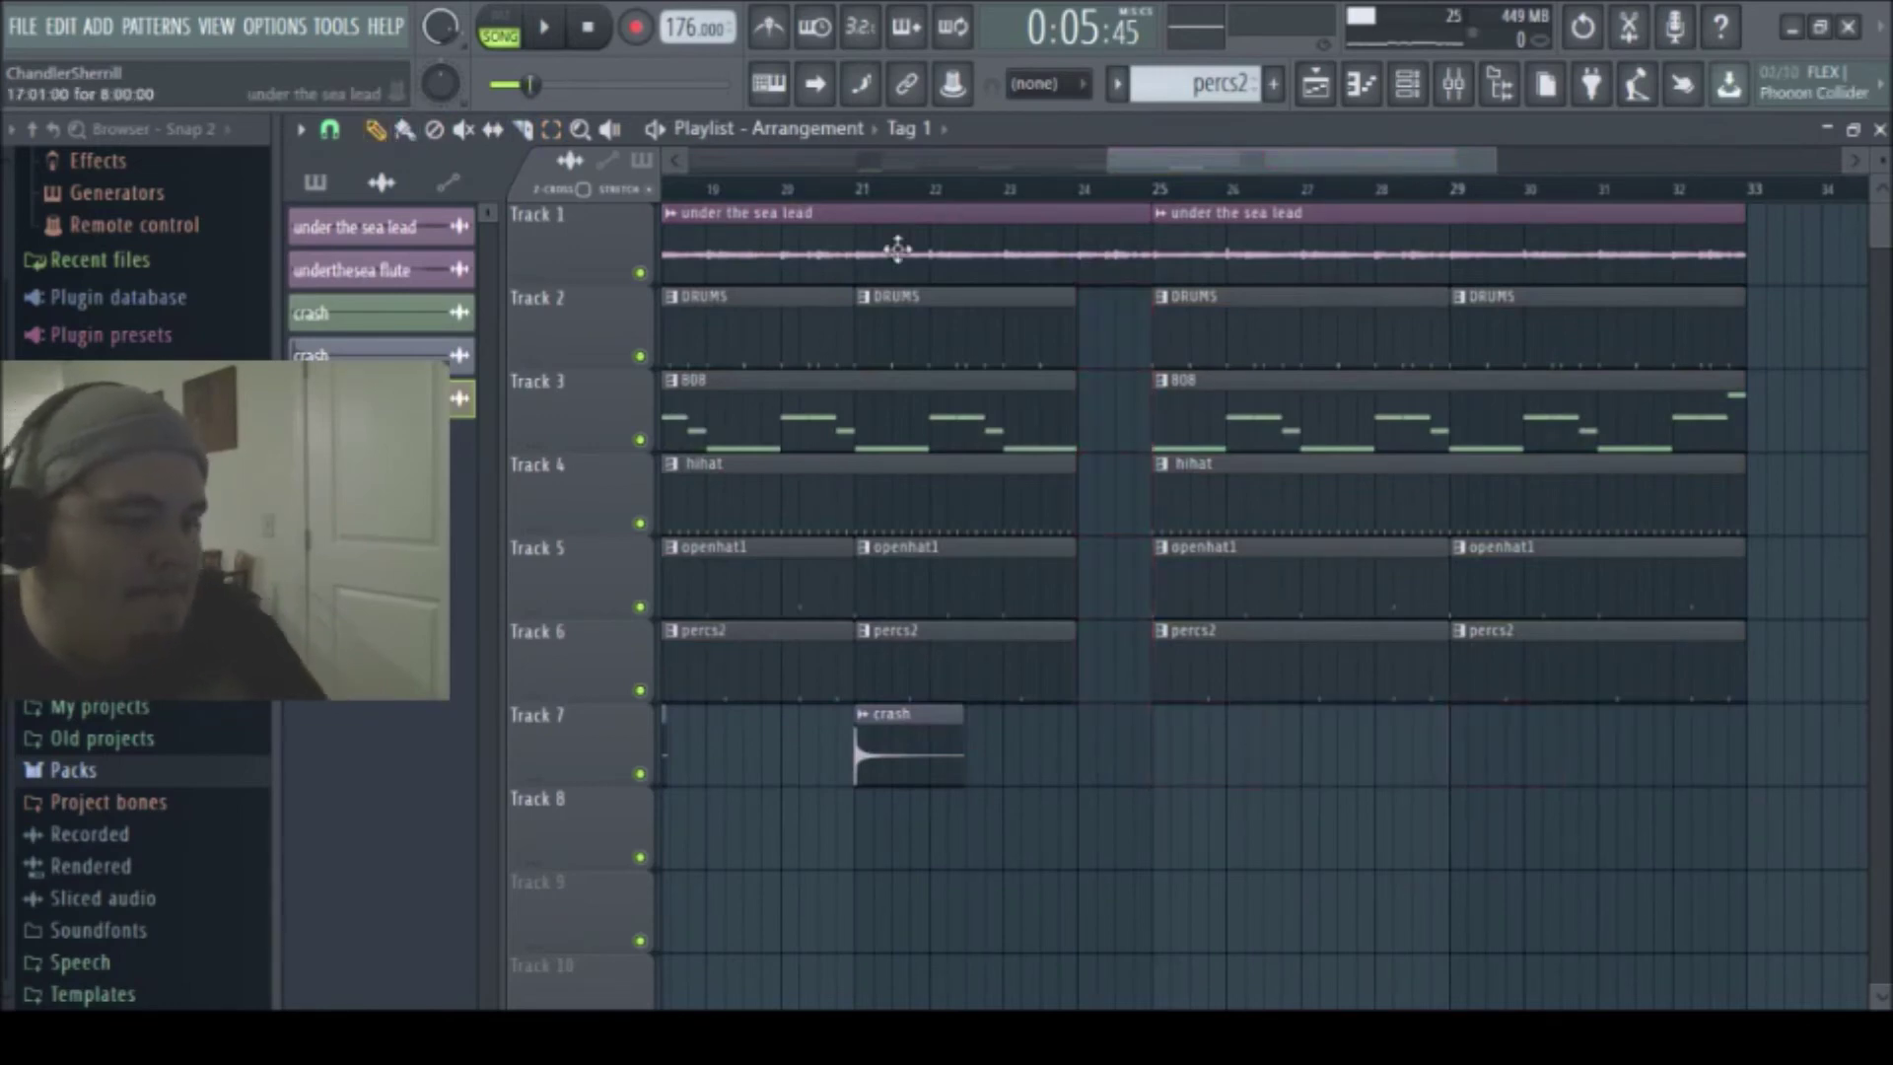
# - Delete the hihat clip at bar 25 on Track 4 and make a separate copy of the hihat pattern
pyautogui.click(1272, 505)
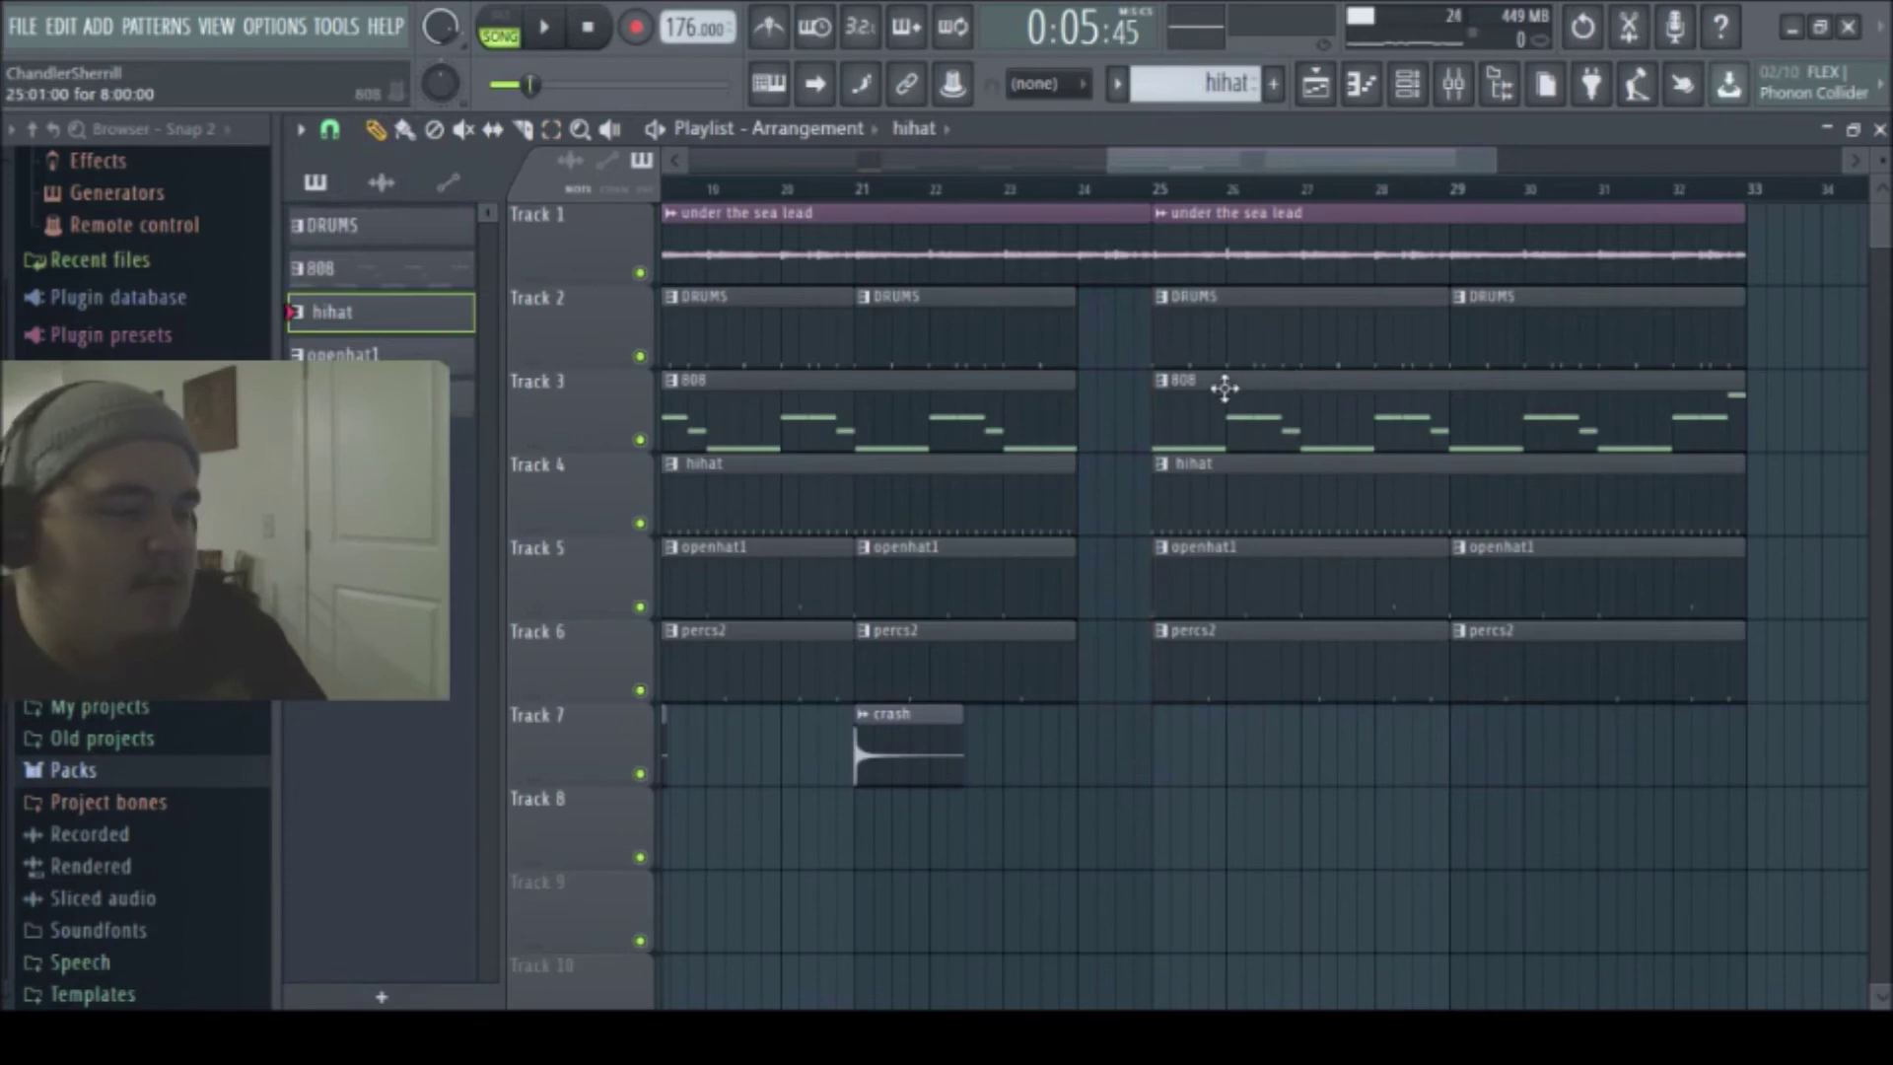
pyautogui.rightClick(1174, 498)
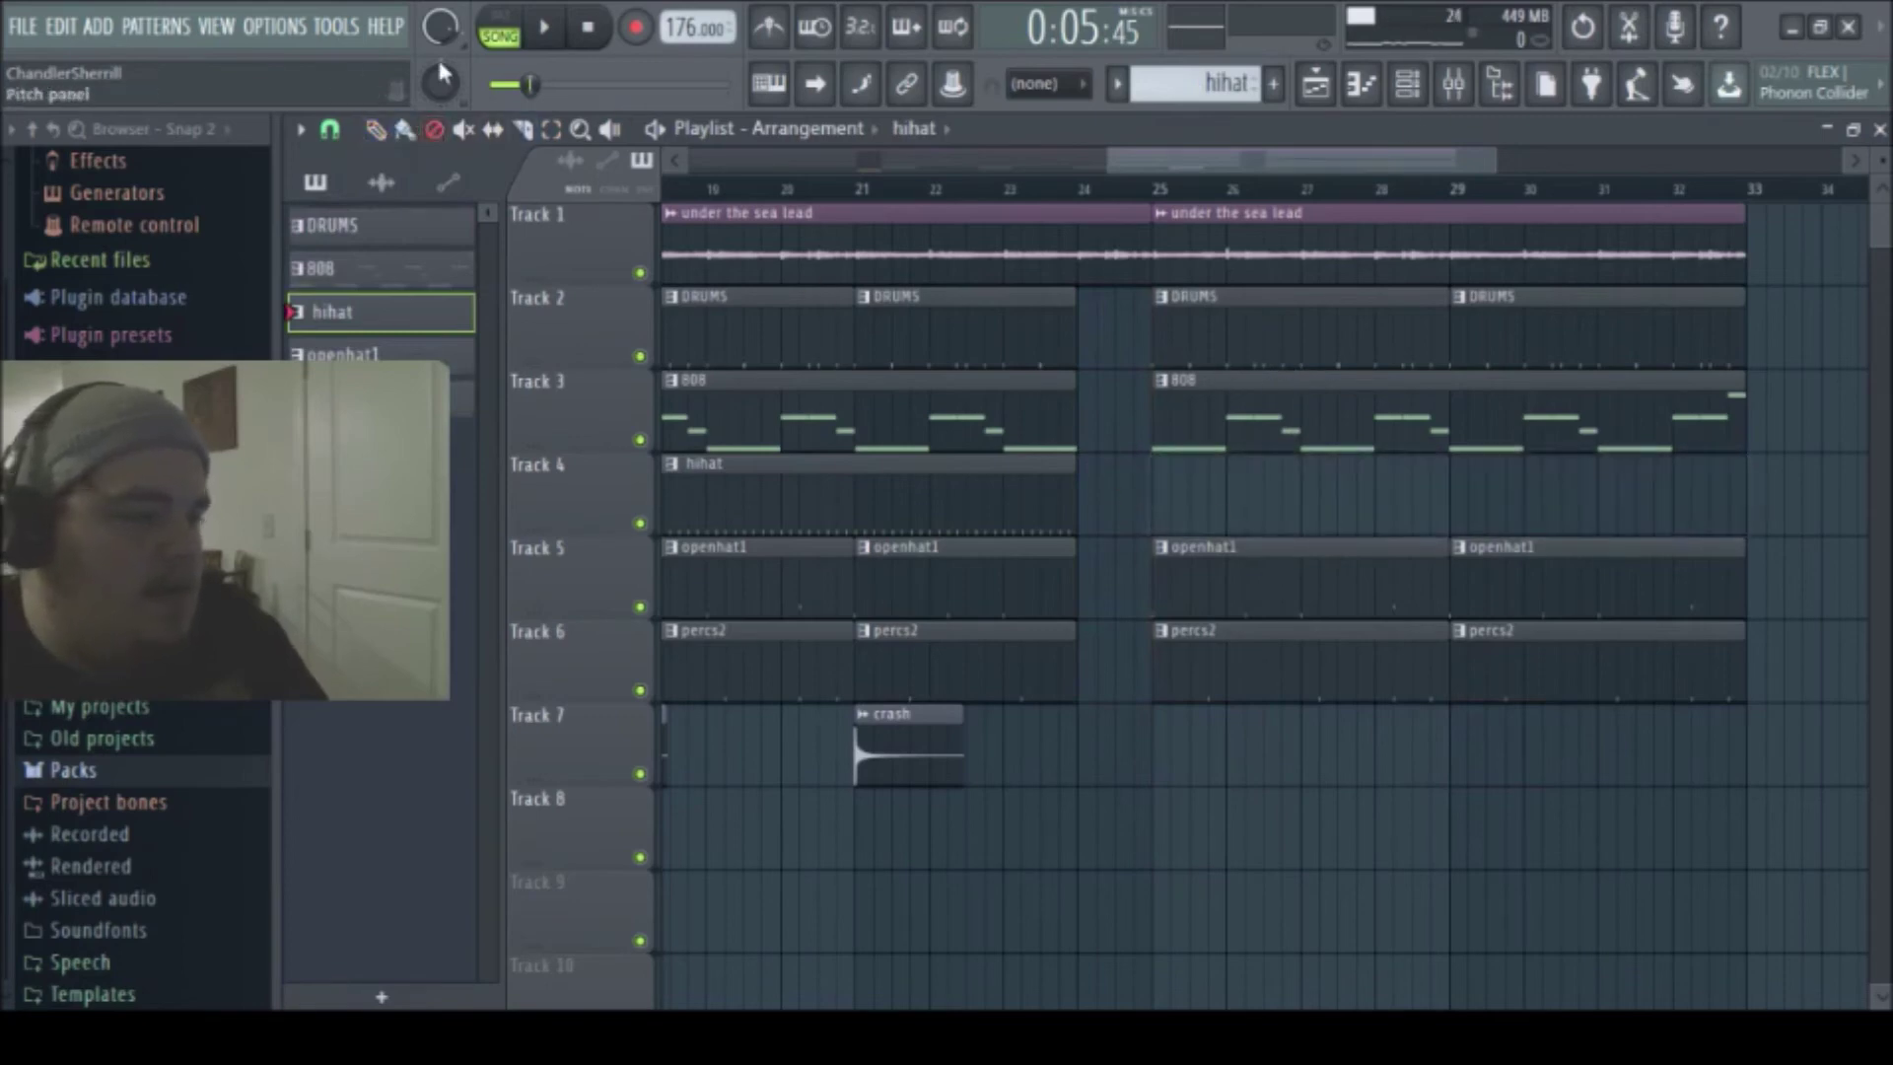
pyautogui.click(1361, 84)
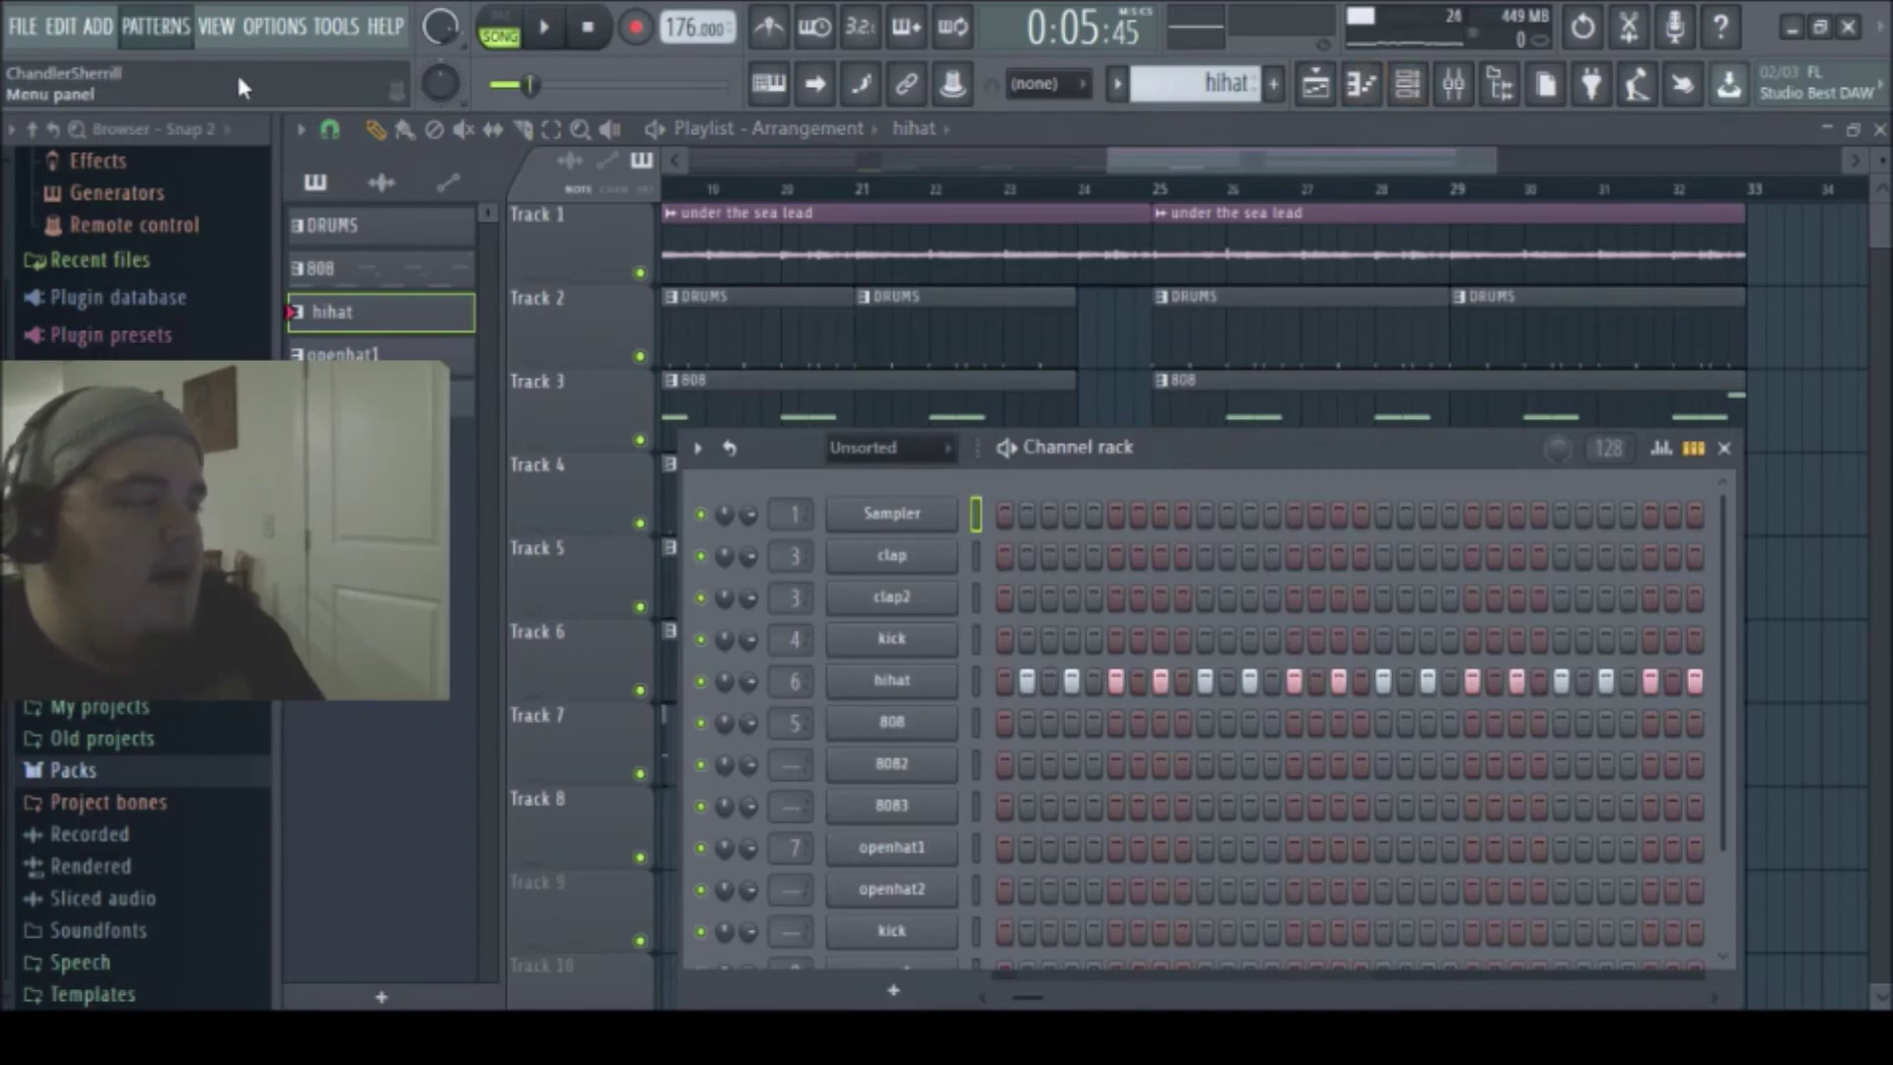
pyautogui.press('F4')
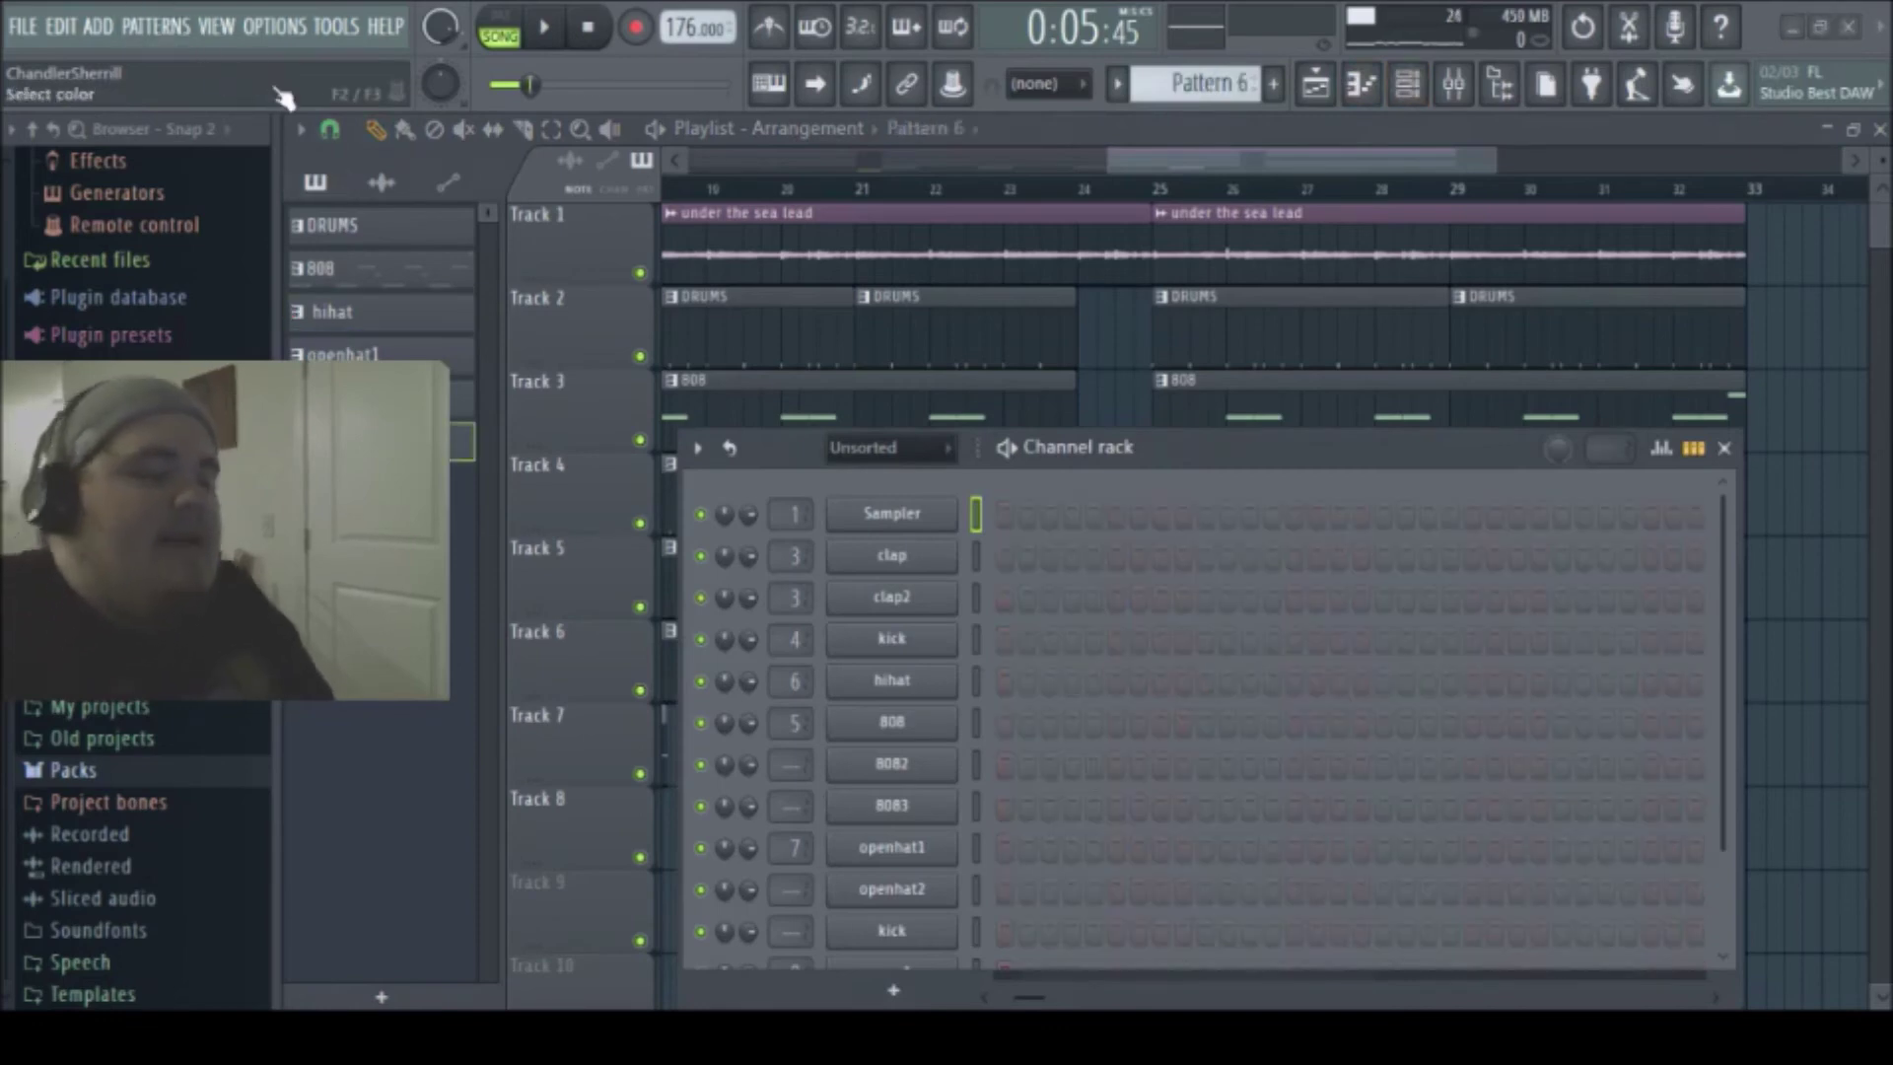
pyautogui.hotkey('ctrl', 'z')
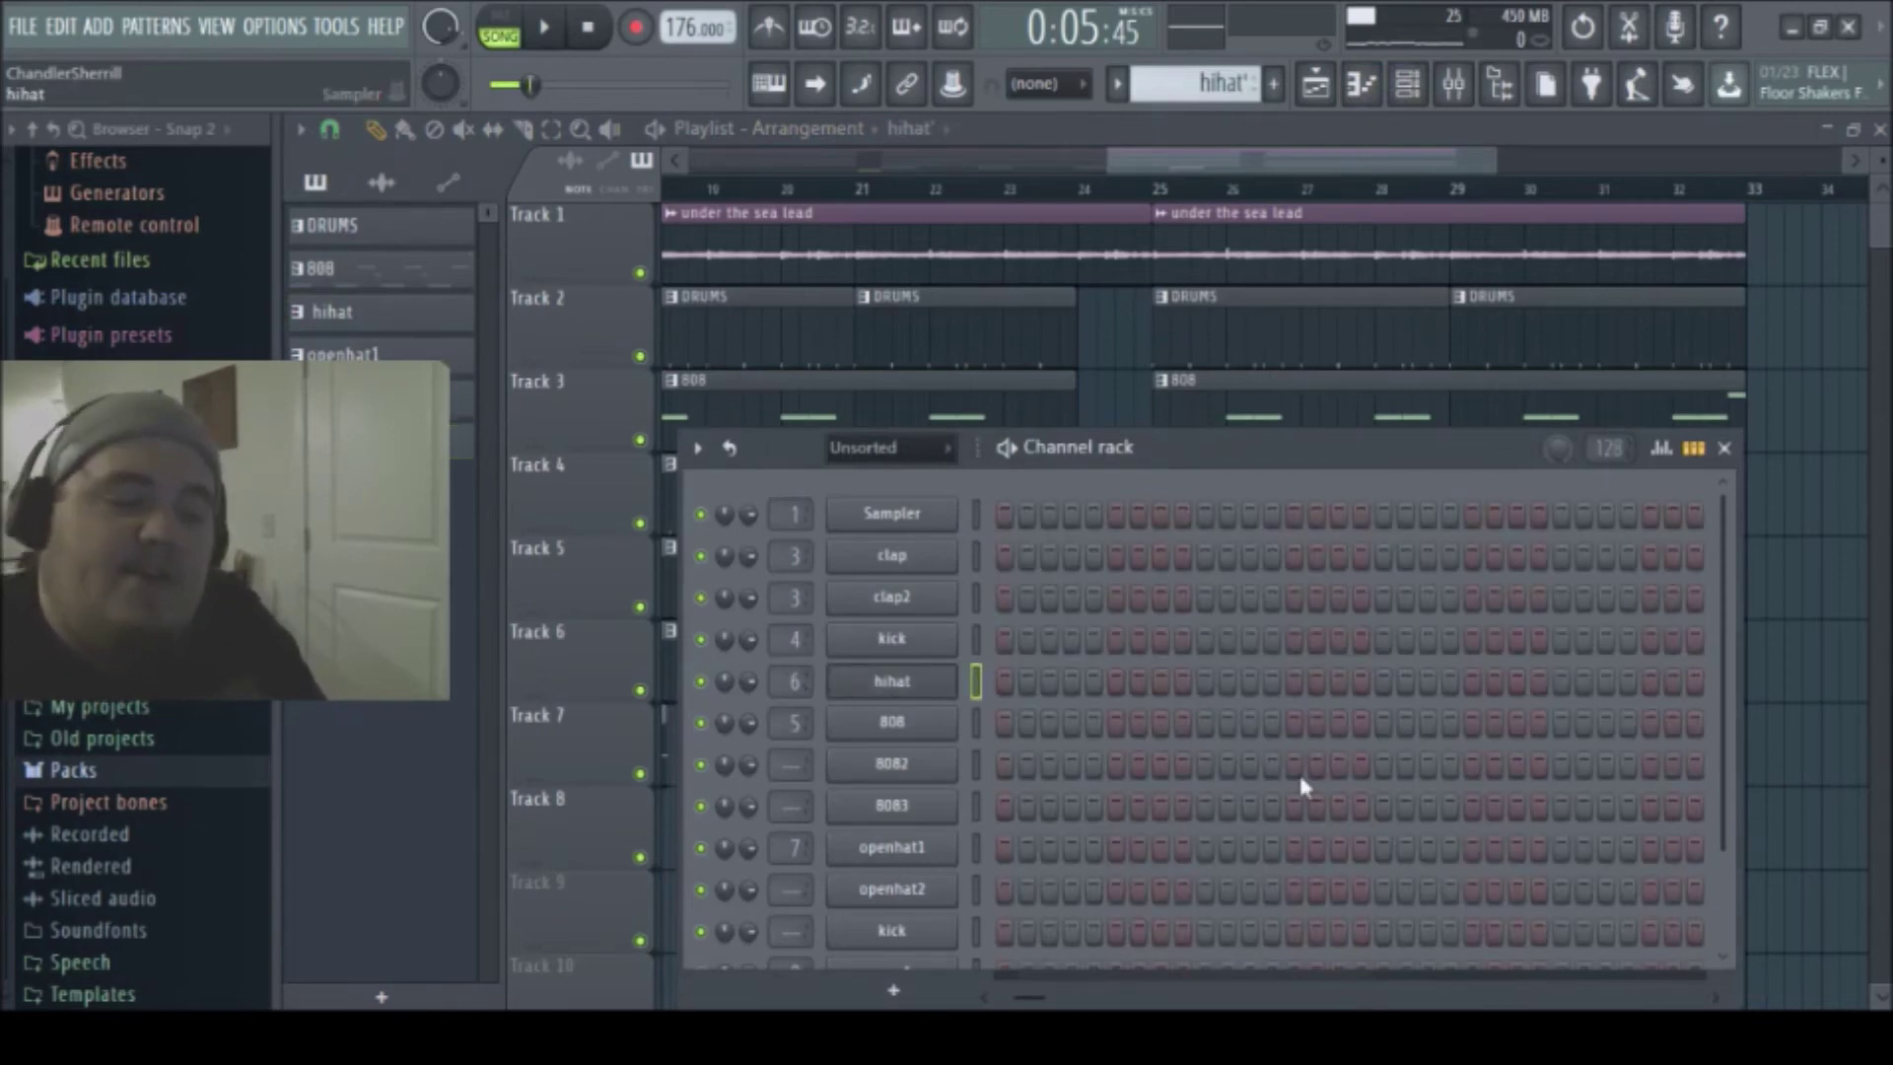
# - Place the copied hihat pattern at bar 25 on Track 4 and play from just before the bar 24 break
pyautogui.click(1144, 142)
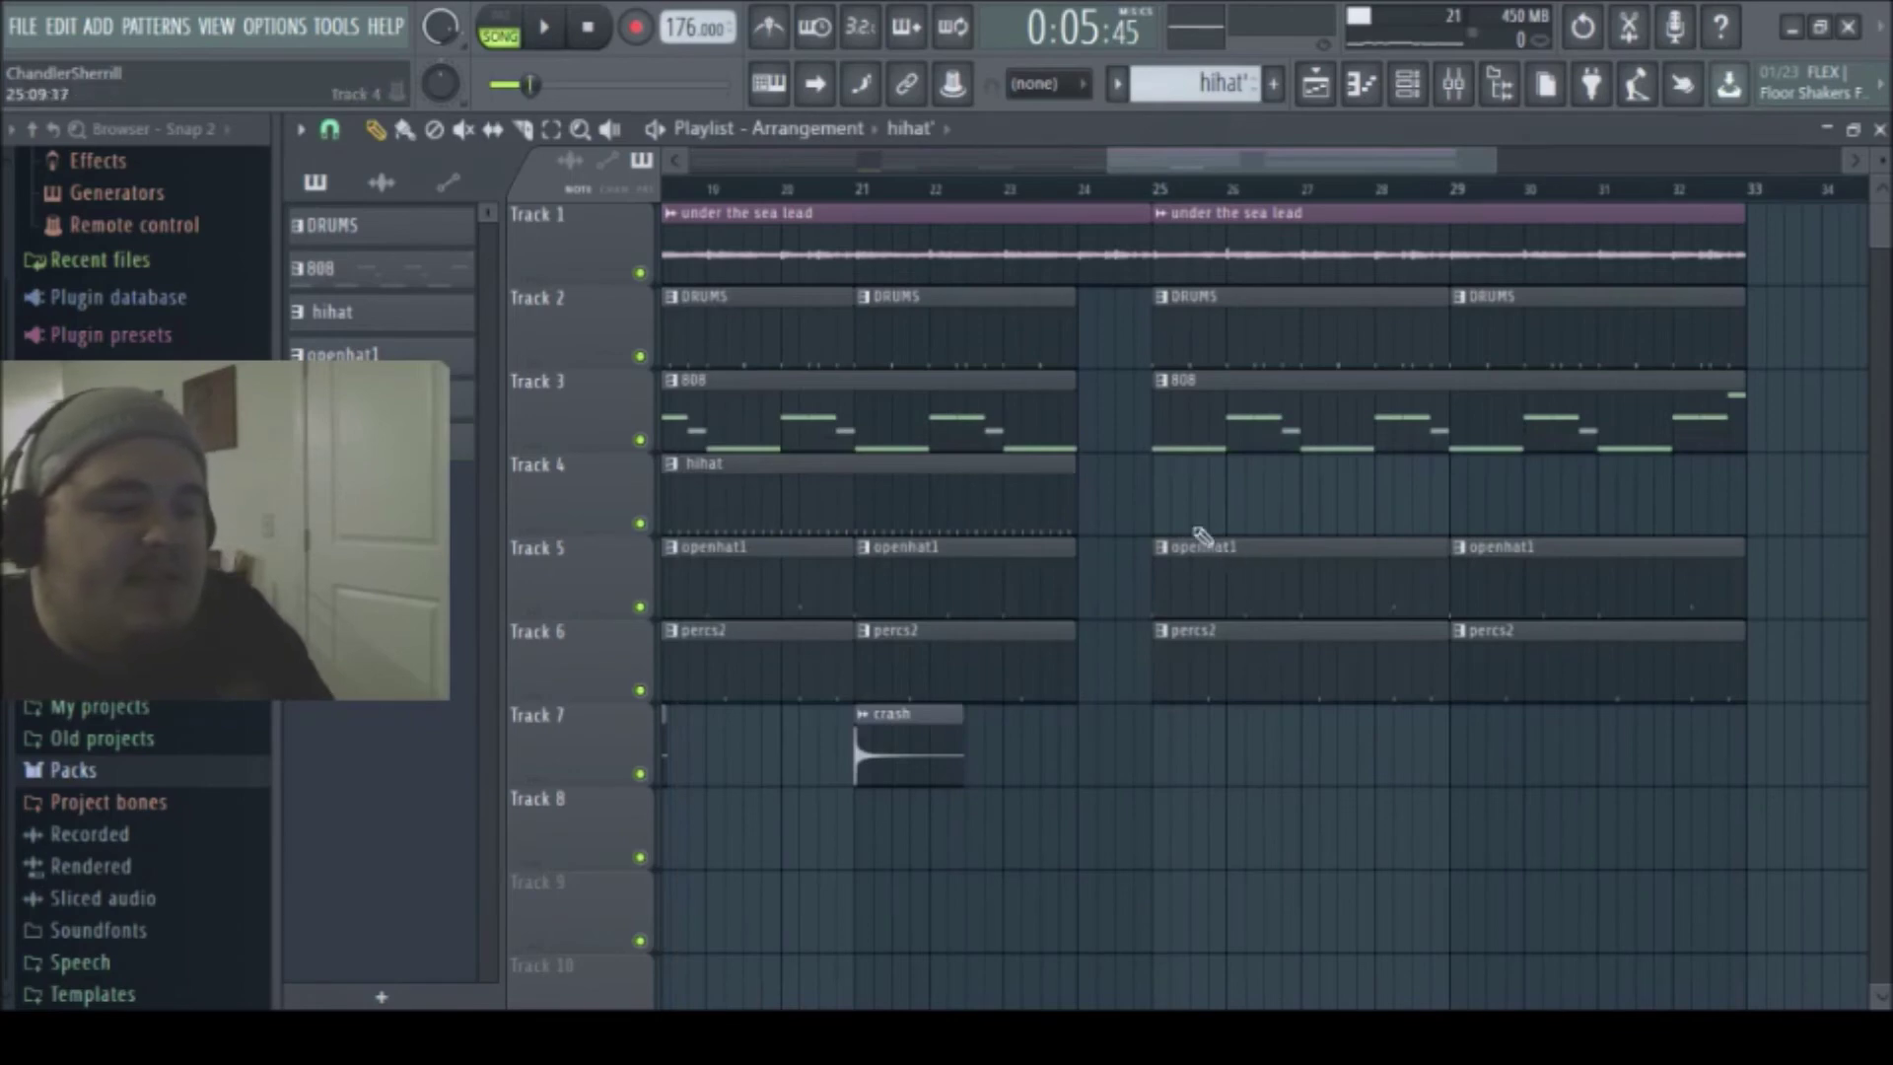
pyautogui.click(1157, 495)
pyautogui.click(986, 190)
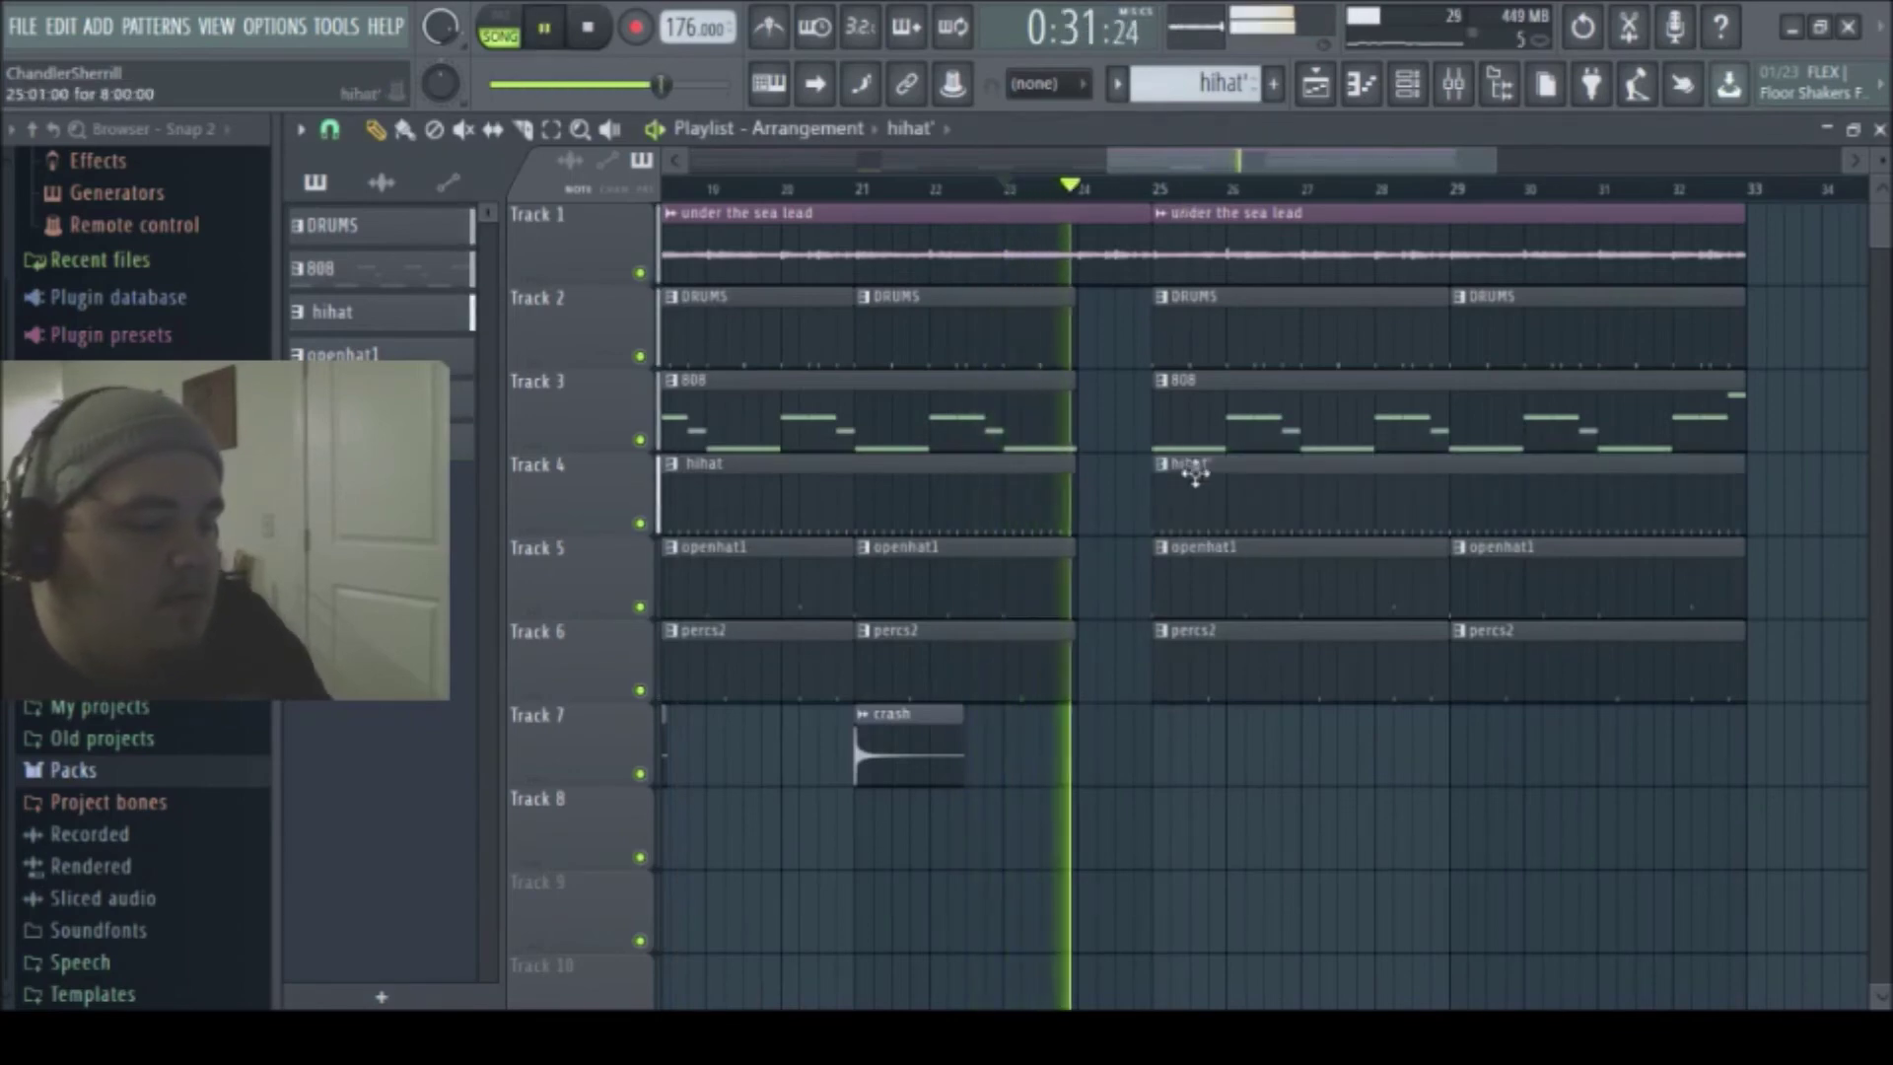
# - Open the copied hihat pattern in the piano roll and lengthen all its notes to two steps
pyautogui.doubleClick(1198, 477)
pyautogui.scroll(-2, 667, 385)
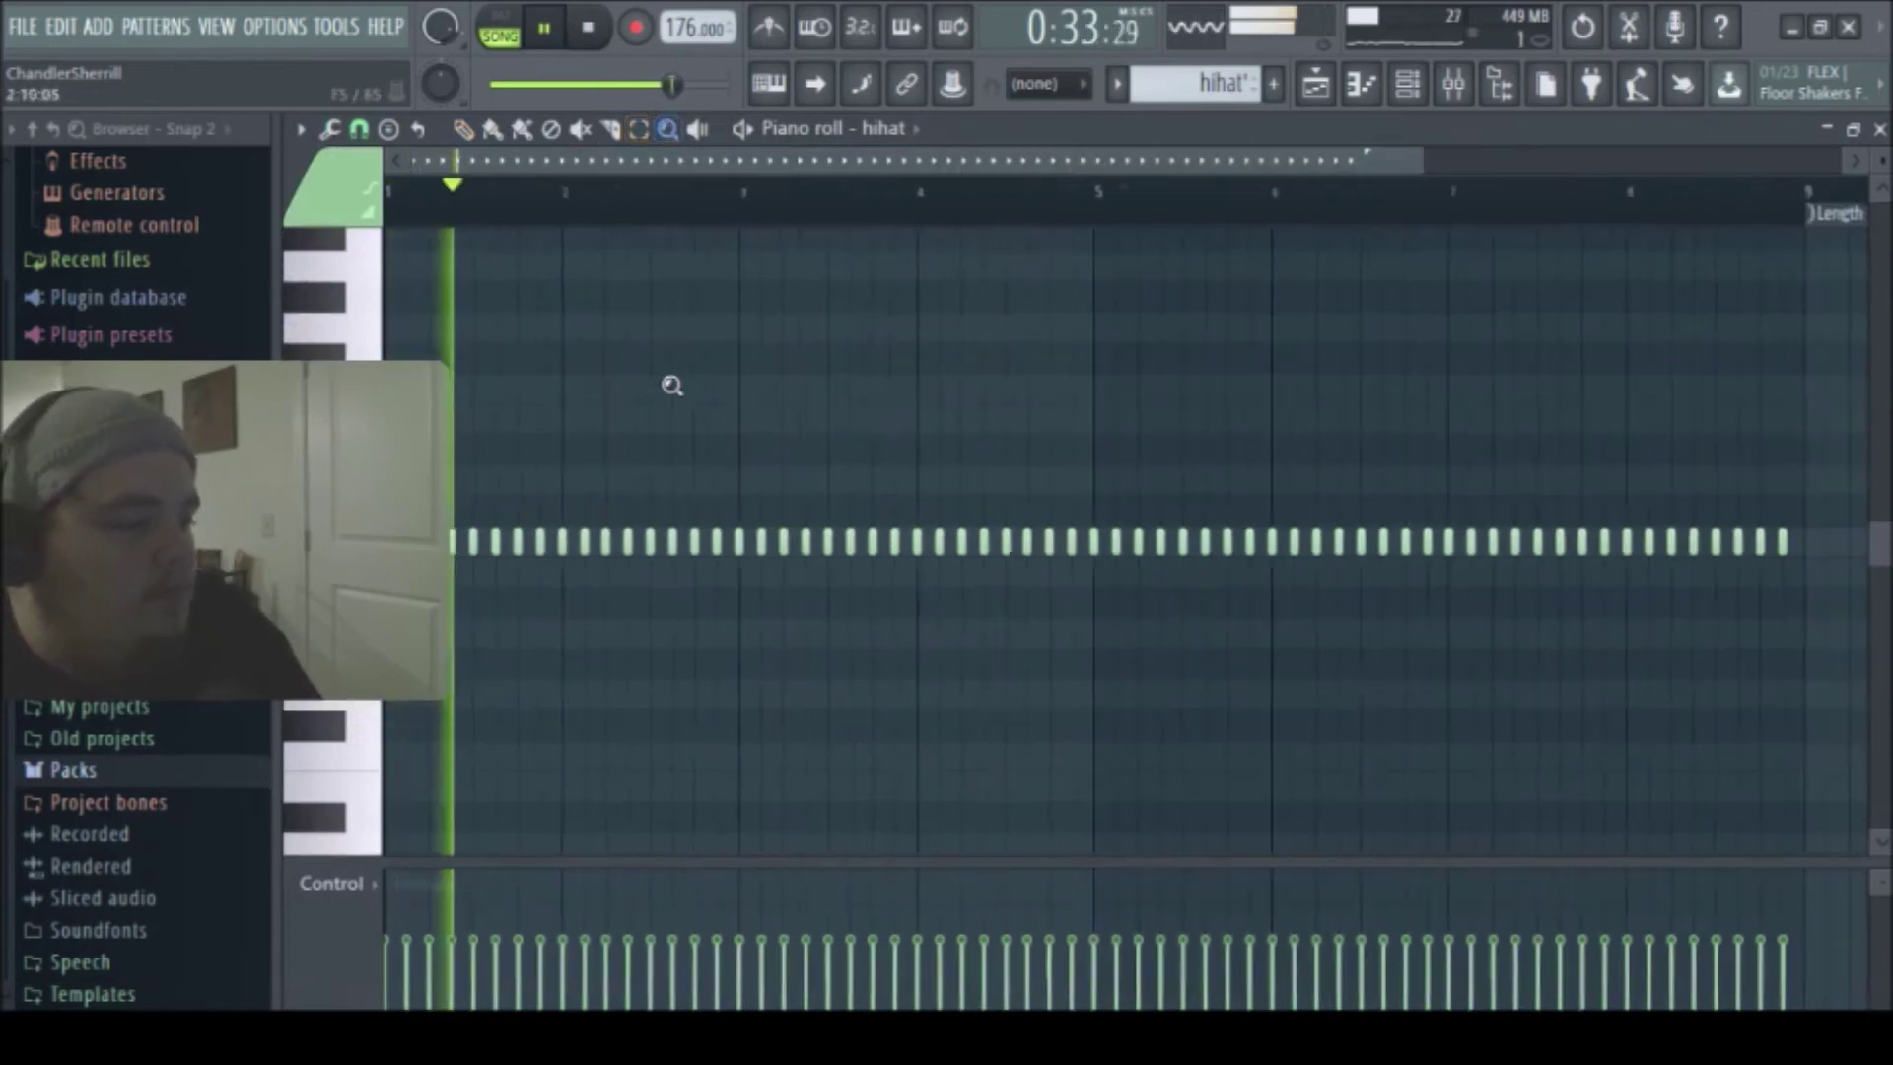
pyautogui.hotkey('ctrl', 'a')
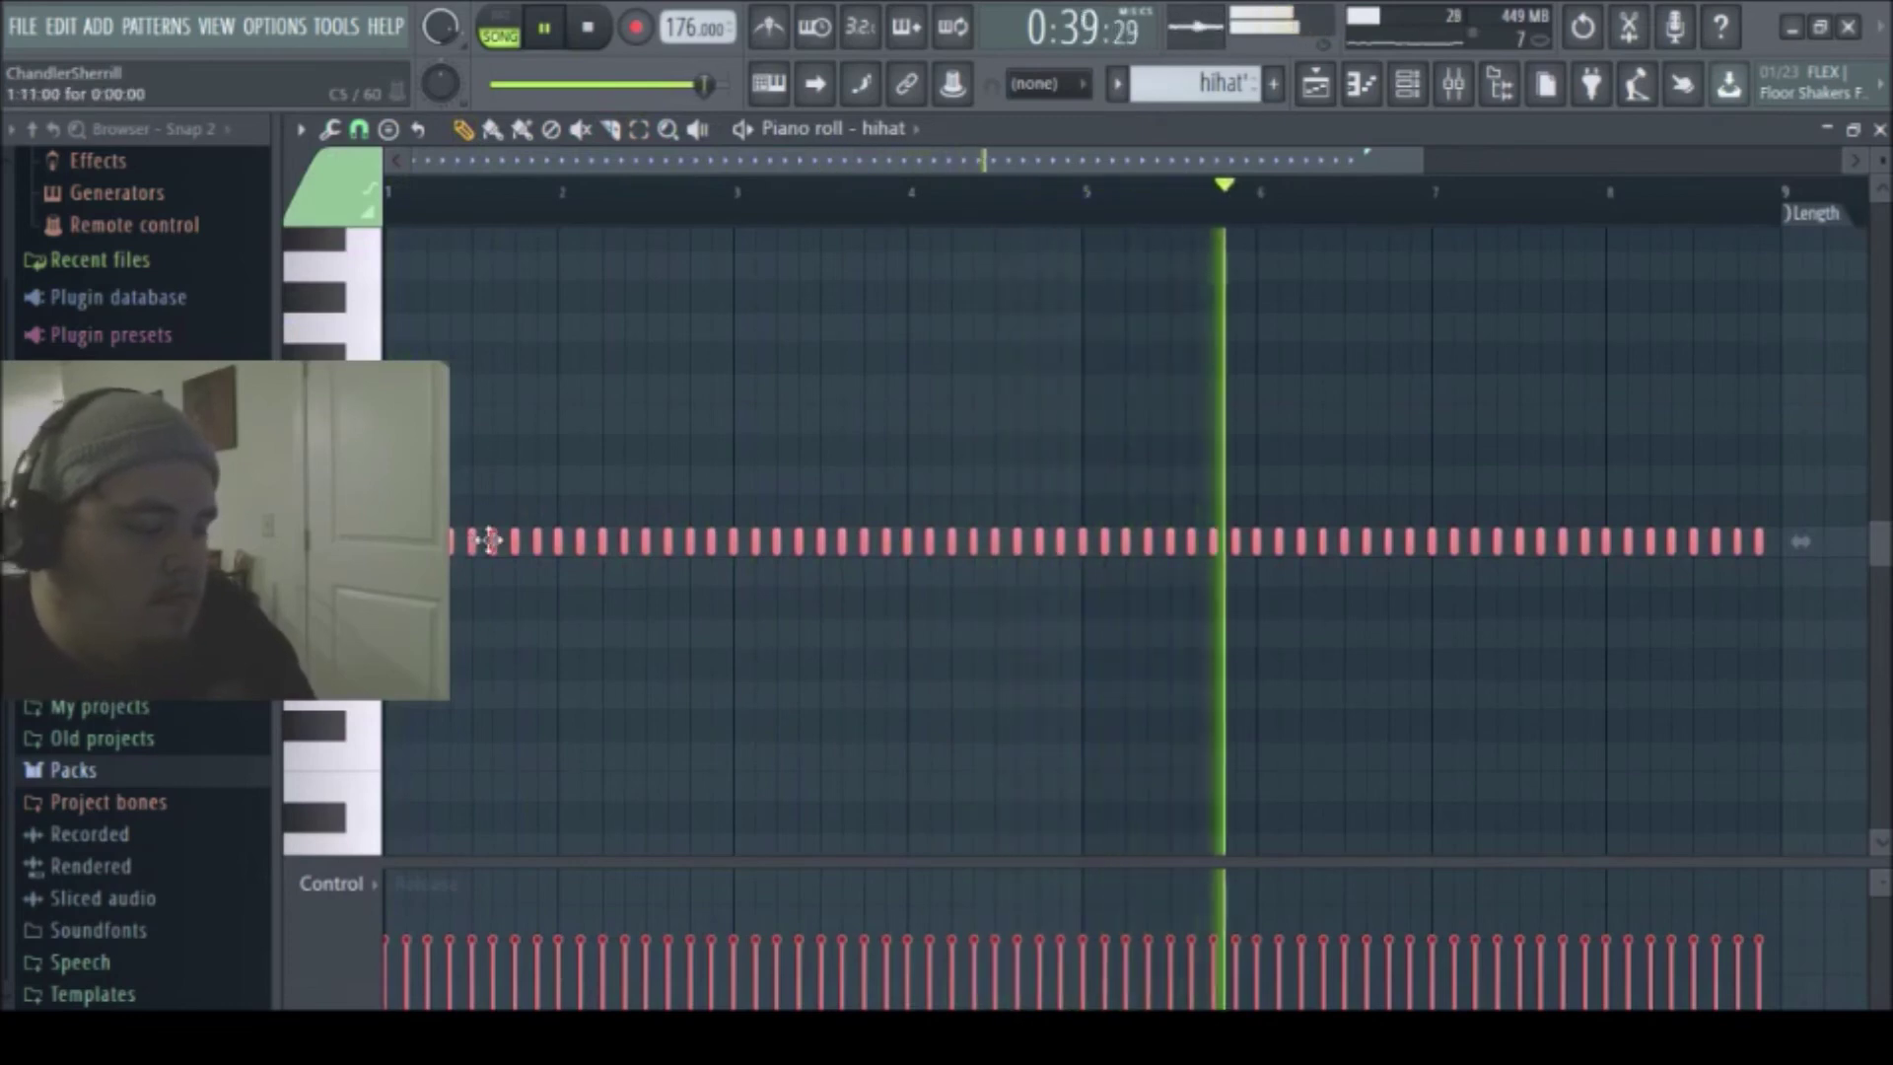
pyautogui.moveTo(487, 541); pyautogui.dragTo(497, 540)
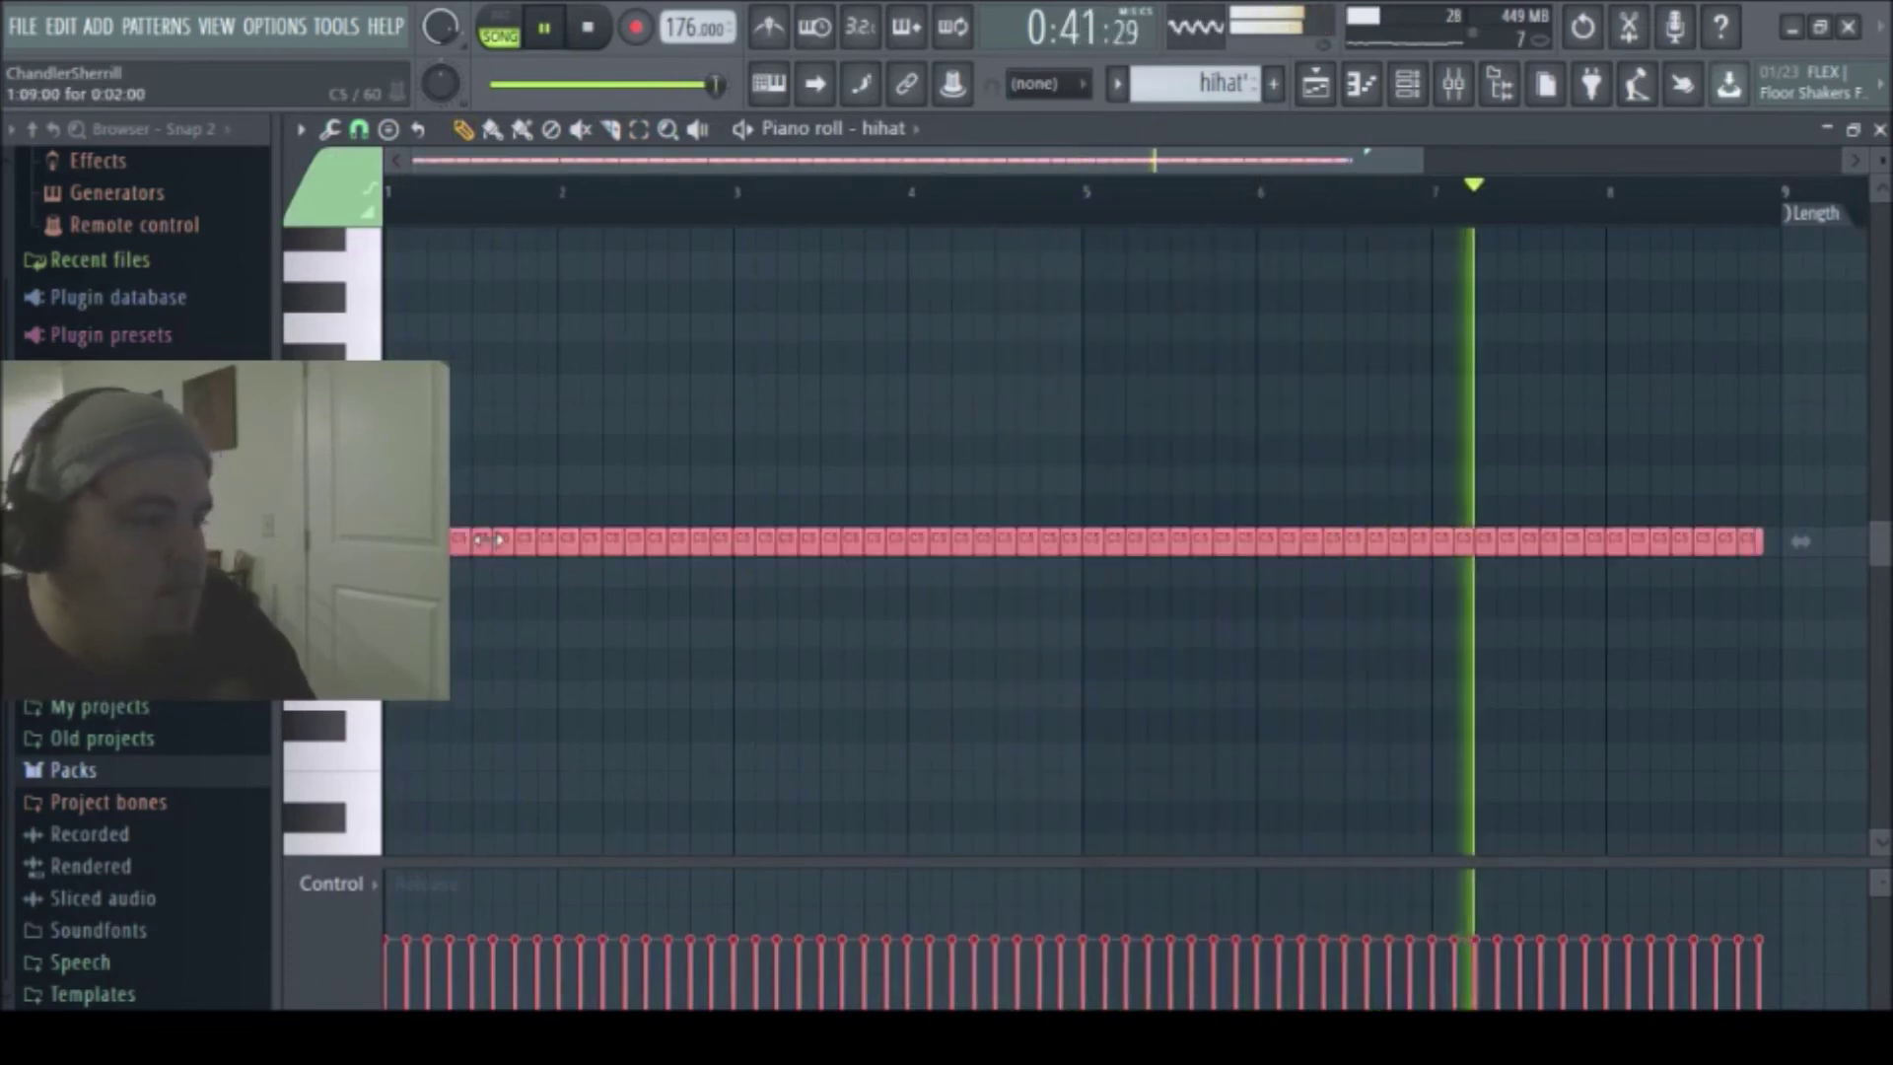
pyautogui.hotkey('ctrl', 'd')
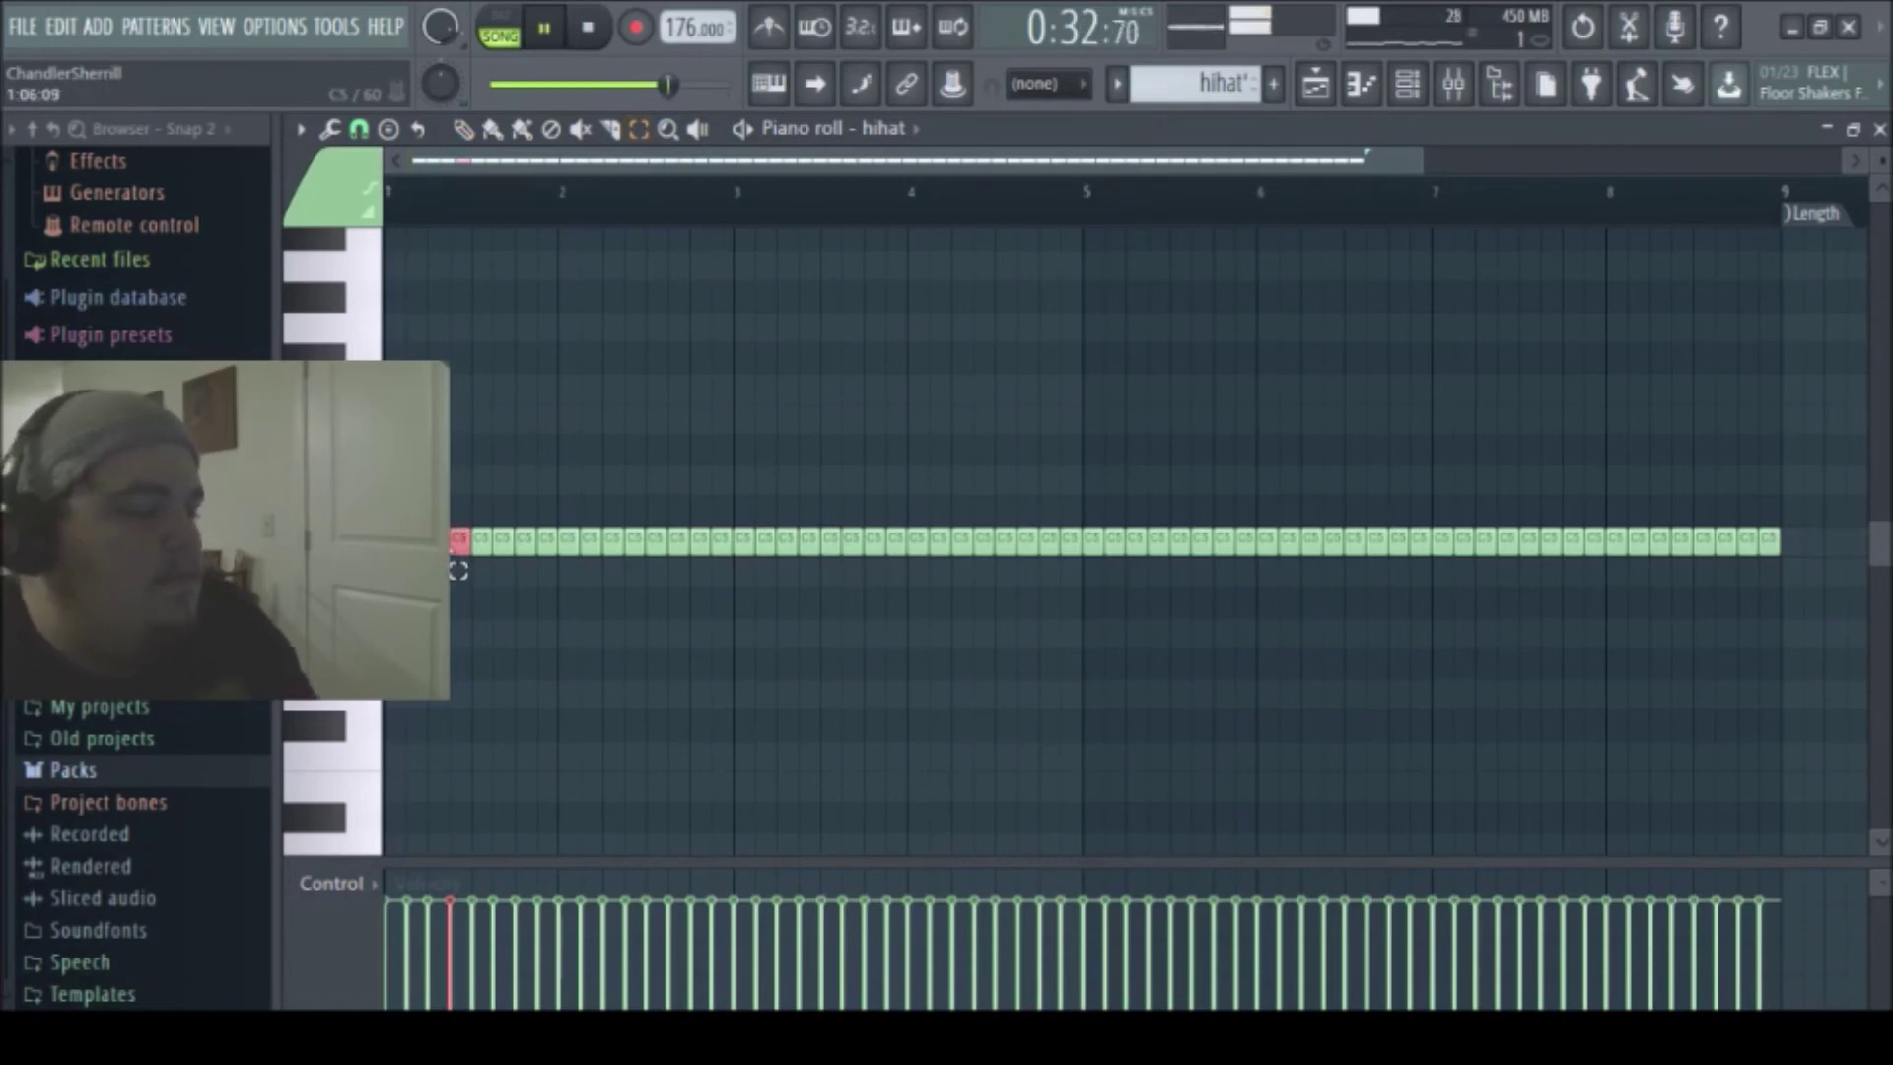
# - Split the hihat note at bar 1 step 5 into two hits, lower the second hit's velocity, and audition the roll
pyautogui.press('space')
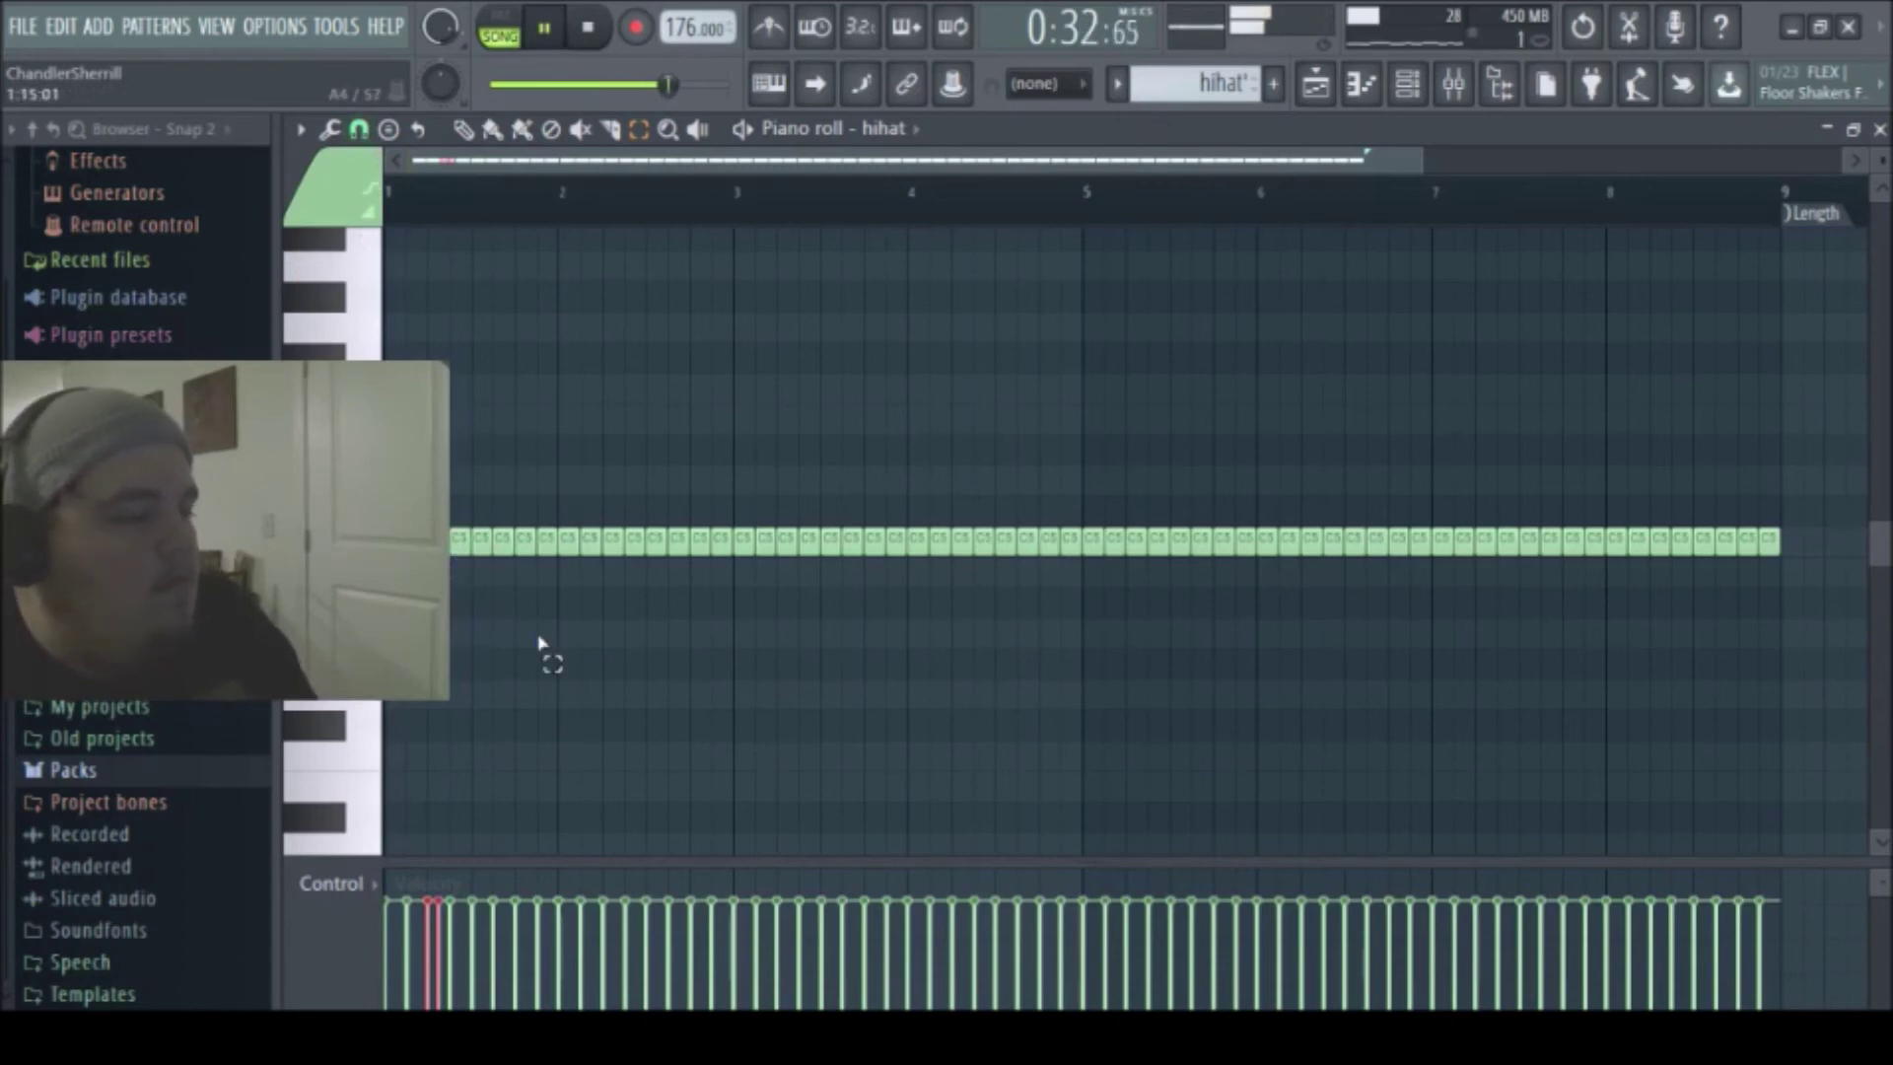
pyautogui.press('space')
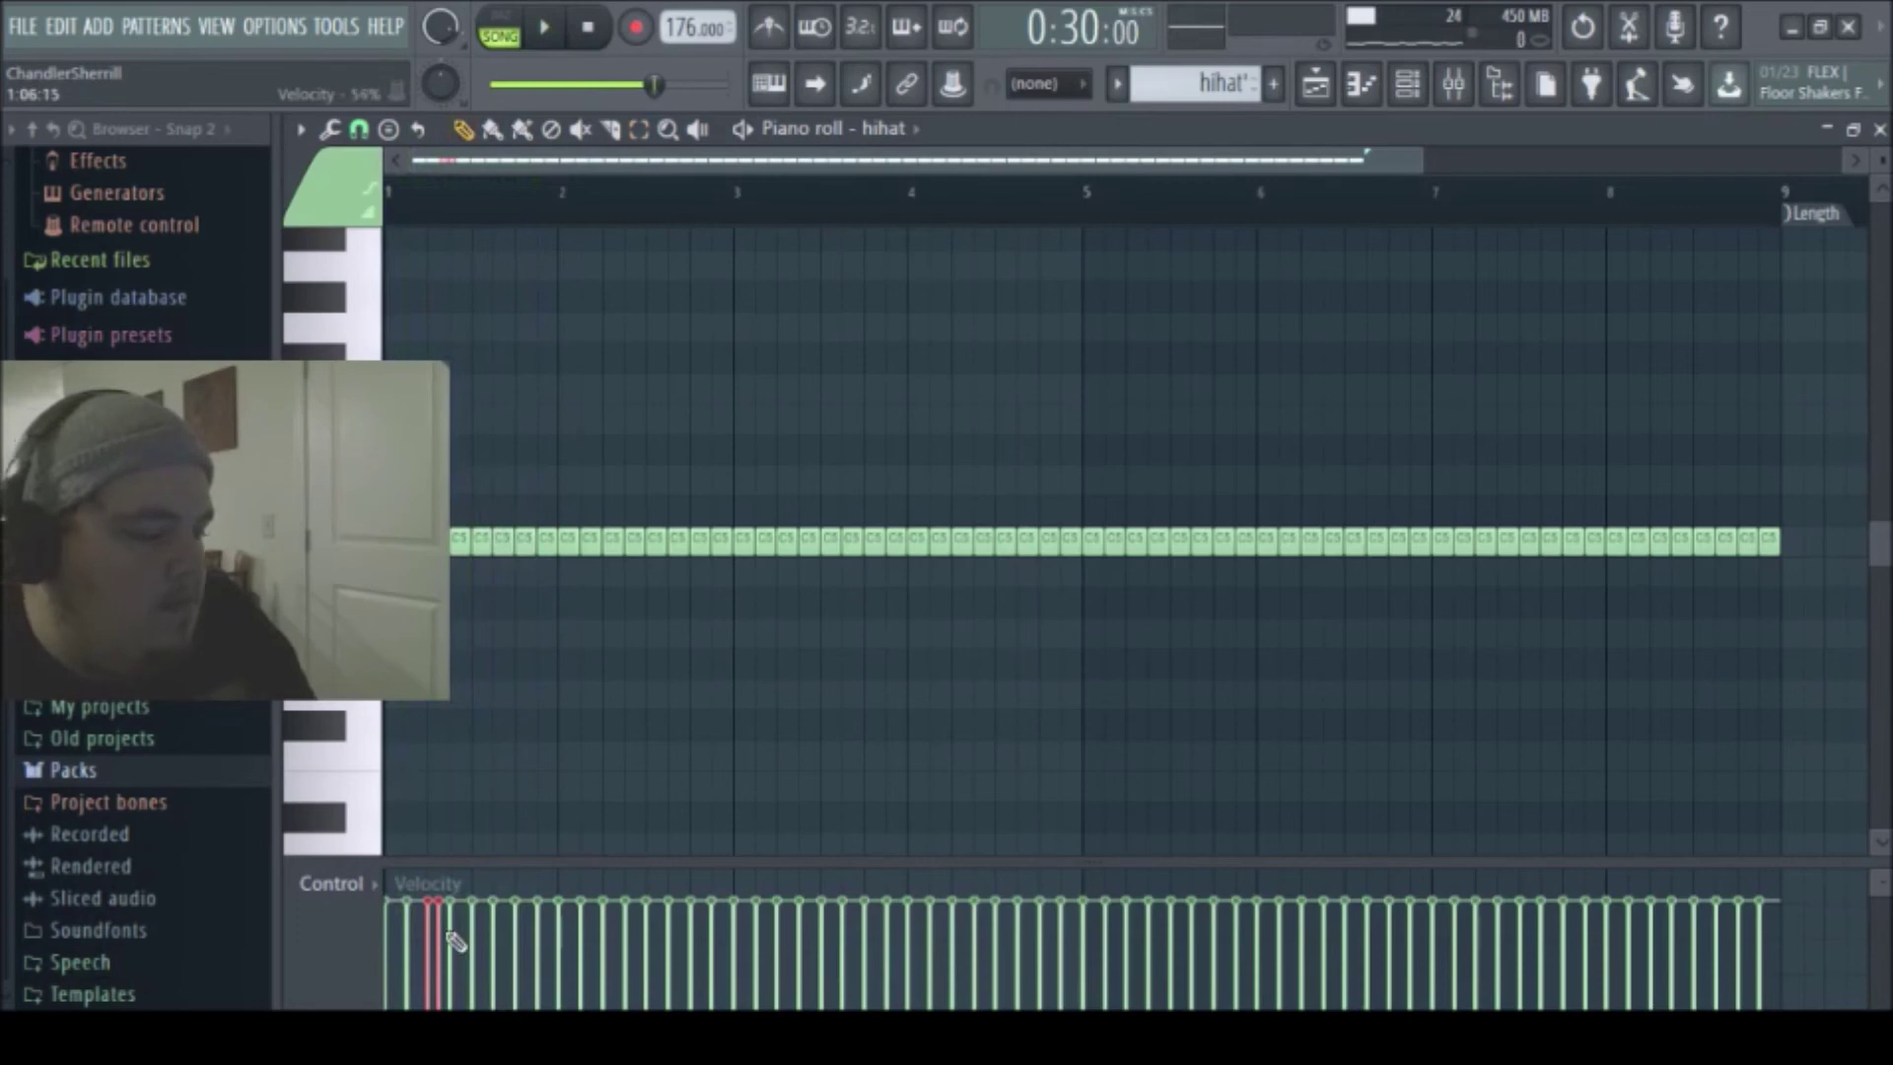
pyautogui.press('space')
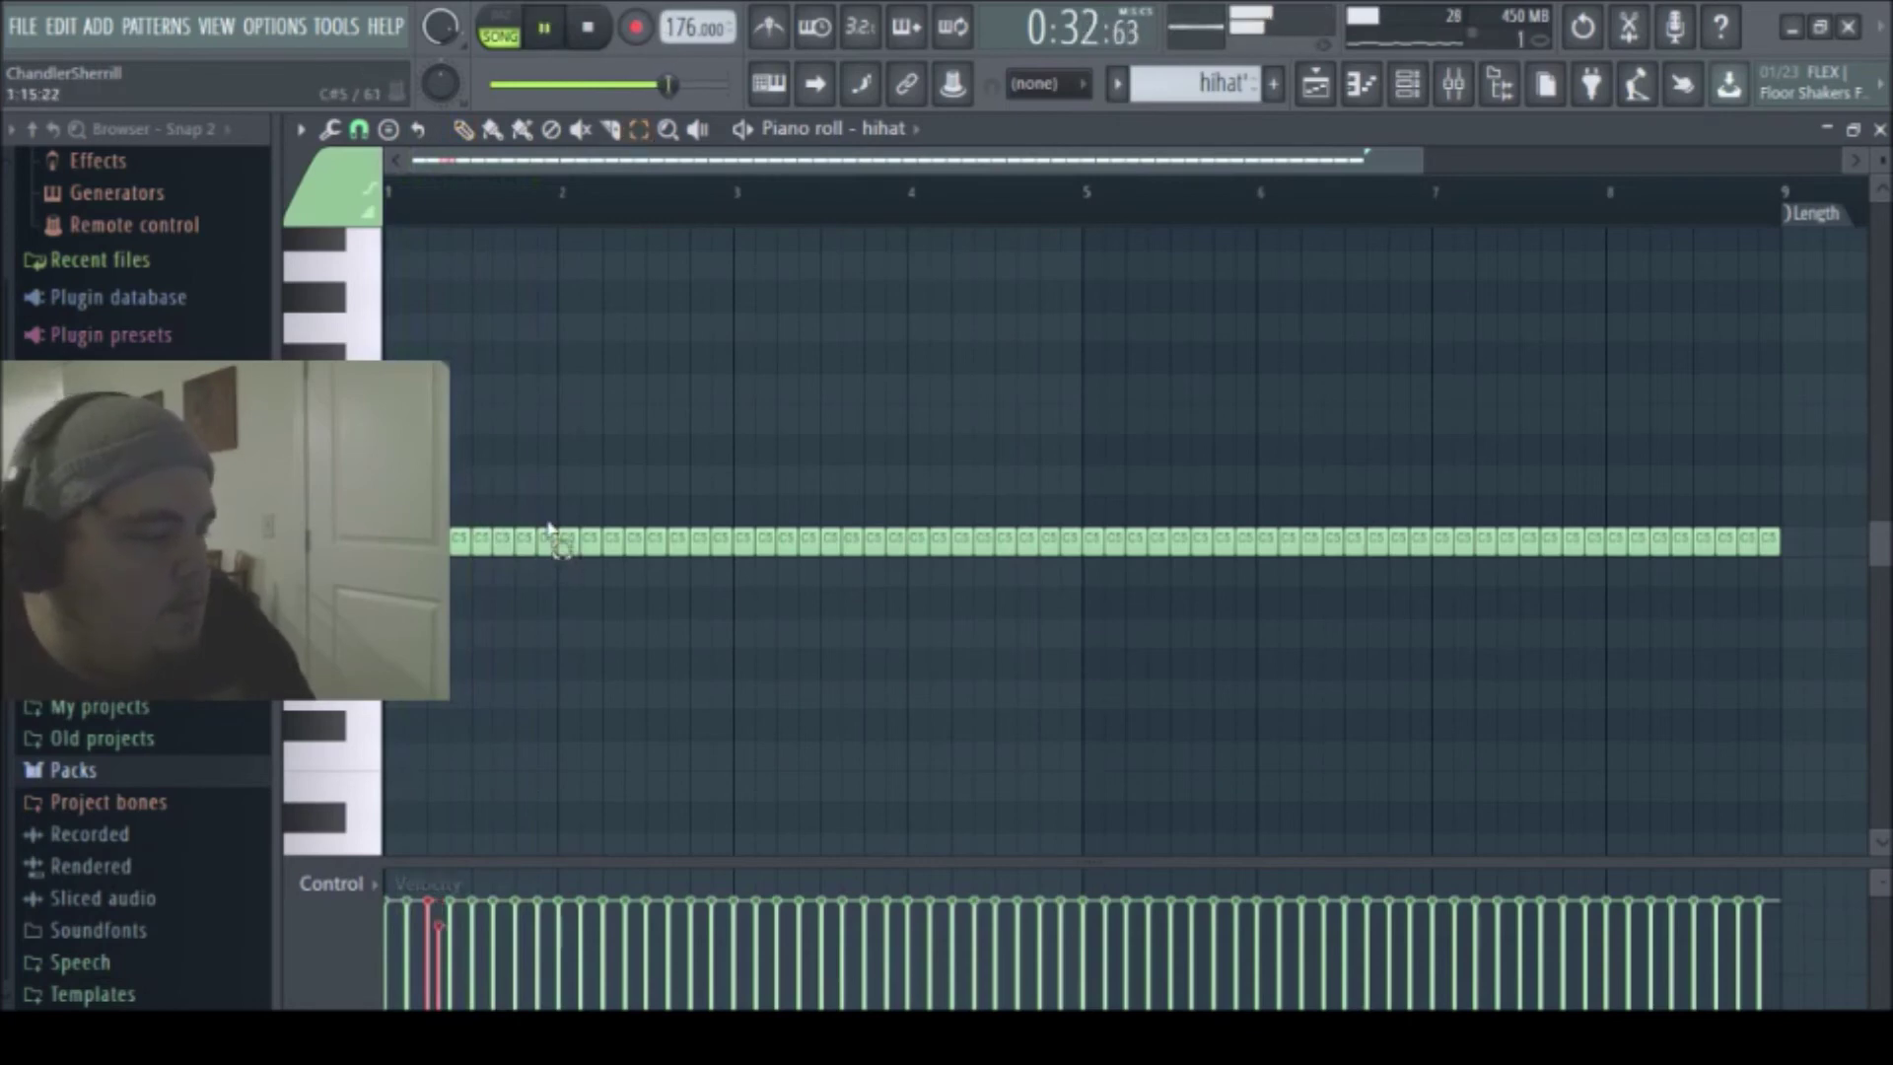
pyautogui.press('space')
# - Chop the hihat notes at bar 2 steps 5 and 11 into rolls with decreasing velocities and play them back
pyautogui.click(613, 541)
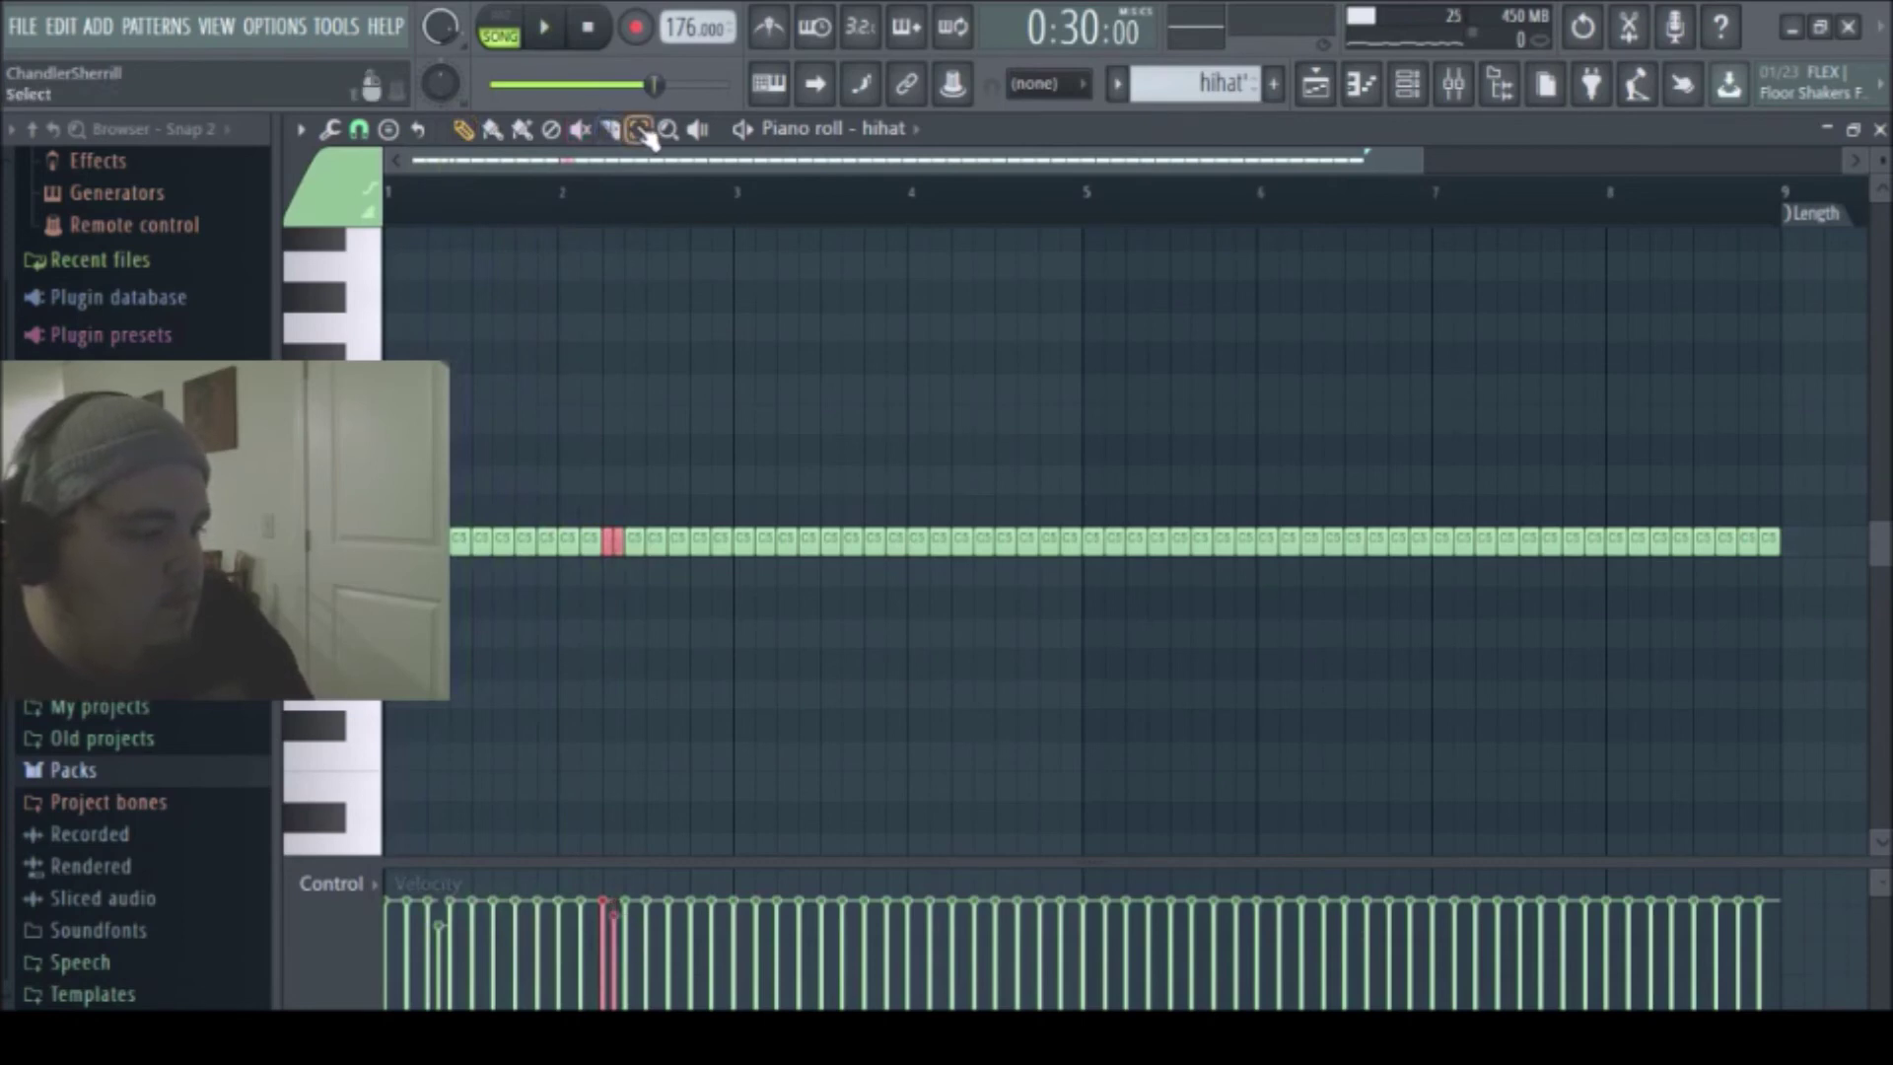
pyautogui.click(683, 541)
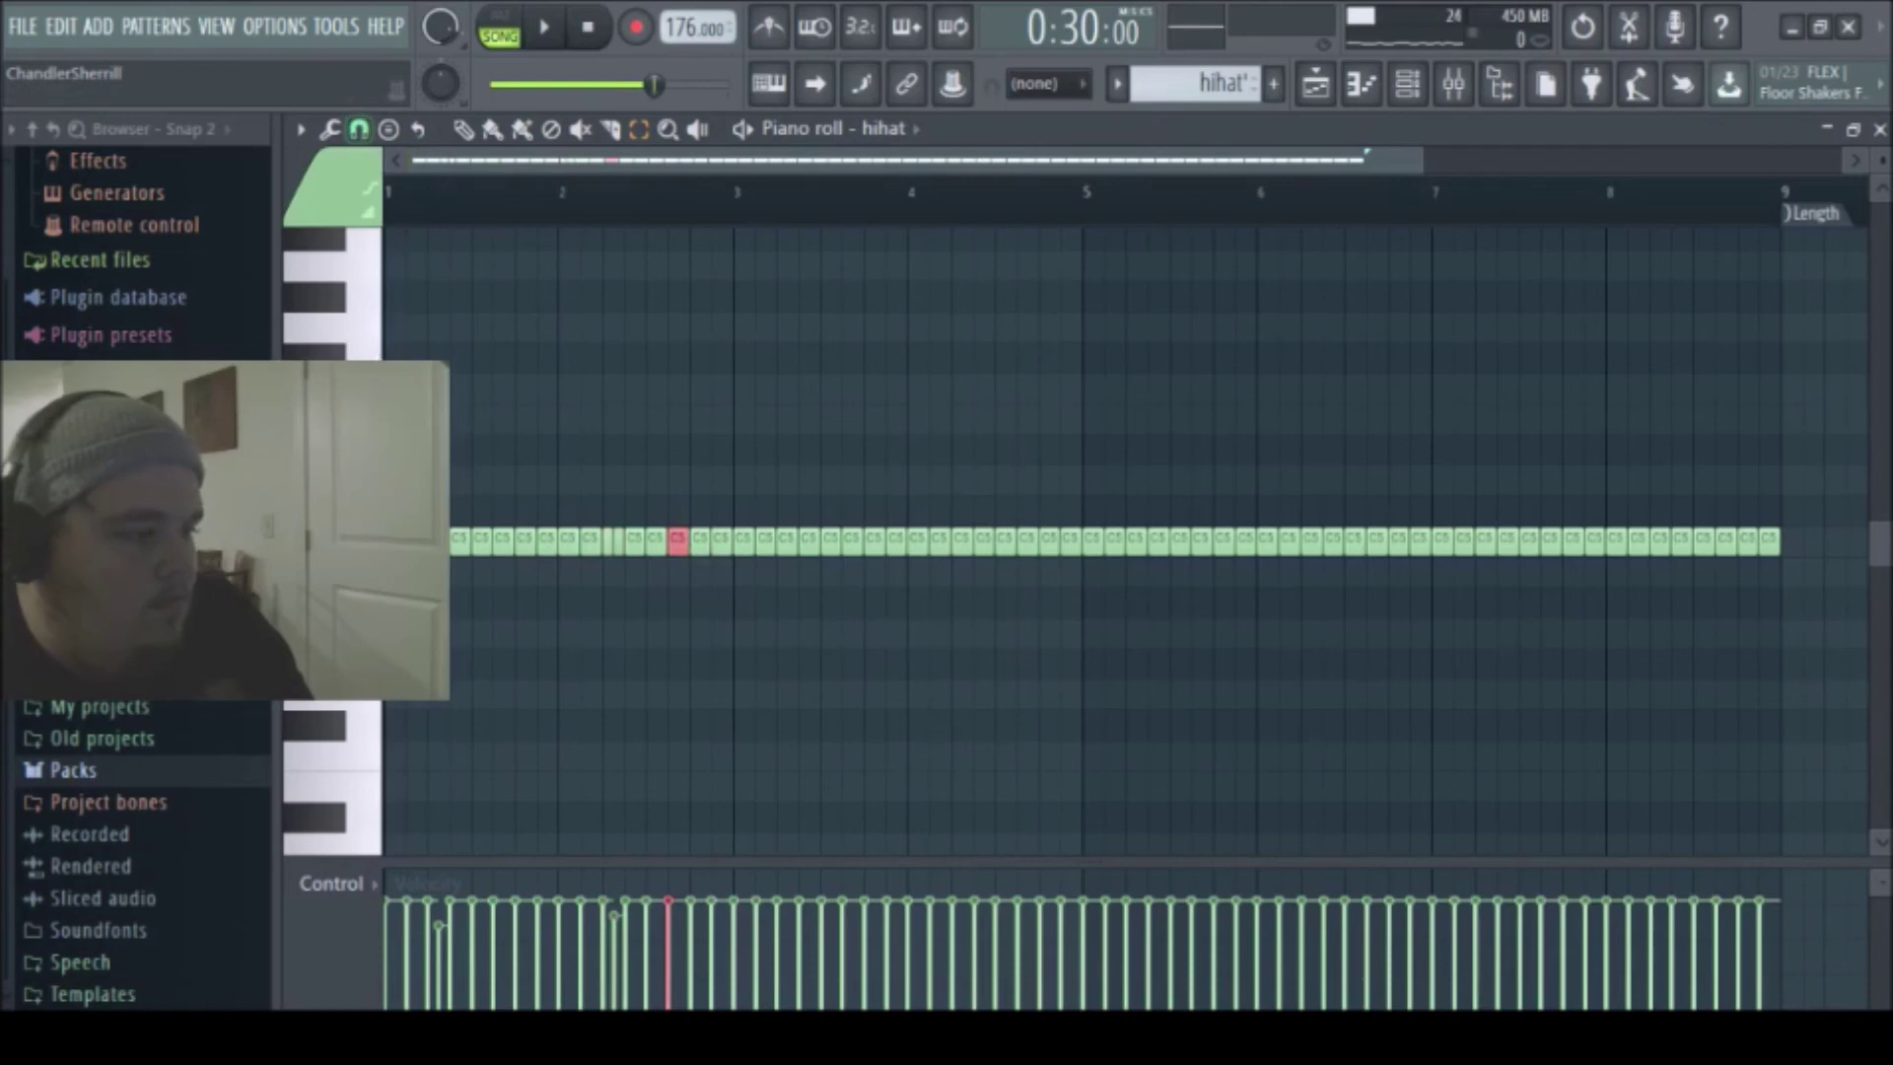
pyautogui.hotkey('ctrl', 'u')
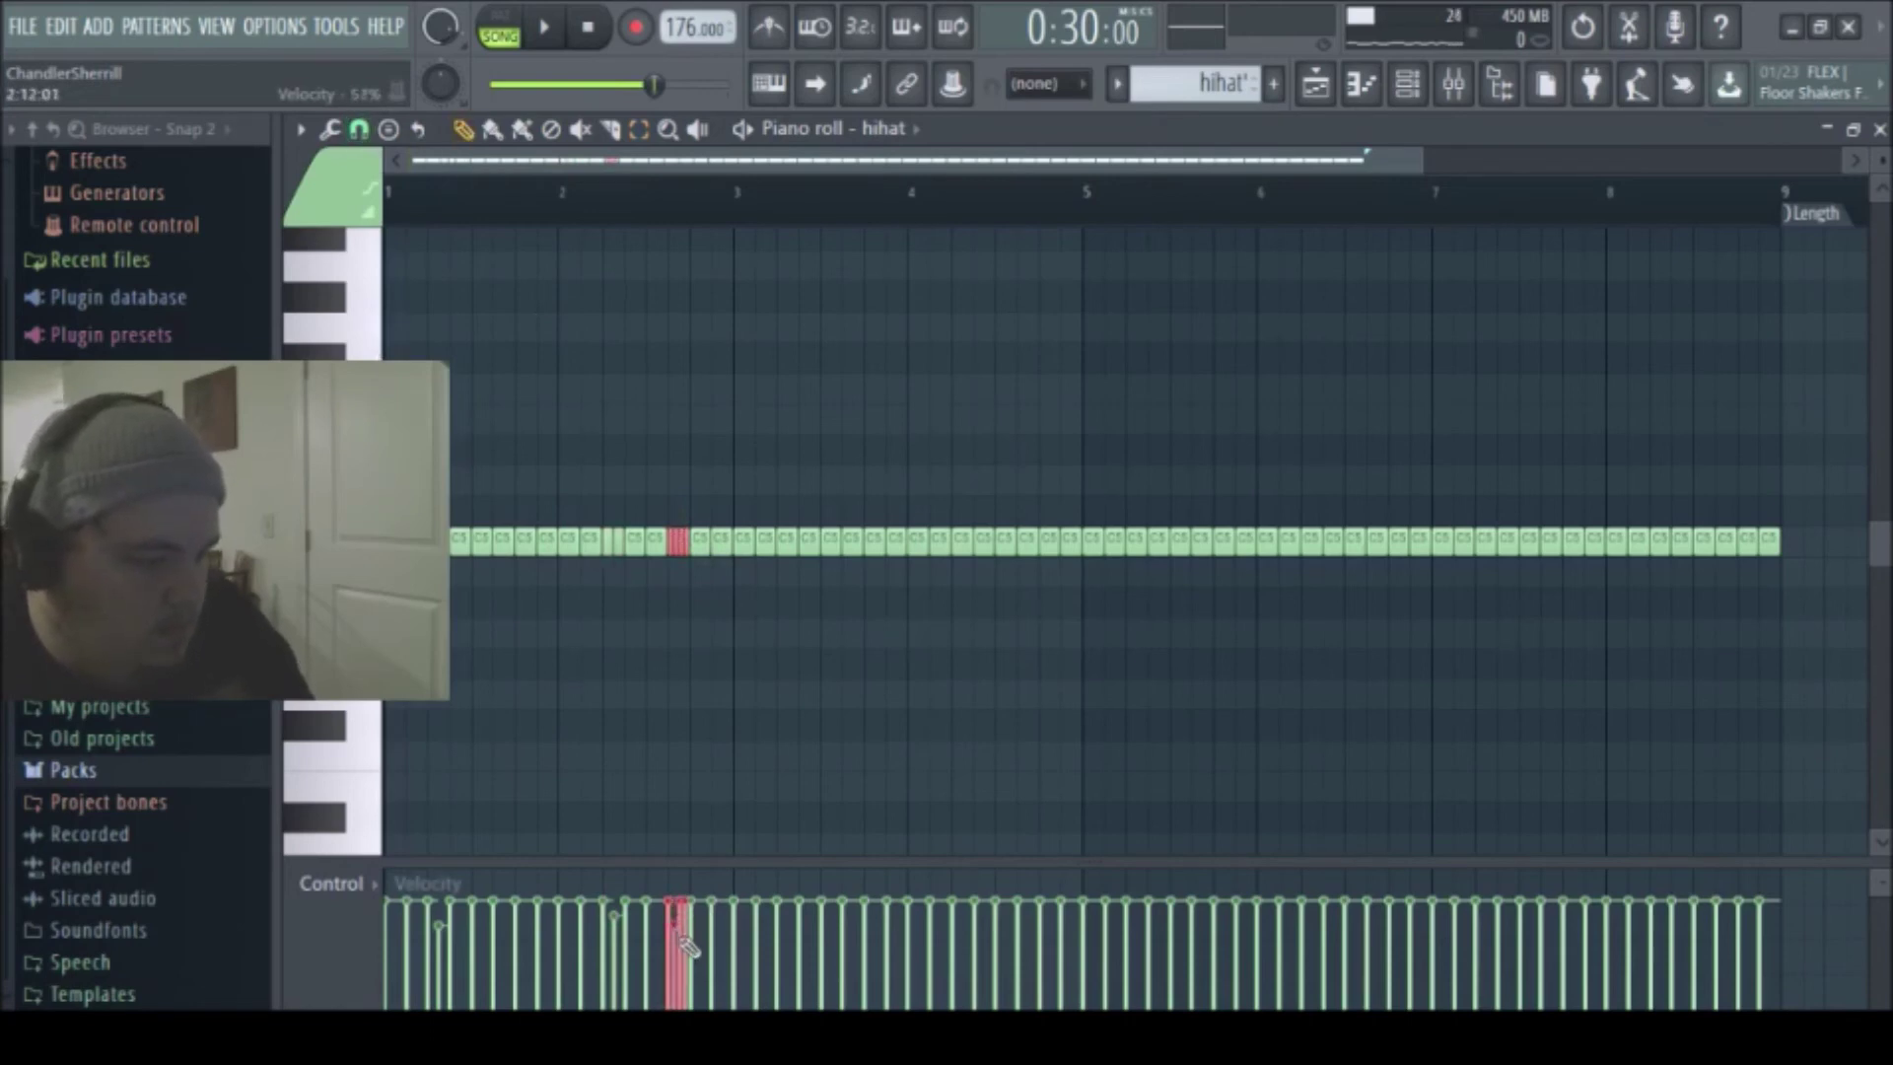
pyautogui.press('space')
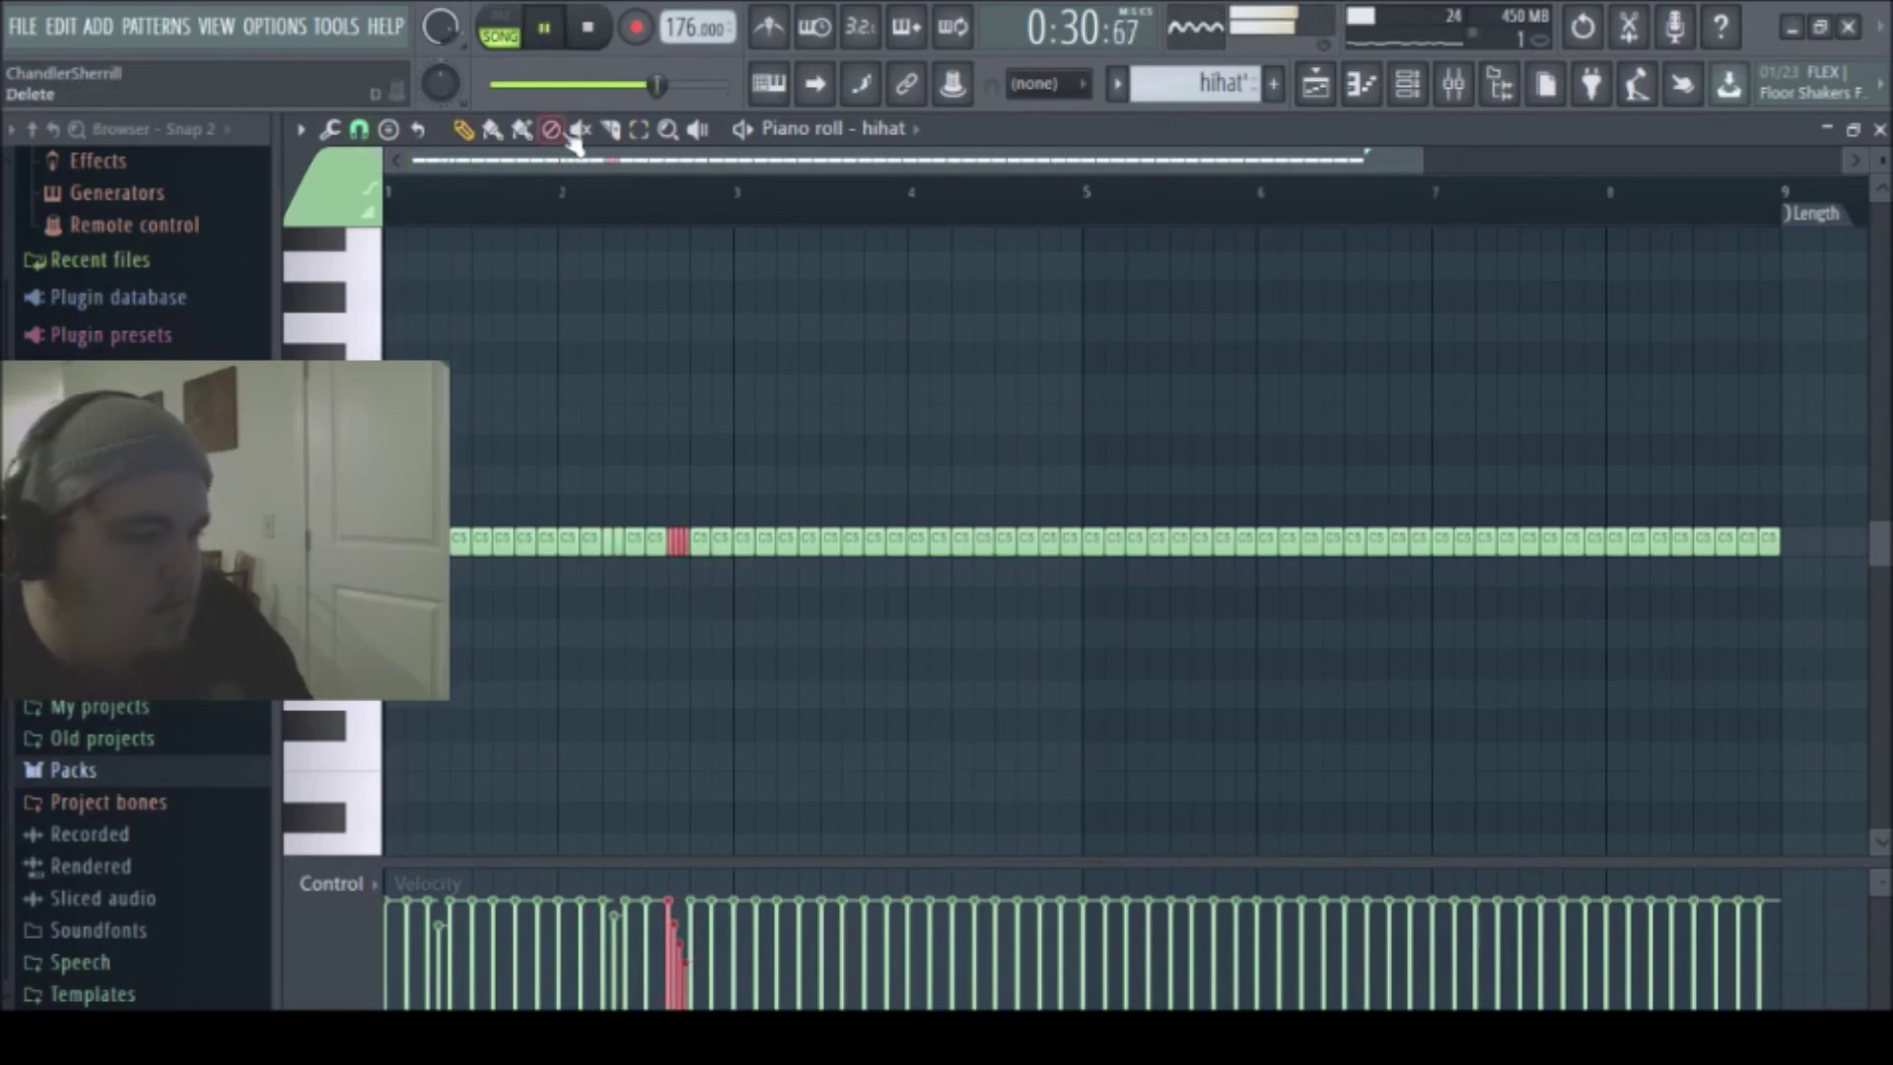
# - Replace the plain hihat notes in bars 3 and 4 with a copy of the edited notes from bars 1 and 2
pyautogui.moveTo(700, 535); pyautogui.dragTo(739, 560)
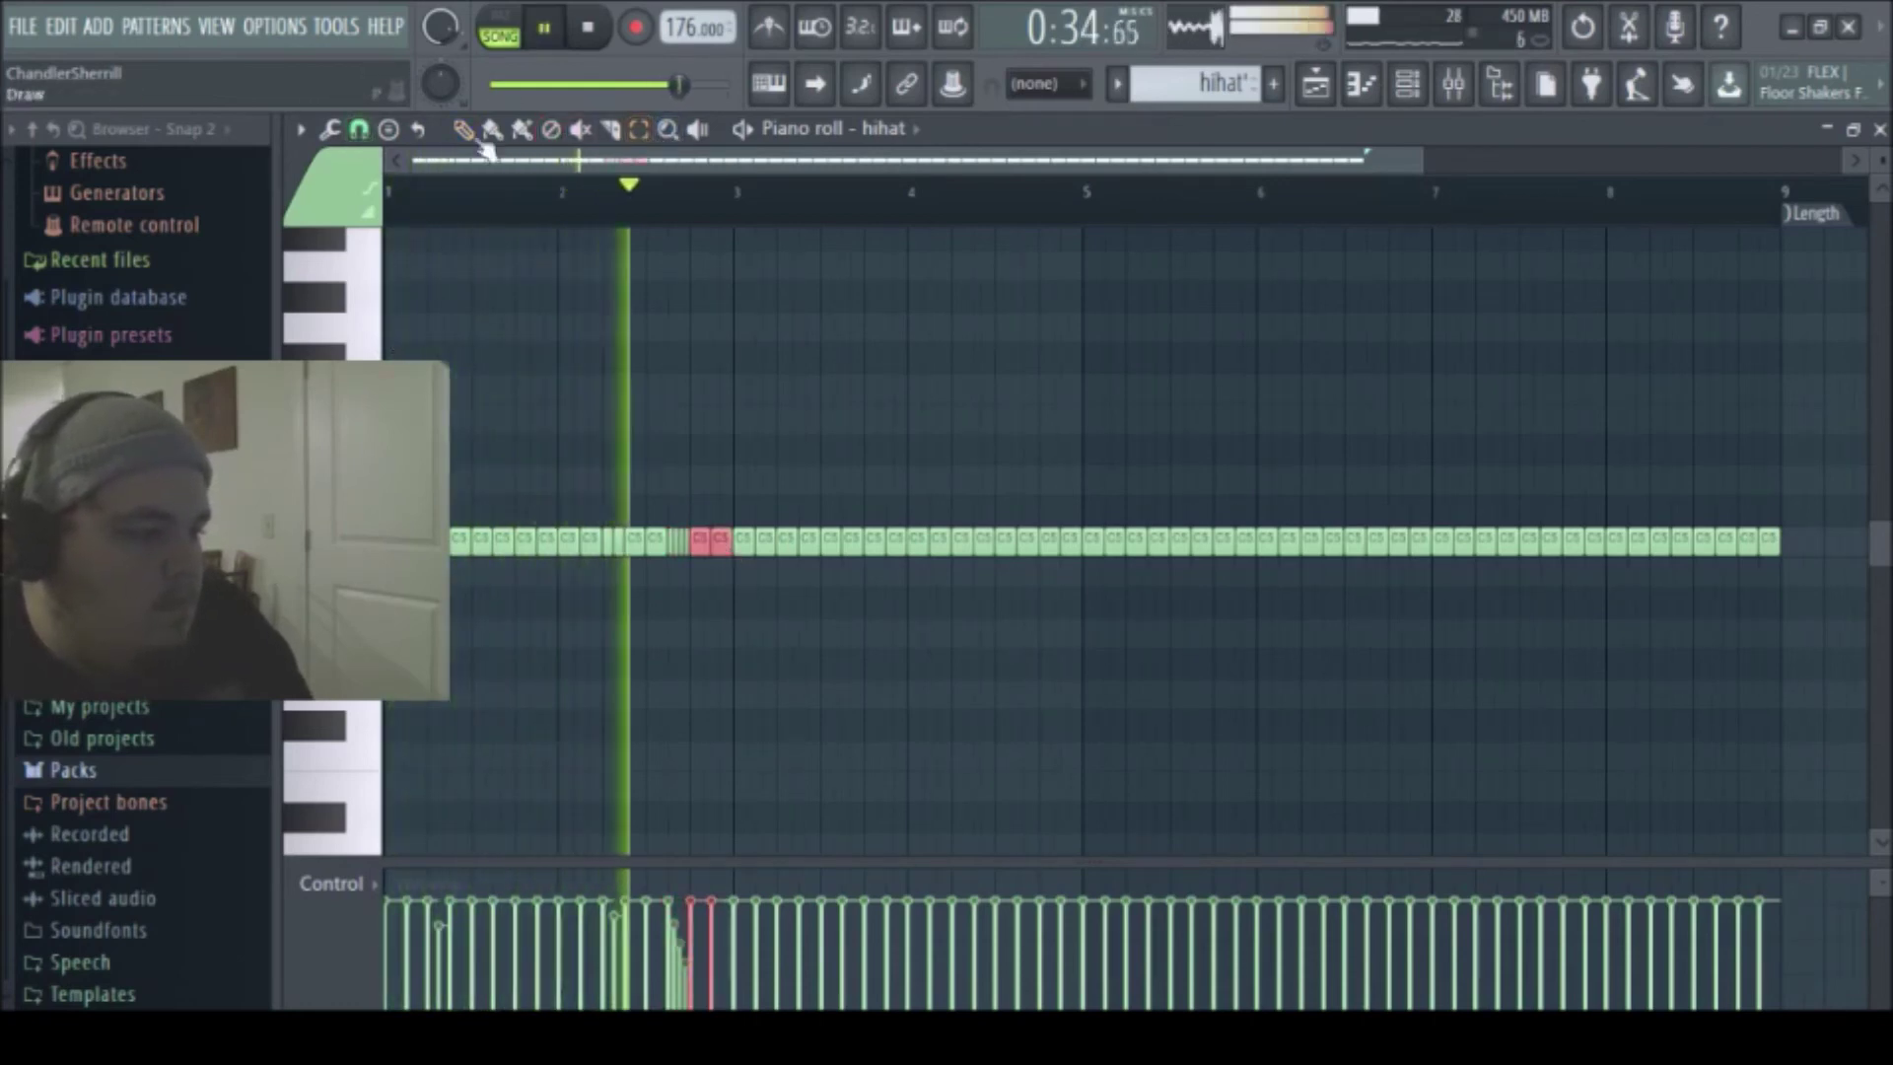
pyautogui.press('p')
pyautogui.press('space')
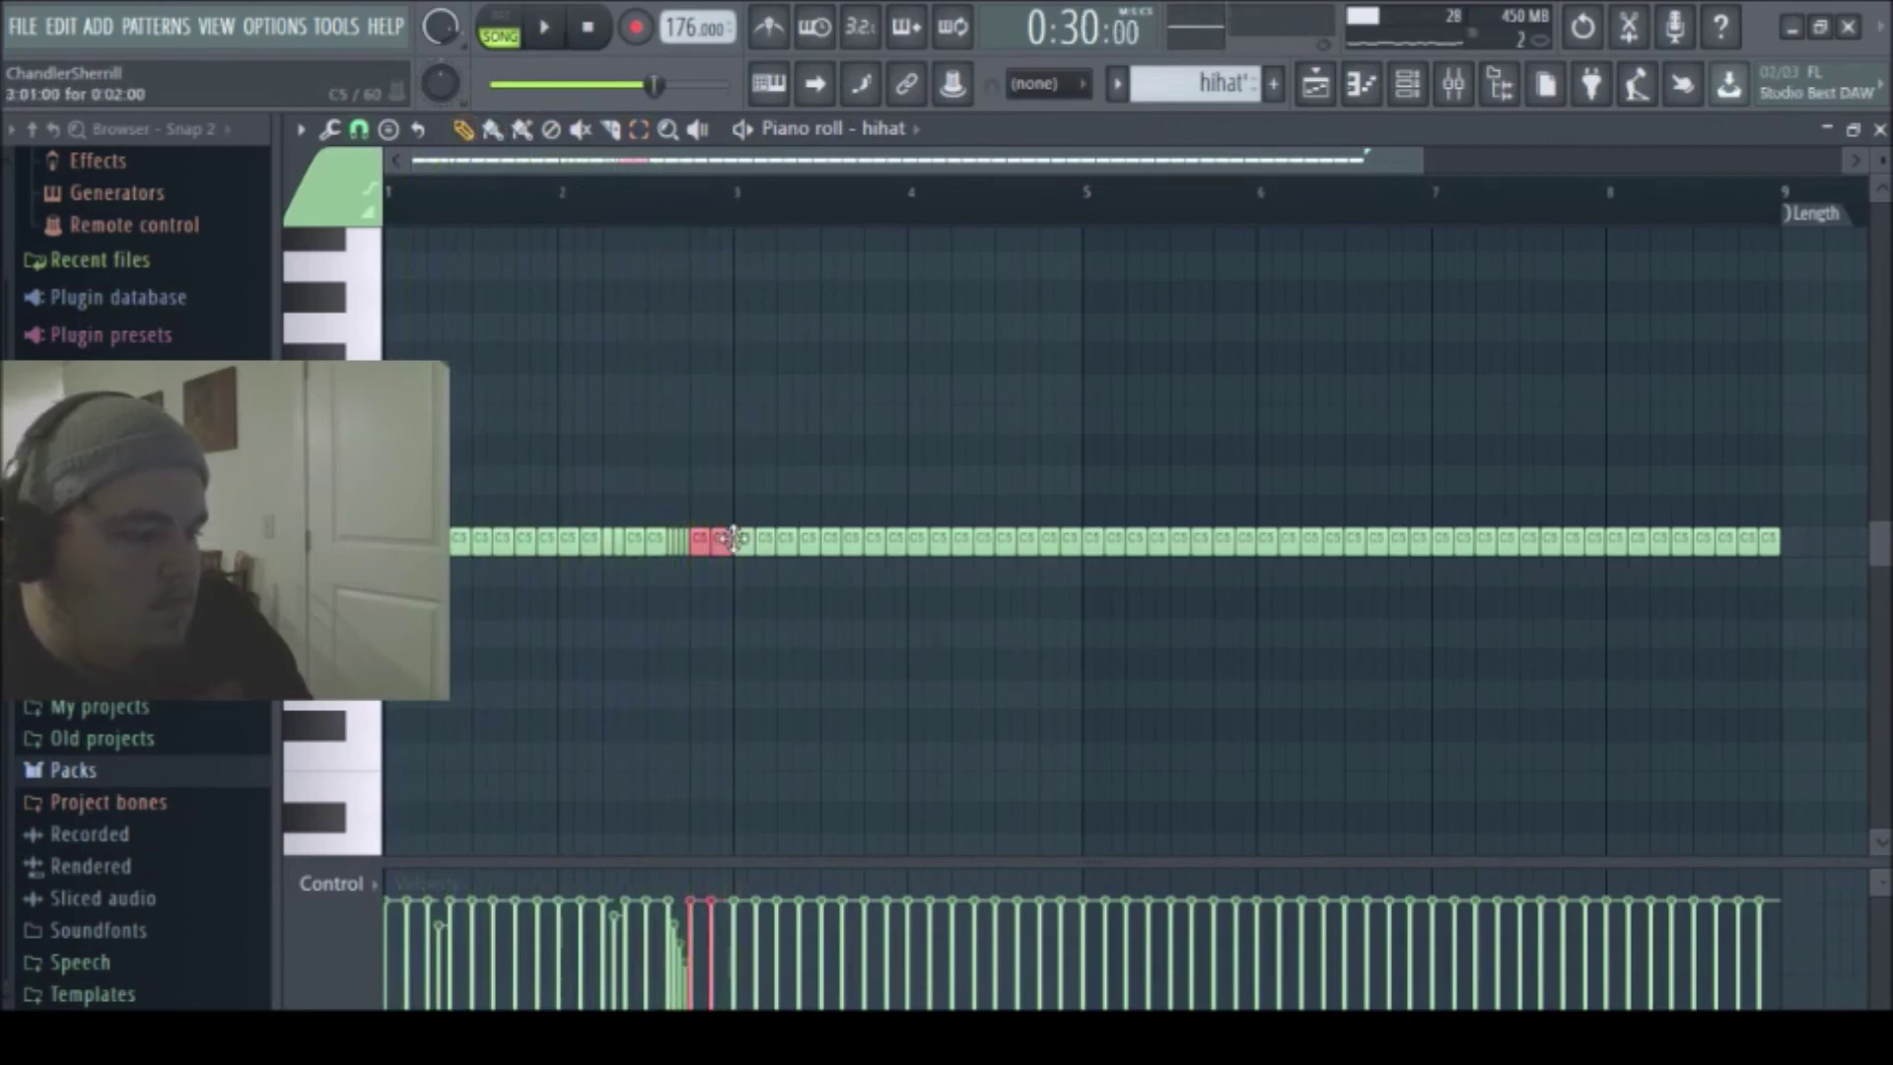
pyautogui.click(639, 128)
pyautogui.moveTo(752, 537); pyautogui.dragTo(1078, 562)
pyautogui.press('Delete')
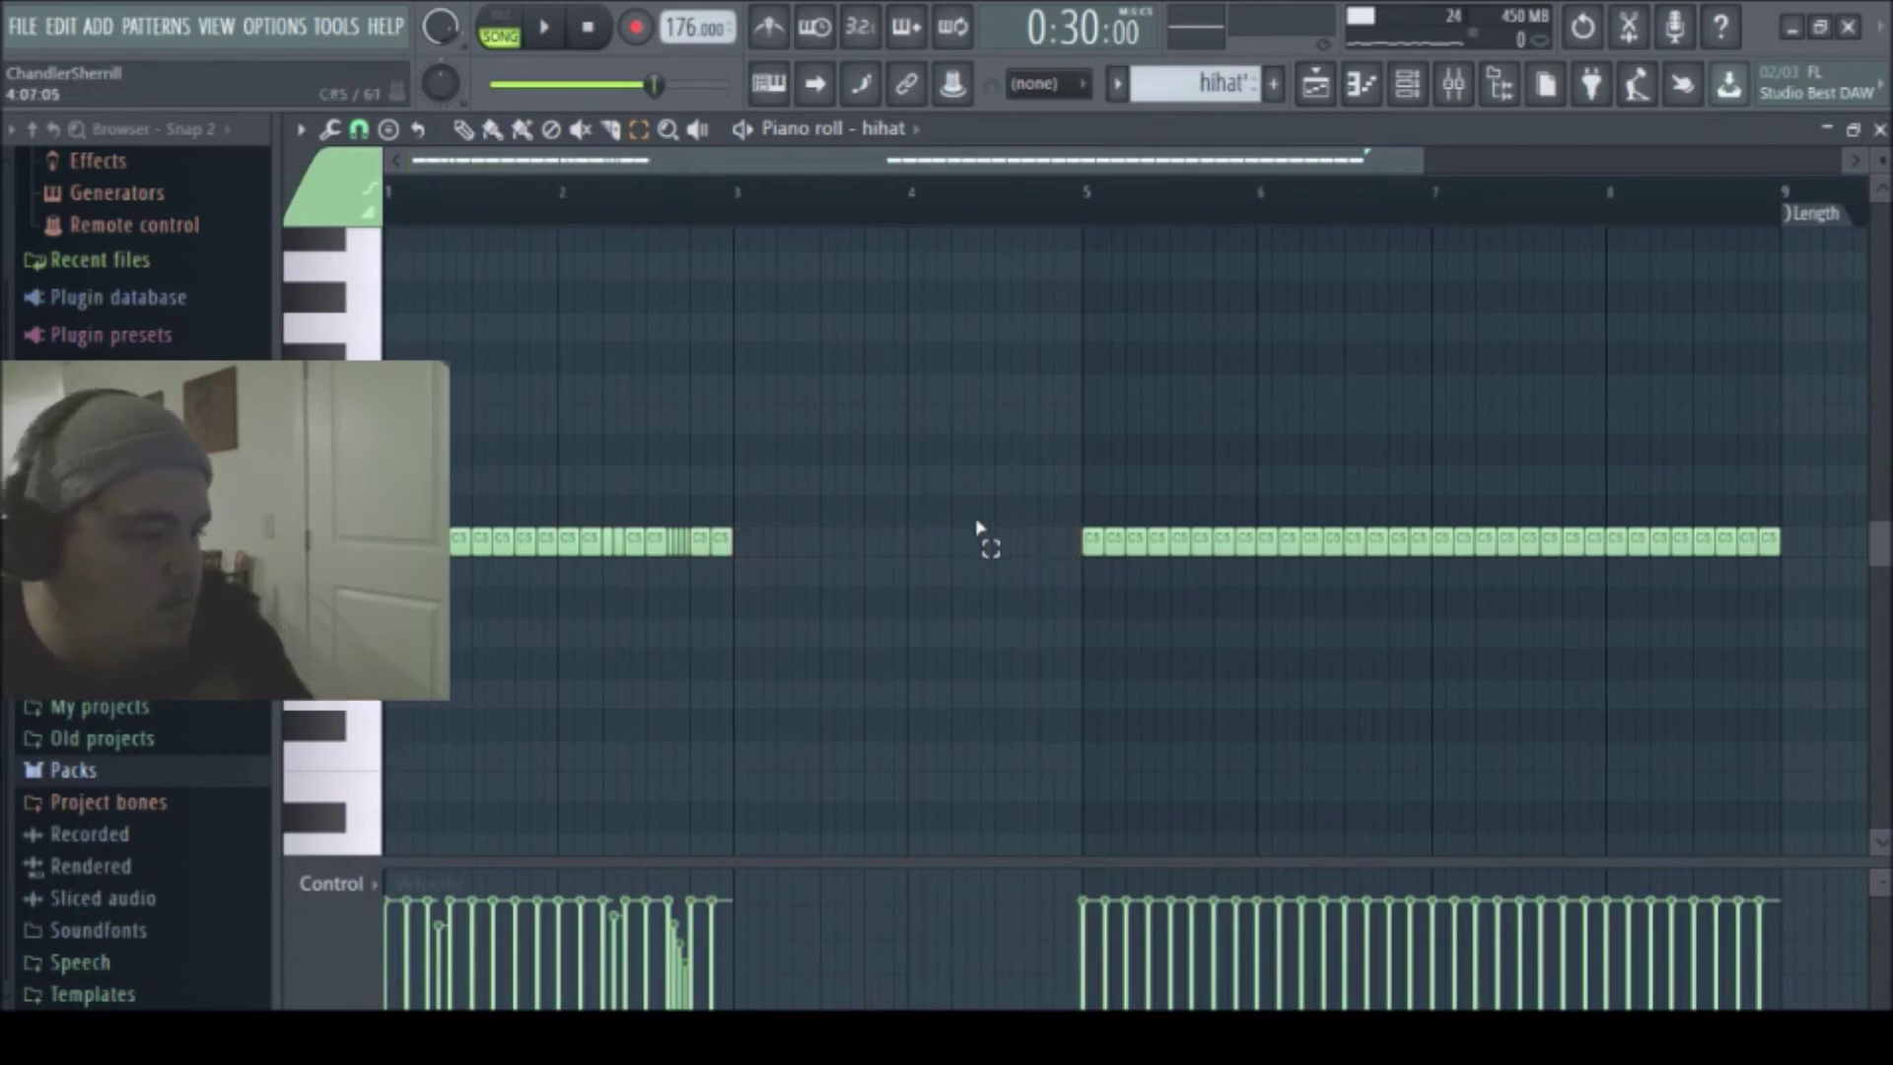
pyautogui.moveTo(984, 498); pyautogui.dragTo(59, 720)
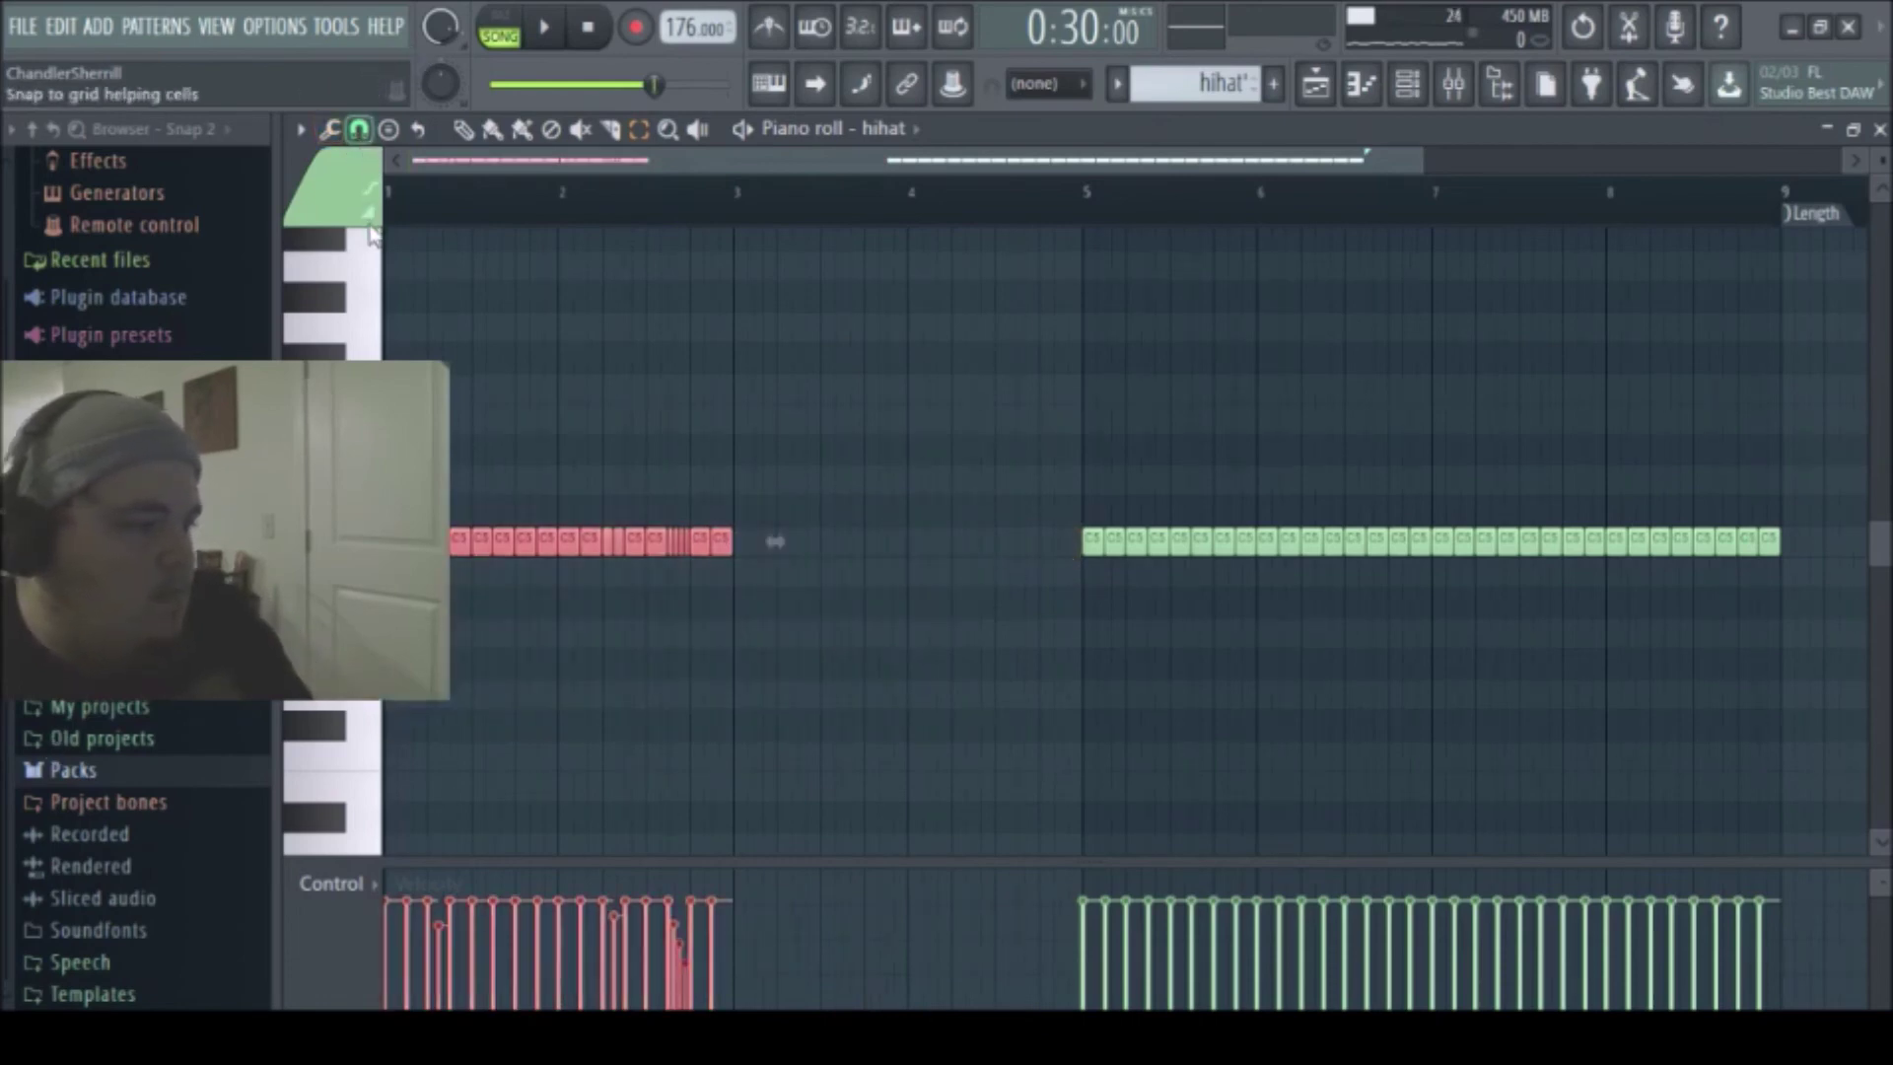
pyautogui.moveTo(452, 161); pyautogui.dragTo(687, 168)
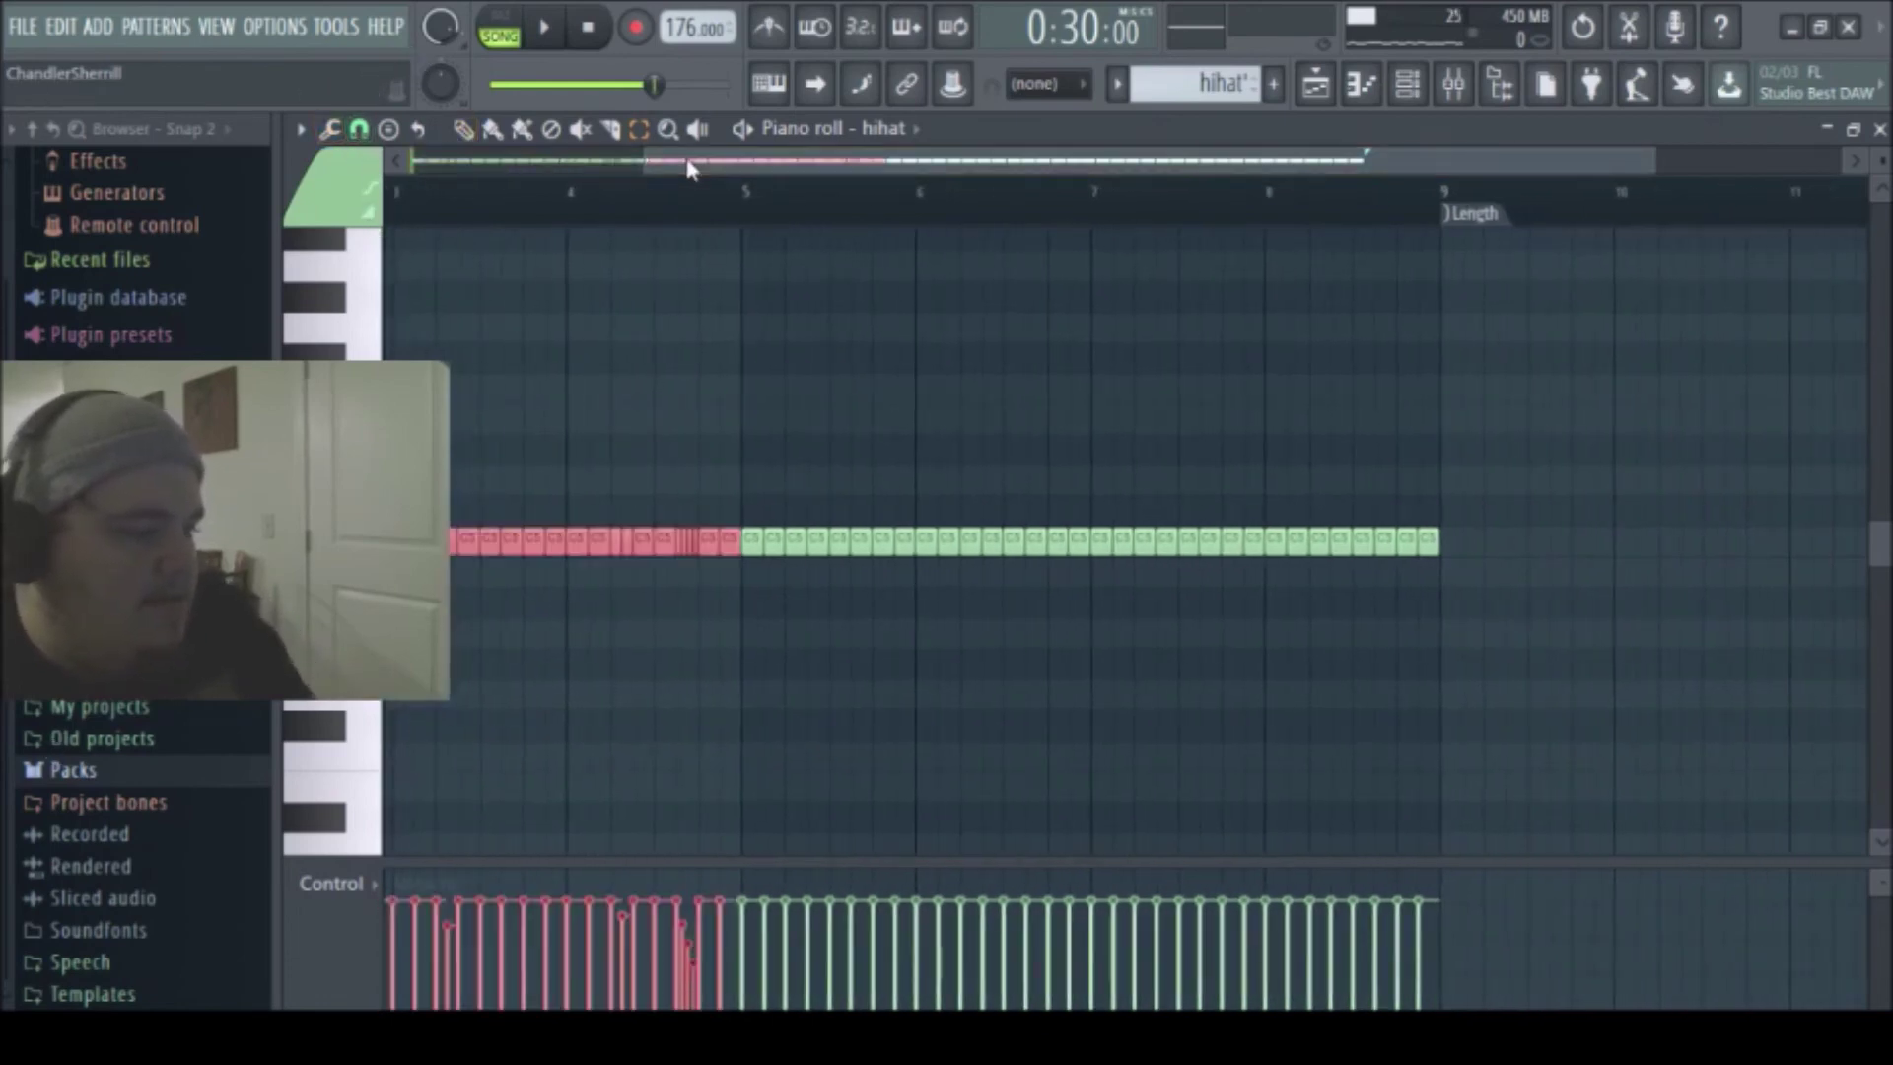
# - Chop the last two hihat notes of bar 4 into shorter hits, lower the trailing hits' velocities, and play the pattern back
pyautogui.moveTo(714, 571); pyautogui.dragTo(734, 550)
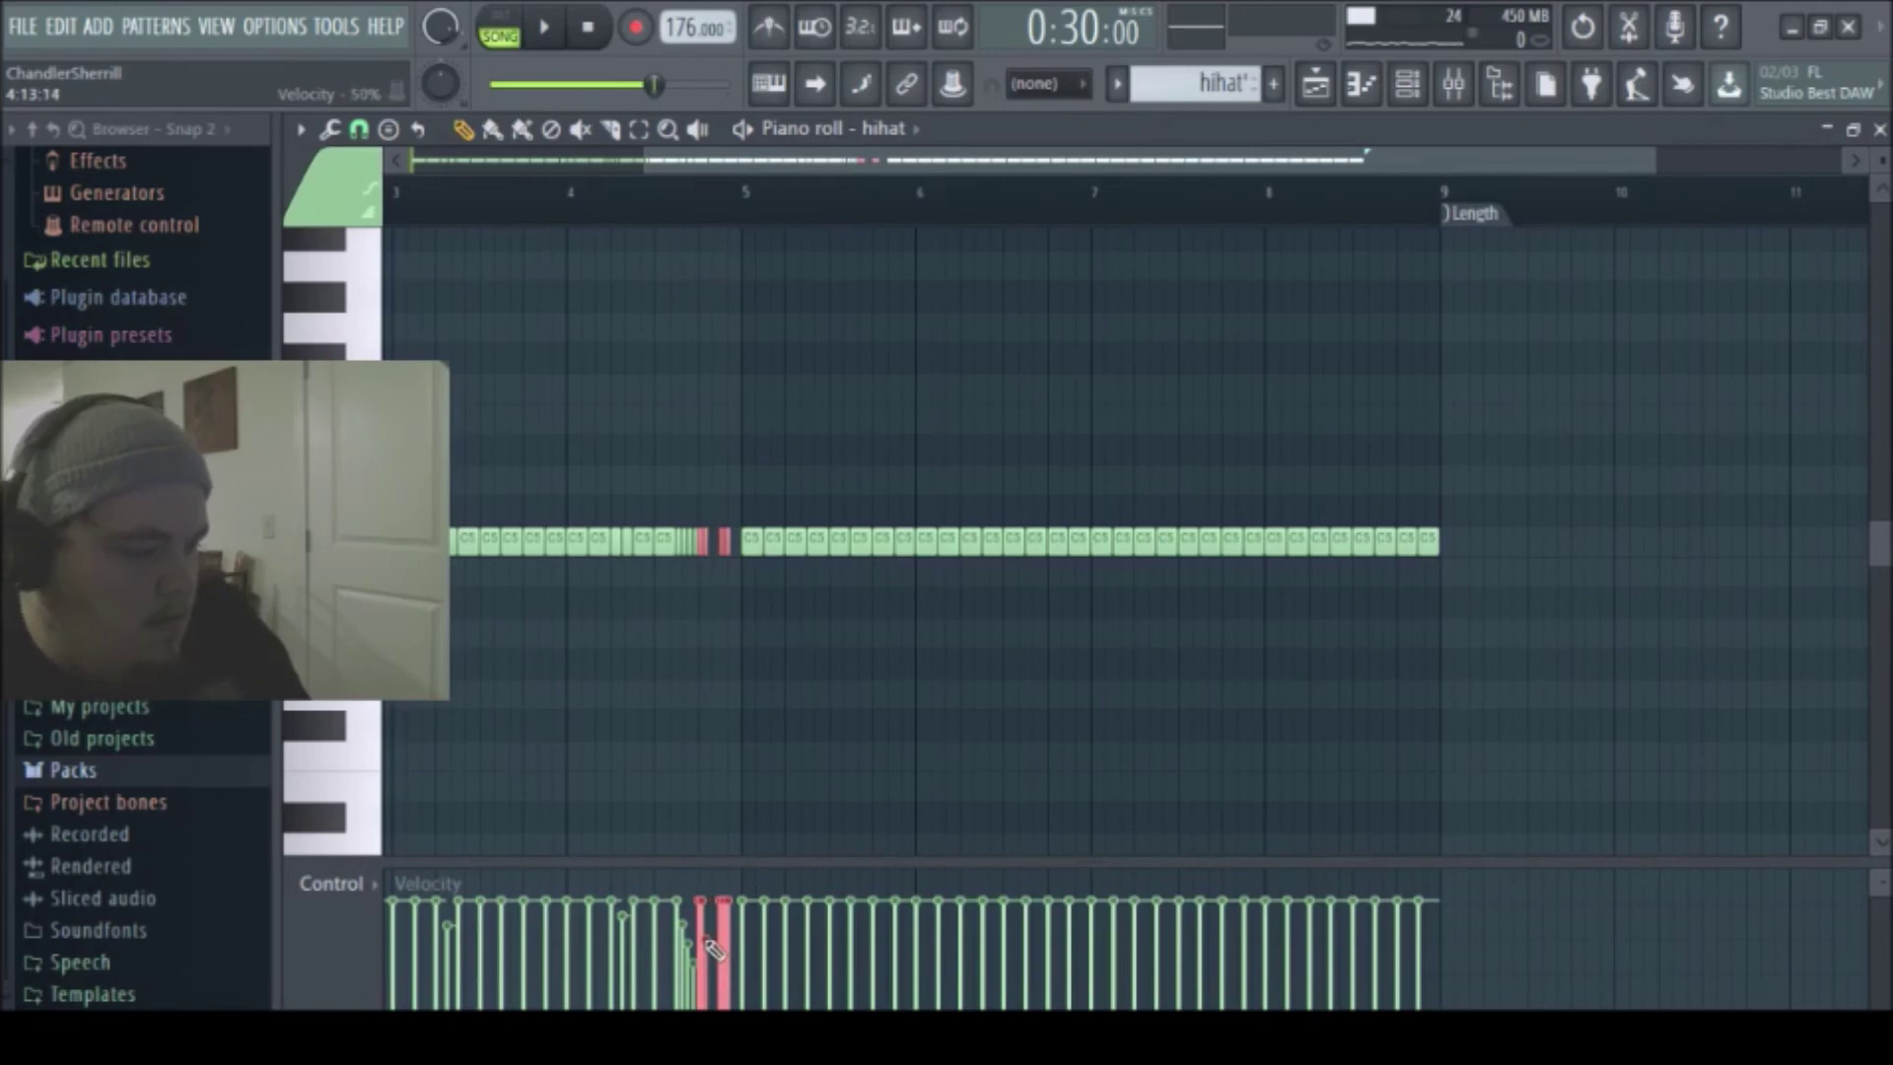
pyautogui.press('space')
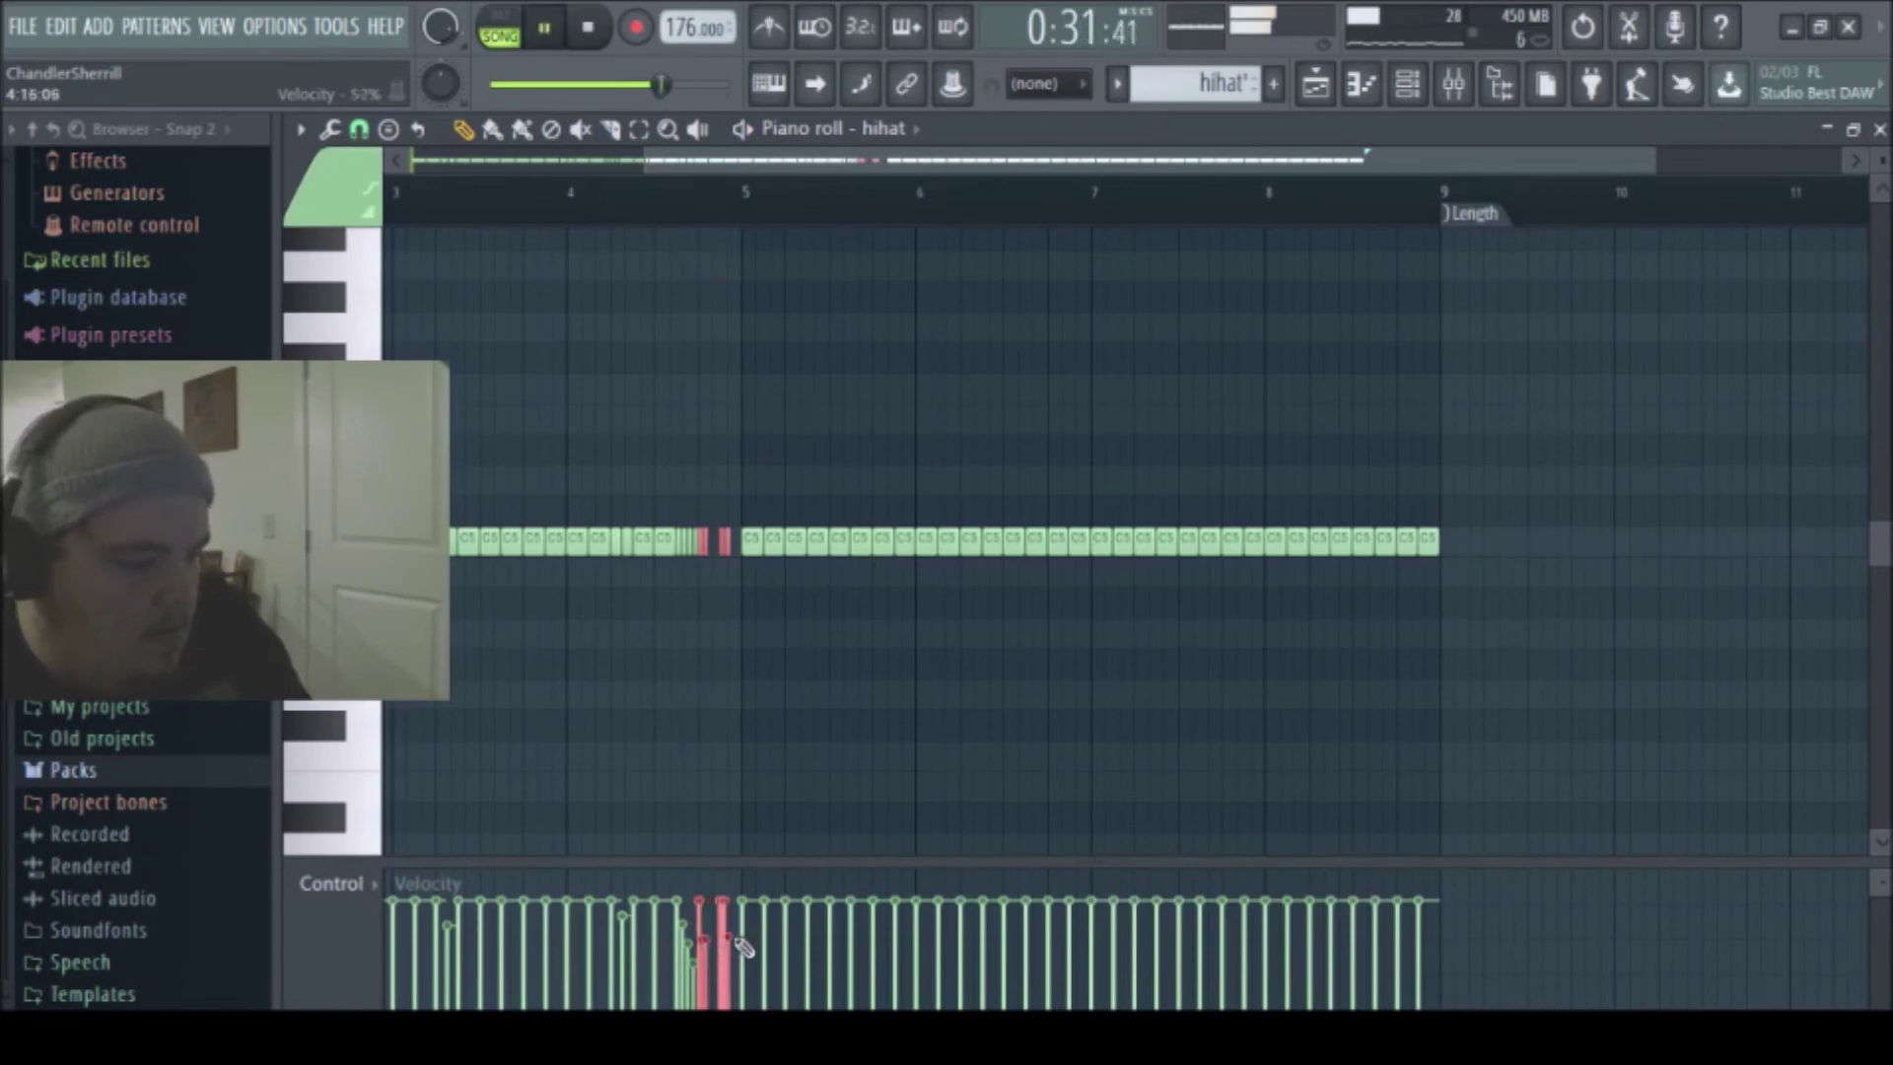
pyautogui.click(667, 128)
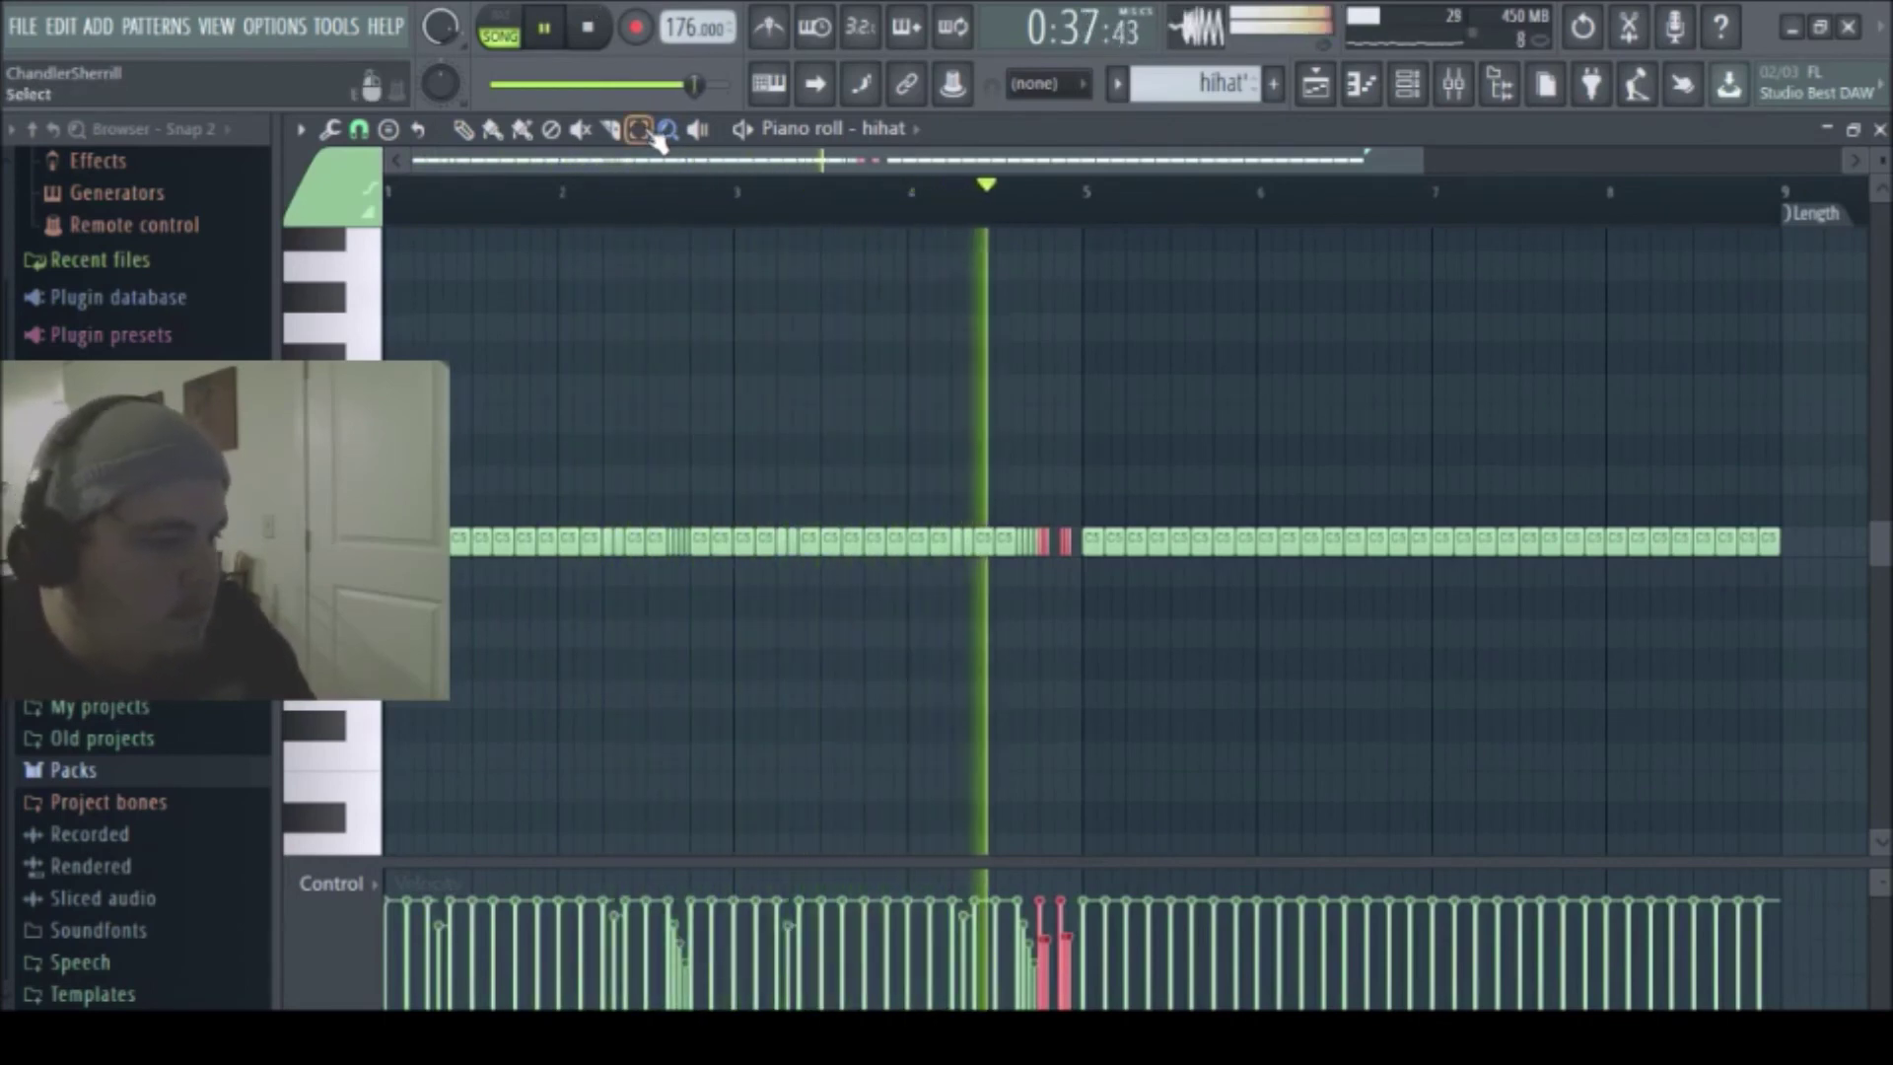
pyautogui.press('space')
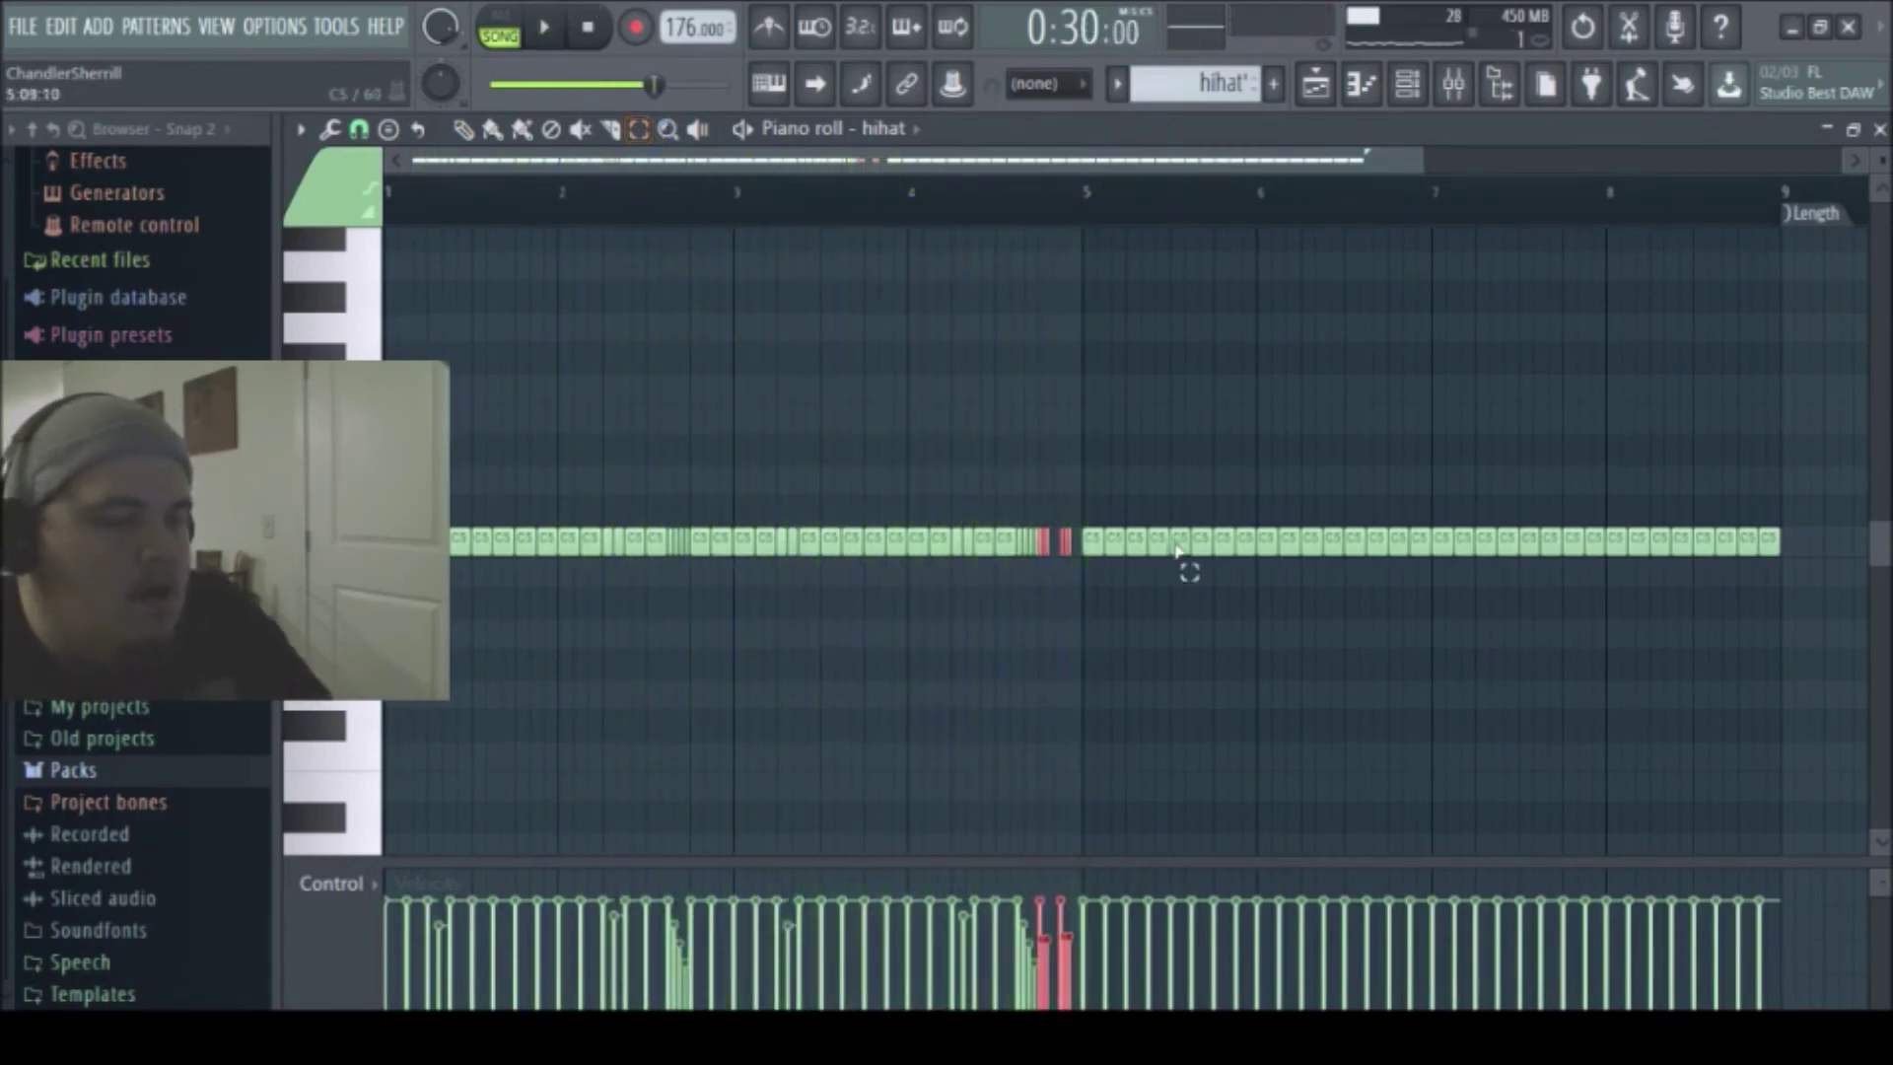
# - Replace the hihat notes in bars 5 to 8 with a copy of bars 1 to 4, listen to the result, and return to the playlist
pyautogui.moveTo(1104, 549); pyautogui.dragTo(1082, 595)
pyautogui.press('Delete')
pyautogui.moveTo(1178, 426); pyautogui.dragTo(382, 774)
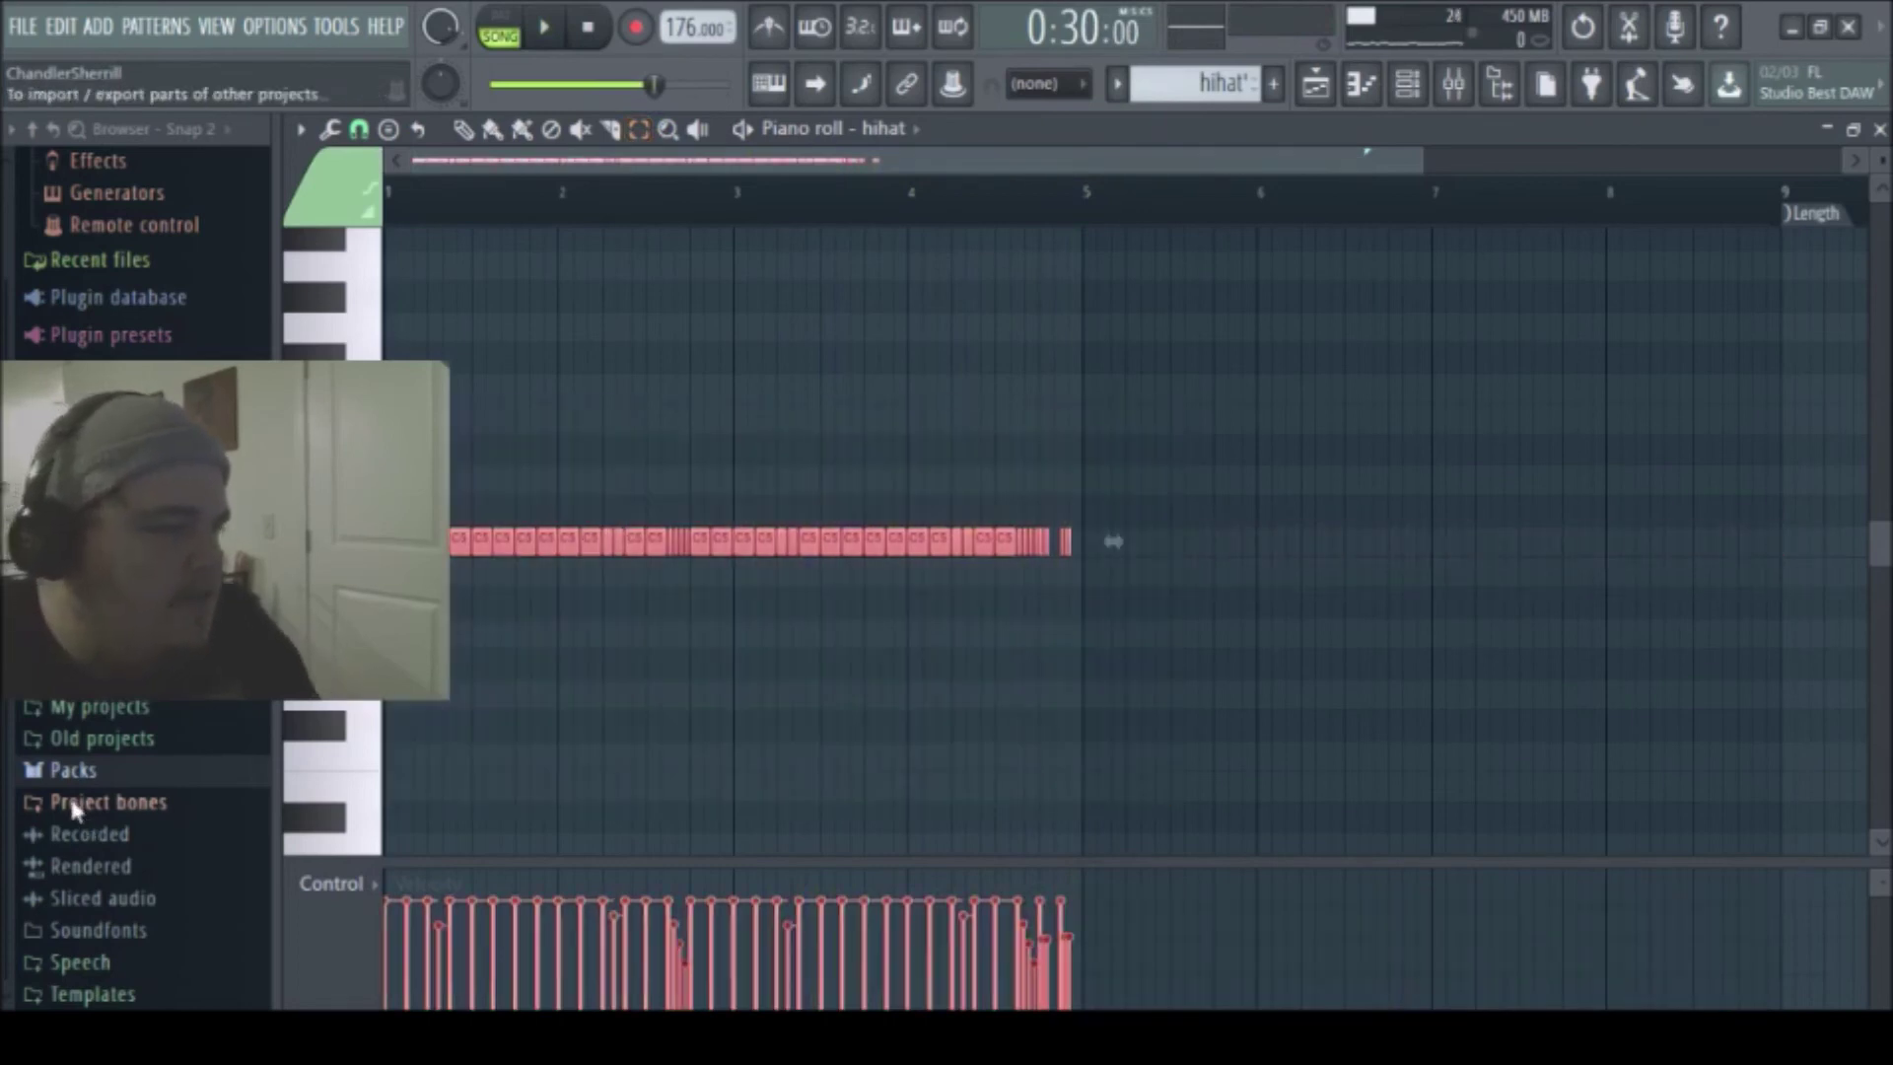
pyautogui.hotkey('ctrl', 'b')
pyautogui.press('space')
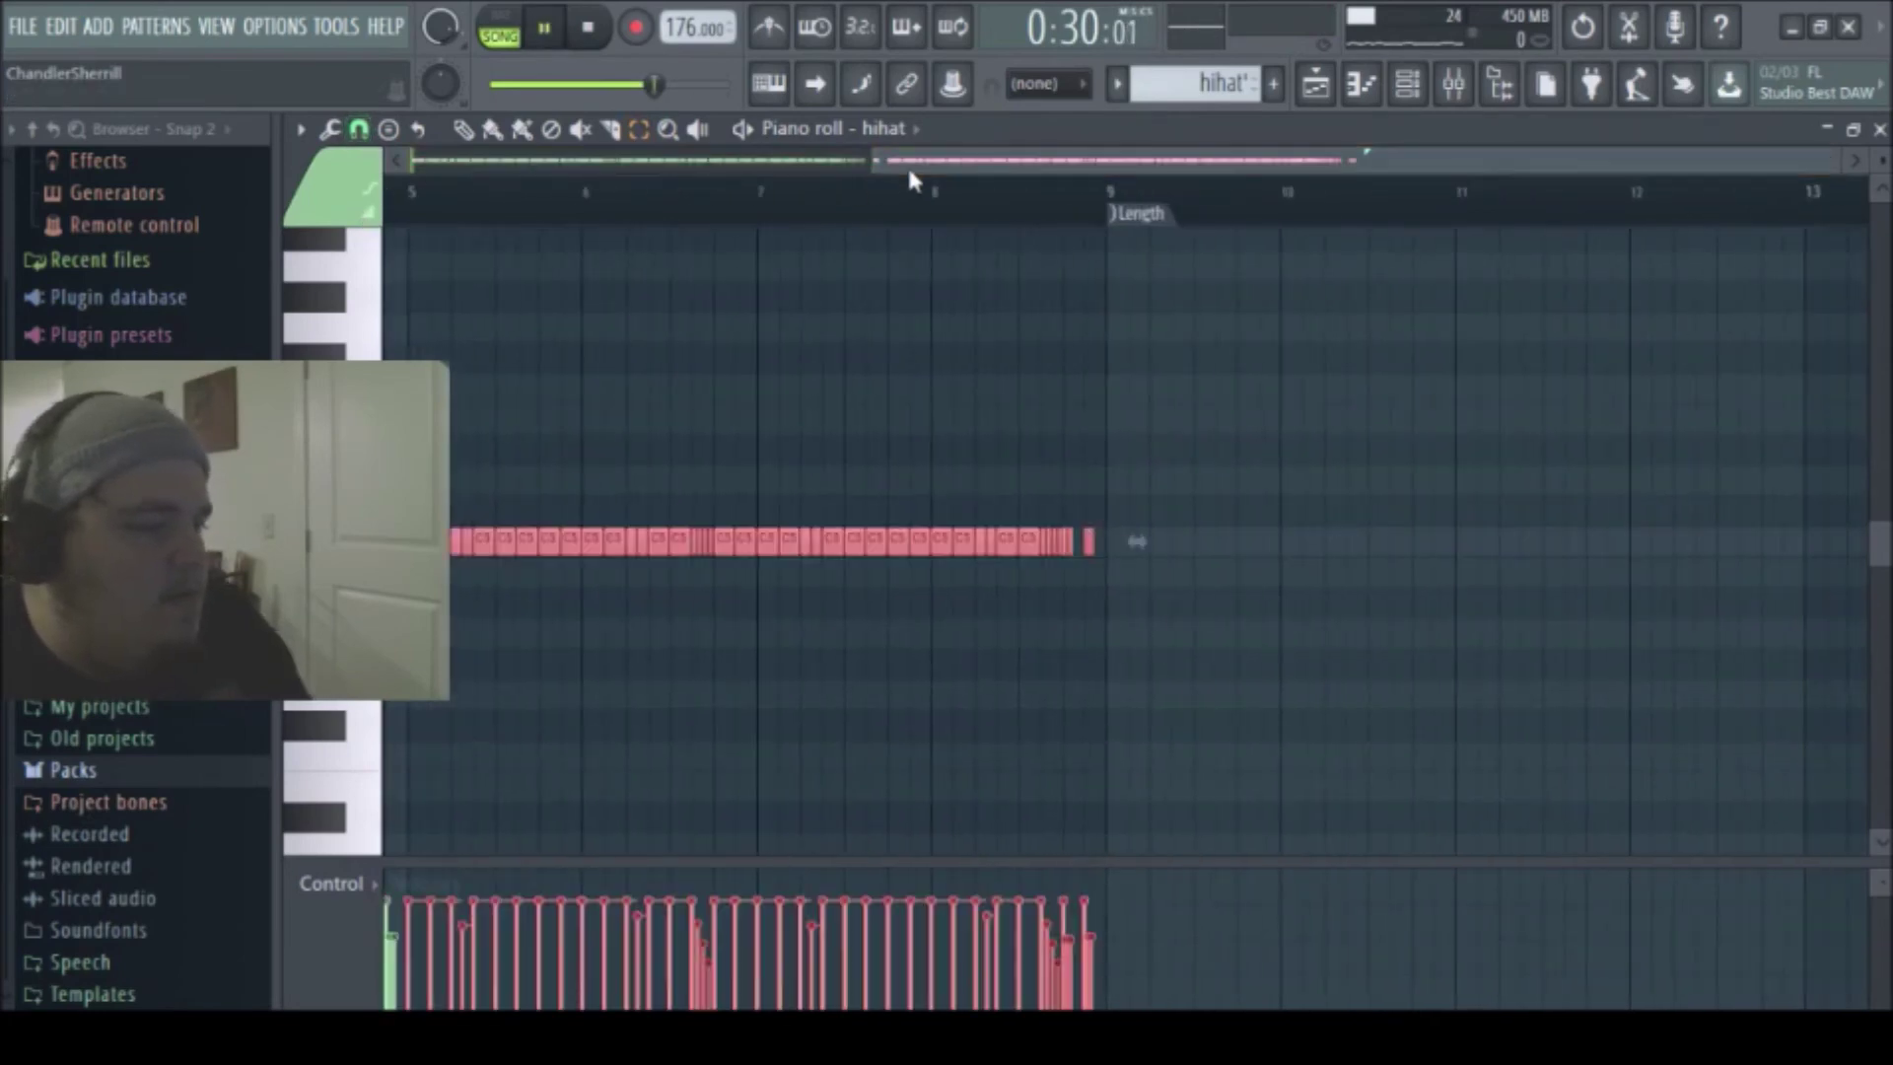
pyautogui.click(668, 128)
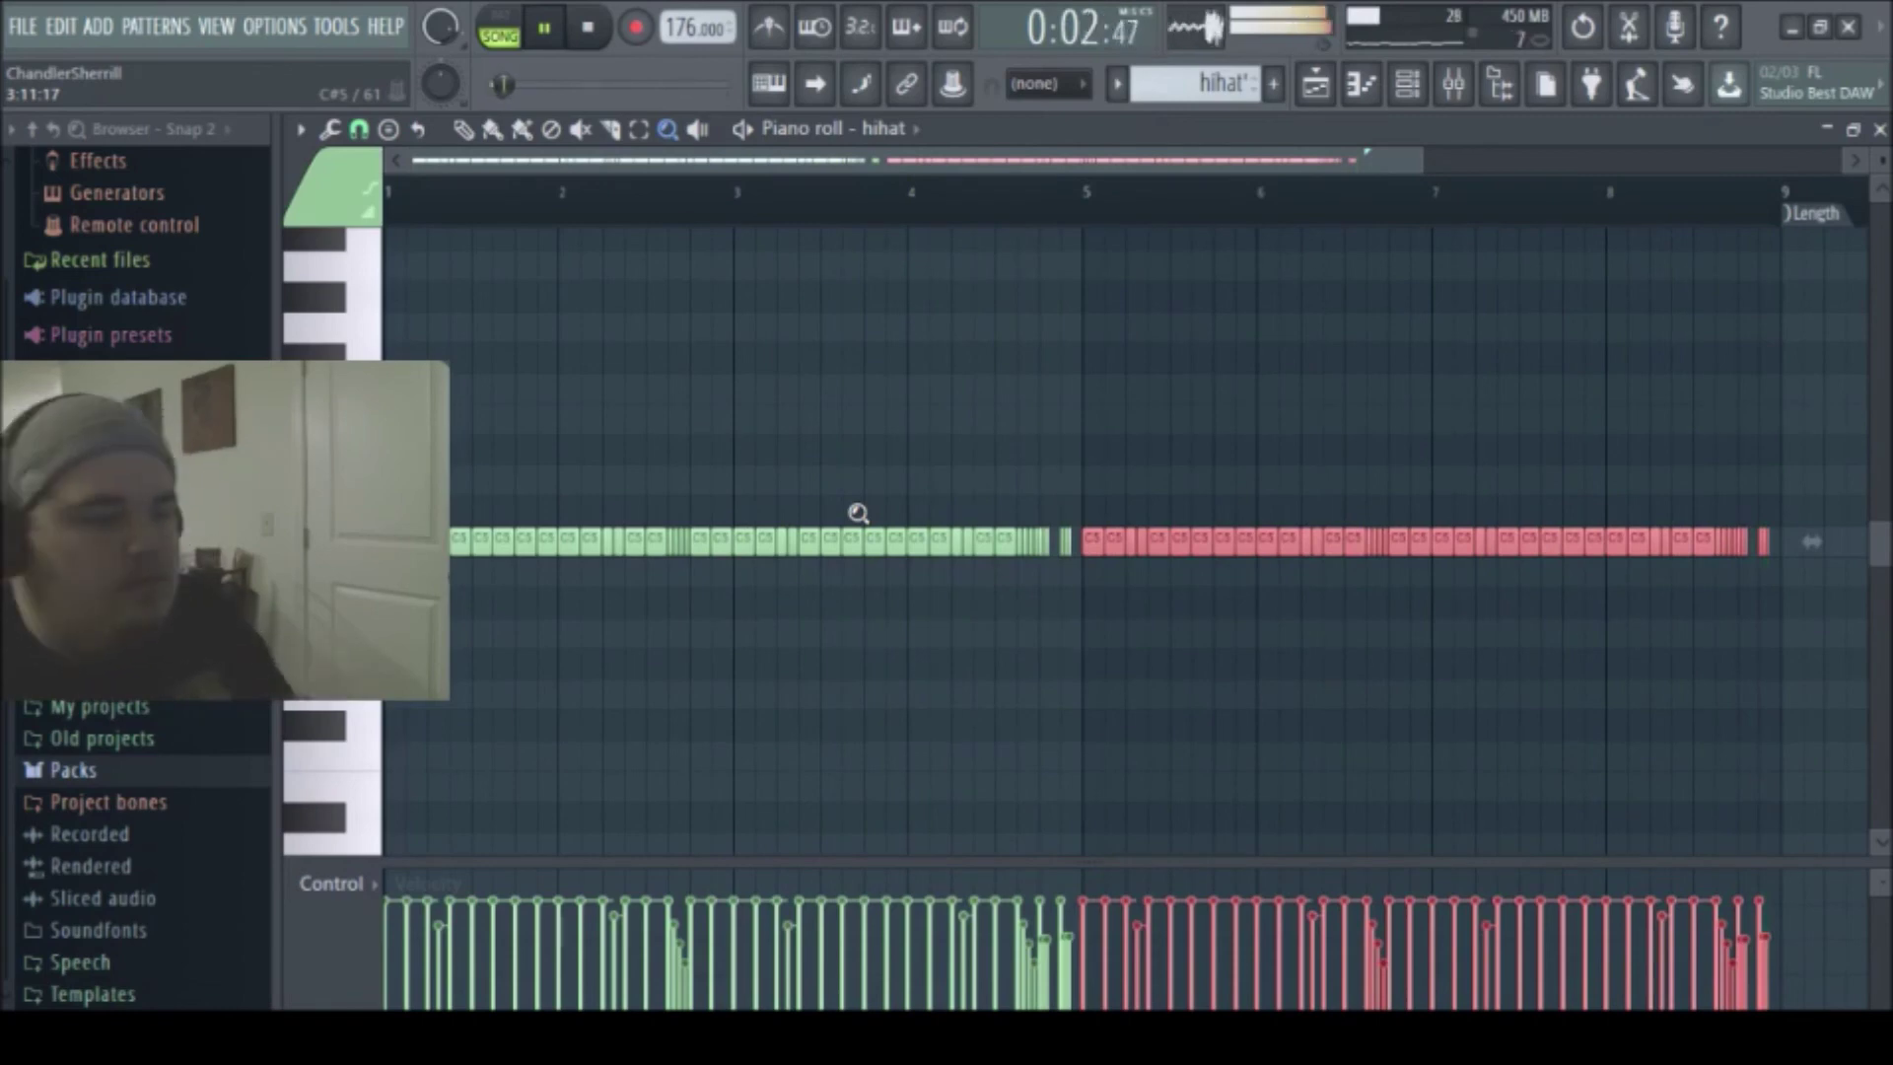
pyautogui.click(1315, 84)
pyautogui.press('space')
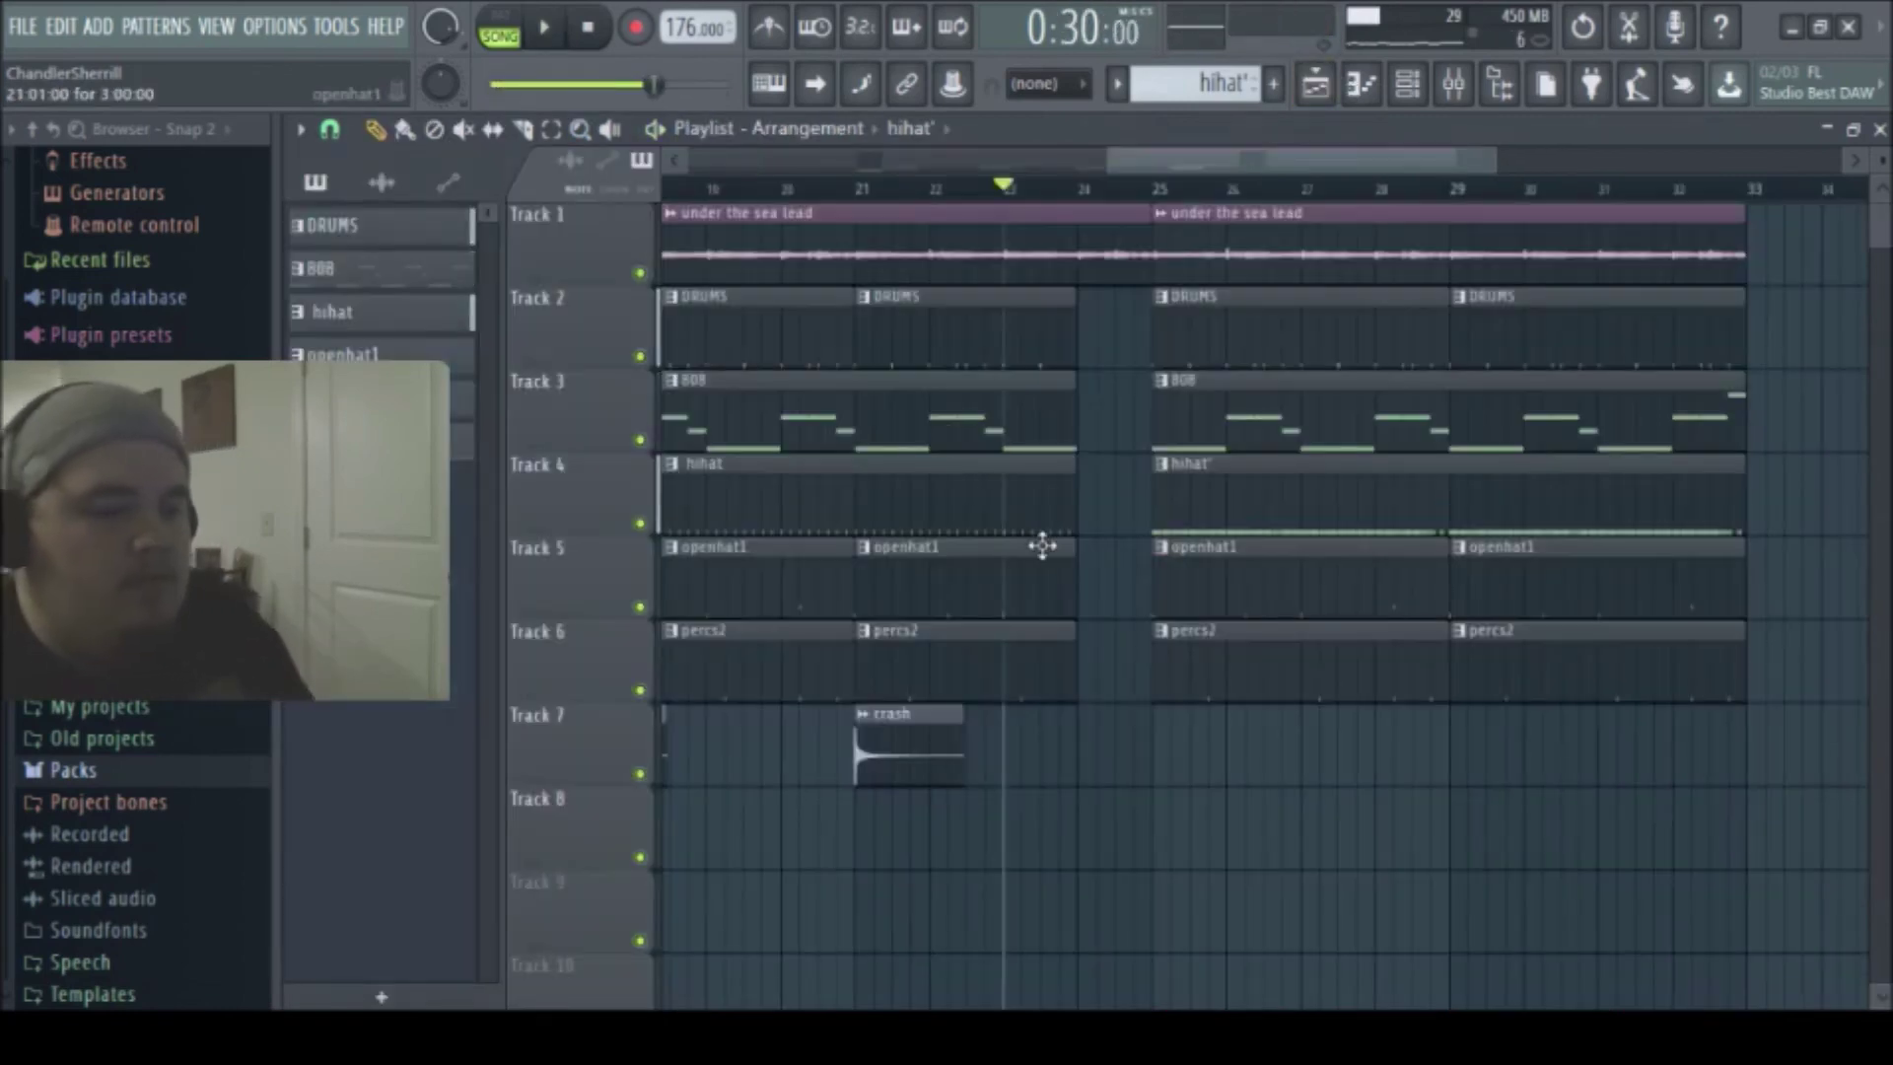
# - Duplicate all the clips of bars 25 to 32 on Tracks 1 to 6 so the copies start at bar 33
pyautogui.click(550, 129)
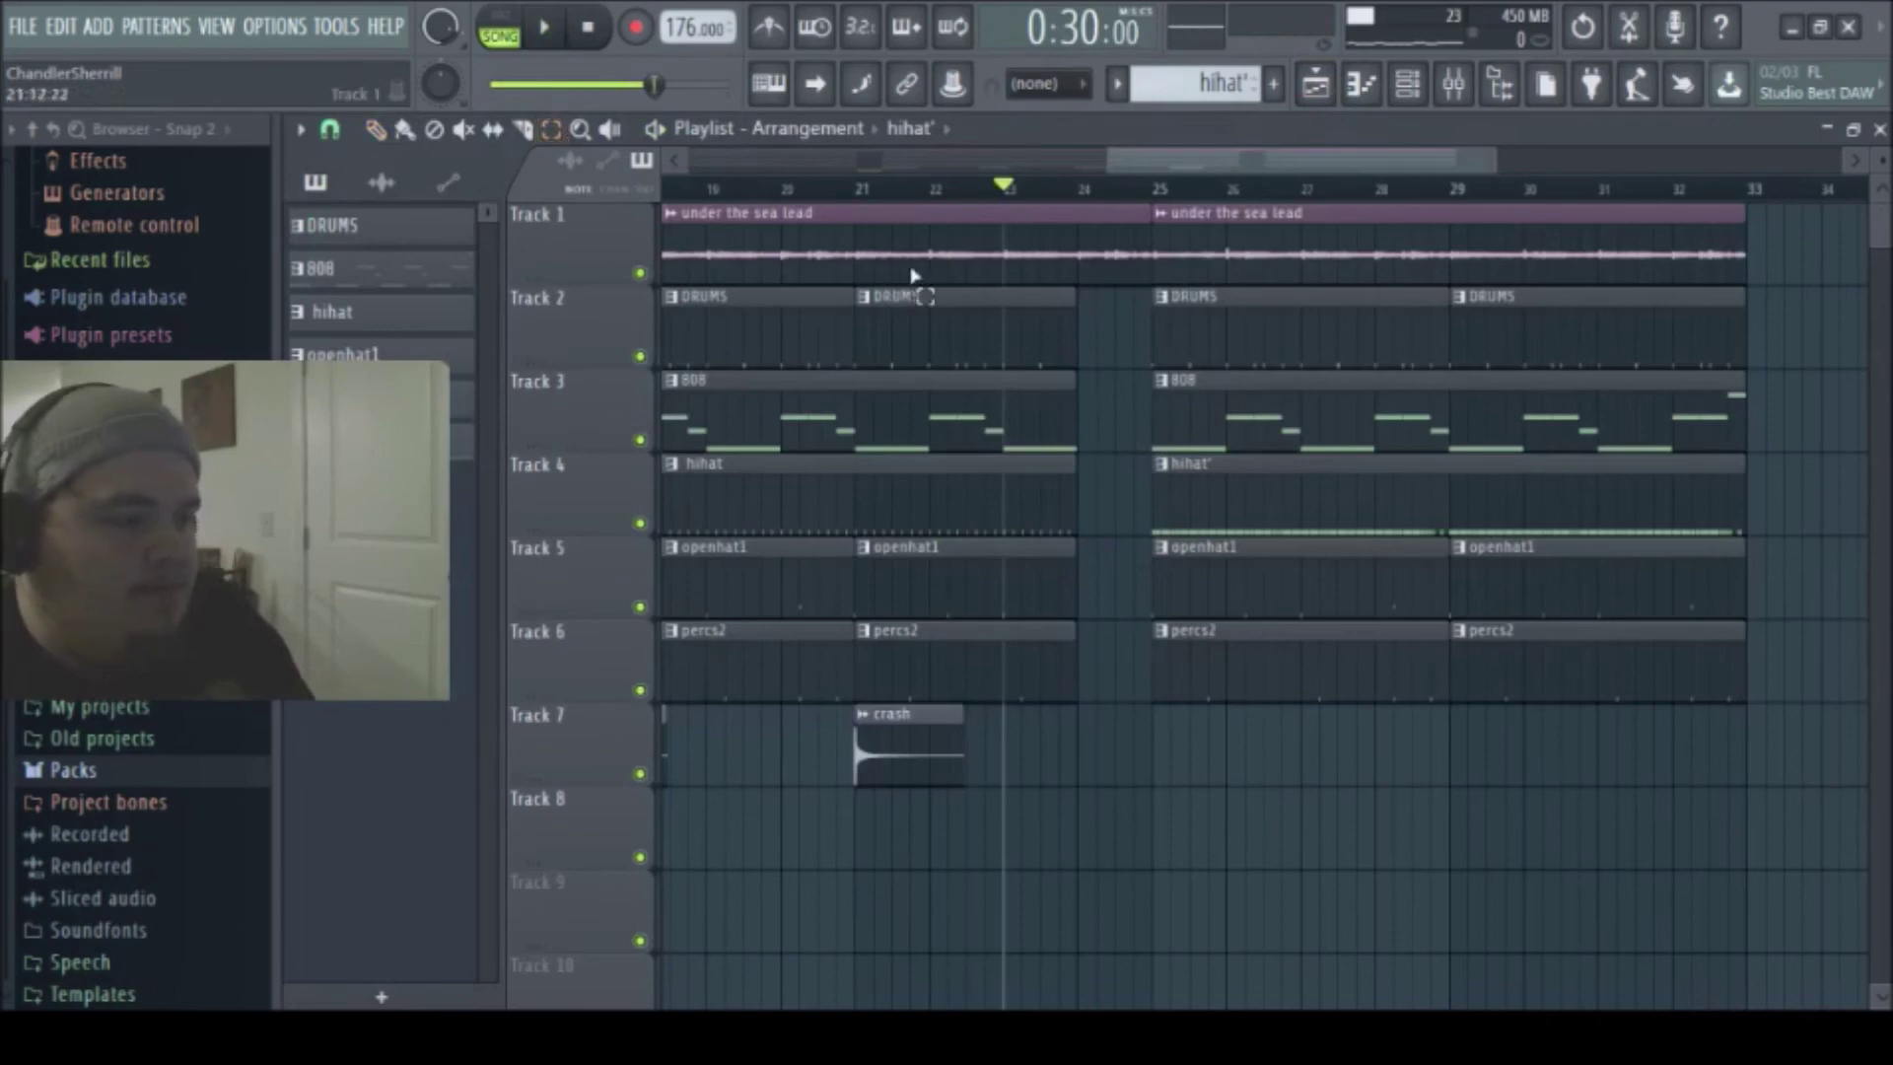
pyautogui.press('space')
pyautogui.moveTo(1170, 202); pyautogui.dragTo(1851, 697)
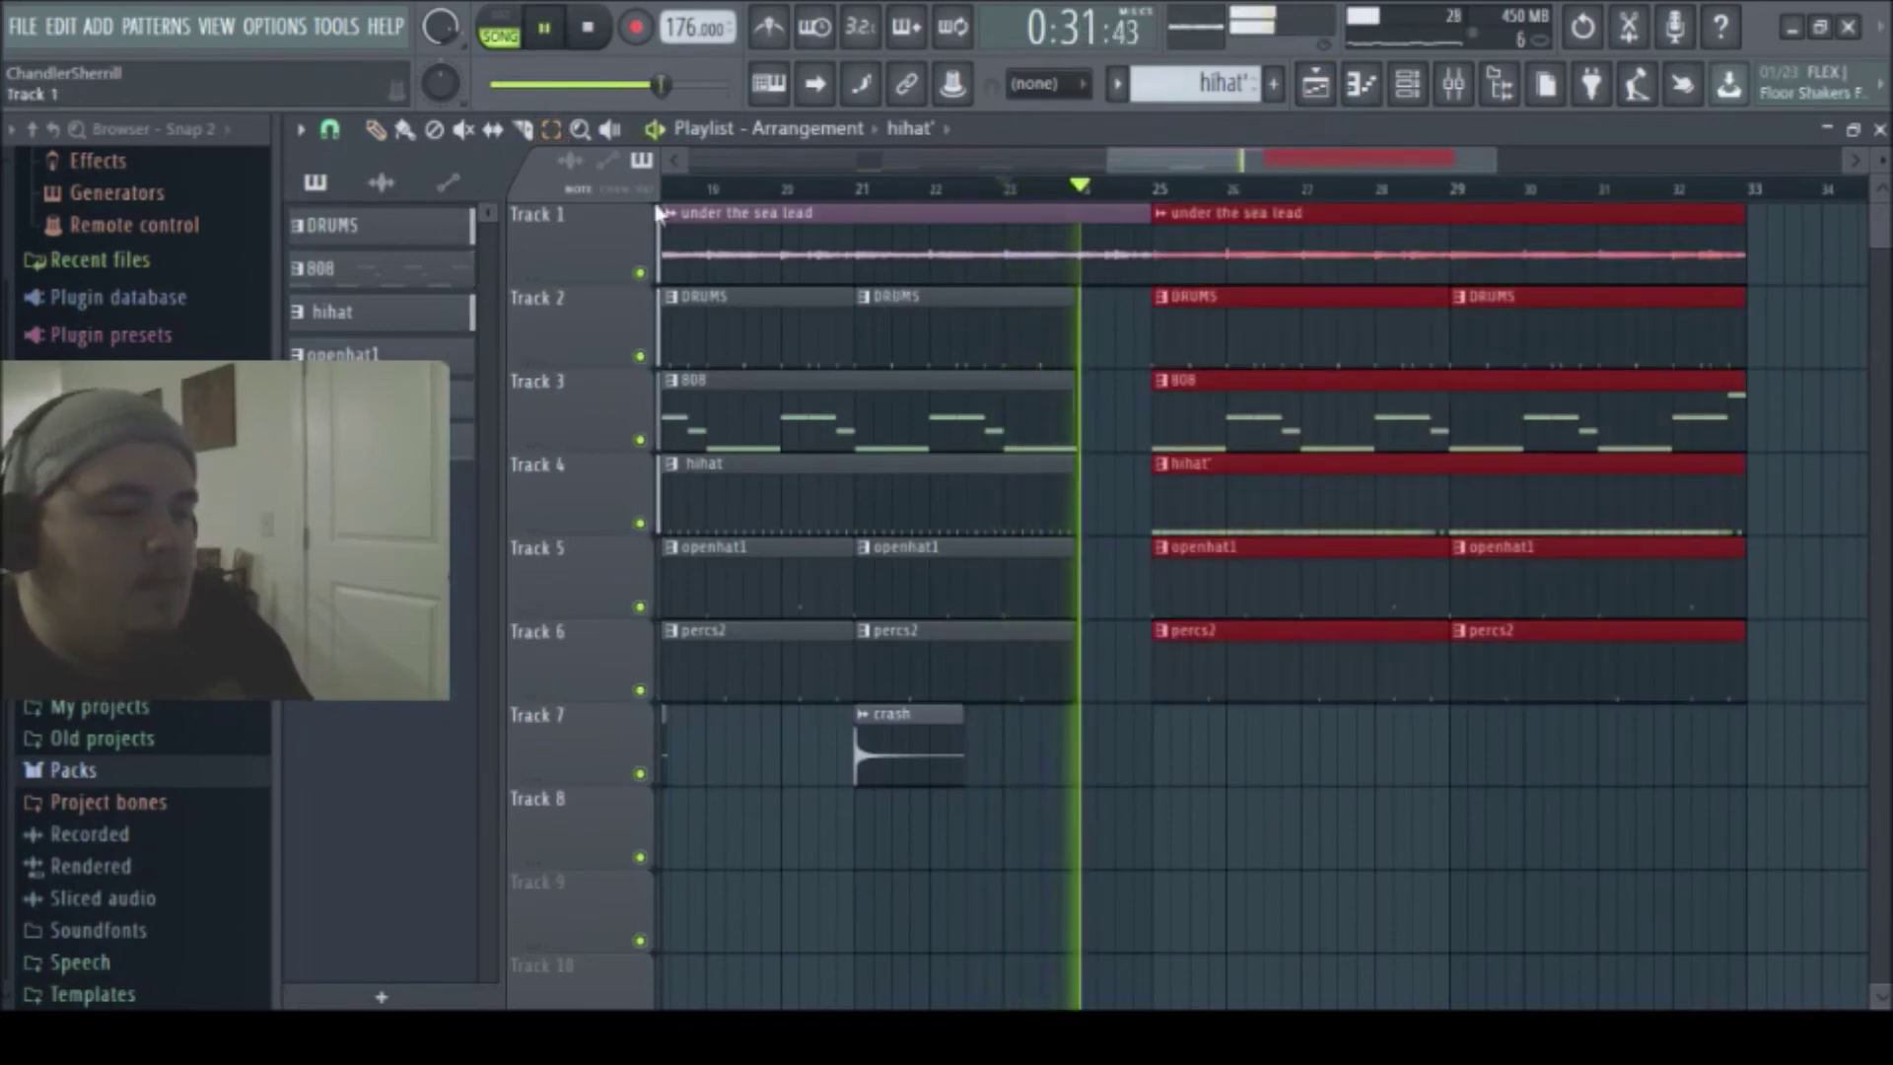
pyautogui.click(375, 129)
pyautogui.click(947, 638)
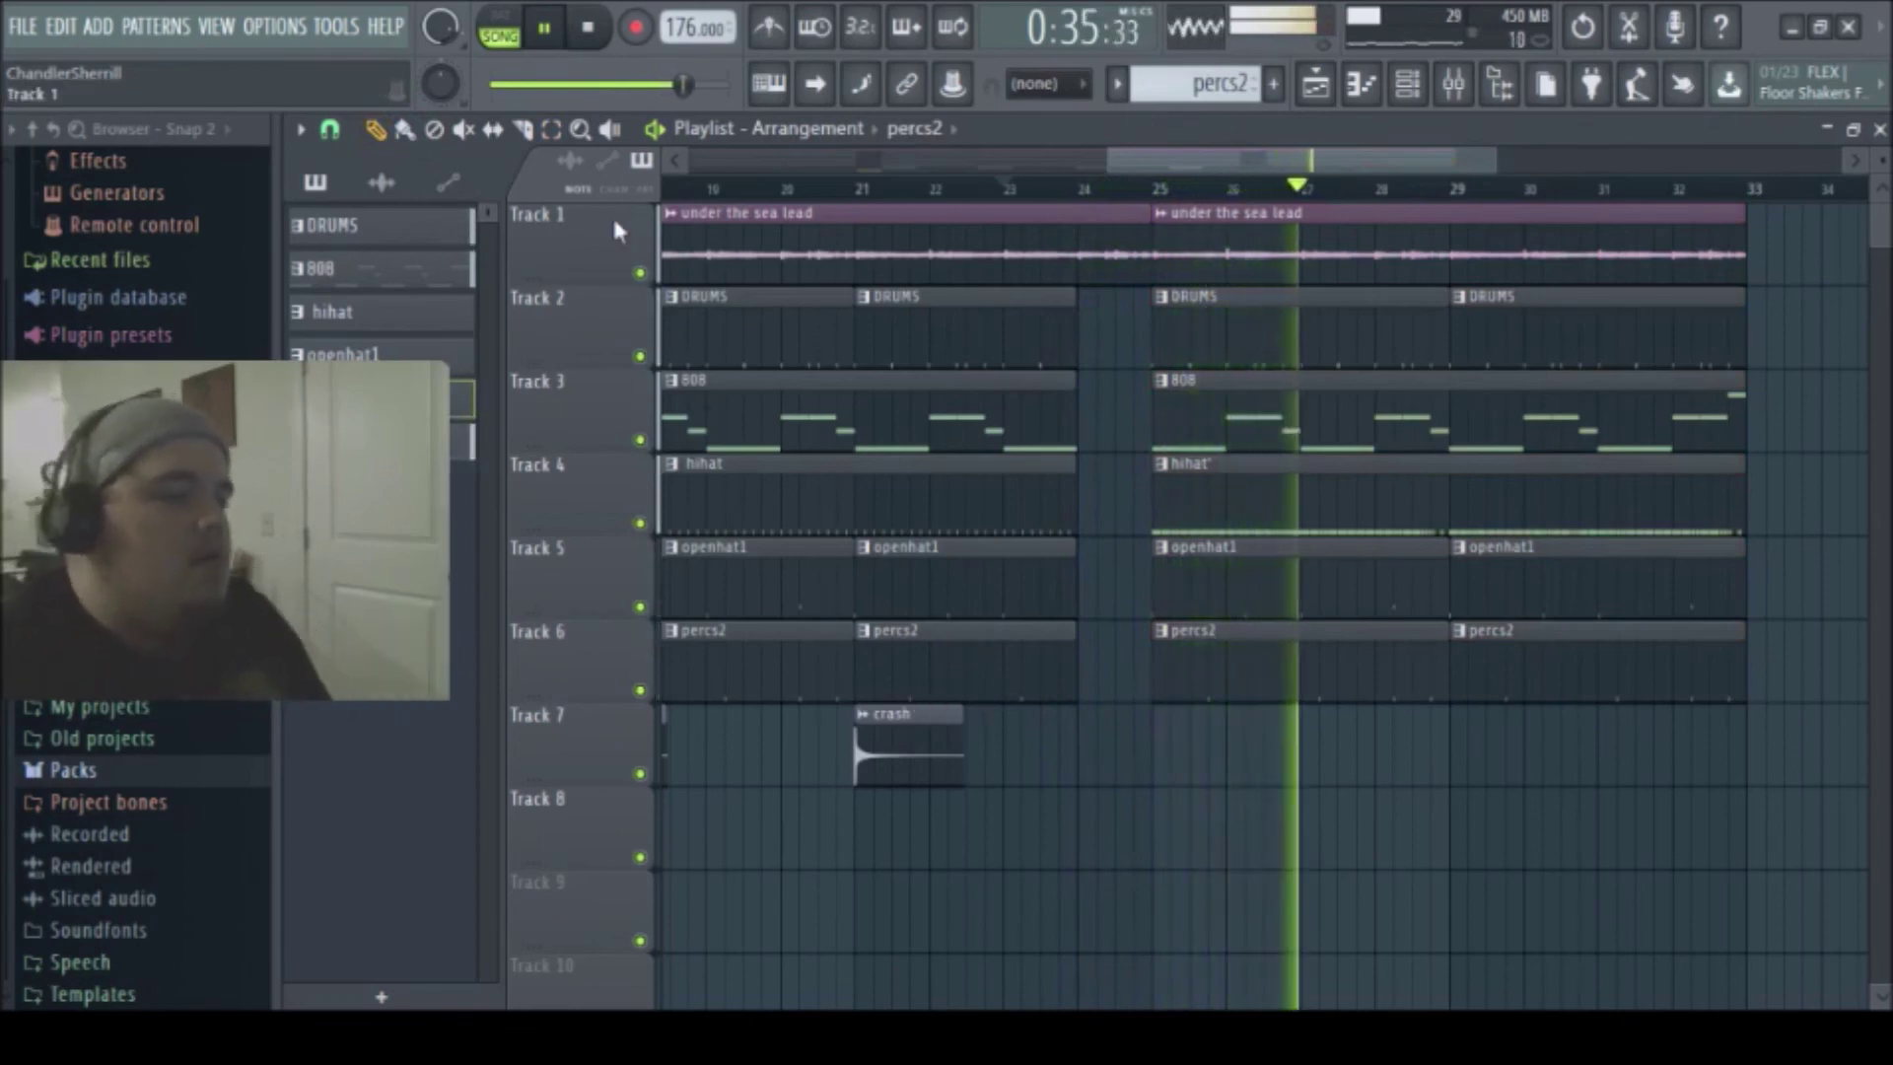
pyautogui.click(550, 129)
pyautogui.moveTo(1152, 205)
pyautogui.mouseDown()
pyautogui.moveTo(1204, 287)
pyautogui.moveTo(1768, 677)
pyautogui.moveTo(1239, 203)
pyautogui.mouseUp()
pyautogui.click(1767, 677)
pyautogui.click(376, 130)
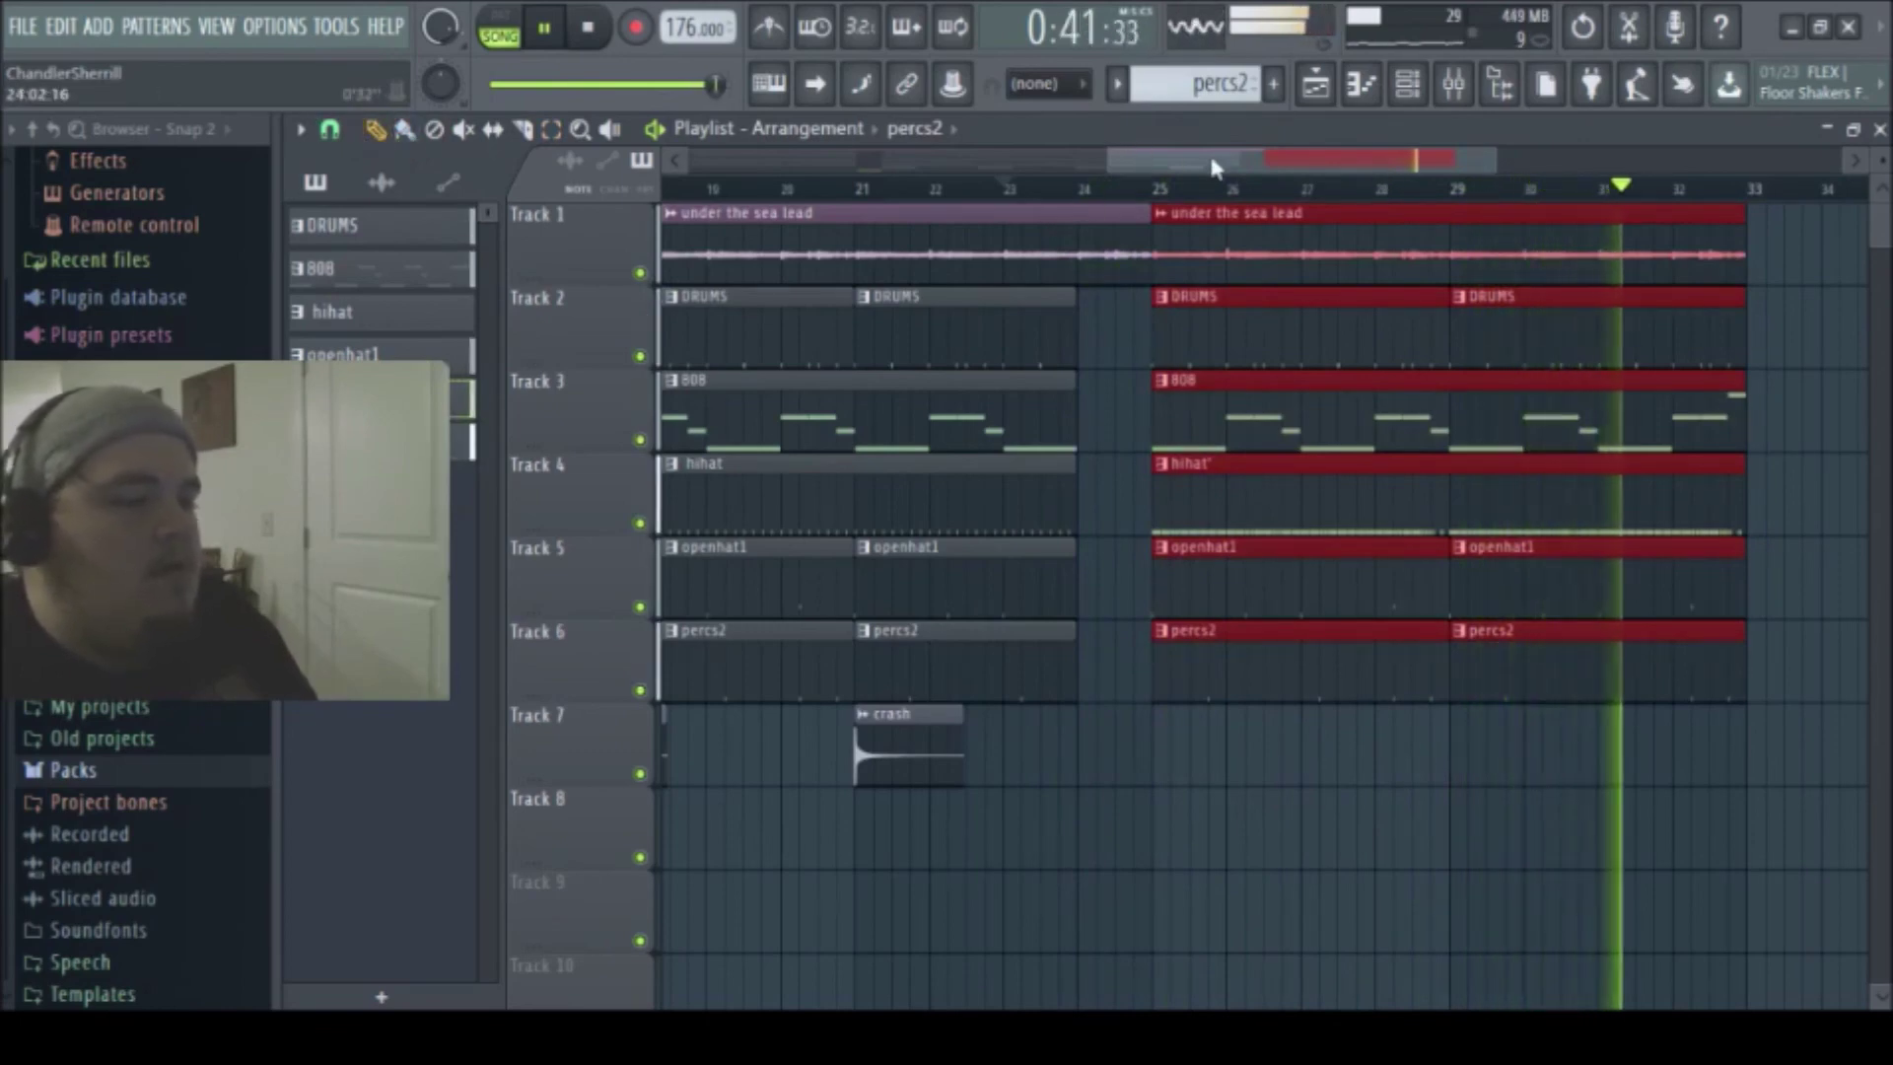
pyautogui.moveTo(1344, 158); pyautogui.dragTo(1713, 185)
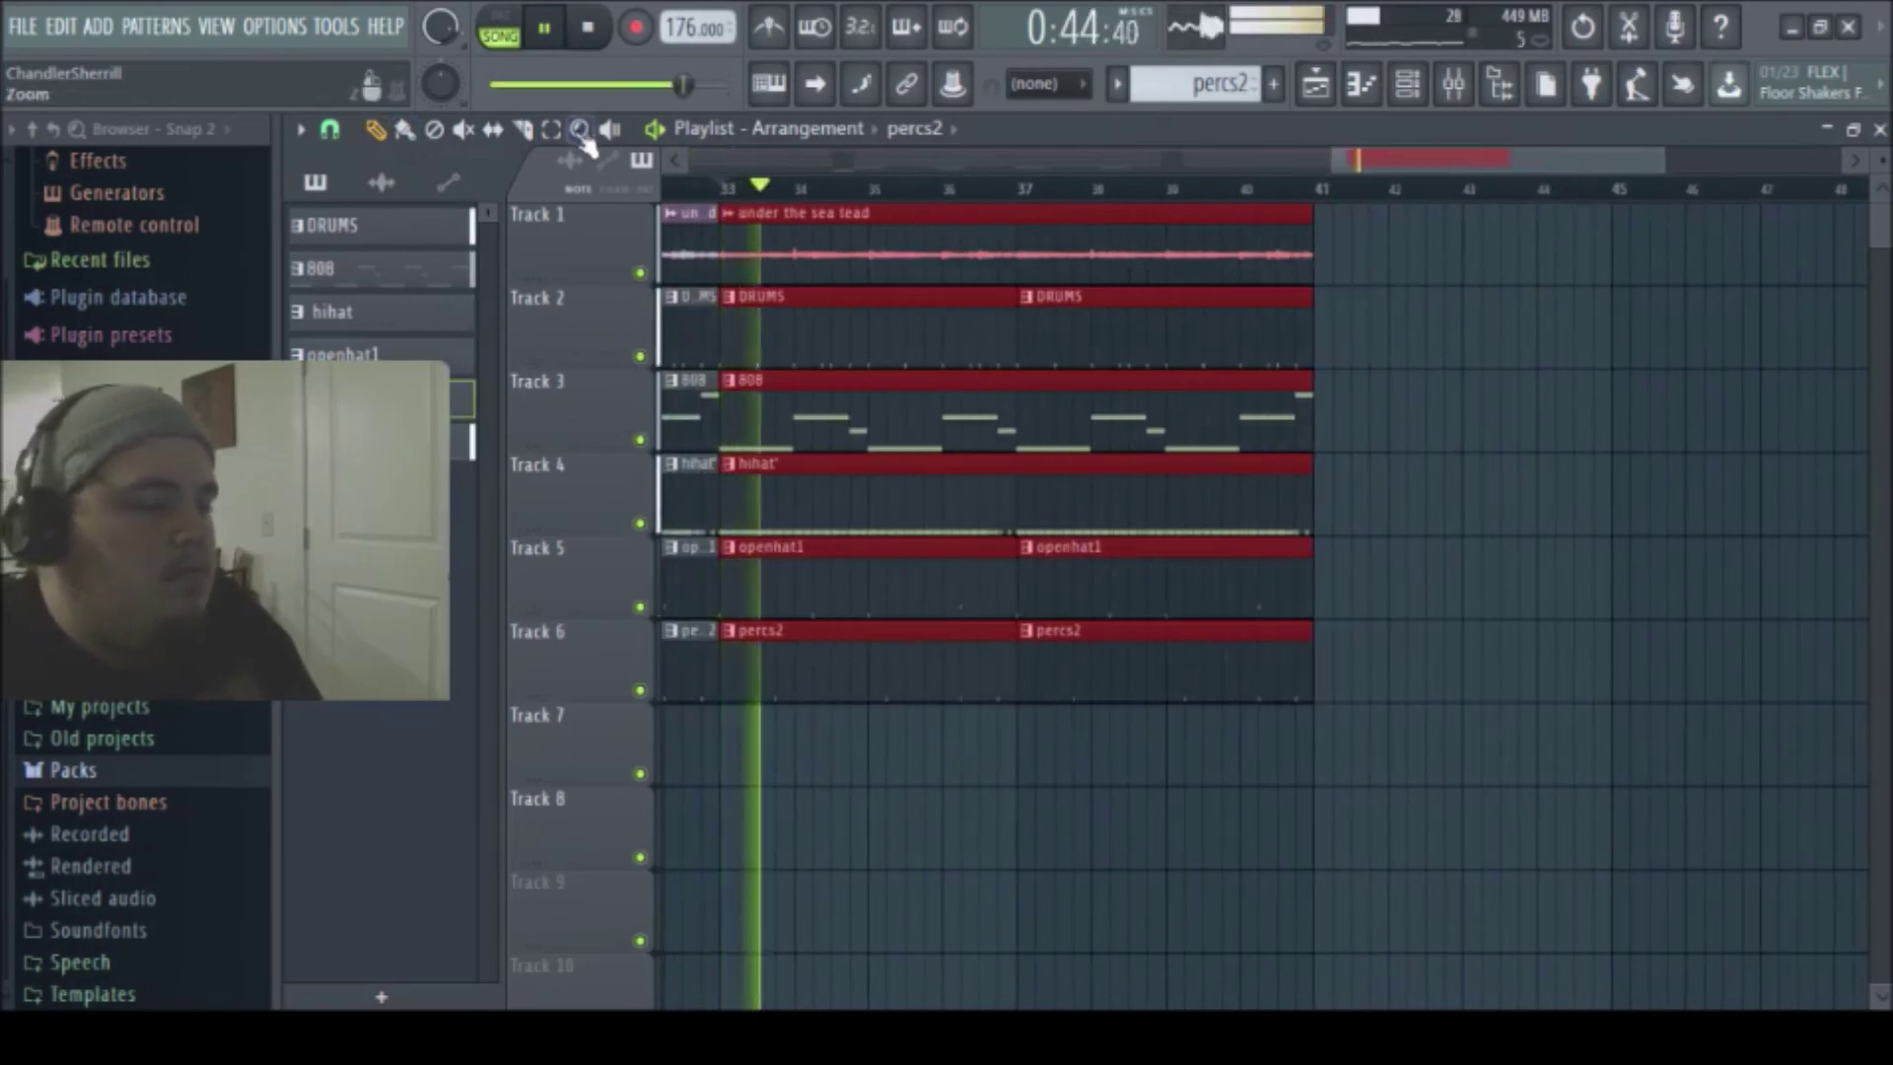
# - Cut a half-bar break just before bar 37 in the DRUMS, hihat, openhat1 and percs2 clips, keeping the 808, and play from bar 33
pyautogui.press('z')
pyautogui.rightClick(947, 759)
pyautogui.rightClick(946, 759)
pyautogui.click(550, 130)
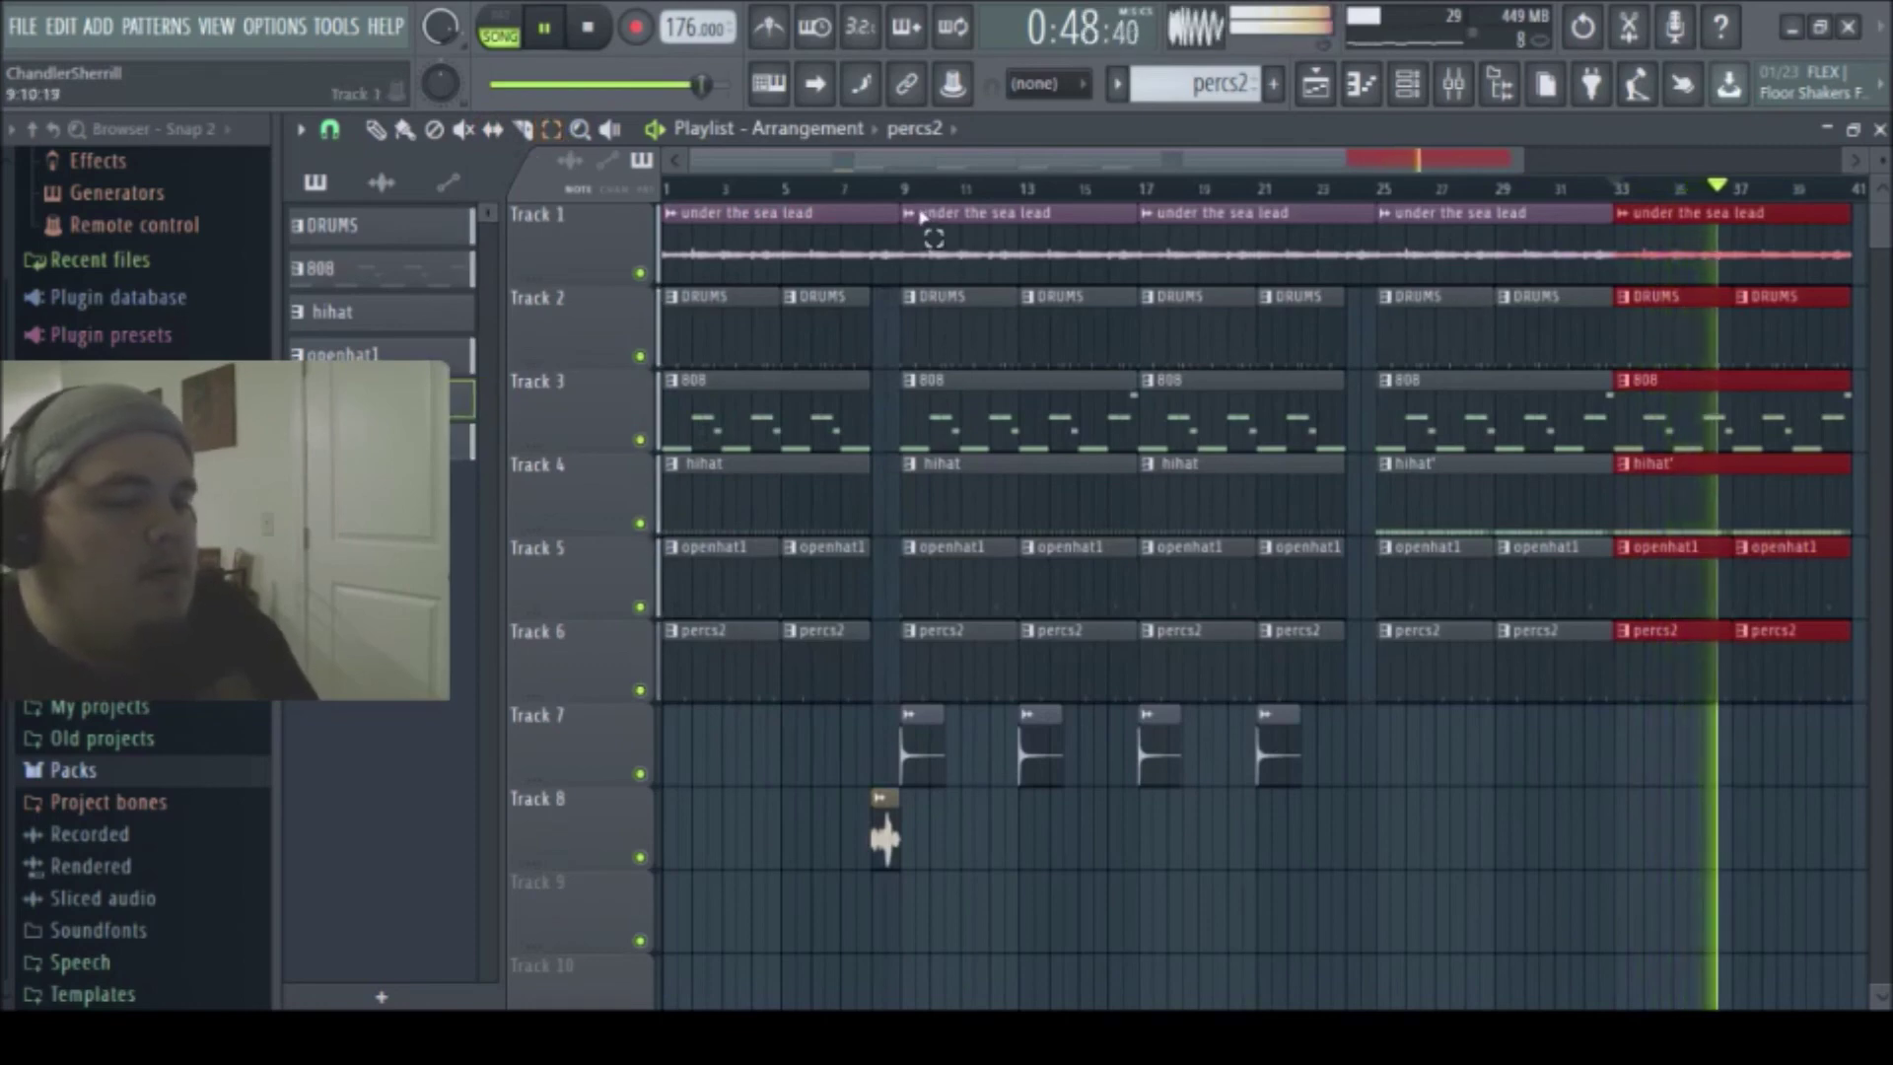
pyautogui.press('space')
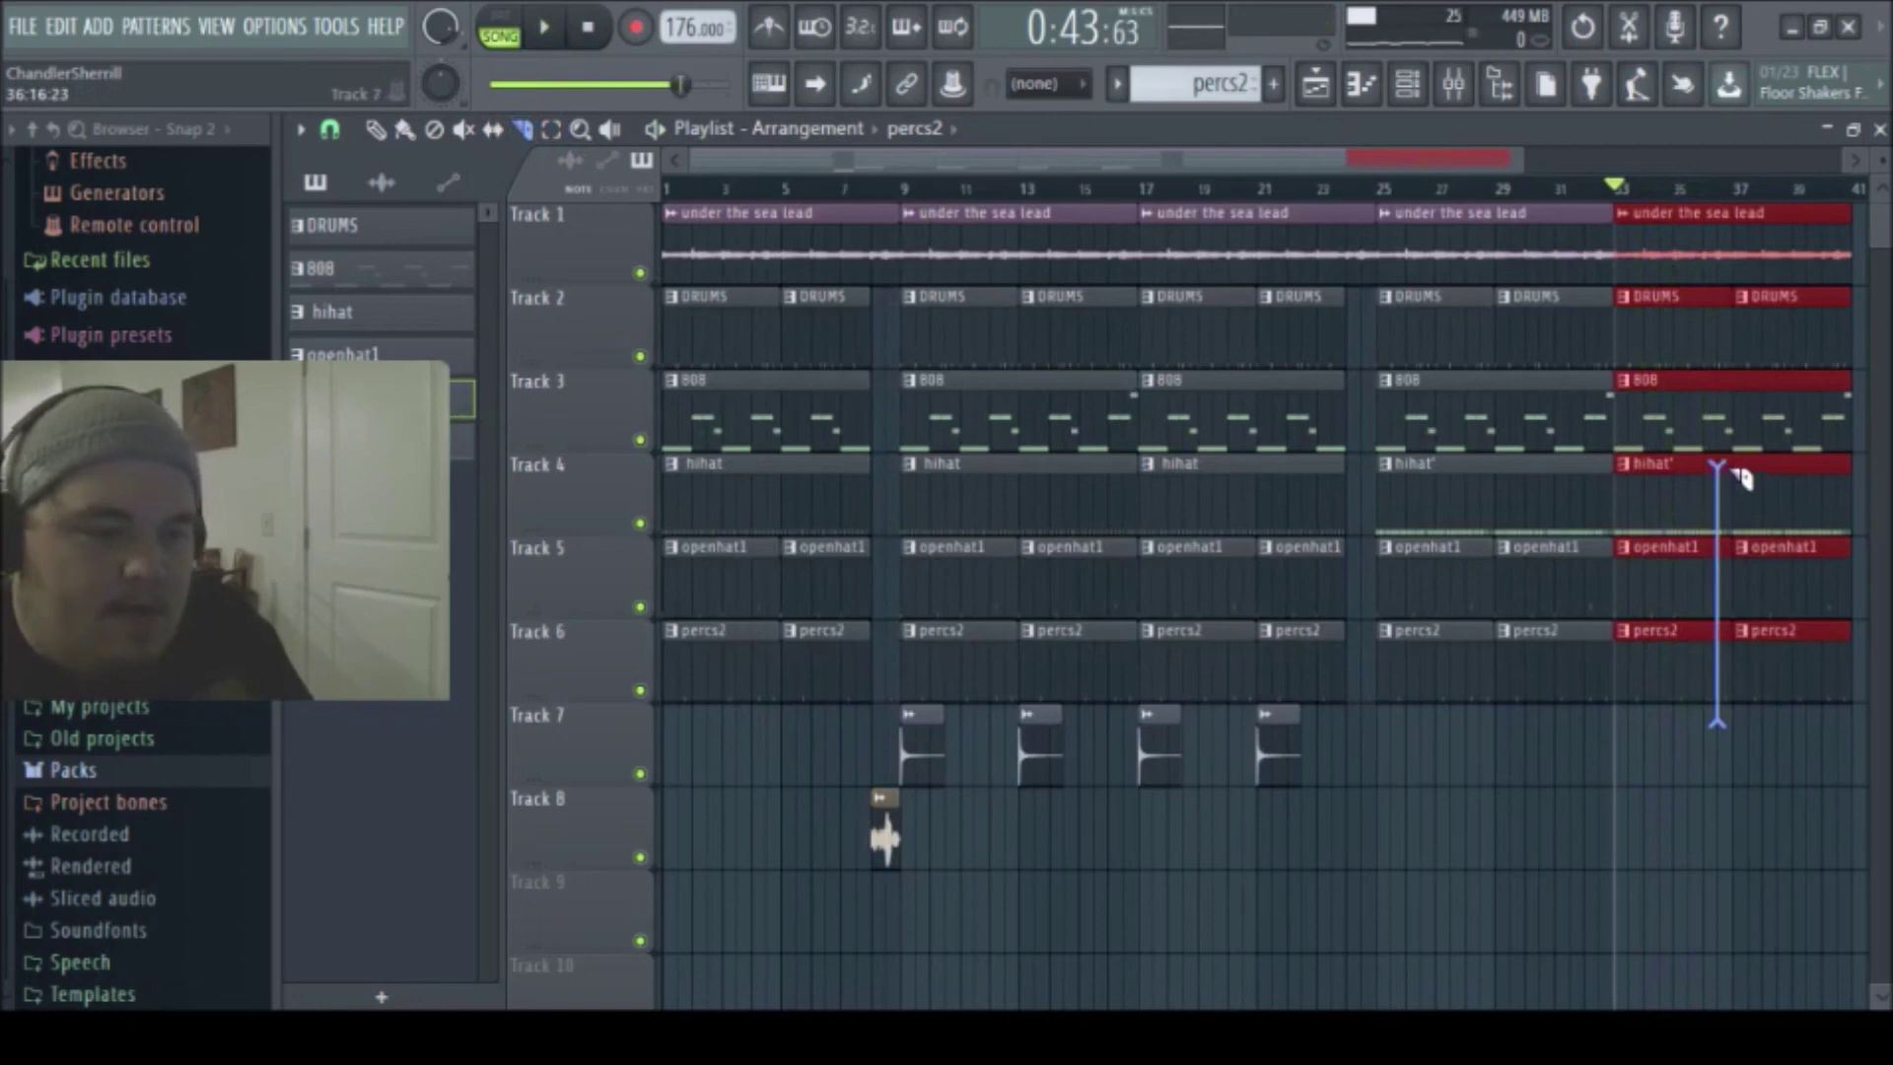
pyautogui.moveTo(1740, 480); pyautogui.dragTo(1743, 480)
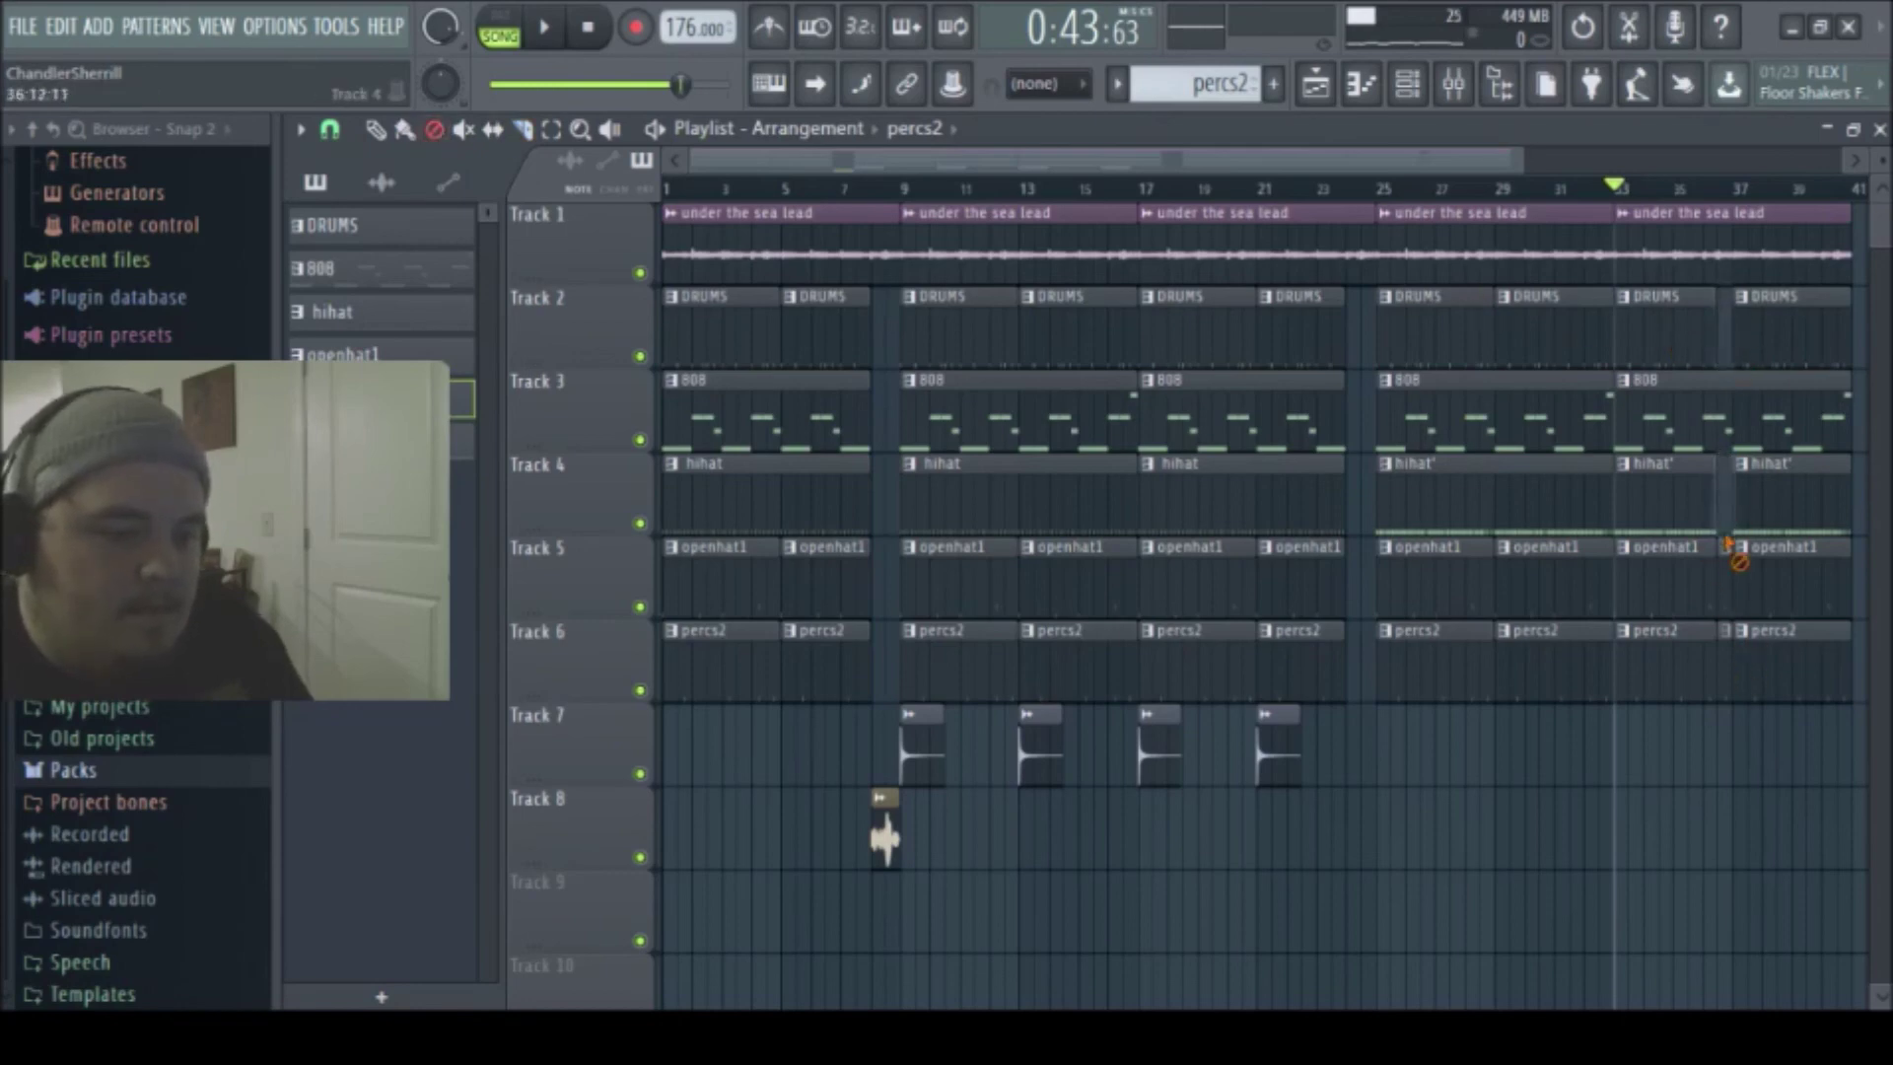
pyautogui.press('space')
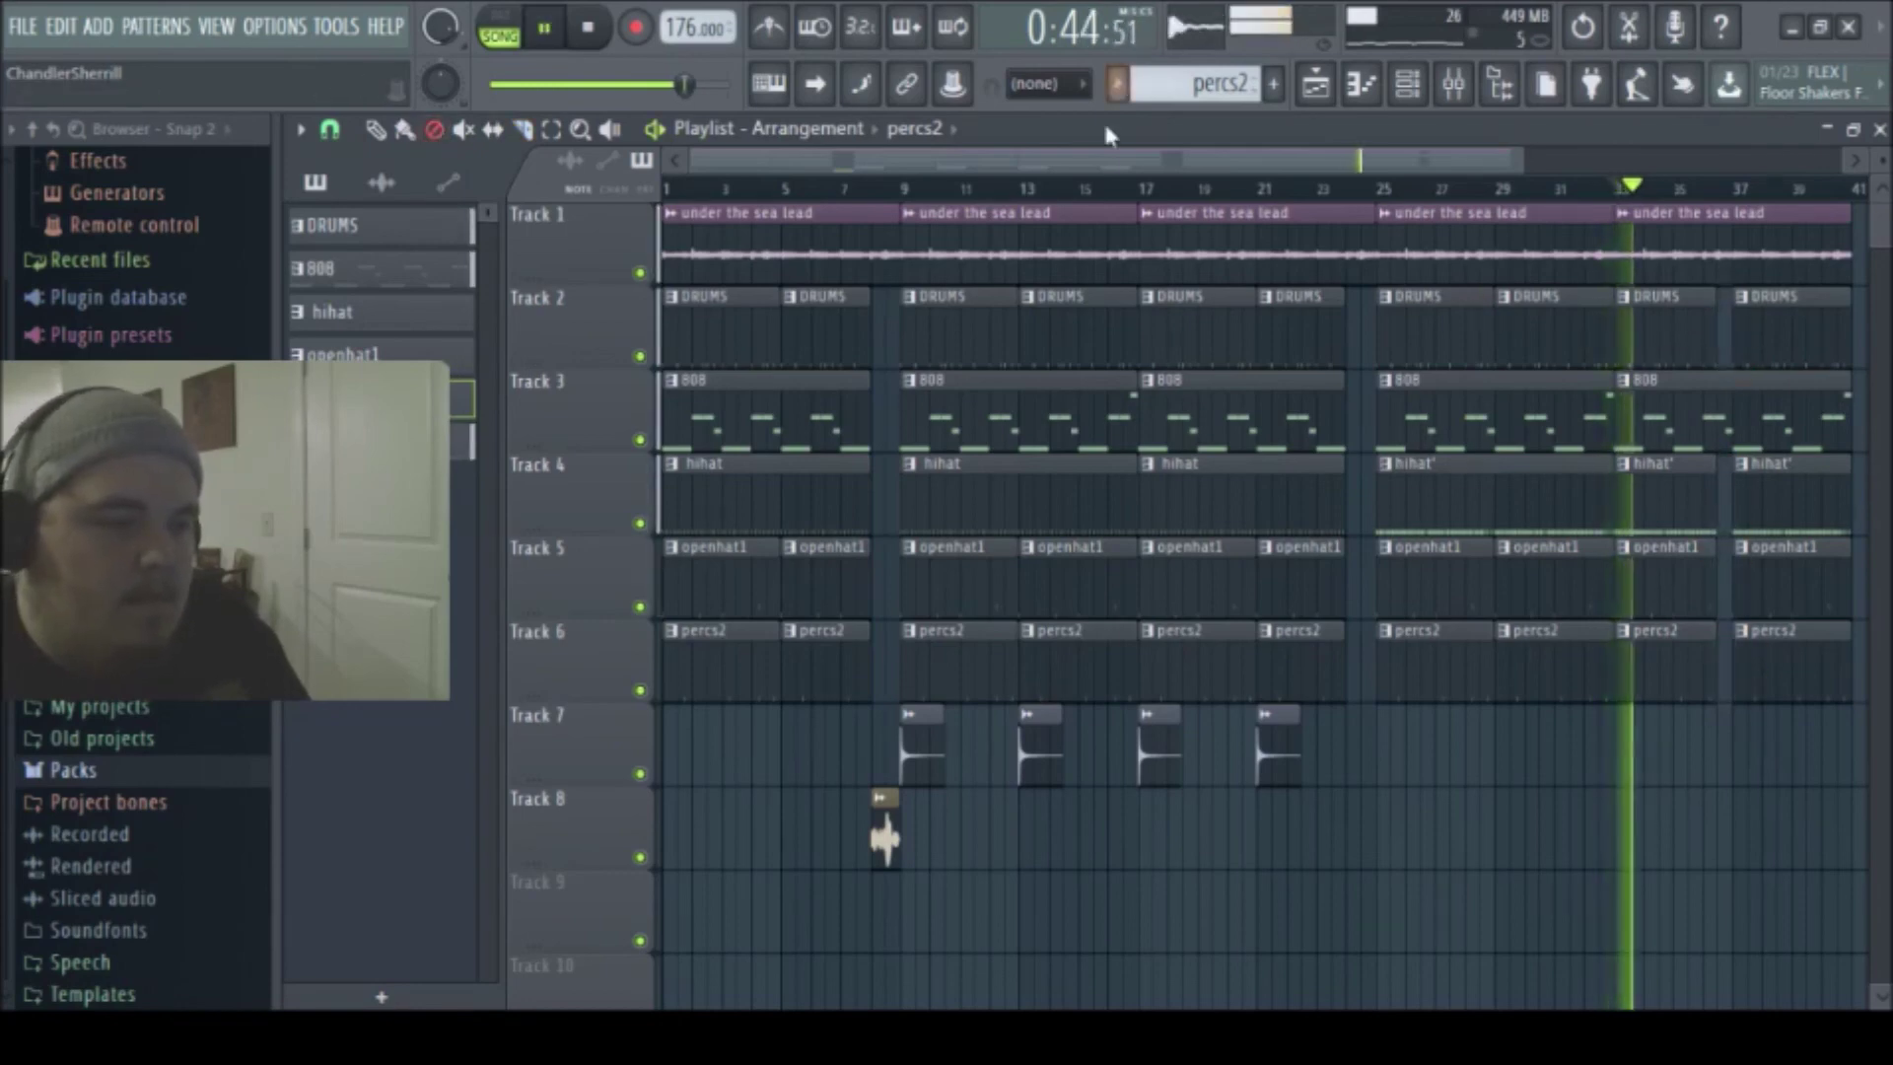
# - Add another "under the sea lead" clip on Track 1 at bar 41
pyautogui.moveTo(1120, 161); pyautogui.dragTo(1459, 175)
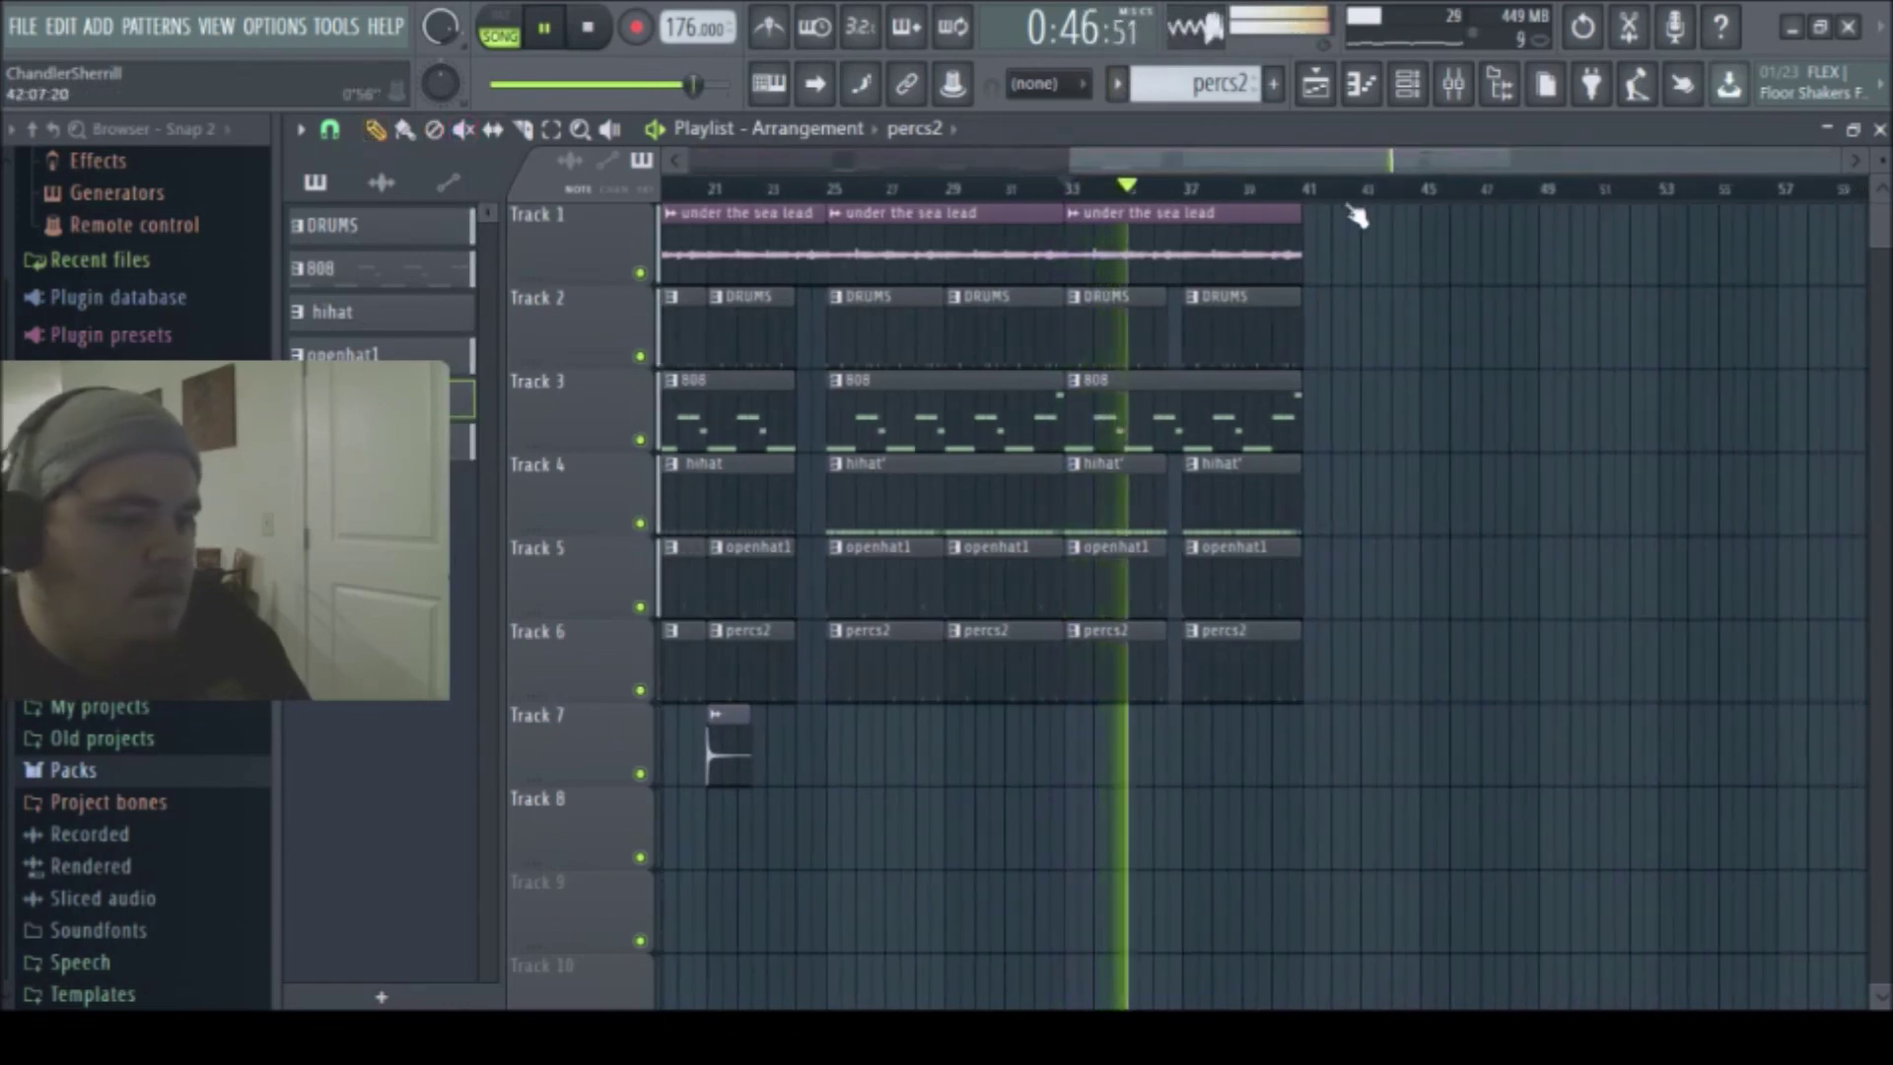
pyautogui.click(1222, 252)
pyautogui.click(1314, 251)
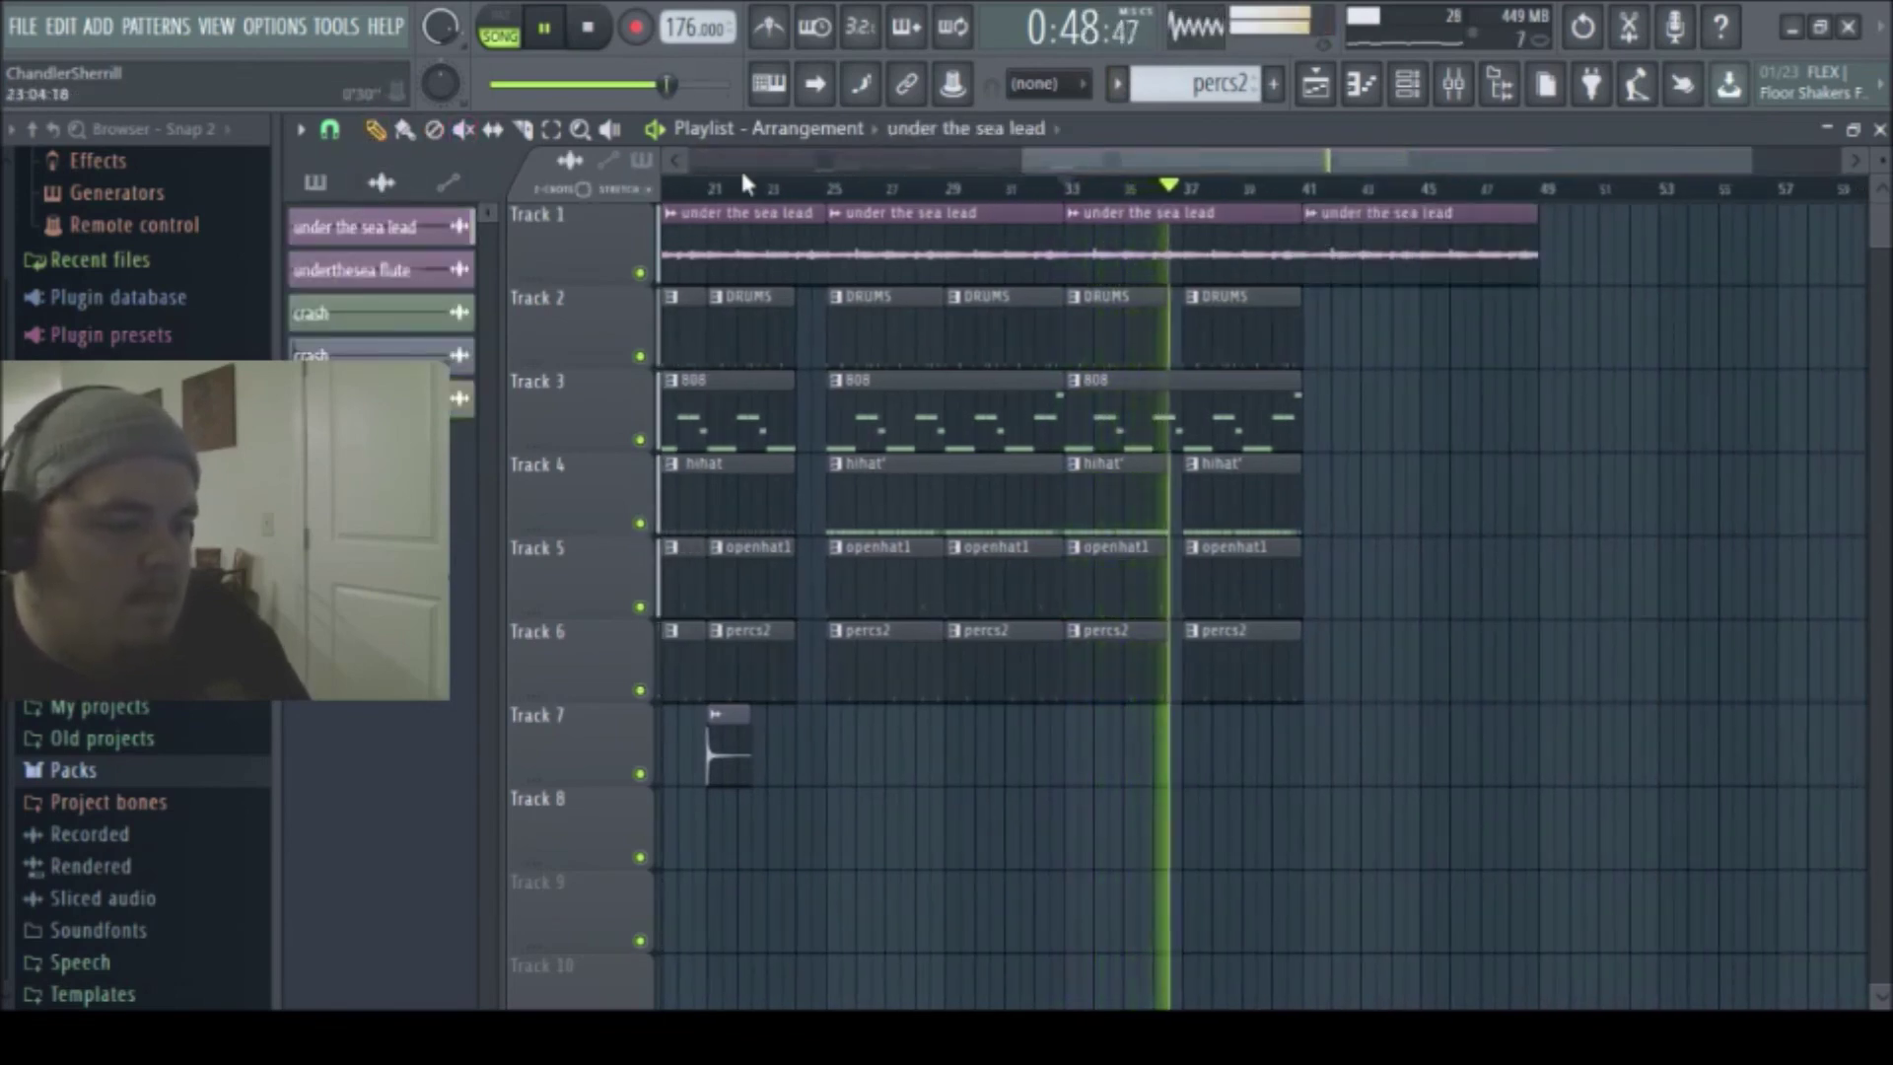
# - Slice the clips at bar 40 and delete the DRUMS, hihat, openhat1 and percs2 pieces from that bar, keeping the 808
pyautogui.moveTo(1120, 240); pyautogui.dragTo(1522, 760)
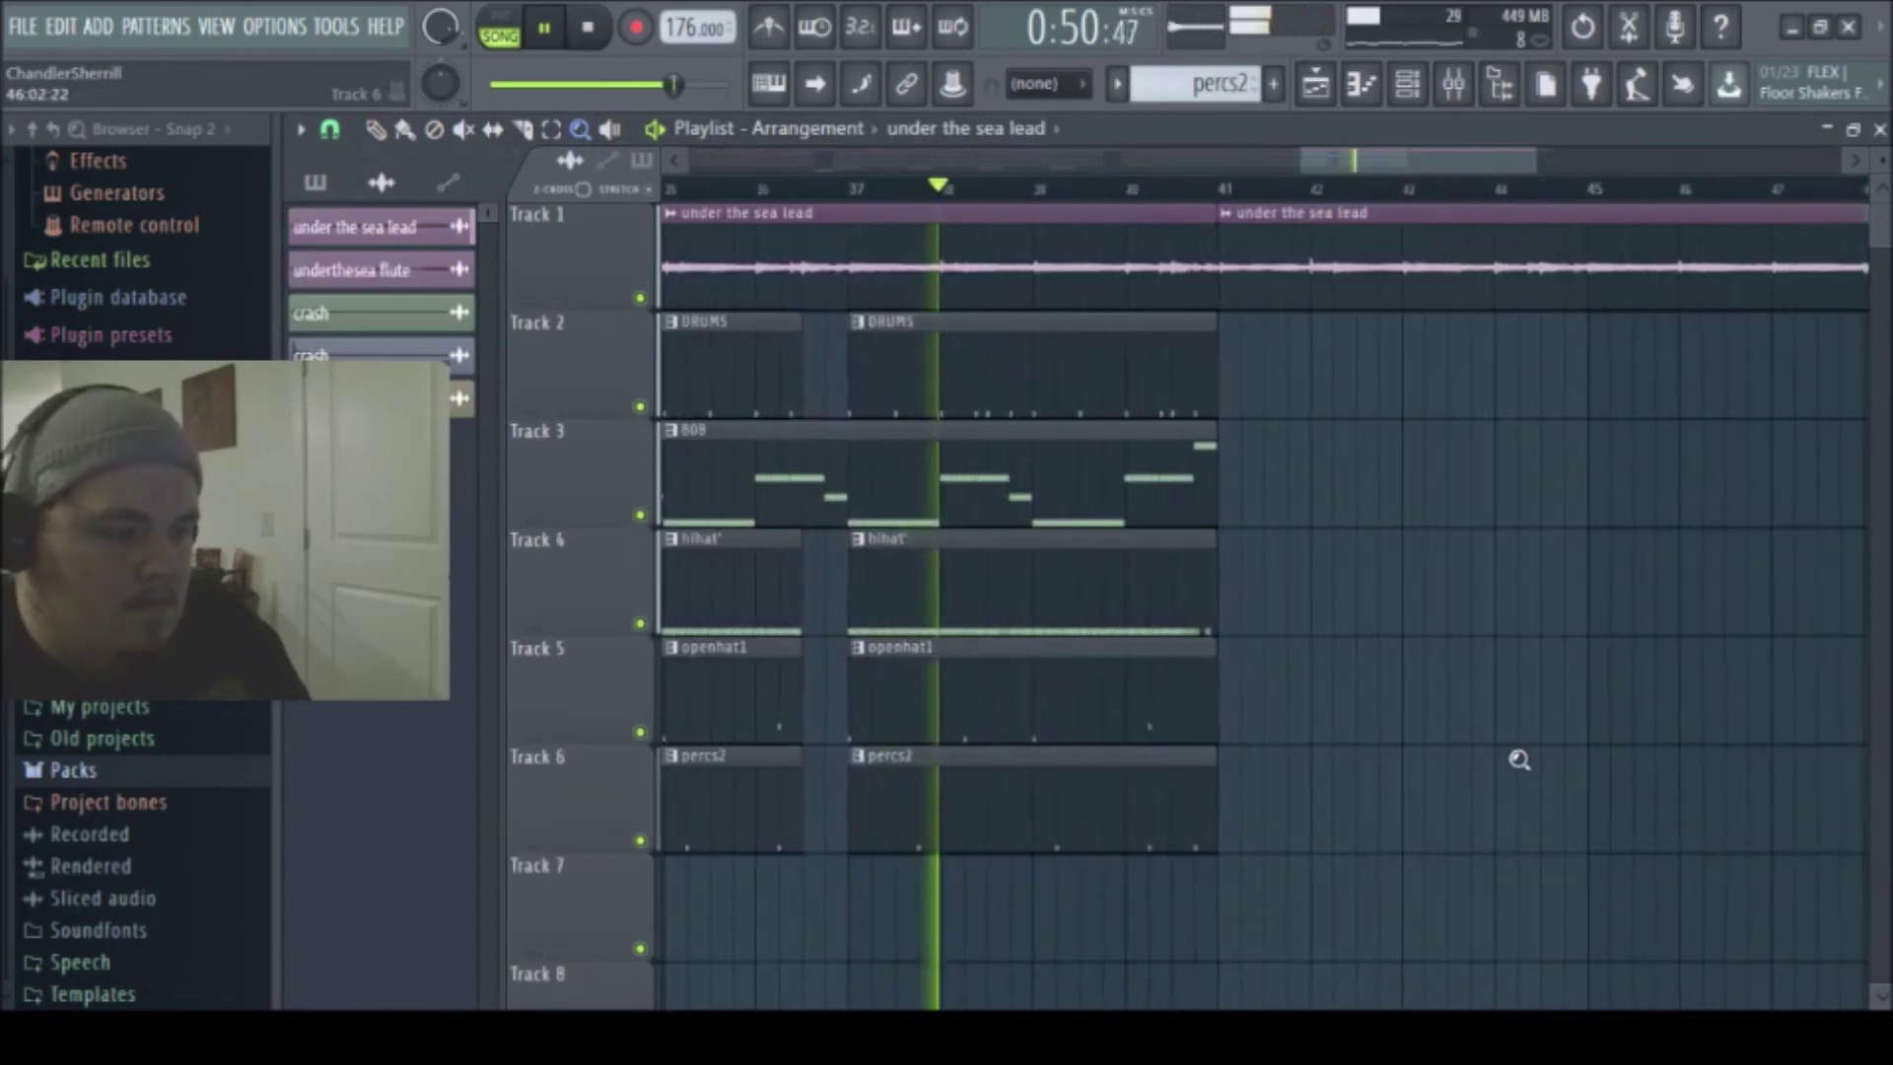
pyautogui.press('space')
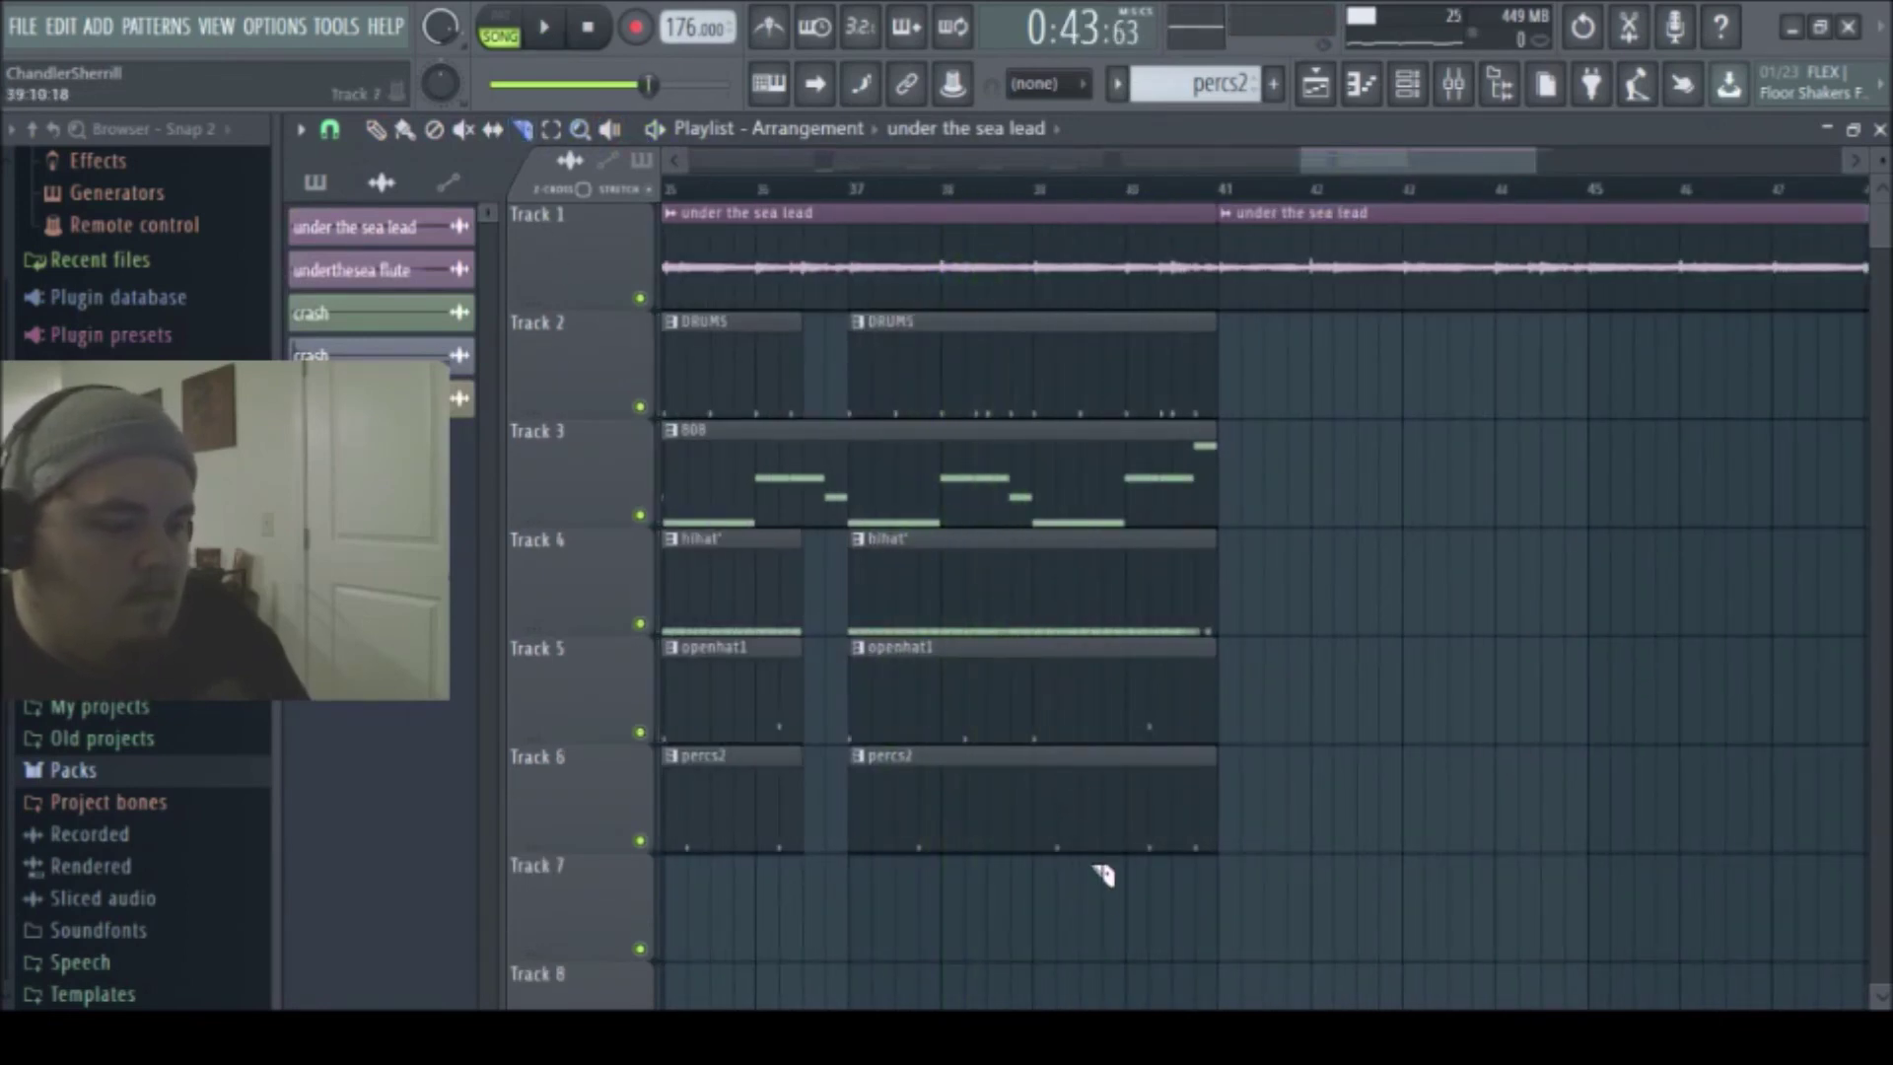
pyautogui.moveTo(1134, 335); pyautogui.dragTo(1127, 314)
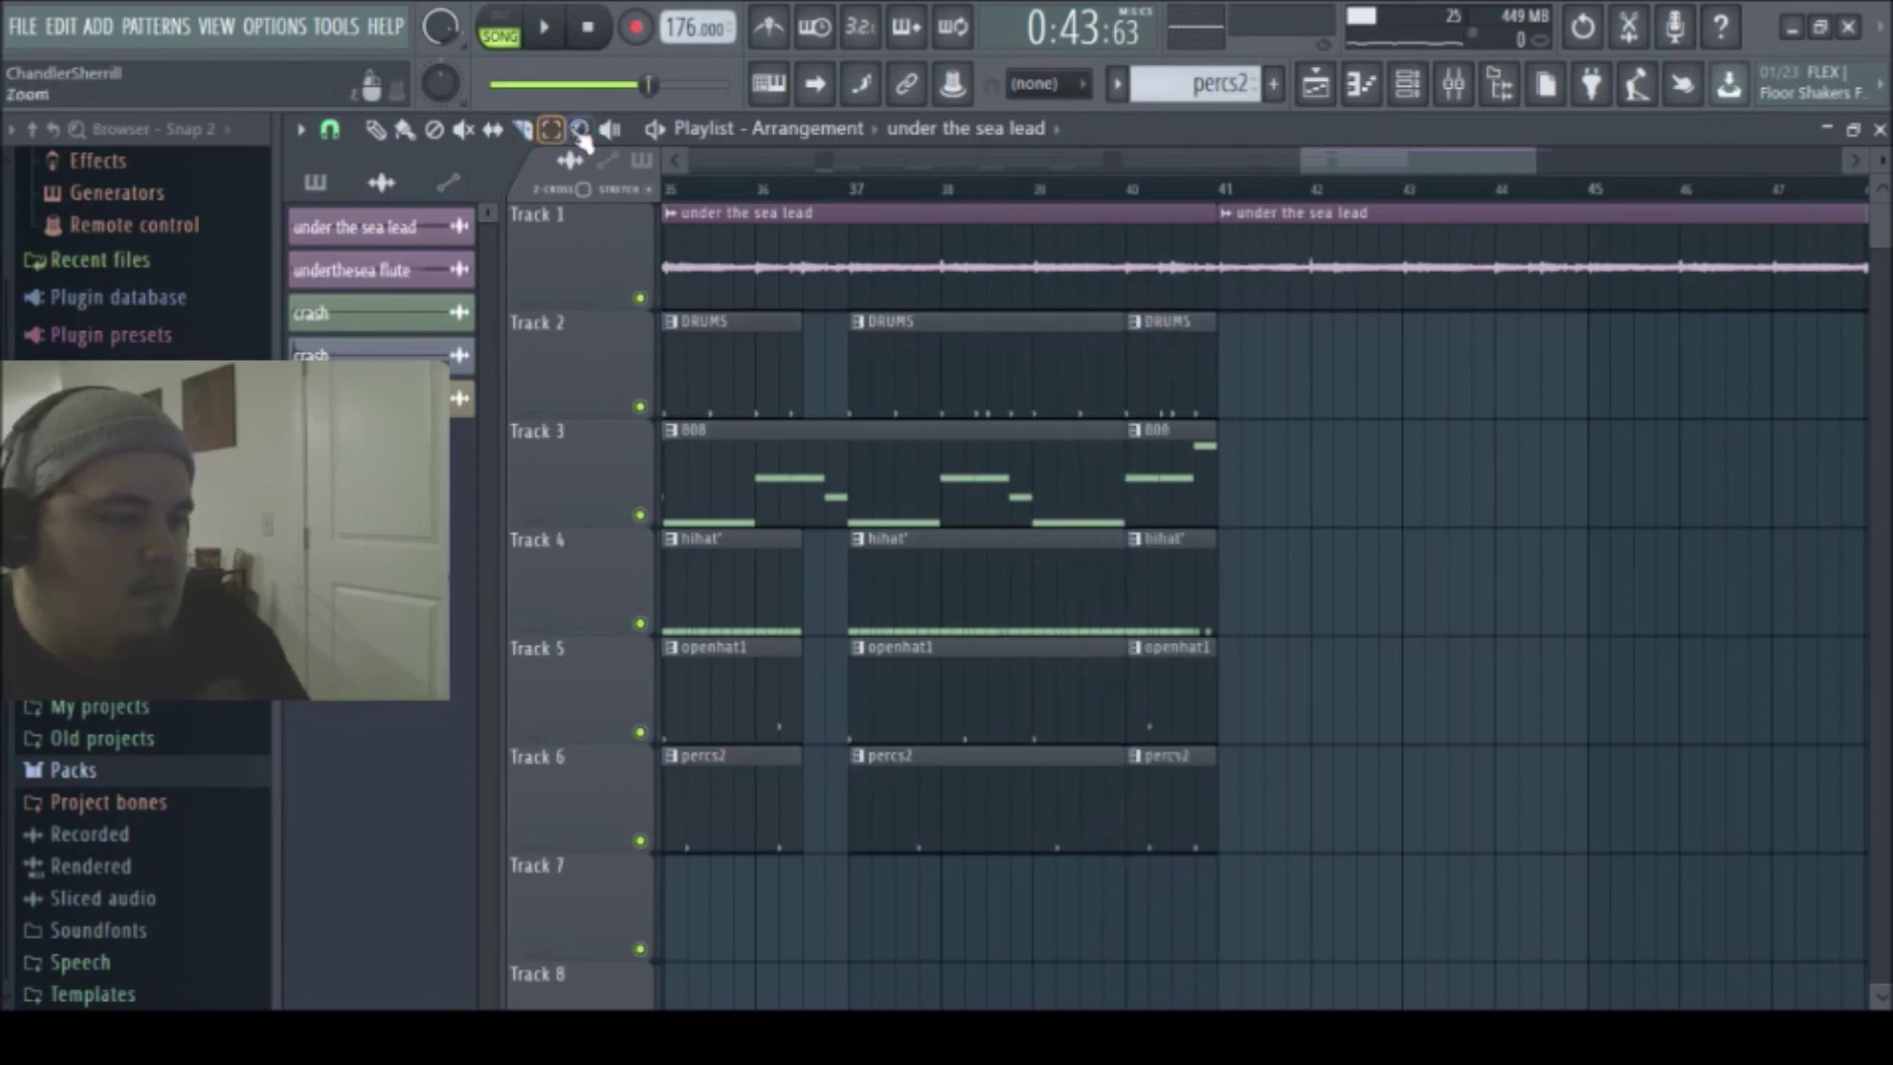
pyautogui.press('Delete')
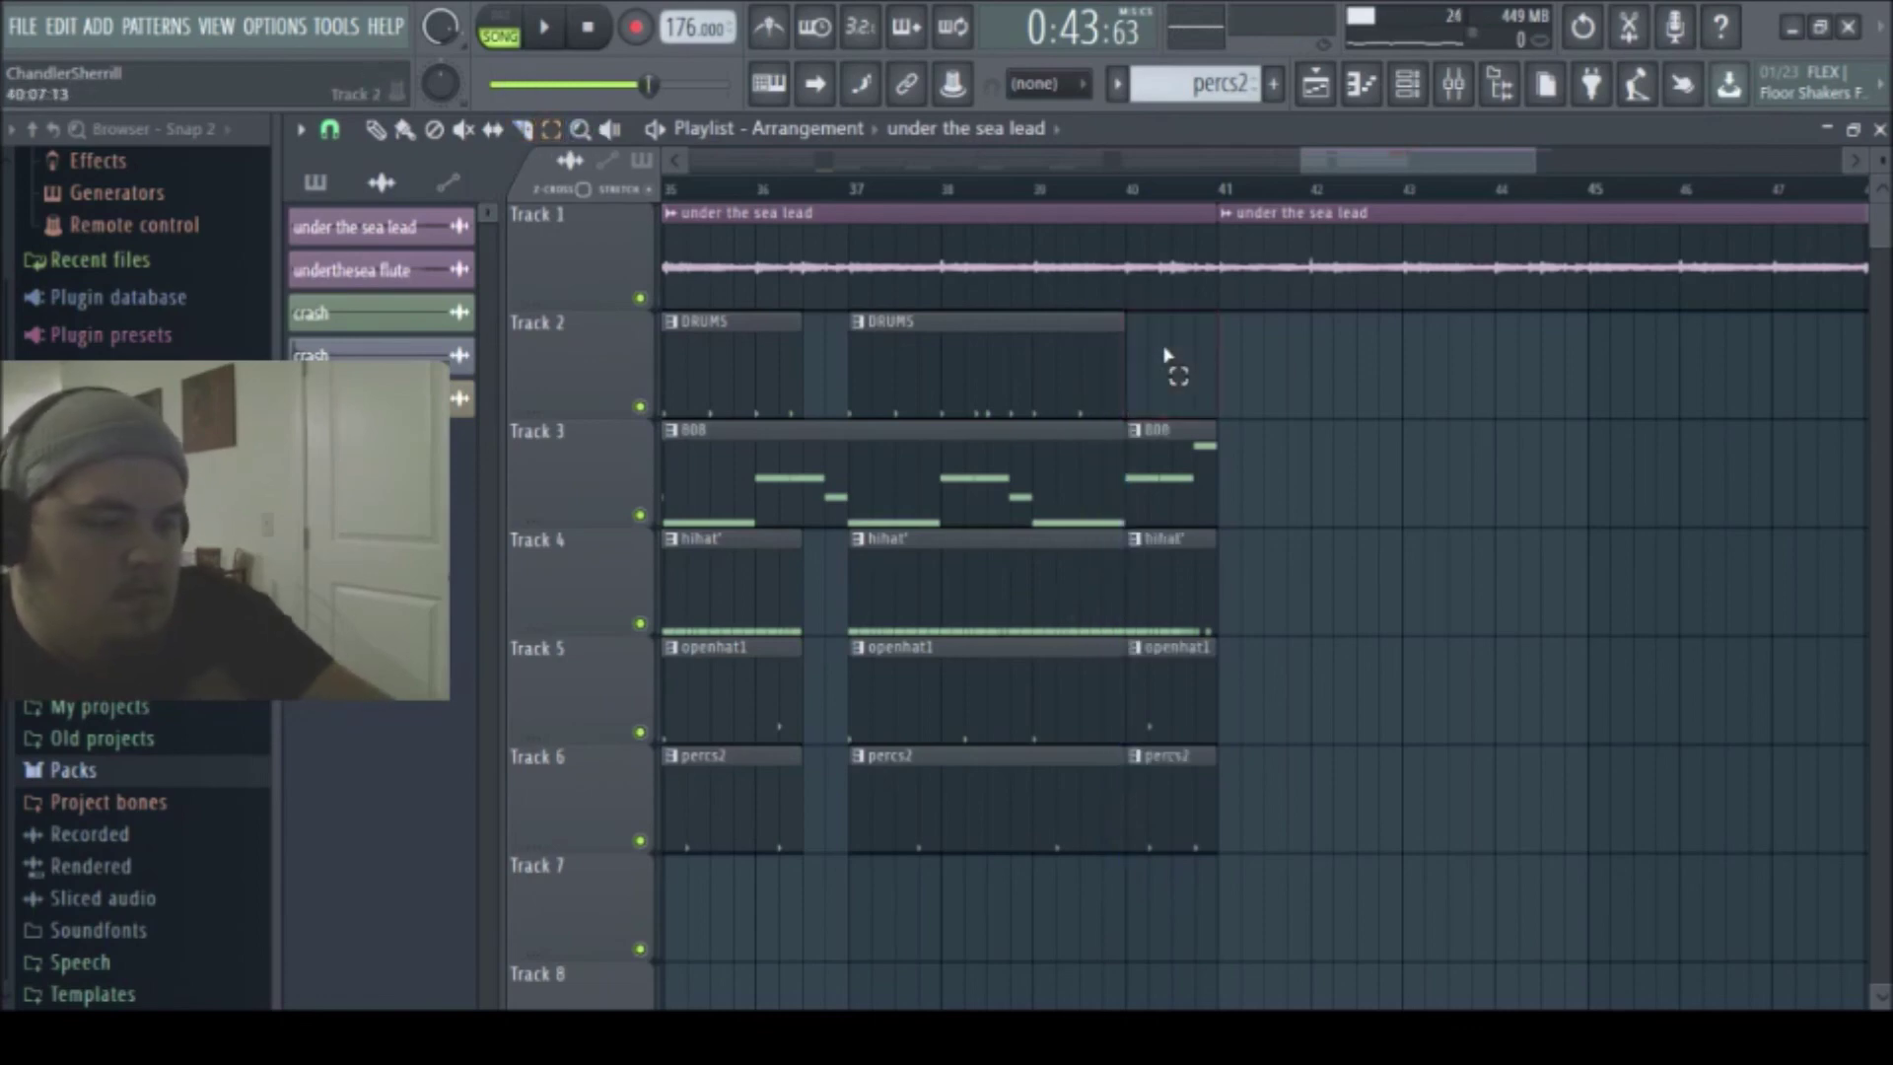
pyautogui.moveTo(1185, 599); pyautogui.dragTo(1219, 848)
pyautogui.press('Delete')
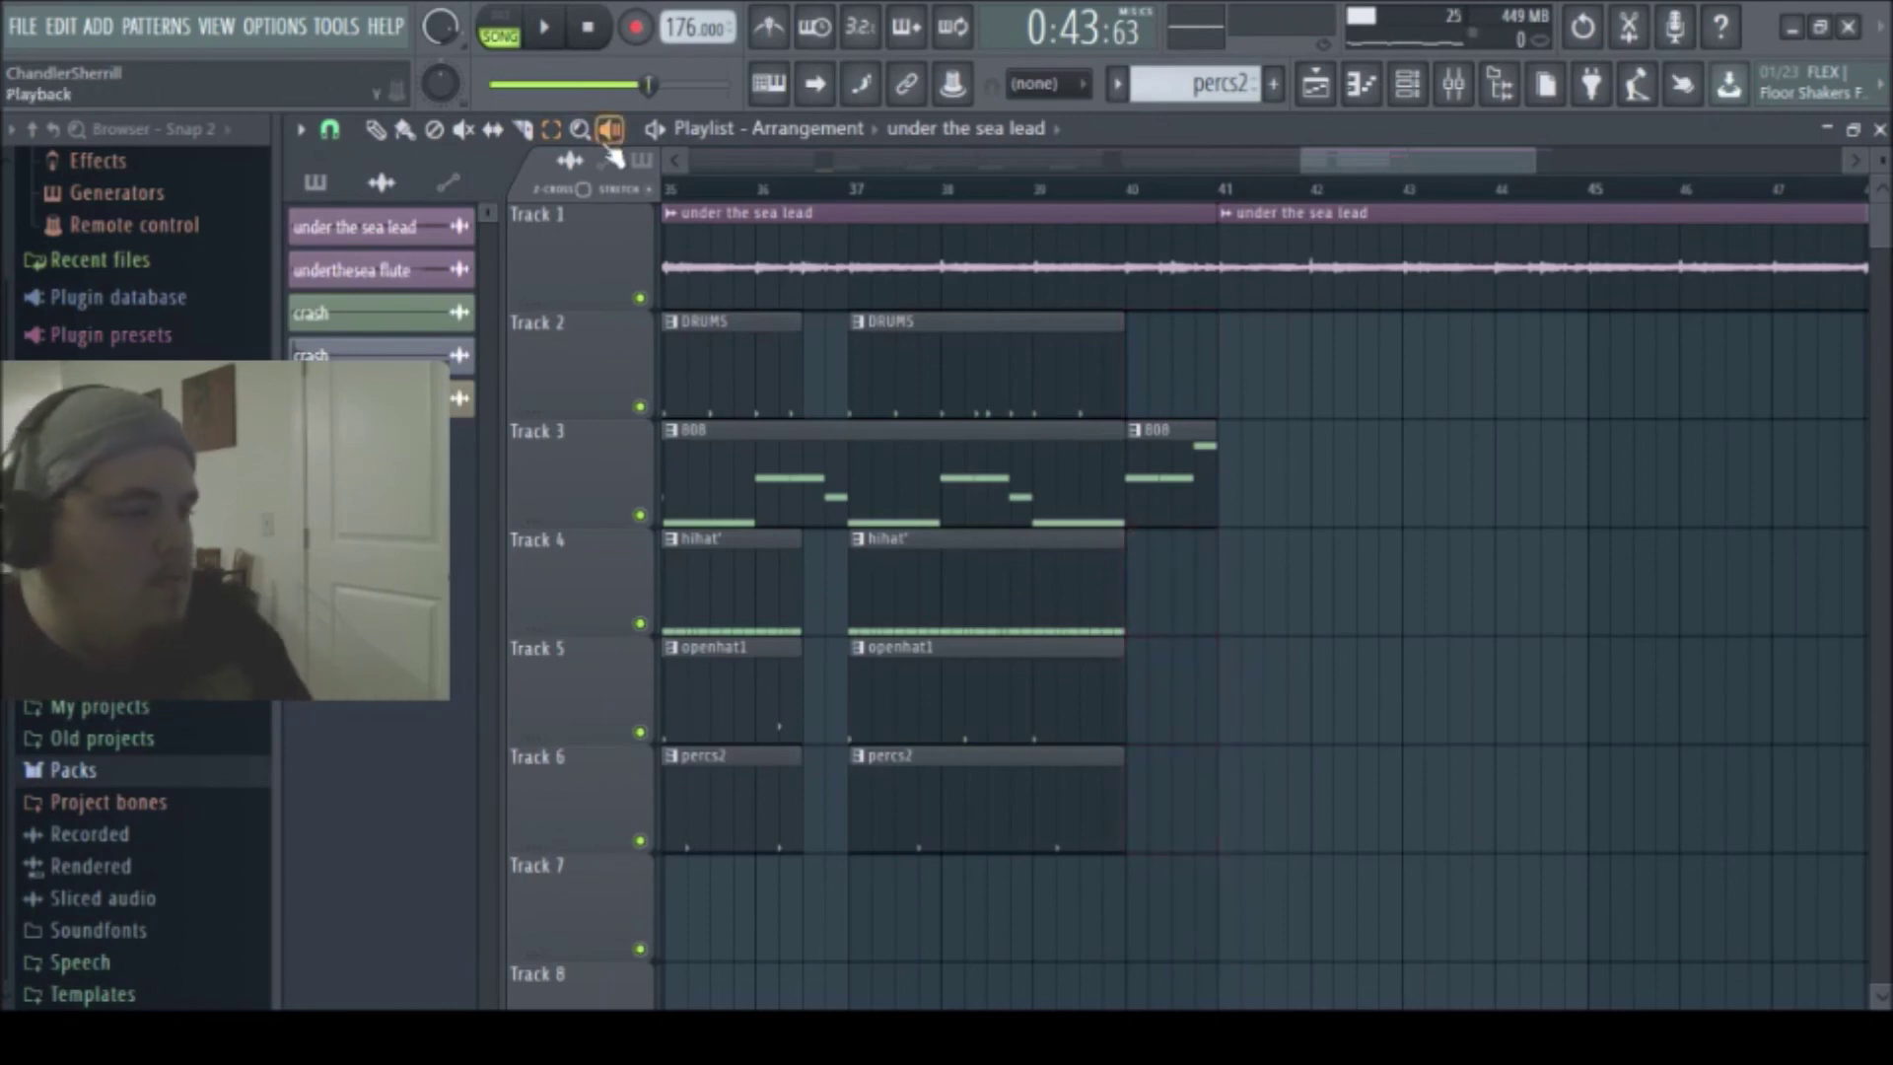
# - Remove the extra lead clip at bar 41 and duplicate the whole bars 9 to 40 section twice, starting at bars 41 and 73
pyautogui.click(580, 129)
pyautogui.rightClick(957, 551)
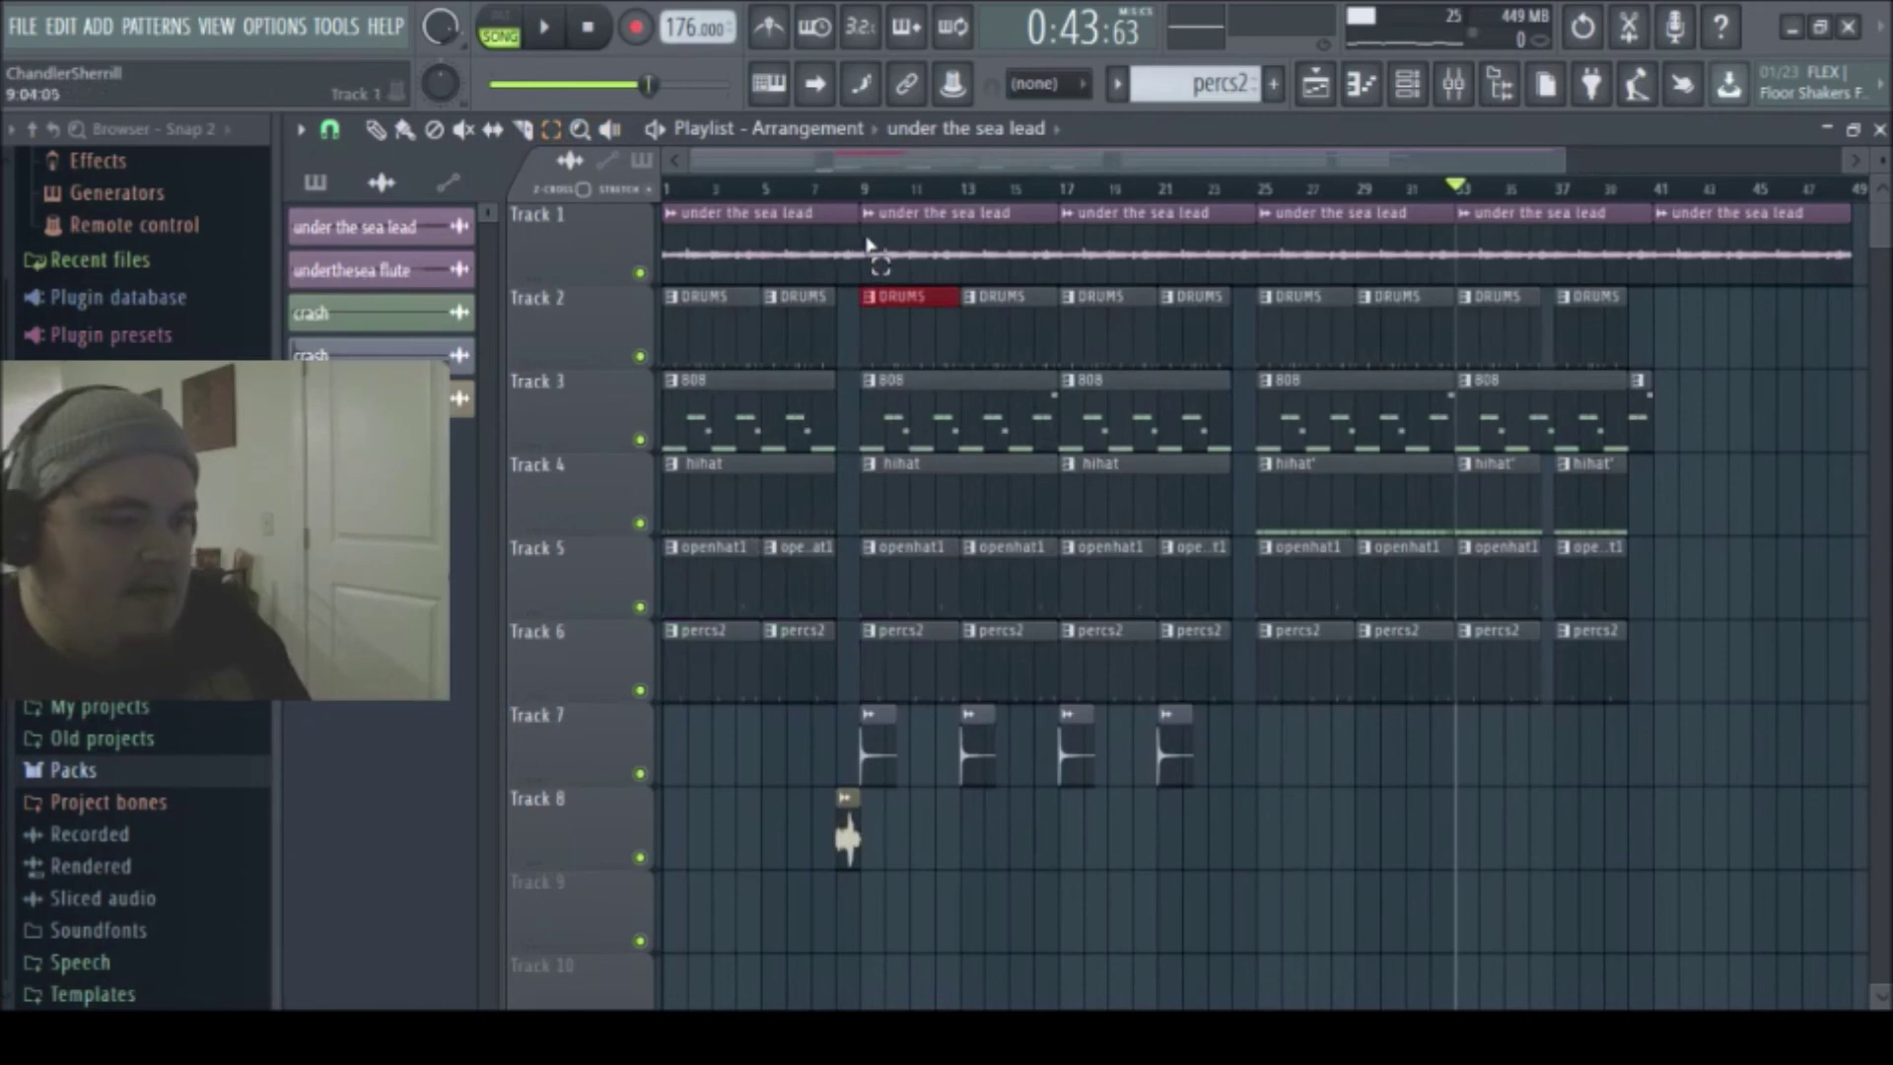
pyautogui.rightClick(1688, 253)
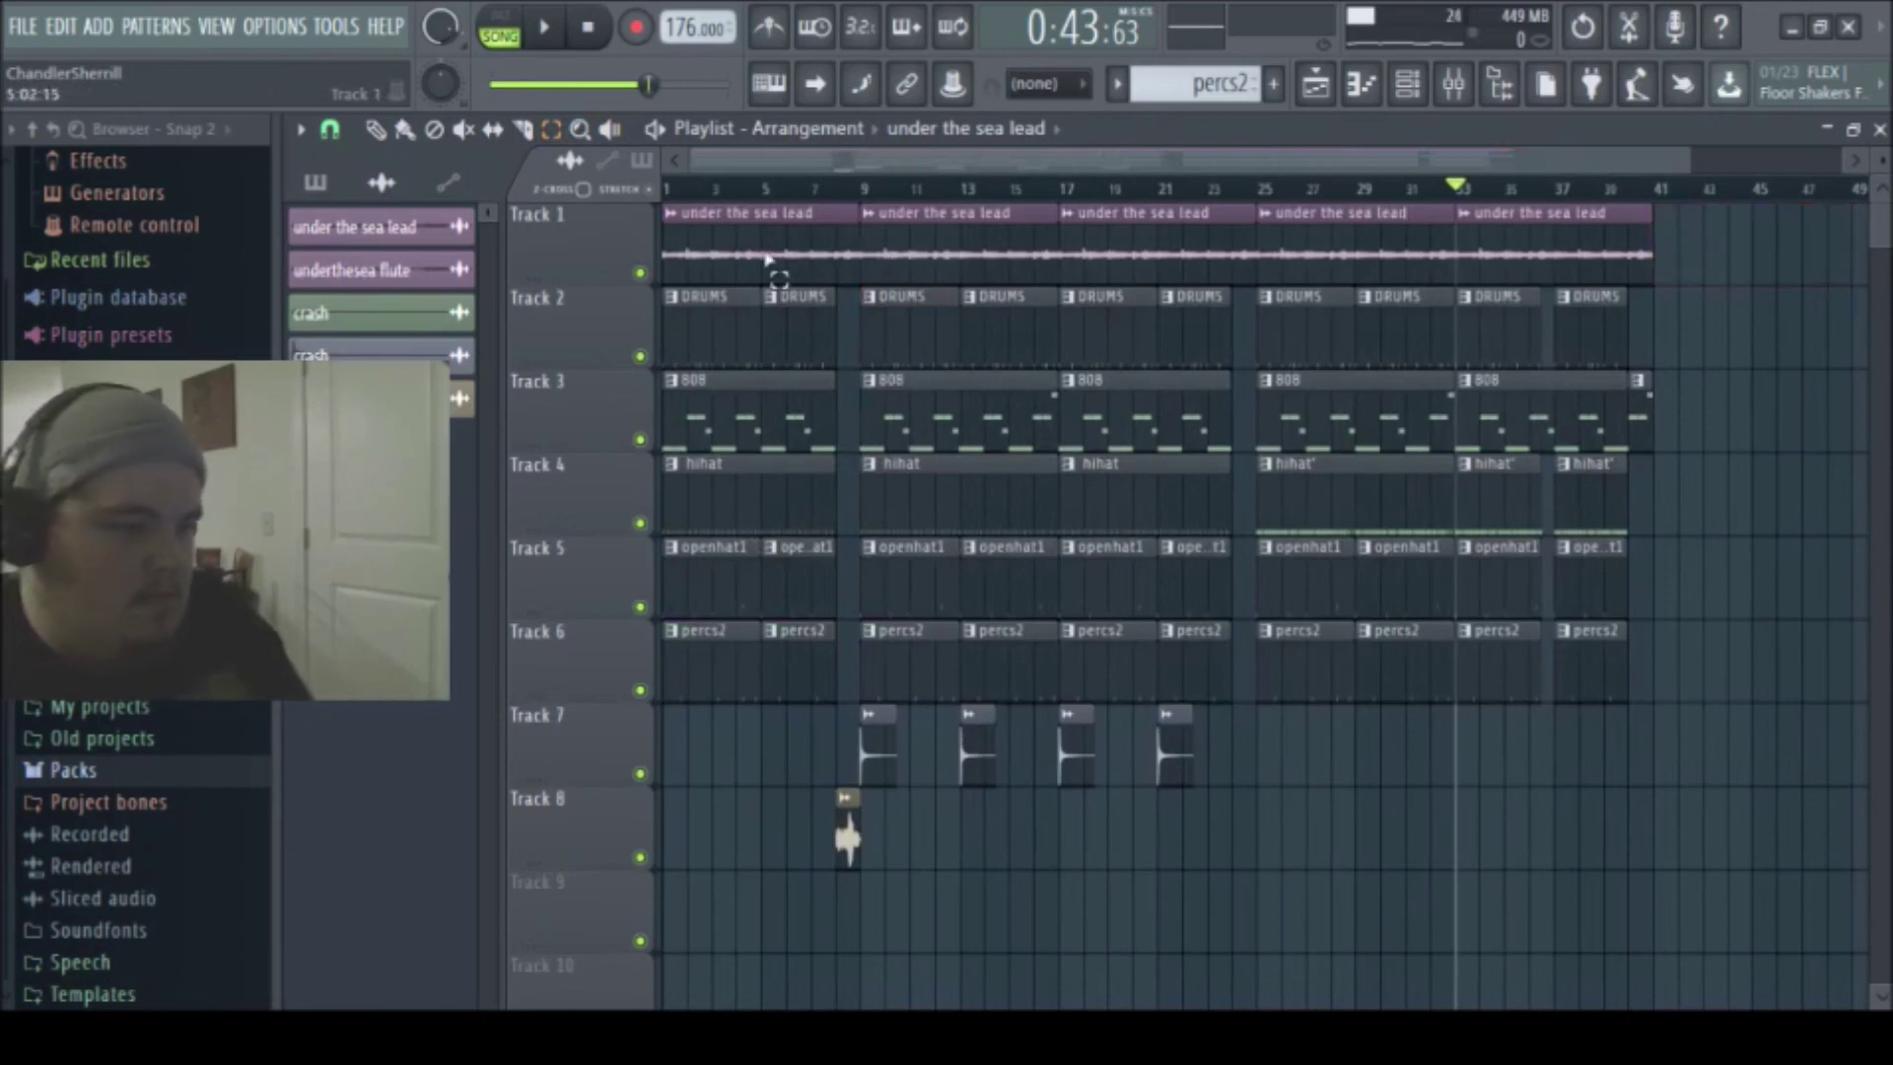
pyautogui.moveTo(850, 258); pyautogui.dragTo(1879, 769)
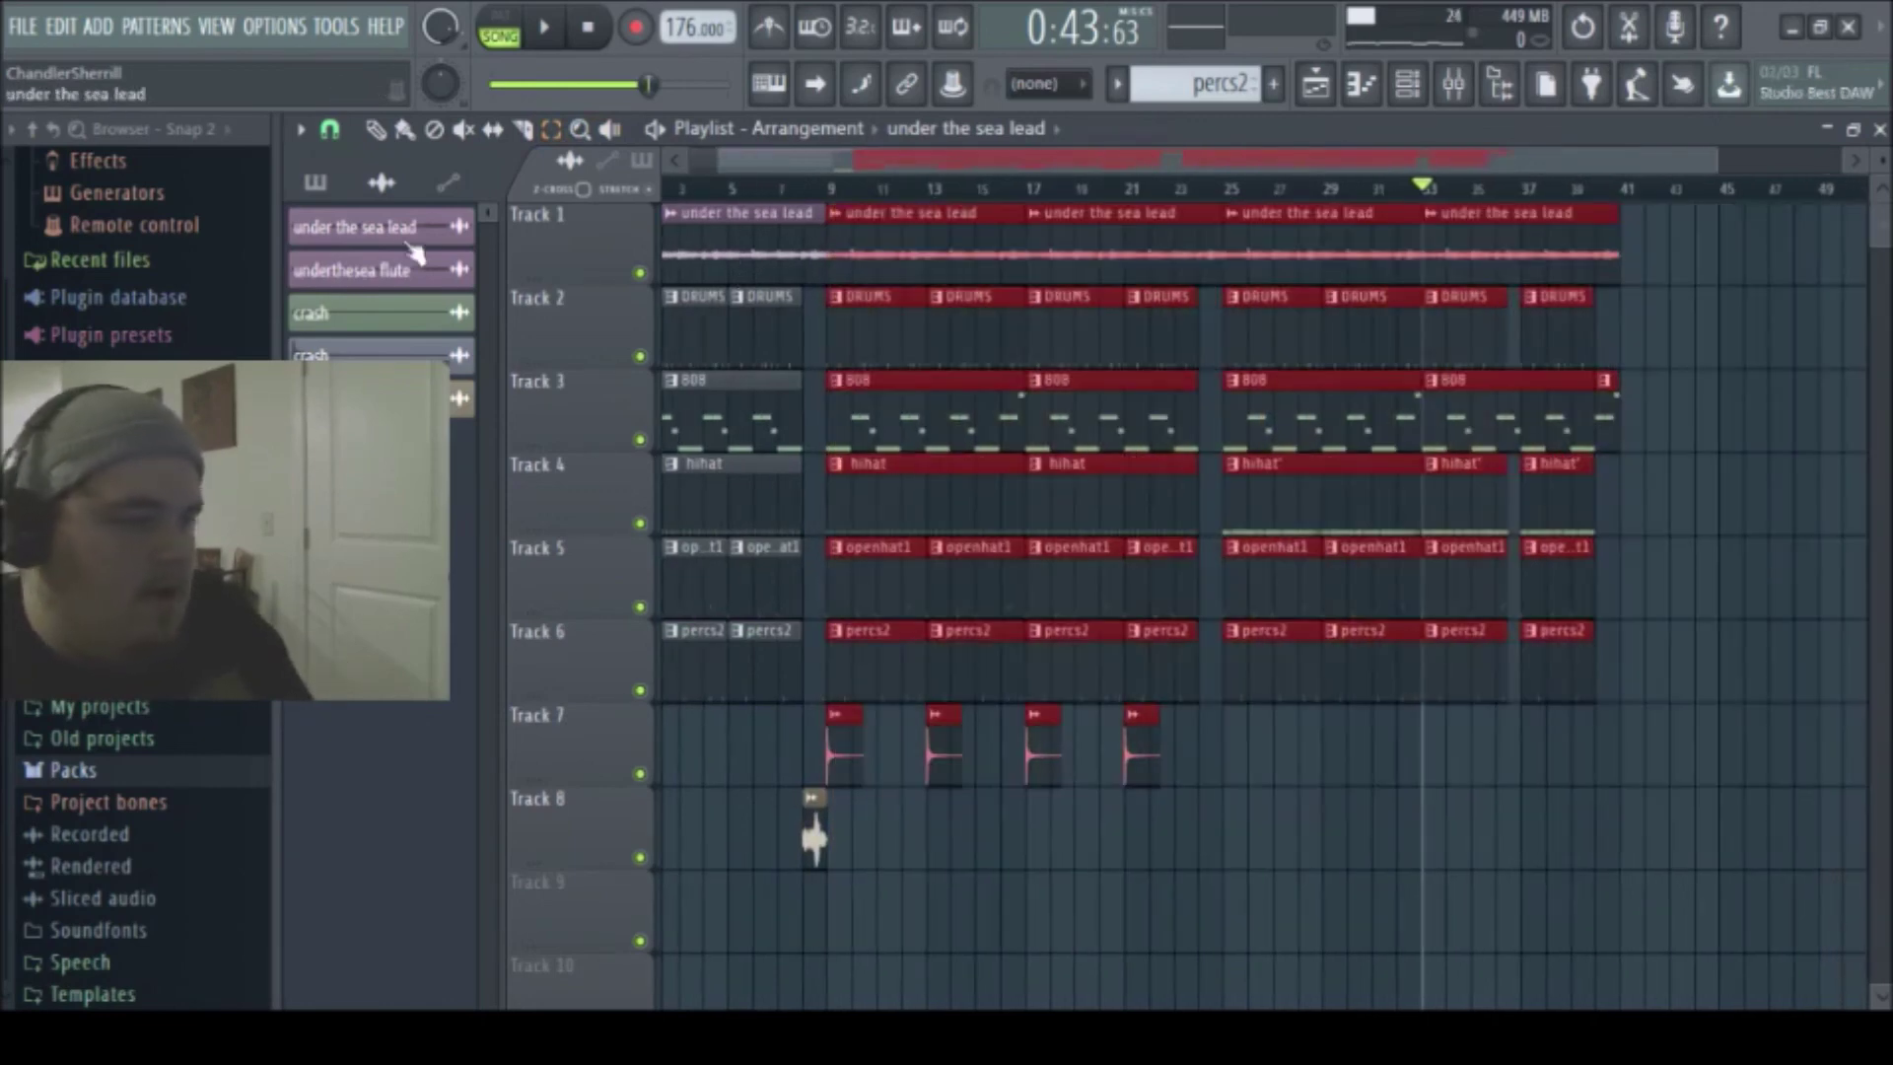
pyautogui.moveTo(828, 162); pyautogui.dragTo(1618, 159)
pyautogui.hotkey('ctrl', 'b')
pyautogui.press('space')
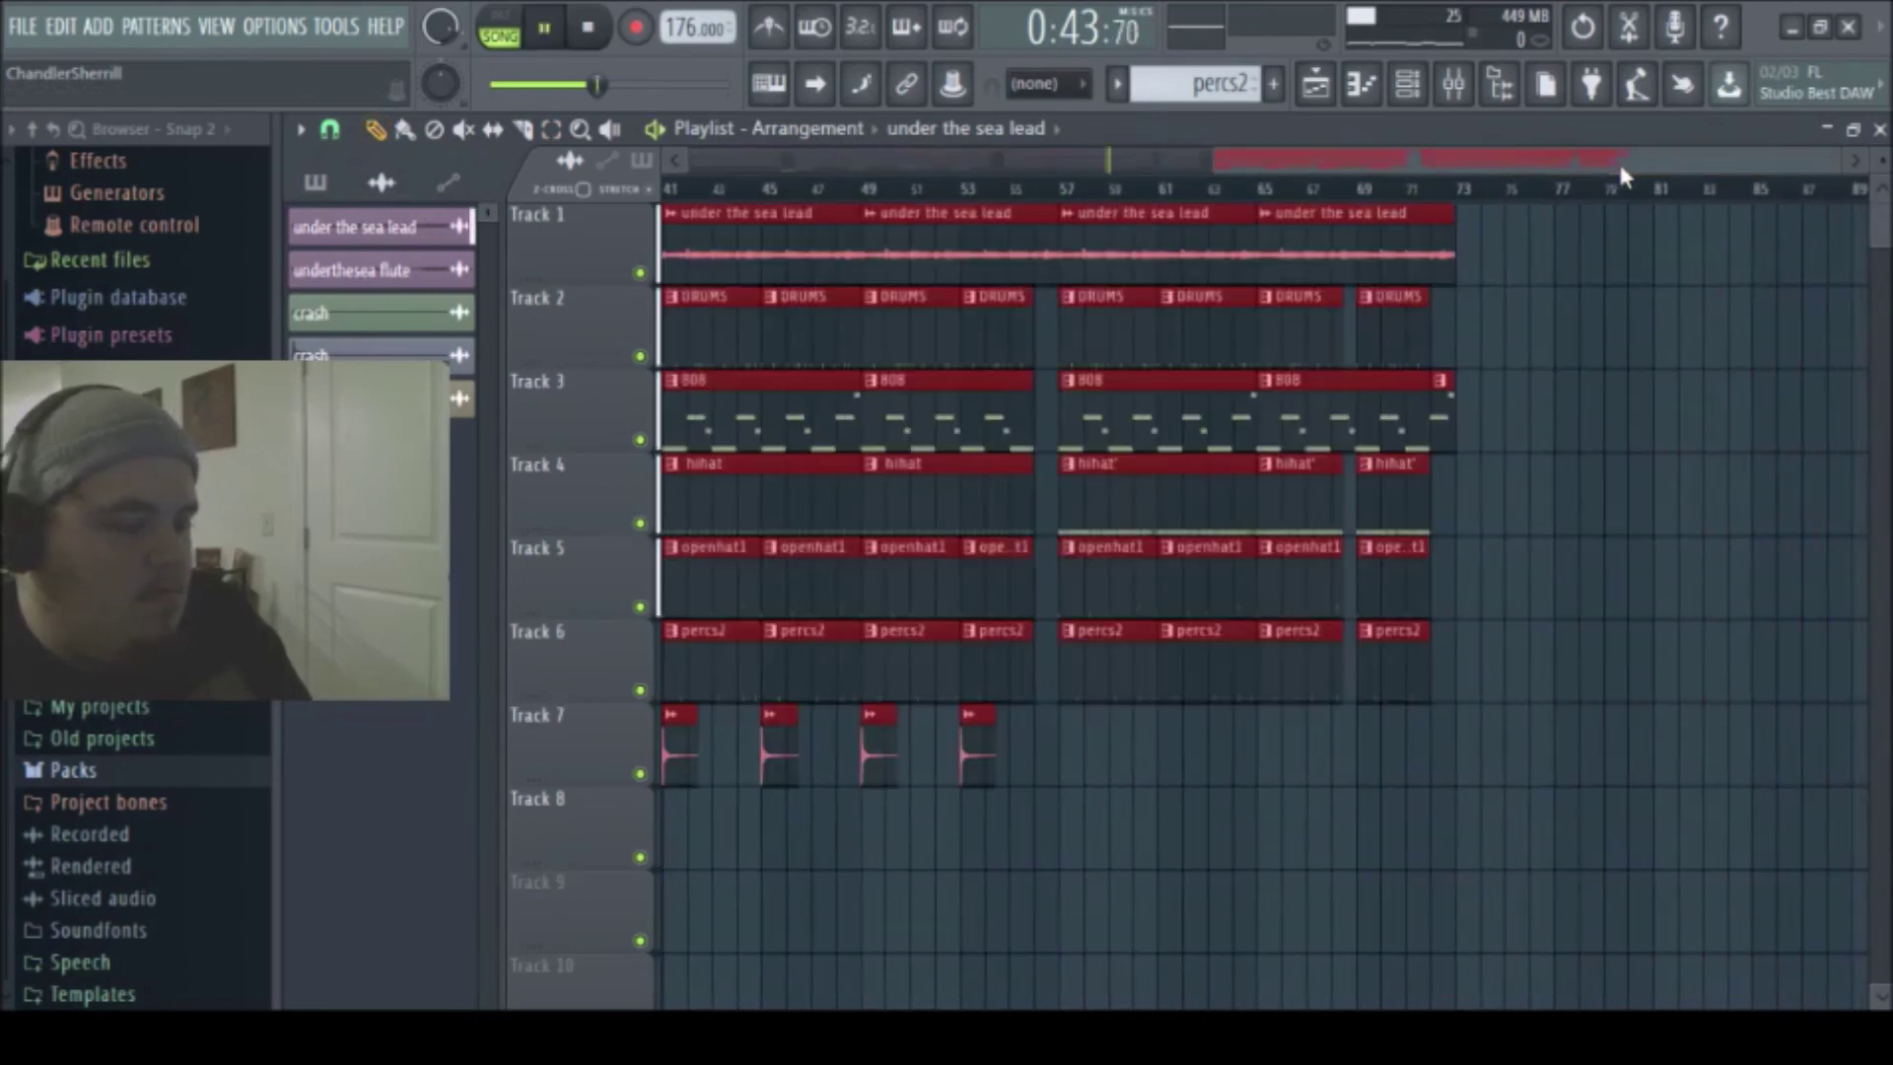
pyautogui.hscroll(8, 1657, 122)
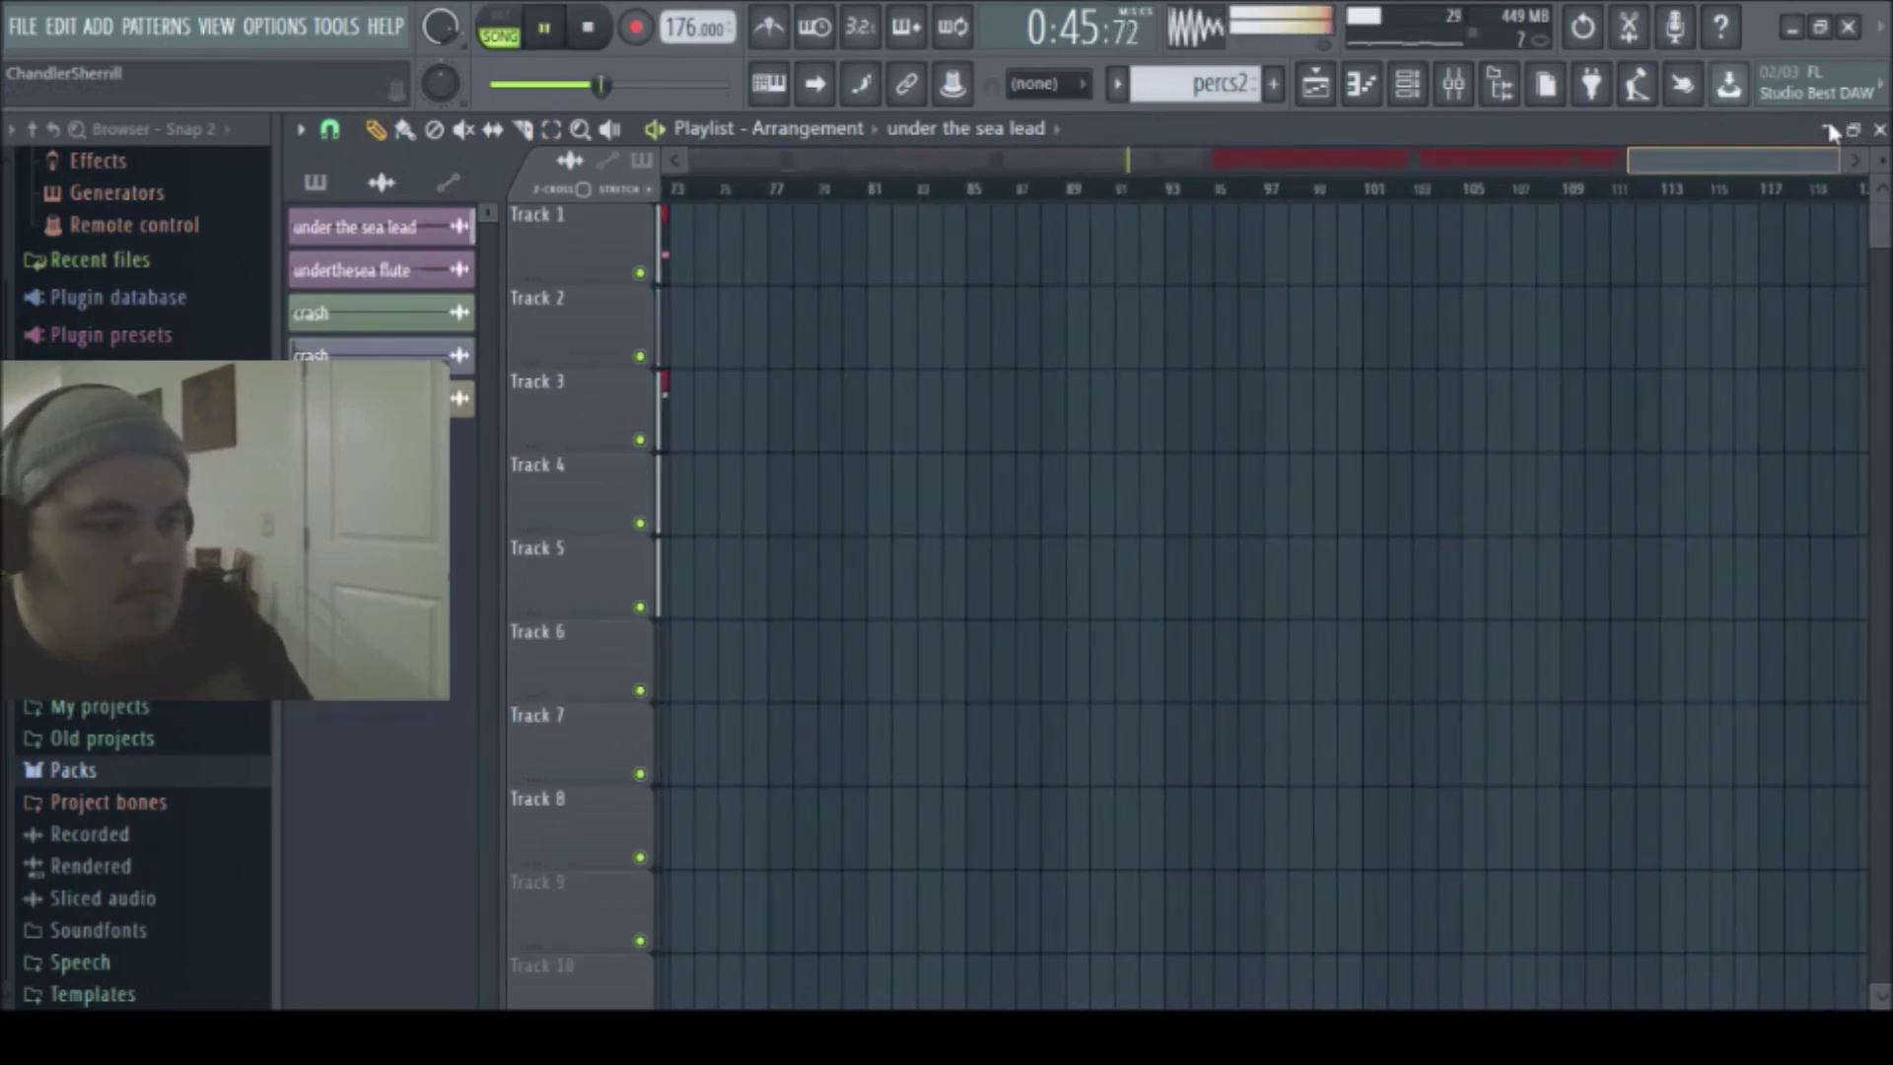
pyautogui.hotkey('ctrl', 'b')
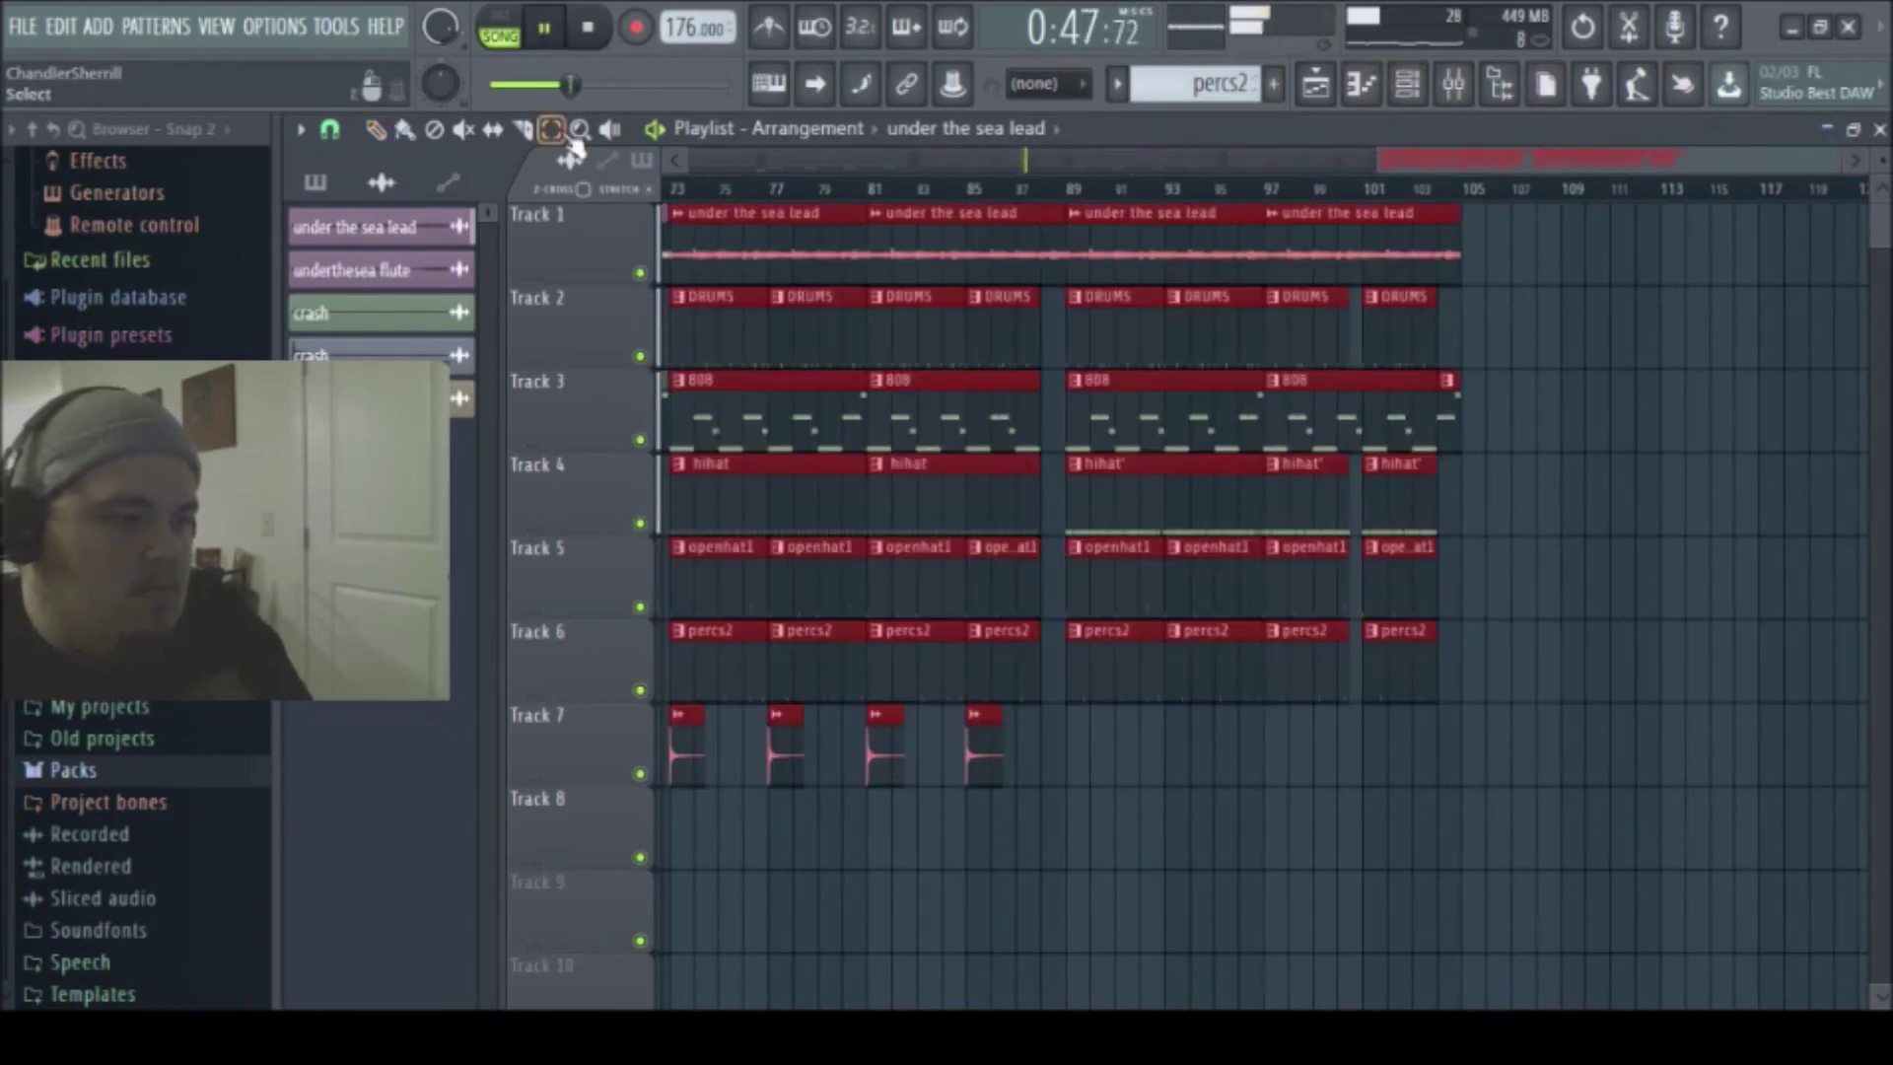
# - Delete the Track 2 to 6 clips from bar 89 onward, place a crash at bar 89 on Track 7, and play from bar 85
pyautogui.moveTo(1084, 286); pyautogui.dragTo(1746, 748)
pyautogui.press('Delete')
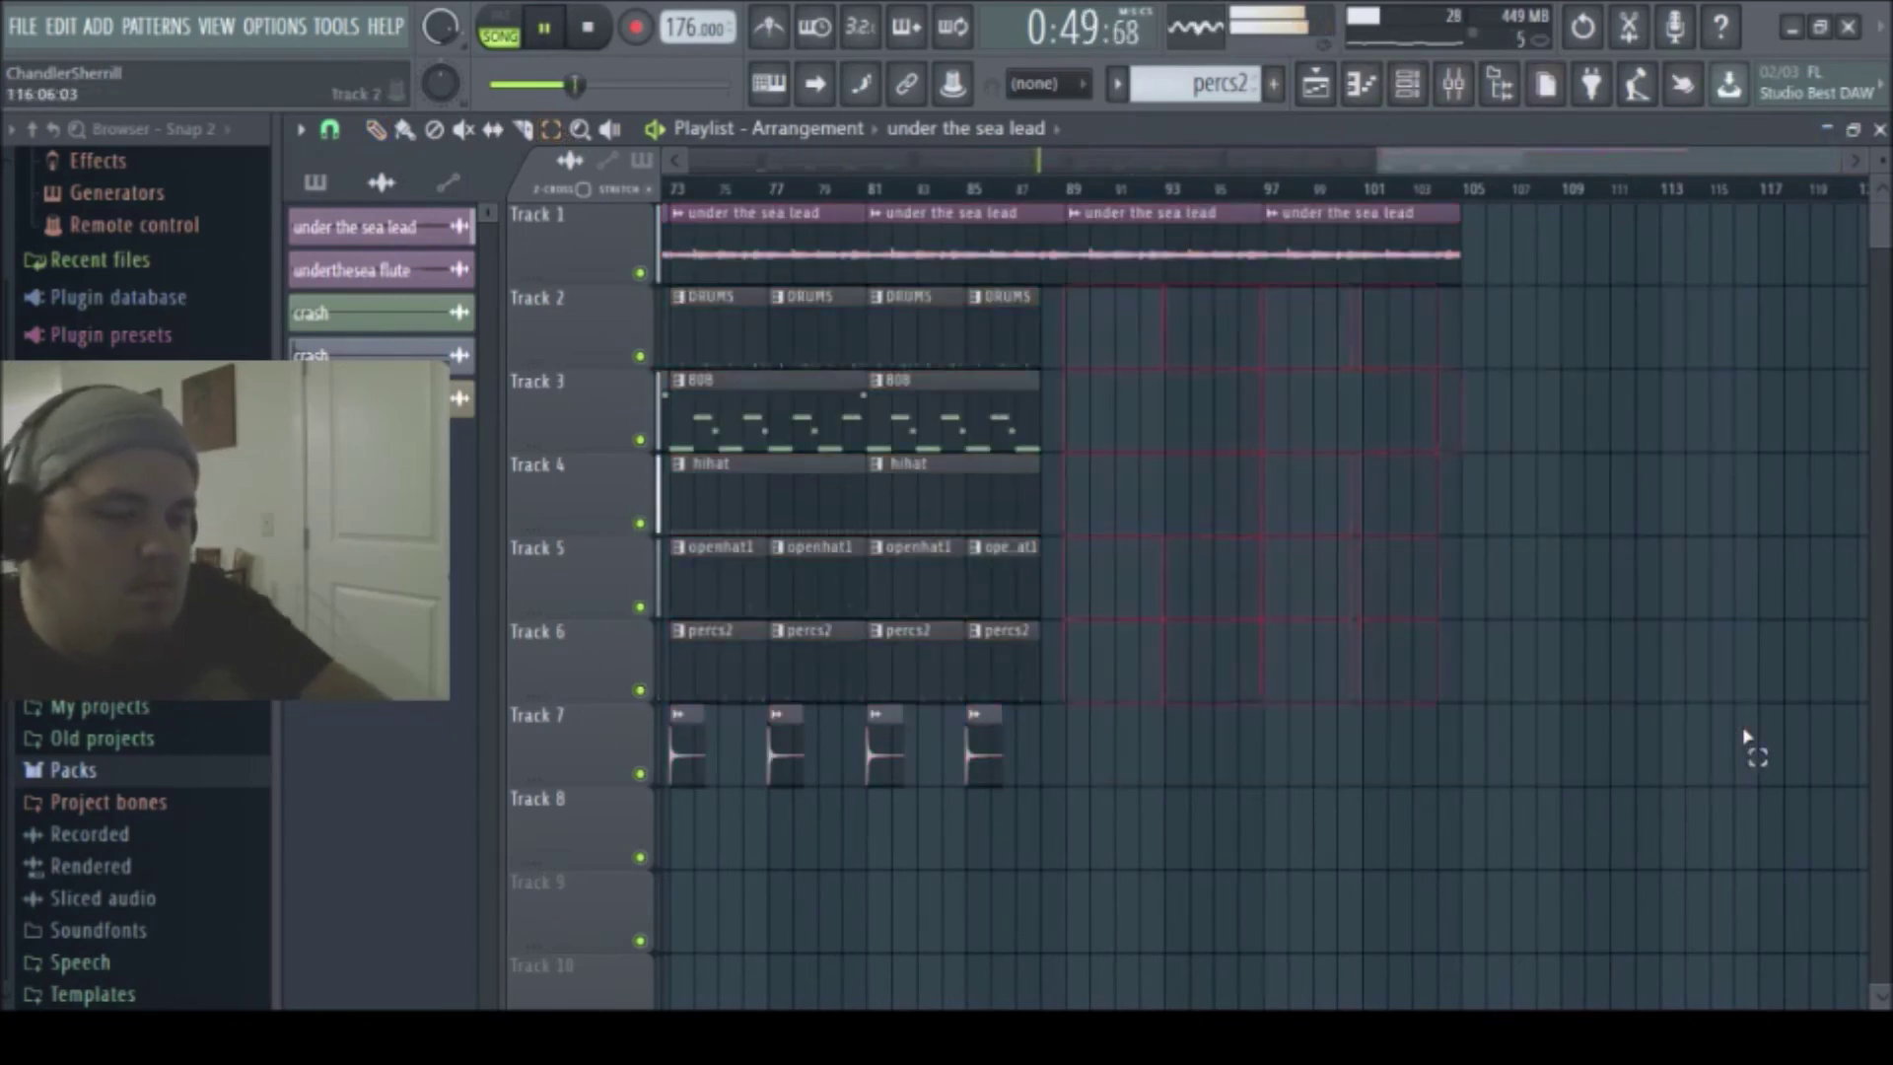
pyautogui.click(983, 737)
pyautogui.click(979, 187)
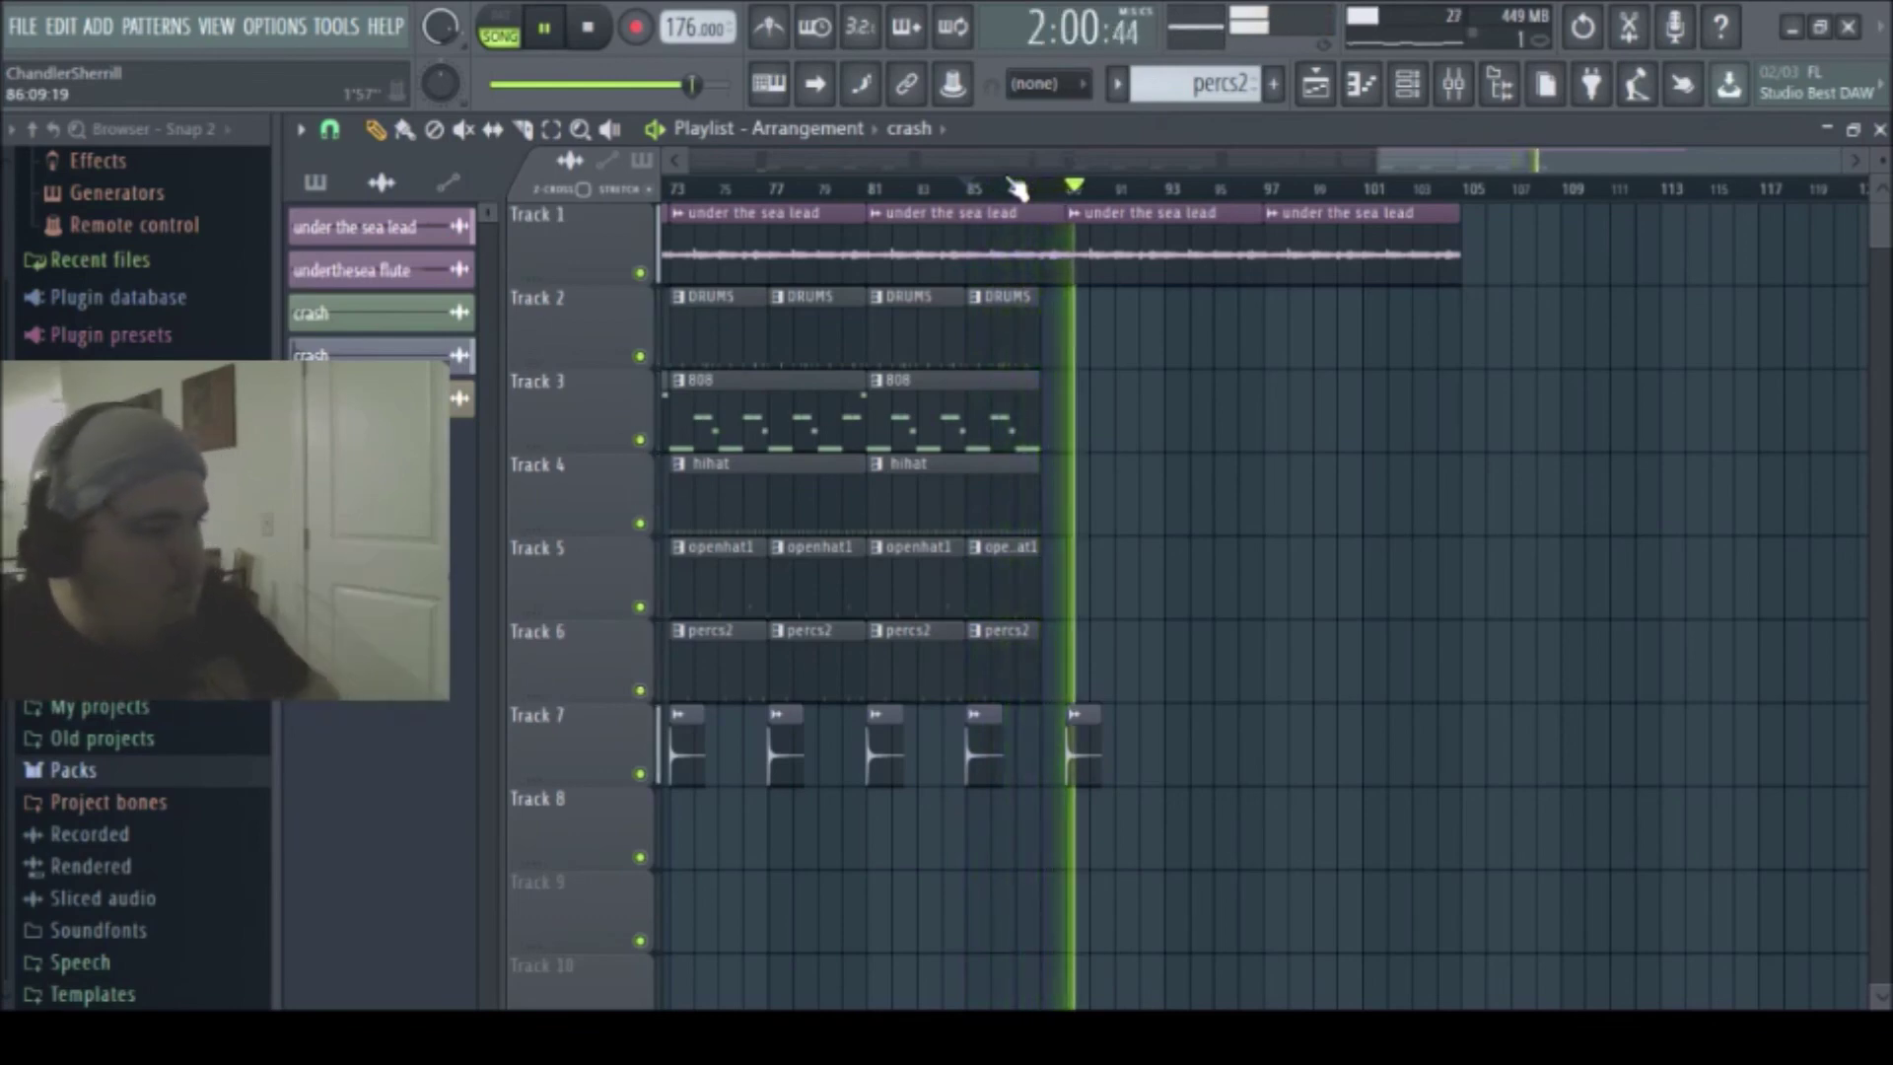
pyautogui.press('space')
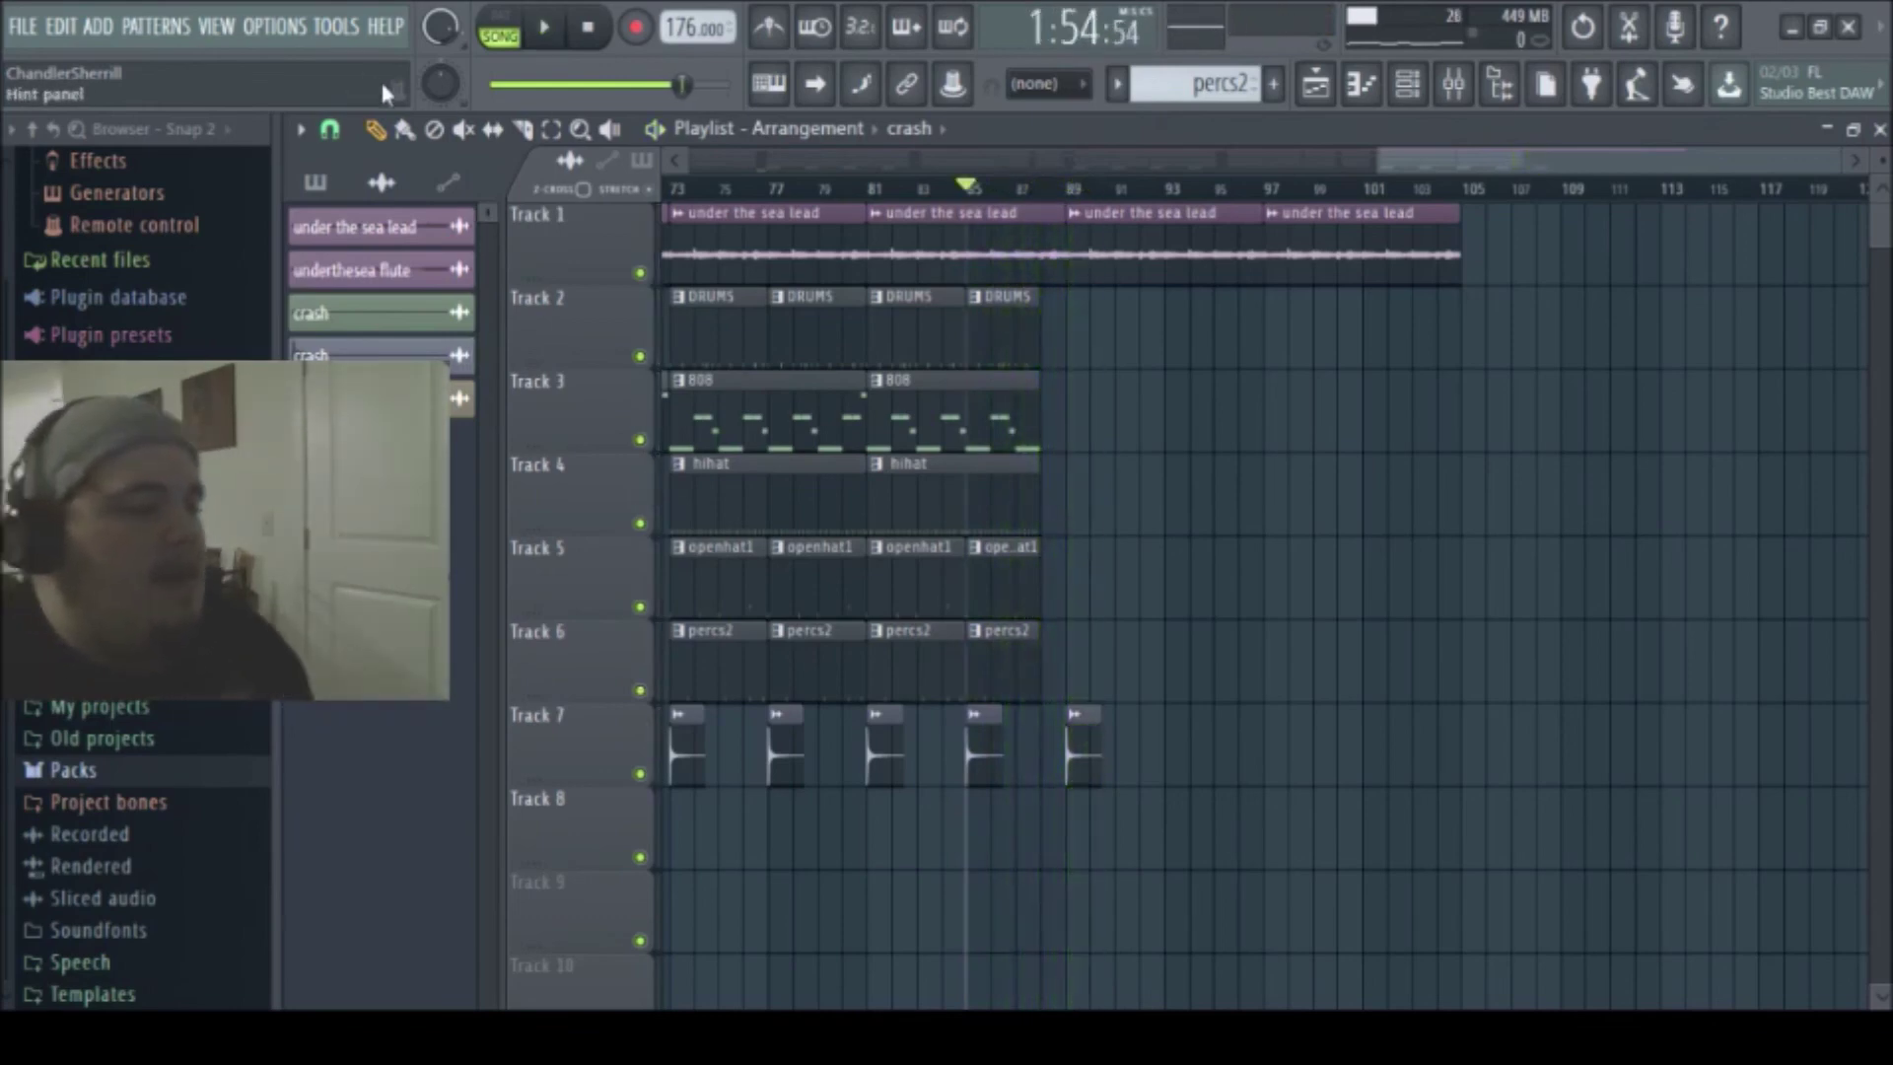
# - Remove the last "under the sea lead" clip at bar 97 and move the playback position to just before that bar
pyautogui.click(1385, 267)
pyautogui.click(1261, 190)
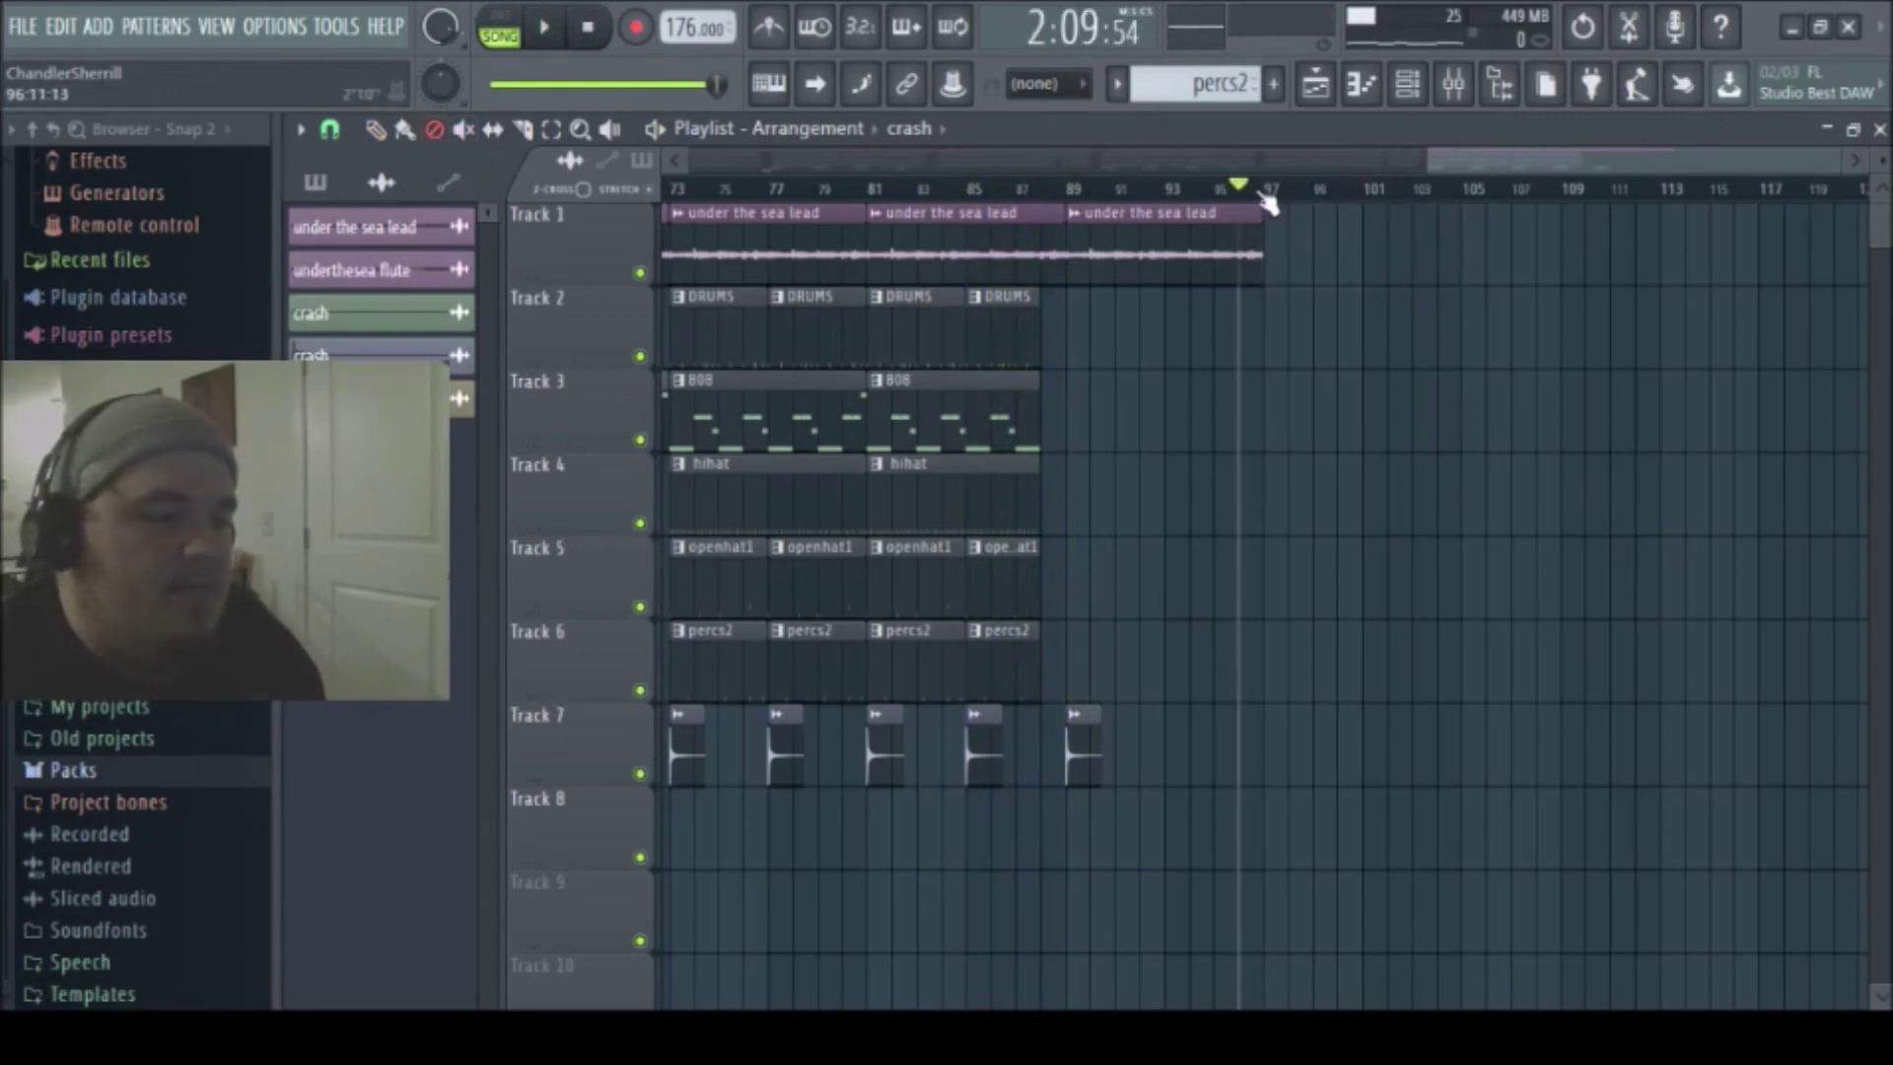